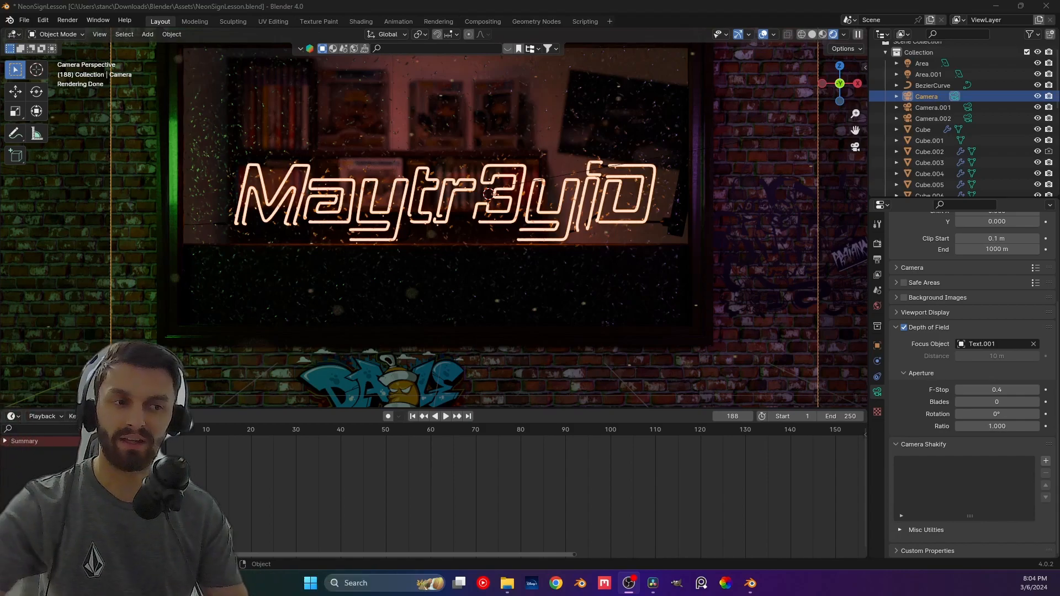
Examine the bookshelf room behind the window frame from outside the camera view in Material Preview shading.
middle_click_drag(252, 228, 329, 229)
scroll(336, 261, "down", 3)
middle_click_drag(483, 267, 383, 231, "shift")
scroll(549, 287, "up", 2)
scroll(418, 231, "up", 5)
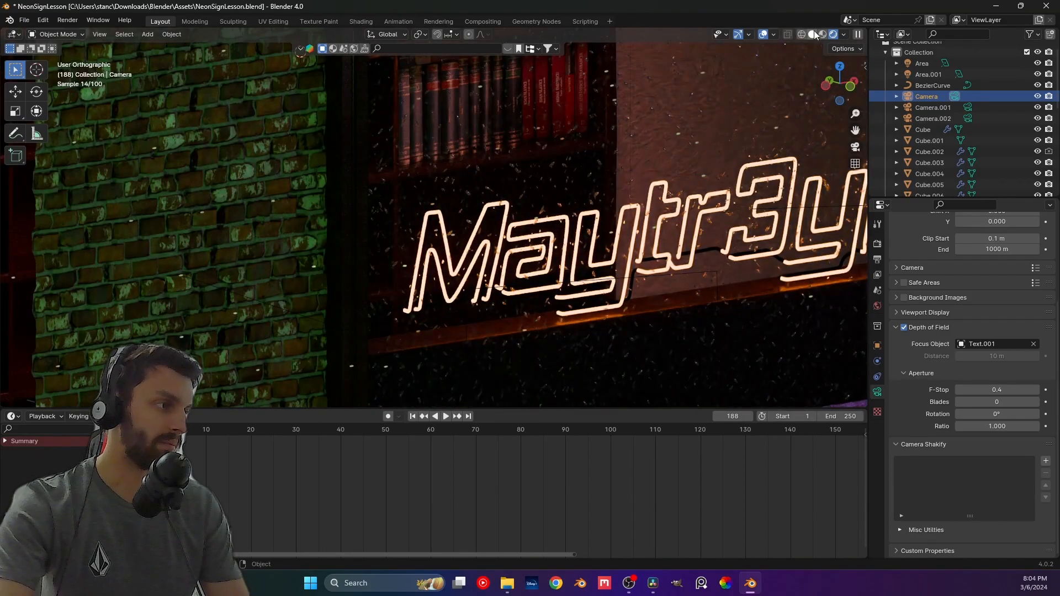
left_click(813, 35)
scroll(419, 154, "down", 4)
middle_click_drag(353, 165, 486, 232, "shift")
middle_click_drag(486, 232, 503, 237)
left_click(835, 35)
scroll(373, 214, "up", 6)
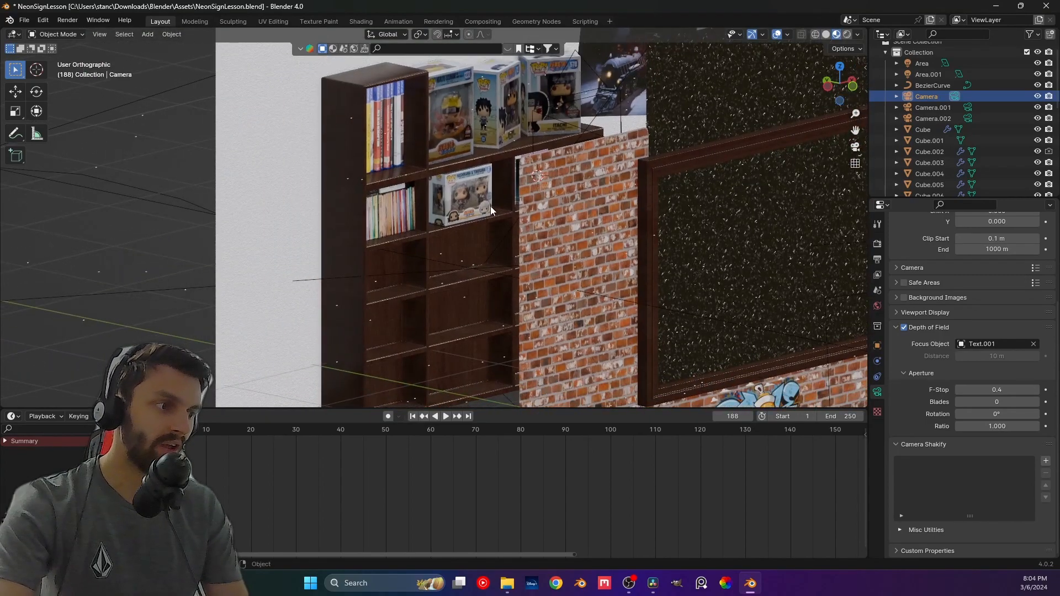
Make Camera.001 the active camera and look through it at the bookshelf with Rendered shading.
middle_click_drag(464, 205, 503, 209)
left_click(684, 122)
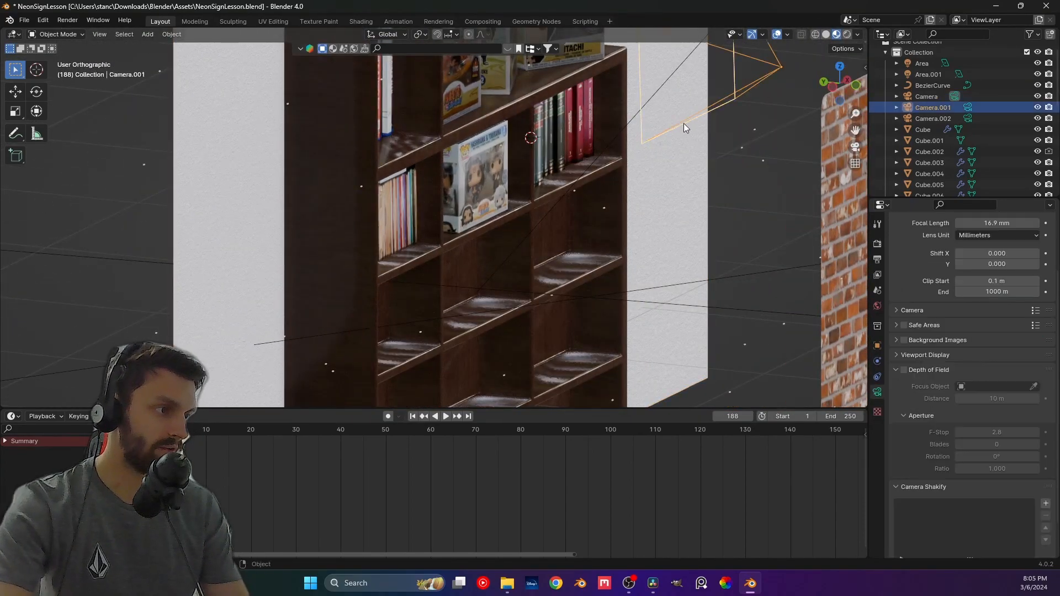
scroll(683, 120, "down", 1, "ctrl")
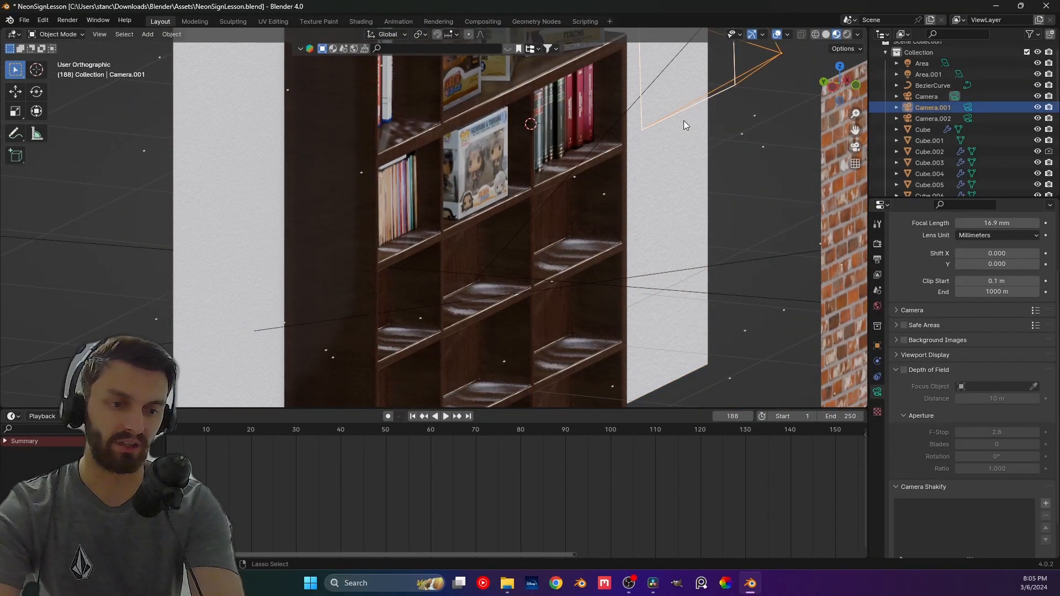
key("ctrl+KP_0")
scroll(661, 158, "down", 3)
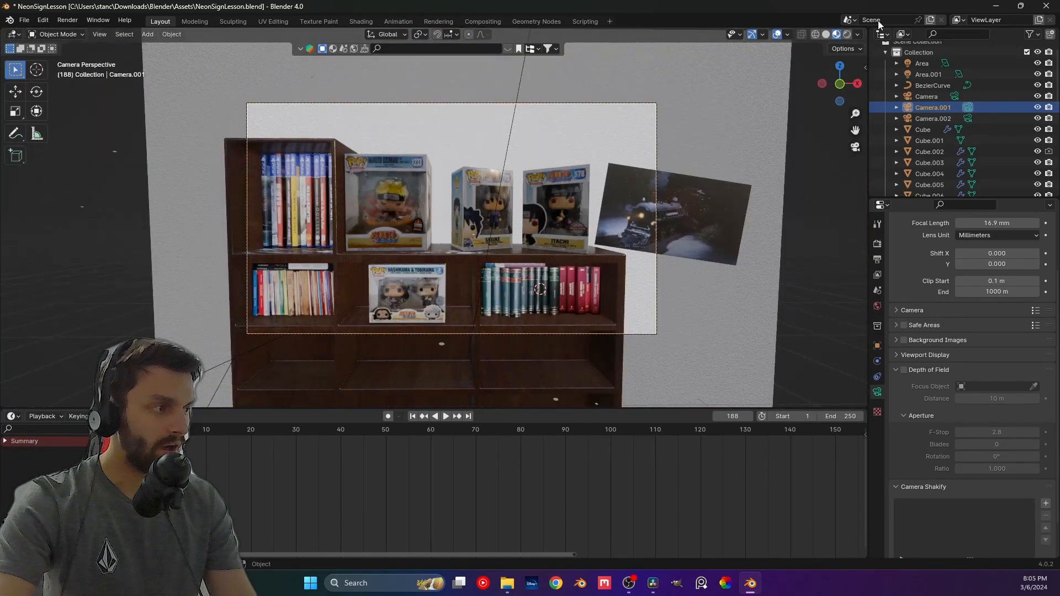
left_click(848, 34)
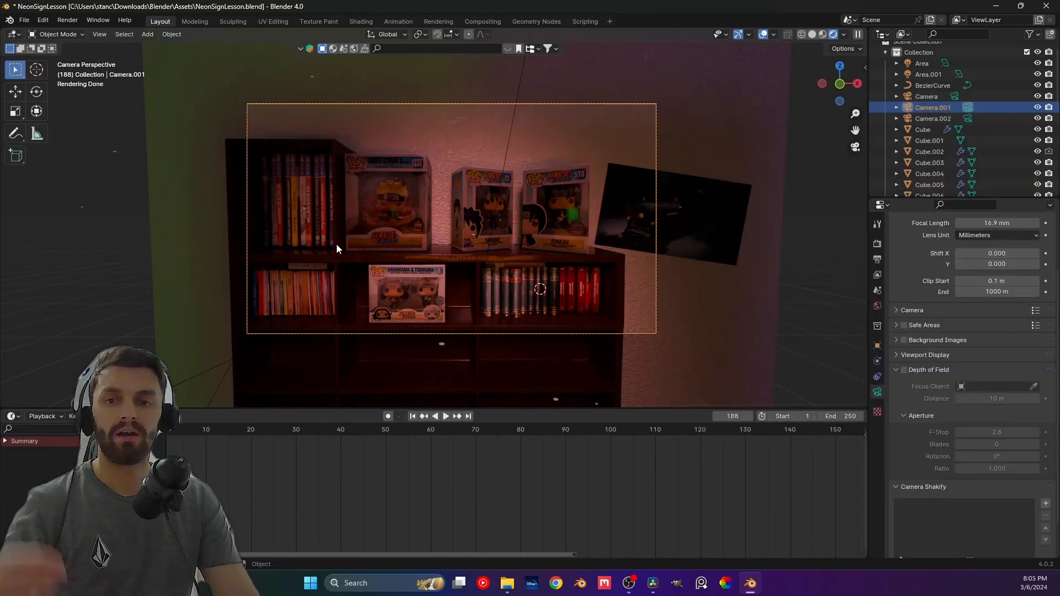
Examine the image-textured collectible boxes, game cases and books on the shelf, including the lower book plane's mesh in Edit Mode.
left_click(383, 224)
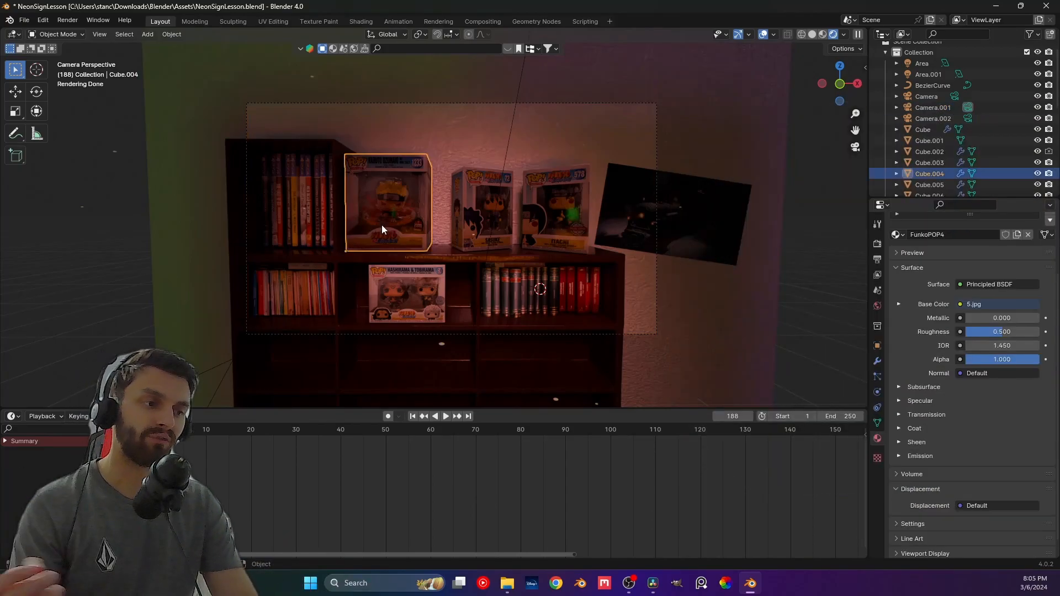
left_click(402, 290)
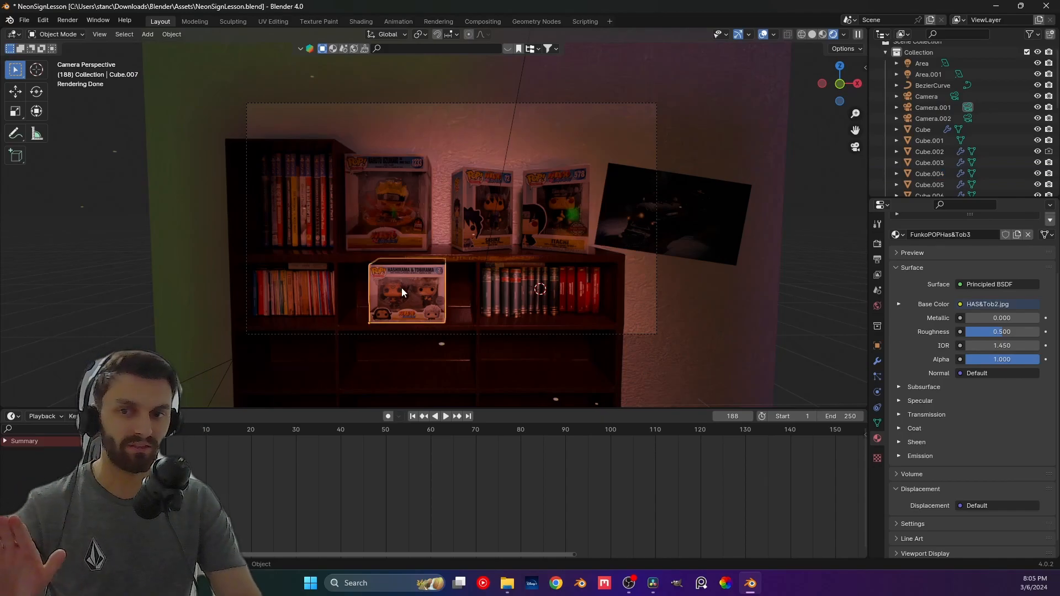
left_click(296, 232)
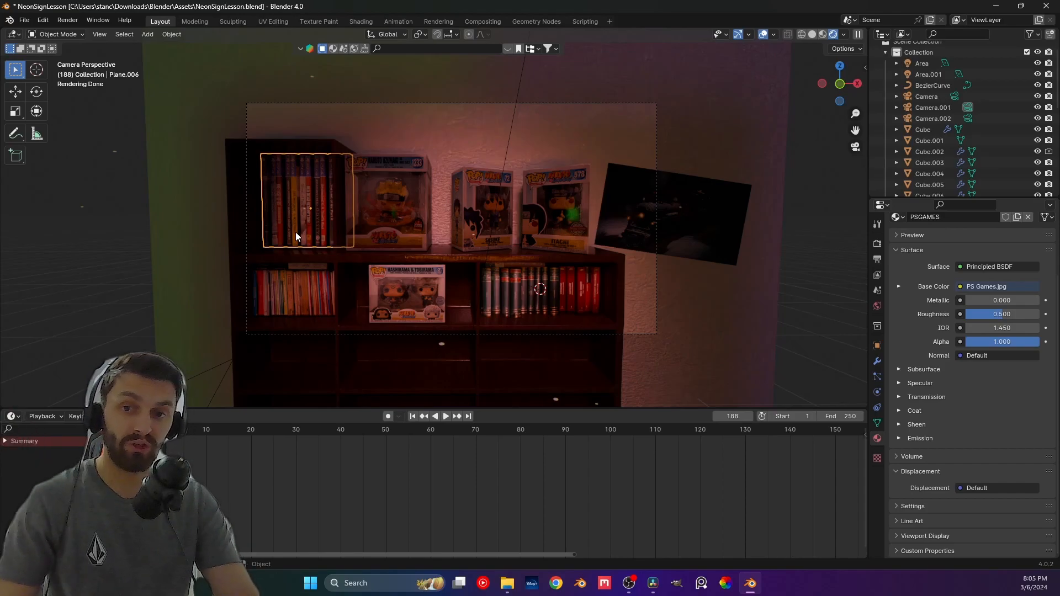
left_click(299, 300)
key("Tab")
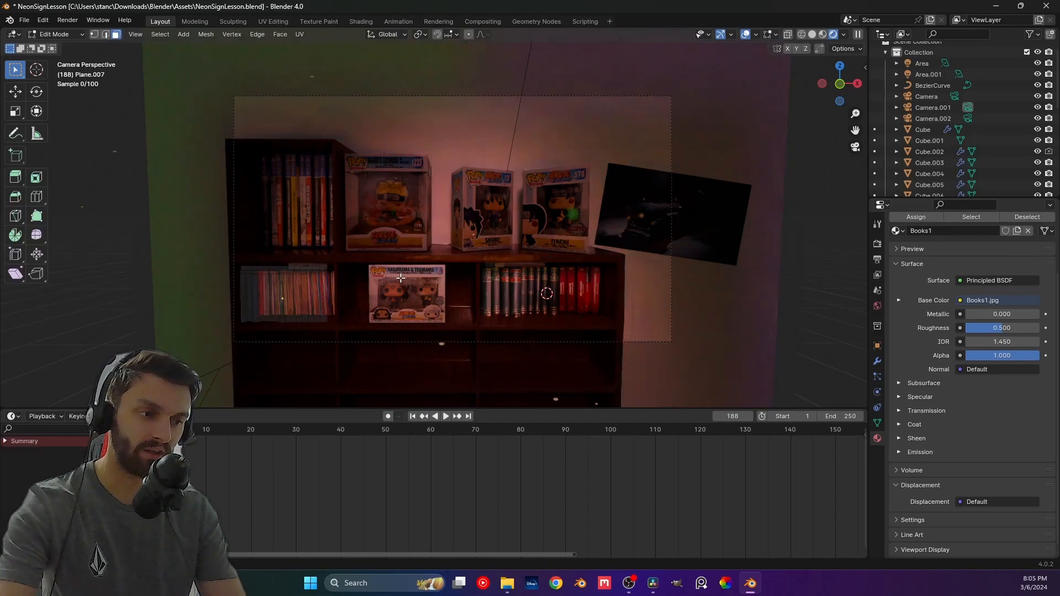
scroll(365, 299, "up", 1)
scroll(387, 271, "up", 4)
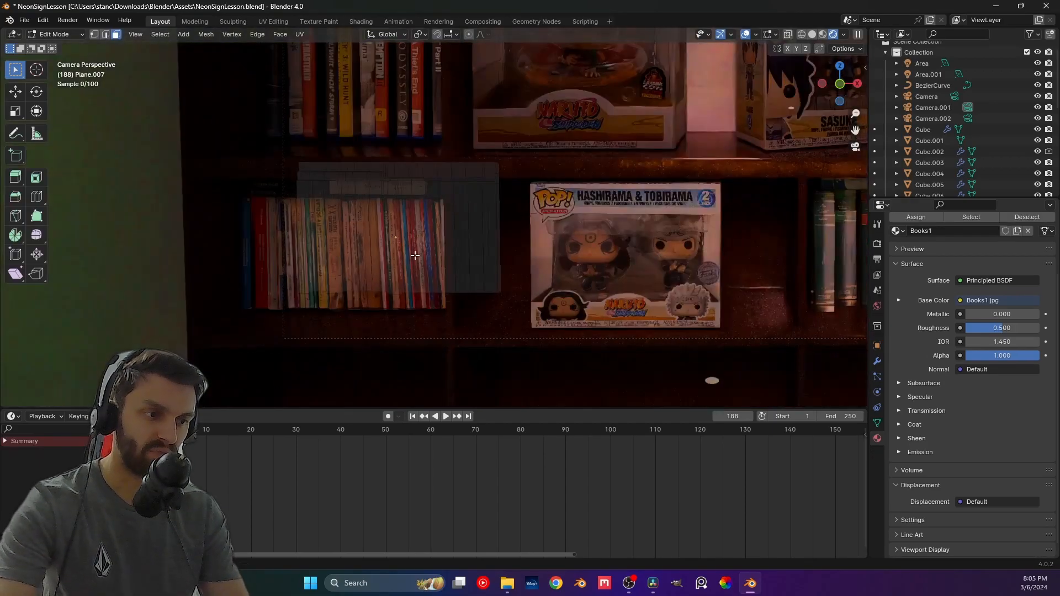
scroll(414, 256, "down", 1)
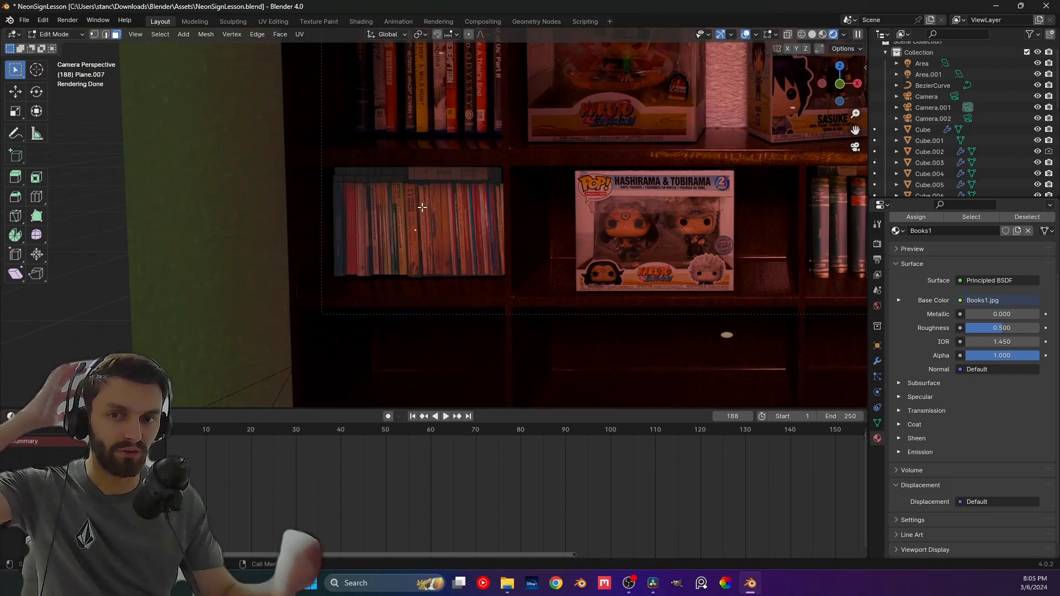
key("Tab")
View the room from outside in Material Preview shading and return to the bookshelf camera view.
middle_click_drag(422, 208, 763, 59)
scroll(320, 270, "down", 6)
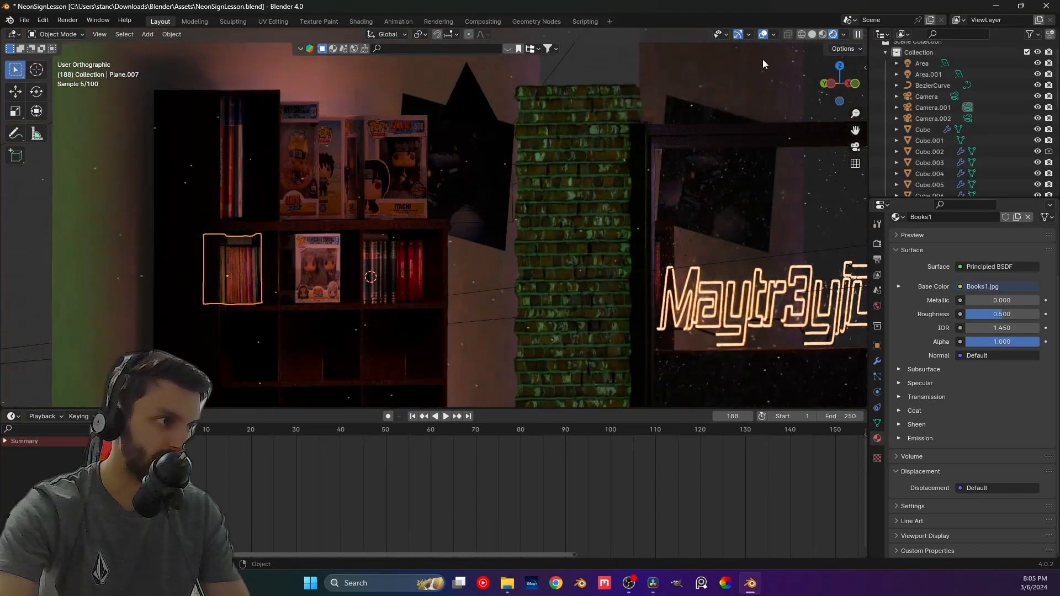
left_click(823, 34)
mouse_move(238, 304)
middle_mouse_down("shift")
mouse_move(396, 257)
mouse_move(390, 223)
mouse_move(422, 224)
mouse_move(354, 227)
mouse_move(392, 226)
mouse_move(377, 224)
mouse_move(382, 218)
middle_mouse_up("shift")
scroll(385, 263, "up", 6)
middle_click_drag(297, 185, 318, 256)
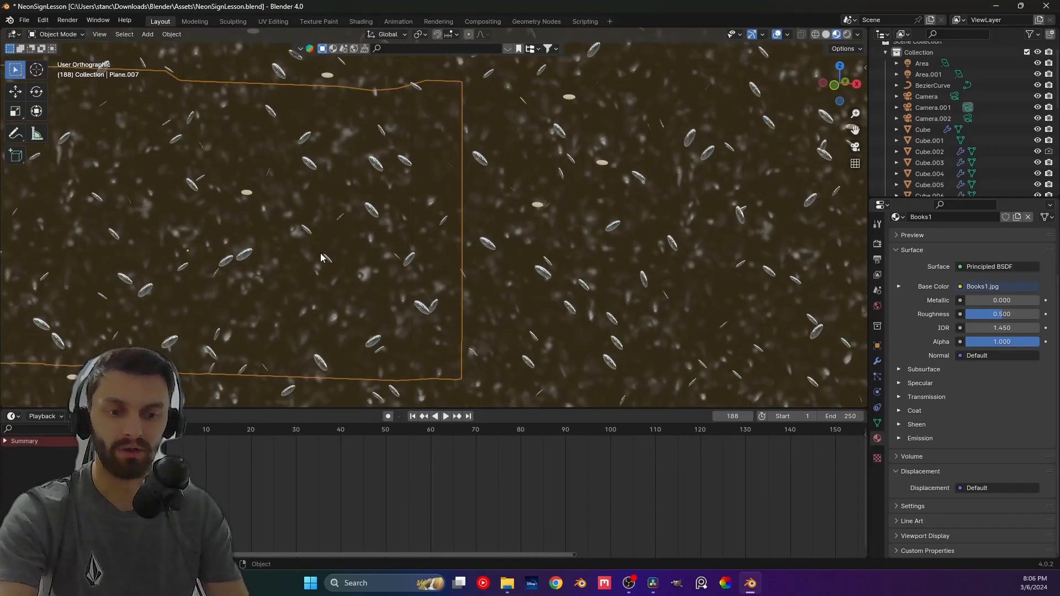
key("KP_0")
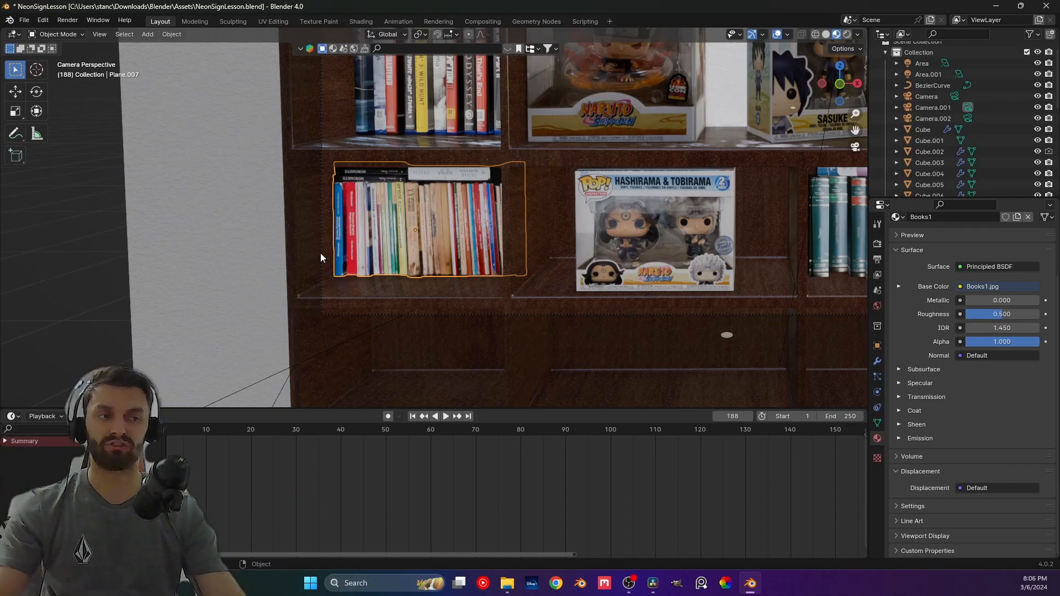
scroll(542, 311, "down", 5)
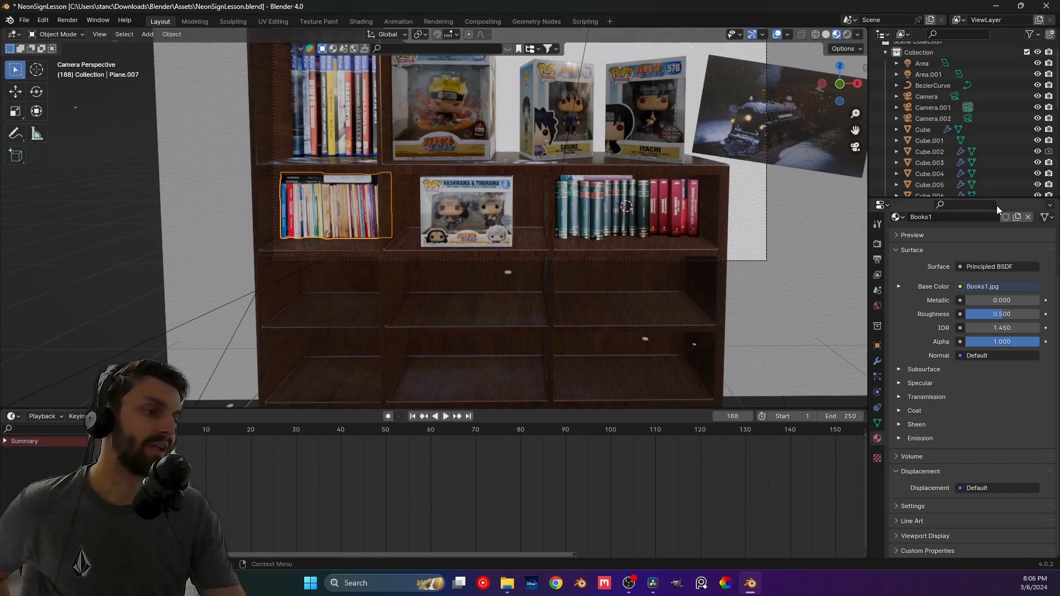
Examine the bookshelf's mesh in Edit Mode and its placement behind the brick wall.
scroll(720, 290, "down", 5)
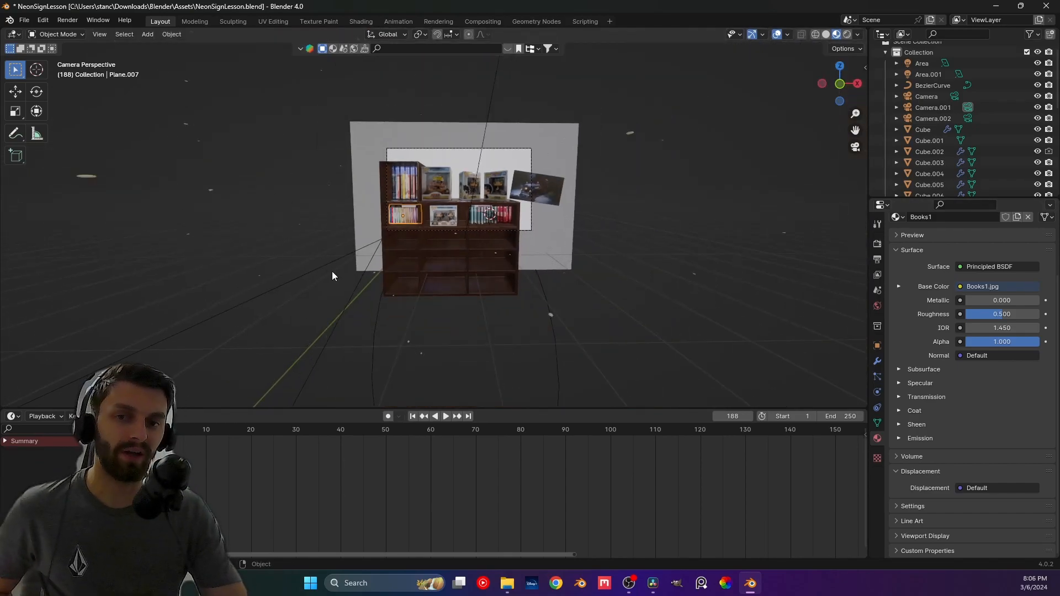
middle_click_drag(332, 271, 410, 278)
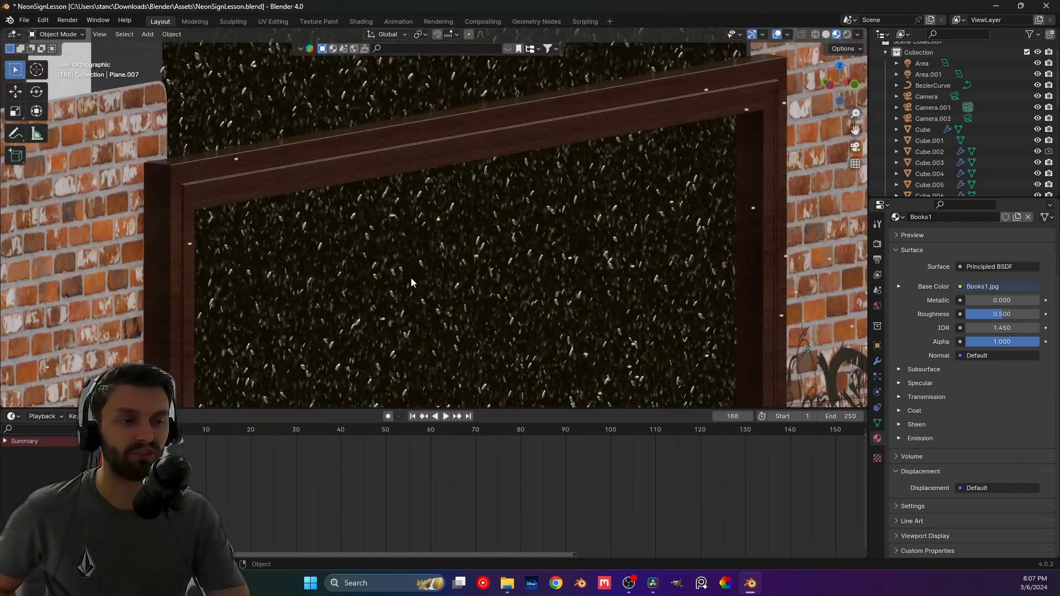
scroll(410, 279, "down", 1)
scroll(410, 279, "down", 3)
middle_click_drag(423, 233, 822, 145, "shift")
middle_click_drag(518, 268, 542, 267, "shift")
left_click(559, 186)
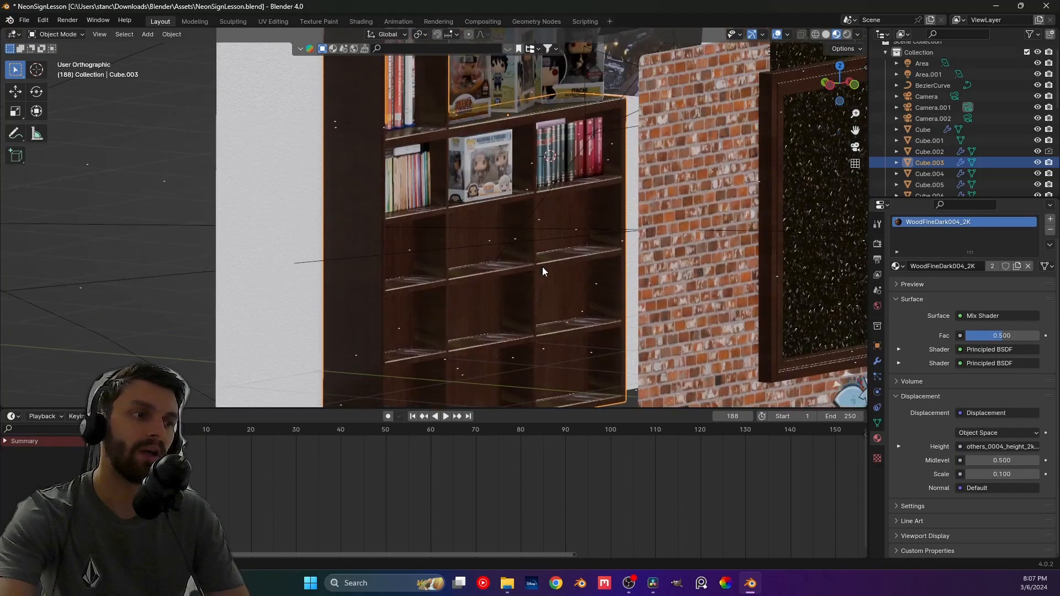
key("Tab")
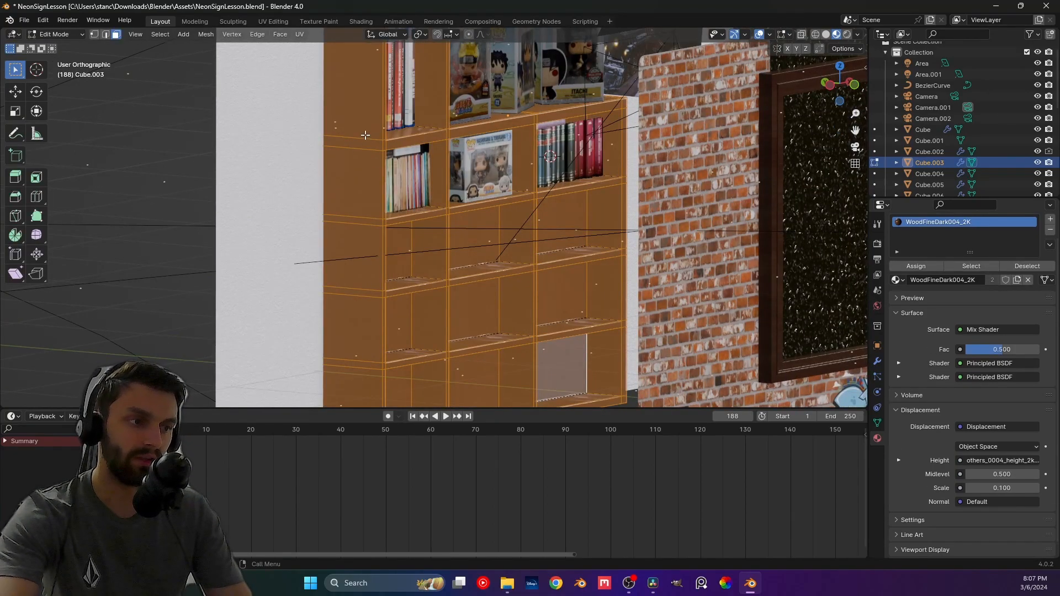
scroll(381, 156, "down", 3)
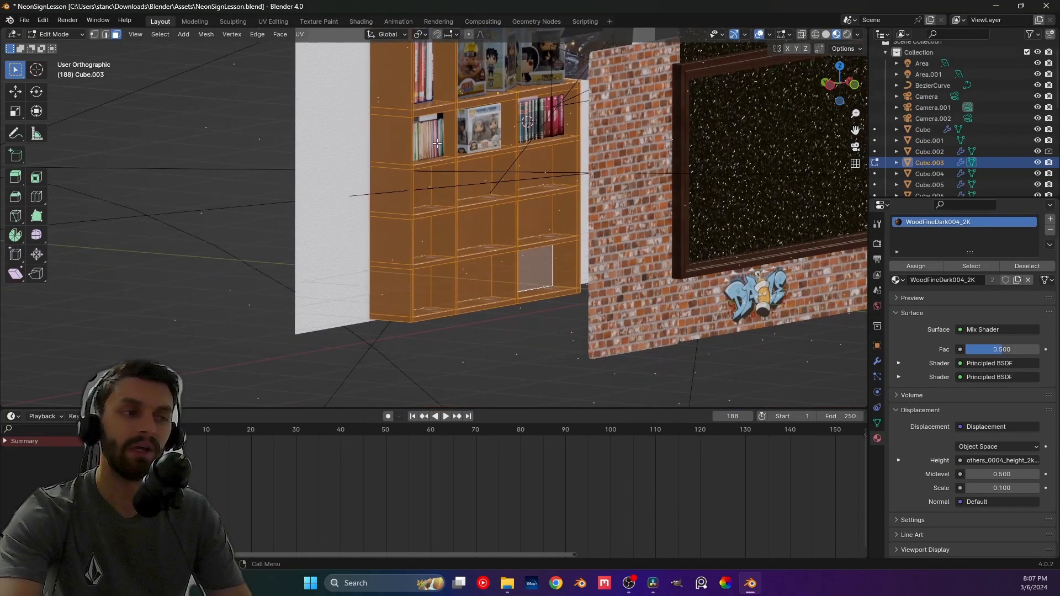
middle_click_drag(426, 164, 467, 217)
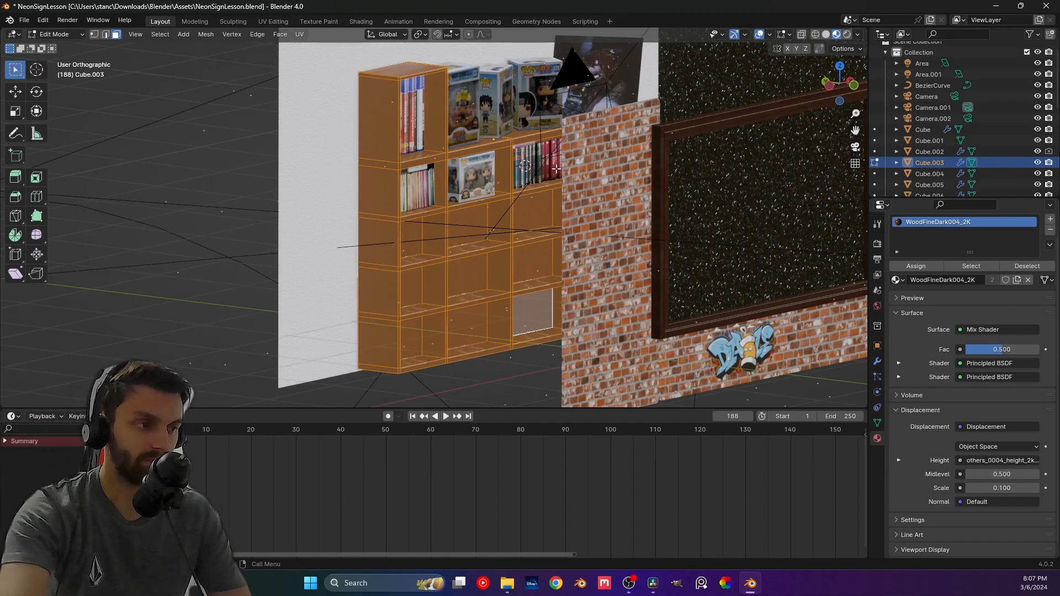
key("Tab")
scroll(415, 256, "down", 2)
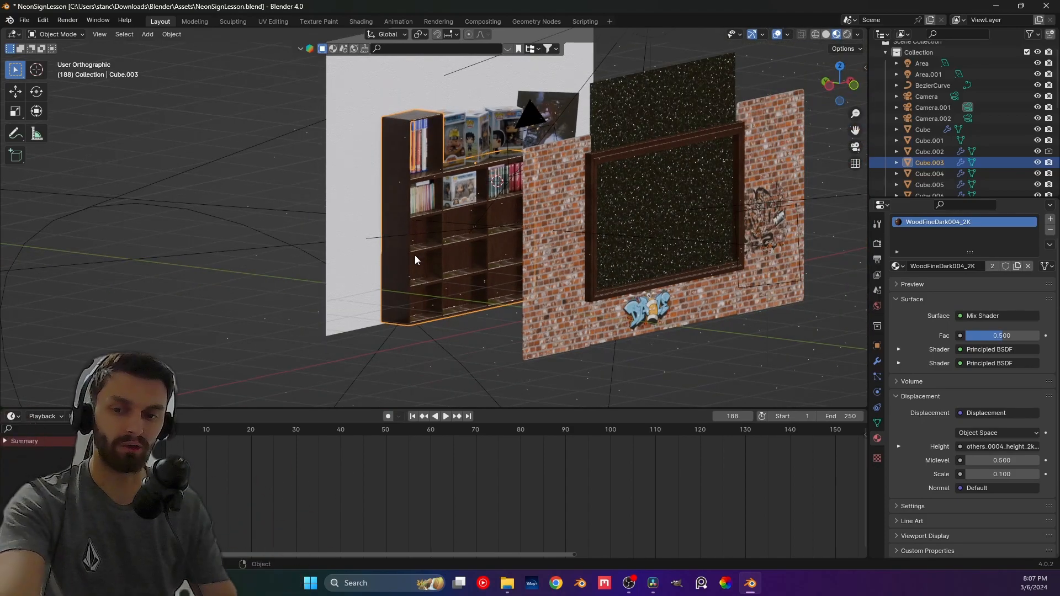
key("Tab")
scroll(594, 247, "down", 2)
middle_click_drag(593, 247, 489, 251, "shift")
key("Tab")
Make the camera facing the brick wall active and view the neon sign through it with Rendered shading.
left_click(665, 246)
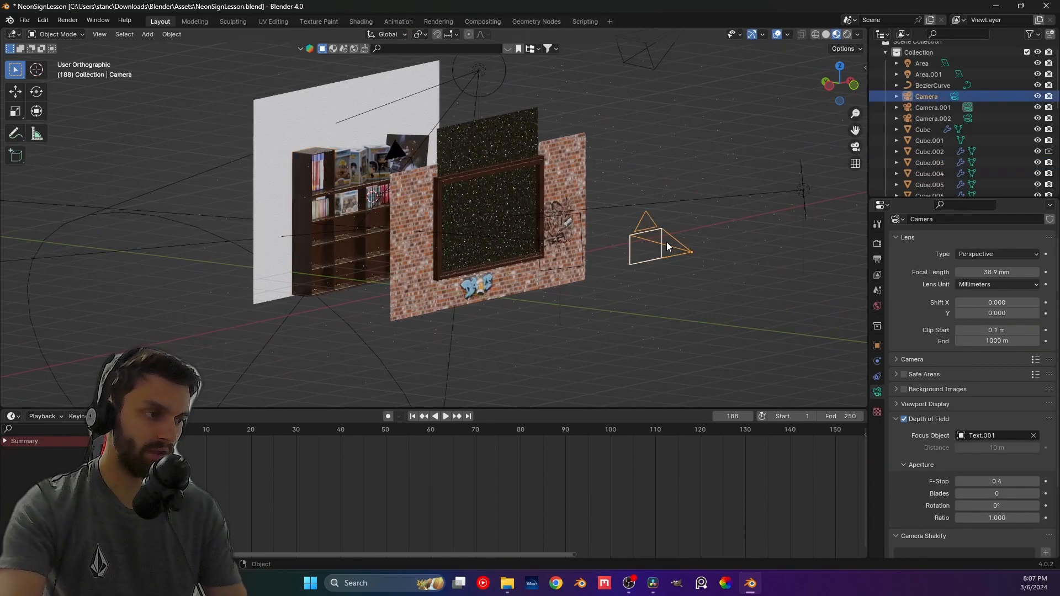
key("KP_0")
scroll(667, 242, "up", 2)
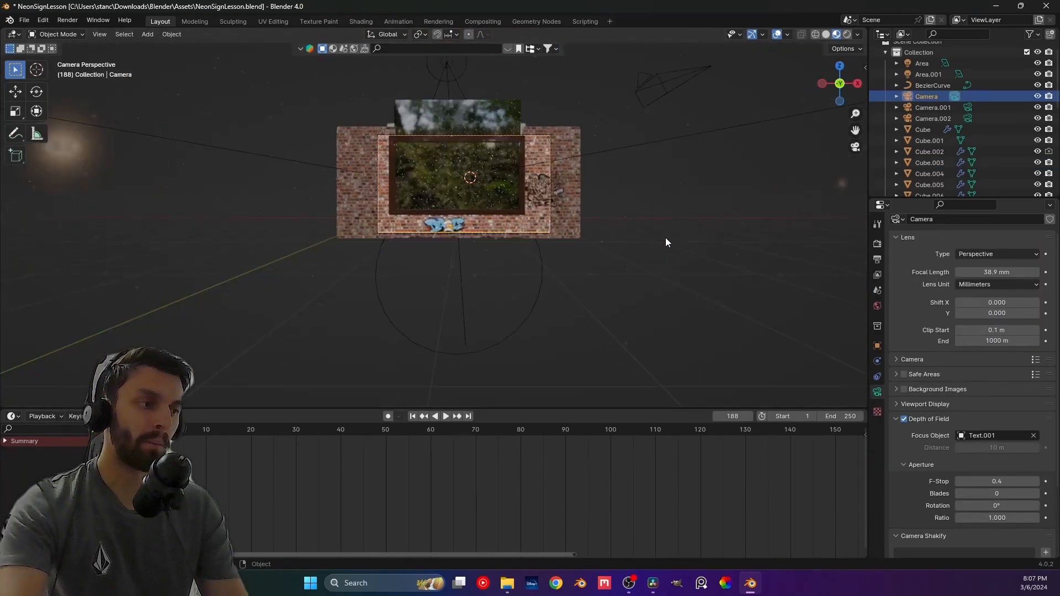
left_click(672, 153)
middle_click_drag(681, 158, 626, 194, "shift")
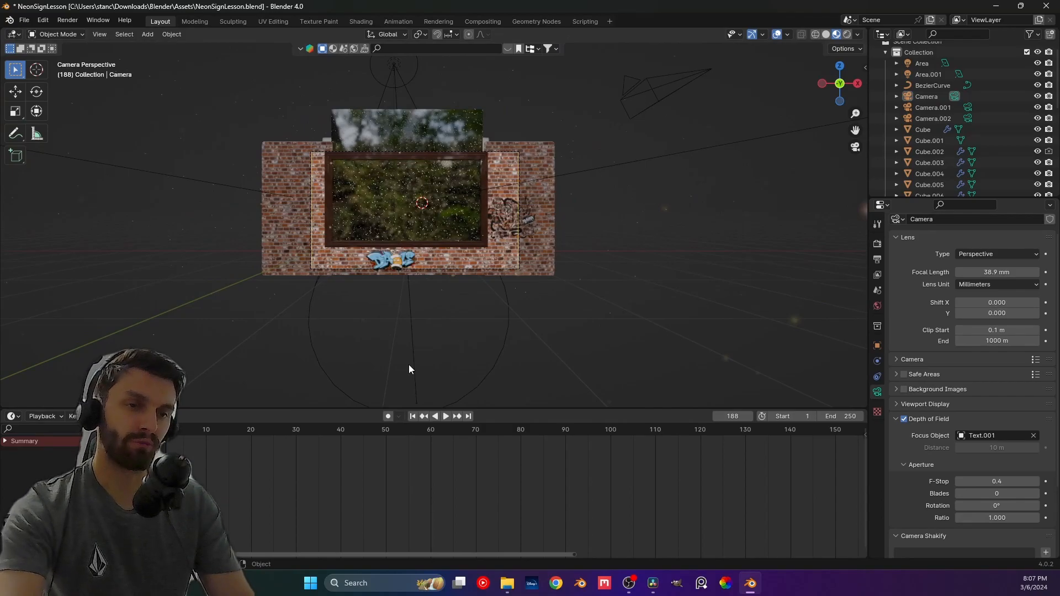
scroll(523, 217, "up", 1)
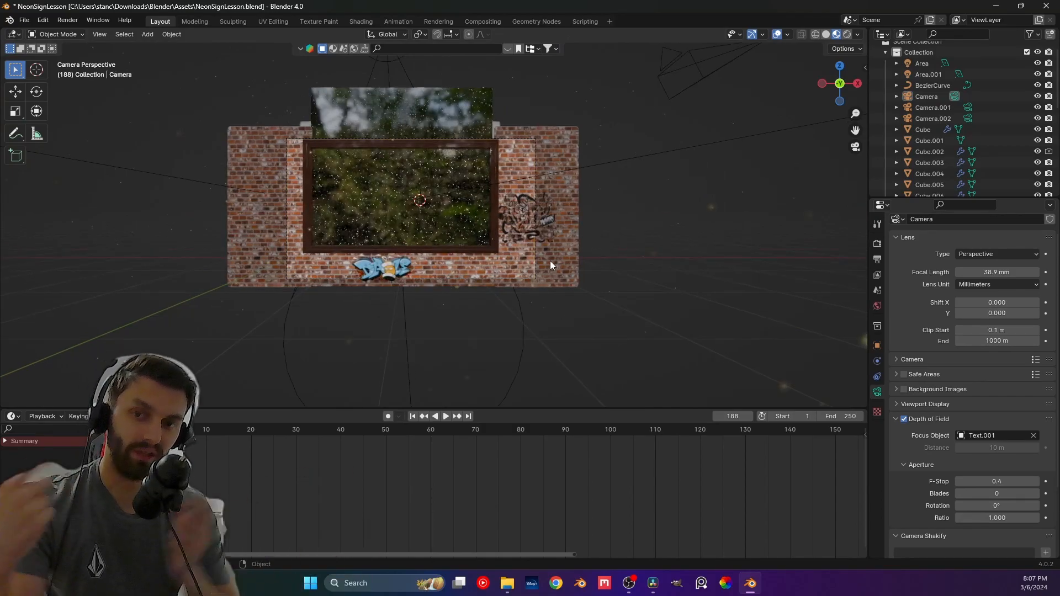
left_click(847, 34)
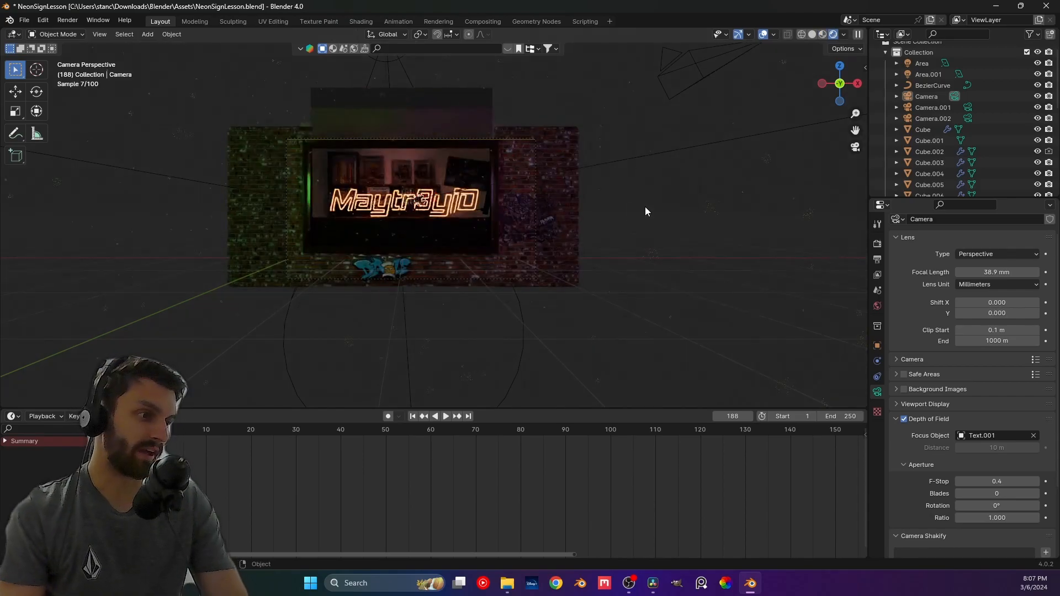
scroll(480, 194, "up", 4)
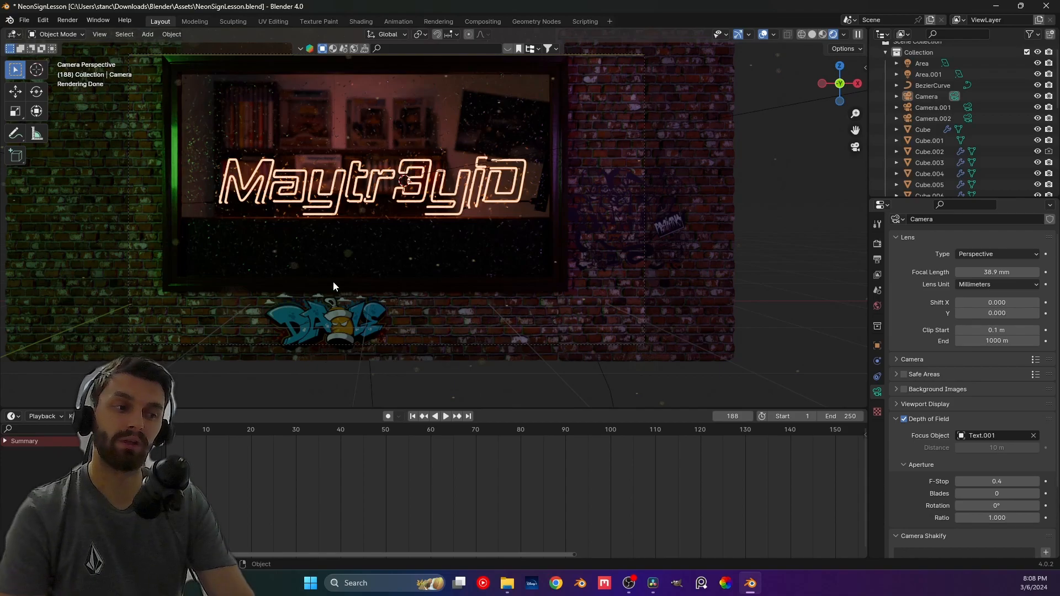
Examine the Dust material on the floating particles in front of the window and deselect them.
left_click(347, 253)
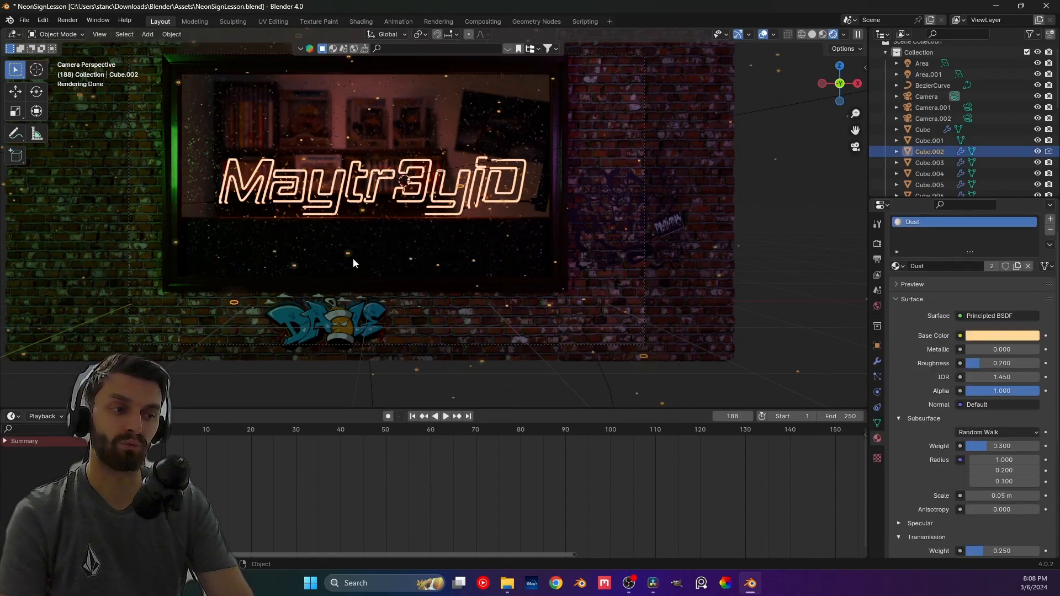
left_click(798, 220)
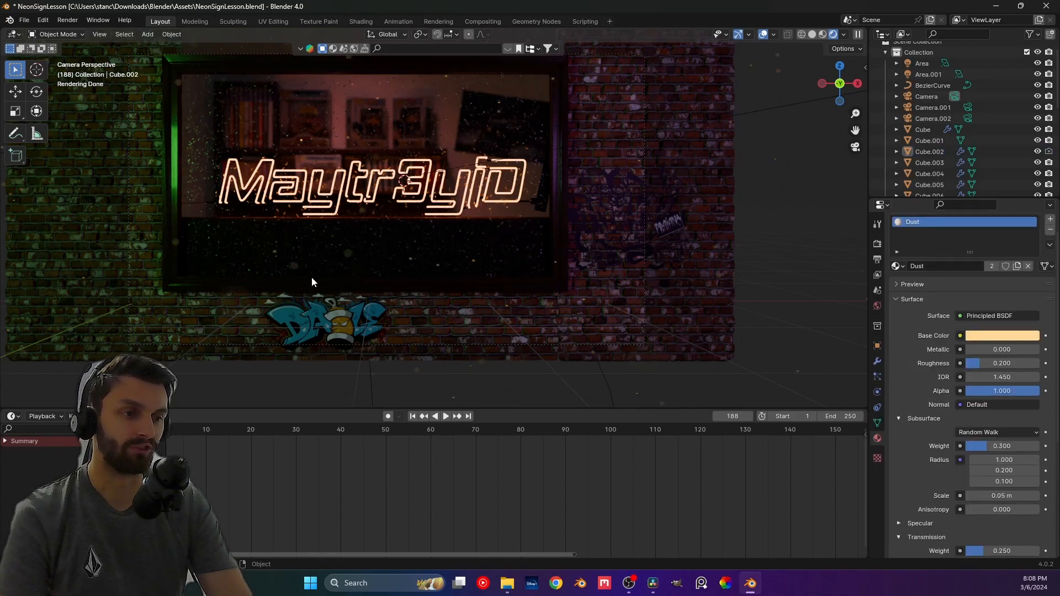
scroll(210, 312, "up", 1)
scroll(210, 313, "up", 2)
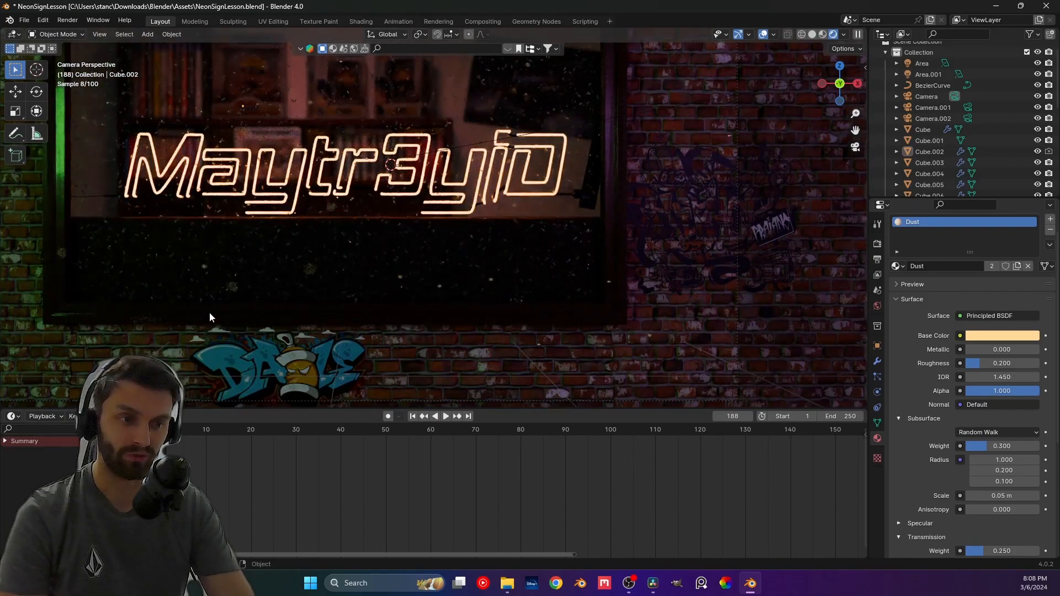
Scrub the timeline near its start to check the neon sign's color change.
scroll(280, 287, "down", 1)
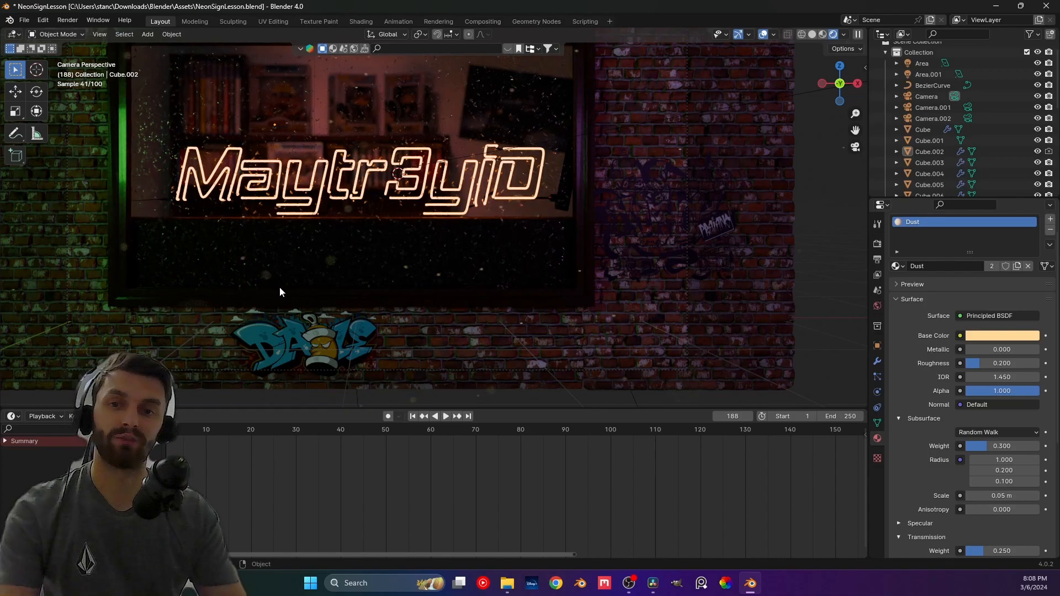
left_click(170, 431)
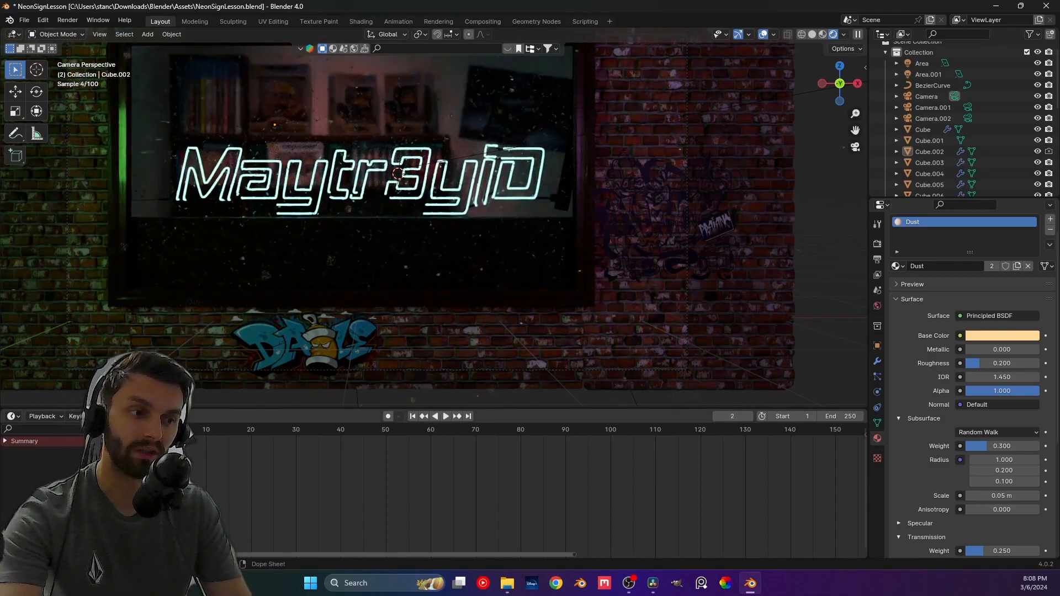
left_click_drag(170, 430, 166, 456)
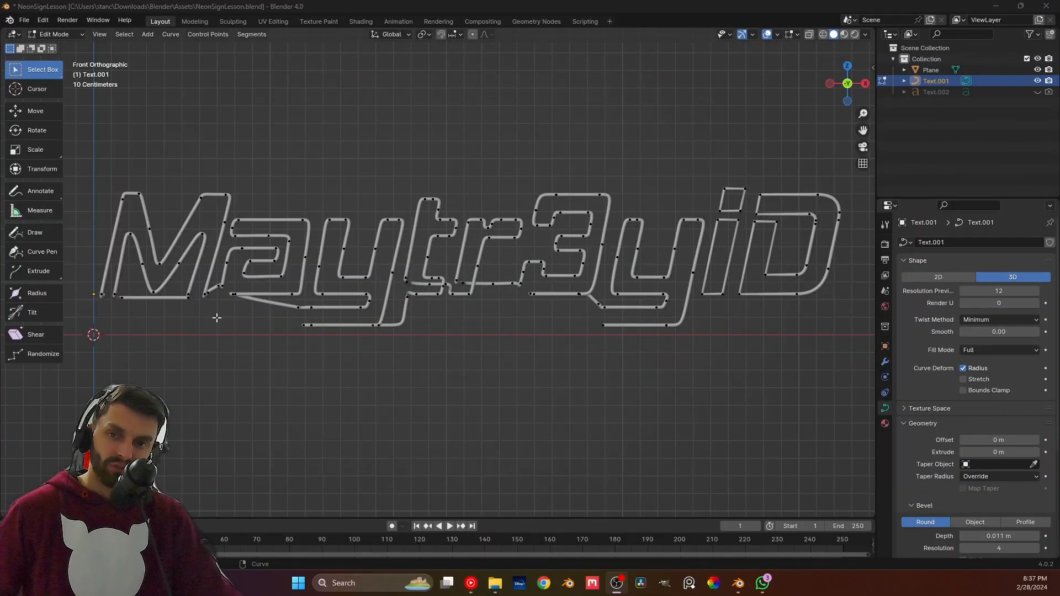
Examine the last letters of the tube text curve, especially the i and D, from the front and from behind.
middle_click_drag(719, 259, 501, 256, "shift")
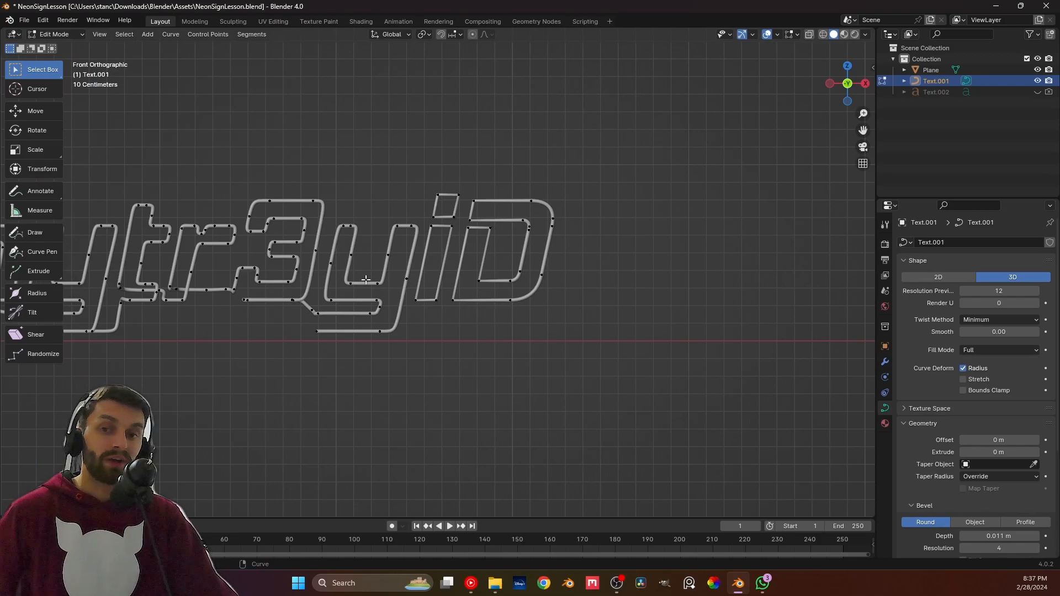
scroll(466, 250, "up", 8)
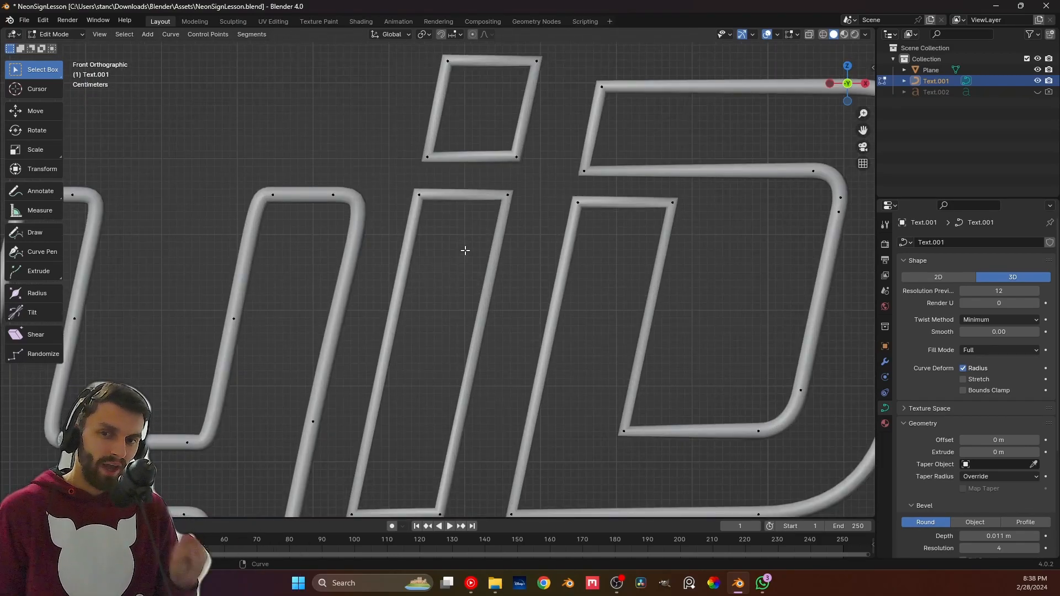
scroll(496, 267, "down", 3)
middle_click_drag(527, 237, 319, 251)
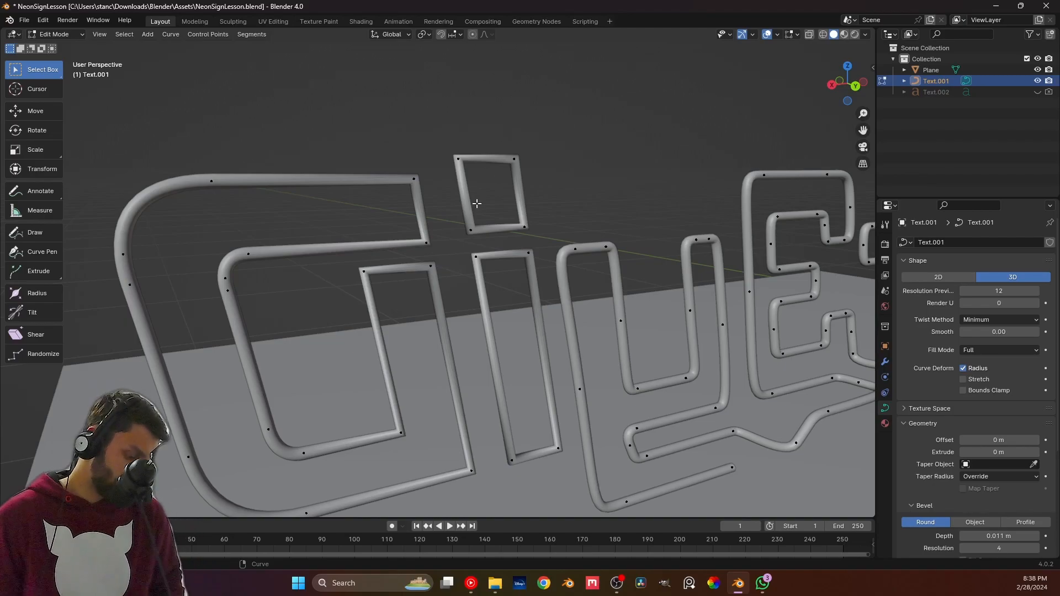
key("KP_1")
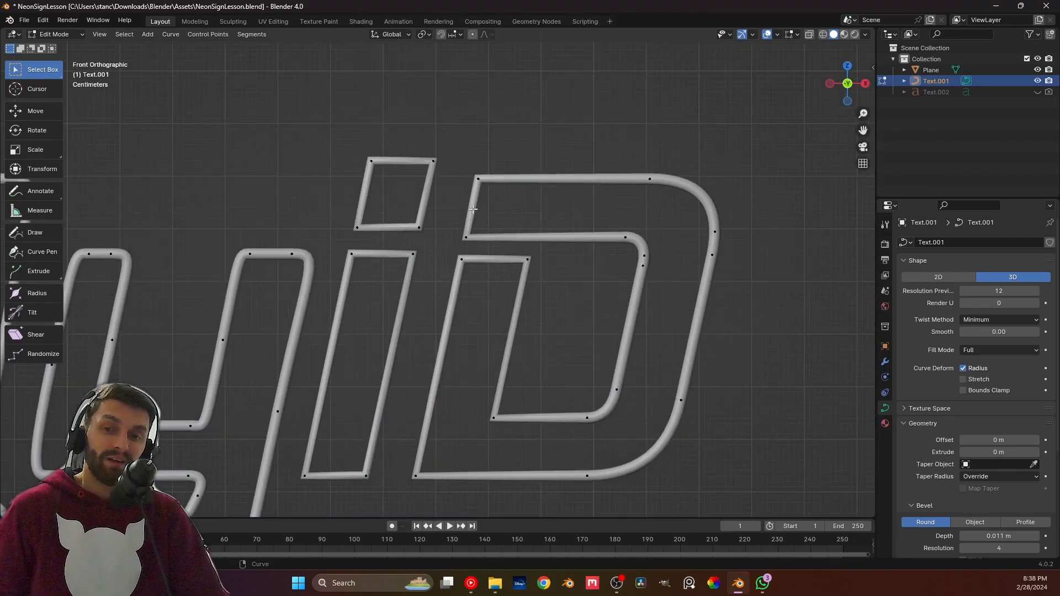
scroll(470, 207, "down", 1)
scroll(502, 185, "up", 1)
scroll(480, 221, "down", 2)
middle_click_drag(470, 243, 469, 183, "shift")
middle_click_drag(442, 278, 459, 200, "shift")
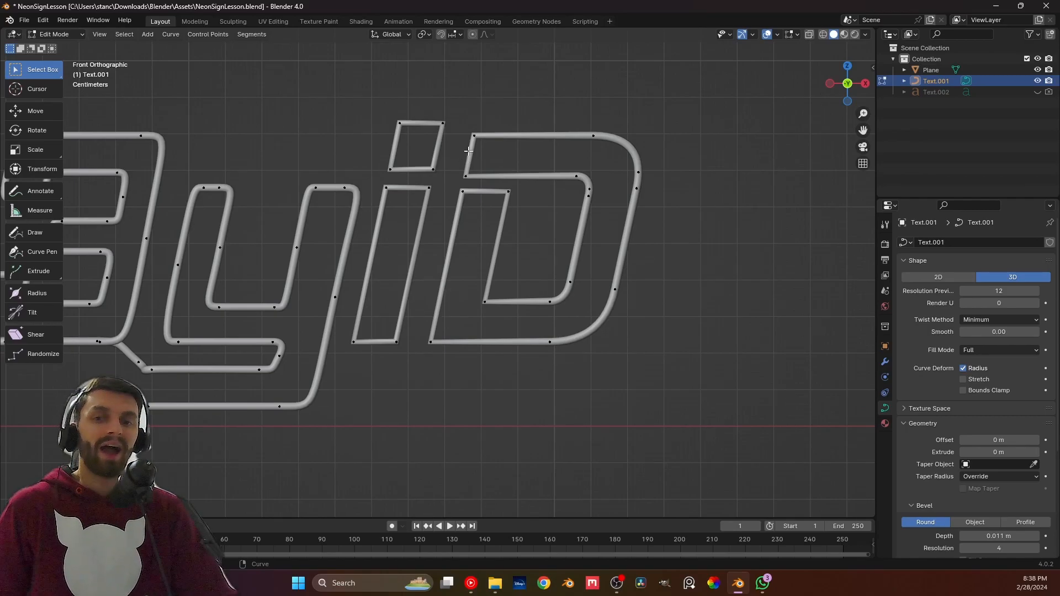
scroll(466, 219, "up", 5)
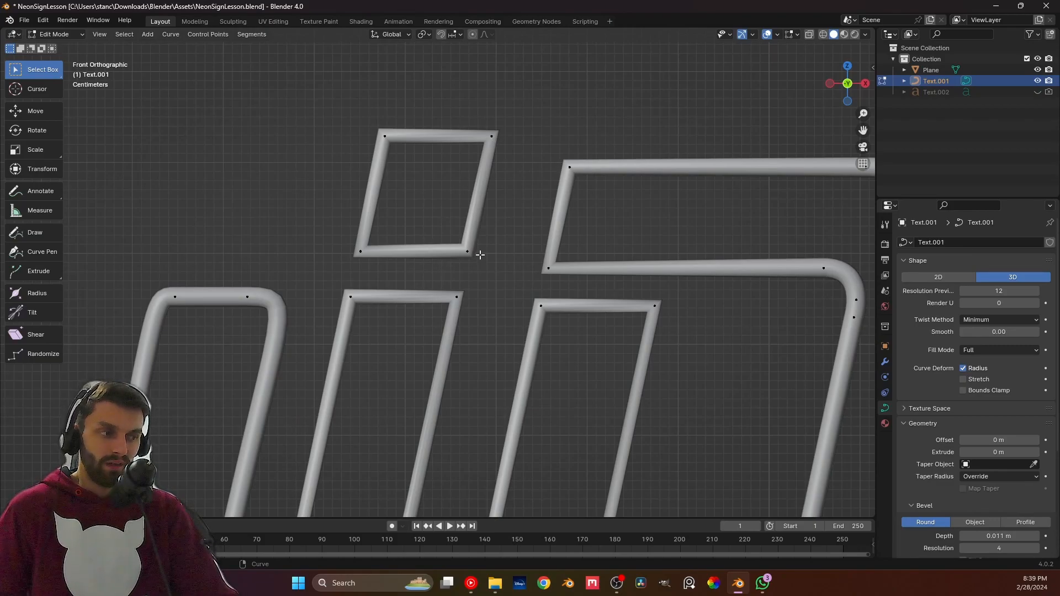
scroll(480, 254, "down", 2)
scroll(524, 238, "down", 2)
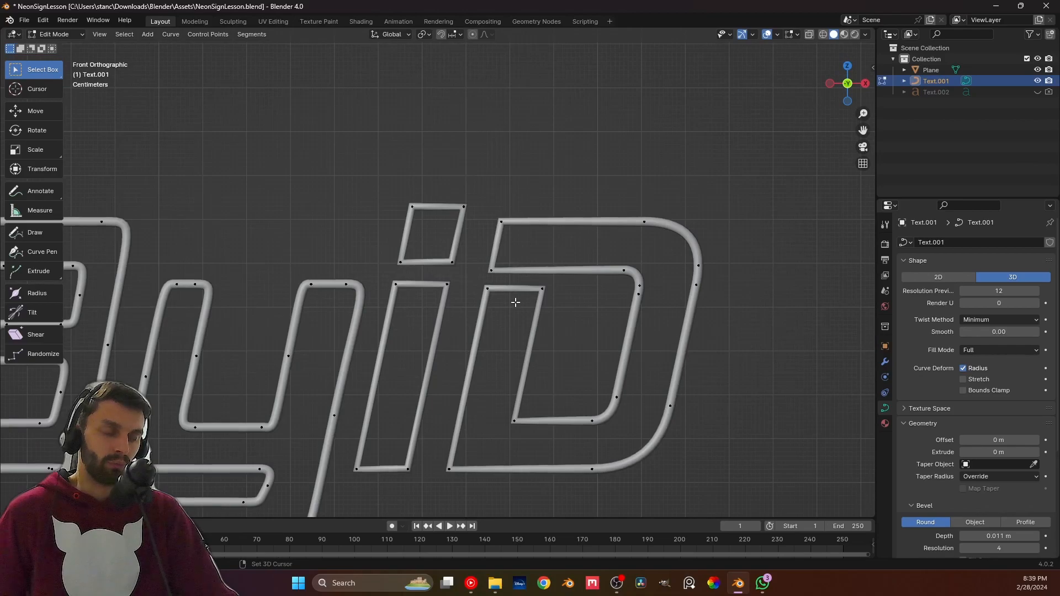
middle_click_drag(494, 362, 466, 223, "shift")
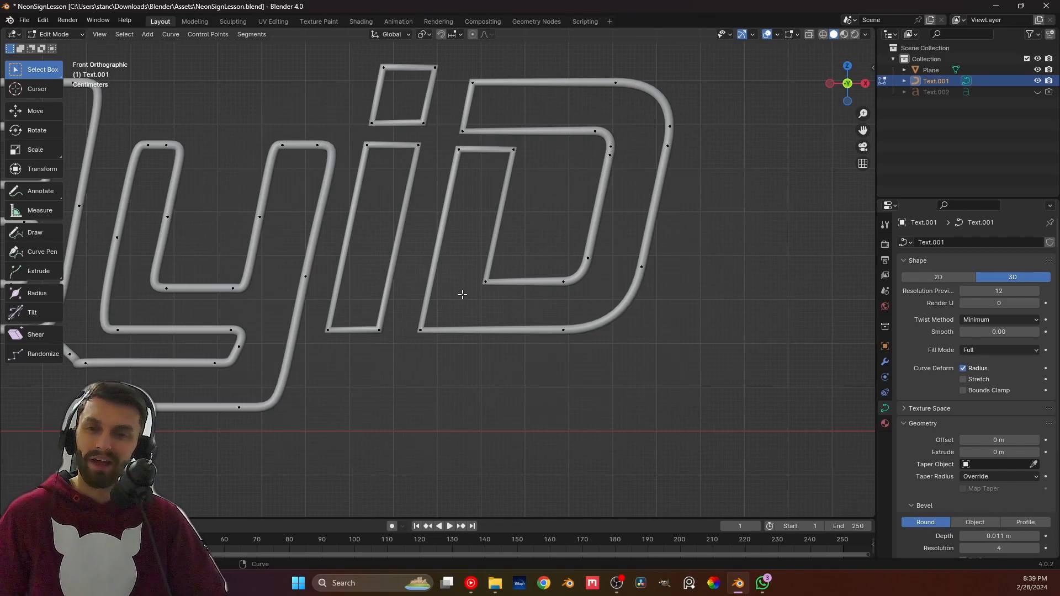
Delete the bottom segment between the two lower corner points of the letter i.
scroll(430, 302, "down", 2)
scroll(298, 350, "up", 3)
left_click(499, 262)
left_click(544, 268, "shift")
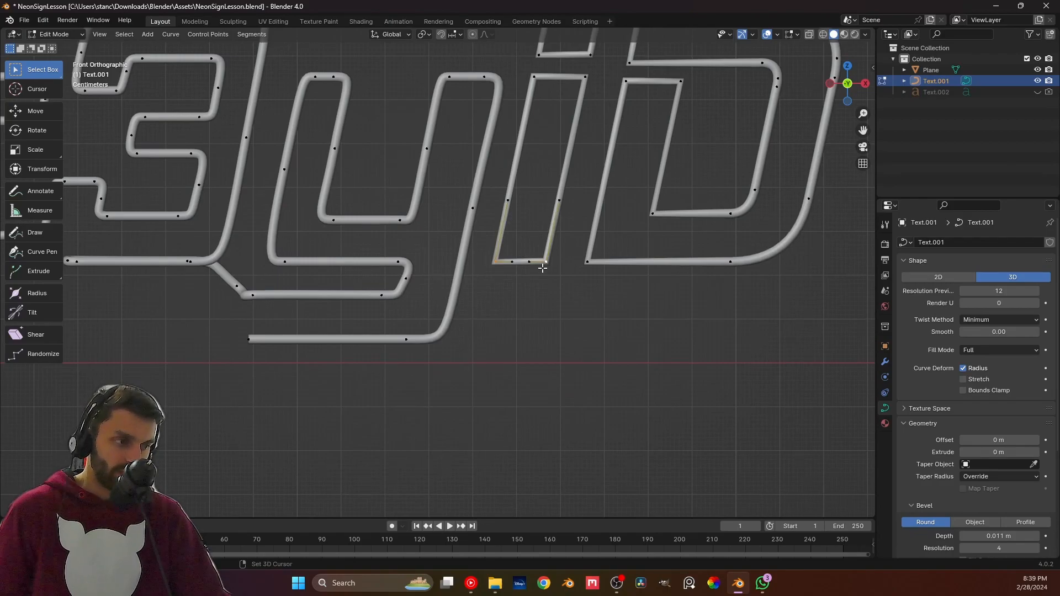
key("x")
left_click(525, 302)
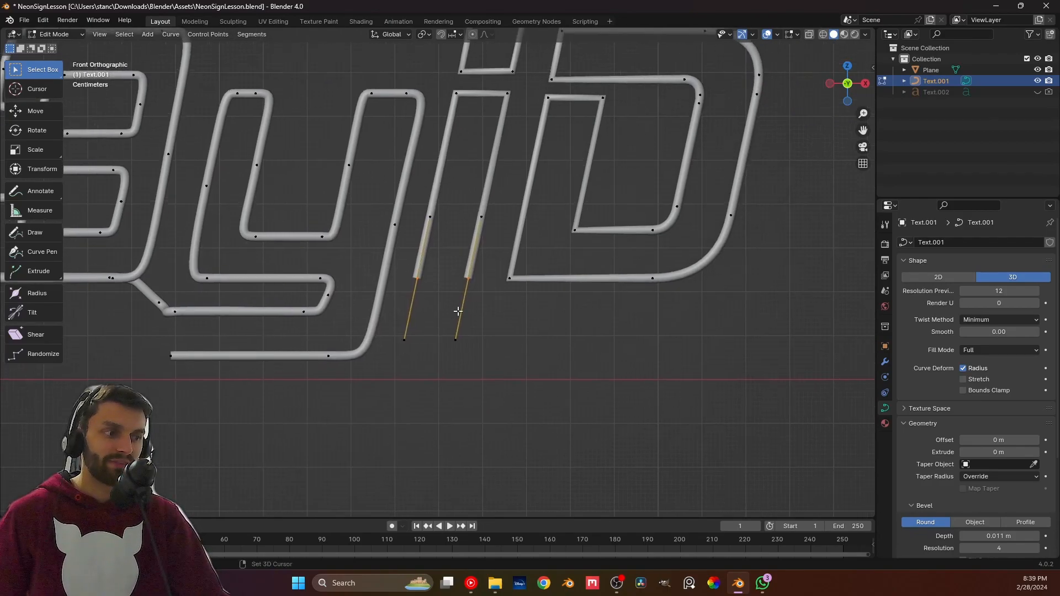
Change the handle type of the i's two open lower end points and clear the selection.
left_click(417, 276)
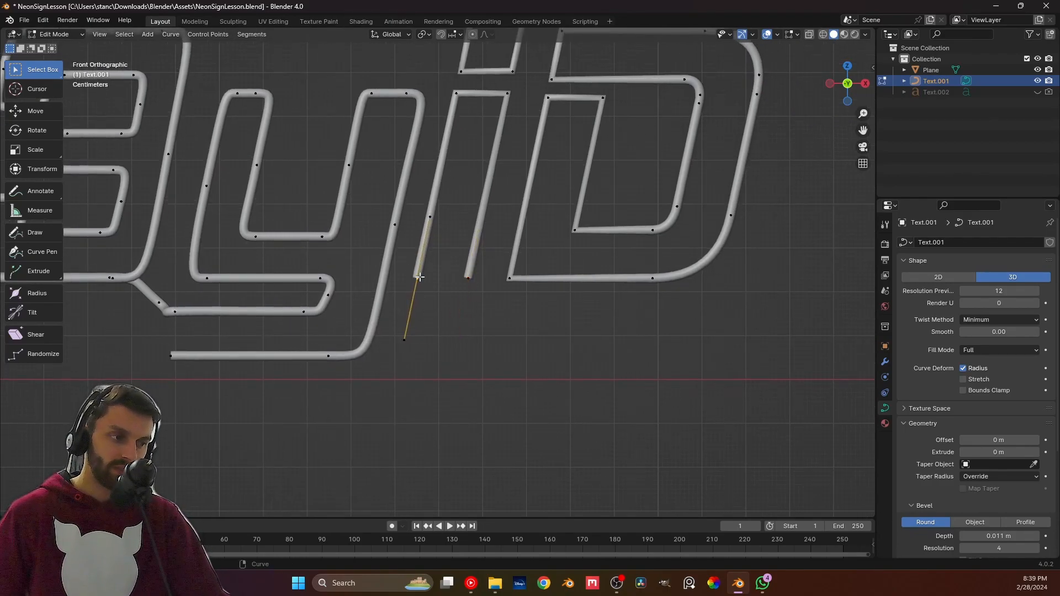
left_click_drag(413, 268, 474, 319)
key("v")
left_click(473, 318)
left_click(484, 346)
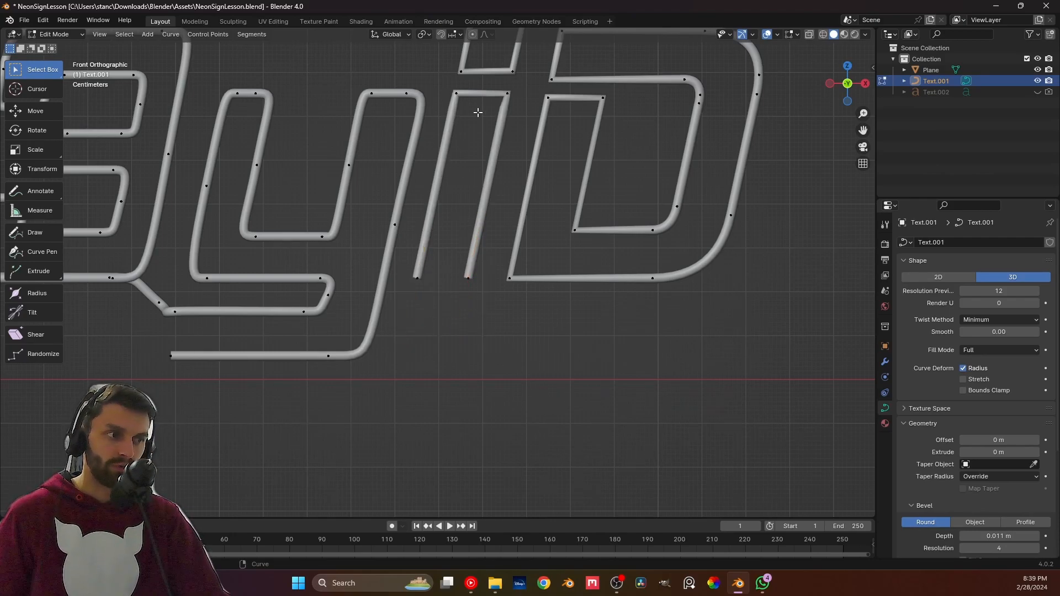
Extrude the open end of the last y's tail backward along the global Y axis, behind the lettering.
middle_click_drag(260, 339, 371, 281, "shift")
left_click(232, 356)
middle_click_drag(479, 272, 424, 252)
middle_click_drag(734, 247, 271, 285)
middle_click_drag(495, 245, 653, 214, "shift")
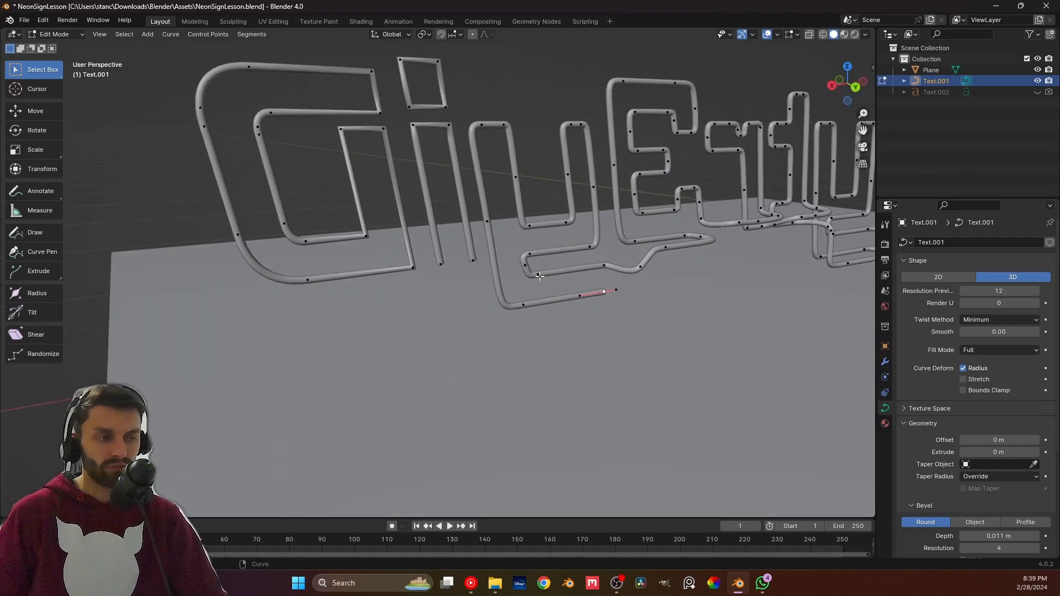
middle_click_drag(452, 271, 379, 286, "shift")
scroll(379, 286, "up", 3)
middle_click_drag(541, 331, 449, 288, "shift")
middle_click_drag(448, 289, 416, 289, "shift")
key("g")
key("y")
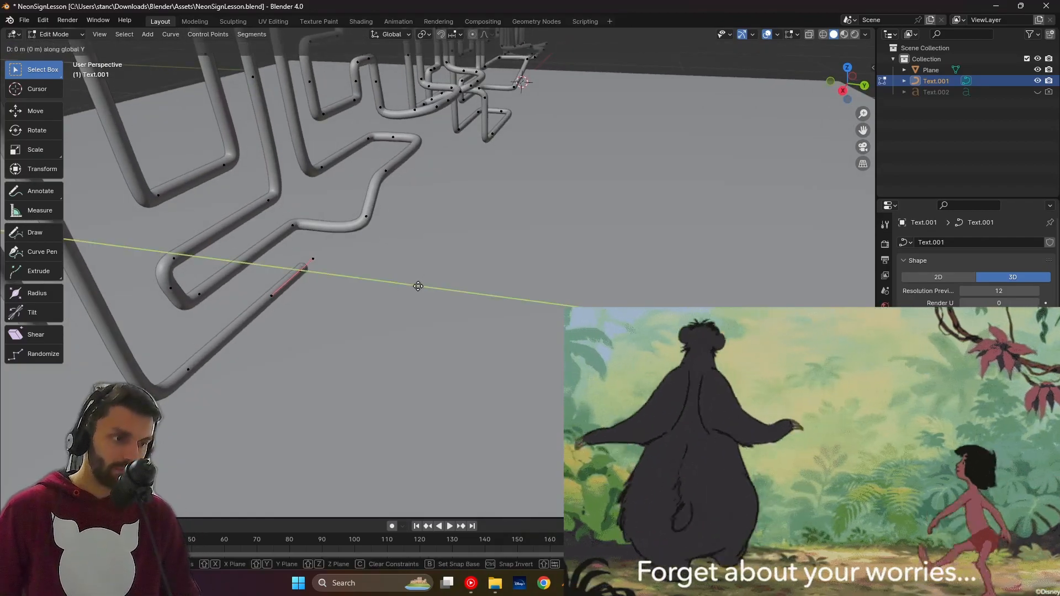
left_click(496, 297)
Rotate the extruded tail end 180° about Z and shift it along X so the tube bends back on itself.
type("rz")
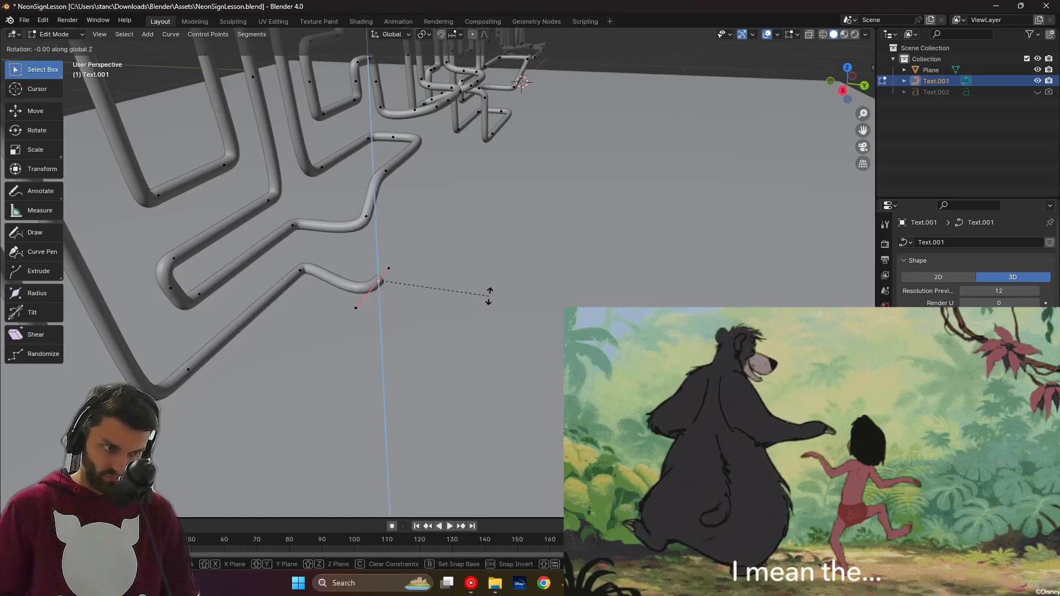
type("180")
key("Return")
middle_click_drag(488, 297, 346, 304)
key("g")
key("x")
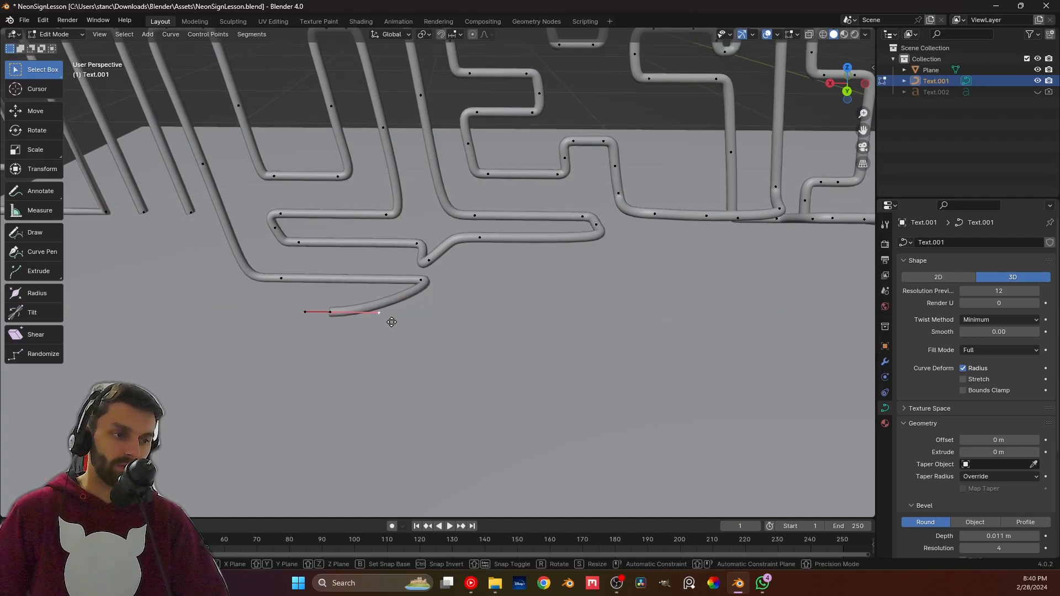
left_click(426, 322)
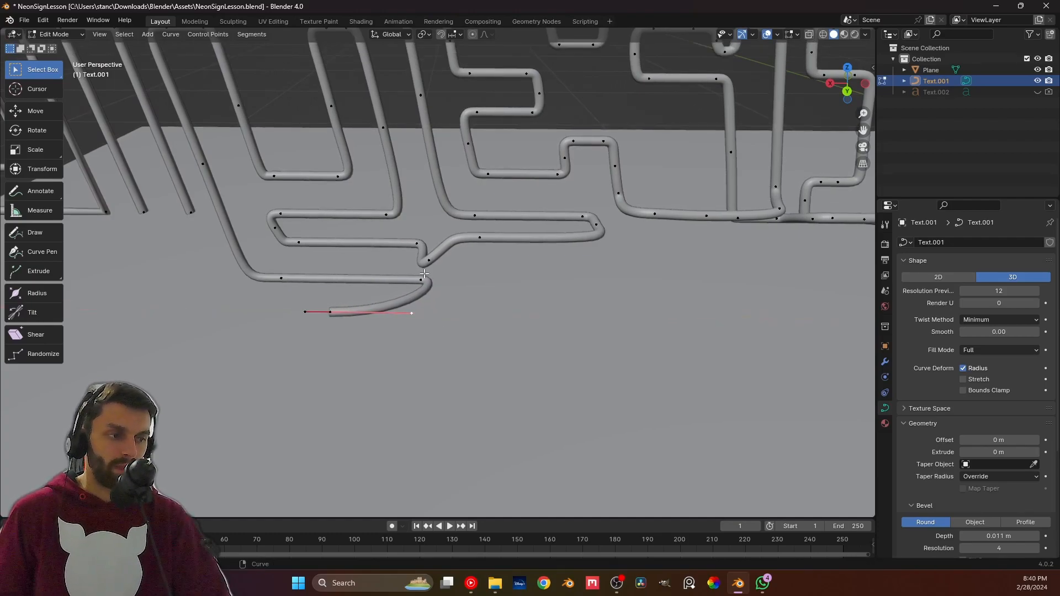
Subdivide the tail's curved return segment to add a control point in the middle of the bend.
right_click(422, 301)
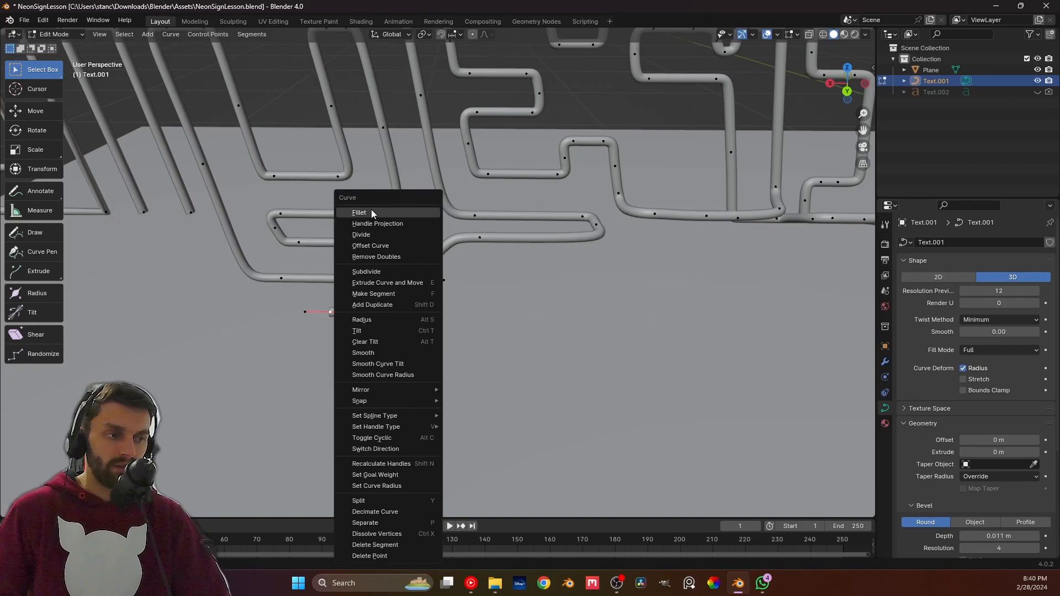
left_click(373, 282)
scroll(397, 332, "up", 4)
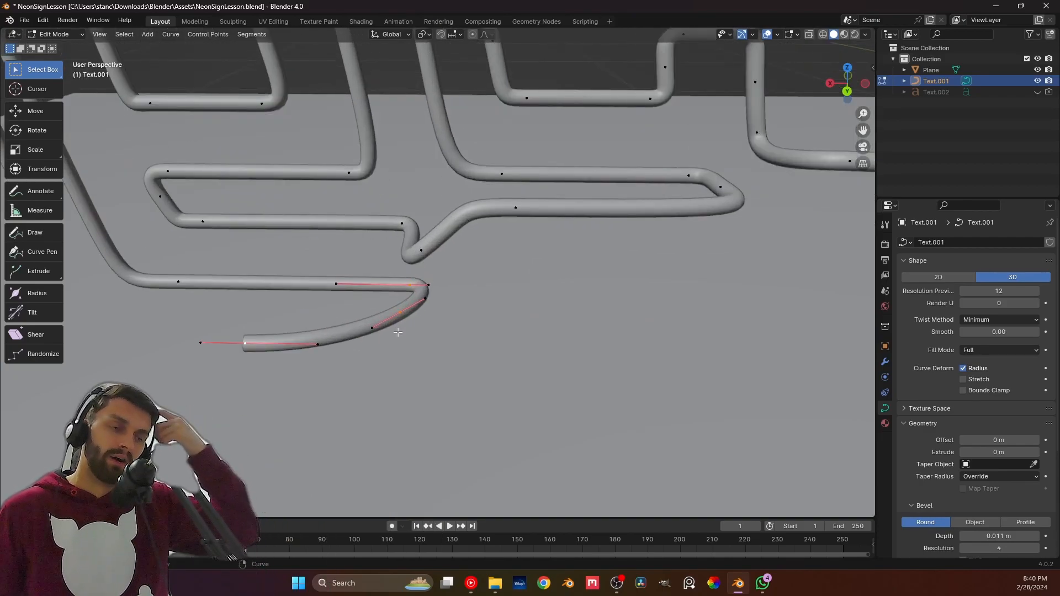
left_click(407, 323)
left_click(246, 351)
left_click(400, 292)
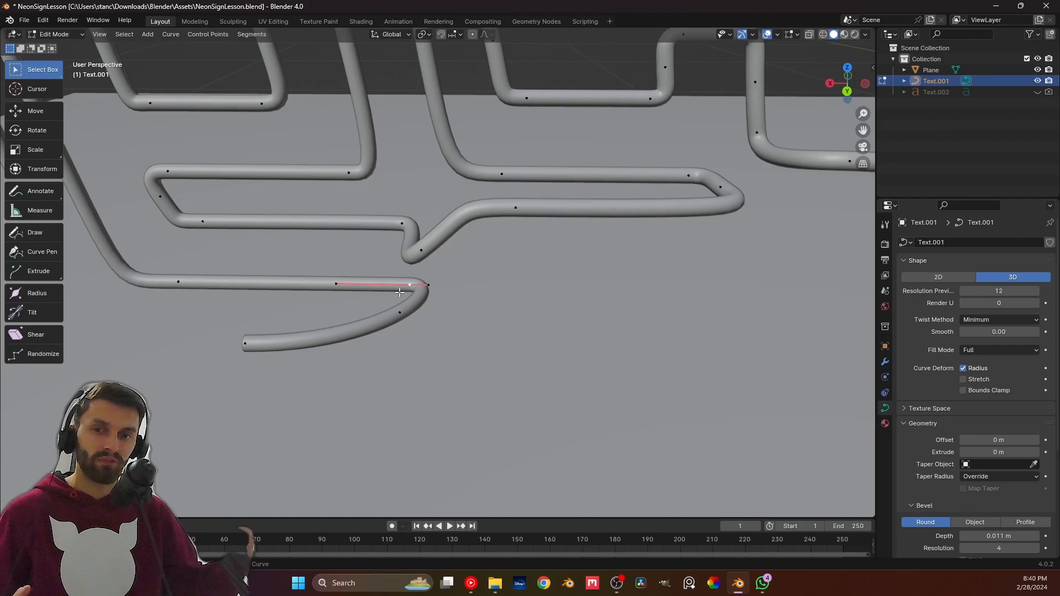
Reshape the tail's bend by shifting the new middle point's handle along X and rotating it.
middle_click_drag(400, 292, 353, 270)
left_click(389, 308)
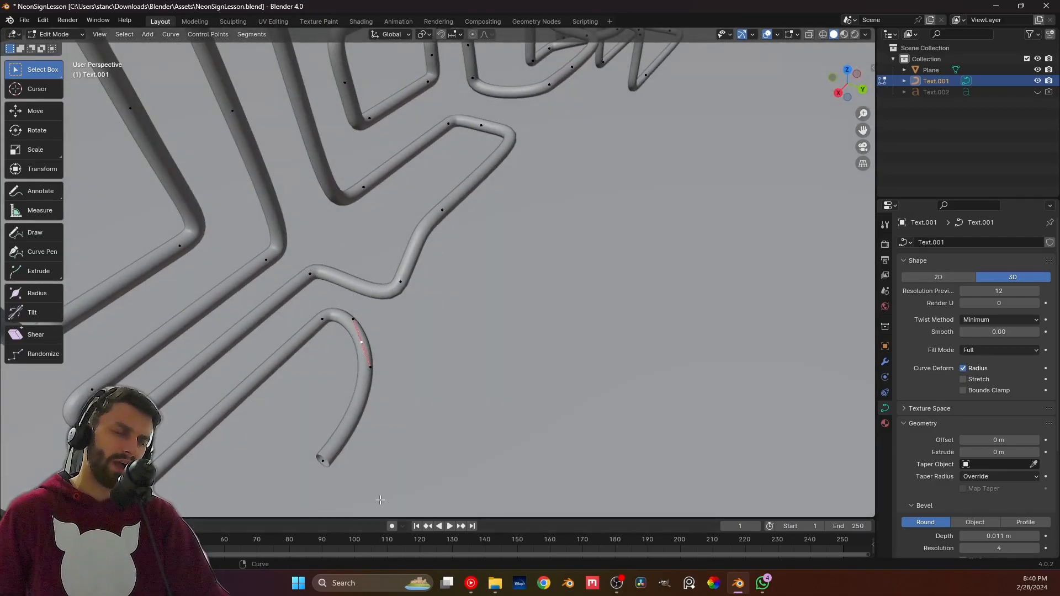
middle_click_drag(378, 375, 314, 340)
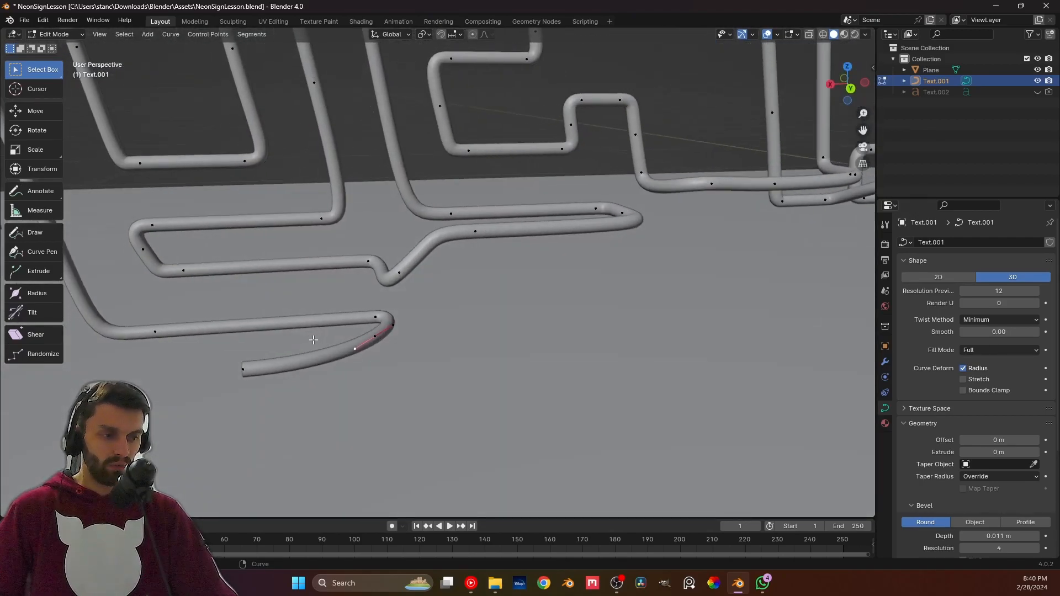
key("g")
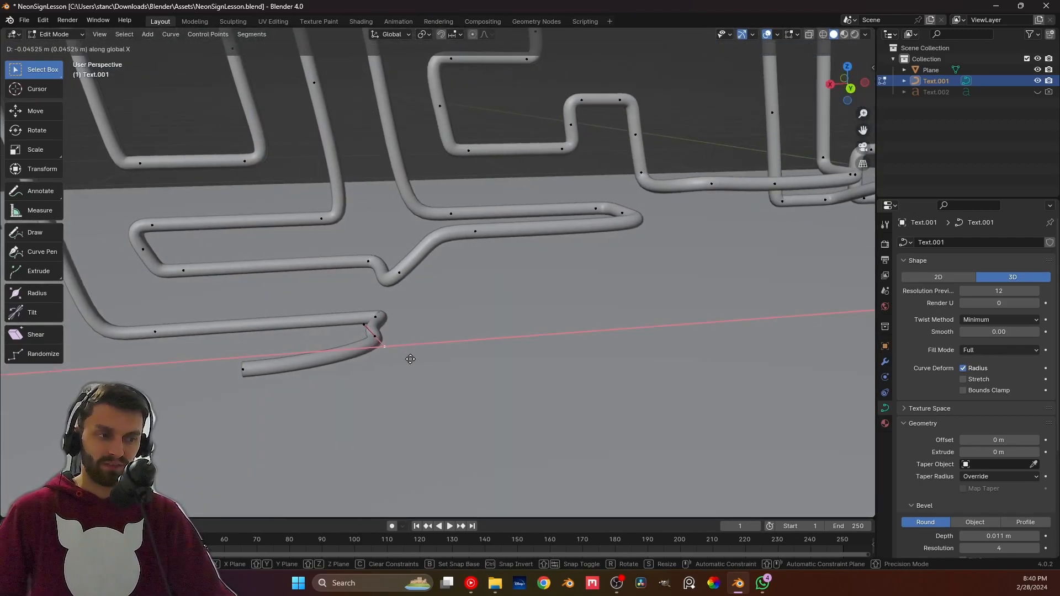
left_click(397, 354)
middle_click_drag(387, 349, 344, 355)
key("r")
left_click(353, 360)
key("g")
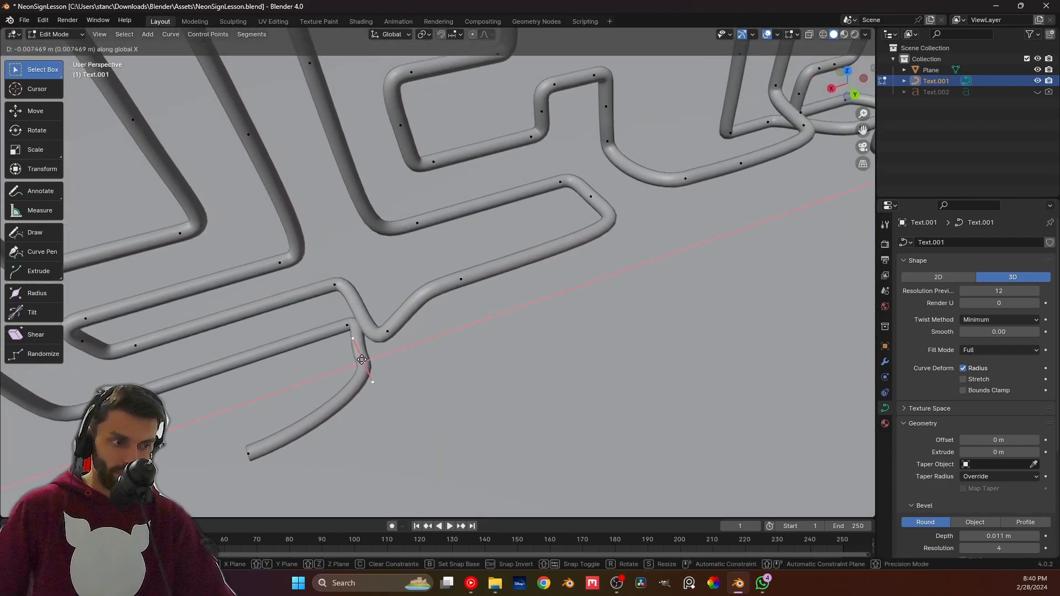
left_click(380, 366)
Move the middle point's outer handle about 0.067 m along Y to round out the tail's bend.
middle_click_drag(380, 367, 434, 353)
key("g")
key("y")
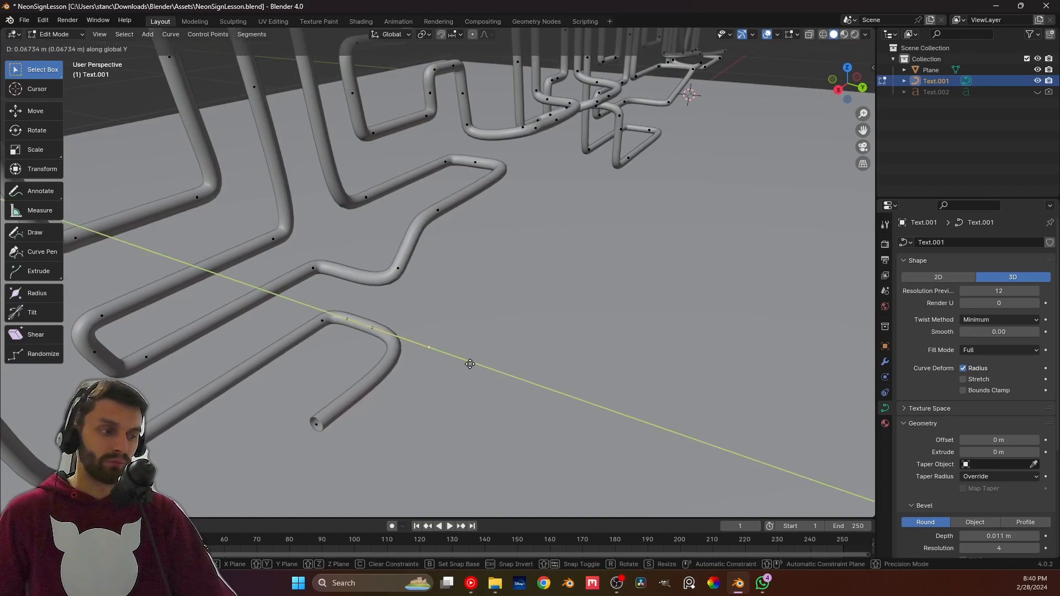
left_click(470, 364)
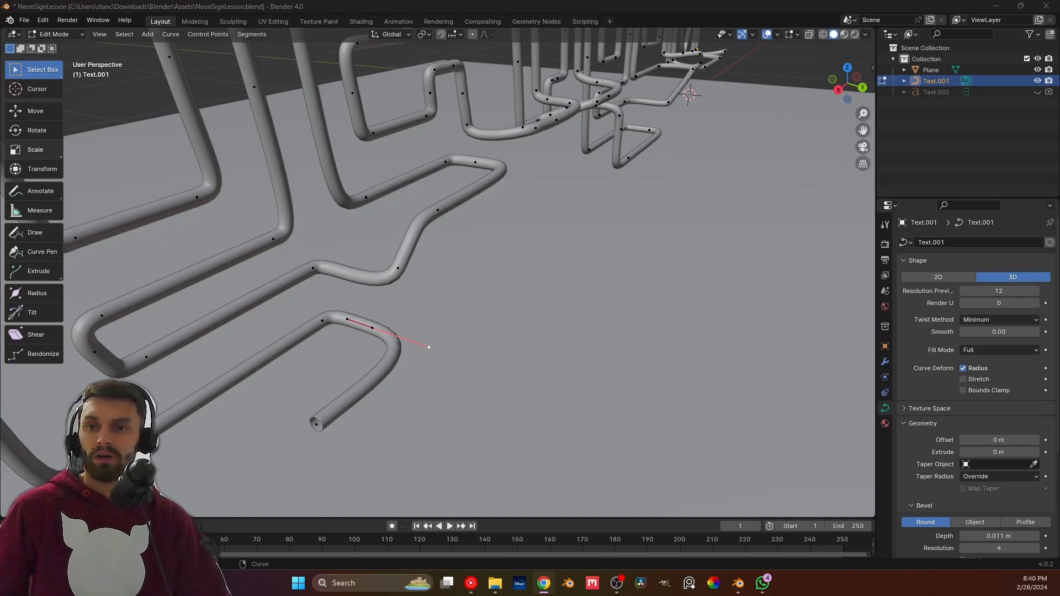
Switch to Chrome, examine how tubes connect in the "Wiring Up Neon Light Workshop Sign" image result, and return to Blender.
left_click_drag(0, 22, 485, 76)
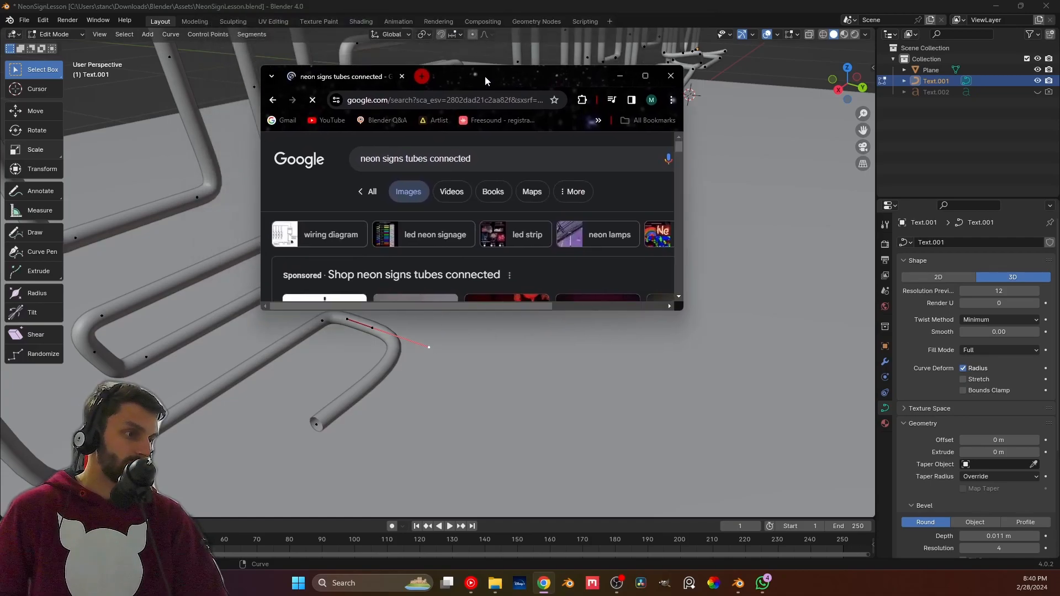
double_click(485, 76)
scroll(520, 345, "down", 3)
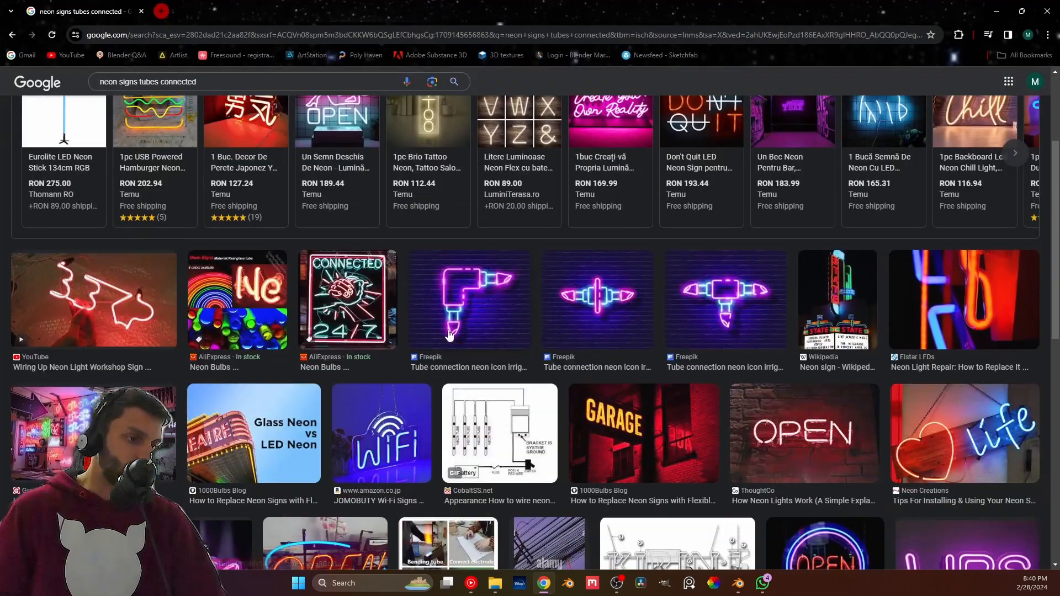
left_click(150, 292)
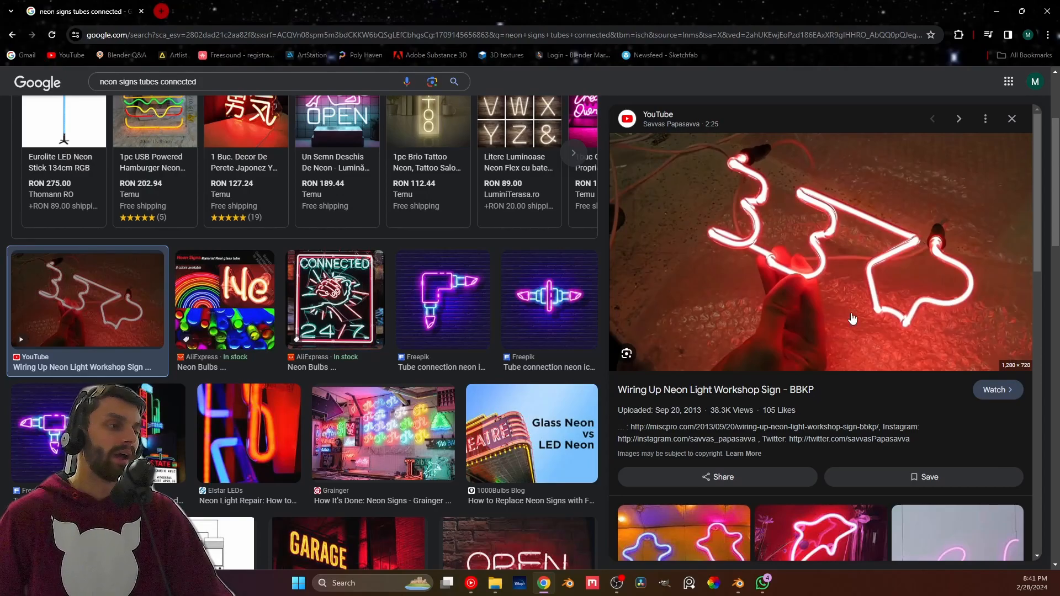
left_click(996, 12)
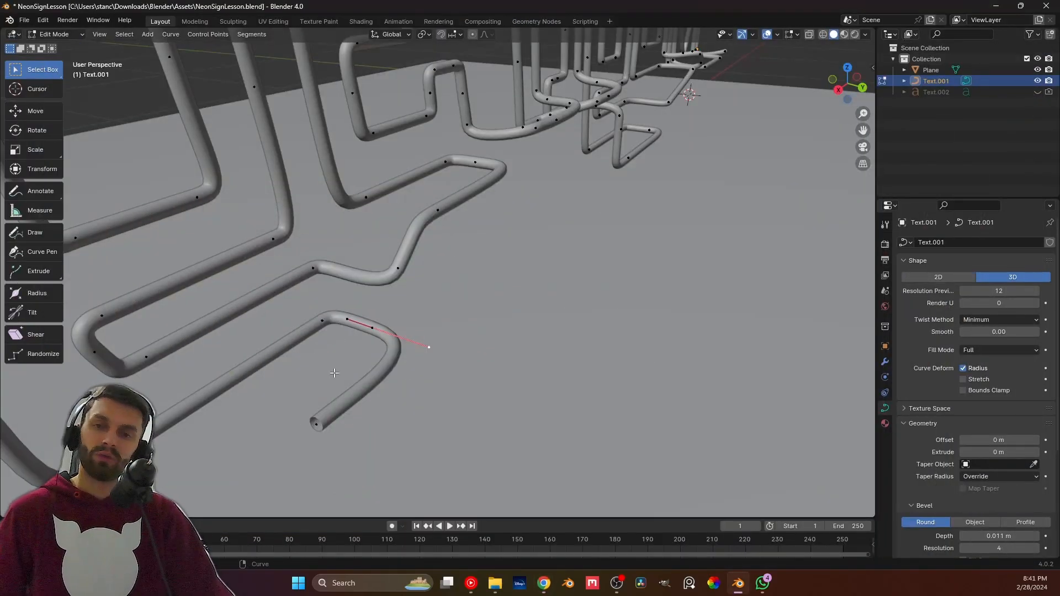
Extrude the i's open lower end nearest the y backward along the global Y axis.
scroll(359, 455, "down", 2)
middle_click_drag(386, 457, 334, 331, "shift")
middle_click_drag(335, 332, 525, 336, "shift")
scroll(355, 314, "up", 3)
middle_click_drag(355, 315, 264, 328)
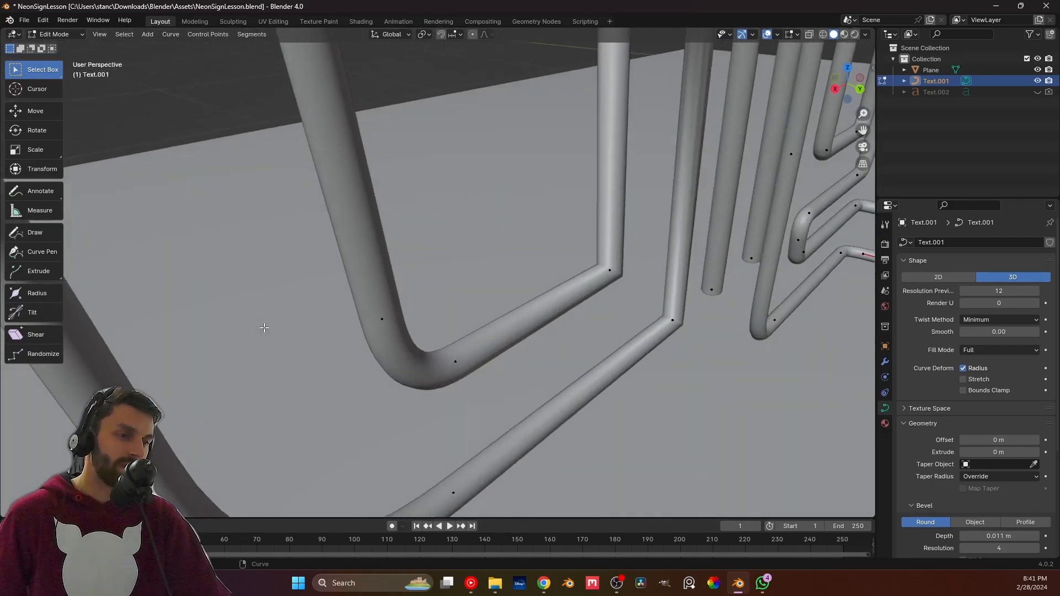
scroll(264, 328, "down", 10)
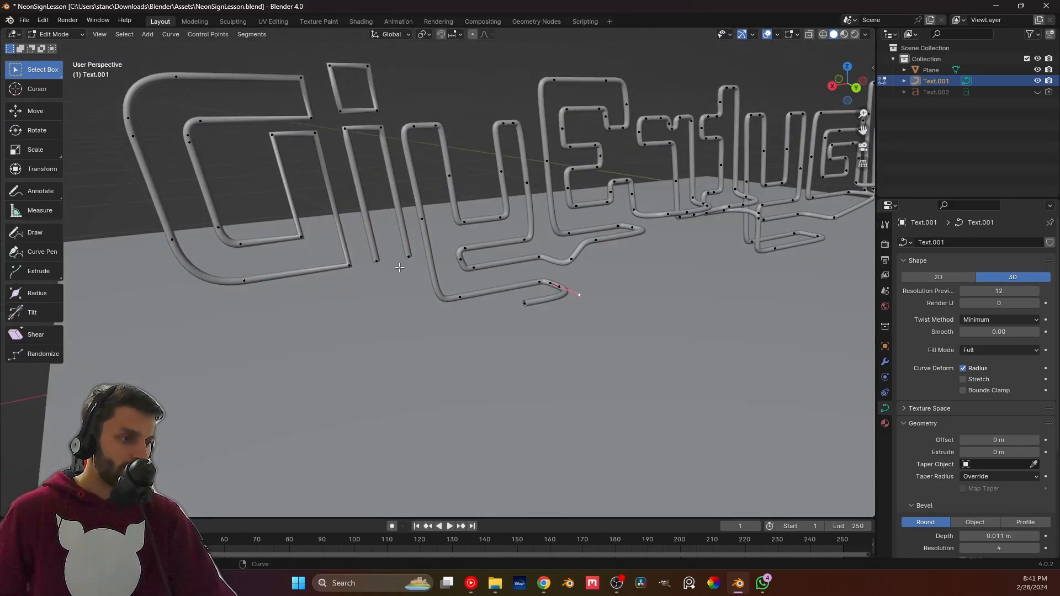
middle_click_drag(399, 268, 413, 295)
key("g")
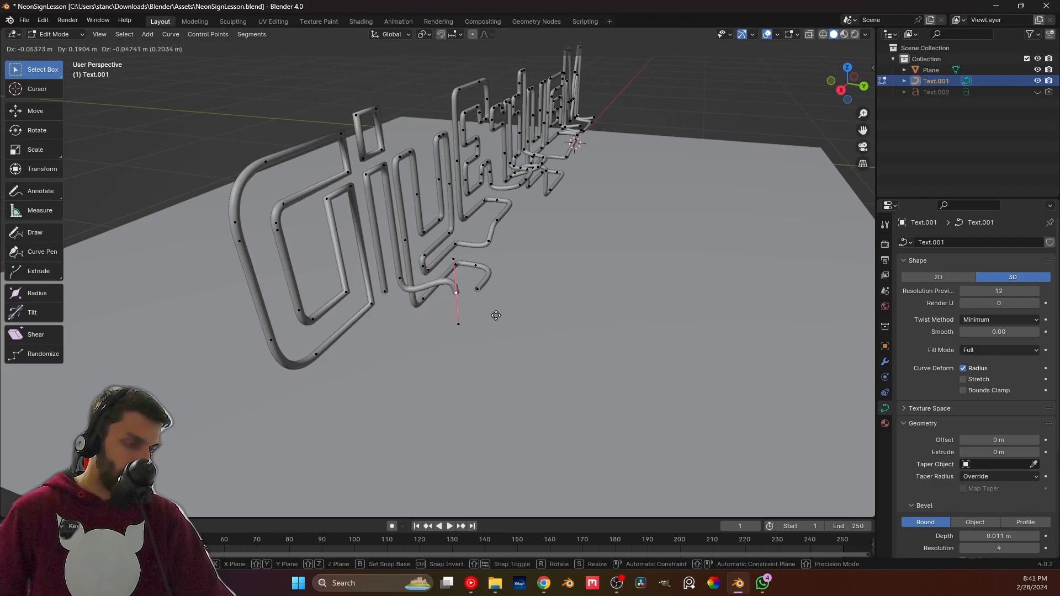
key("y")
left_click(492, 315)
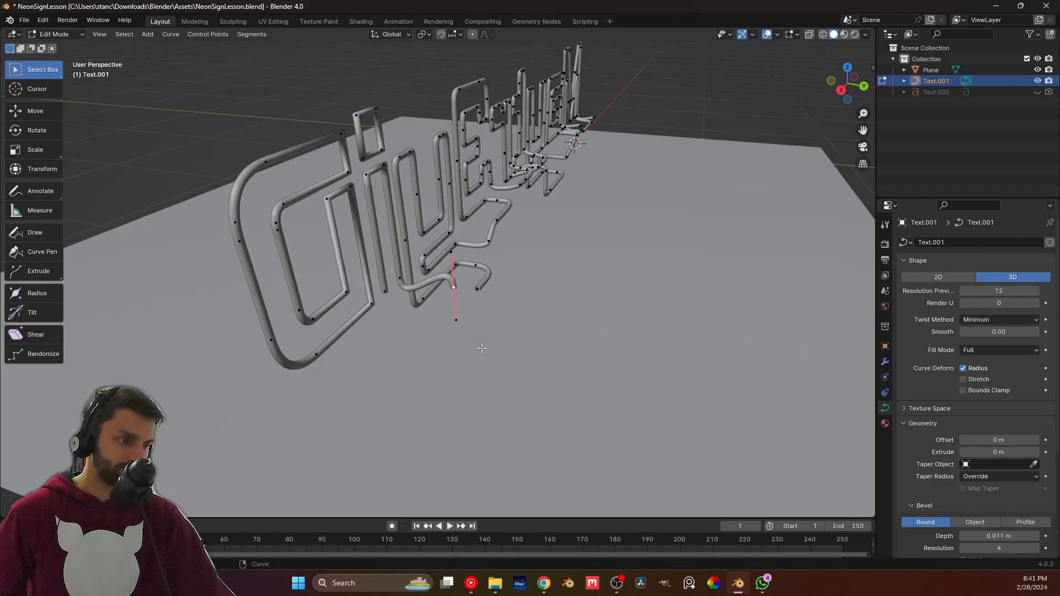
Adjust the handle of the i's extruded end along Y and Z so that it points straight backward.
key("g")
key("y")
left_click(496, 341)
key("g")
key("z")
left_click(497, 294)
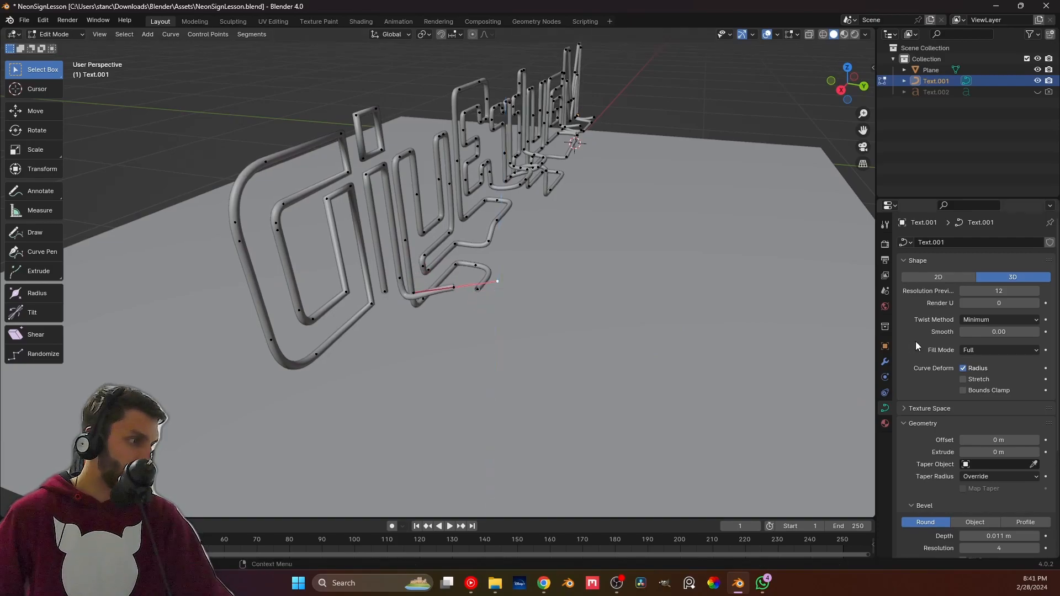
Enable the Screencast Keys overlay in the 3D view and collapse its settings.
key("b")
key("Escape")
key("n")
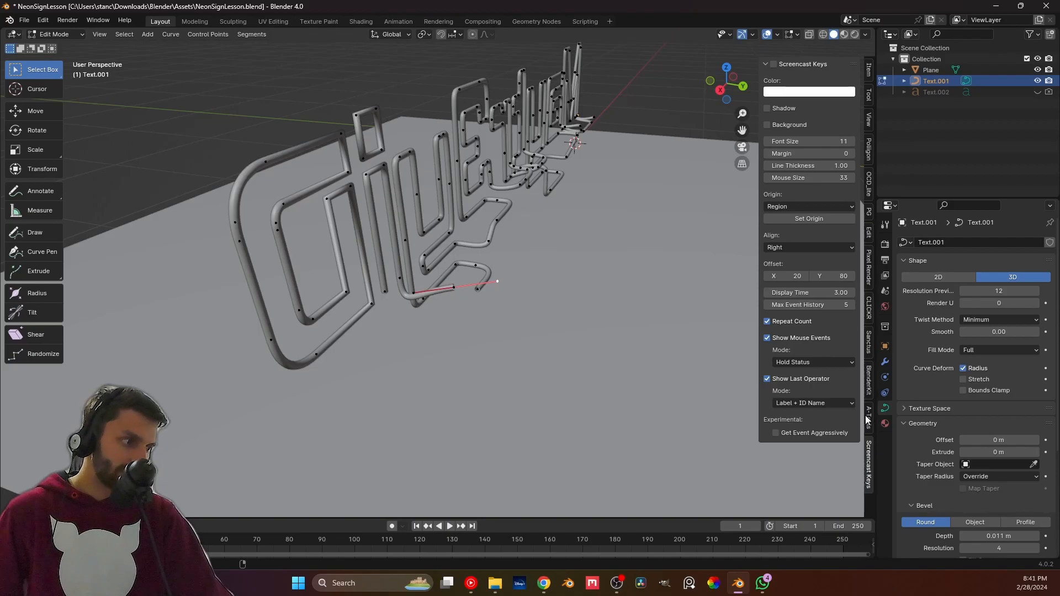
left_click(774, 64)
left_click(766, 64)
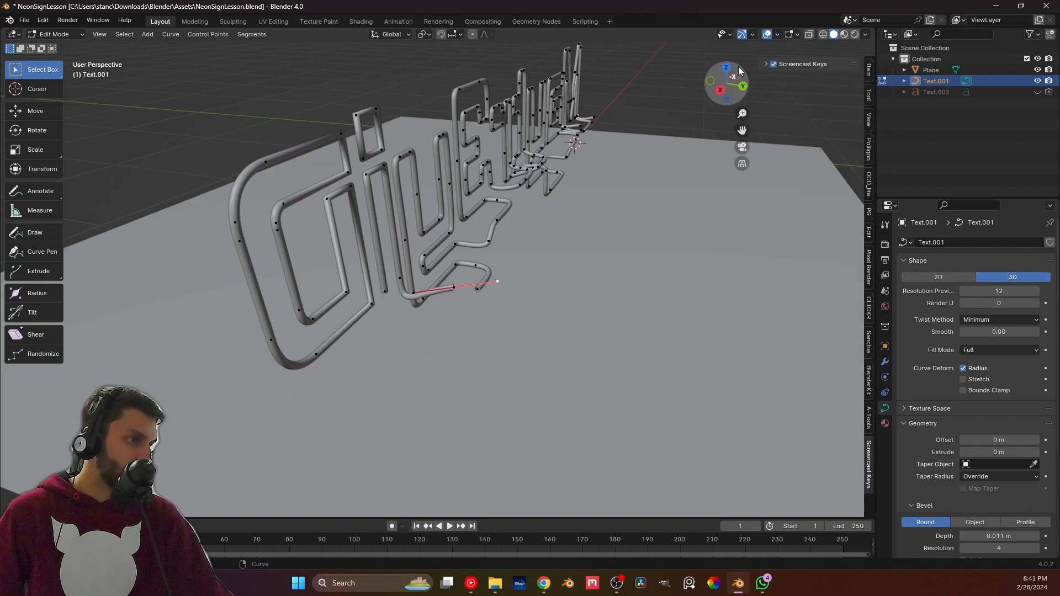
key("n")
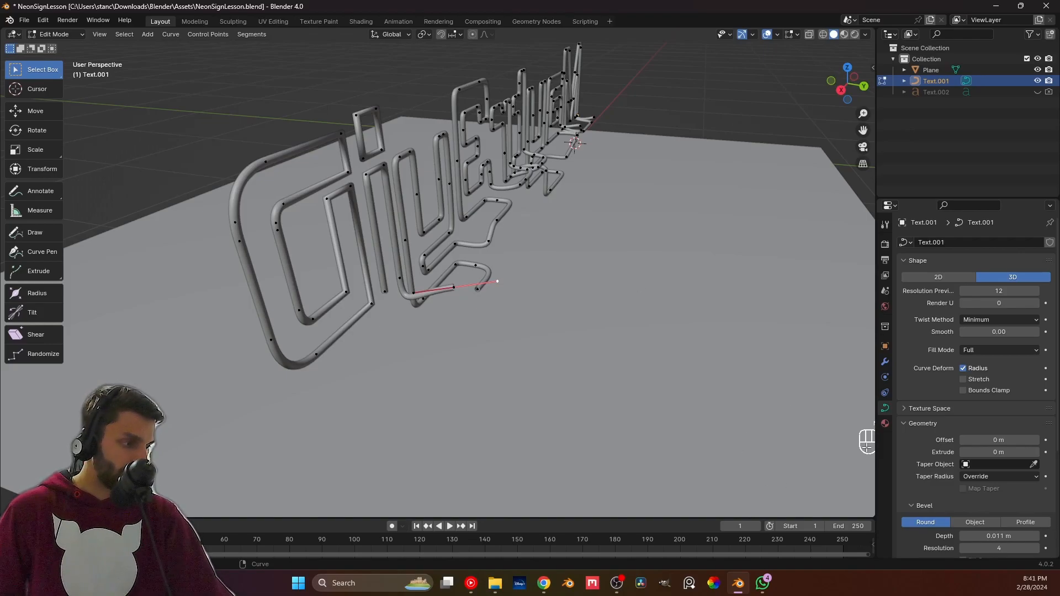
Widen the 3D viewport by narrowing the outliner and properties editors.
left_click(759, 95)
left_click_drag(877, 230, 952, 231)
middle_click_drag(799, 125, 783, 229)
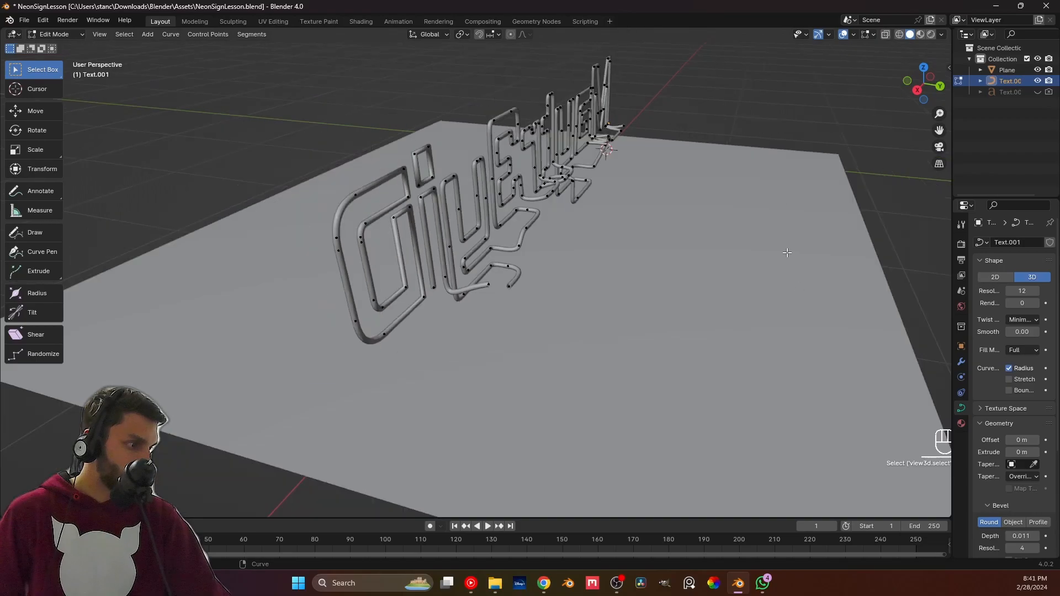
middle_click_drag(915, 470, 812, 289)
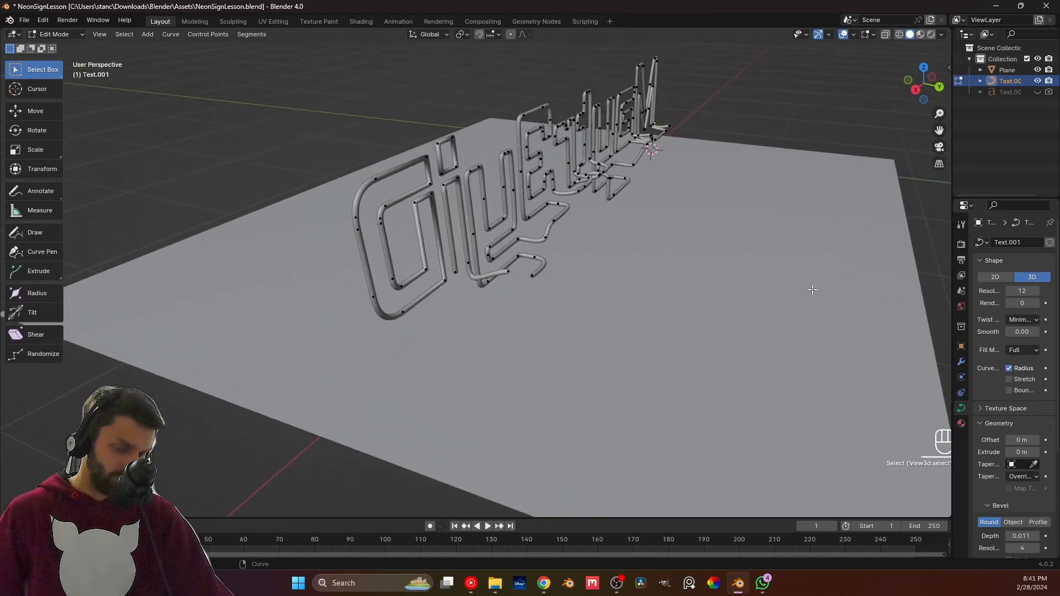
Set the Screencast Keys margin to 19 and hide its settings.
key("n")
left_click(843, 66)
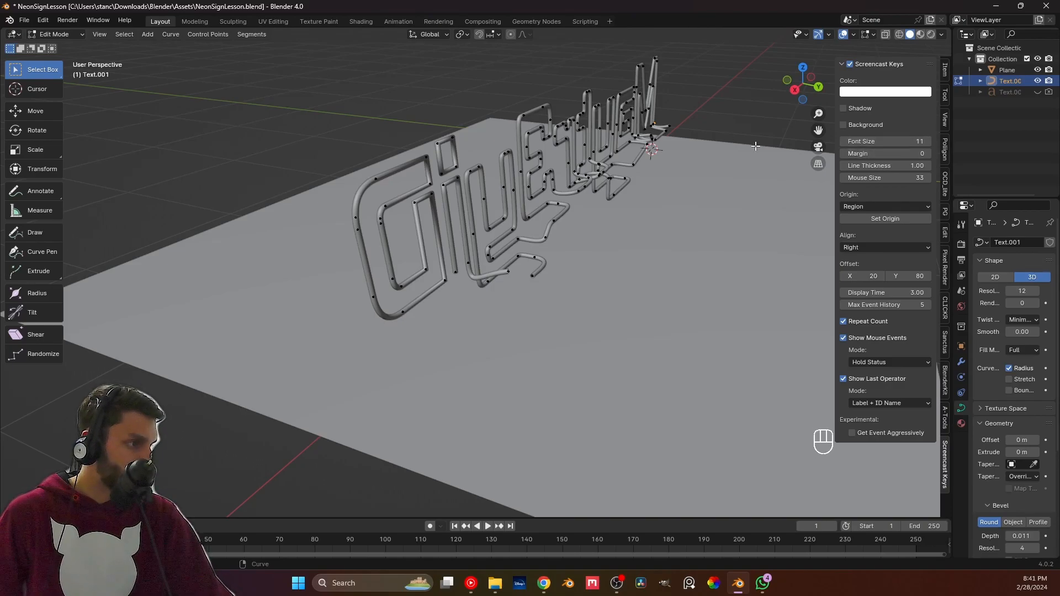
left_click(845, 64)
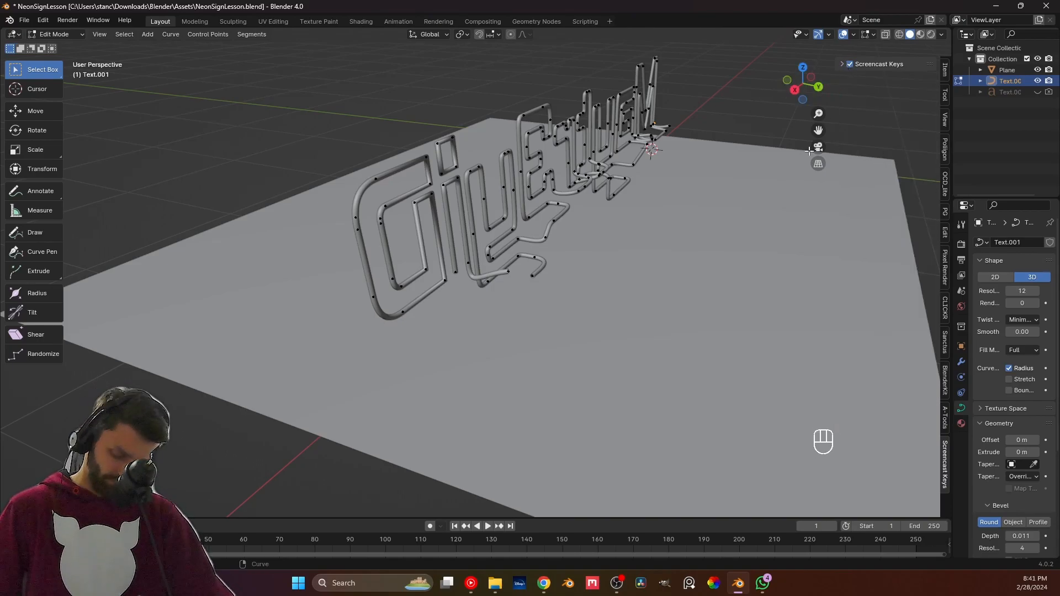
key("n")
key("n")
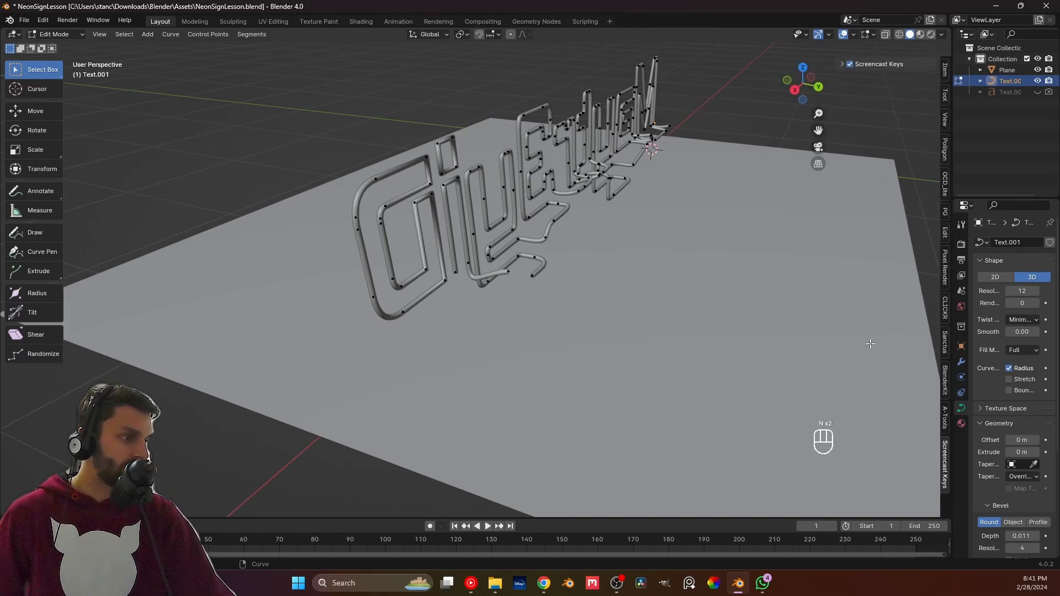
left_click(842, 64)
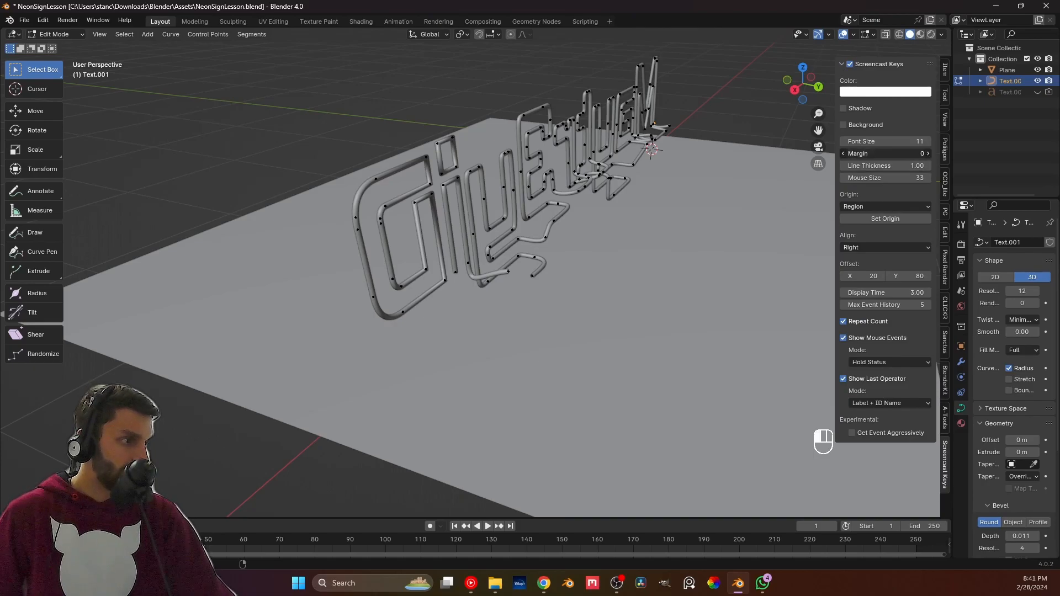
left_click_drag(885, 153, 916, 154)
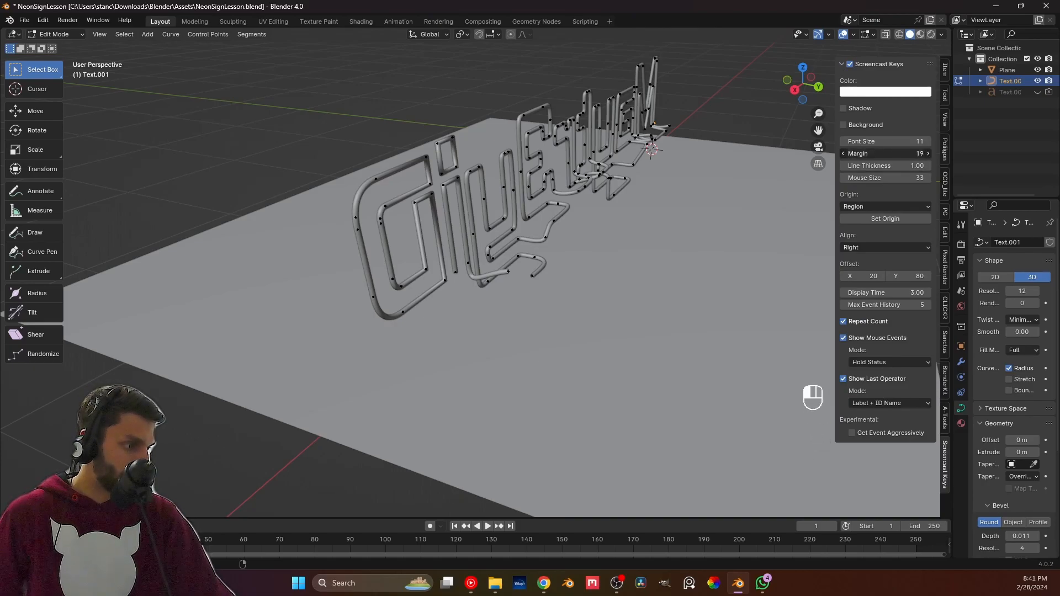
key("n")
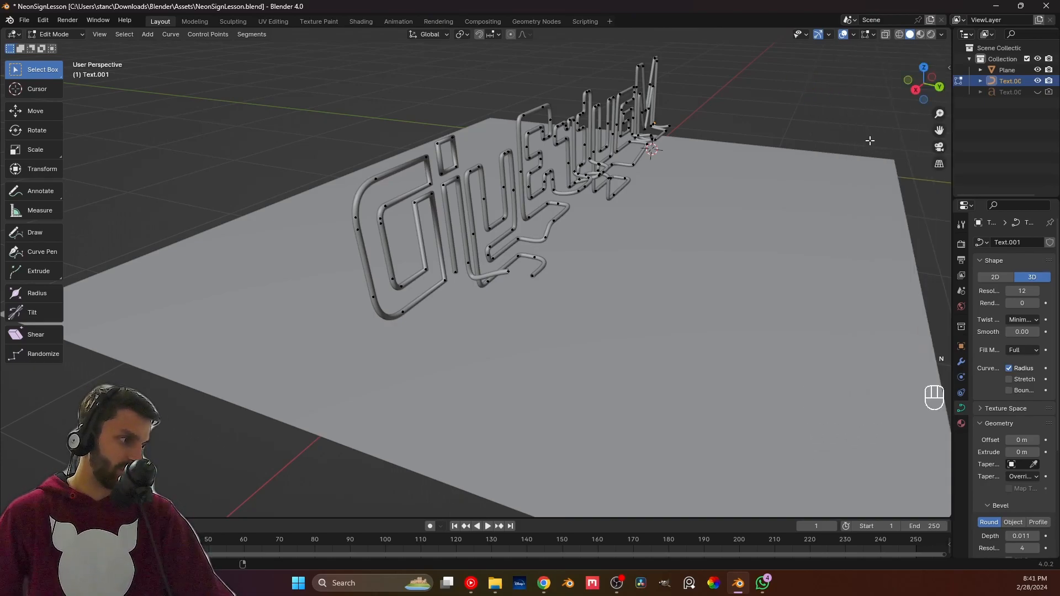
Set the Screencast Keys offset to X -5 and Y -29, and hide the settings.
left_click(798, 250)
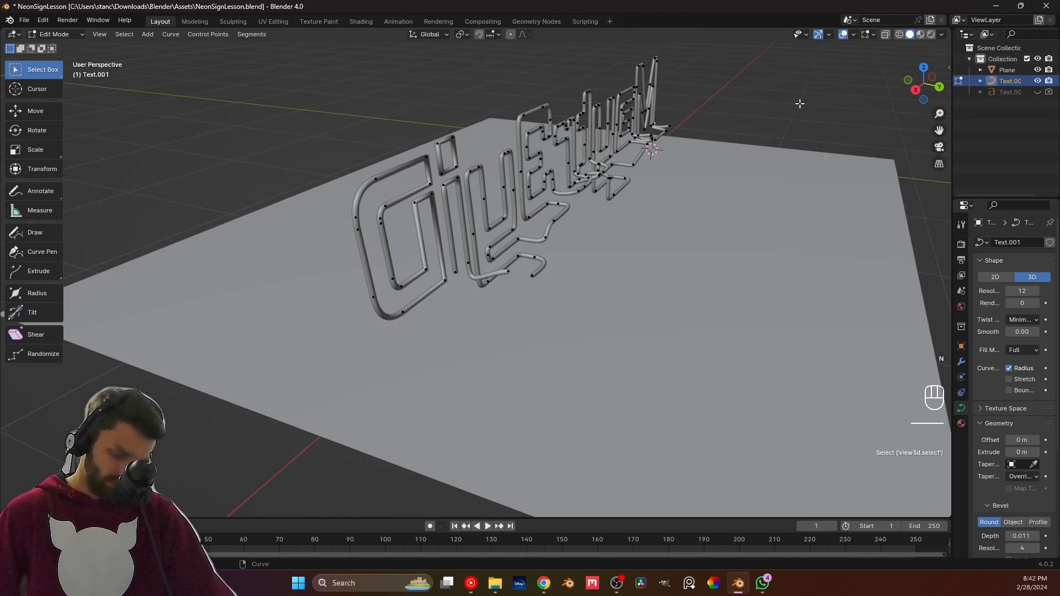
key("n")
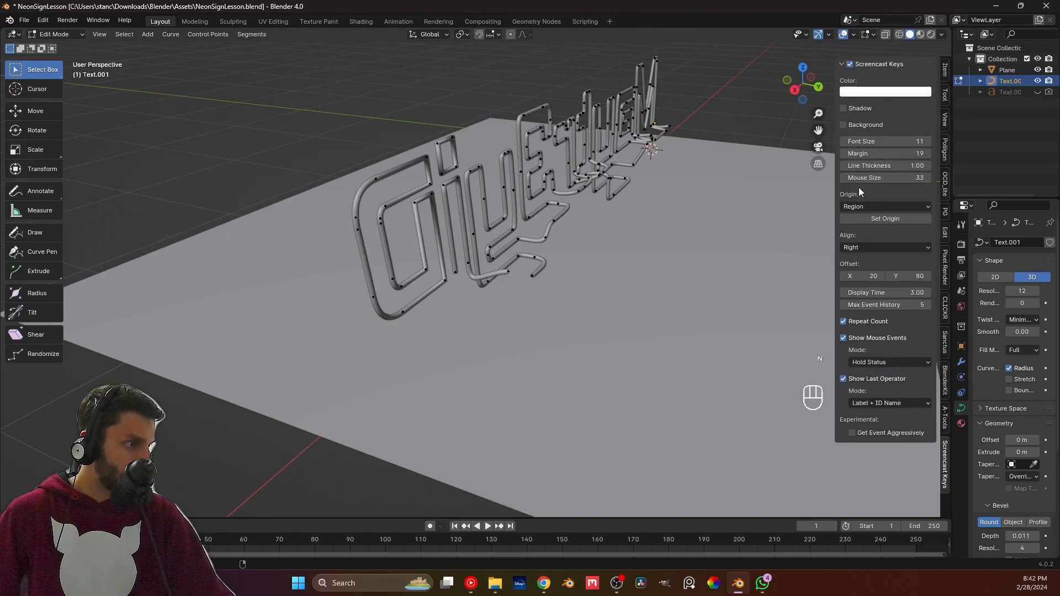
left_click(848, 122)
left_click(848, 122)
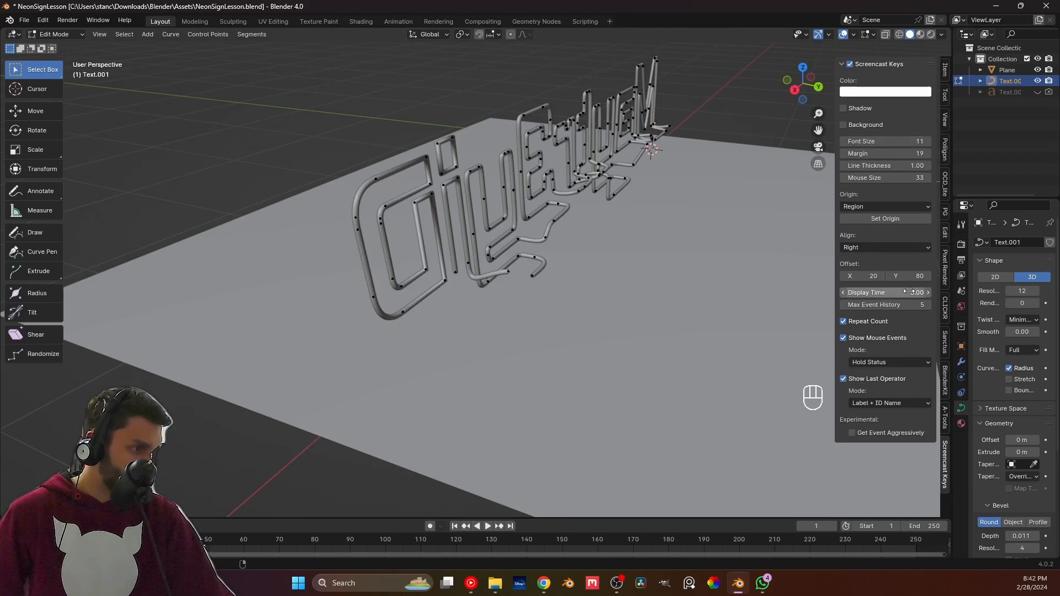
left_click_drag(917, 277, 849, 277)
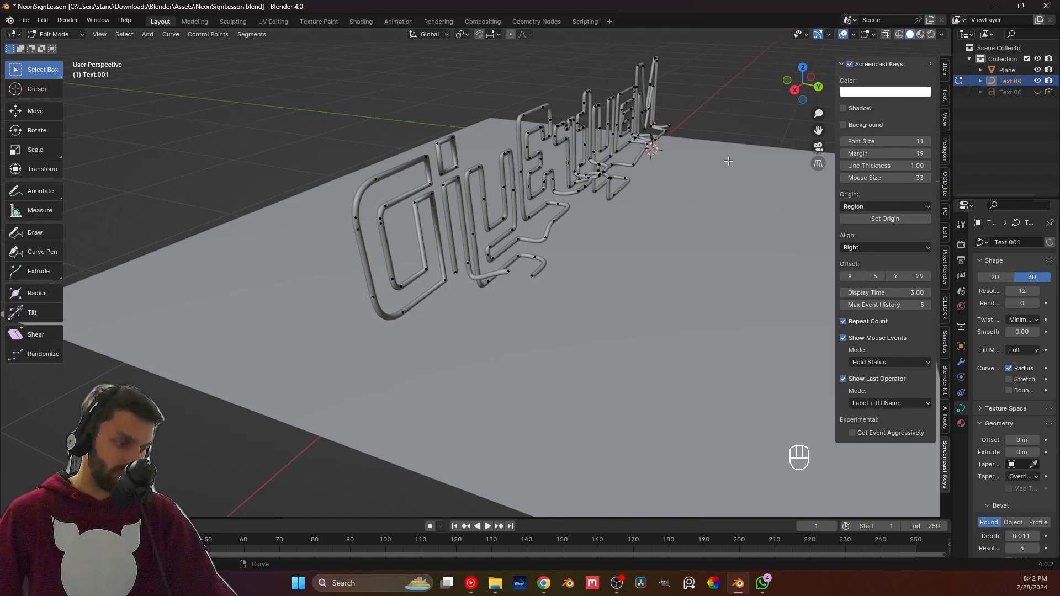
key("n")
Reposition the i's extruded rear end point slightly beside the y's bent-back tail.
scroll(730, 225, "up", 3)
middle_click_drag(730, 227, 599, 182, "shift")
middle_click_drag(600, 183, 586, 220, "shift")
middle_click_drag(585, 221, 770, 284, "shift")
scroll(669, 209, "down", 4)
scroll(670, 273, "up", 5)
middle_click_drag(670, 272, 619, 266)
scroll(553, 273, "up", 3)
scroll(538, 271, "down", 2)
left_click(637, 291)
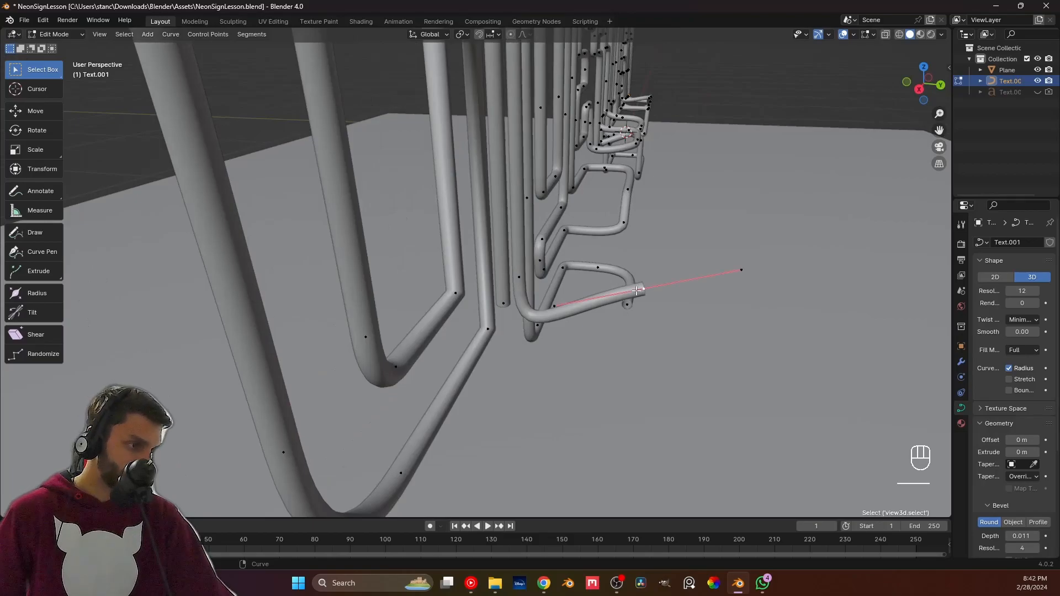
key("g")
middle_click_drag(646, 335, 608, 306)
Level the i's rear end point and both its handles by scaling them to 0 along Z in the left view.
key("ctrl+KP_3")
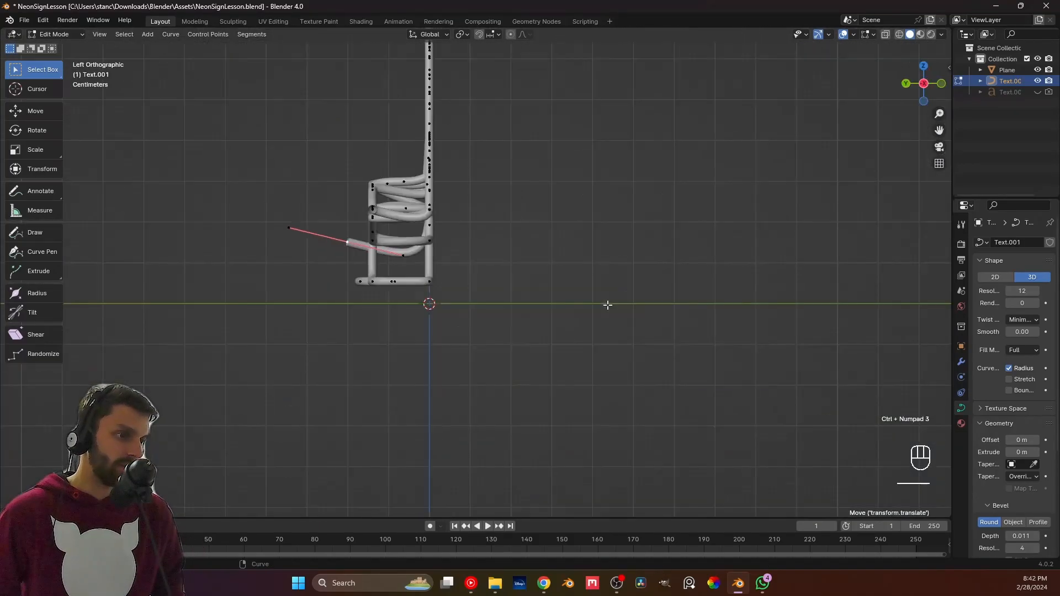
left_click(325, 250)
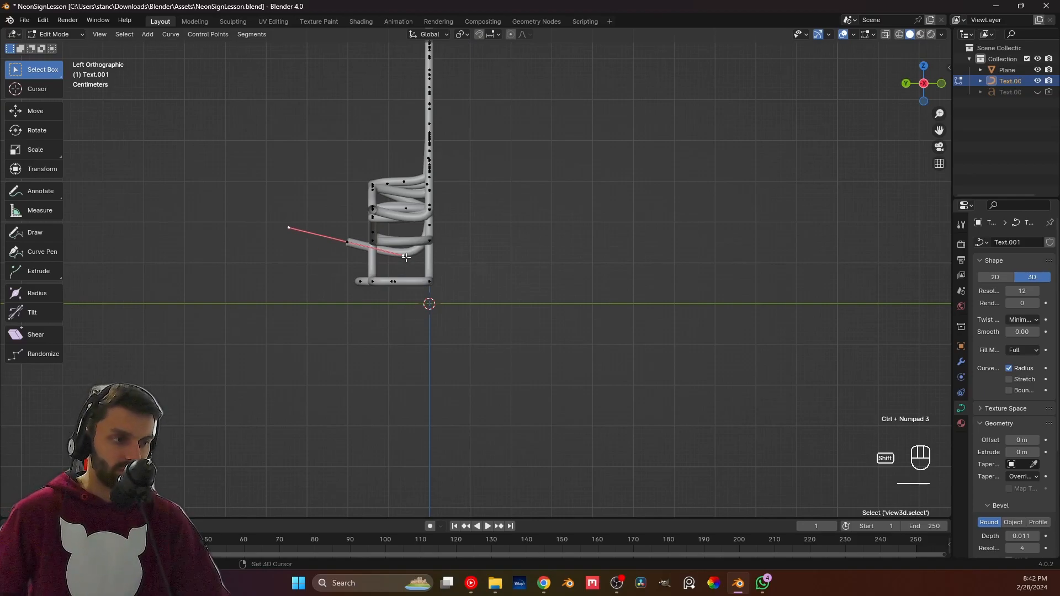
key("s")
key("z")
key("0")
key("Return")
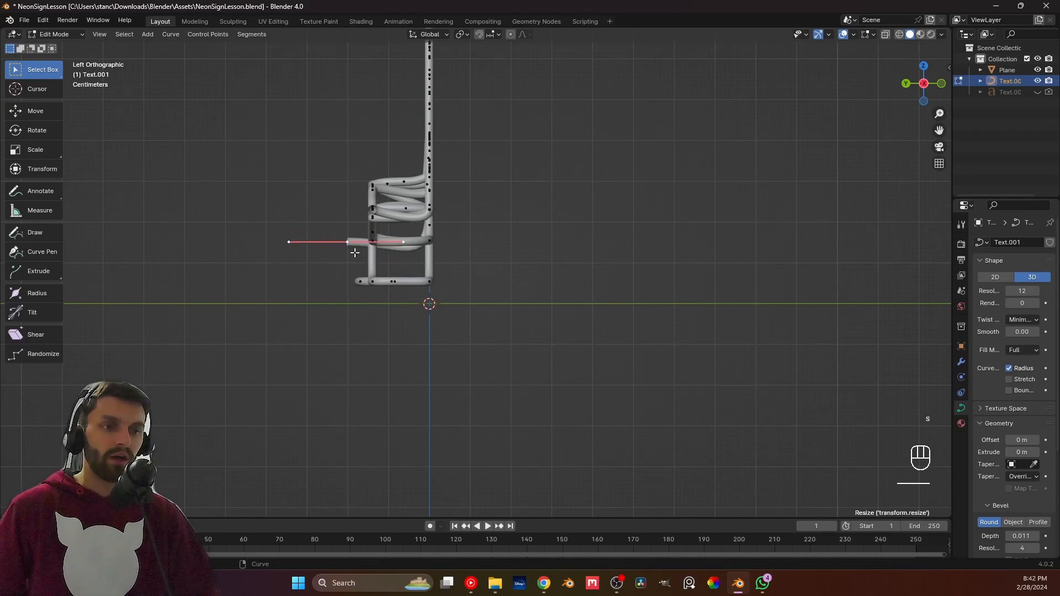
Move the i's rear end point about 0.019 m along negative Y toward the letters in the top view.
middle_click_drag(376, 234, 476, 289, "shift")
scroll(476, 289, "down", 5)
middle_click_drag(394, 250, 540, 260, "shift")
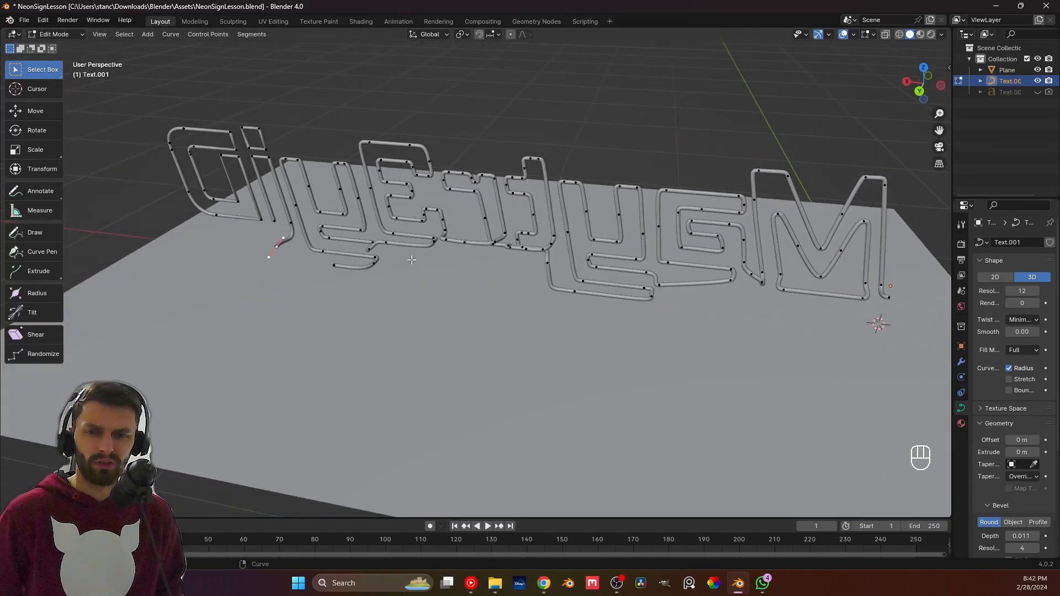
key("KP_7")
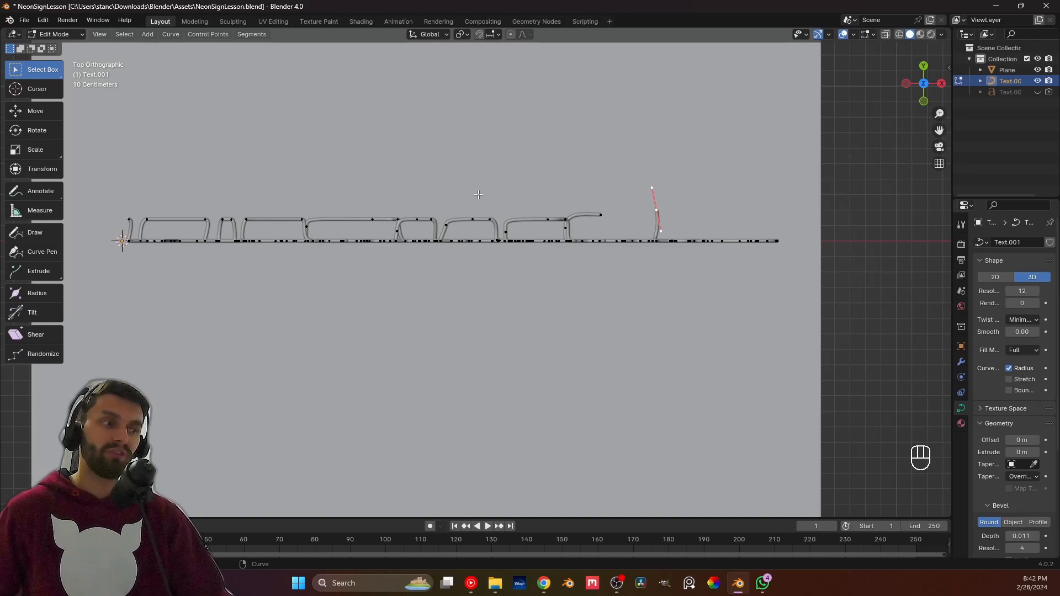
scroll(640, 181, "up", 4)
middle_click_drag(675, 224, 363, 306, "shift")
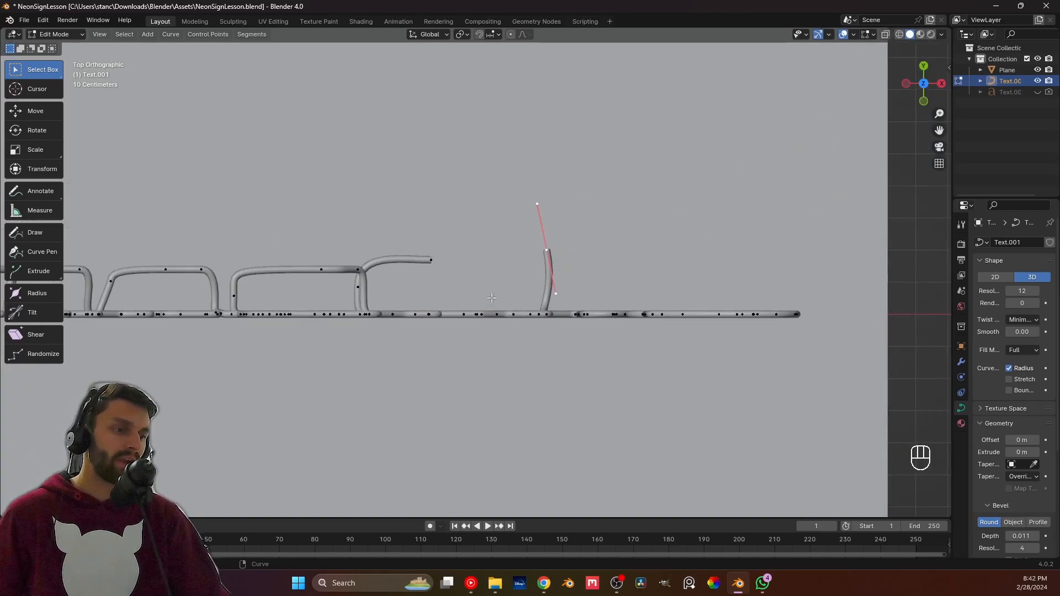
scroll(525, 276, "up", 4)
left_click(575, 300)
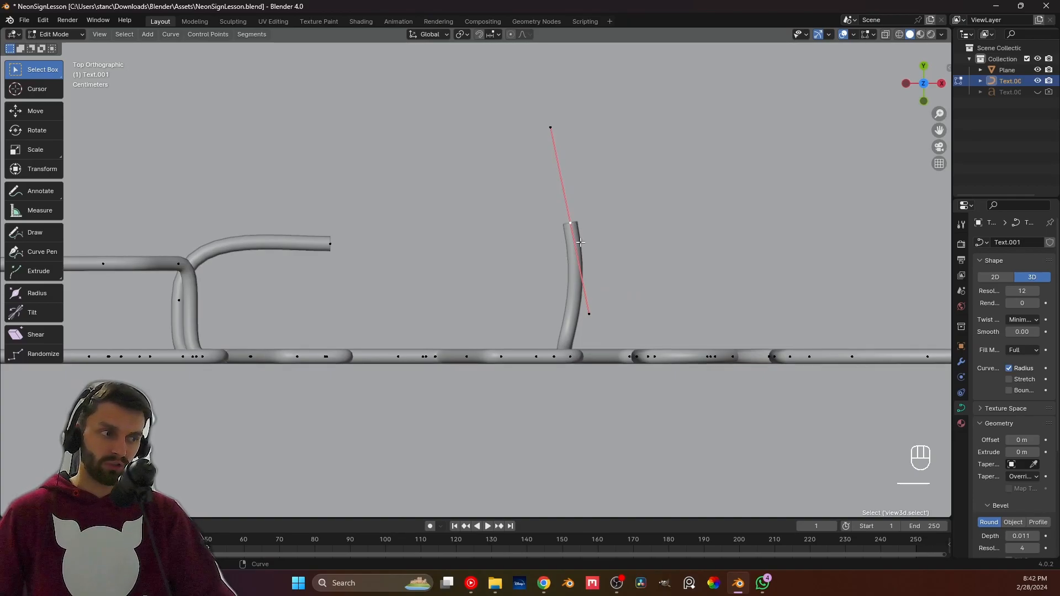
key("g")
key("y")
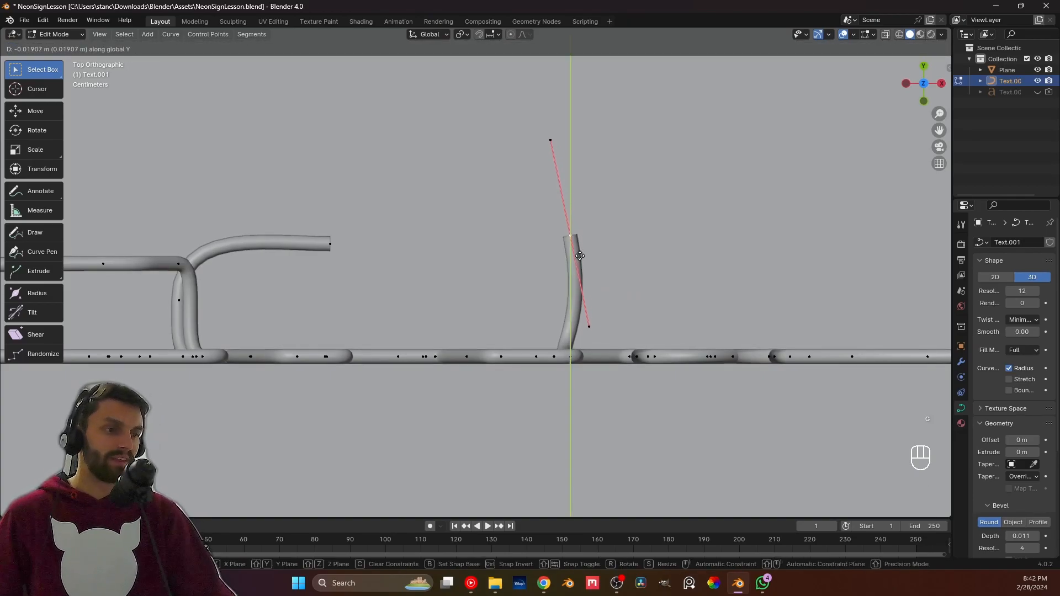
left_click(562, 256)
Shift the corner handle of the connecting tube beside the y's bent-back tail outward along X.
middle_click_drag(562, 256, 538, 235, "shift")
left_click(254, 249)
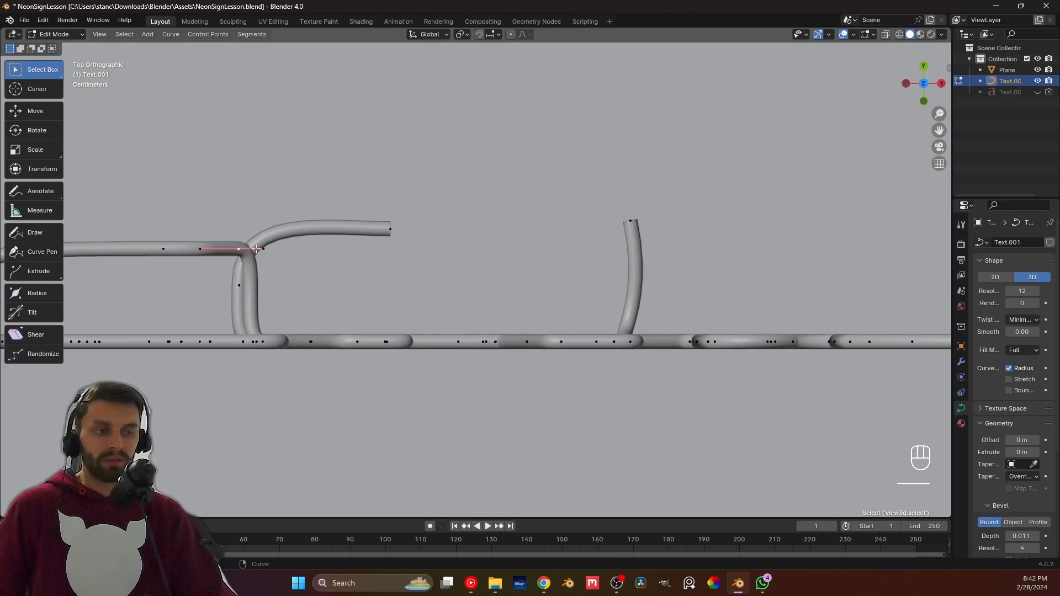
key("g")
key("x")
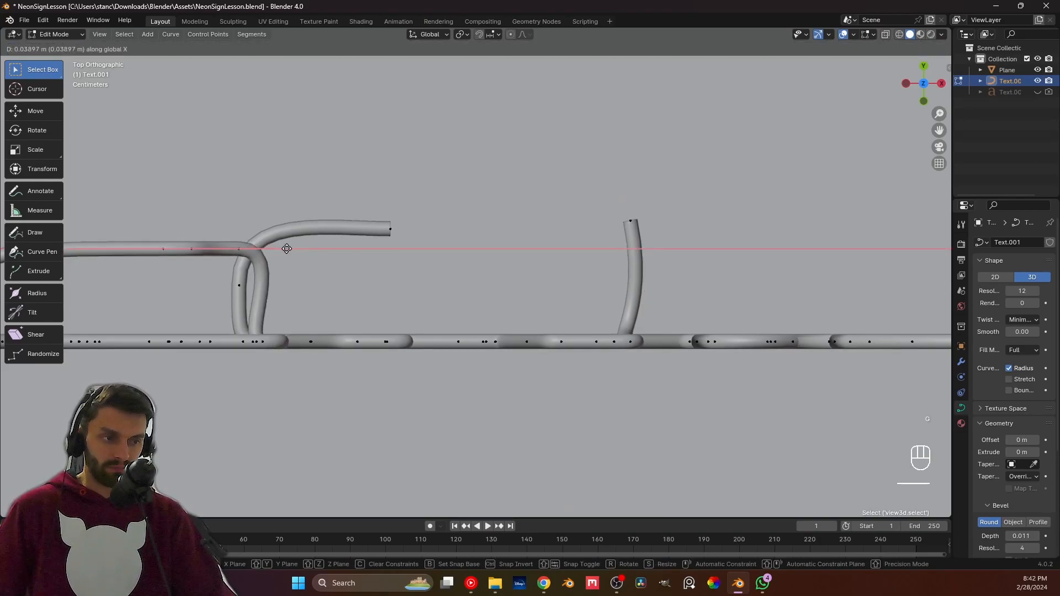
left_click(271, 246)
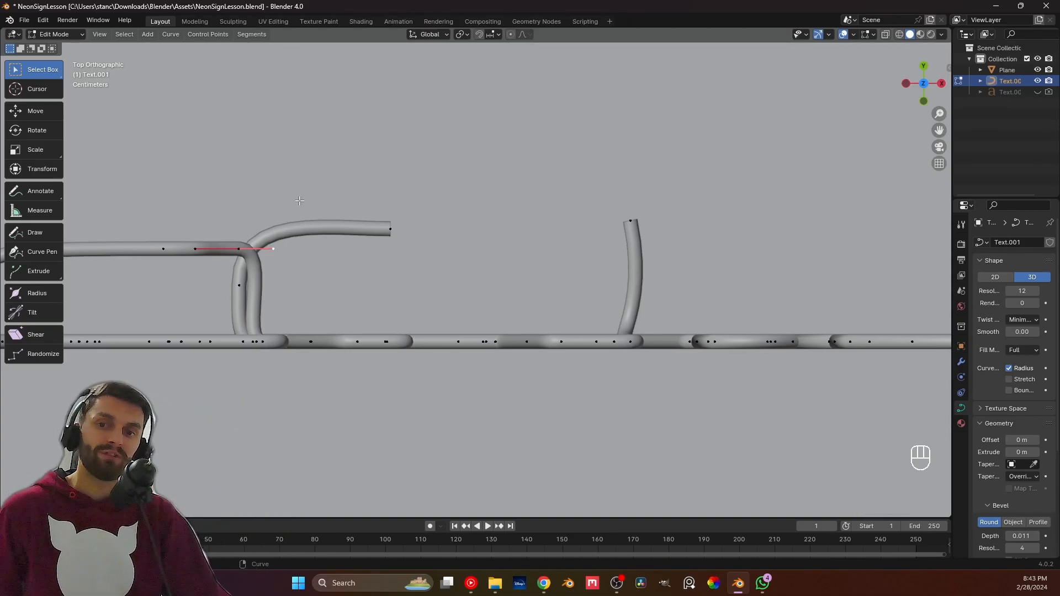
middle_click_drag(416, 235, 380, 191)
left_click(342, 214)
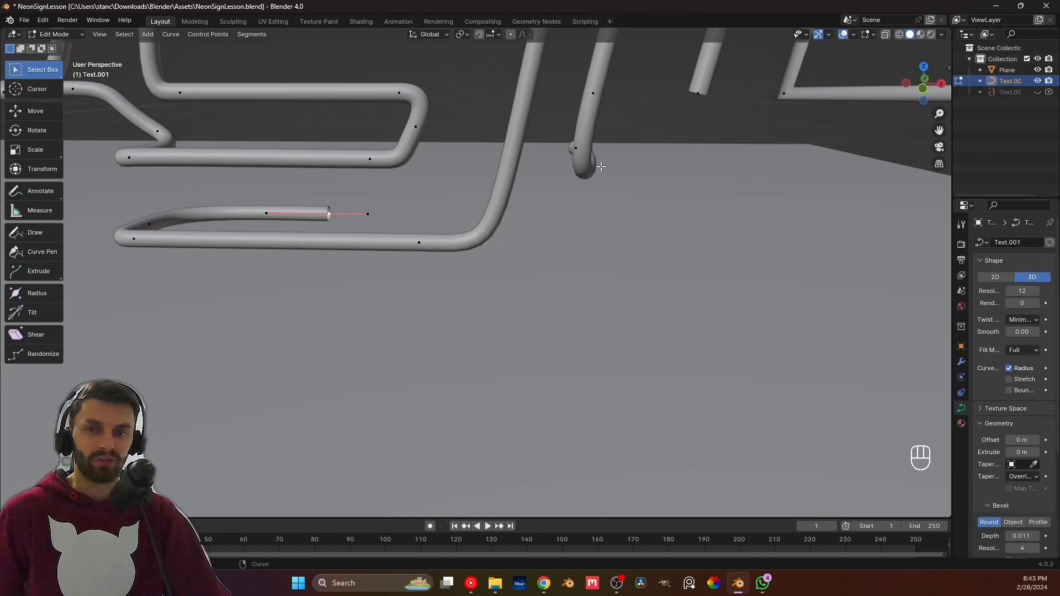
middle_click_drag(394, 232, 361, 231)
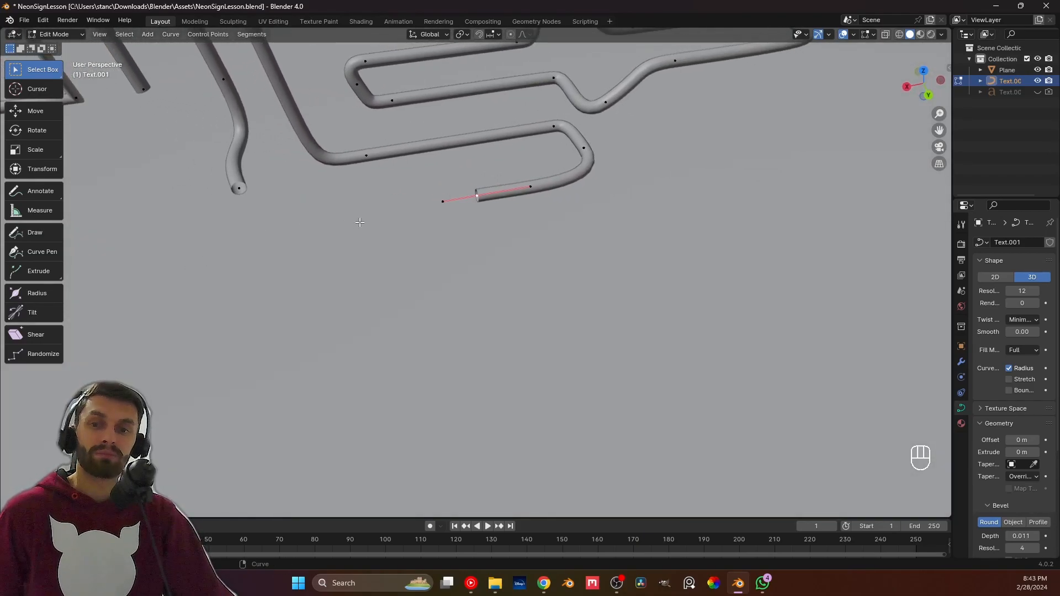
scroll(390, 215, "down", 2)
left_click(328, 244)
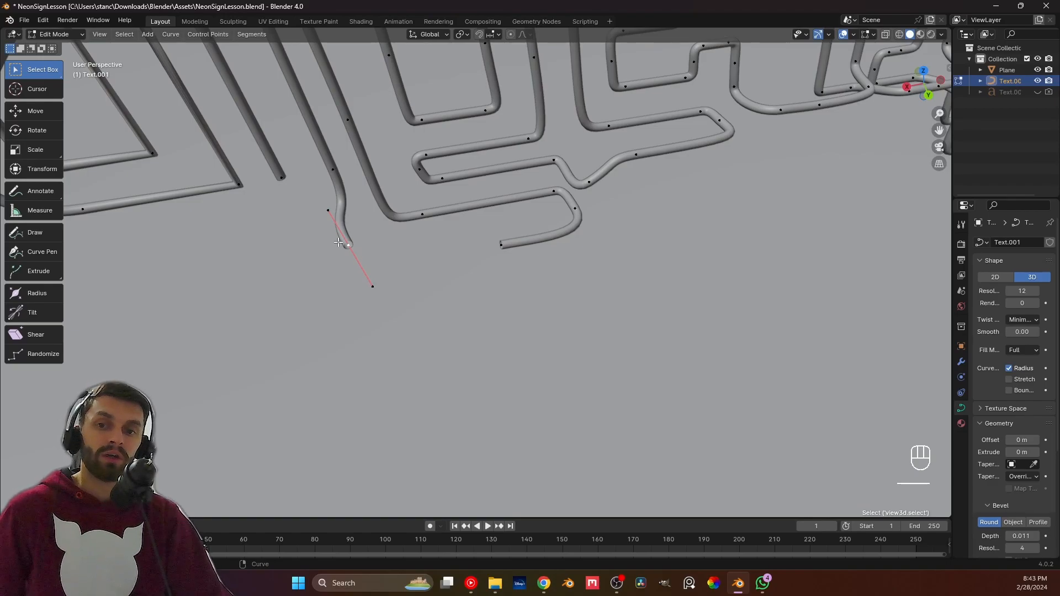
middle_click_drag(338, 244, 466, 225)
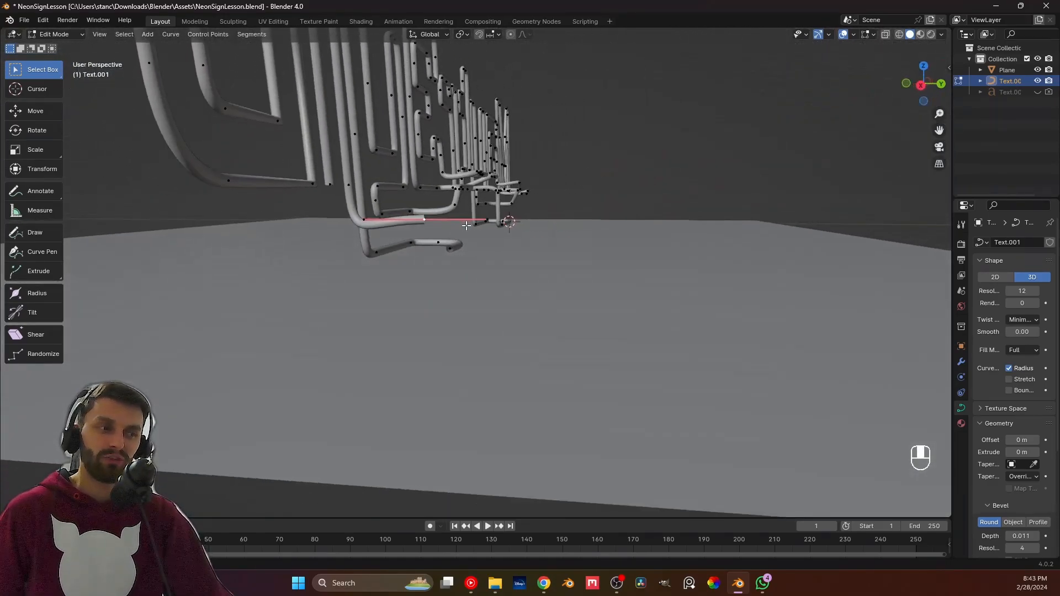
key("g")
key("z")
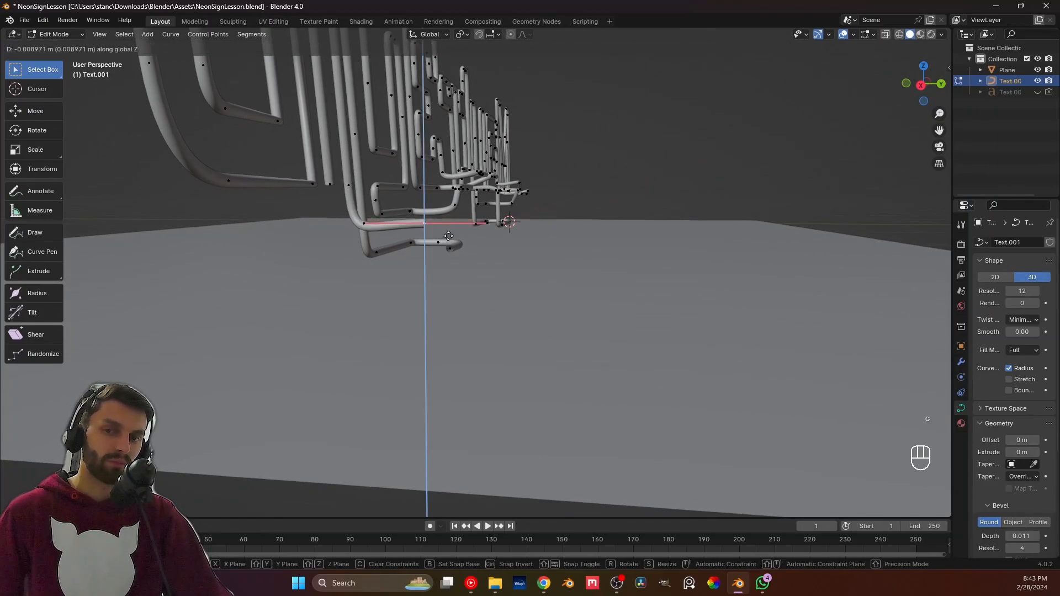
right_click(448, 238)
Lower the i's rear end point slightly along the global Z axis.
middle_click_drag(440, 239, 444, 282, "shift")
scroll(444, 282, "up", 3)
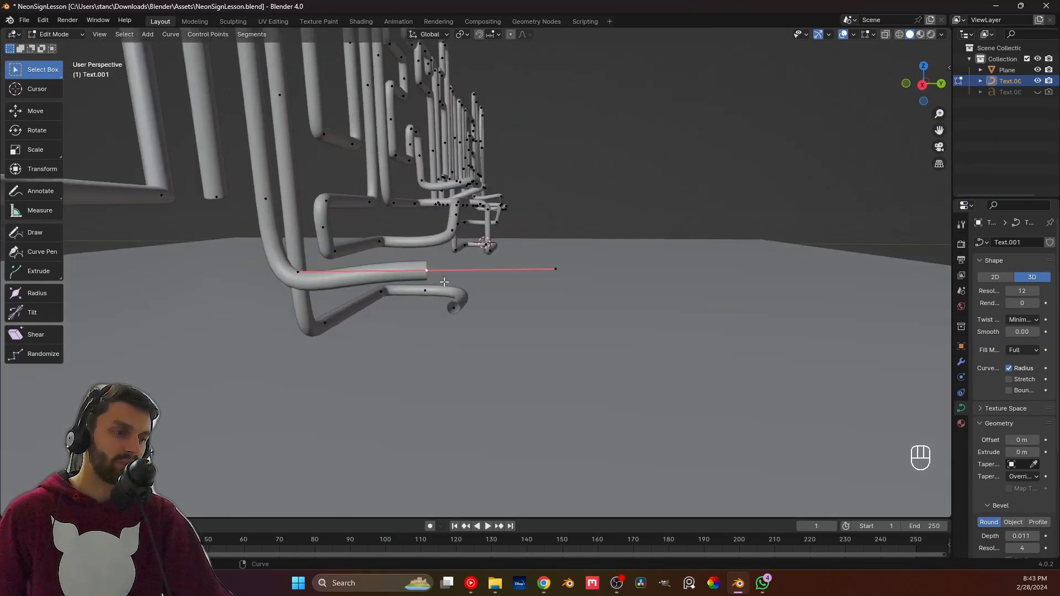
left_click(428, 276)
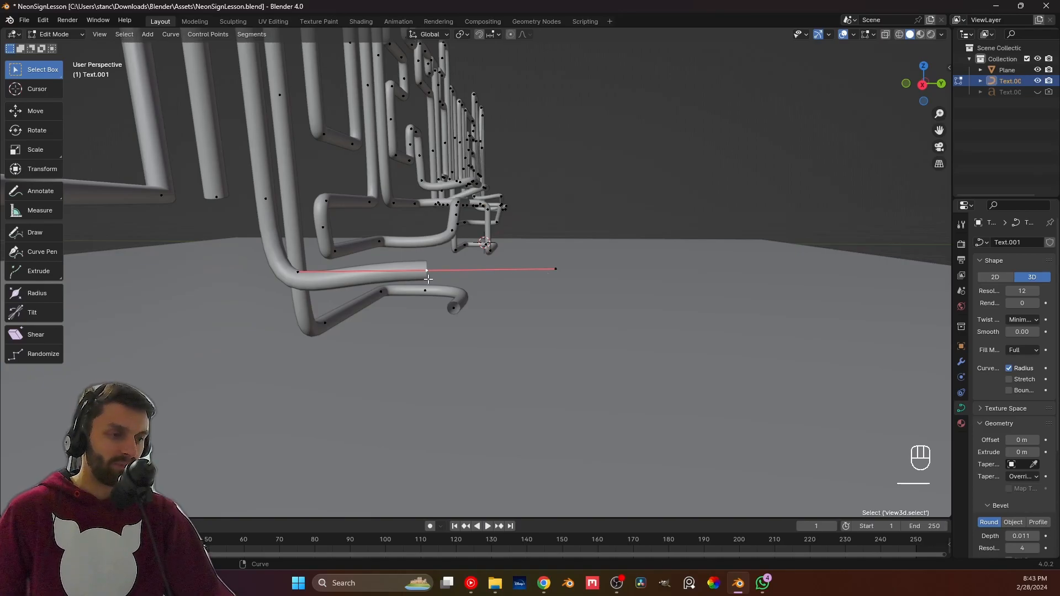
key("g")
key("z")
left_click(428, 285)
Shorten the front handle of the i's rear end point by moving it along positive Y.
left_click(303, 274)
key("g")
key("x")
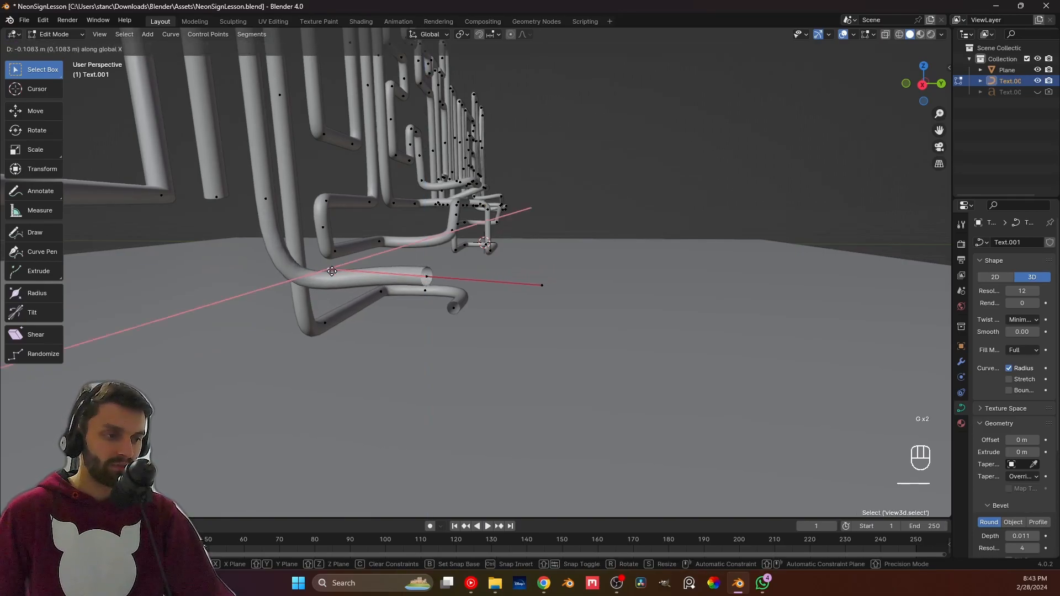
key("y")
left_click(353, 273)
Raise the i's rear end point about 0.018 m along the global Z axis.
left_click(422, 289)
key("g")
key("z")
key("g")
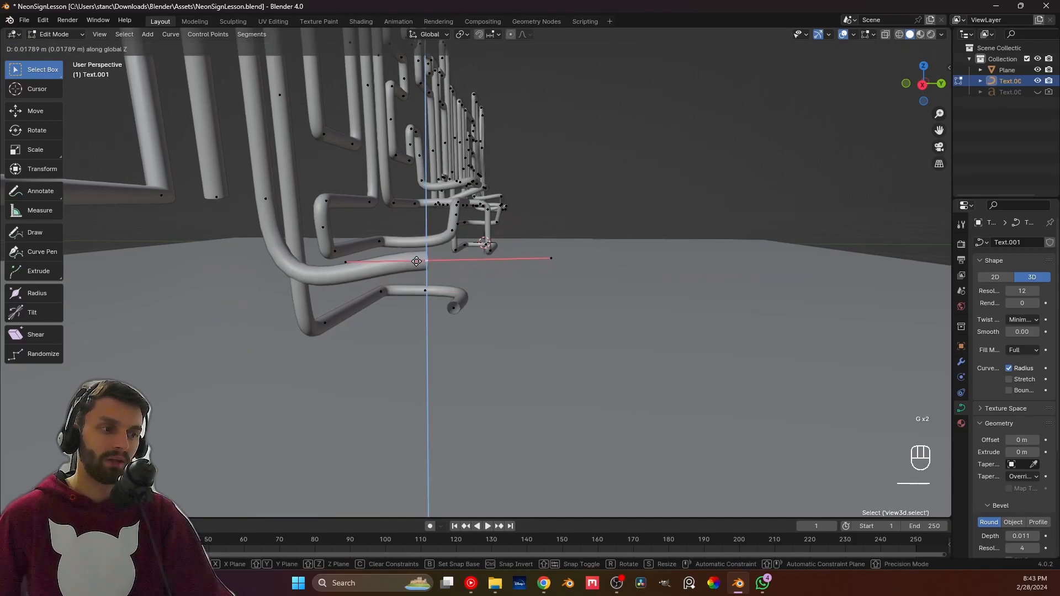
left_click(416, 260)
Shift the outer handle of the i's rear end point along X while checking the bend from behind.
middle_click_drag(544, 237, 469, 271)
middle_click_drag(468, 271, 437, 284, "shift")
key("g")
key("x")
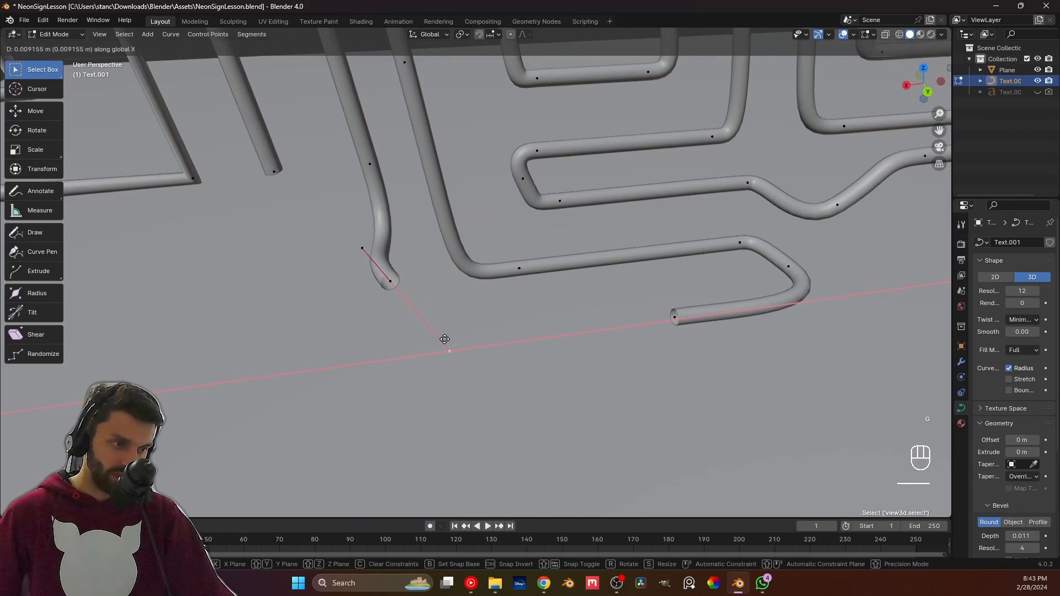
left_click(399, 341)
middle_click_drag(399, 341, 393, 281)
key("g")
key("x")
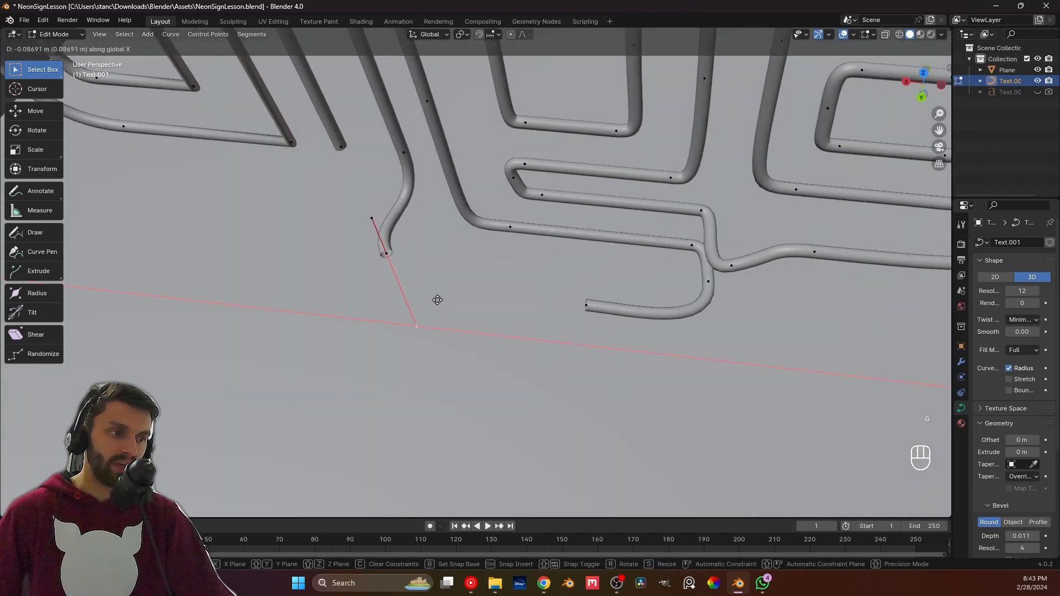
left_click(421, 243)
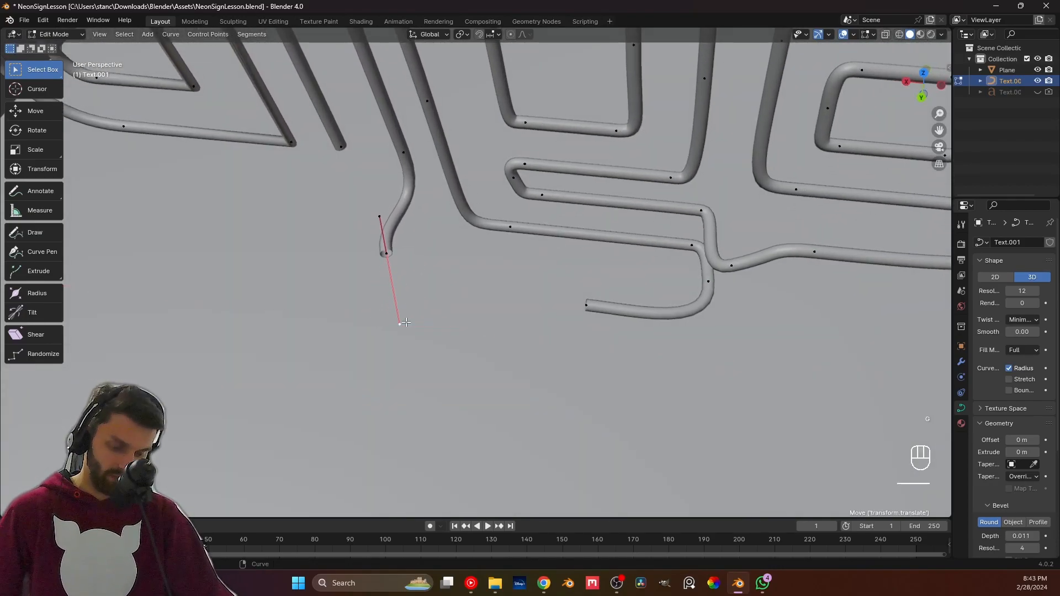
Move the outer handle of the i's rear end point about 0.13 m along negative Y.
key("g")
key("y")
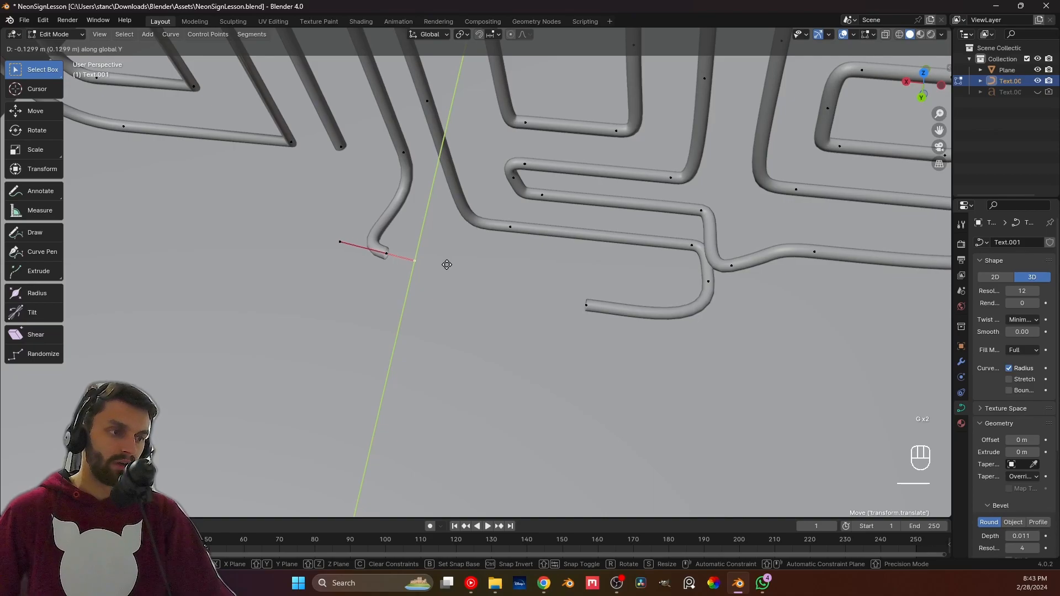
left_click(448, 261)
Align the i's rear end point and both its handles by scaling them to 0 along Y.
type("sy0")
key("Return")
key("s")
right_click(441, 290)
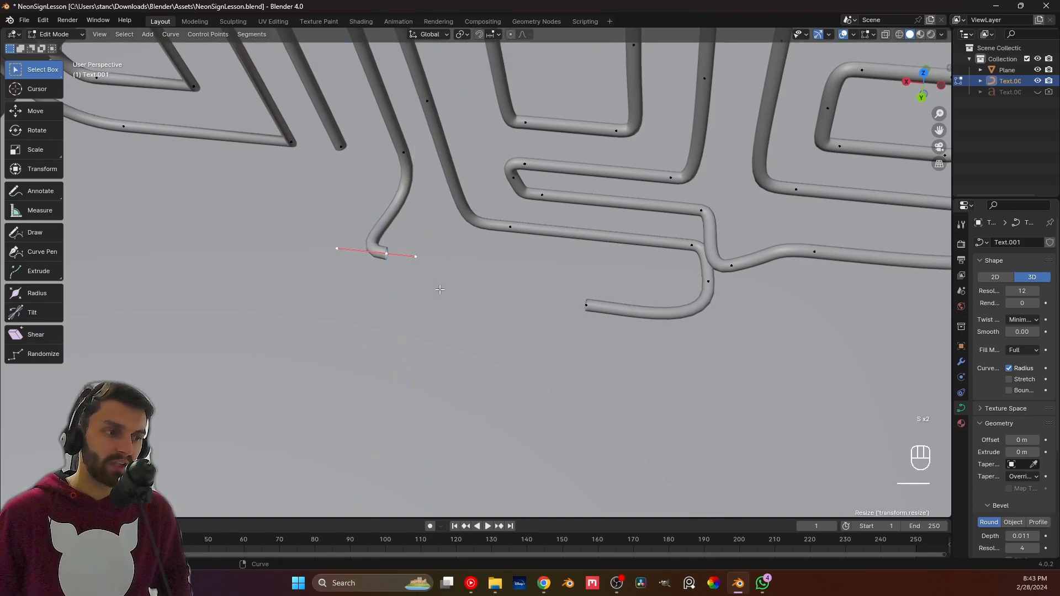
Move the i's rear end point with its handles along negative X toward the y's bent-back tail.
key("g")
key("x")
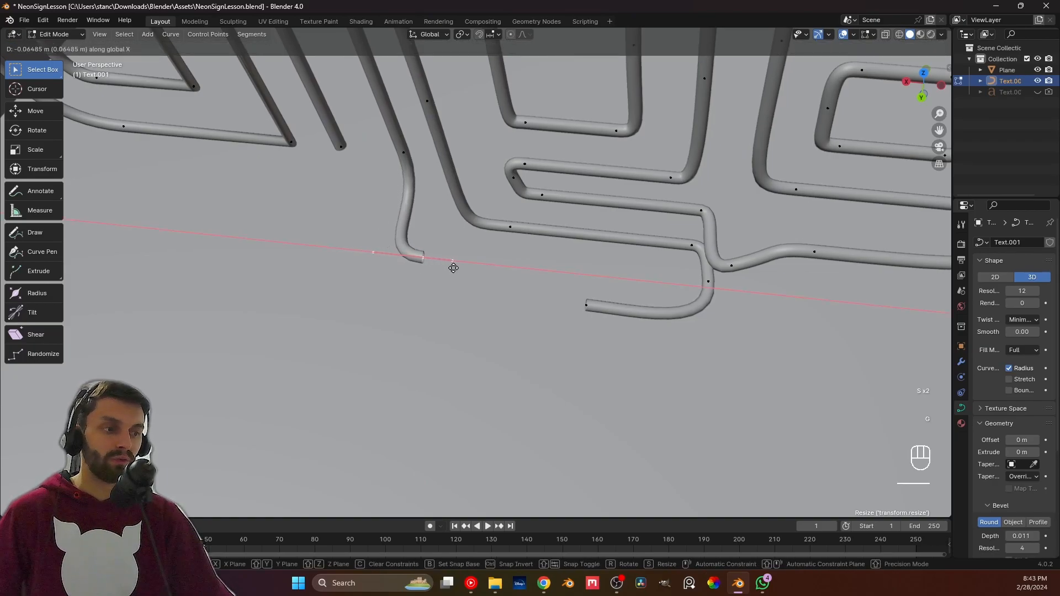
left_click(432, 261)
Slide the outer handle of the i's rear end along negative X and connect that end to the y tail's open end with a segment.
left_click(433, 259)
key("g")
key("x")
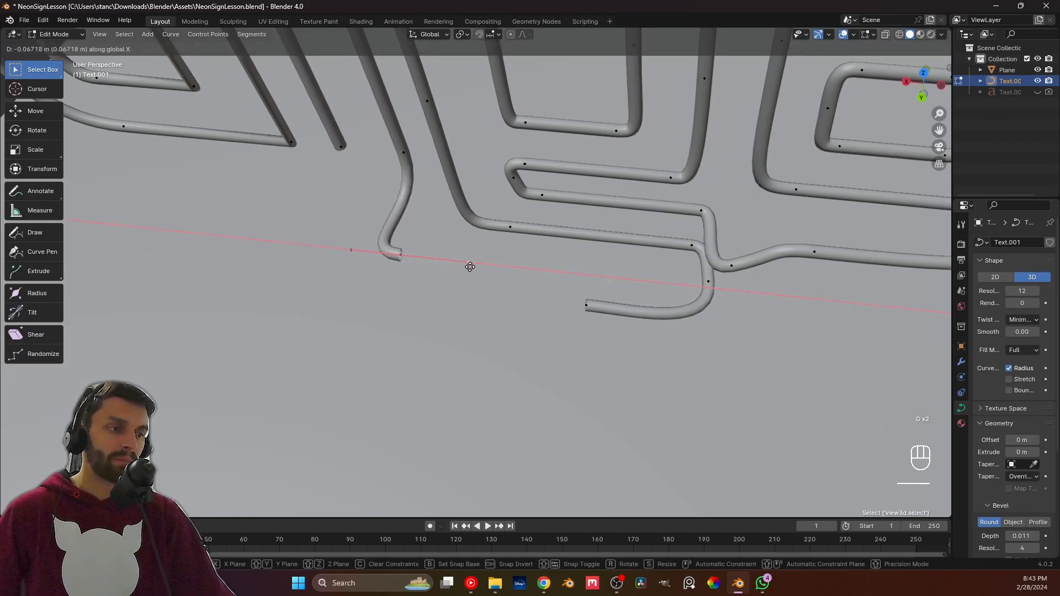
left_click(439, 264)
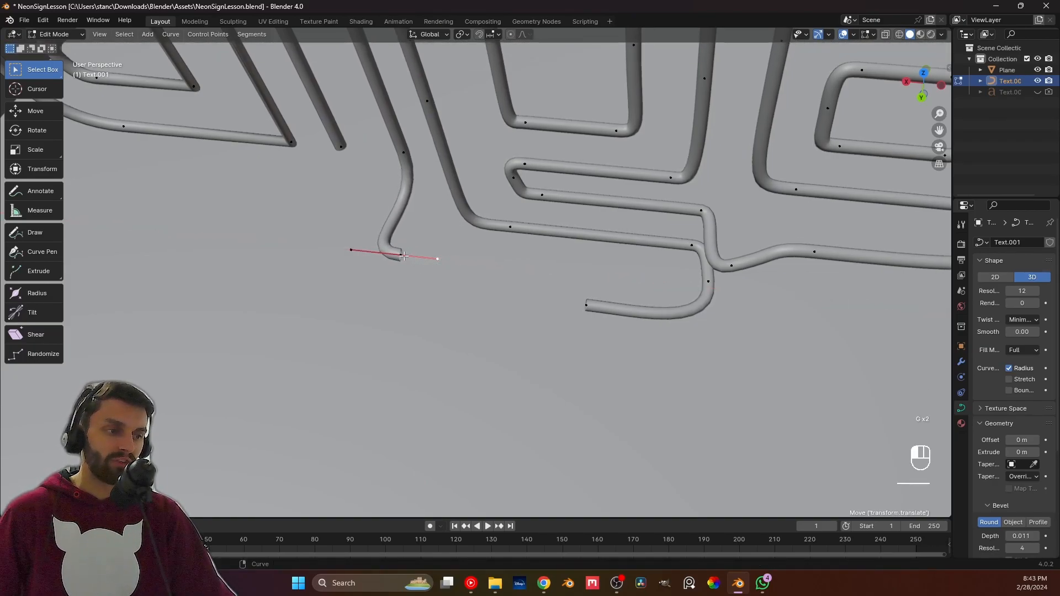
key("f")
Slide the y tail's joined end point along positive X toward the i and stretch its inner handle along negative X.
mouse_move(530, 314)
middle_mouse_down()
mouse_move(575, 301)
mouse_move(548, 306)
middle_mouse_up()
left_click(561, 296)
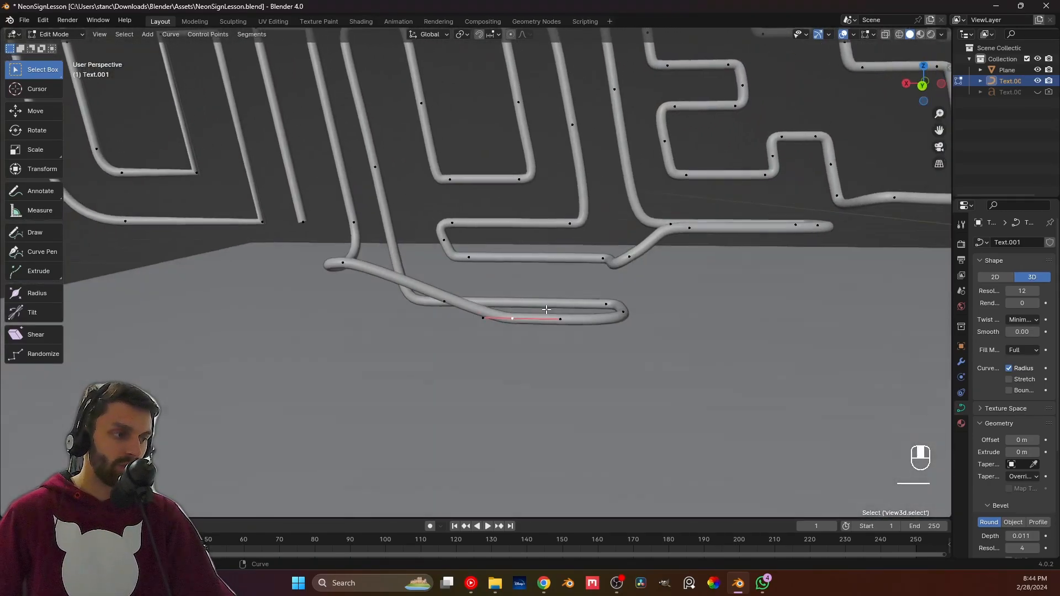
key("g")
key("x")
left_click(442, 303)
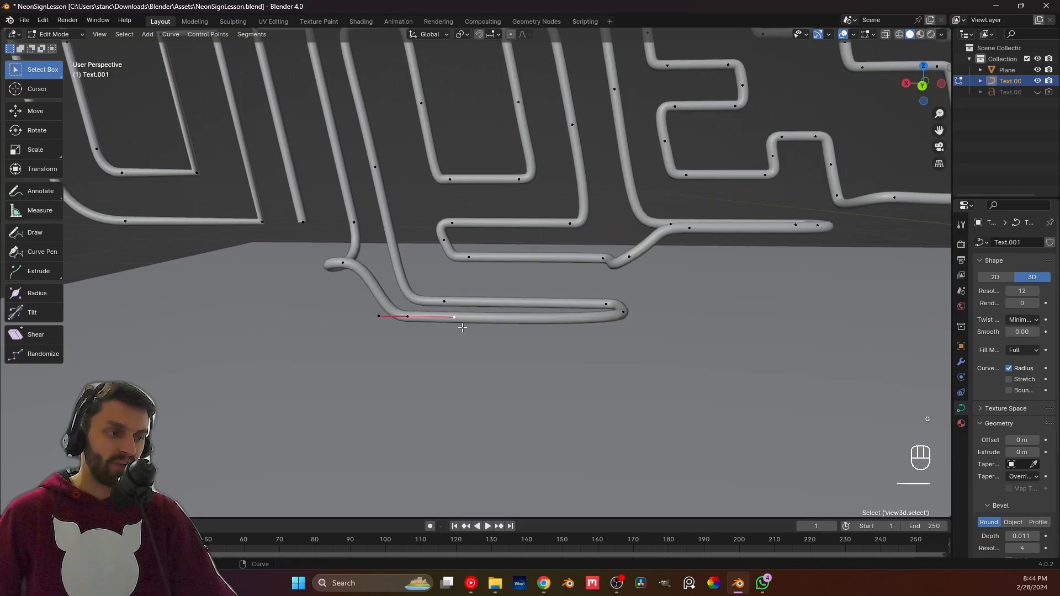
key("g")
key("x")
left_click(631, 332)
Lengthen the y-side handle of the i's rear point slightly along X in the back view.
middle_click_drag(631, 332, 453, 259)
key("ctrl+KP_1")
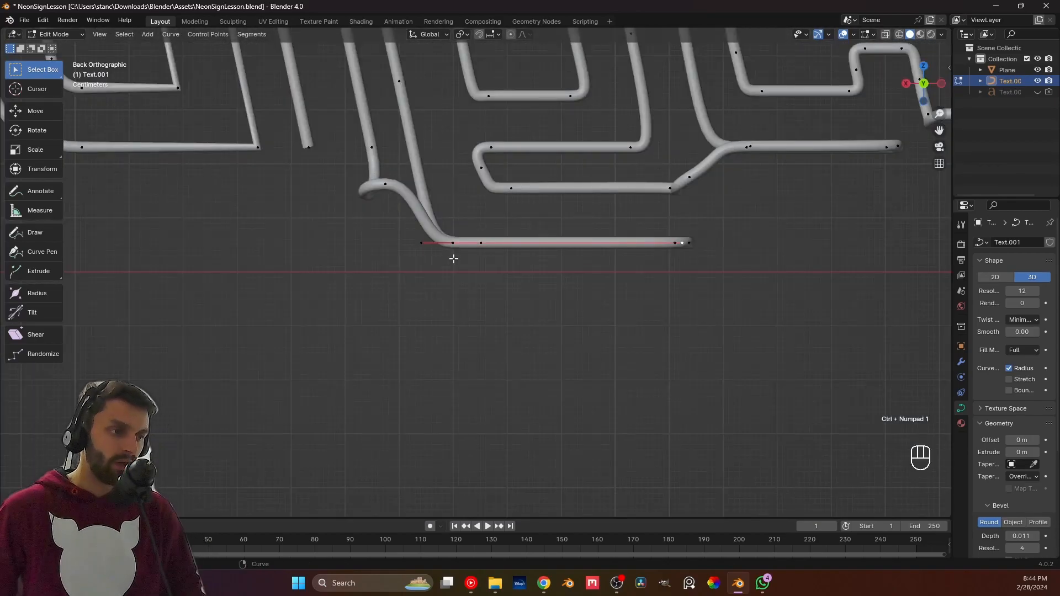
scroll(454, 258, "up", 5)
left_click(429, 215)
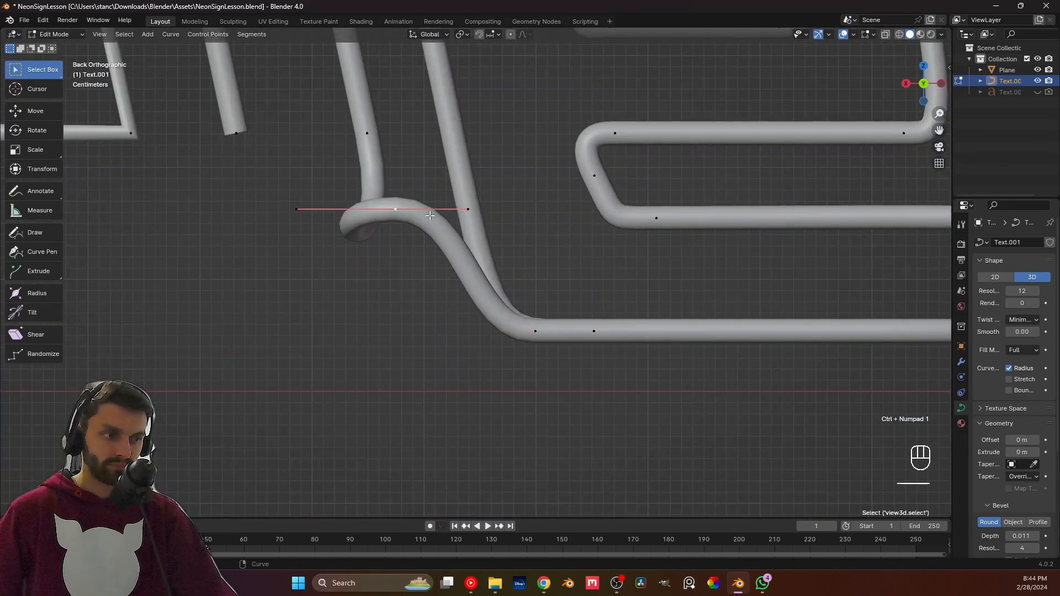
key("g")
left_click(465, 236)
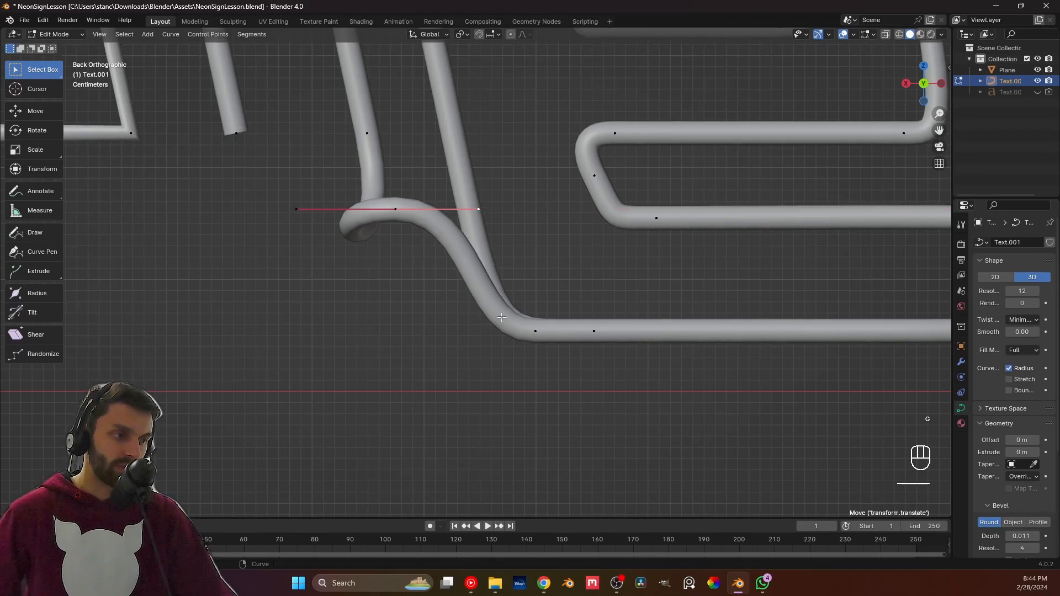
Try shifting the connecting tube's control along the global Z axis, and undo the move.
key("g")
key("z")
left_click(404, 221)
key("ctrl+z")
Extend the y-side handle of the i's rear point past the y's slanted stem in the front view.
middle_click_drag(405, 221, 161, 225)
left_click(259, 331)
key("KP_1")
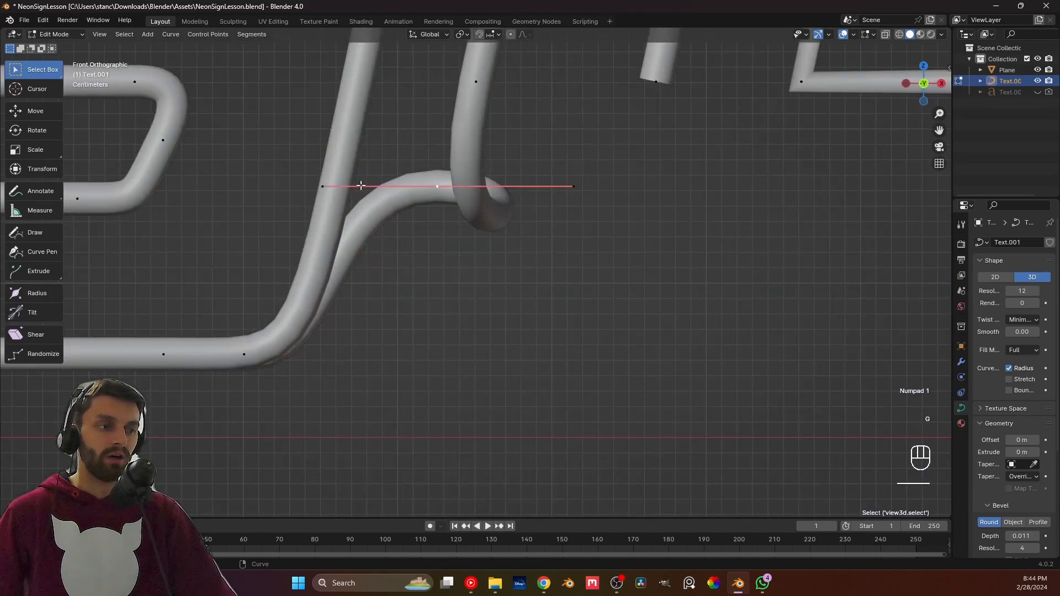
key("g")
left_click(258, 194)
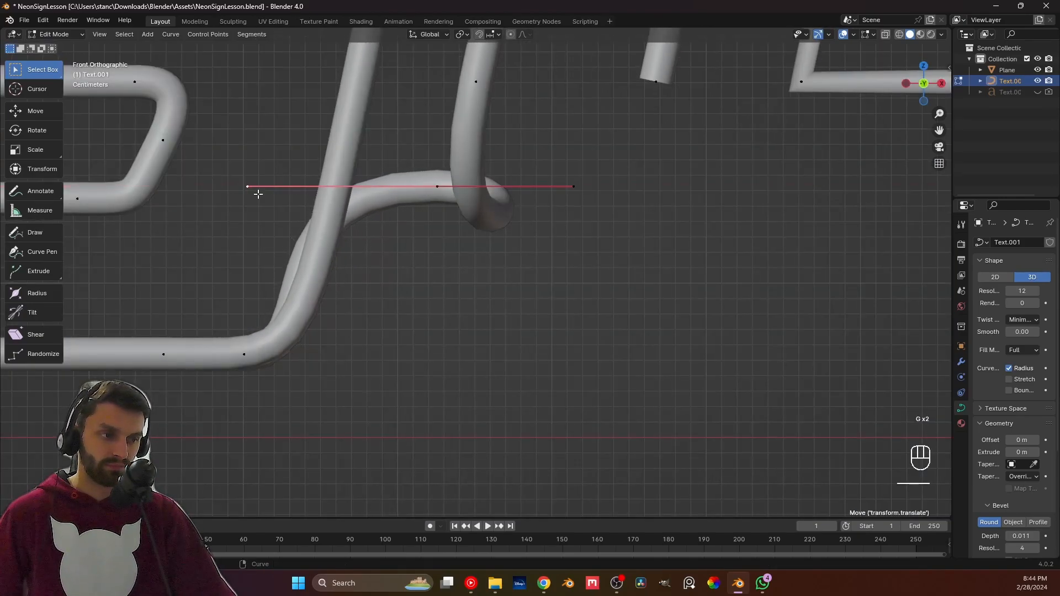
key("g")
left_click(440, 263)
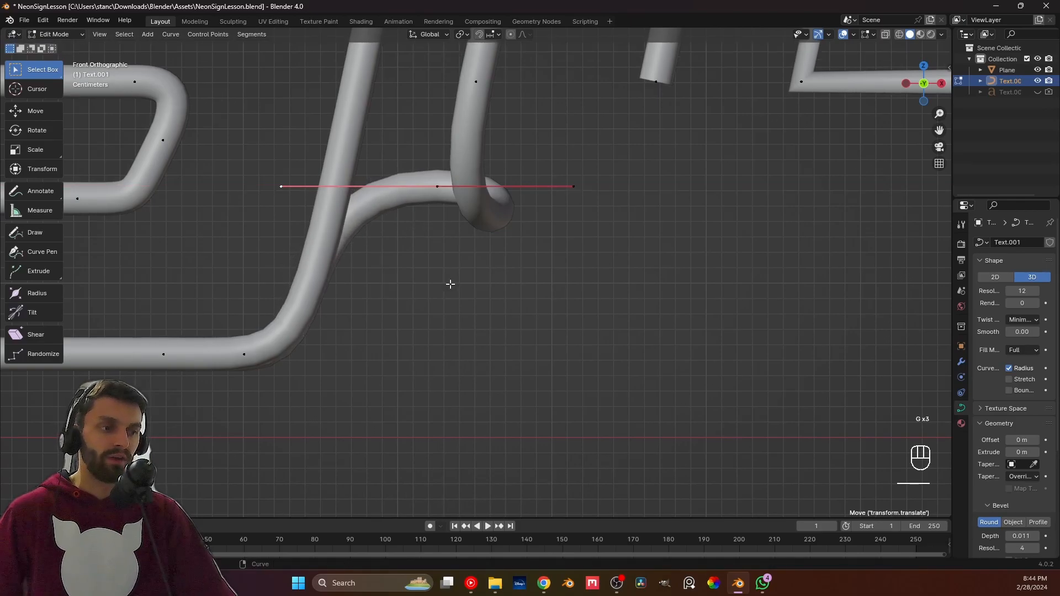
Examine the connection between the y and the i in Object Mode from the front, and return to editing the curve.
scroll(441, 330, "down", 1)
key("Tab")
scroll(453, 318, "down", 6)
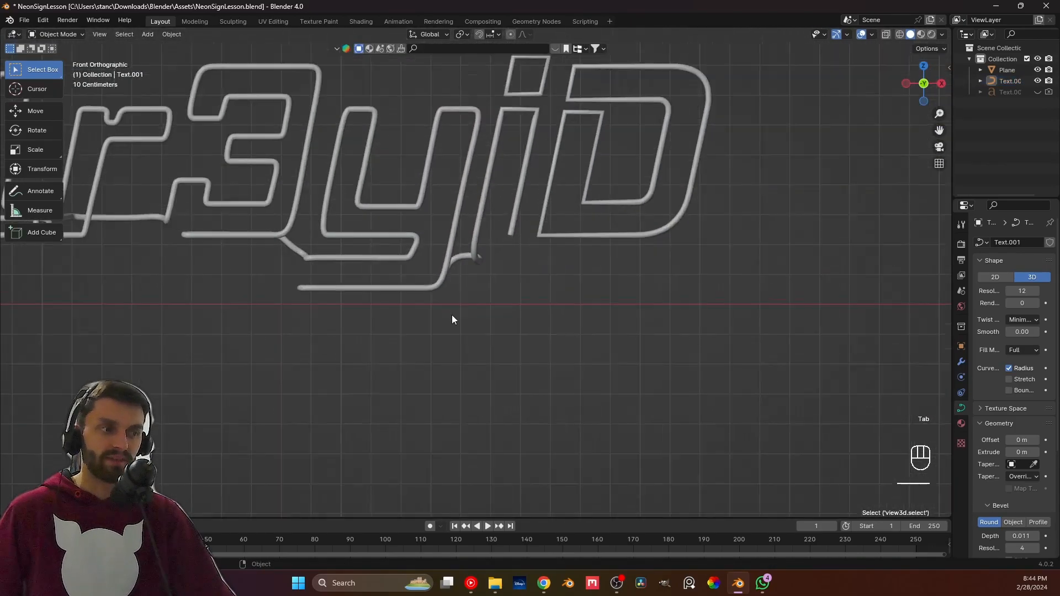
scroll(488, 378, "up", 2, "shift")
scroll(498, 359, "up", 1)
left_click(461, 331)
scroll(458, 329, "up", 3)
key("Tab")
Subdivide the curve segment between the i's lower stem point and its rear point.
middle_click_drag(446, 317, 297, 297)
left_click(335, 325)
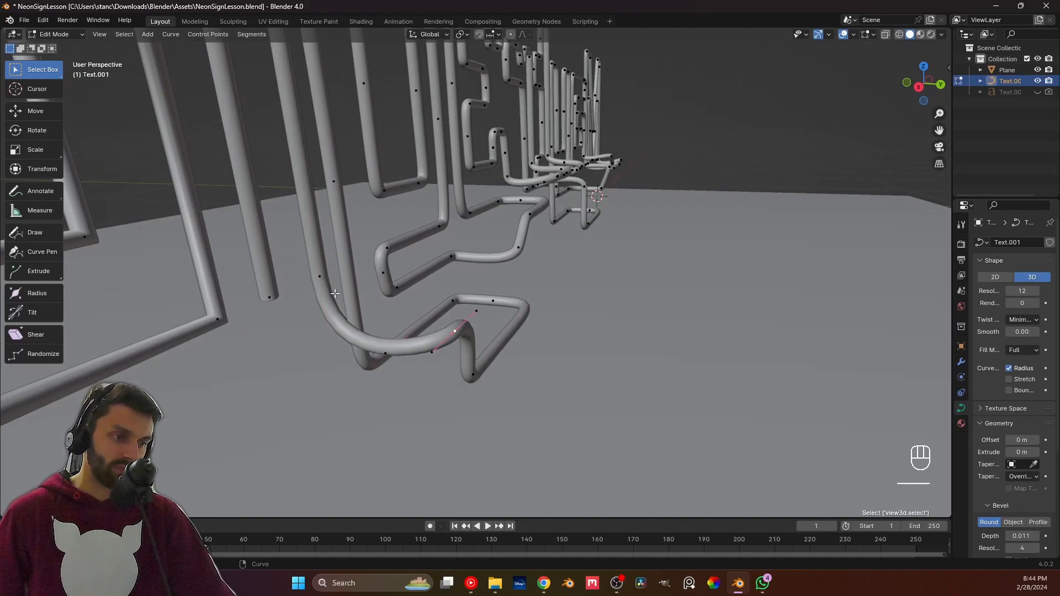
right_click(402, 330)
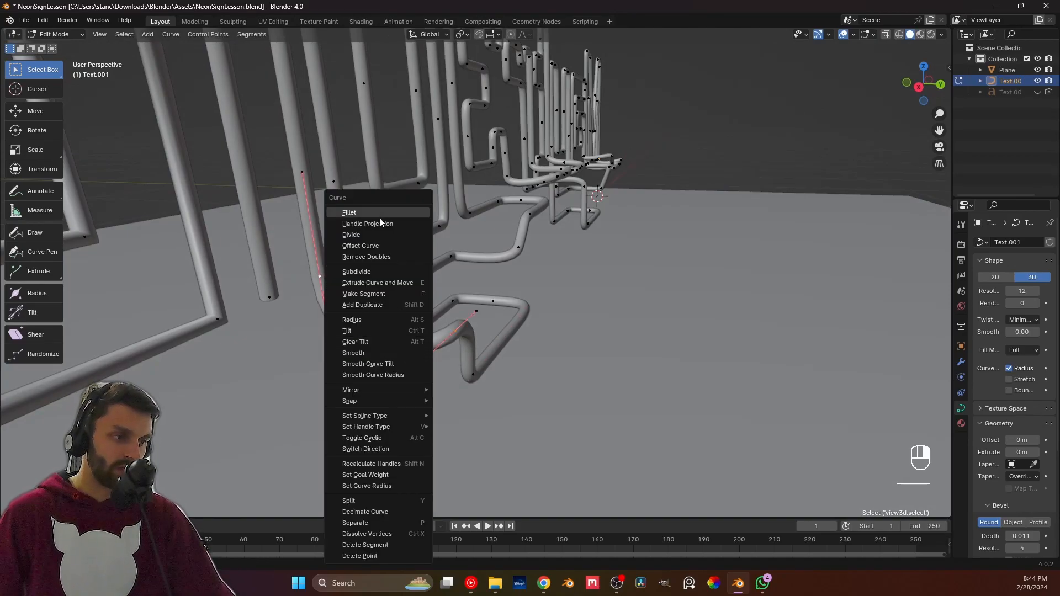
left_click(372, 272)
Scale the handles of the new point in the middle of the i's backward bend.
middle_click_drag(372, 272, 376, 353)
left_click(375, 353)
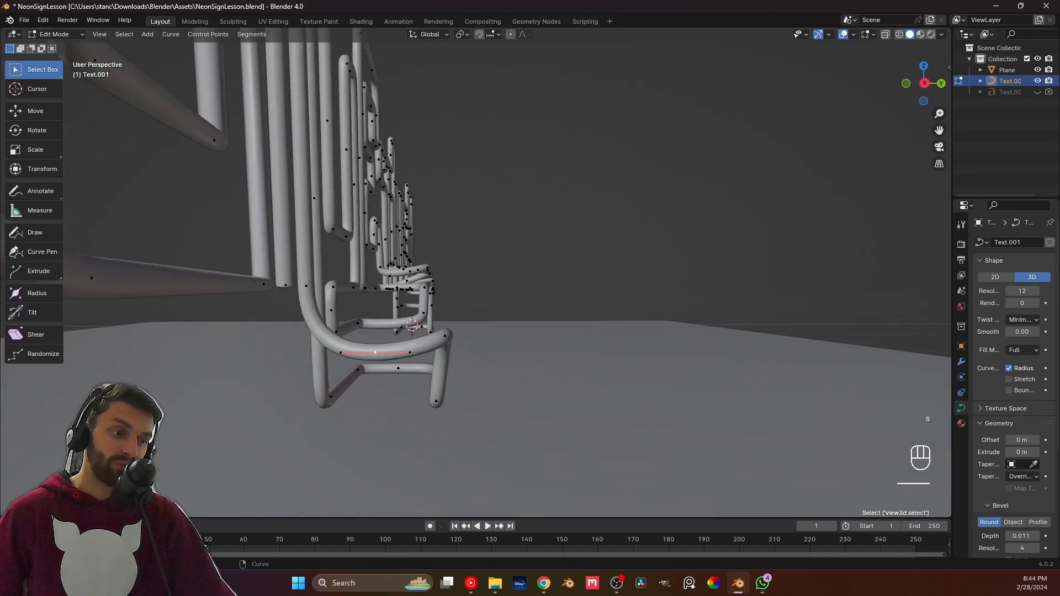
key("s")
left_click(460, 375)
middle_click_drag(461, 375, 566, 365)
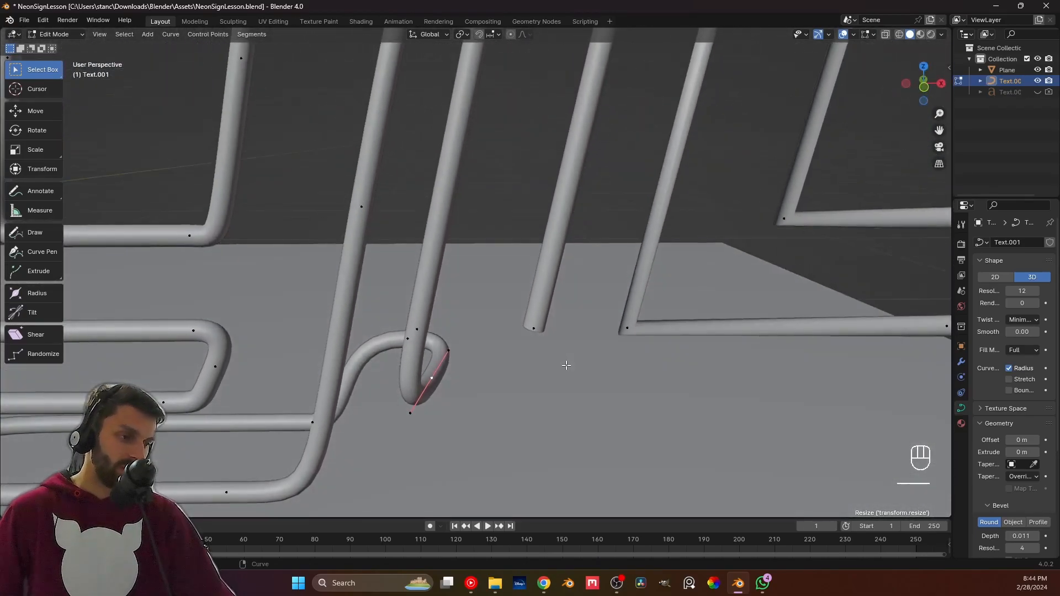
Try shrinking the handles of the i's middle bend point, and undo the scaling.
key("KP_1")
left_click(484, 348)
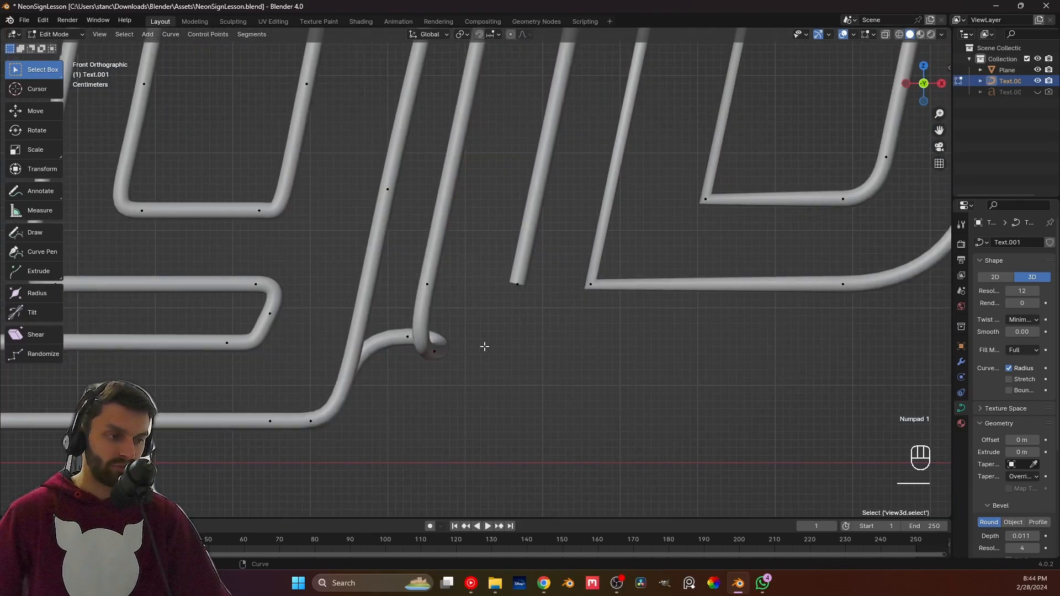
middle_click_drag(484, 348, 478, 354)
left_click(417, 435)
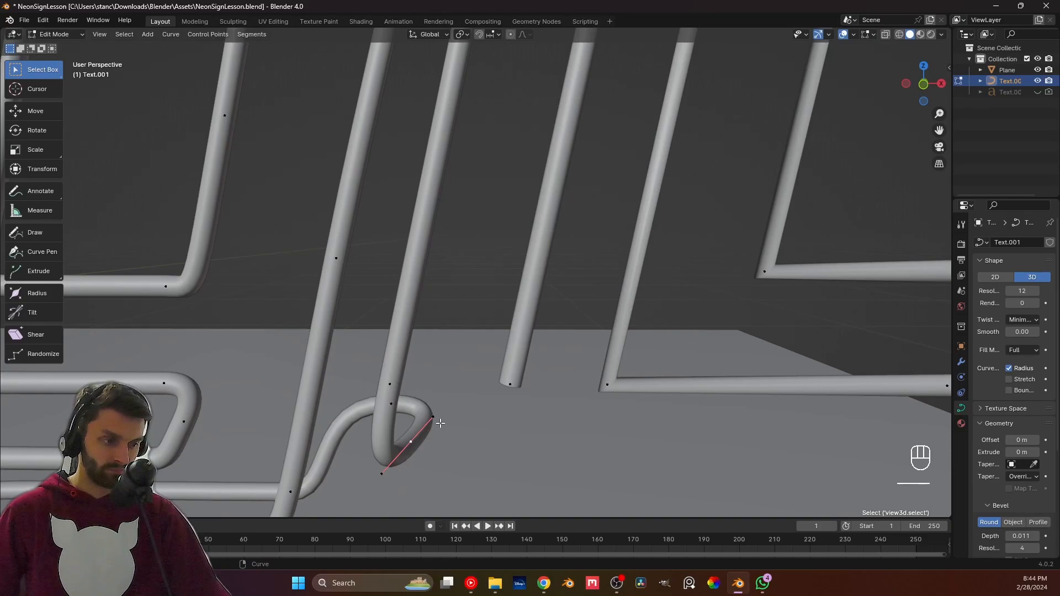
key("s")
left_click(388, 474)
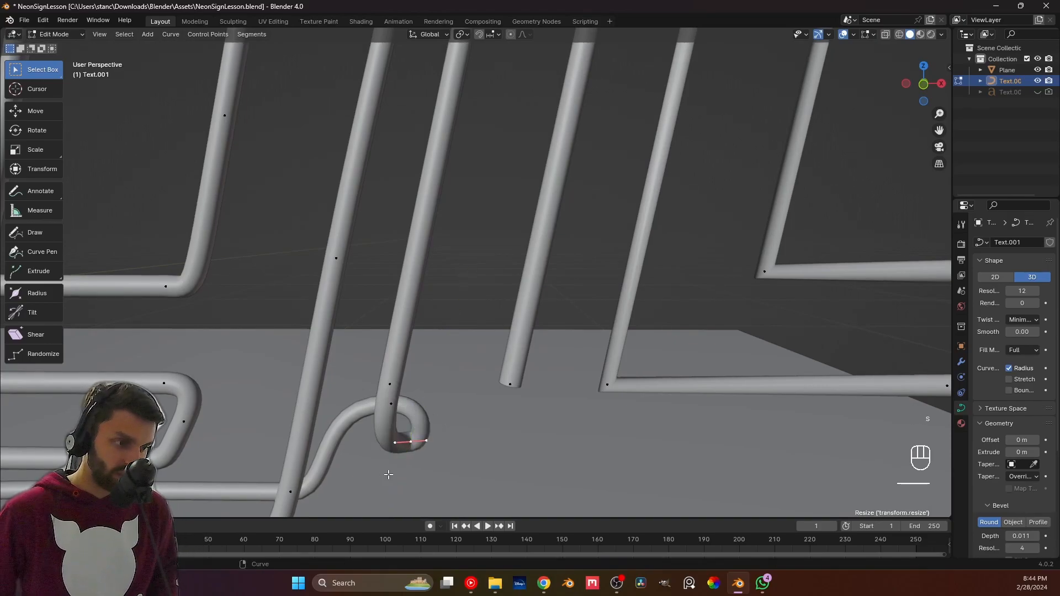
key("ctrl+z")
Scale the handles of the i's rear point and pull its outer handle inward along negative X.
key("s")
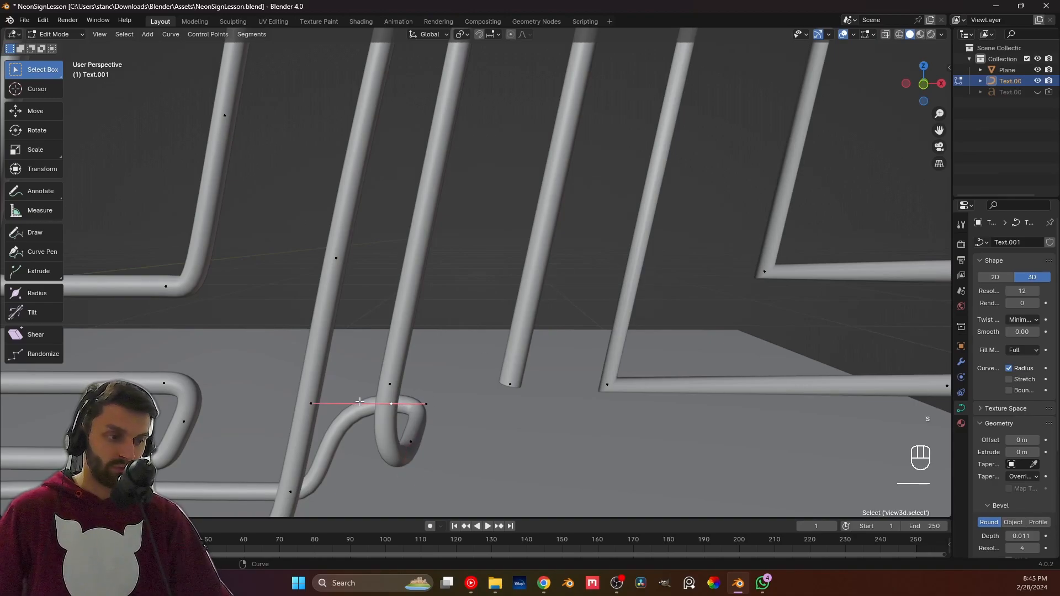
middle_click_drag(358, 402, 342, 402)
left_click(424, 408)
key("g")
key("x")
left_click(403, 407)
Move the i's rear point slightly along negative X toward the y.
left_click(394, 405)
key("g")
key("x")
left_click(383, 407)
Pull the rear-facing handle of the i's middle bend point inward along negative X.
left_click(398, 440)
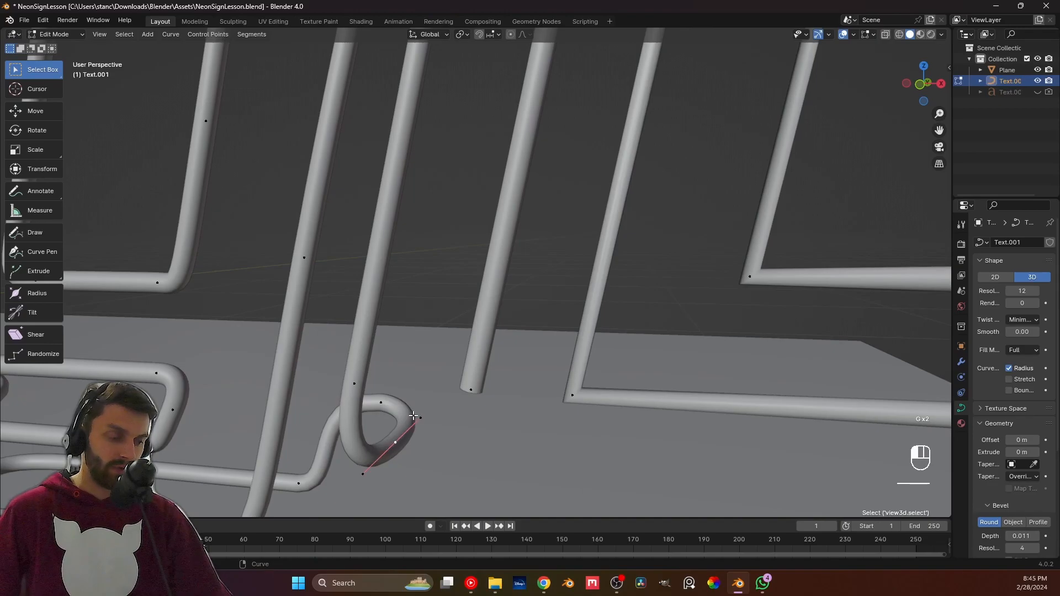
key("g")
key("x")
left_click(405, 414)
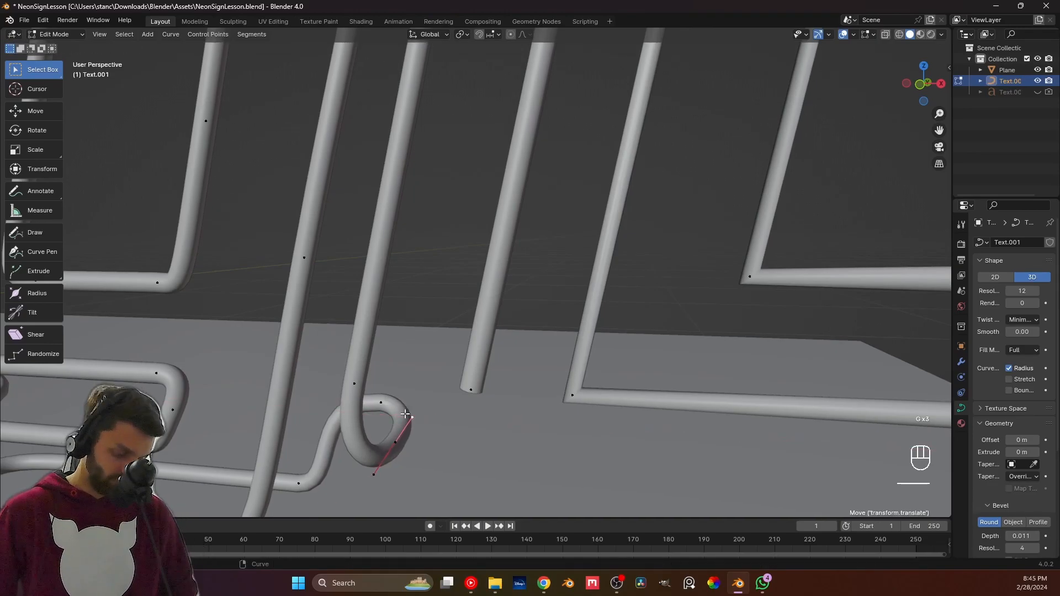
Align the i's middle bend point and its handles in the front view by scaling them to 0 along X.
key("KP_1")
left_click_drag(421, 428, 438, 447)
key("s")
key("x")
key("0")
key("Return")
Nudge the i's rear point along X and lower it along the global Z axis in the front view.
left_click(380, 406)
key("g")
key("x")
left_click(386, 406)
left_click(381, 406)
key("g")
key("z")
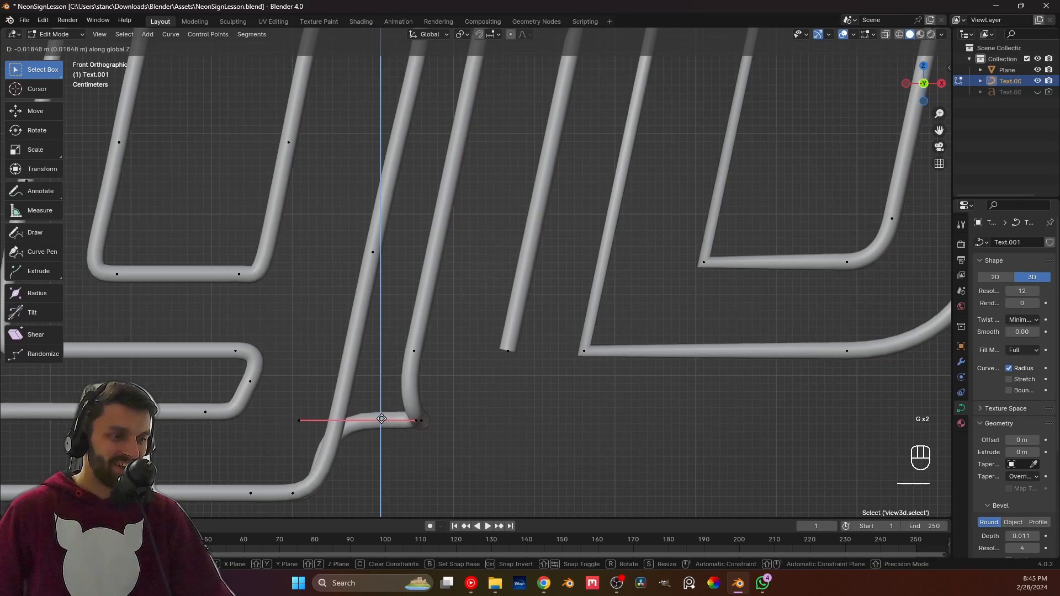
left_click(381, 426)
Raise the rear point's handle on the i side about 0.011 m along the global Z axis.
left_click(419, 437)
key("g")
key("z")
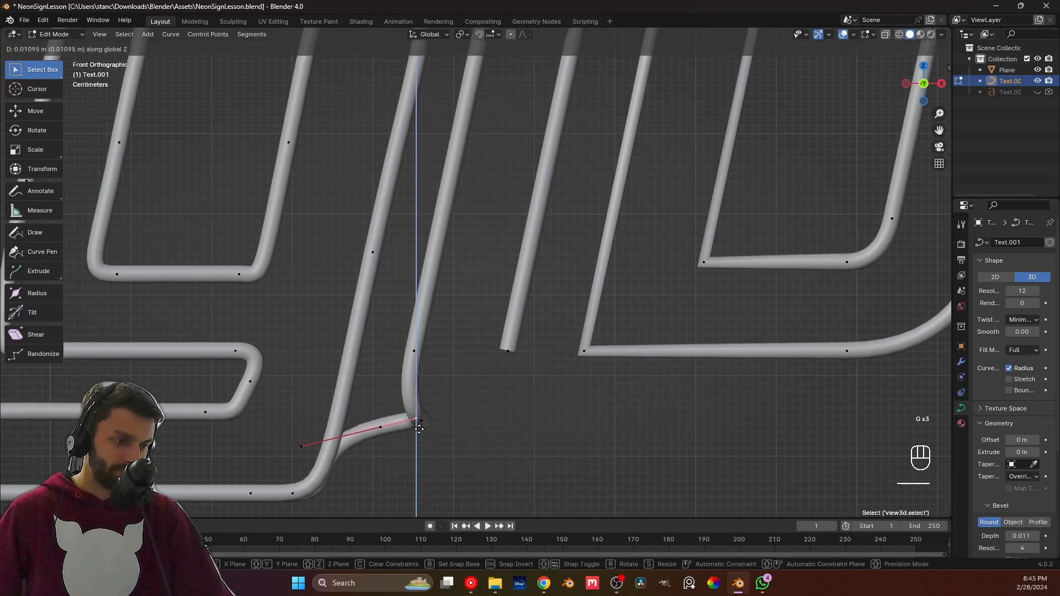
left_click(419, 429)
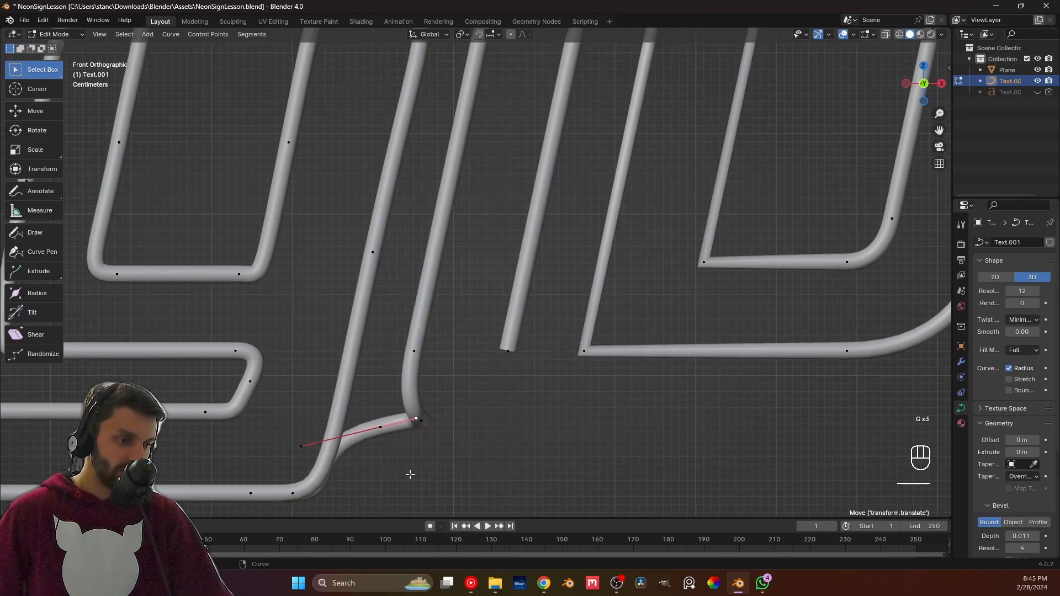
Lower the rear point's handle on the y side about 0.006 m along the global Z axis.
left_click(492, 446)
scroll(483, 442, "down", 6)
scroll(420, 424, "up", 1)
left_click(365, 415)
scroll(330, 368, "up", 3)
key("g")
key("z")
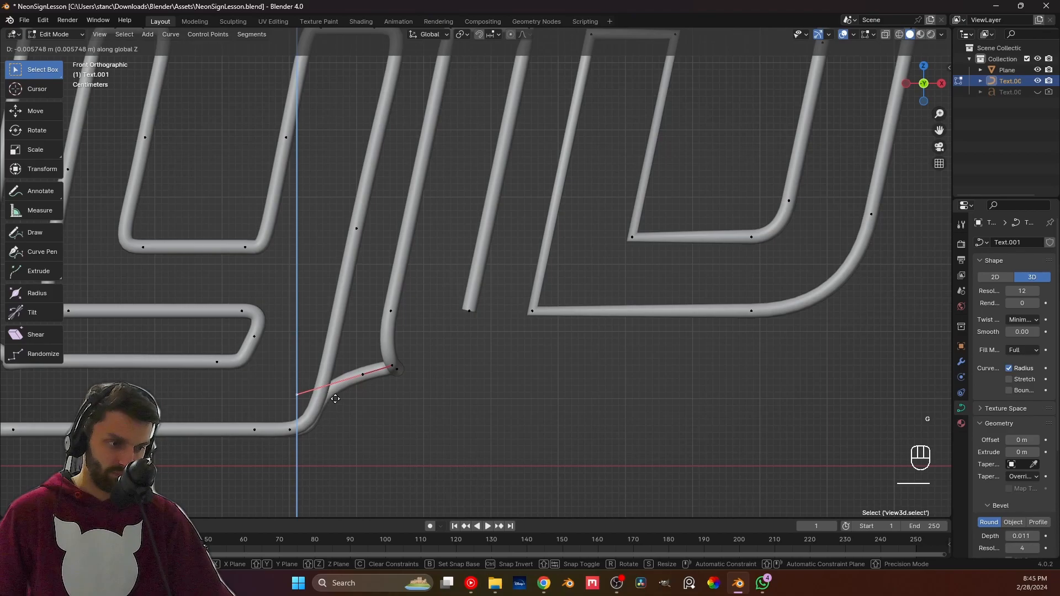
left_click(337, 397)
Save the neon sign project file.
scroll(494, 399, "down", 5)
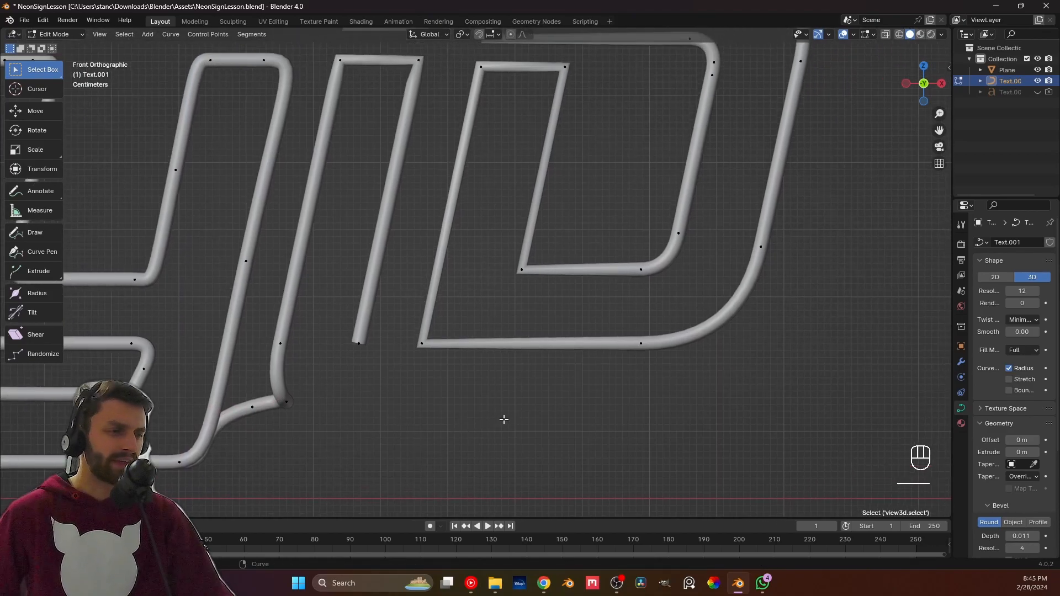
scroll(428, 398, "up", 5)
key("ctrl+s")
Set the upper-left corner point of the i's stem to Aligned handles.
scroll(434, 412, "down", 4)
scroll(457, 379, "up", 2)
left_click(366, 141)
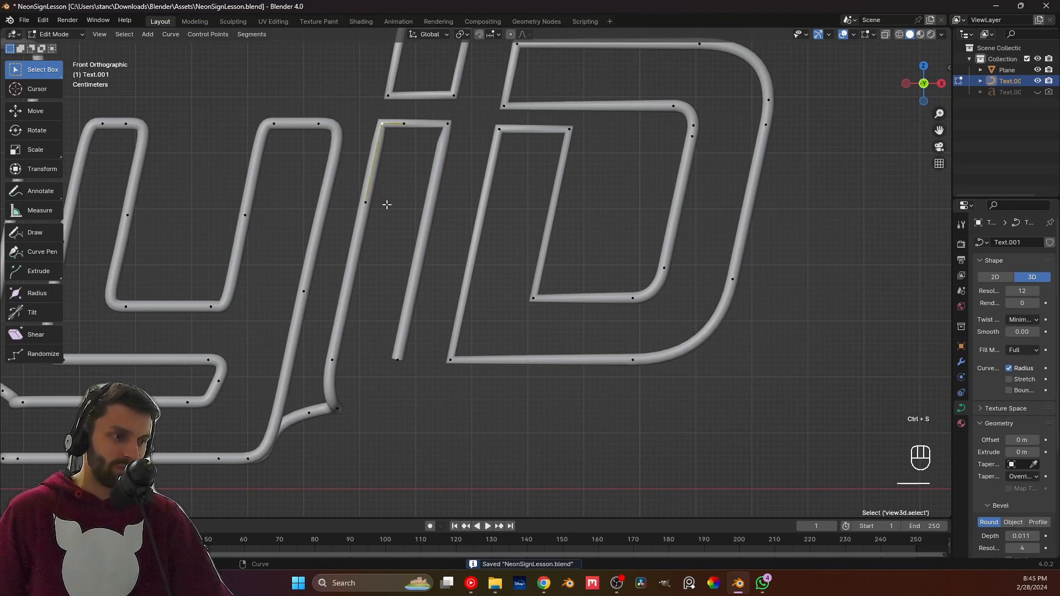
scroll(386, 206, "down", 3)
scroll(380, 268, "up", 5)
key("v")
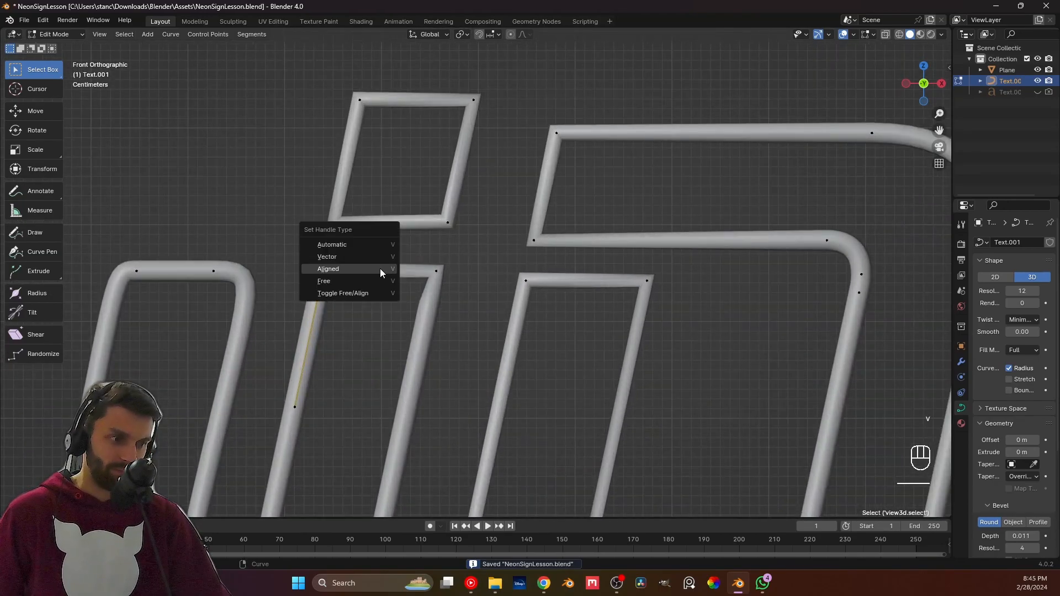
left_click(380, 269)
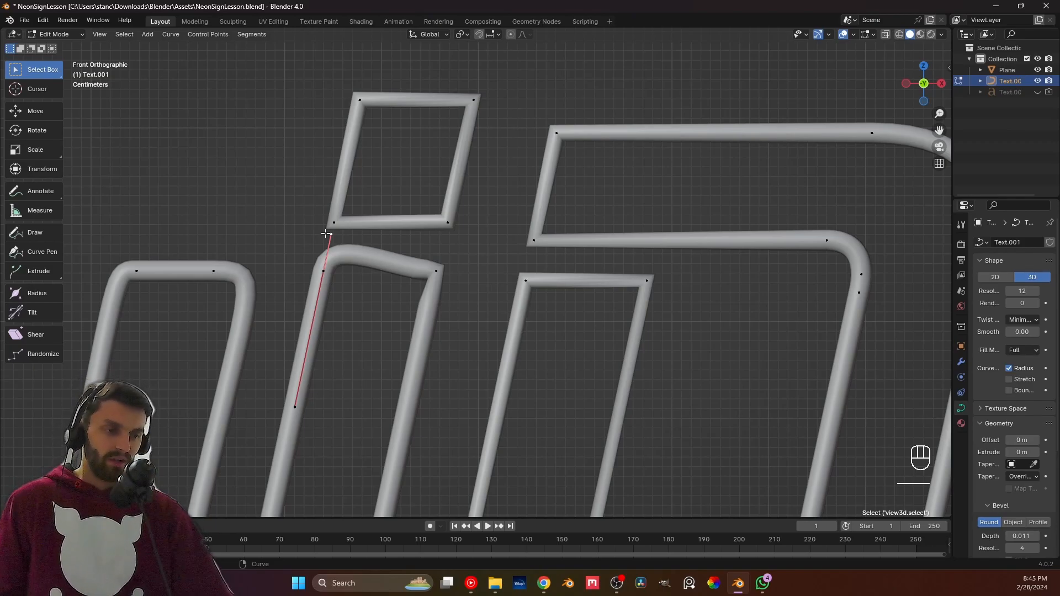
Set the i stem's upper-right corner point to Aligned handles and shift its lower handle about -0.17 m along global X.
left_click(429, 268)
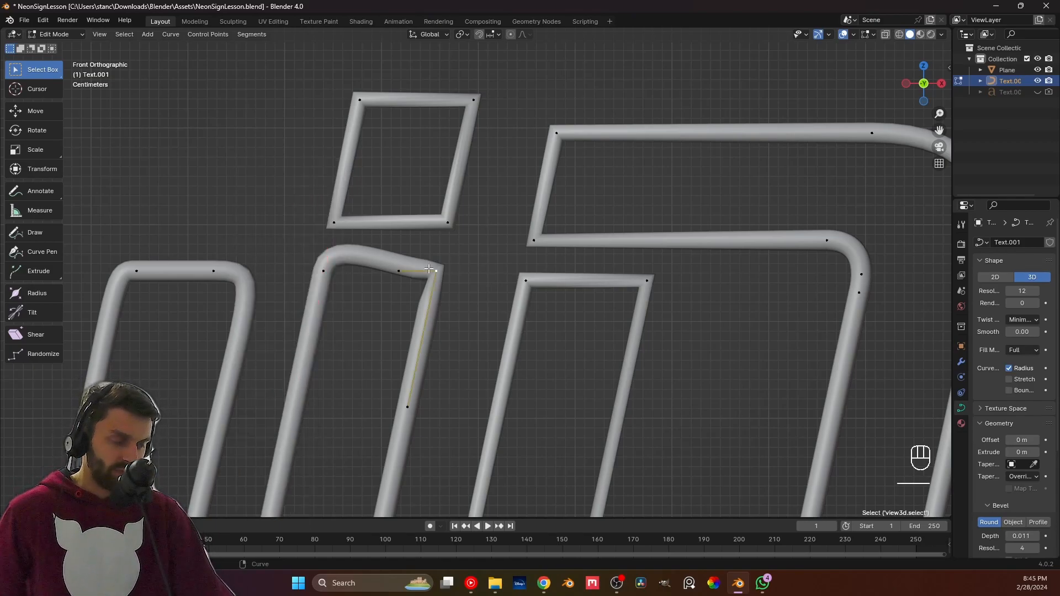
key("v")
left_click(429, 276)
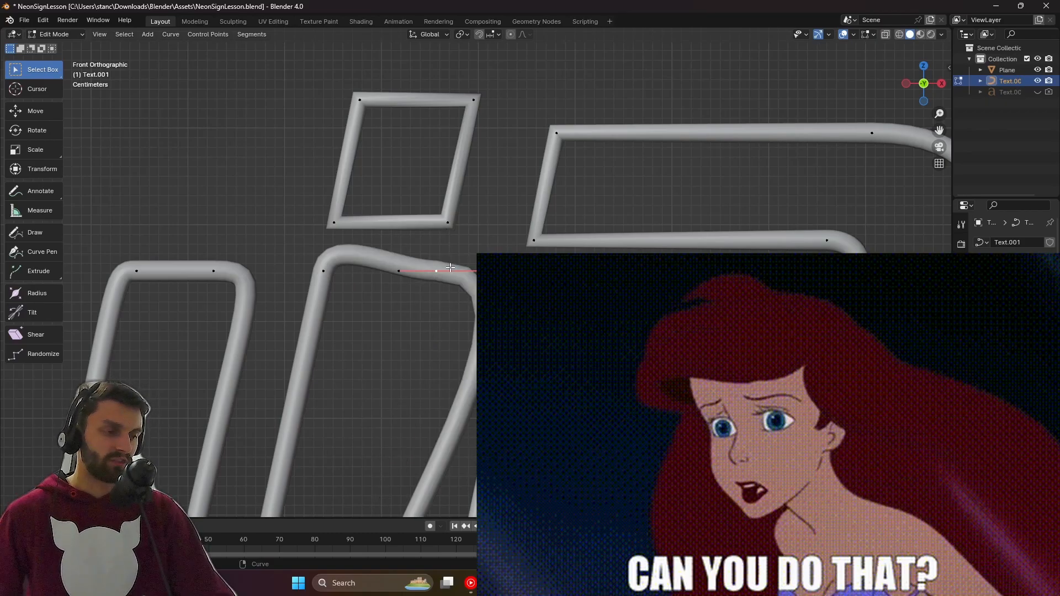
key("g")
key("g")
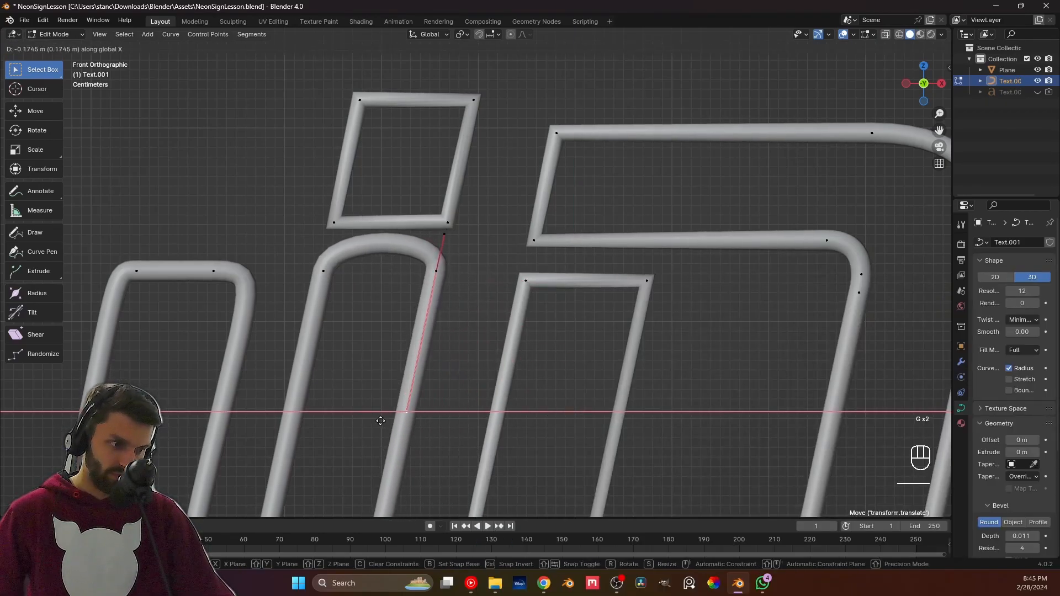
left_click(380, 414)
Lower the i stem's upper-right corner point about 0.02 m along the global Z axis.
key("g")
middle_click(441, 279)
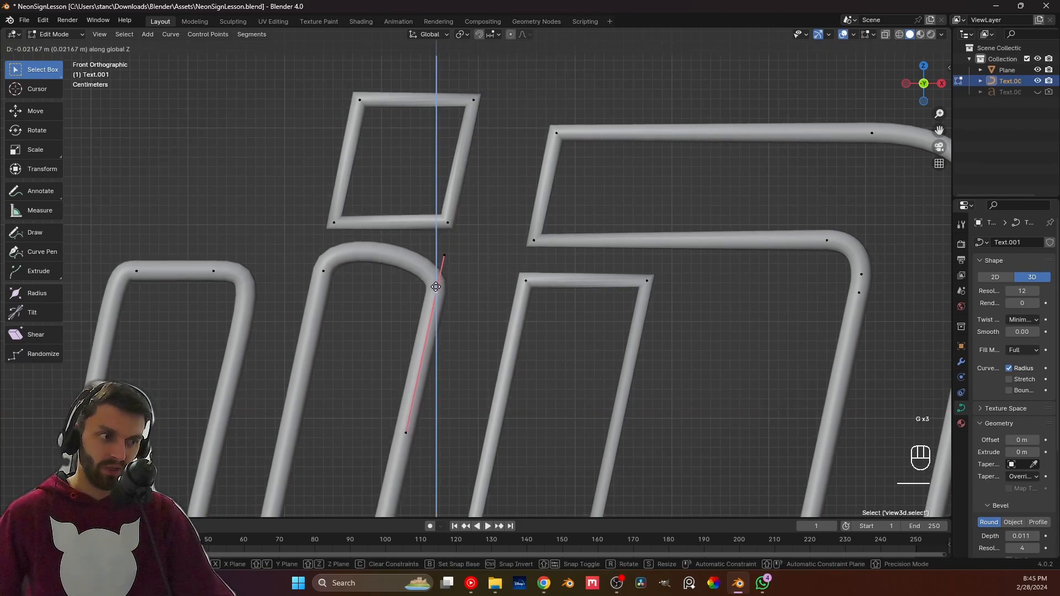
left_click(433, 276)
Subdivide the i stem's top segment and scale the new middle point's handles to about 2.1 times their length.
right_click(356, 259)
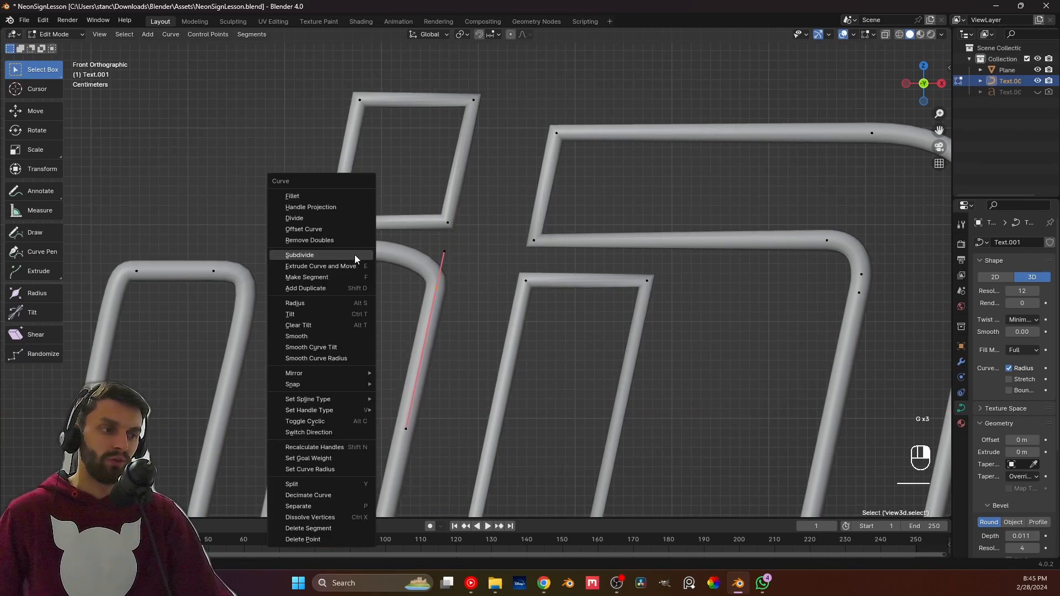
left_click(349, 255)
left_click(389, 261)
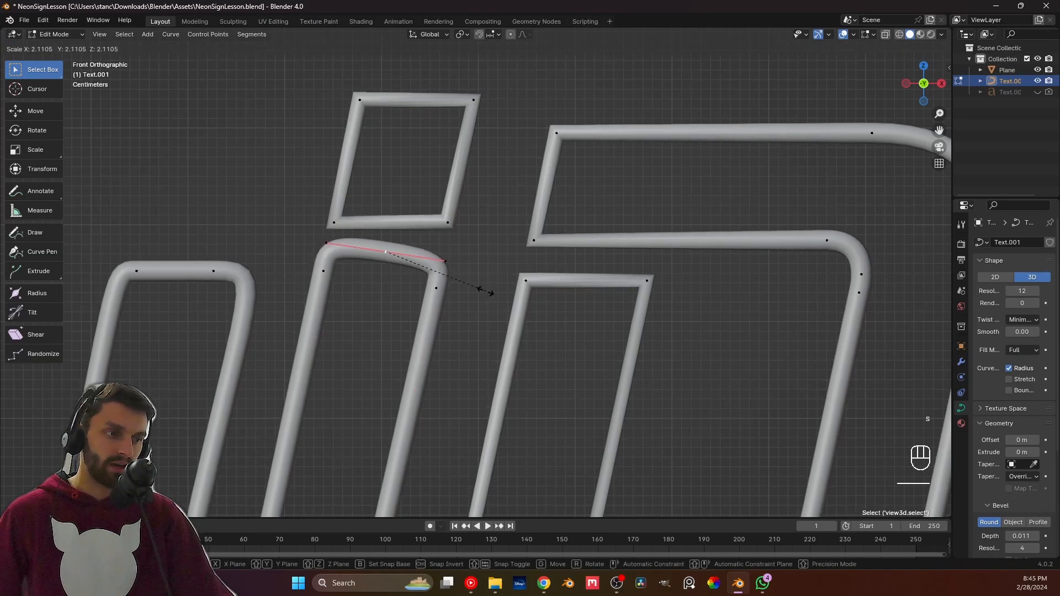
key("s")
Lower the top middle point's left handle about 0.005 m along Z, then flatten both handles level by scaling along Z.
key("g")
key("z")
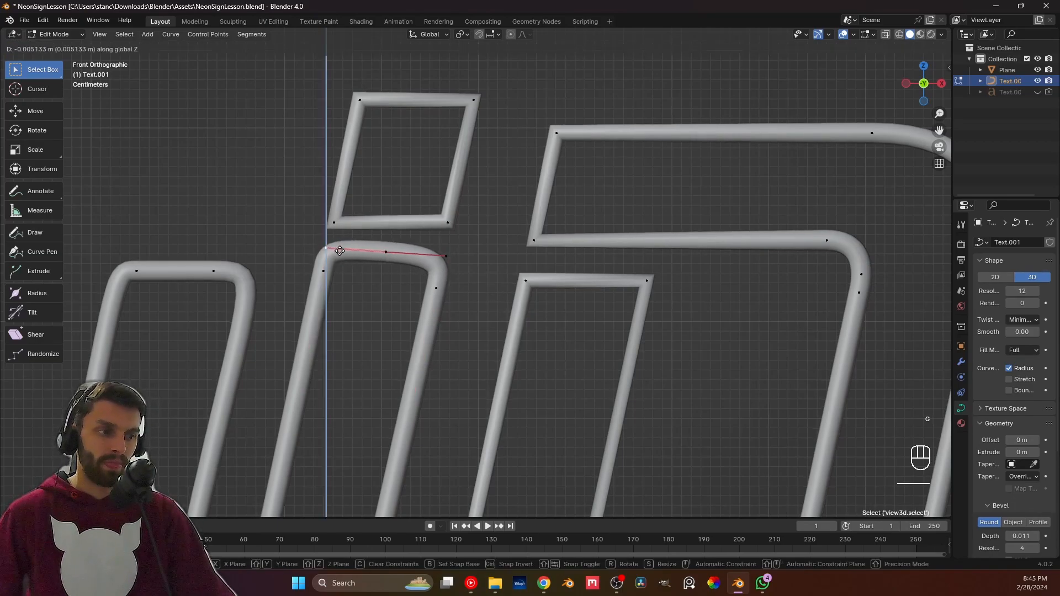
left_click(340, 252)
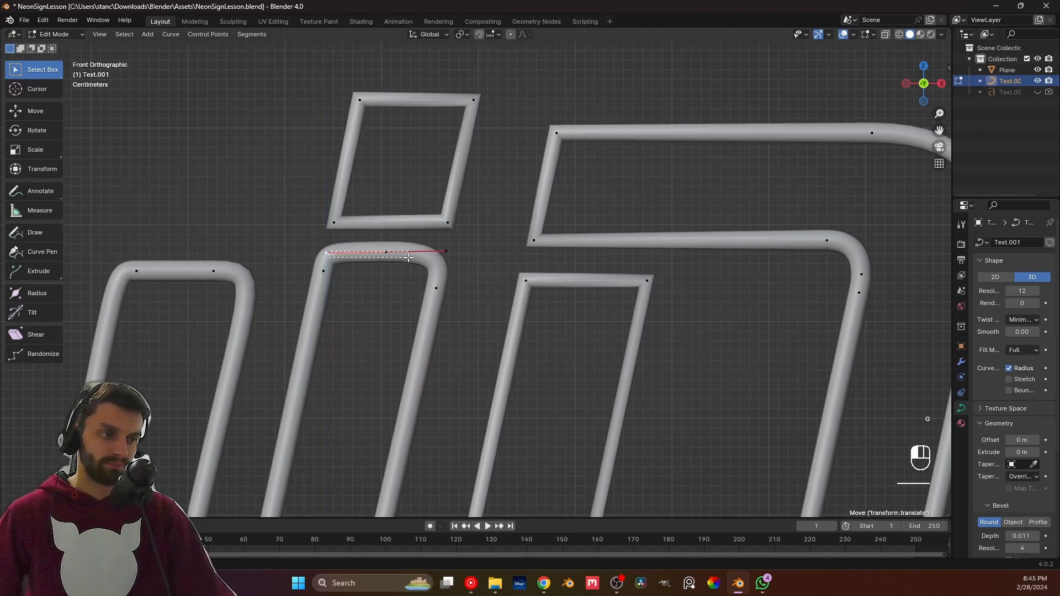
left_click_drag(297, 238, 490, 262)
key("s")
key("z")
left_click(489, 261)
Adjust the left handle of the i stem's top middle point along the global X axis.
key("g")
key("x")
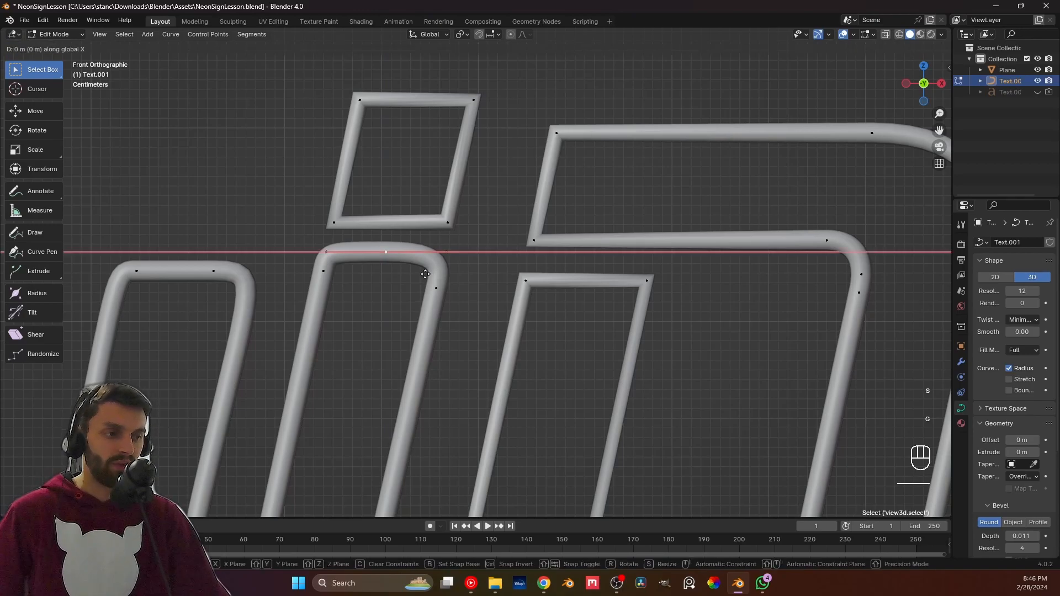
right_click(368, 261)
left_click(325, 250)
key("g")
key("x")
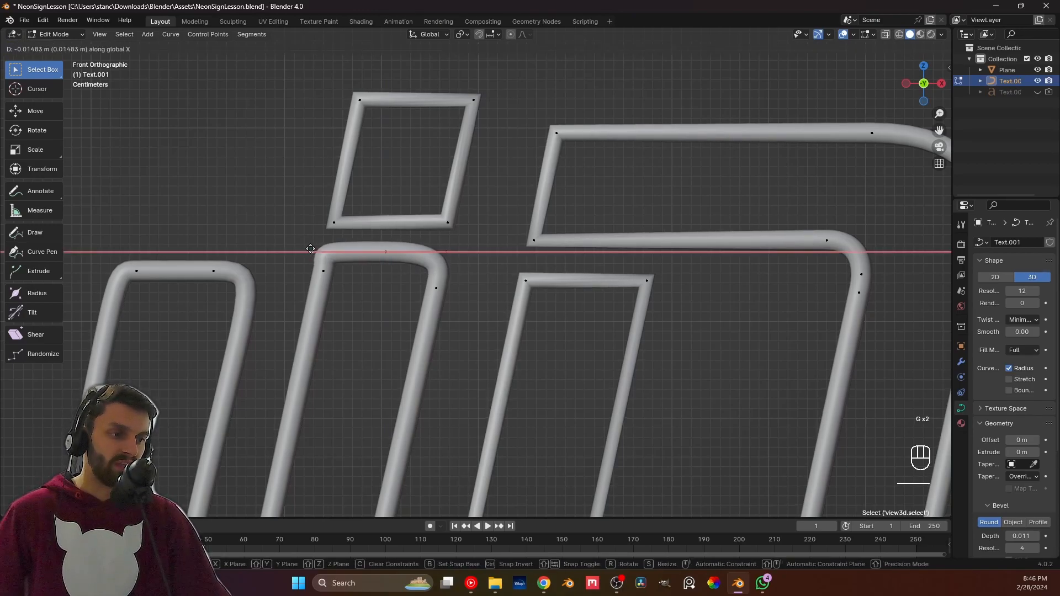
left_click(324, 250)
Move the i stem's upper-left corner point about 0.03 m down along the stem with the global Y axis locked.
left_click(324, 275)
key("g")
key("g")
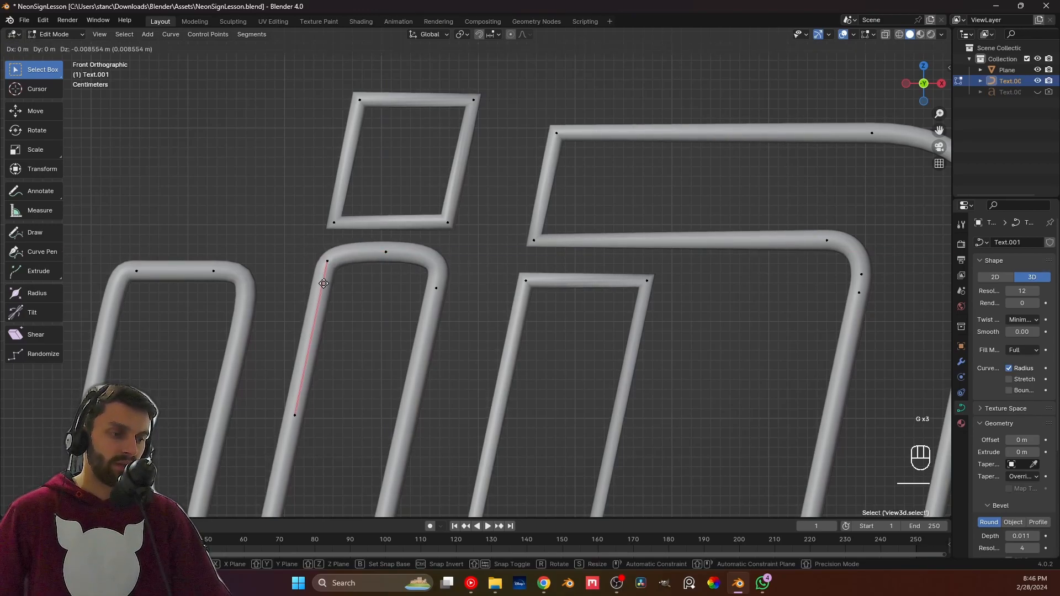
key("shift+y")
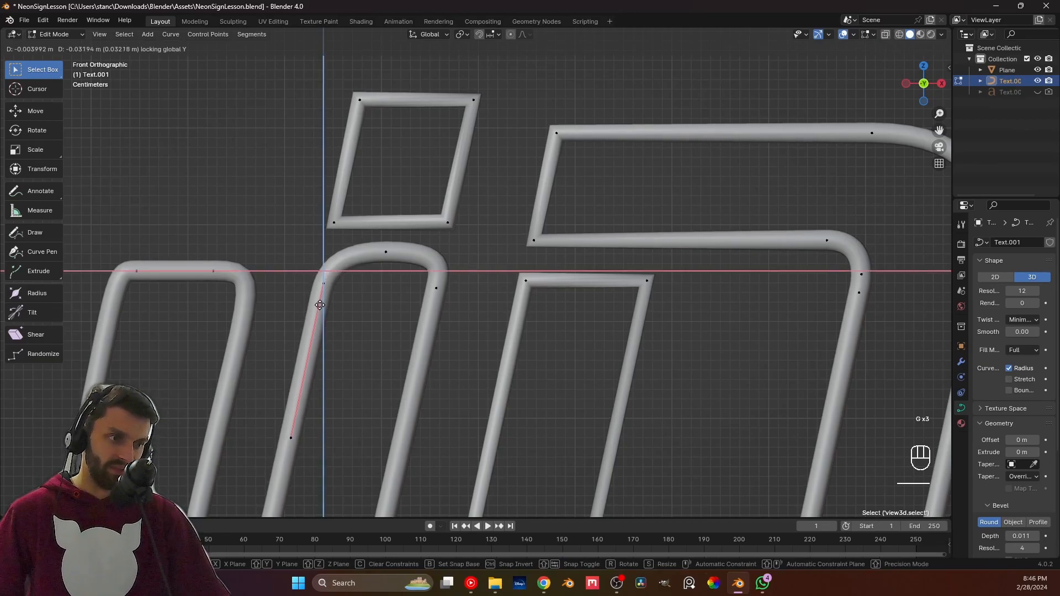
left_click(320, 306)
Move the upper-left corner point's upper handle about 0.03 m upward with the global Y axis locked.
left_click(323, 285)
key("g")
key("shift+y")
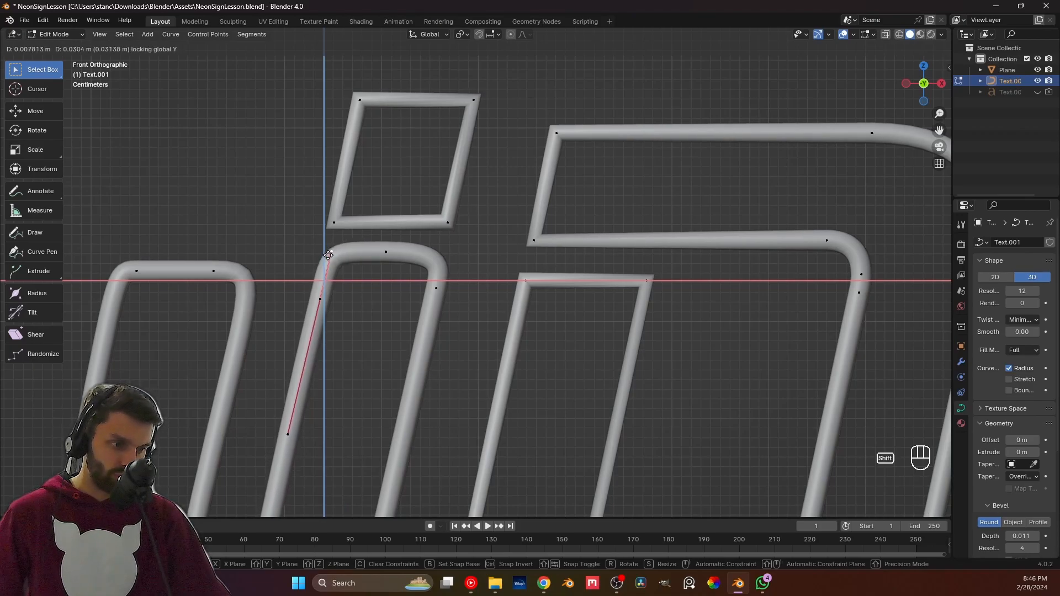
left_click(328, 257)
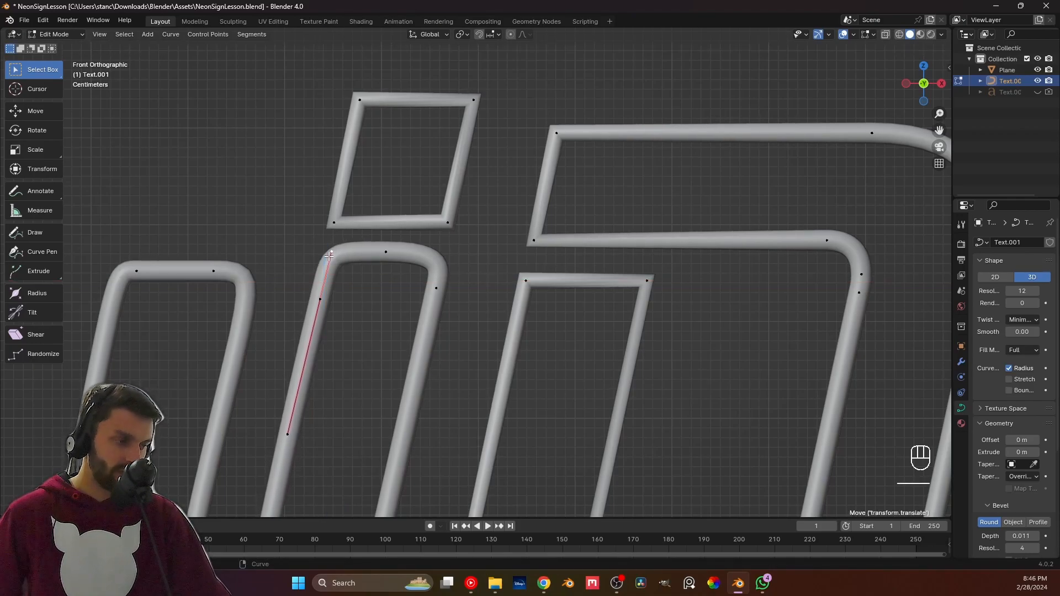
Move the upper-right corner point's upper handle about 0.011 m upward with the global Y axis locked.
left_click(454, 286)
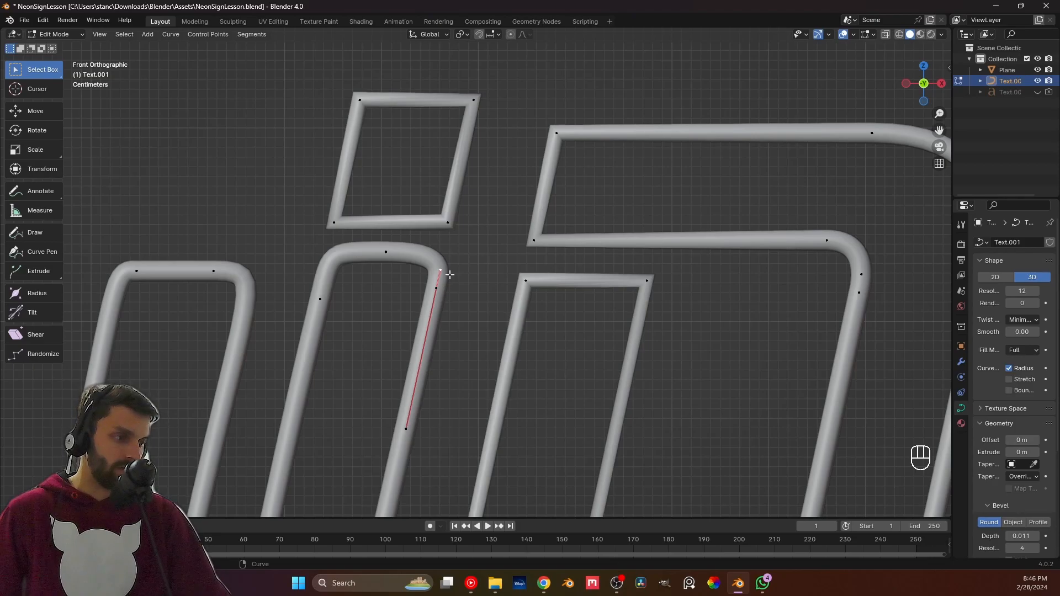
left_click(449, 271)
key("g")
key("shift+y")
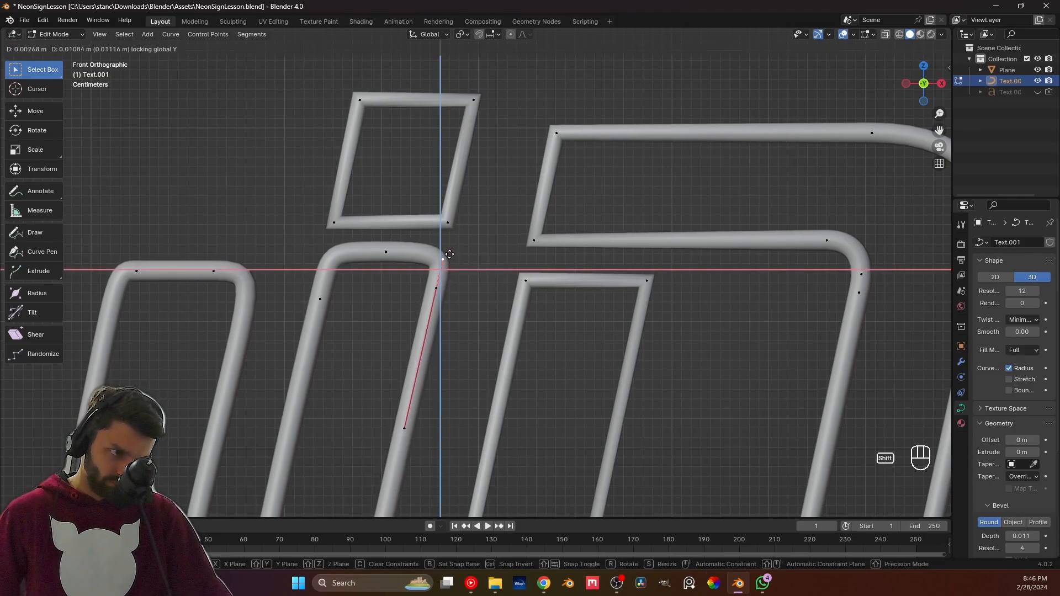
left_click(456, 254)
Adjust the right handle of the i stem's top middle point along the global X axis.
left_click(420, 258)
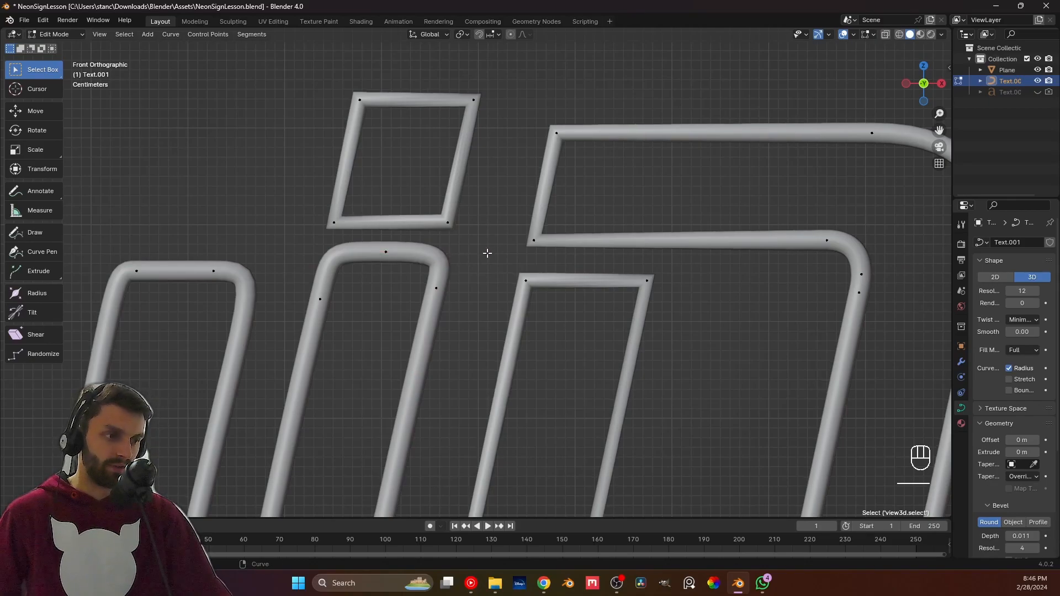
scroll(487, 253, "down", 5)
scroll(464, 252, "up", 4)
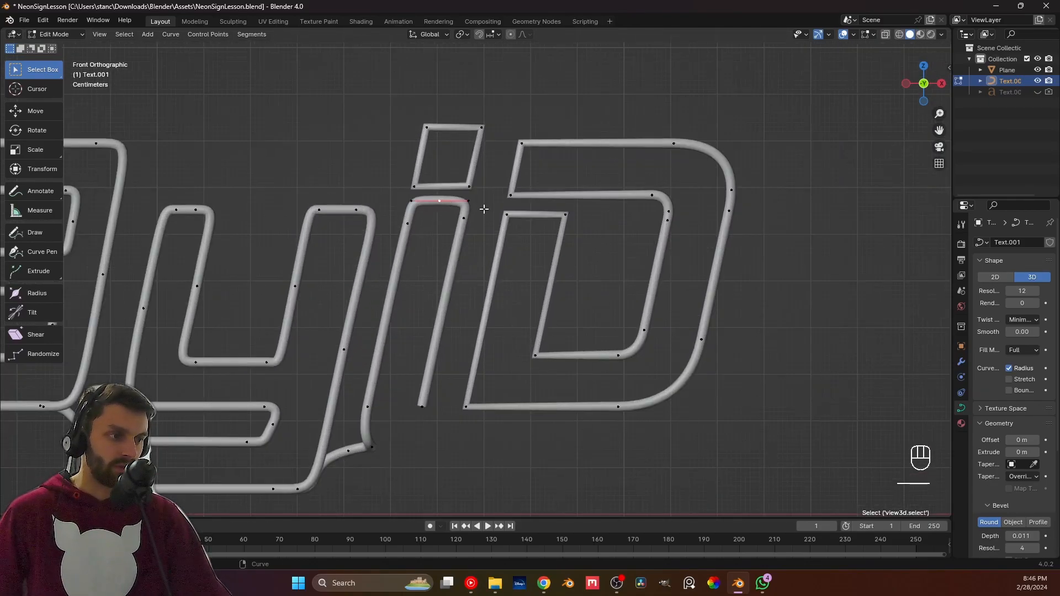
scroll(479, 205, "up", 6)
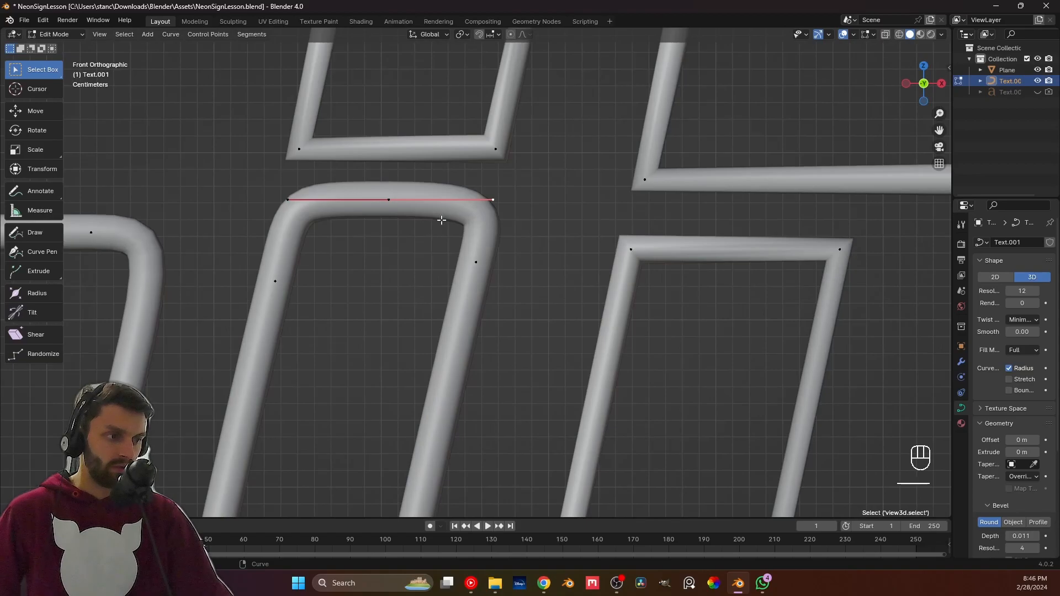
key("g")
key("x")
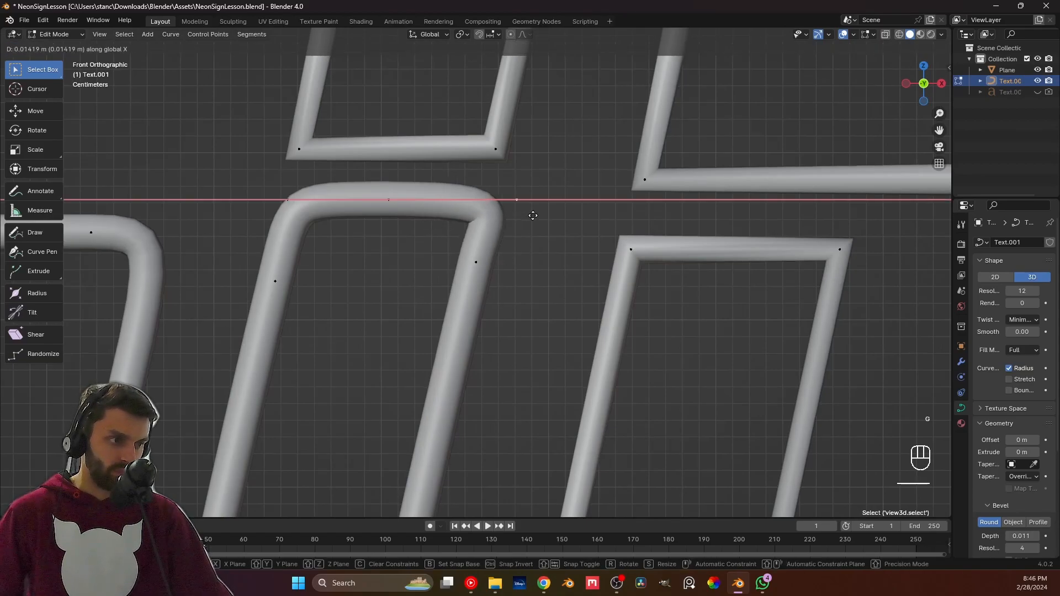
left_click(482, 222)
Return the text curve to Object Mode and save the neon sign project file.
scroll(505, 218, "down", 8)
scroll(501, 239, "down", 6)
key("Tab")
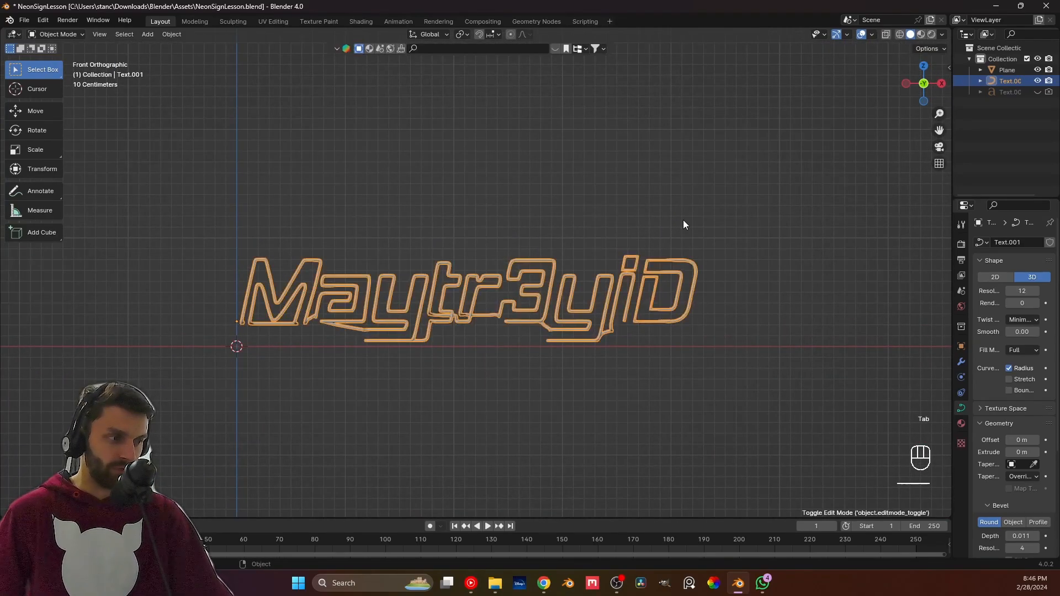
key("ctrl+s")
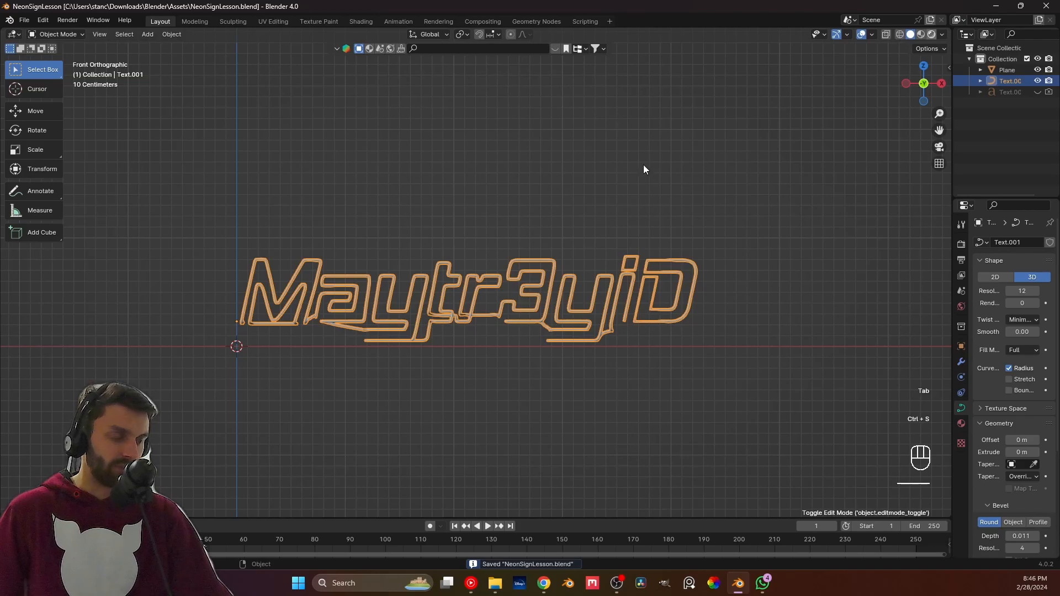
Inspect the whole sign's glow in Rendered and Material Preview shading.
key("z")
left_click(804, 92)
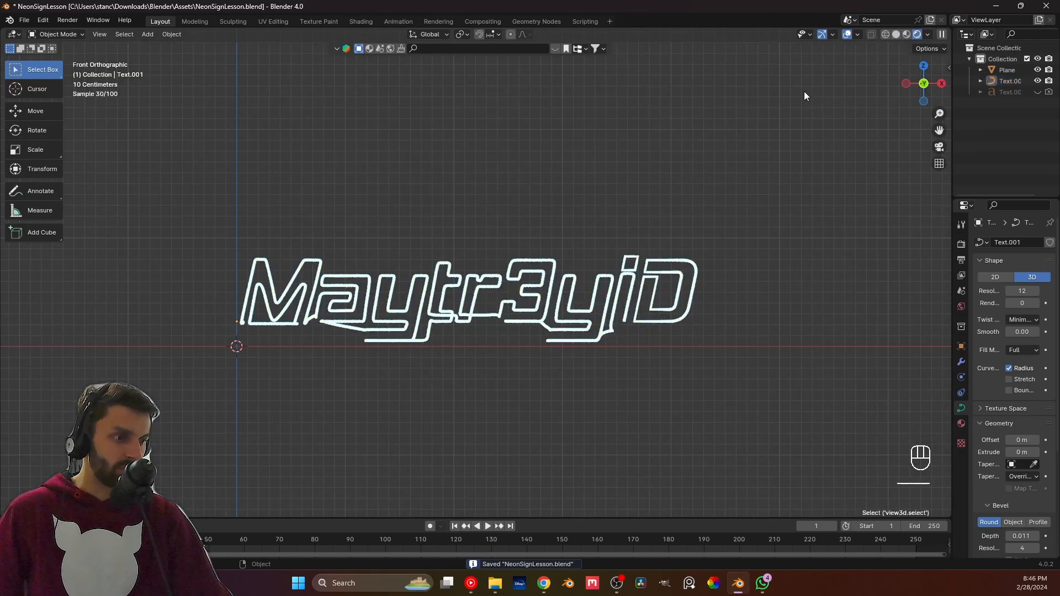
left_click(908, 35)
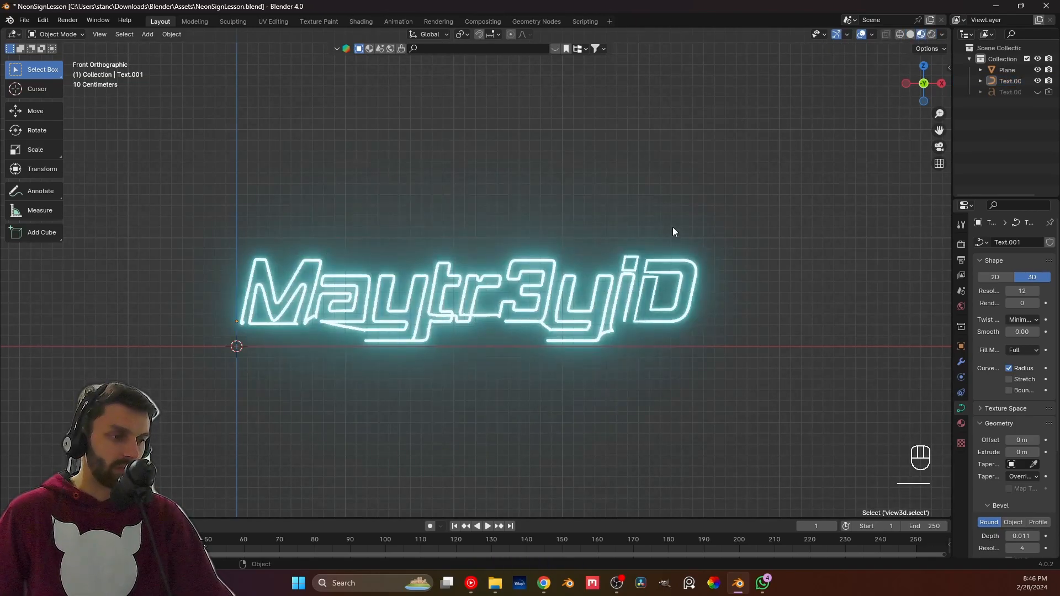
scroll(548, 287, "up", 2)
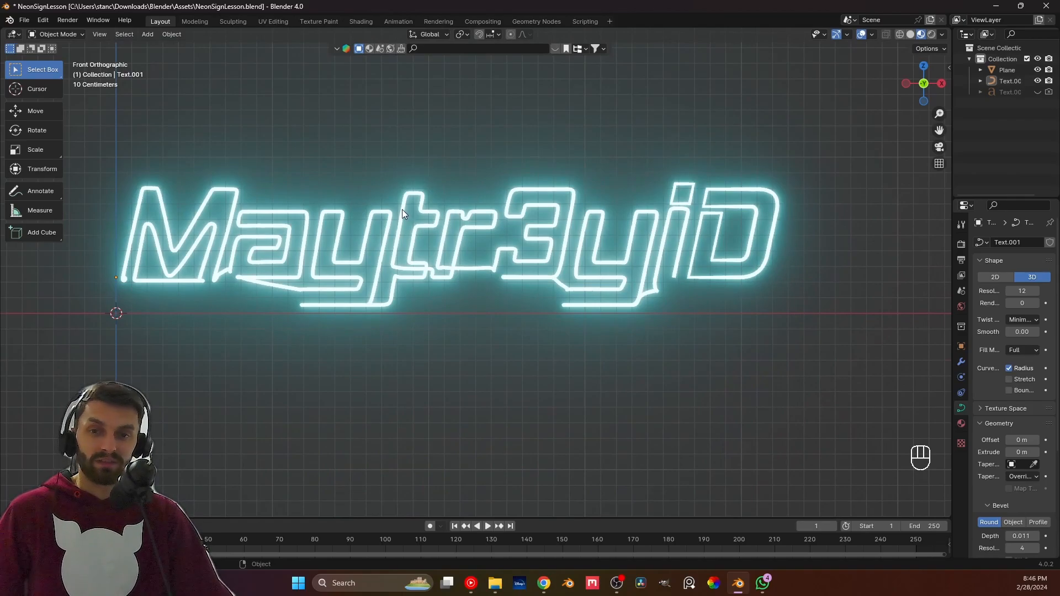
Shift the Neon Sign material's emission color to a greener turquoise.
left_click(962, 424)
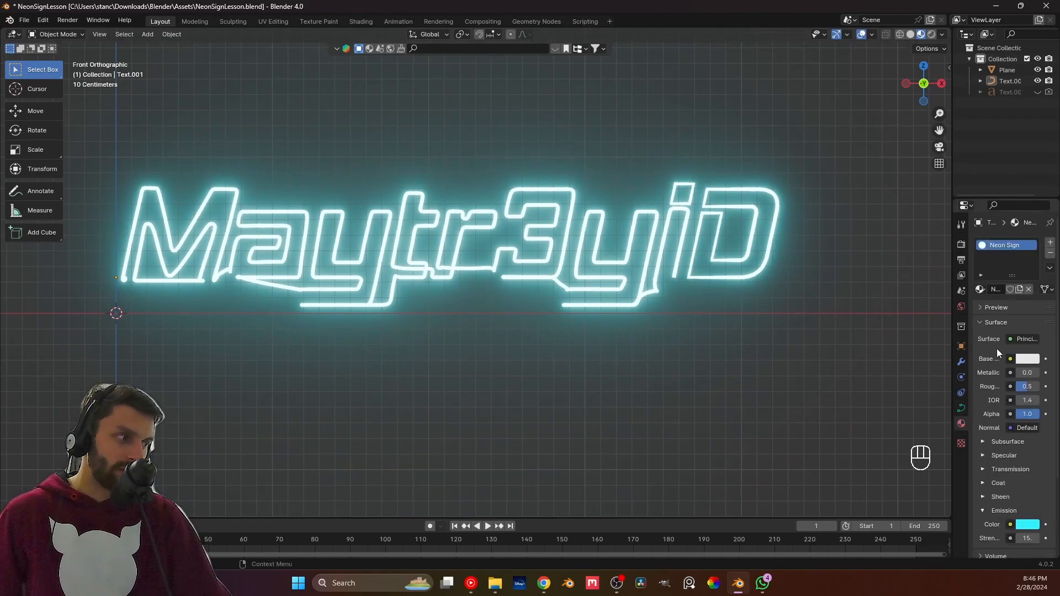
left_click(1032, 525)
mouse_move(1012, 396)
left_mouse_down()
mouse_move(1005, 425)
mouse_move(929, 411)
mouse_move(933, 370)
mouse_move(972, 354)
mouse_move(1014, 372)
mouse_move(1019, 415)
mouse_move(987, 446)
mouse_move(944, 360)
mouse_move(968, 351)
left_mouse_up()
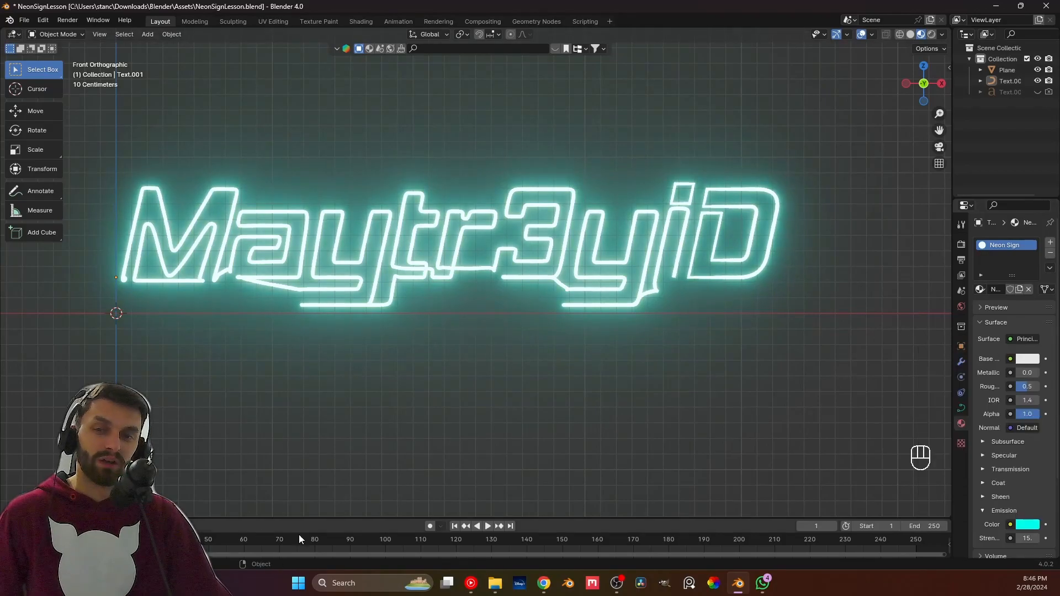
Switch the viewport to Solid shading and open the text curve in Edit Mode around the i.
left_click(911, 34)
scroll(572, 257, "up", 3)
middle_click_drag(532, 252, 288, 229, "shift")
scroll(557, 229, "up", 2)
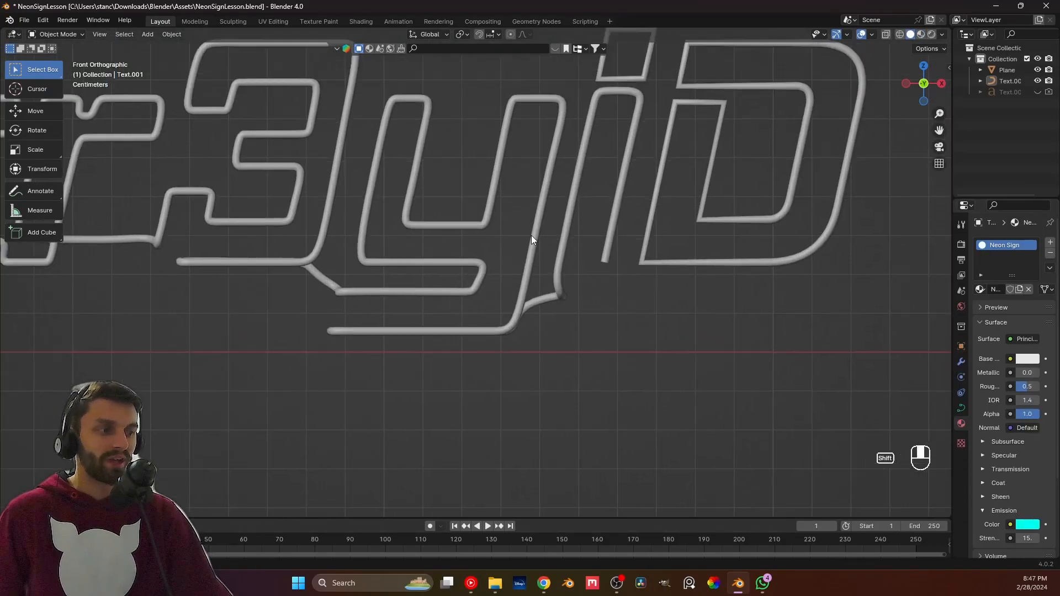
middle_click_drag(562, 230, 391, 292, "shift")
left_click(380, 280)
scroll(441, 380, "up", 4)
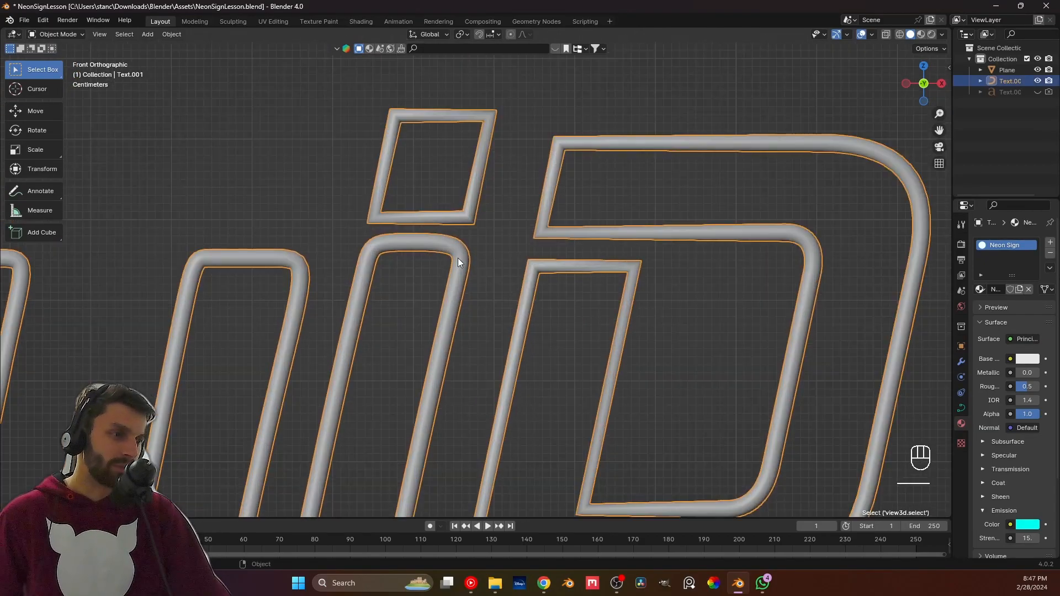
key("Tab")
Set the lower-left corner point of the i's dot to Aligned handles.
left_click(385, 213)
key("v")
left_click(384, 224)
scroll(287, 254, "up", 2)
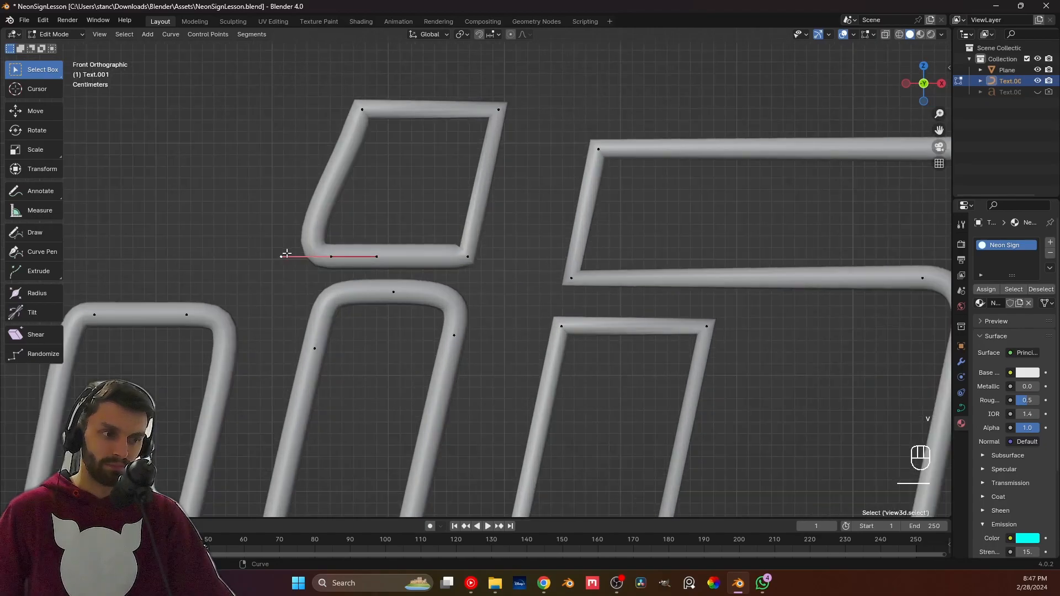
Shorten the outer handle of the i dot's lower-left corner point along the global X axis.
key("g")
key("x")
left_click(317, 254)
left_click(379, 256)
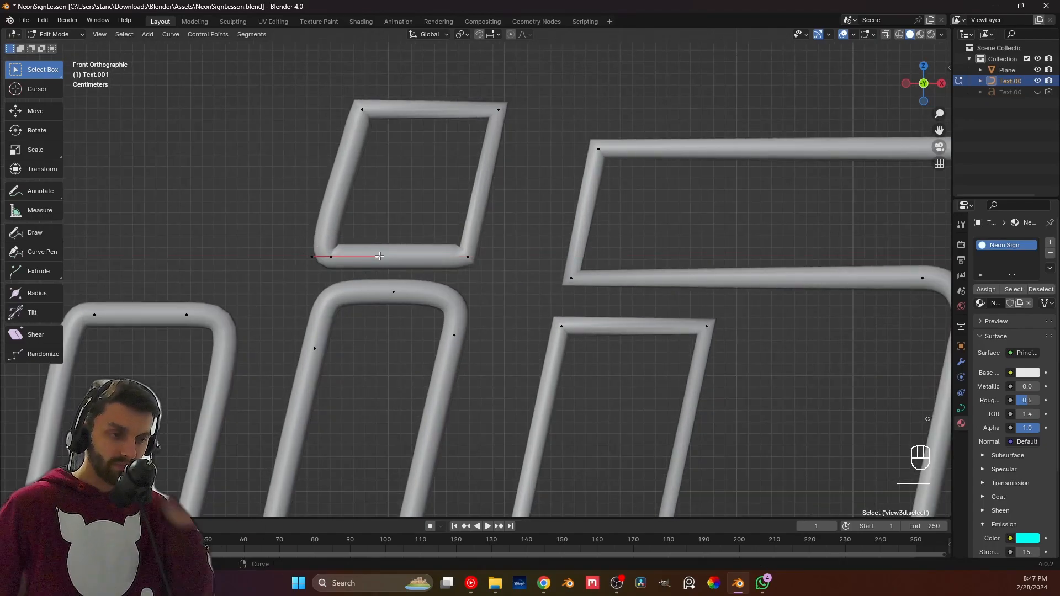
Move the i dot's lower-left corner point inward along global X, then extend its outer handle outward along X.
left_click(336, 256)
key("g")
key("x")
left_click(355, 257)
left_click(333, 257)
key("g")
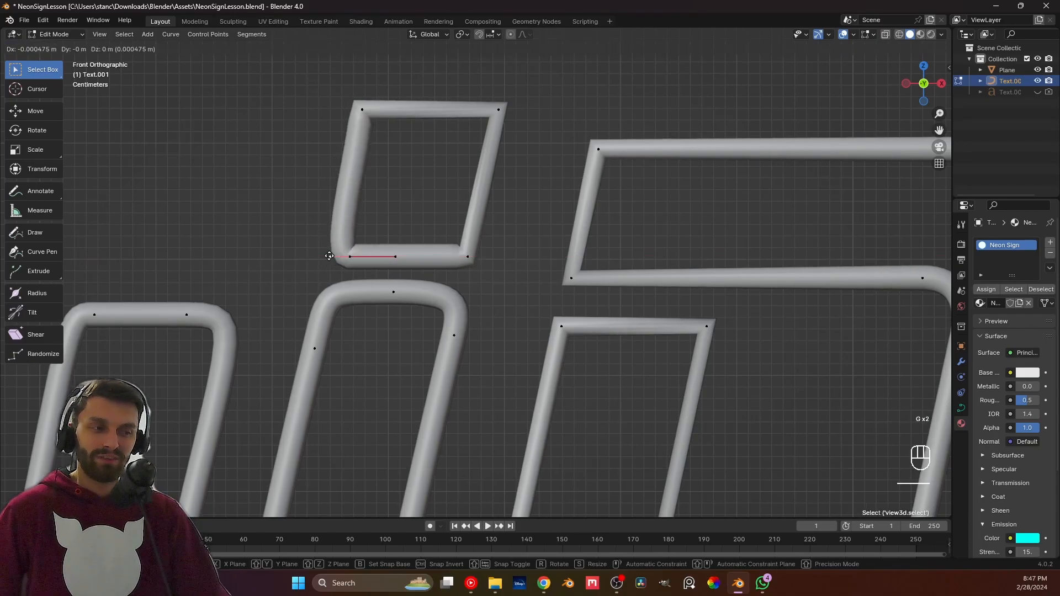
key("x")
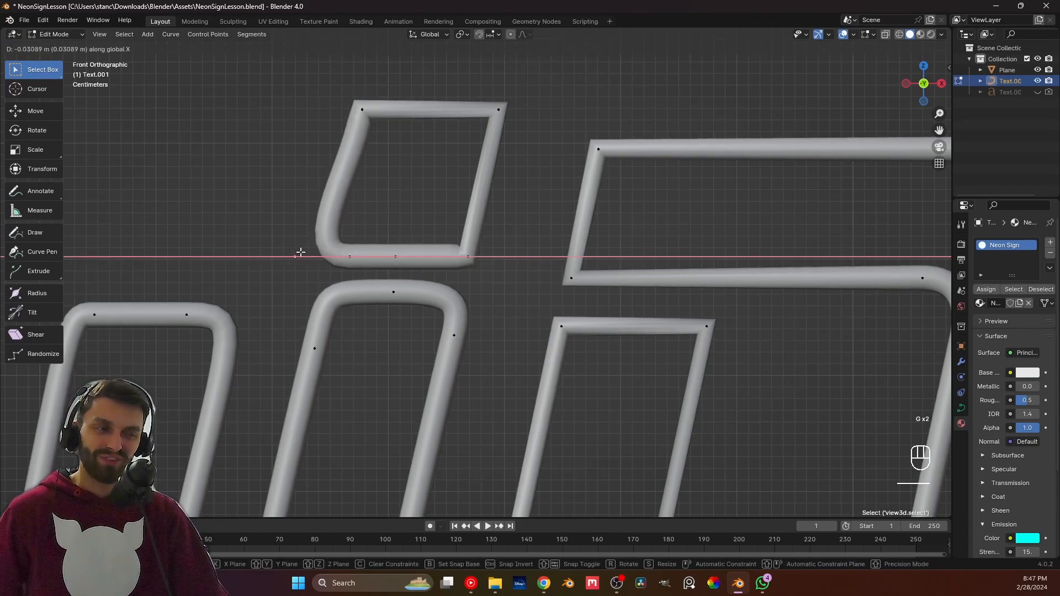
left_click(300, 246)
Set the i dot's upper-left corner point to Aligned handles and reposition its handle along global X and Z until roughly horizontal.
left_click(376, 119)
key("v")
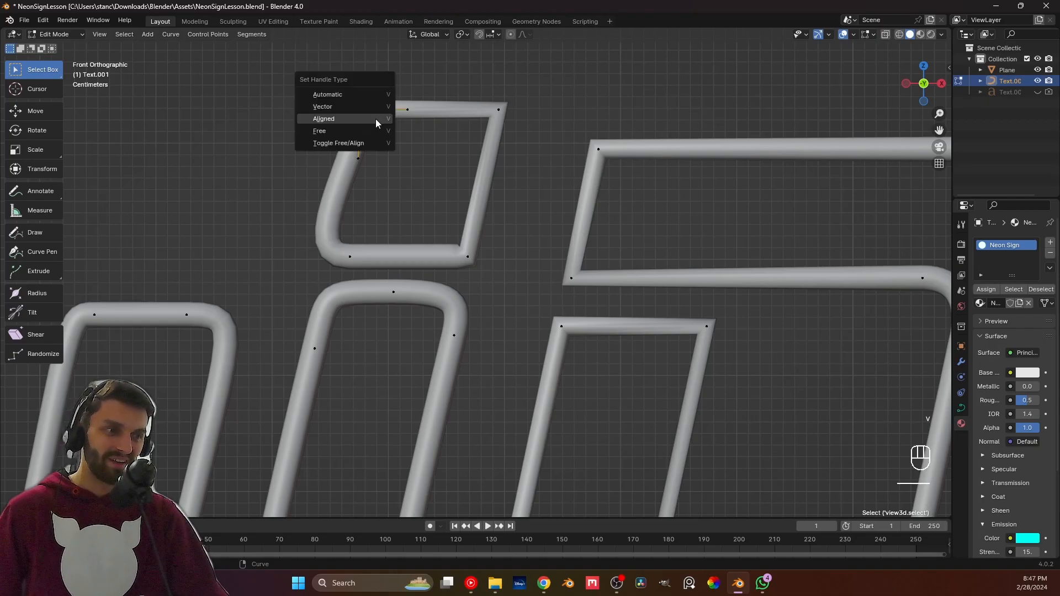
left_click(376, 118)
key("g")
key("x")
left_click(406, 91)
key("g")
key("z")
left_click(410, 132)
Flatten the upper-left corner point and its handles by scaling them to 0 along Z.
left_click_drag(291, 101, 410, 135)
key("s")
key("z")
key("0")
left_click(410, 136)
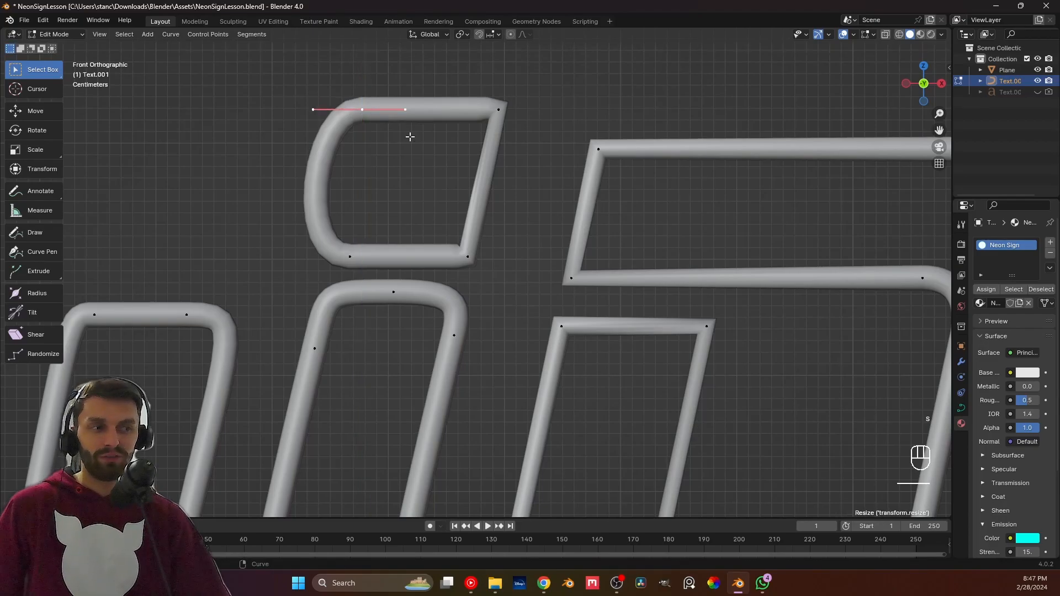
Subdivide the segment between the i dot's two left corner points.
left_click(348, 253)
right_click(311, 174)
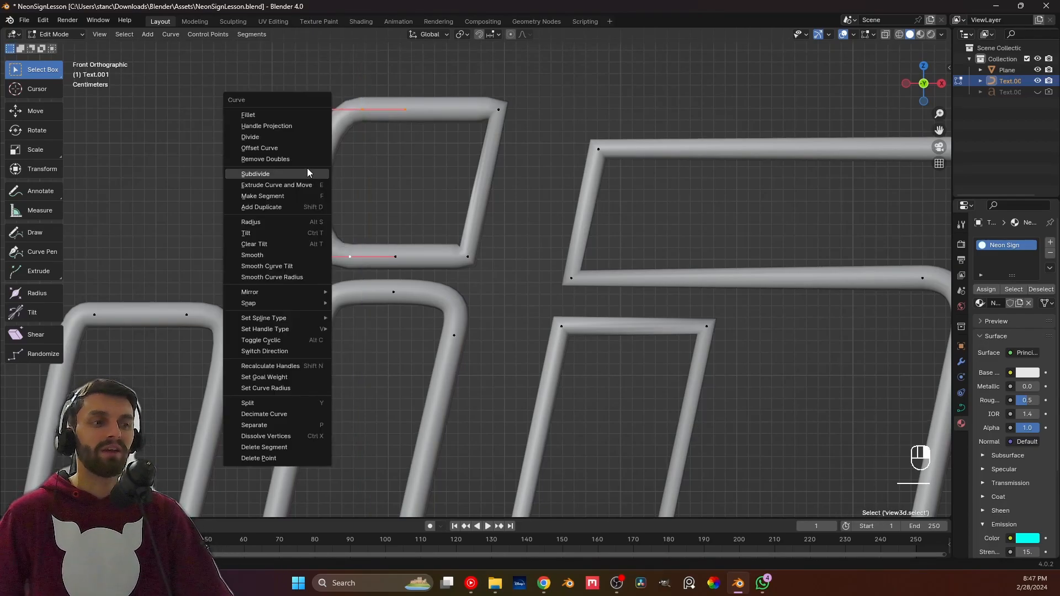
left_click(307, 174)
Stretch the new left-side midpoint's upper and lower handles towards the corners, with movement locked on global Y.
key("g")
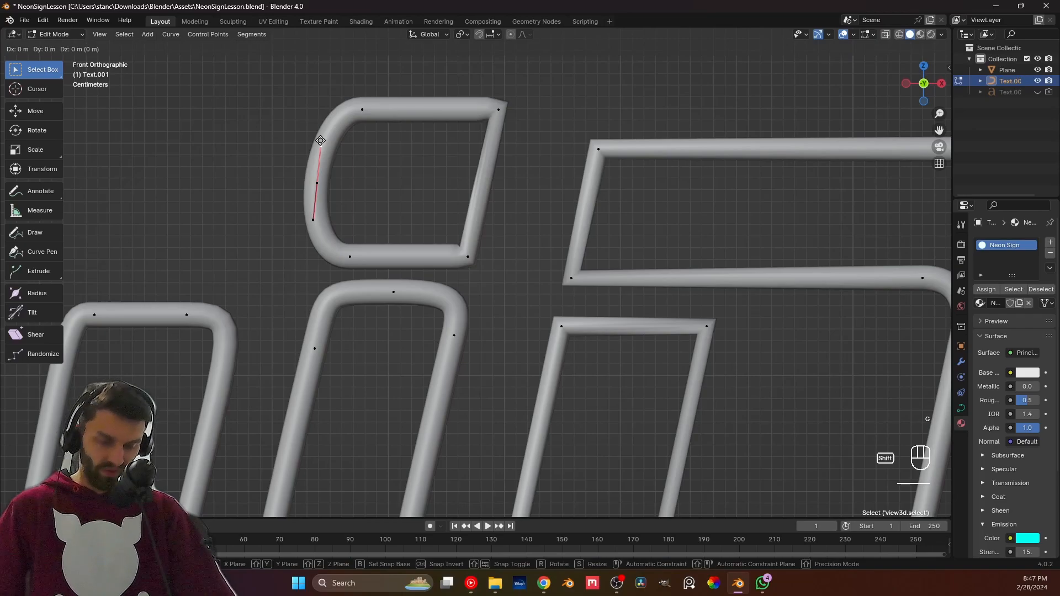
key("shift+y")
left_click(328, 98)
left_click(308, 220)
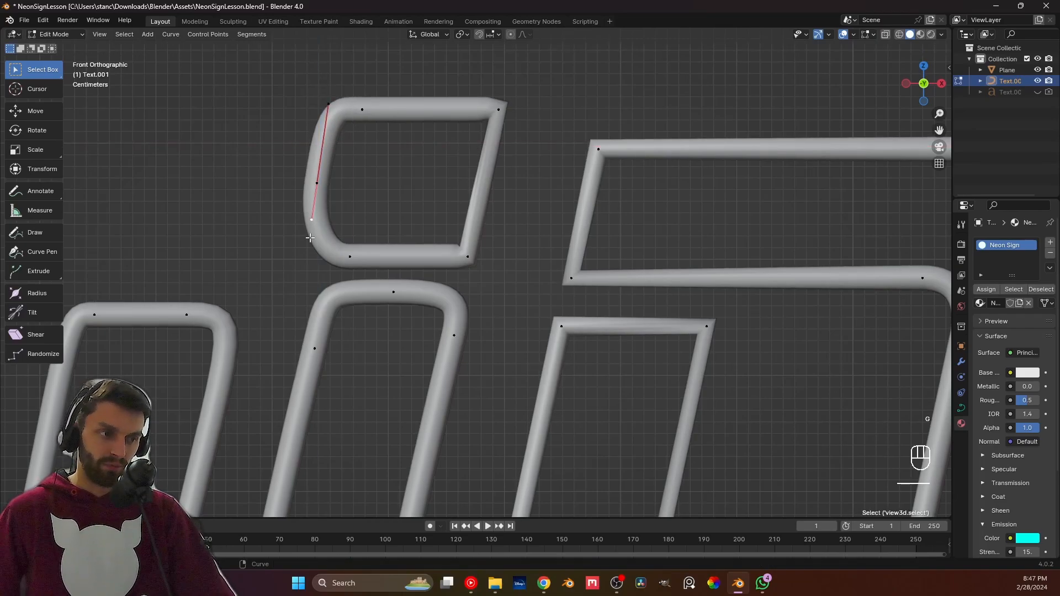
key("g")
key("shift+y")
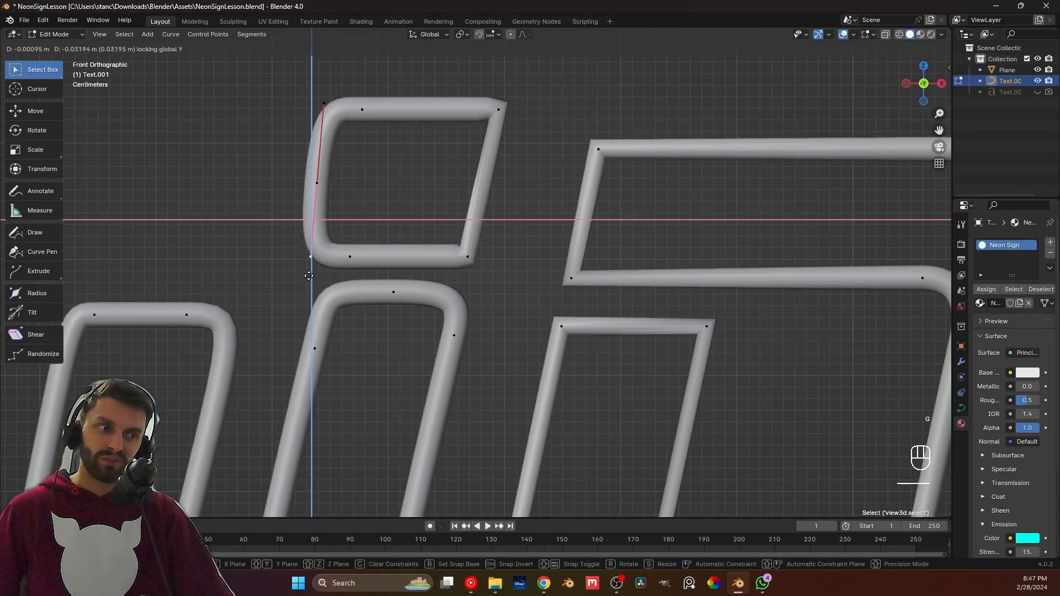
left_click(309, 276)
Adjust the left-side midpoint and its lower handle along global X so the side slants like the original letter.
key("g")
key("x")
left_click(346, 182)
left_click(323, 256)
key("g")
key("x")
left_click(327, 256)
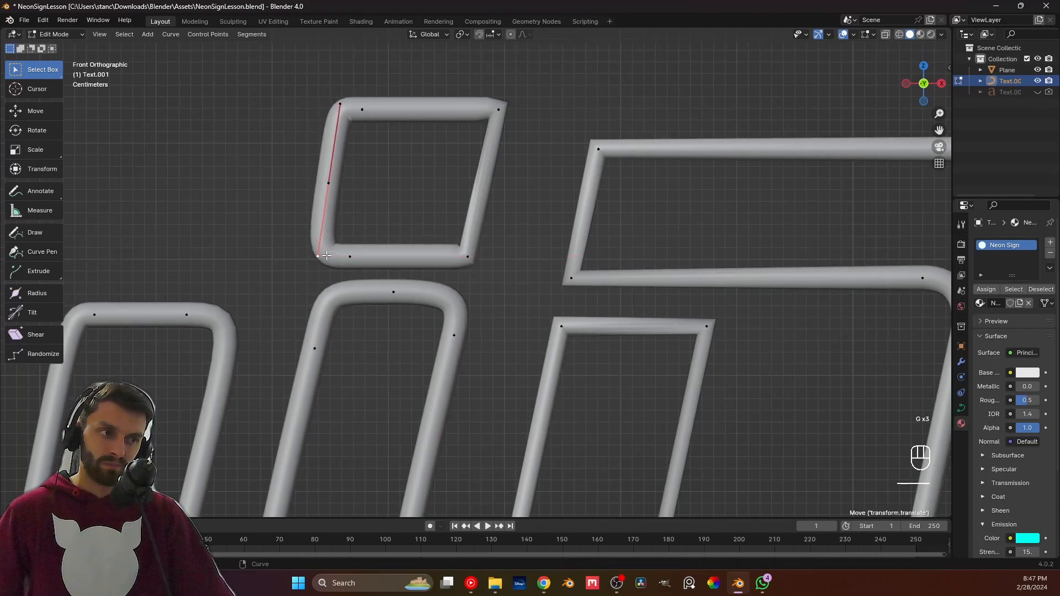
key("g")
key("x")
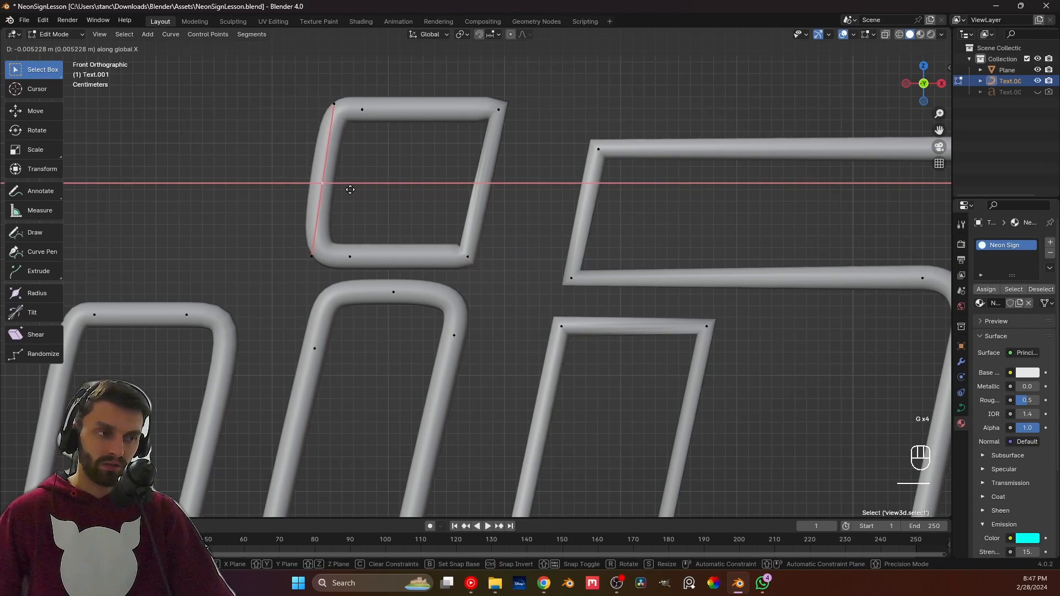
left_click(345, 186)
Fine-tune the upper-left corner's outer handle and the lower-left corner point along global X.
left_click(362, 110)
key("g")
key("x")
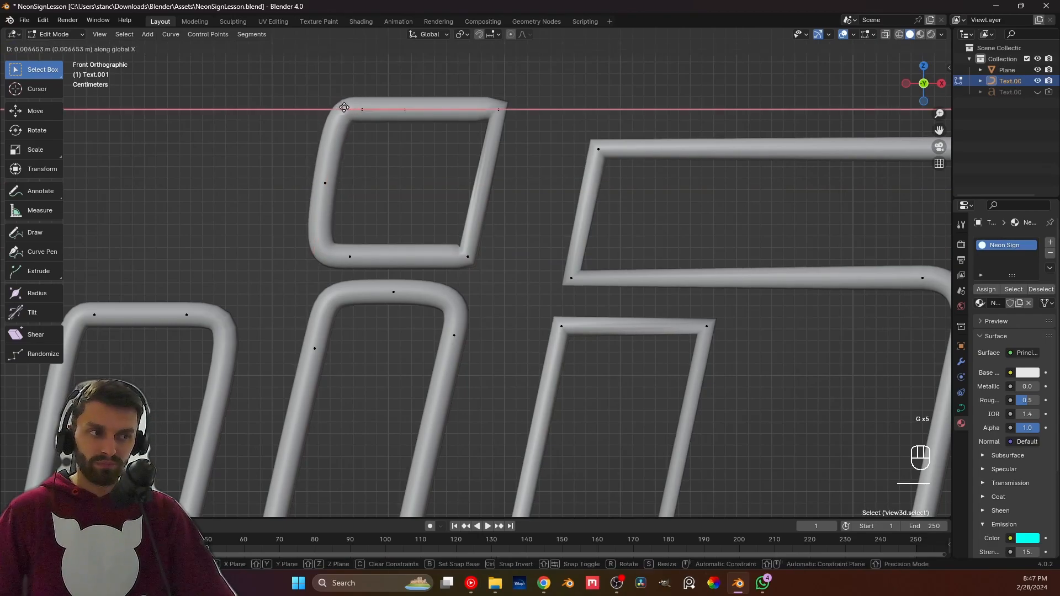
left_click(349, 108)
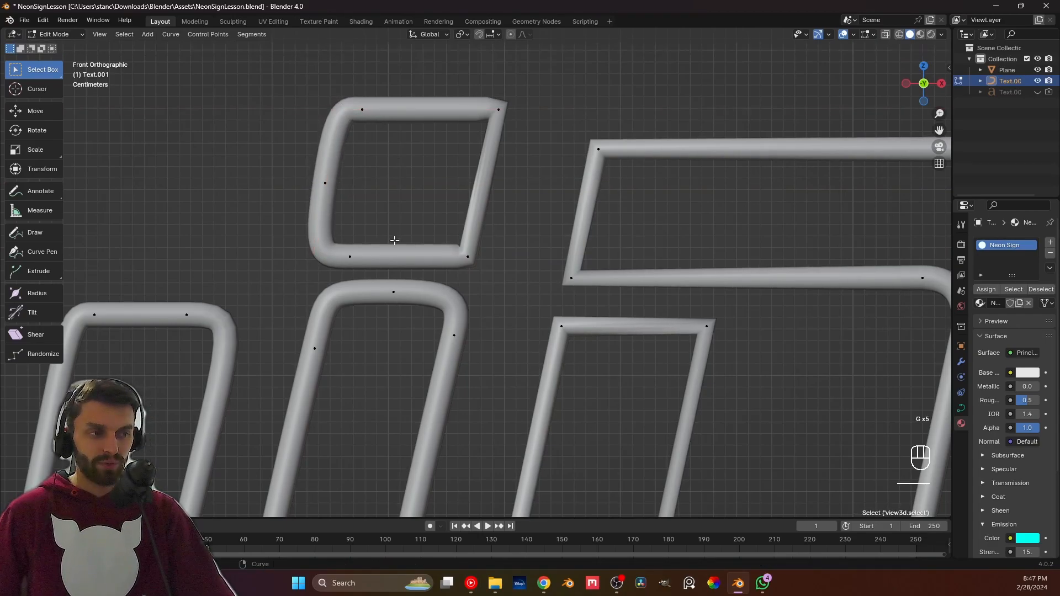
middle_click_drag(360, 250, 356, 229, "shift")
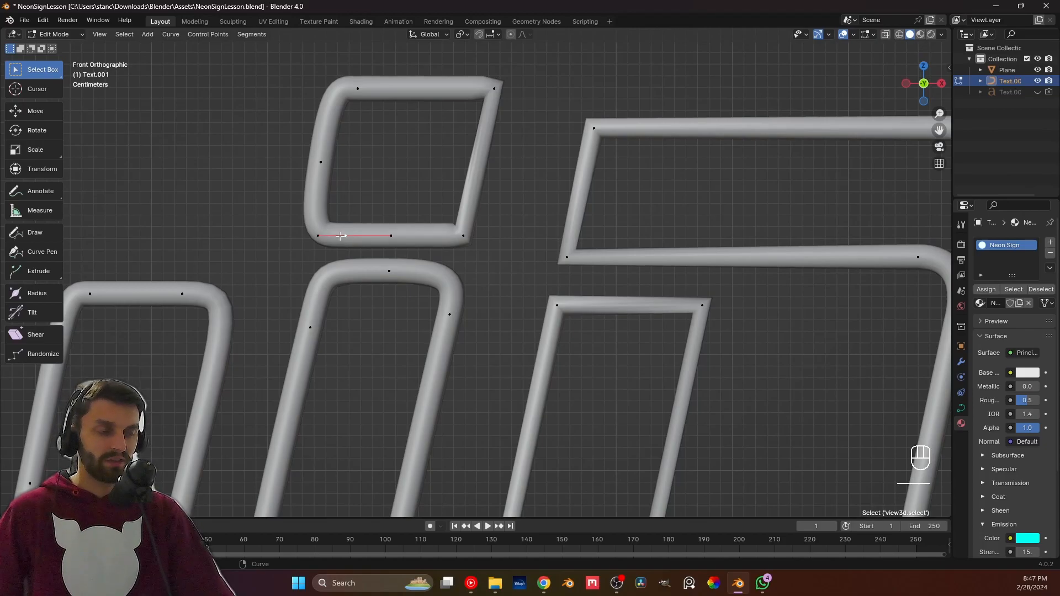
key("g")
key("x")
left_click(333, 238)
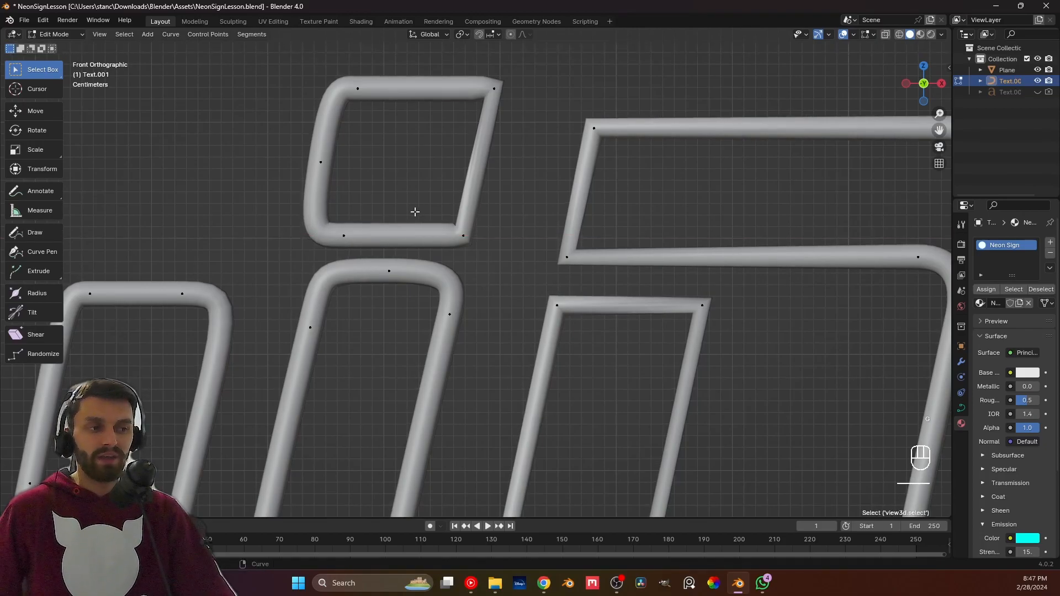
Move all the points on the left side of the i dot about 0.01 m inward along global X.
key("Tab")
scroll(489, 164, "down", 2)
scroll(426, 202, "down", 1)
key("Tab")
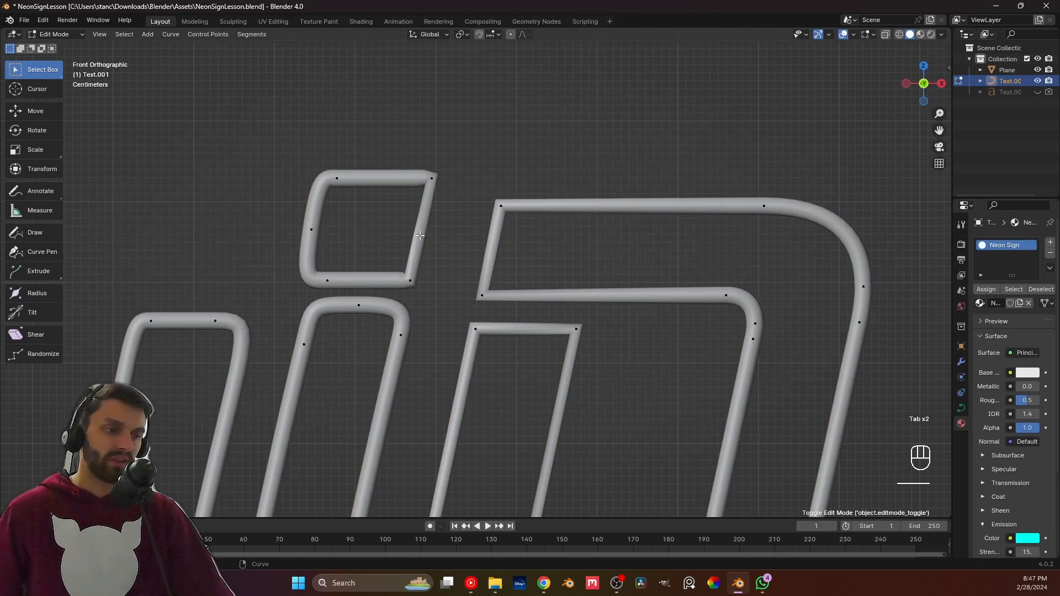
scroll(423, 239, "up", 3)
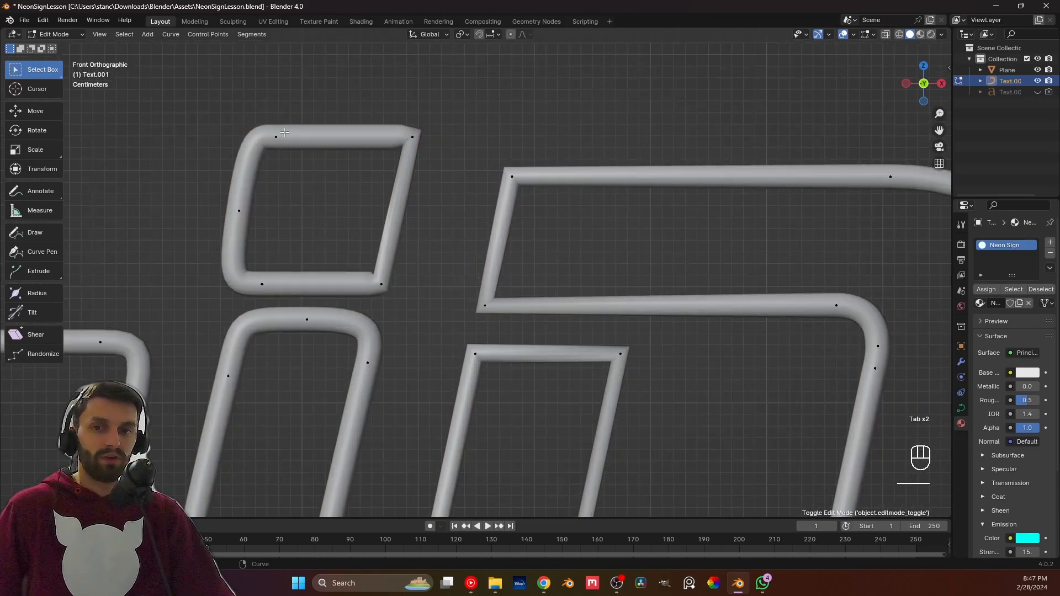
left_click_drag(191, 110, 295, 290)
key("g")
key("x")
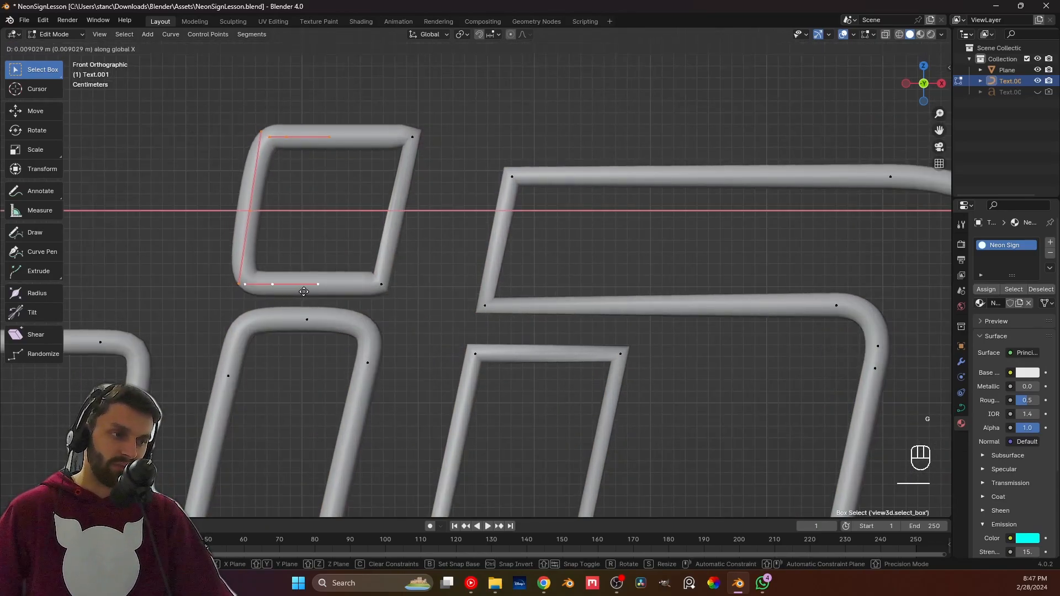
left_click(306, 293)
Set the i dot's upper-right and lower-right corner points to Aligned handles.
left_click(399, 216)
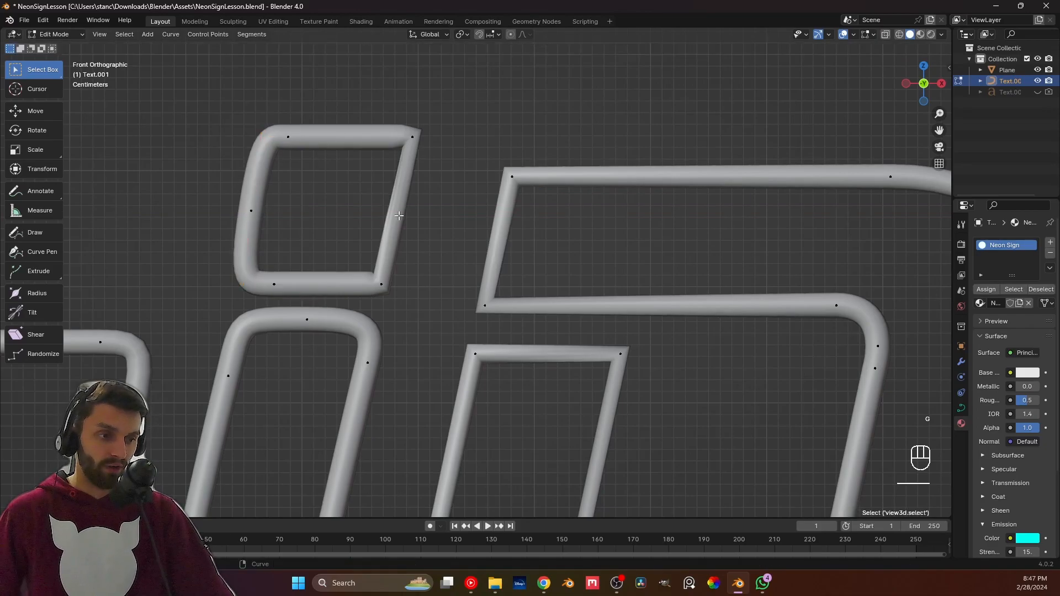
key("v")
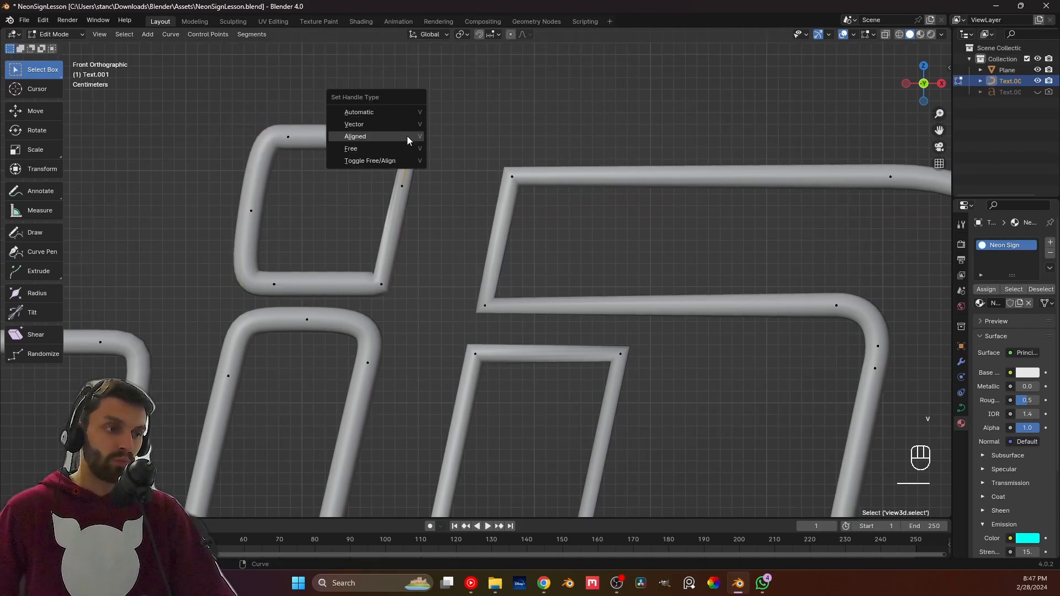
left_click(409, 139)
left_click(391, 295)
key("v")
left_click(393, 299)
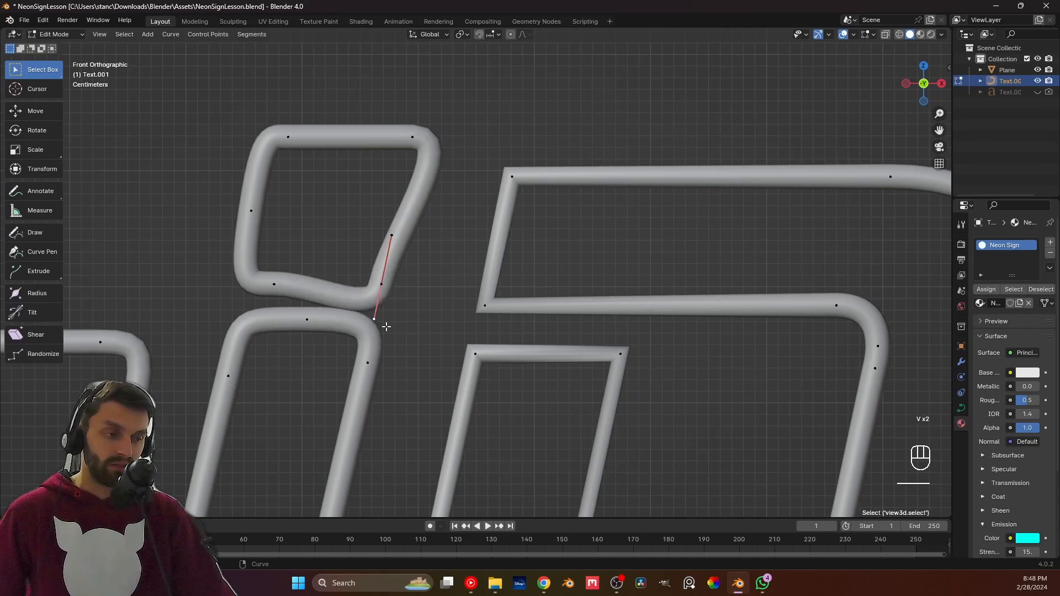
Bring the lower-right corner point's handles to horizontal along the bottom edge and shorten its outer handle.
key("g")
key("g")
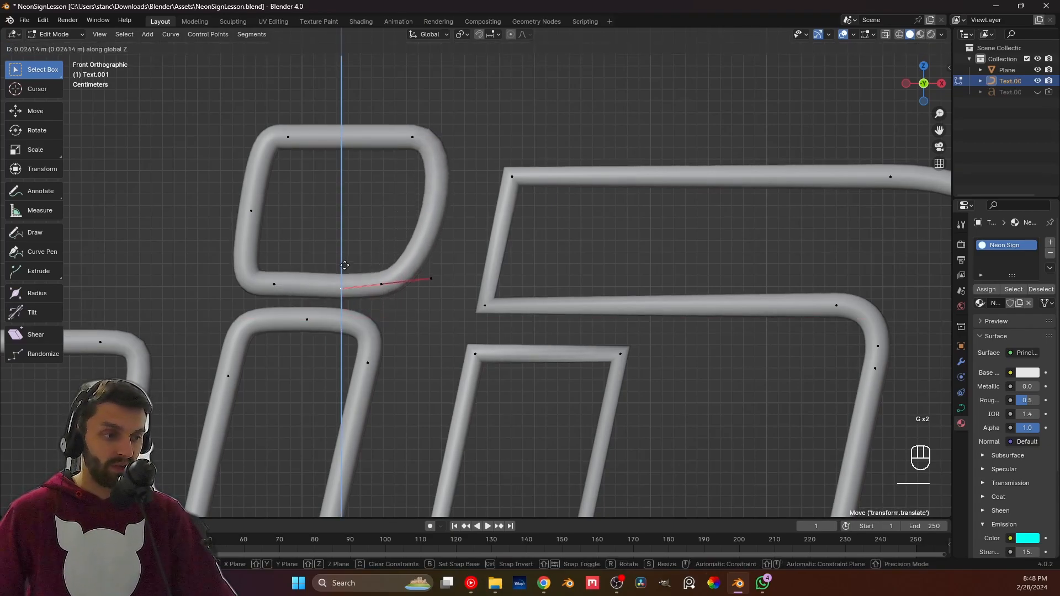
right_click(349, 270)
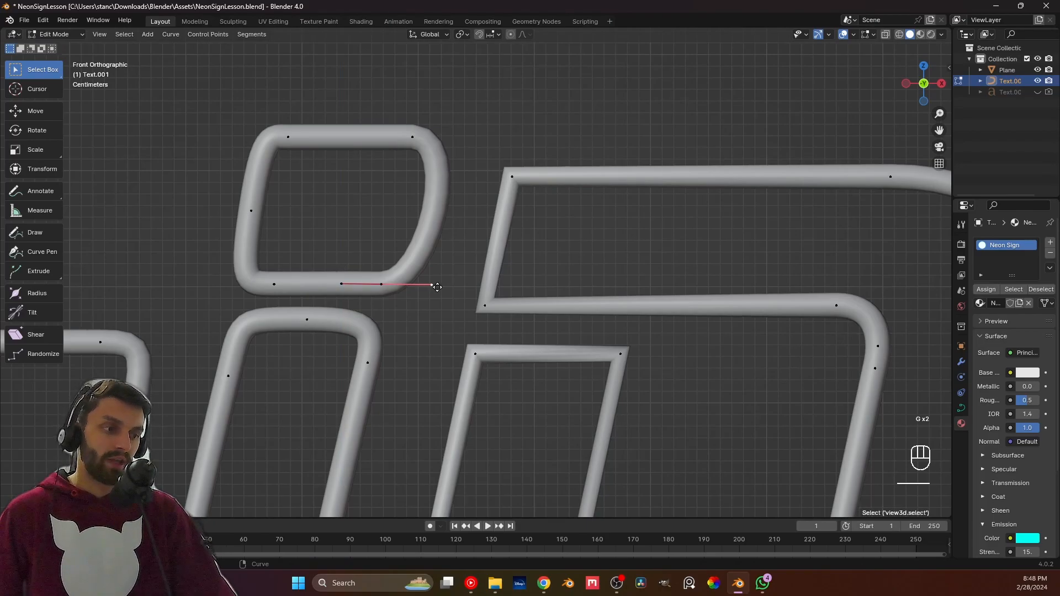
key("g")
left_click(411, 287)
Flatten the lower-right and upper-right corner points with their handles, scaling each set to 0 along Z.
left_click_drag(314, 262, 420, 297)
key("s")
key("z")
key("0")
left_click(451, 294)
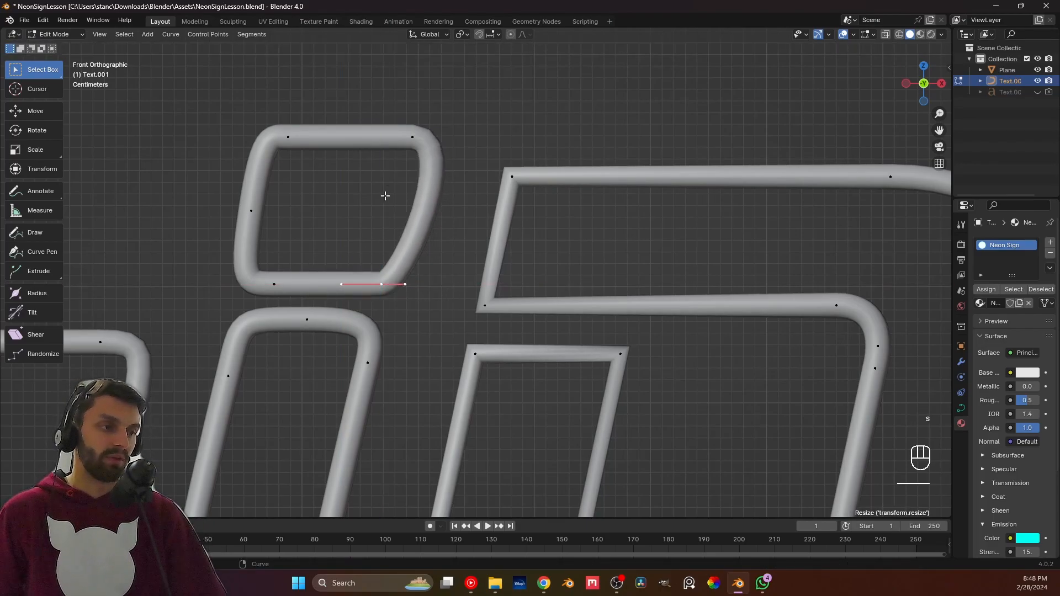
left_click_drag(365, 131, 488, 152)
key("s")
key("z")
key("0")
left_click(488, 152)
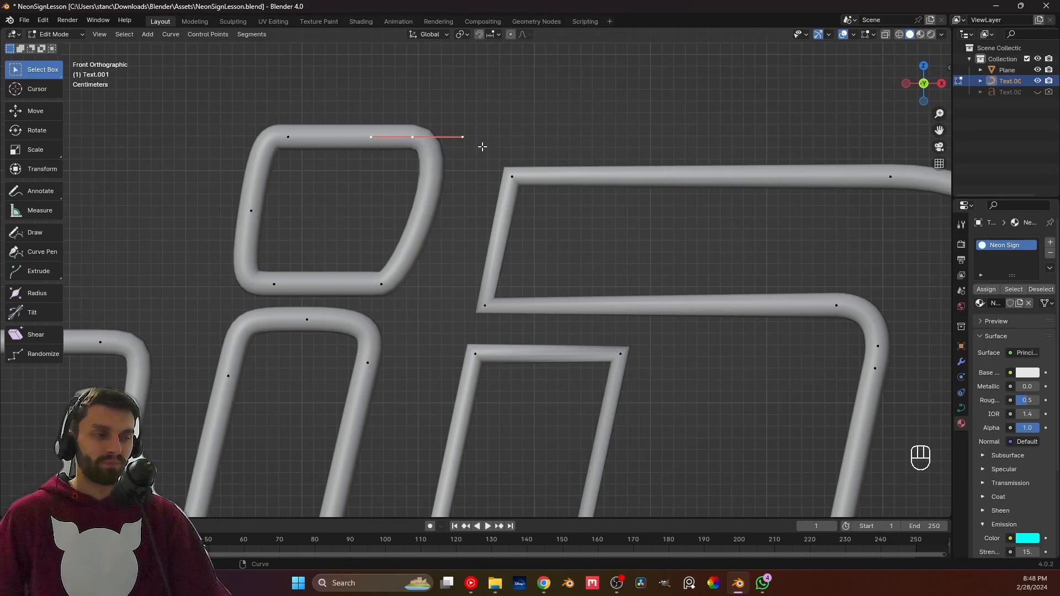
Subdivide the segment between the i dot's two right corner points.
left_click(402, 287, "shift")
right_click(402, 288)
left_click(424, 209)
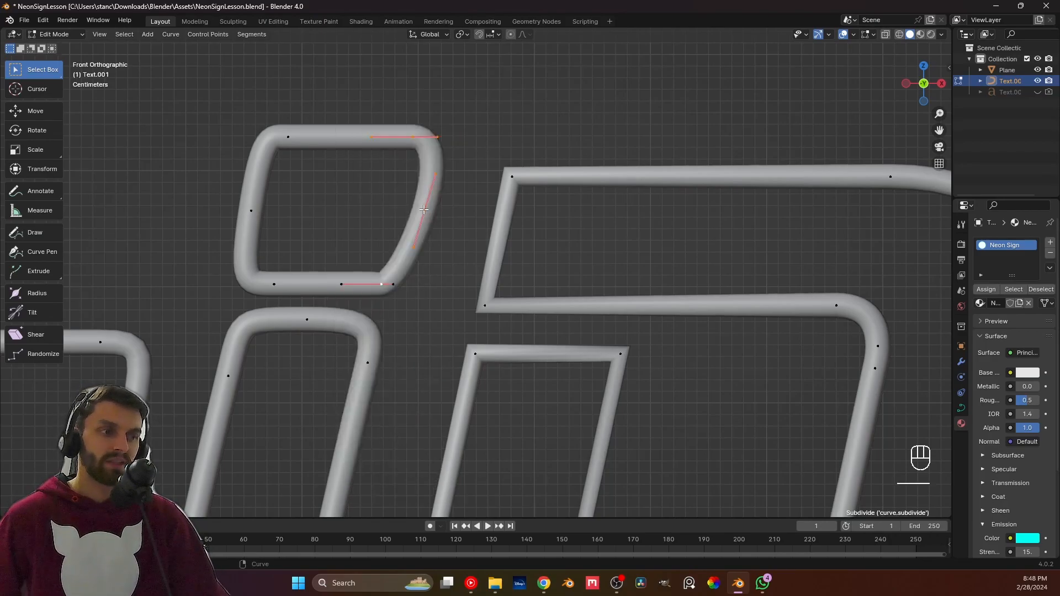
Shorten the upper-right corner point's outer handle along global X.
left_click(441, 136)
key("g")
key("x")
left_click(433, 134)
left_click(426, 132)
key("g")
key("x")
left_click(423, 132)
Move the i dot's upper-right and lower-right corner points slightly inward along global X.
key("g")
key("x")
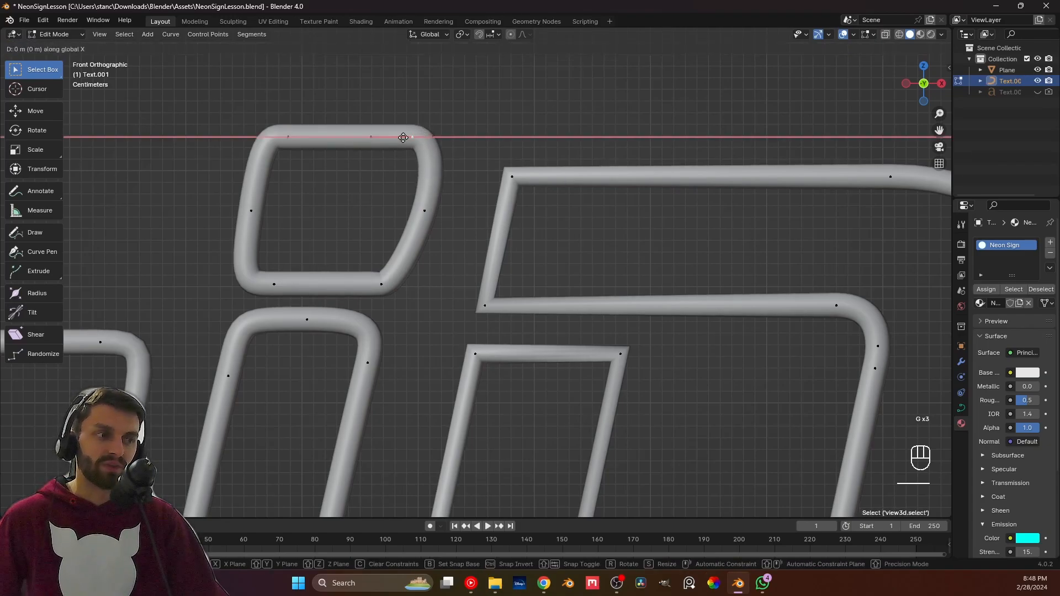
left_click(410, 142)
key("g")
key("x")
left_click(368, 287)
Stretch the right-side midpoint's upper and lower handles towards the corners, with movement locked on global Y.
key("g")
key("shift+y")
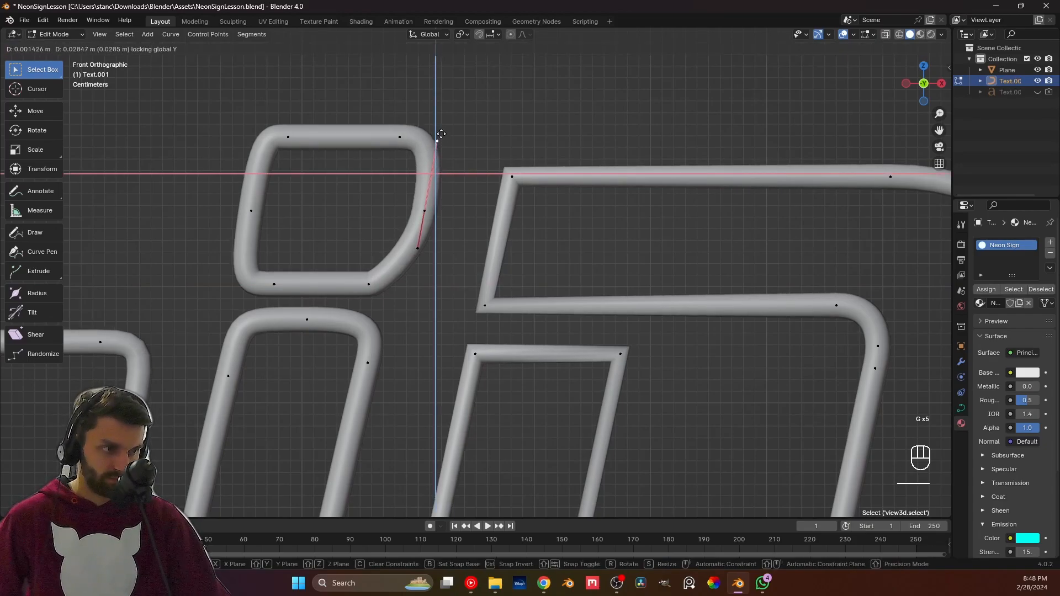
left_click(442, 135)
key("g")
key("shift+y")
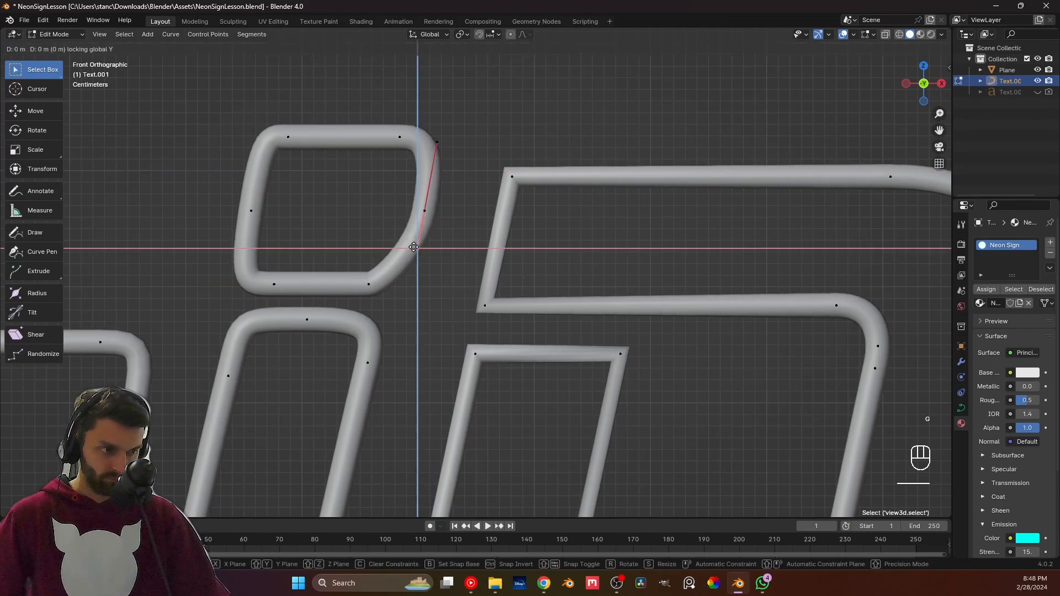
left_click(409, 291)
Move the right-side midpoint about 0.01 m inward along global X and raise its lower handle slightly with Y locked.
key("x")
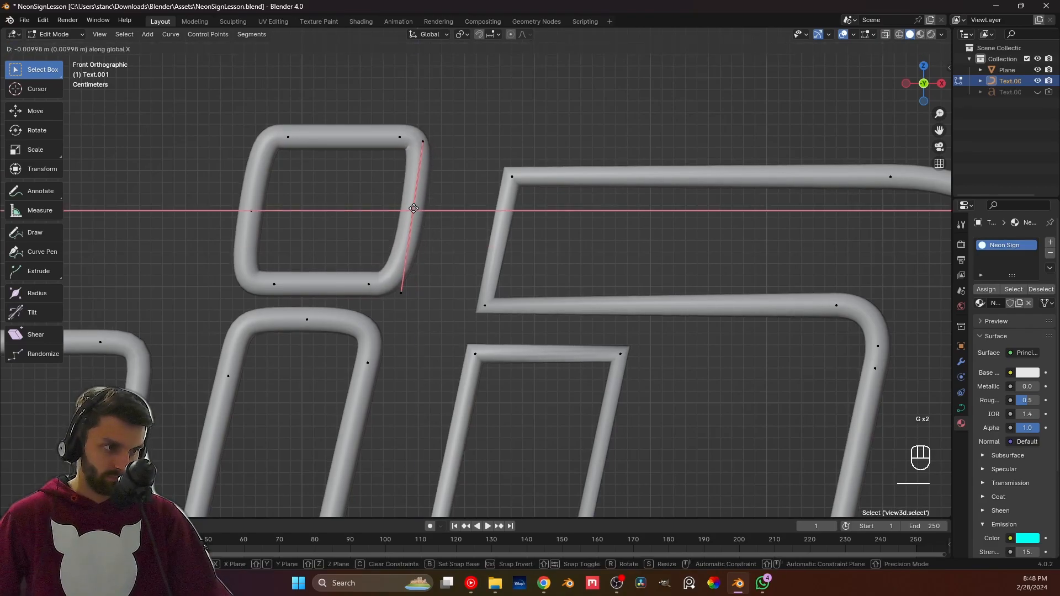
left_click(414, 208)
left_click(412, 290)
key("g")
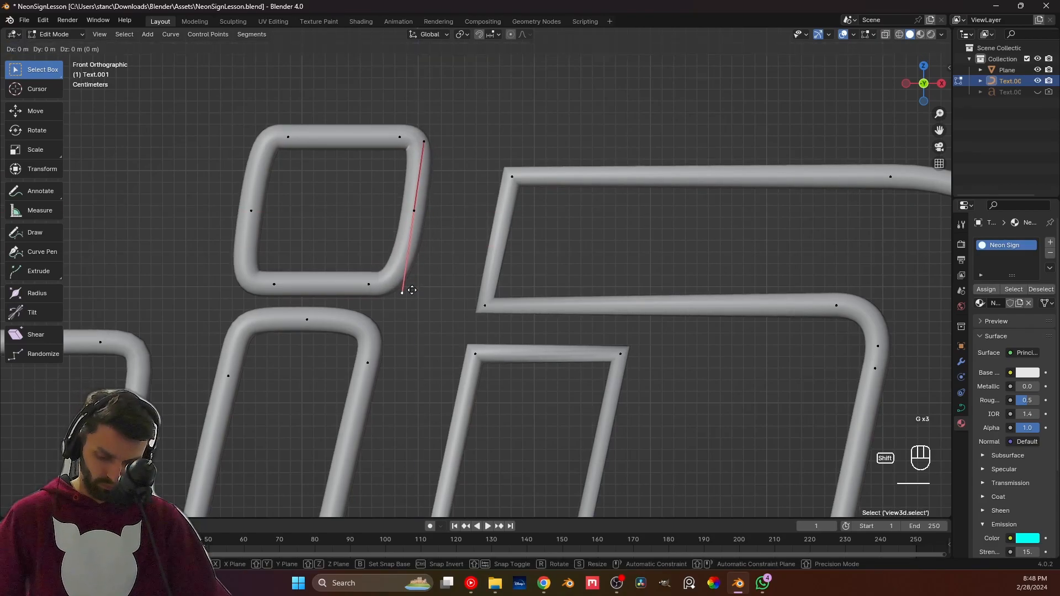
key("shift+y")
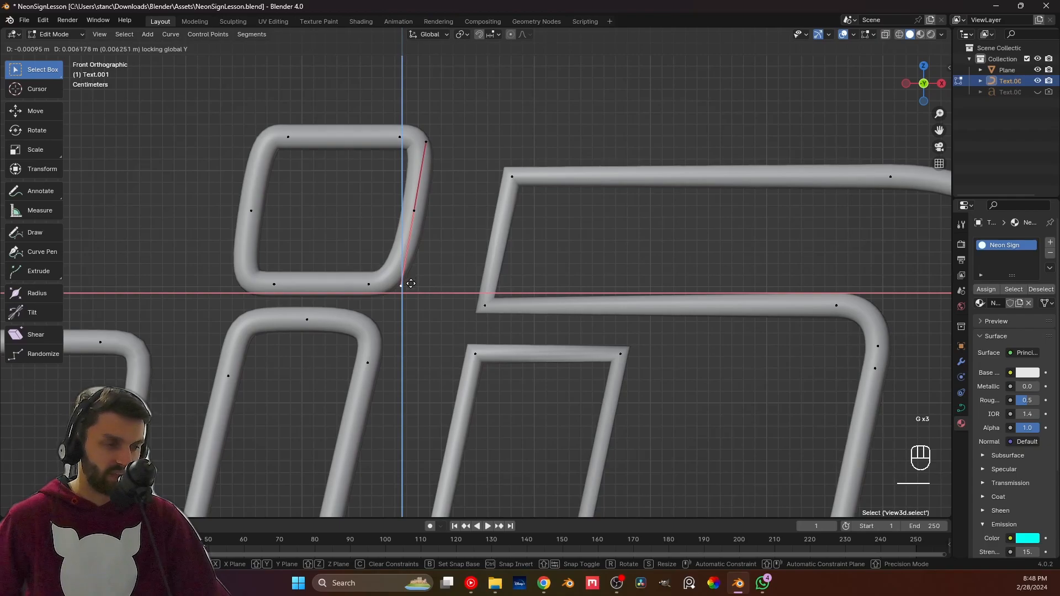
left_click(410, 285)
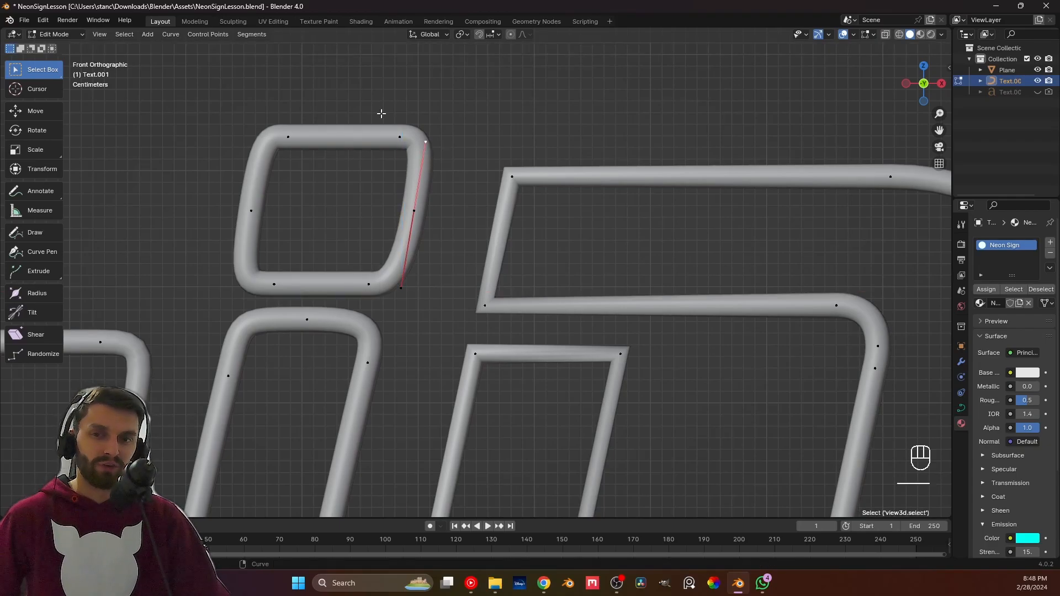
Fine-tune the upper-right corner point and its outer handle along global X.
left_click(413, 137)
key("g")
key("x")
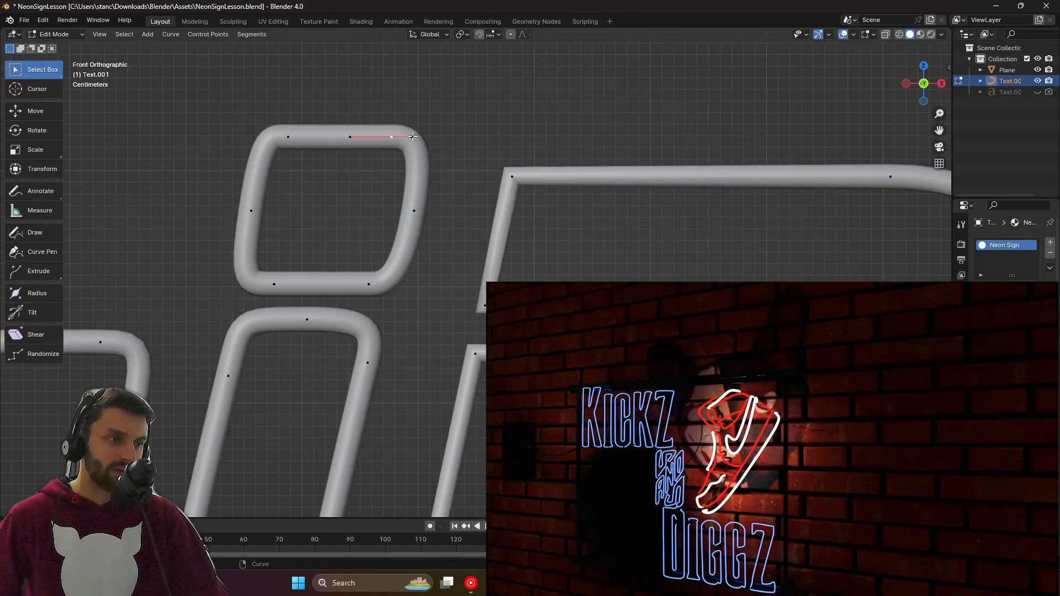
left_click(417, 136)
left_click(420, 137)
key("g")
key("x")
left_click(410, 137)
Nudge the right-side midpoint slightly outward along global X.
left_click(412, 212)
key("g")
key("x")
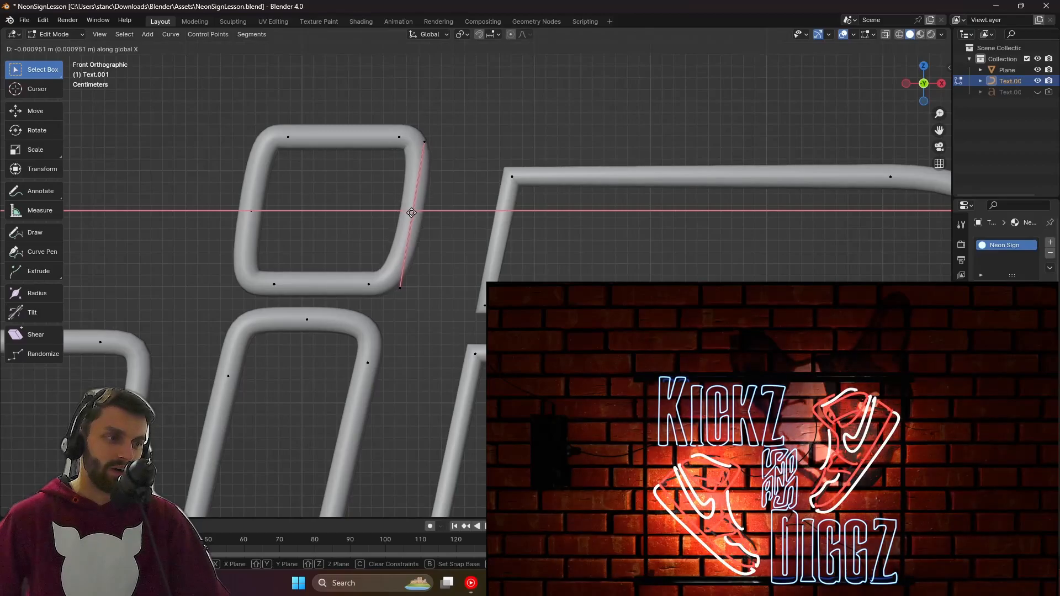
left_click(414, 213)
Fine-tune the lower-right corner point of the i's dot and its handle along global X.
left_click(404, 287)
key("g")
key("x")
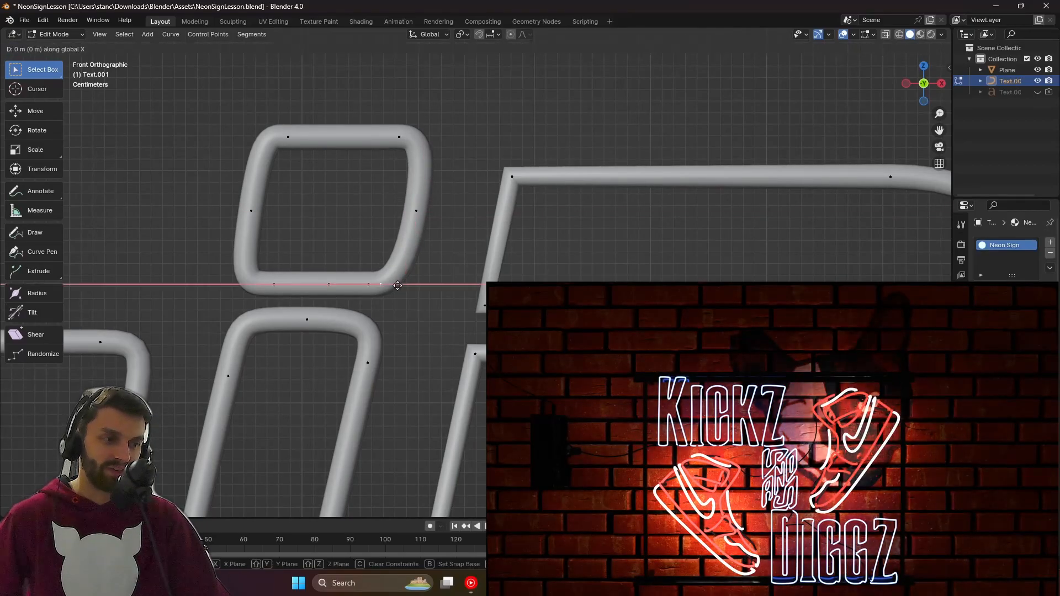
left_click(410, 285)
left_click(374, 278)
key("g")
key("x")
left_click(386, 278)
key("g")
key("x")
left_click(402, 284)
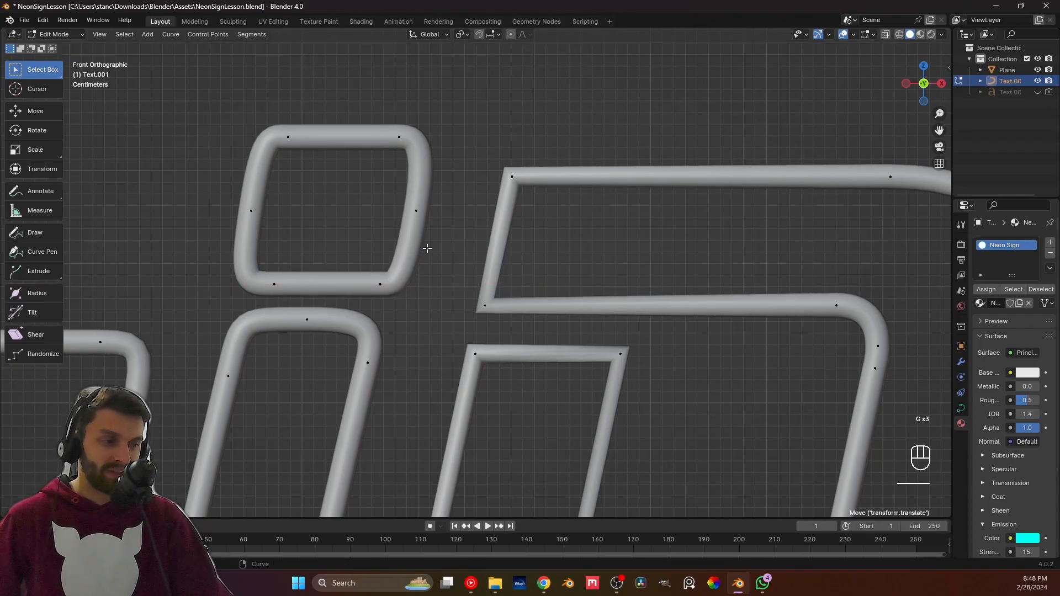
Leave curve editing, deselect the sign and save the file.
key("Tab")
scroll(427, 250, "down", 6)
left_click(466, 169)
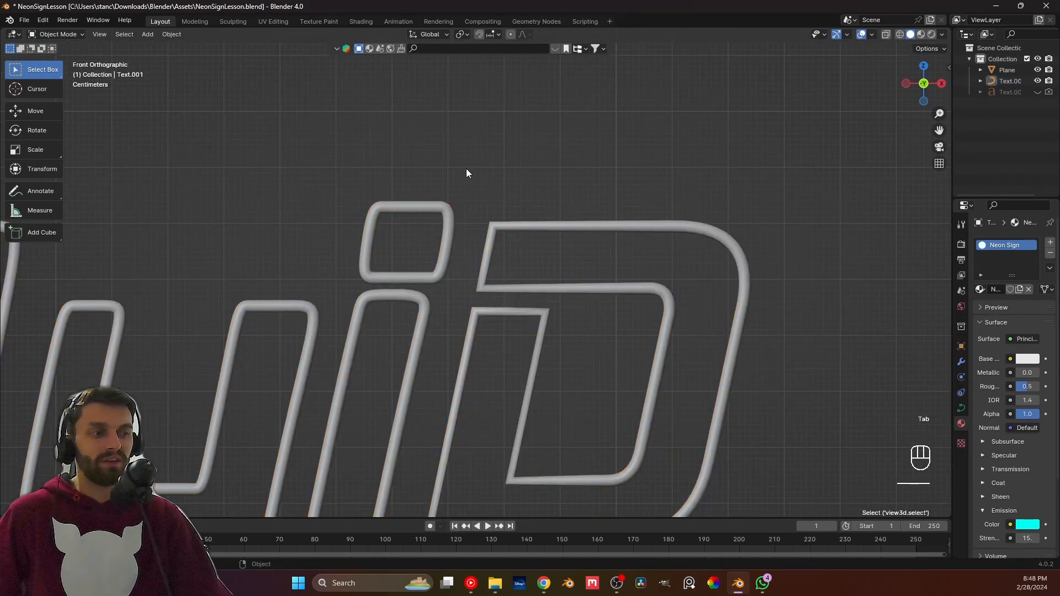
key("ctrl+s")
Shift the whole right side of the i's dot slightly inward along global X, then leave curve editing and save the file.
scroll(467, 185, "down", 4)
middle_click_drag(463, 247, 484, 197, "shift")
scroll(485, 188, "up", 5)
key("Tab")
middle_click_drag(491, 145, 470, 233, "shift")
scroll(469, 233, "up", 2)
left_click_drag(482, 209, 499, 247)
key("g")
key("x")
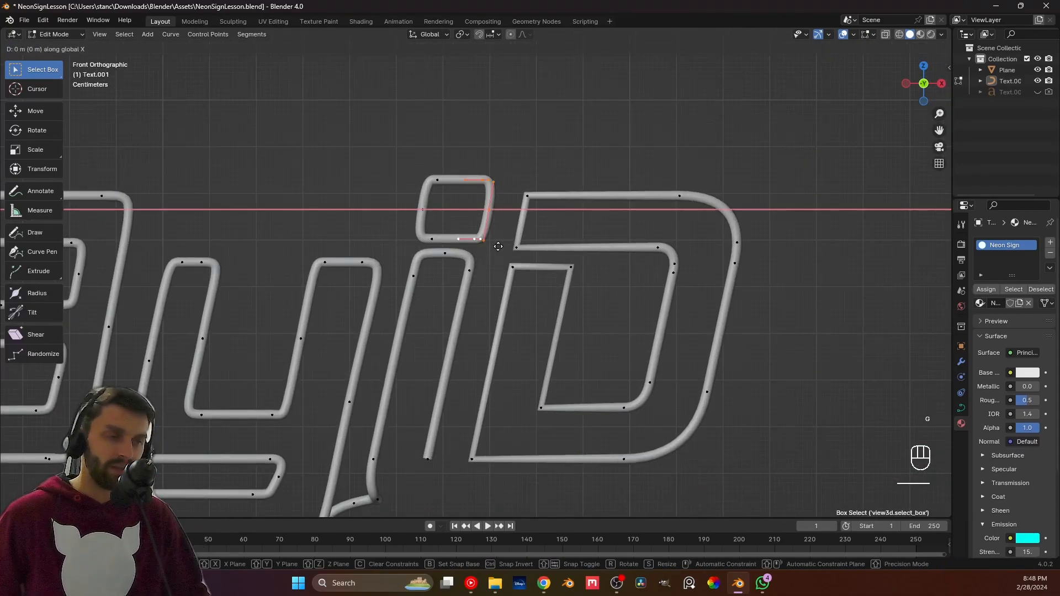
left_click(490, 247)
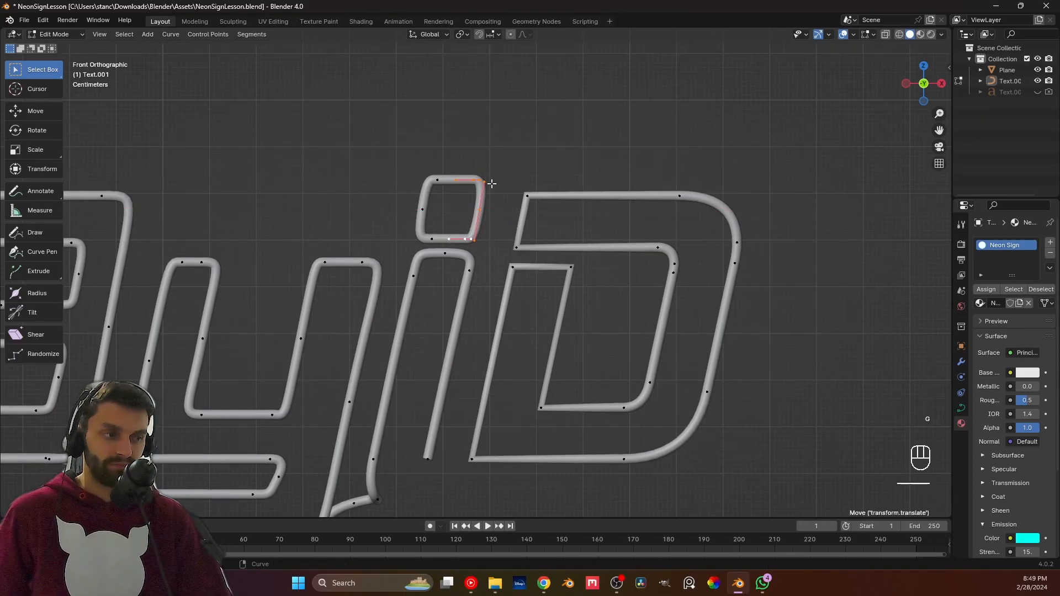
key("Tab")
scroll(486, 188, "down", 2)
key("ctrl+s")
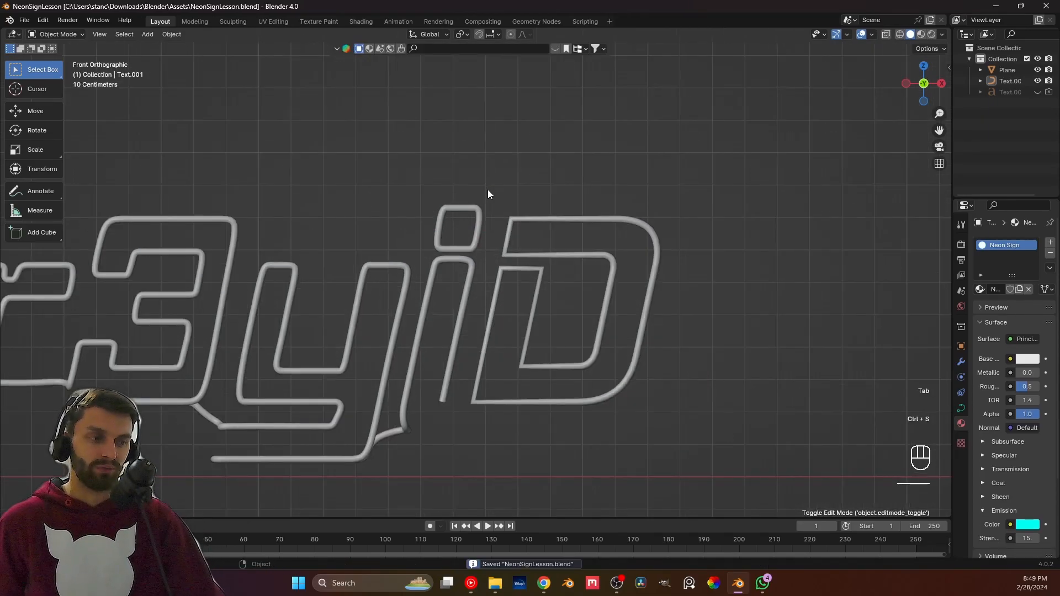
In front view, delete the segment joining the D's two upper-left corner points and give those points aligned handles.
scroll(494, 187, "down", 3)
middle_click_drag(488, 286, 475, 381, "shift")
scroll(473, 244, "up", 4)
scroll(402, 220, "up", 3)
middle_click_drag(404, 212, 442, 250, "shift")
scroll(419, 302, "up", 3)
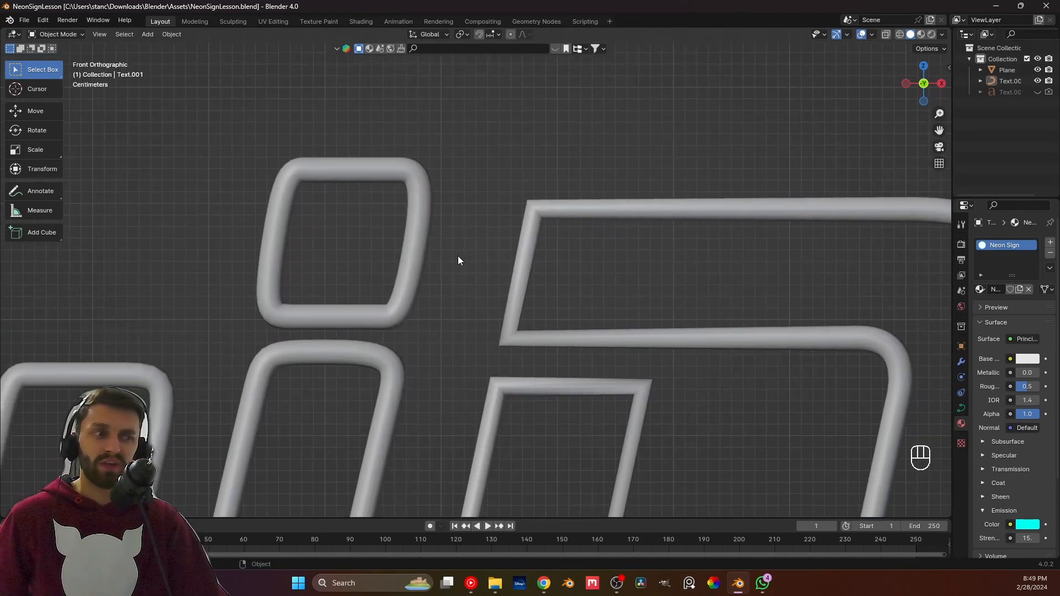
left_click(535, 286)
middle_click_drag(536, 286, 500, 260)
key("Tab")
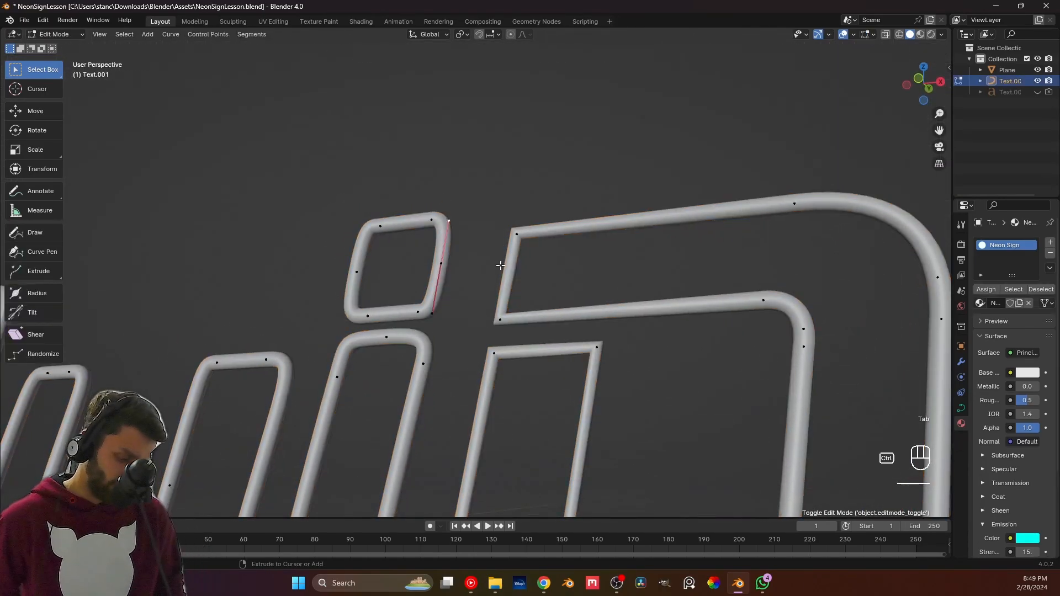
key("KP_1")
left_click(506, 294, "shift")
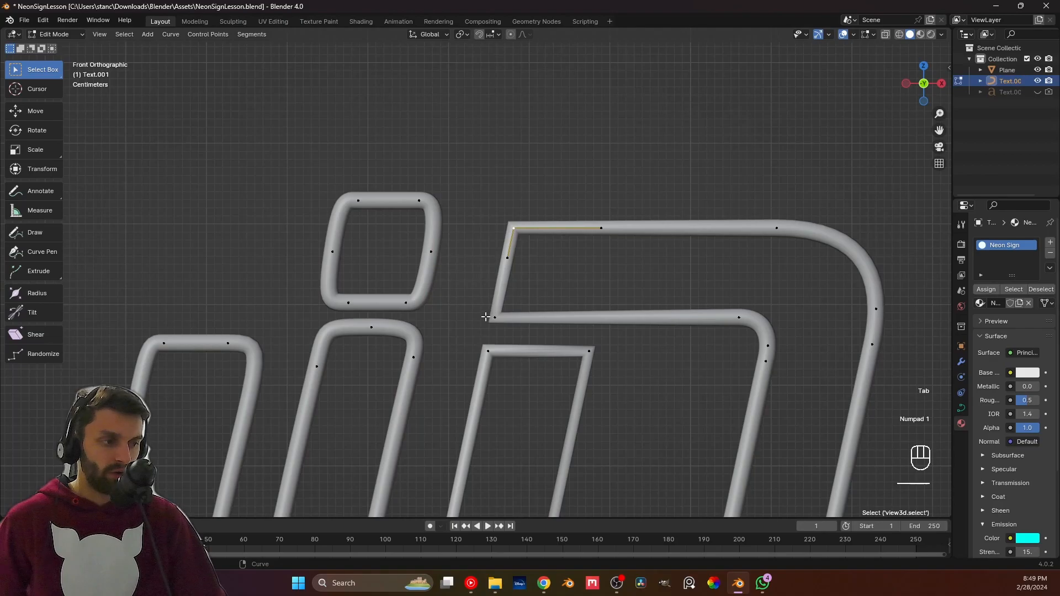
left_click(495, 318)
key("x")
left_click(538, 264)
left_click(510, 246, "shift")
key("v")
left_click(519, 249)
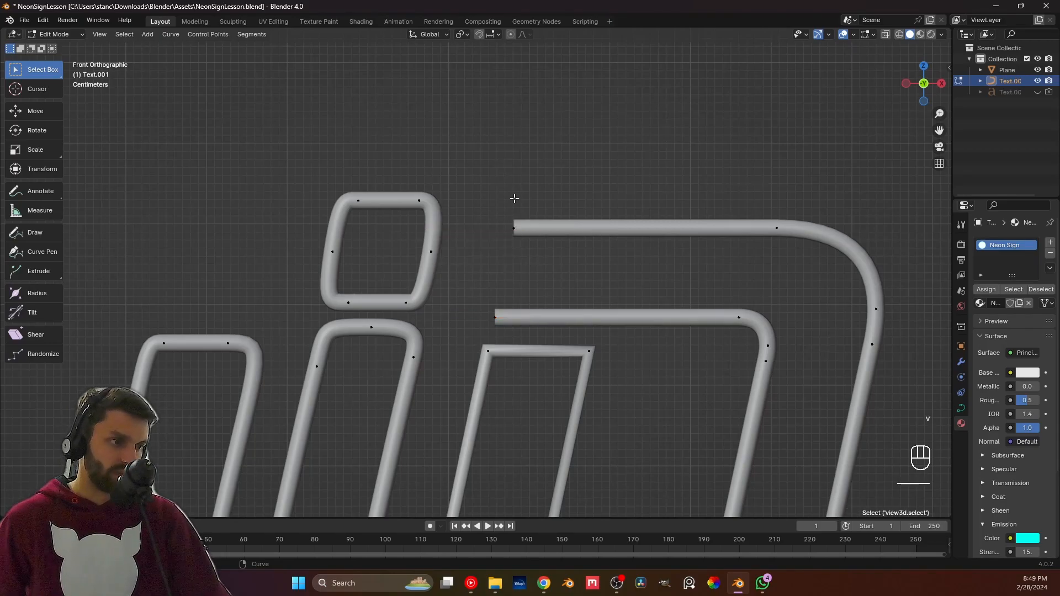
Delete the right-side midpoint of the i's dot and remove the segment between its two right corner points.
key("x")
left_click(432, 240)
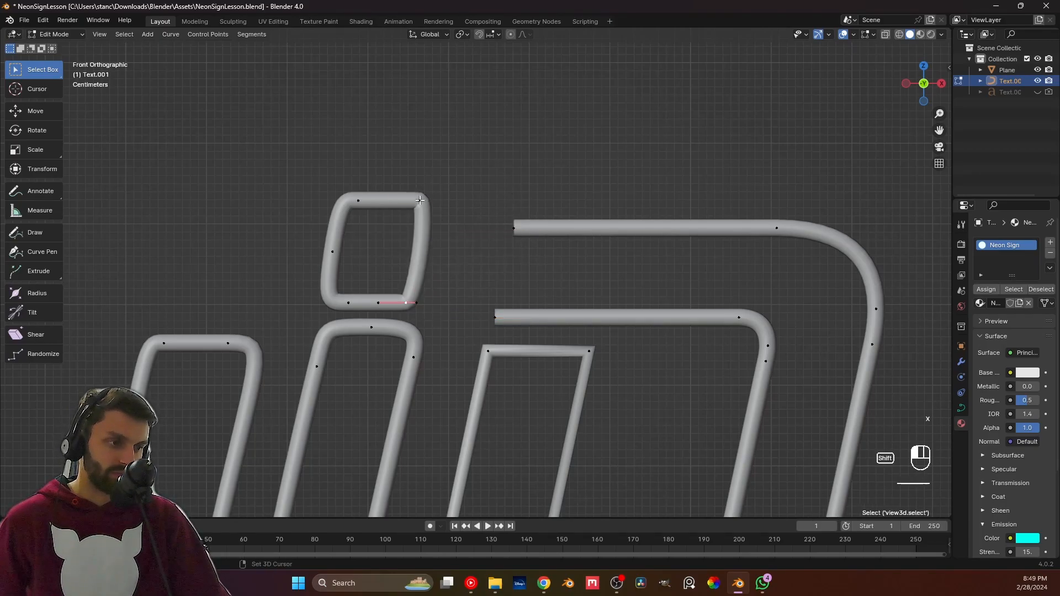
key("x")
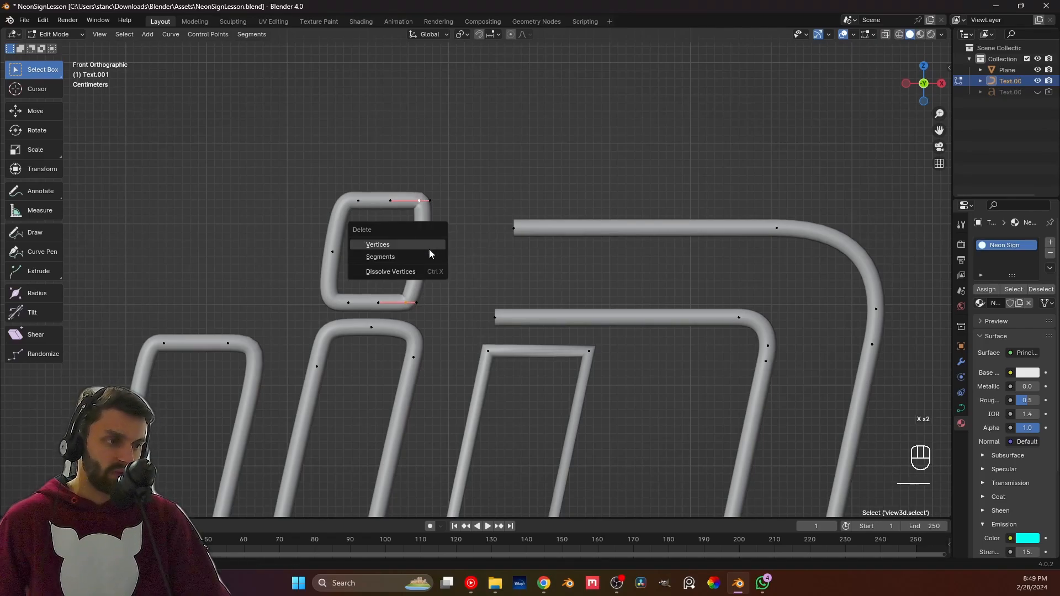
left_click(429, 249)
key("ctrl+z")
key("x")
left_click(430, 261)
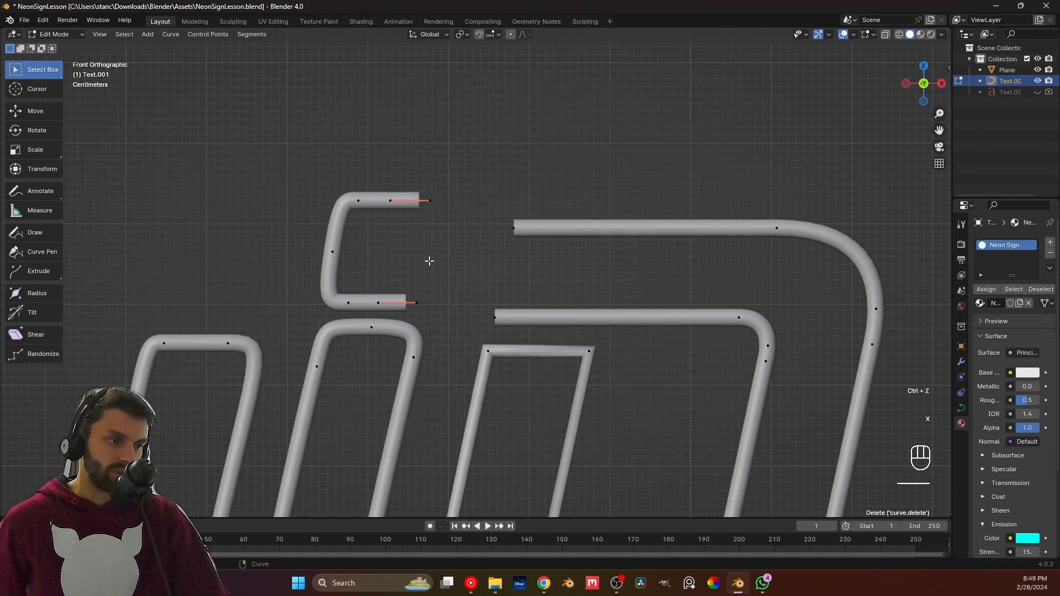
Move the dot's two open ends about 0.02 m towards the D along global X.
left_click_drag(398, 173, 445, 318)
key("g")
key("x")
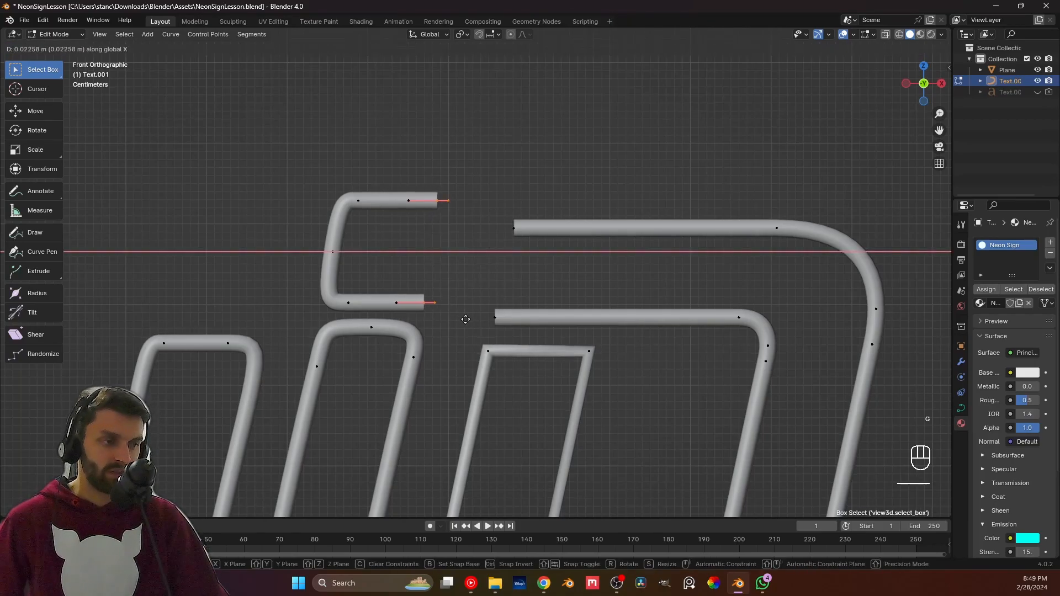
left_click(466, 316)
In top view, extrude the dot's two open ends backwards behind the sign.
left_click(464, 278)
left_click_drag(416, 187, 467, 310)
key("KP_7")
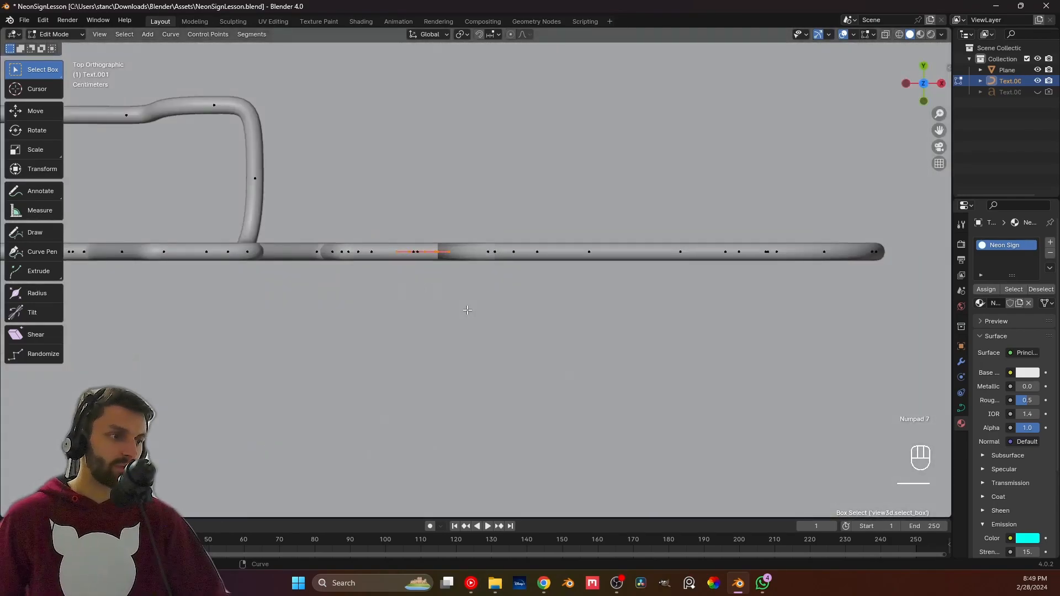
key("e")
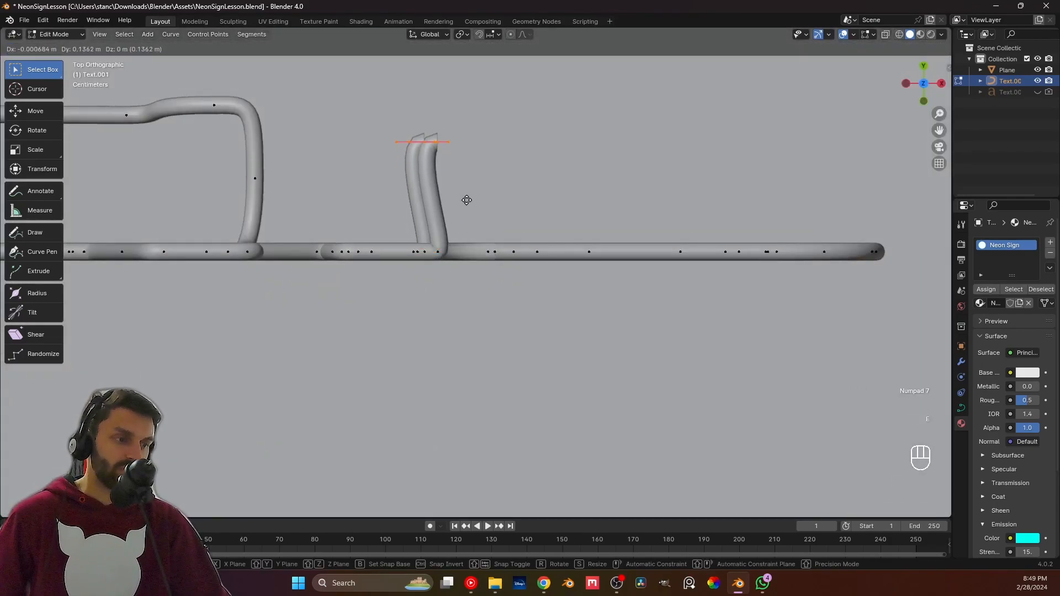
left_click(467, 169)
middle_click_drag(466, 169, 445, 308)
left_click(410, 202)
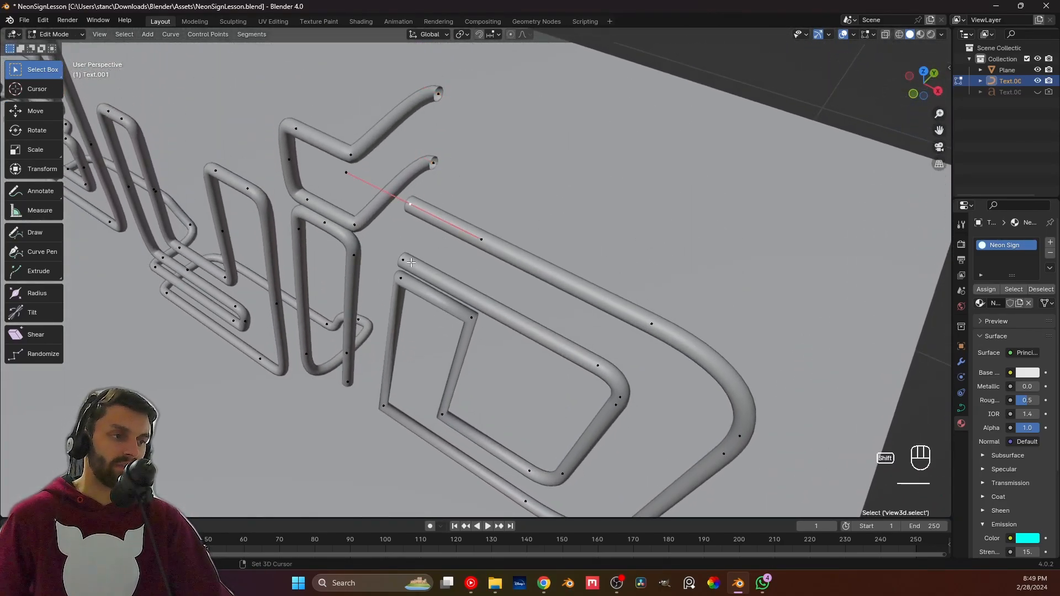
key("KP_7")
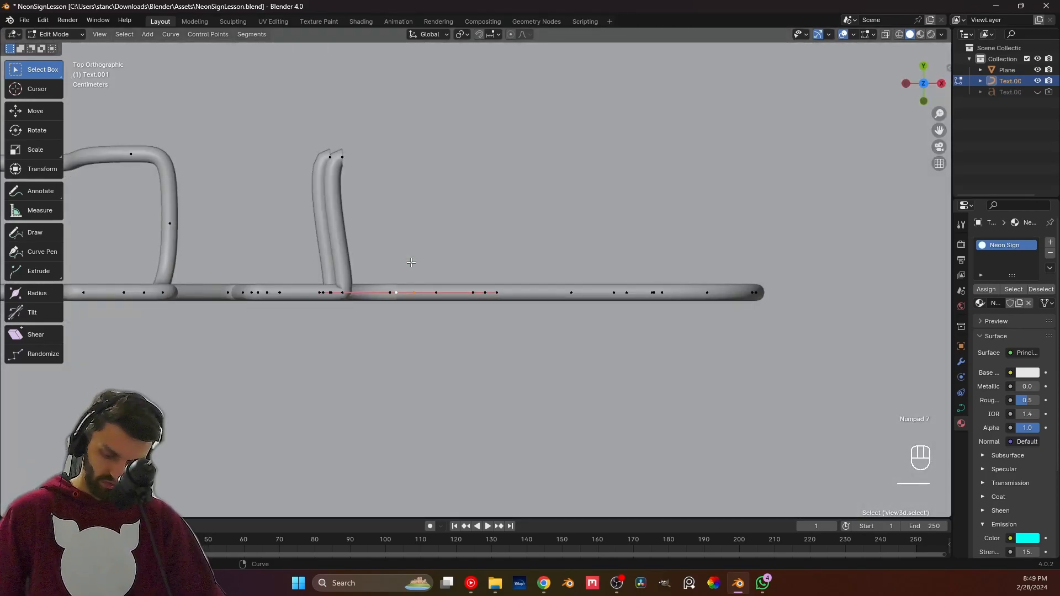
key("r")
key("y")
left_click(412, 184)
key("ctrl+z")
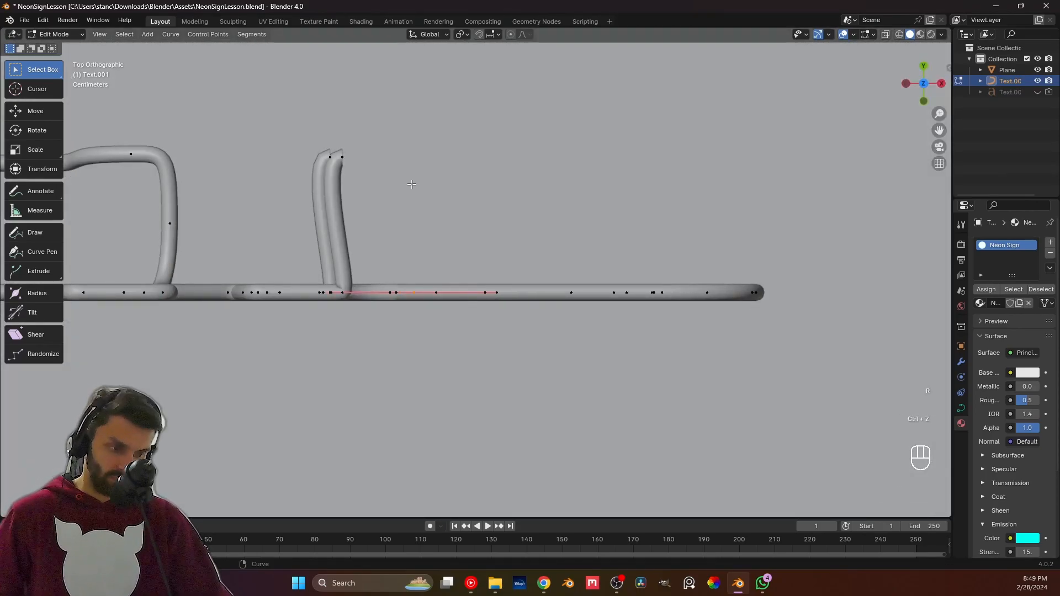
key("e")
key("y")
left_click(406, 135)
middle_click_drag(371, 303, 370, 252)
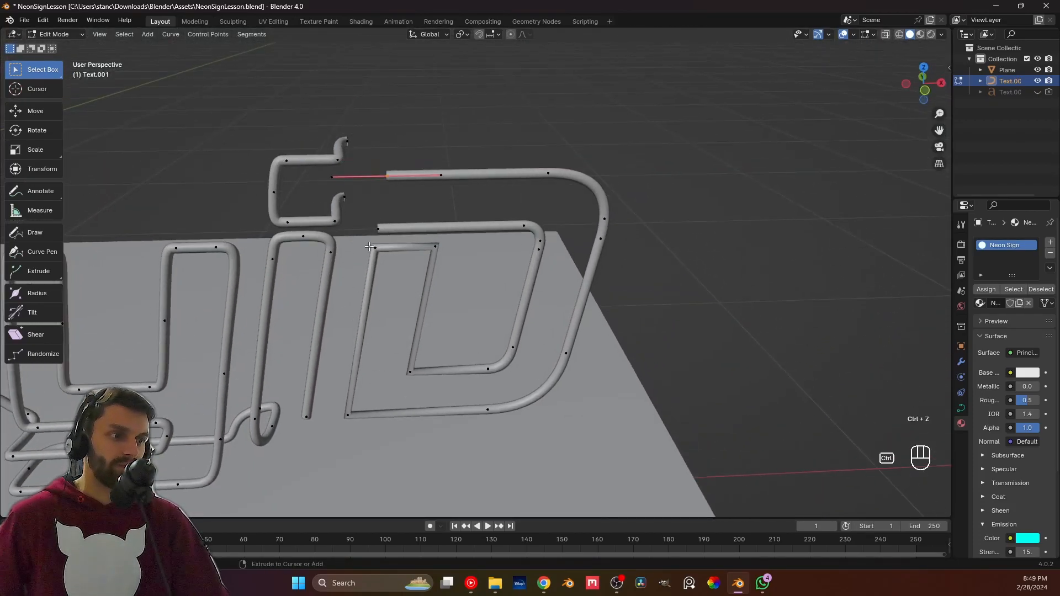
In top view, extrude the D's two open ends about 0.17 m backwards along global Y.
left_click(390, 204)
key("KP_7")
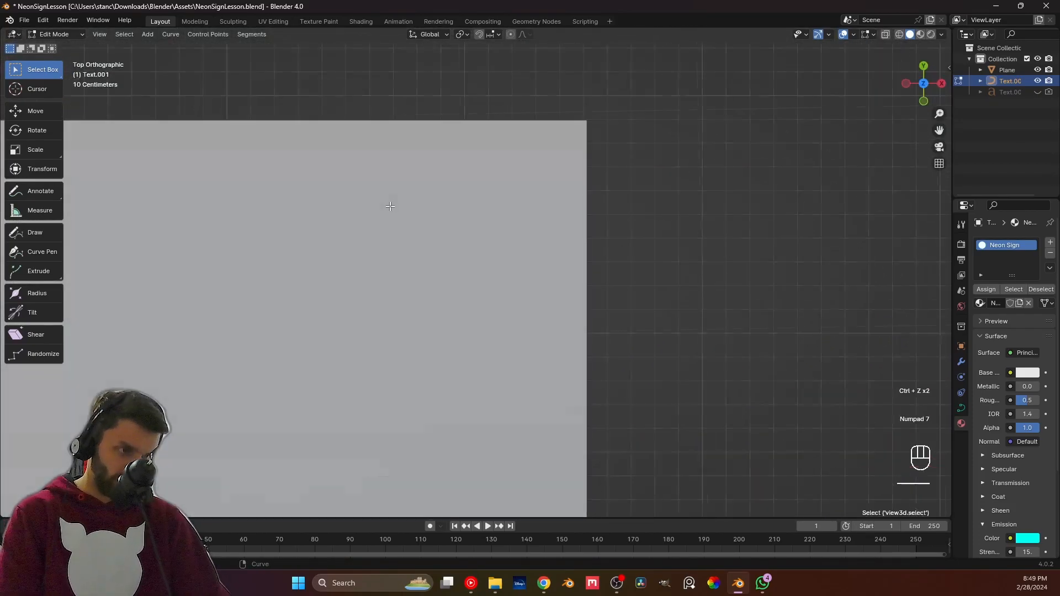
scroll(390, 212, "up", 5)
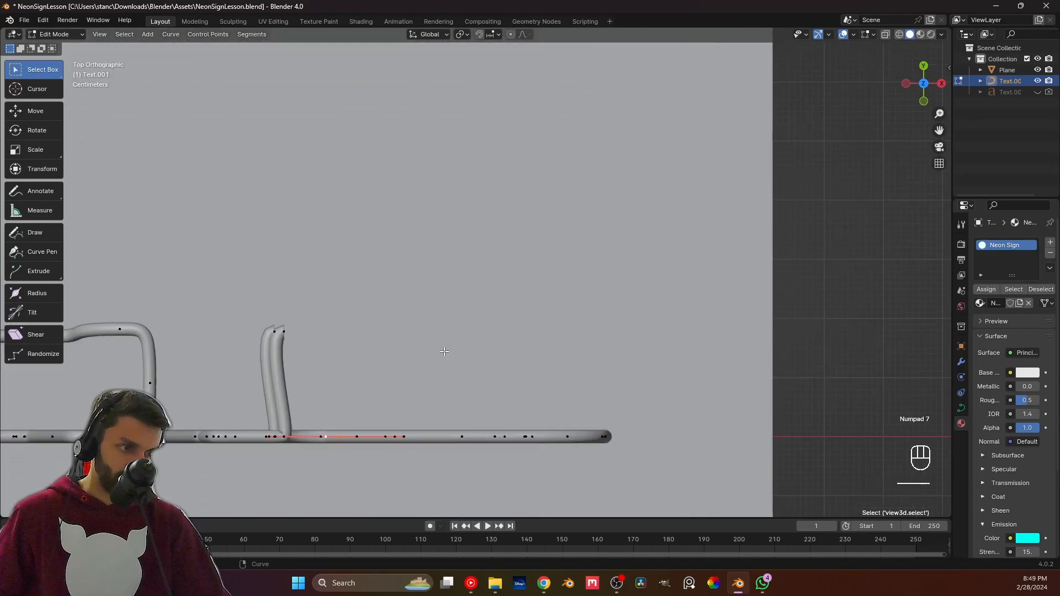
scroll(362, 291, "up", 2)
key("e")
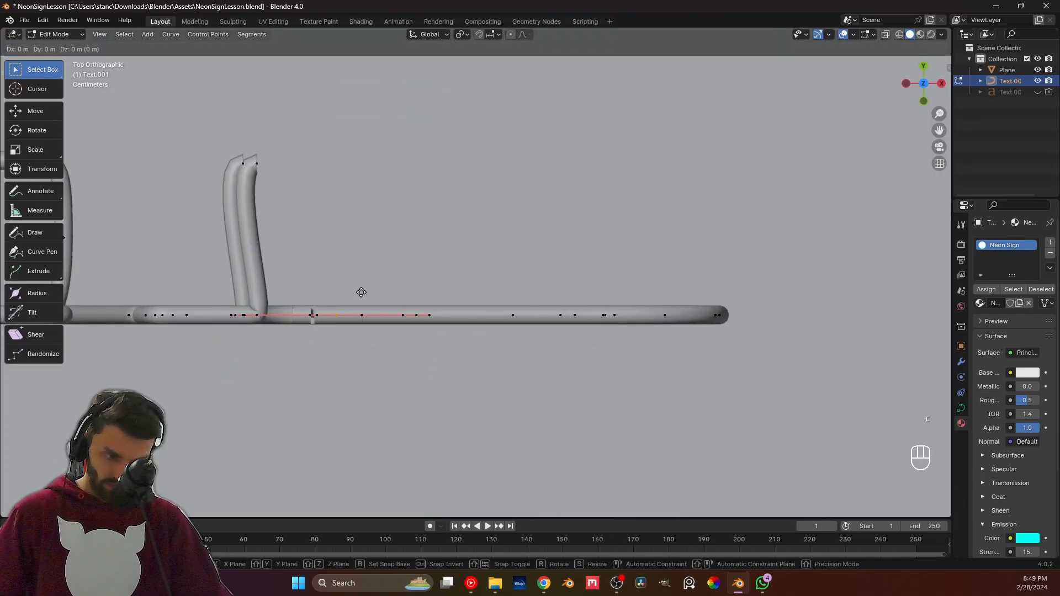
key("y")
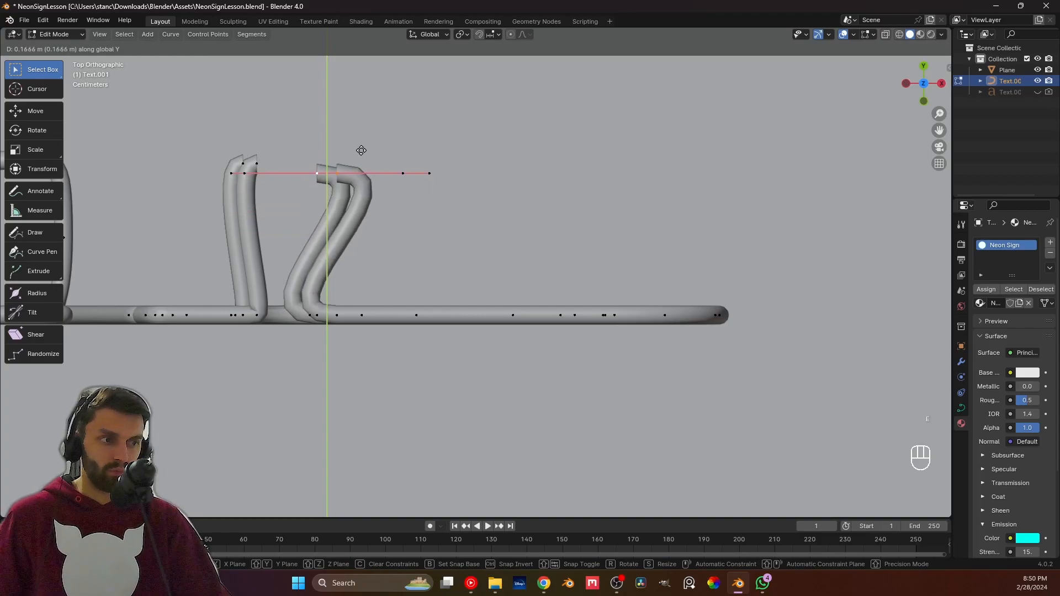
left_click(361, 146)
middle_click_drag(361, 147, 356, 72)
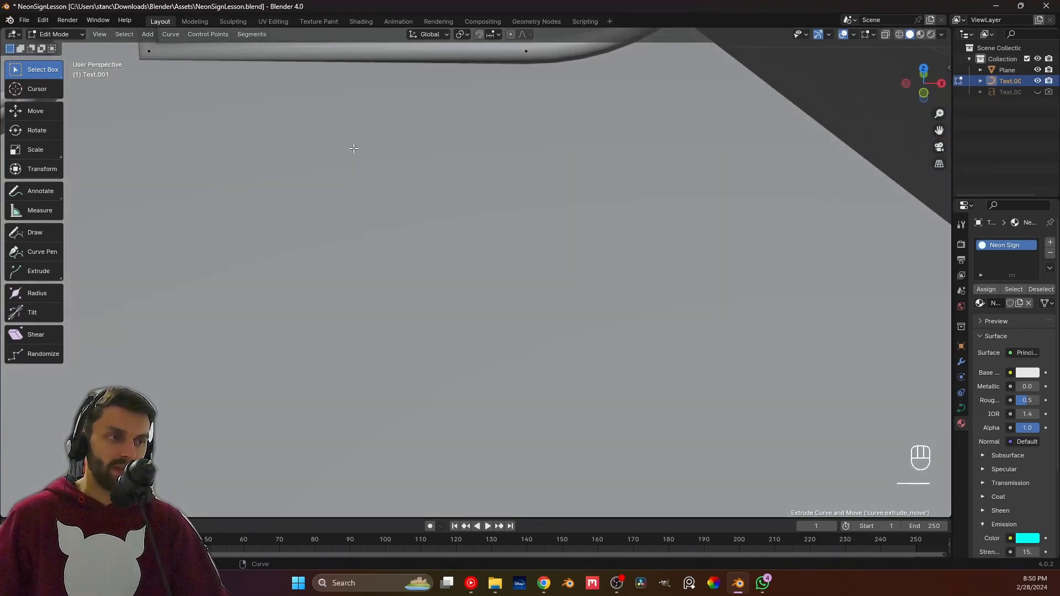
scroll(354, 148, "down", 7)
middle_click_drag(354, 148, 346, 246, "shift")
scroll(345, 246, "up", 5)
middle_click_drag(354, 180, 421, 206, "shift")
scroll(417, 223, "up", 3)
left_click(405, 215)
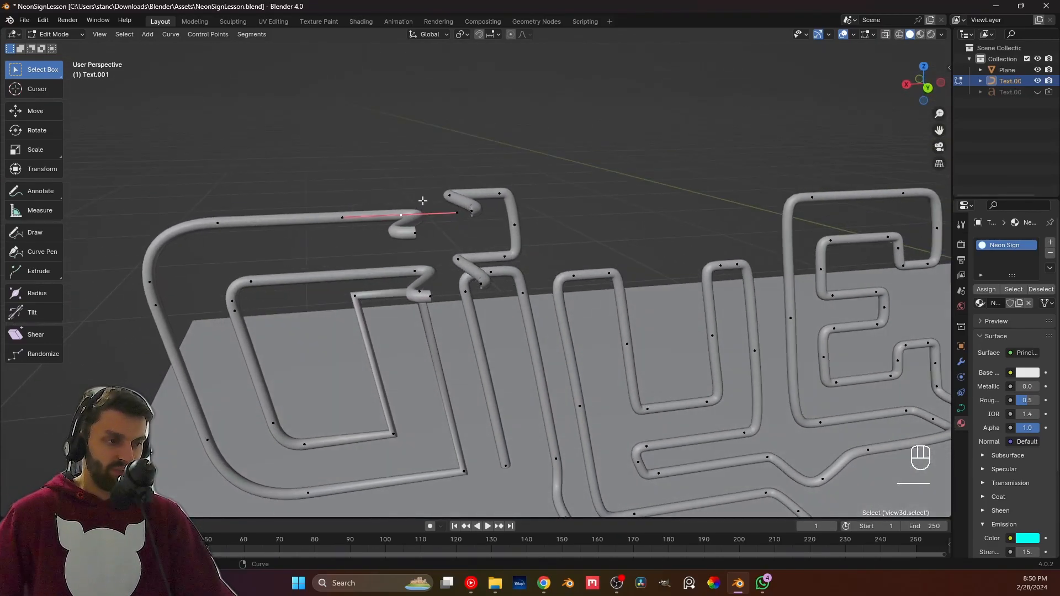
key("g")
key("x")
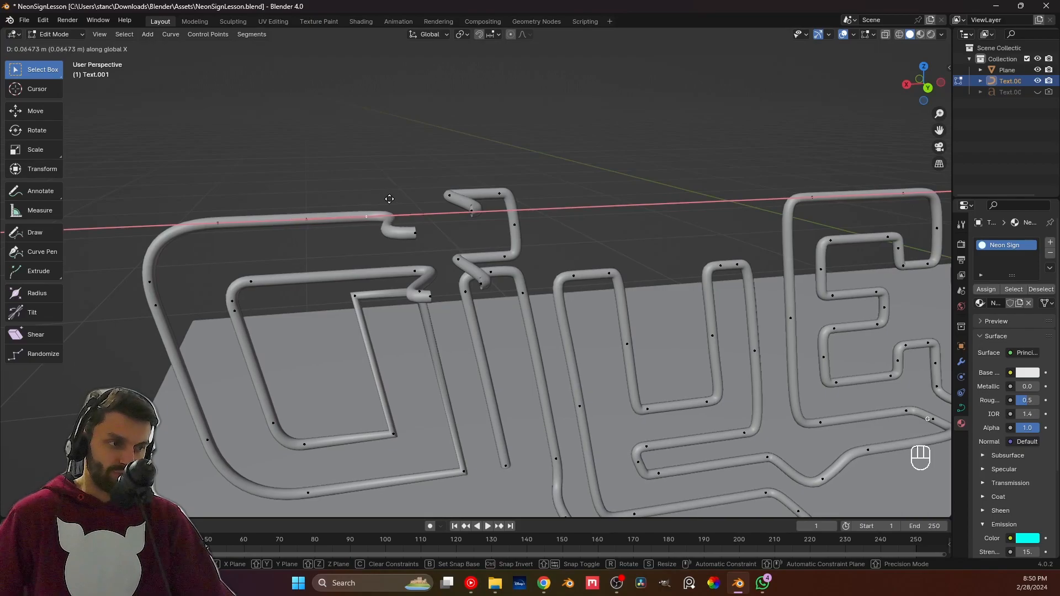
left_click(392, 198)
left_click(378, 269)
key("ctrl+z")
key("ctrl+z")
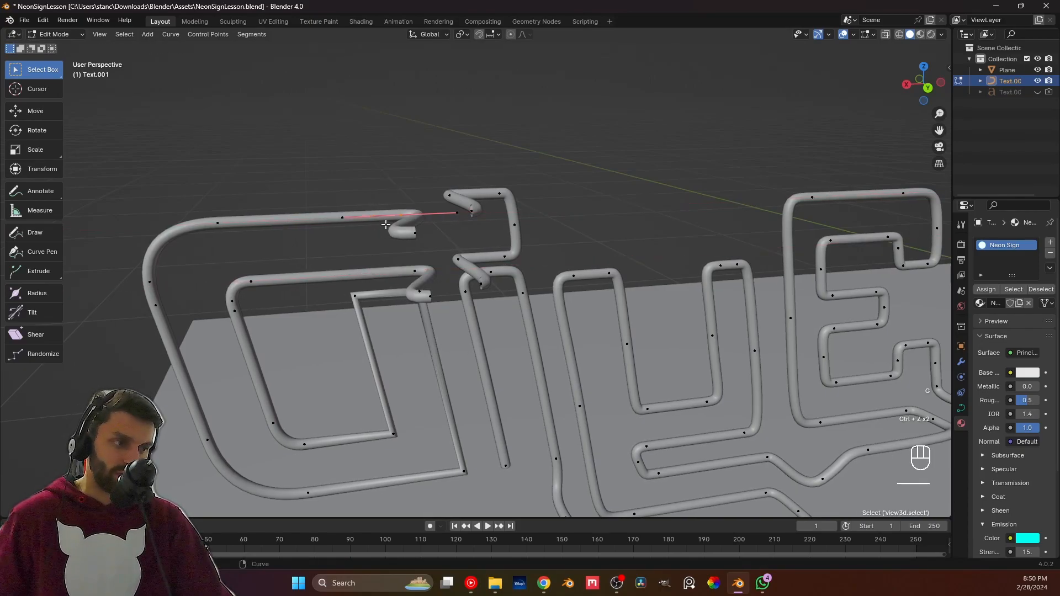
Move the D's two front bend points about 0.06 m away from the i along global X.
key("g")
key("x")
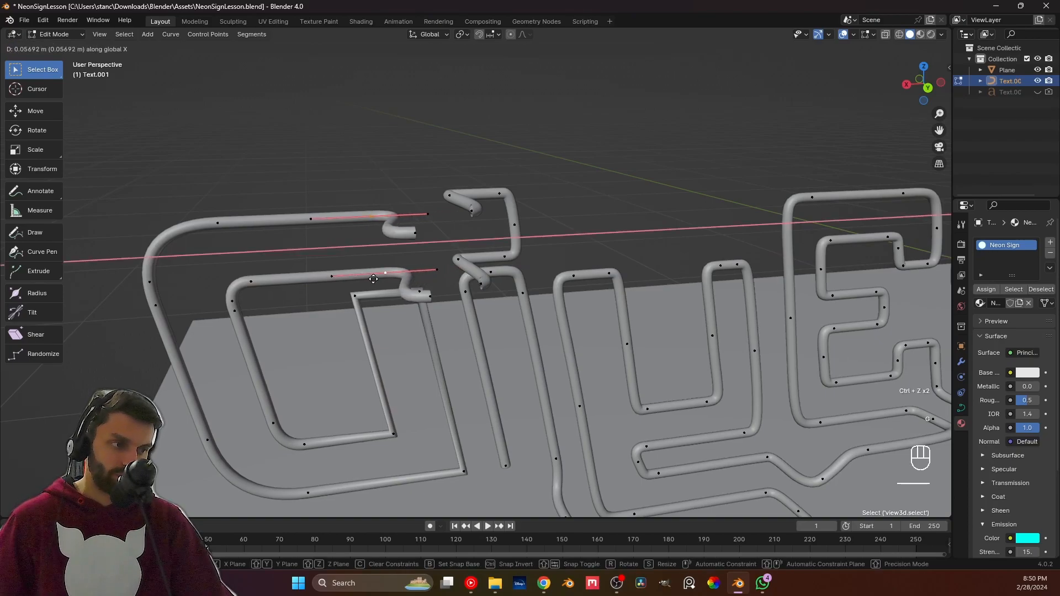
left_click(371, 281)
In front view, shift the front and rear points of the D's two open ends about 0.03 m towards the i along global X.
left_click(437, 242)
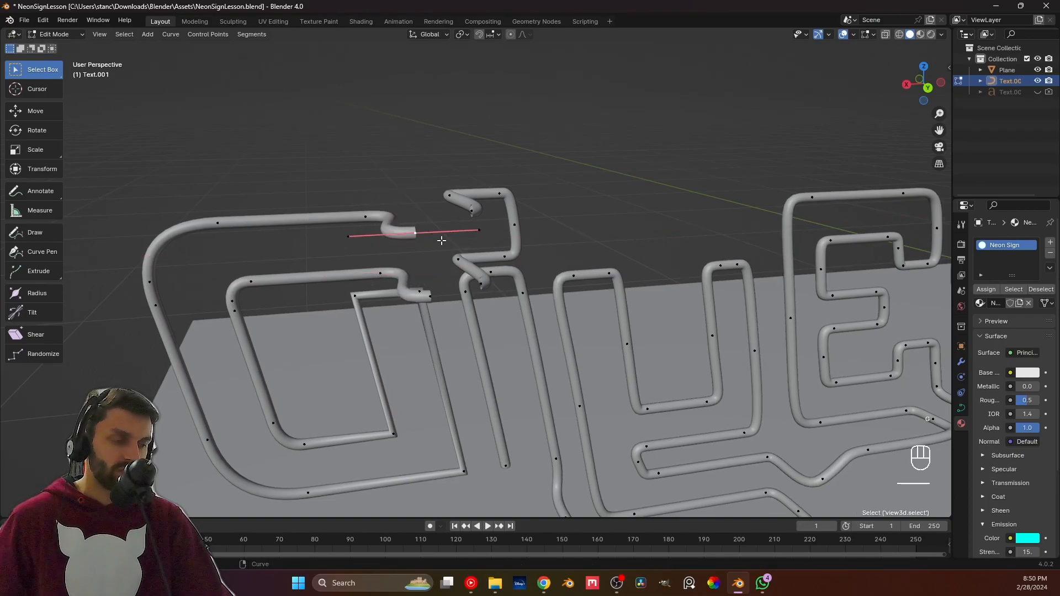
middle_click_drag(466, 228, 684, 201)
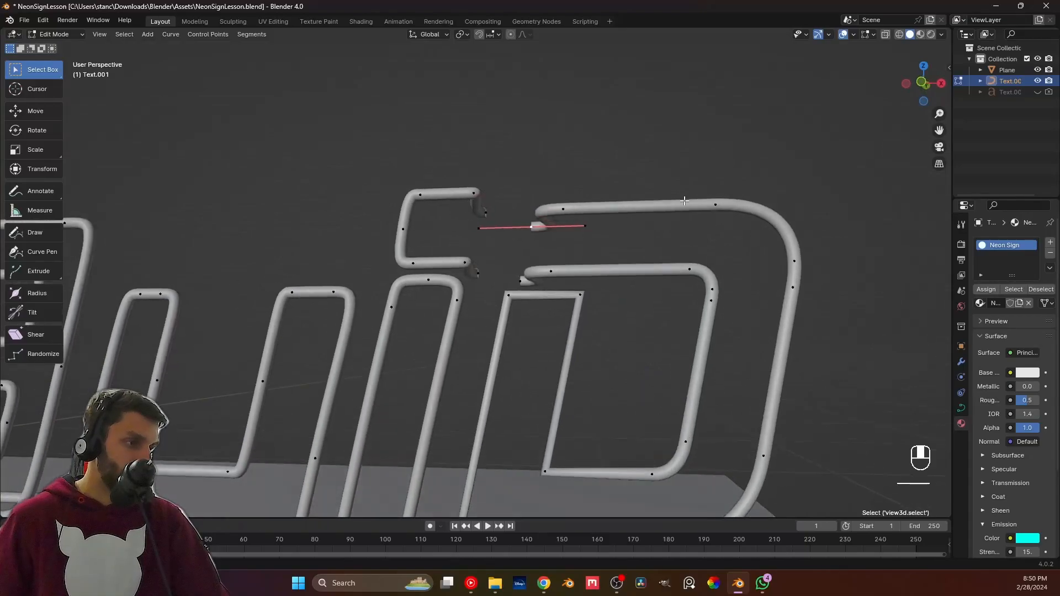
key("KP_1")
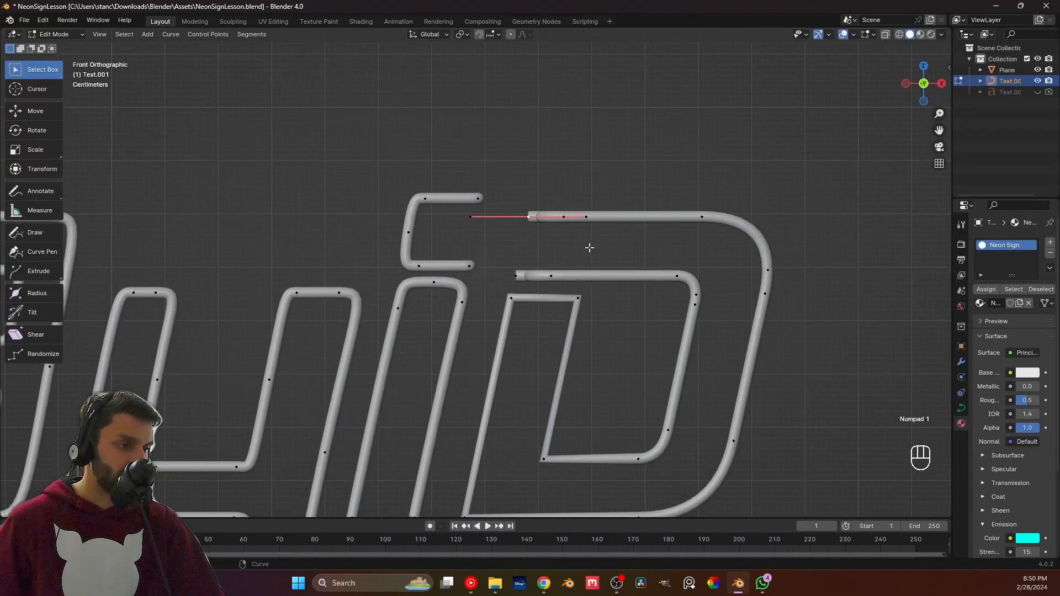
left_click_drag(505, 193, 610, 289)
key("g")
key("x")
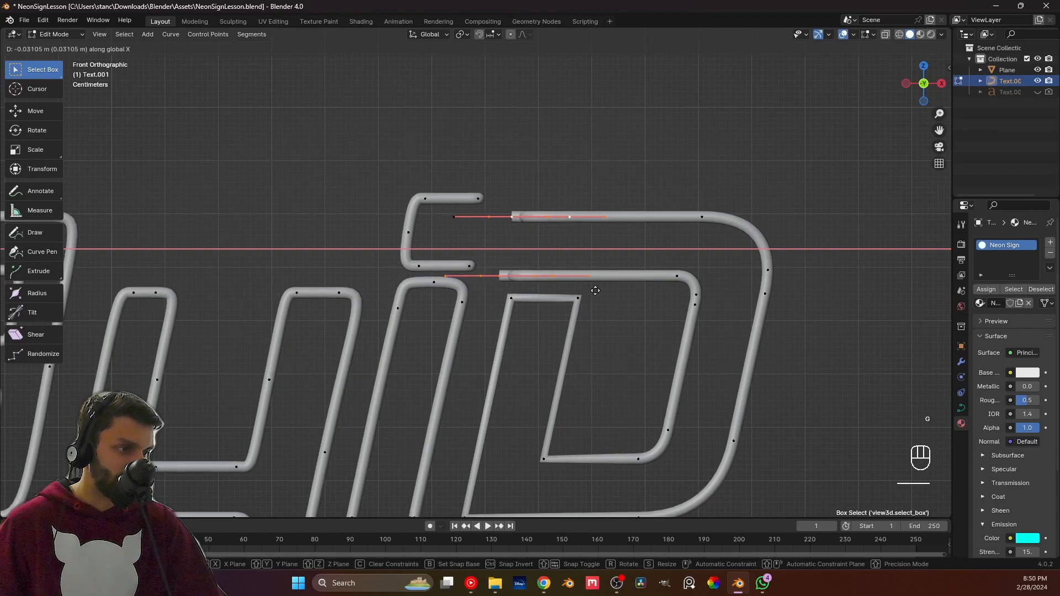
left_click(594, 291)
Join the dot's upper and lower rear ends to the D's matching rear ends with new curve segments.
left_click(513, 216)
middle_click_drag(495, 236, 477, 238)
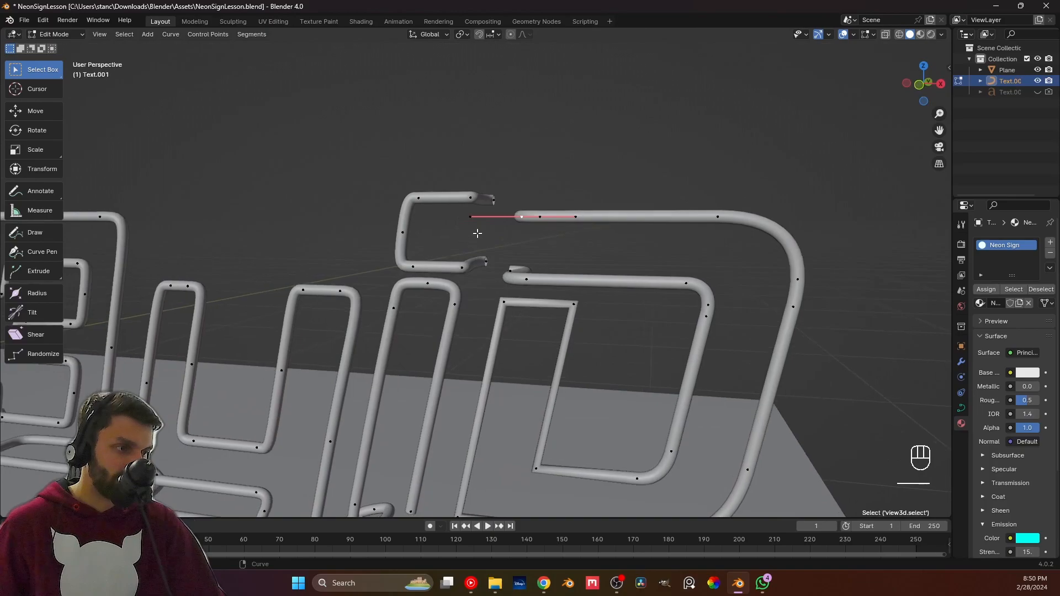
key("f")
left_click(489, 263)
left_click(512, 269, "shift")
middle_click_drag(513, 269, 522, 284)
key("f")
scroll(497, 260, "up", 3)
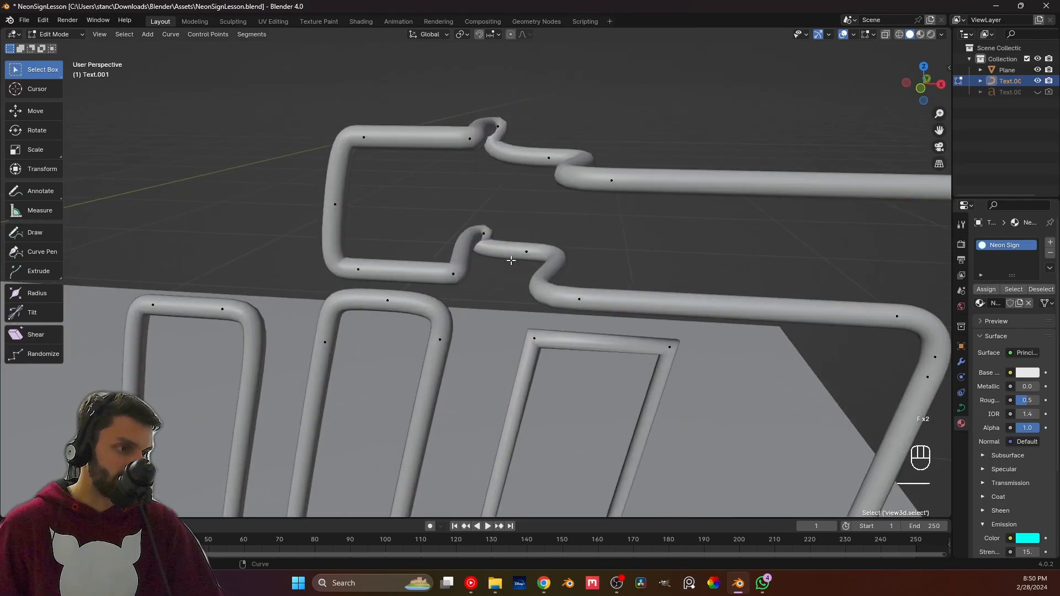
Slide the handles of the D's upper and lower rear connector points about 0.07 m closer to their points along global X.
key("g")
key("x")
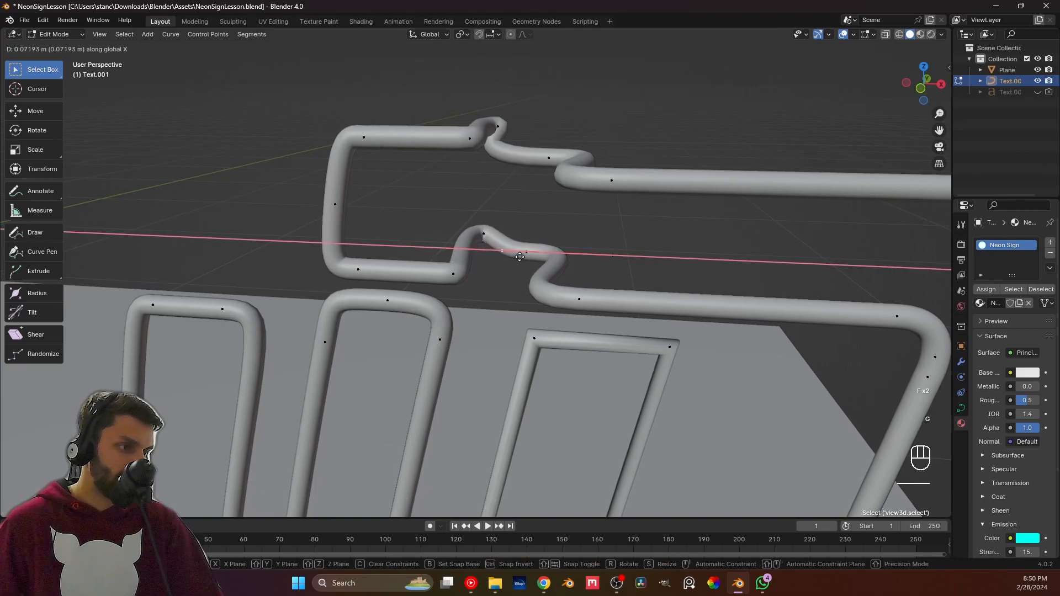
left_click(520, 257)
left_click(547, 159)
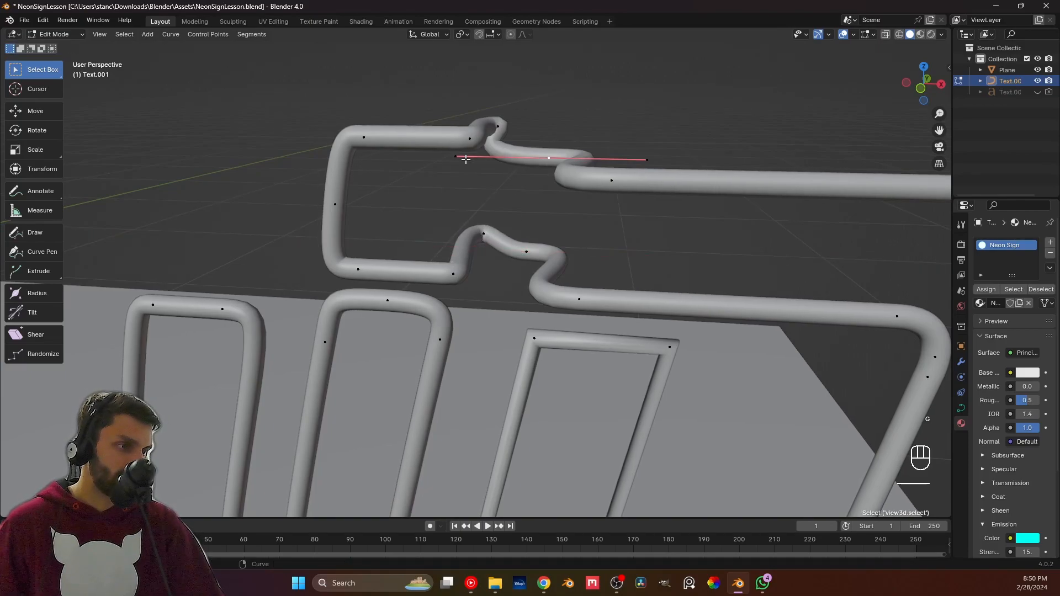
key("g")
key("x")
left_click(564, 160)
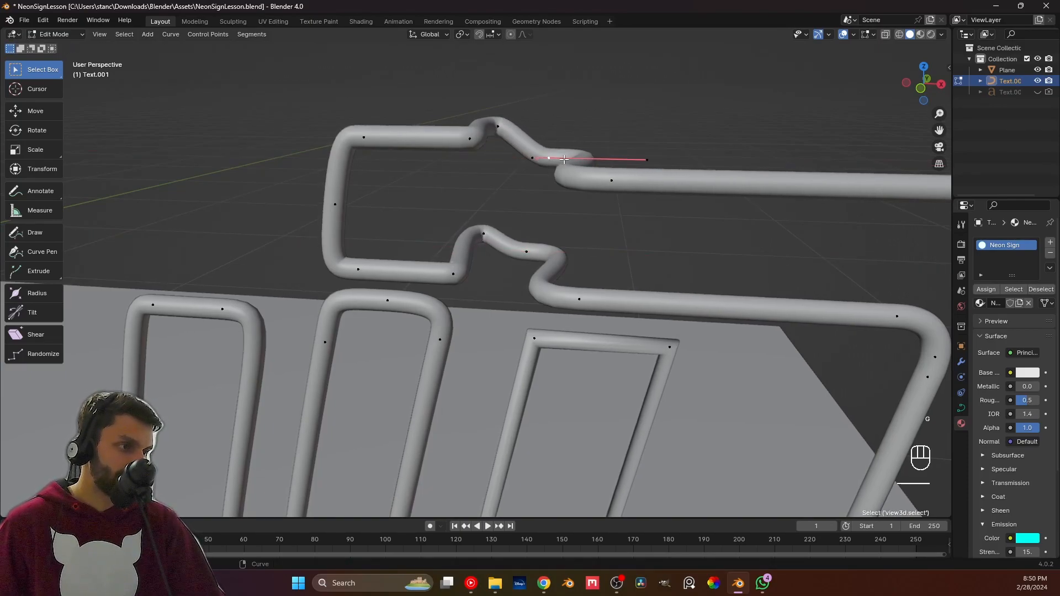
key("g")
key("x")
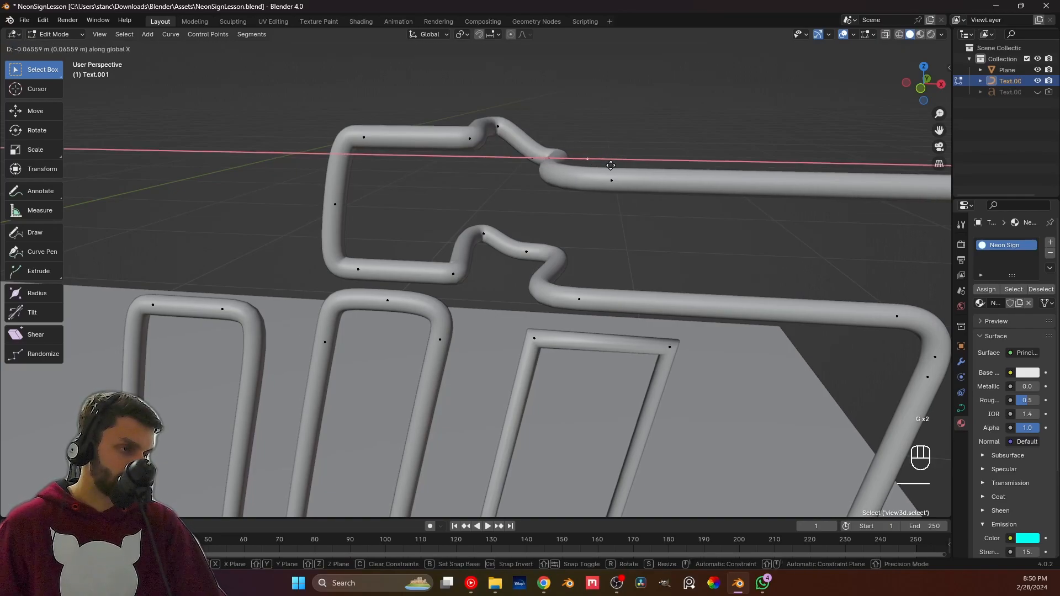
left_click(613, 161)
left_click(622, 128)
In top view, flatten the rear points connecting the dot and the D by scaling them to 0 along global Y.
middle_click_drag(622, 128, 599, 174)
middle_click_drag(599, 174, 567, 215, "shift")
left_click(513, 238)
middle_click_drag(512, 239, 615, 350)
key("KP_7")
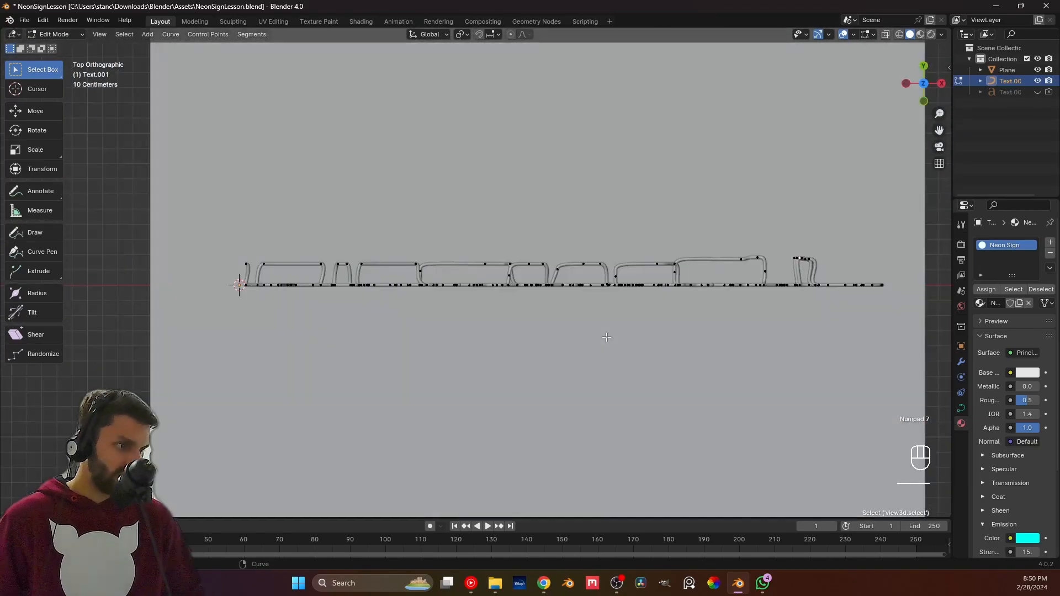
middle_click_drag(620, 308, 346, 309, "shift")
scroll(346, 309, "up", 4)
middle_click_drag(558, 285, 354, 322, "shift")
scroll(354, 322, "up", 4)
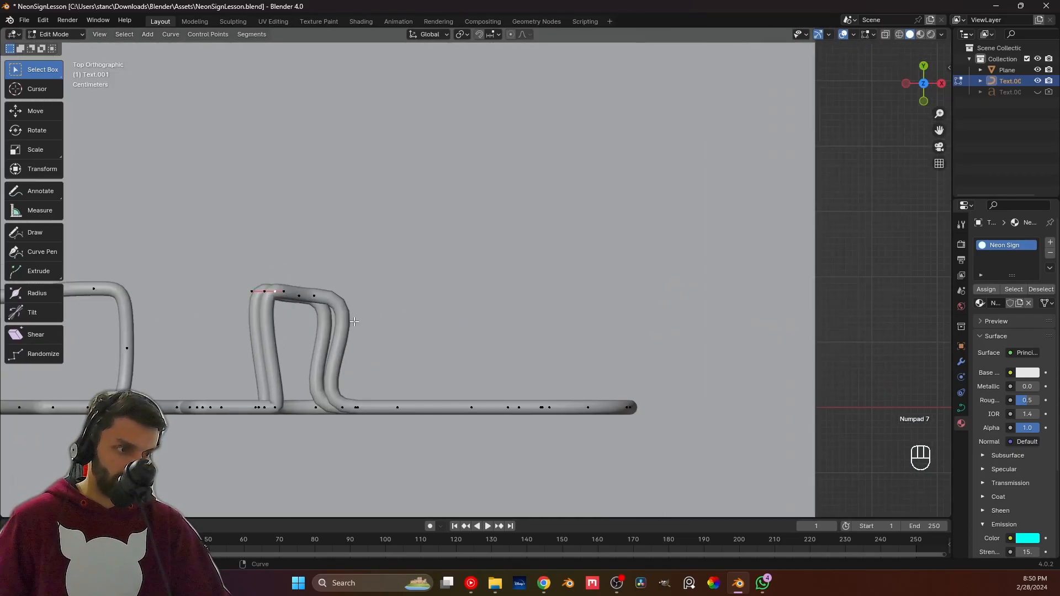
left_click_drag(240, 268, 396, 335)
key("s")
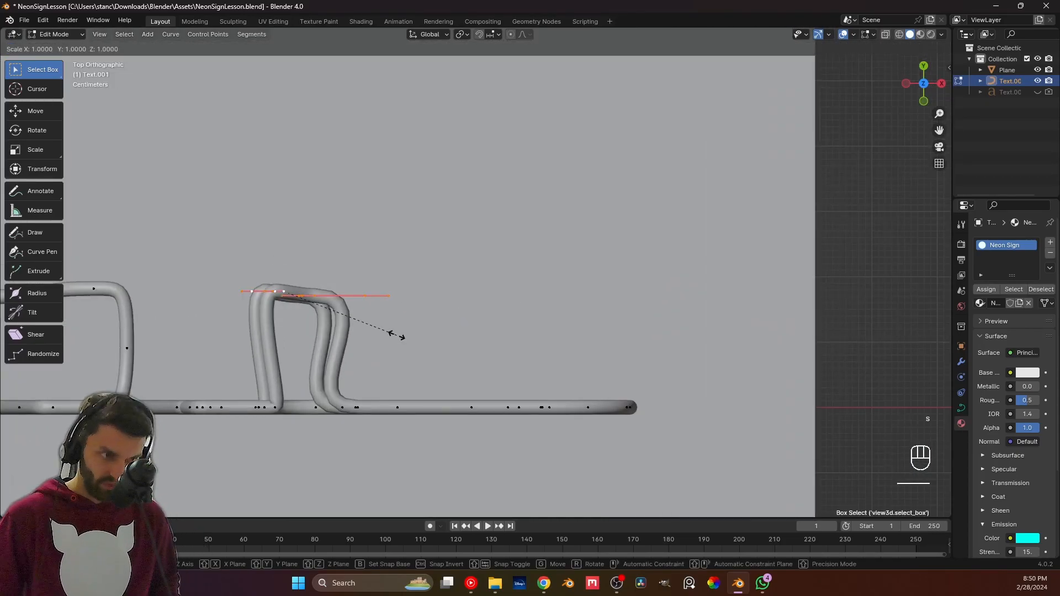
key("y")
key("0")
key("Return")
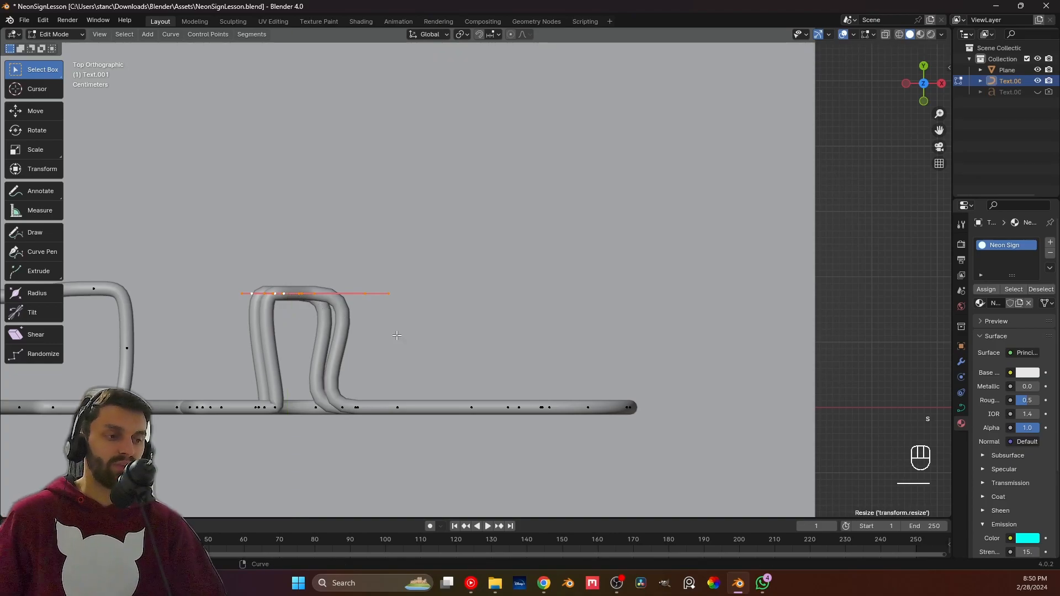
In top view, align the rear connector points of all letters to one depth by flattening them along global Y.
scroll(397, 336, "down", 3)
scroll(381, 329, "up", 2)
middle_click_drag(352, 320, 480, 286, "shift")
scroll(480, 286, "down", 1)
scroll(480, 286, "down", 5)
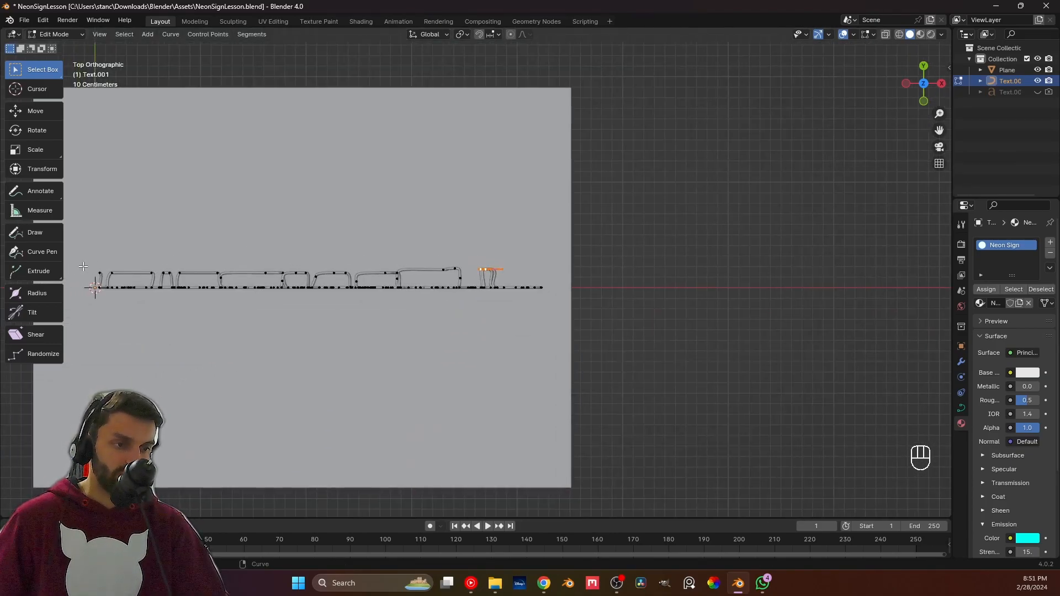
scroll(97, 266, "up", 2)
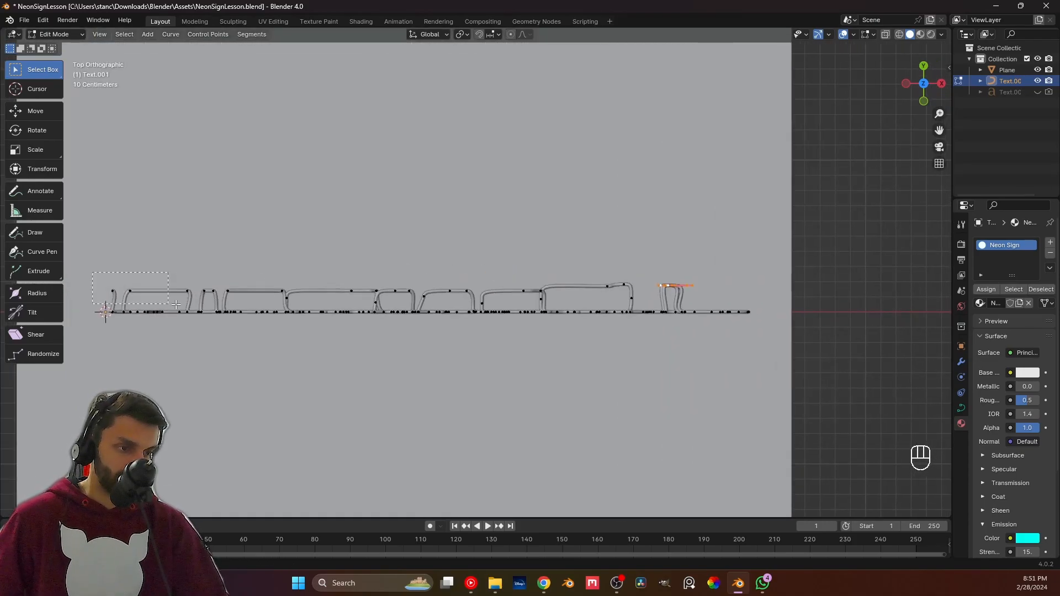
left_click_drag(591, 294, 690, 292)
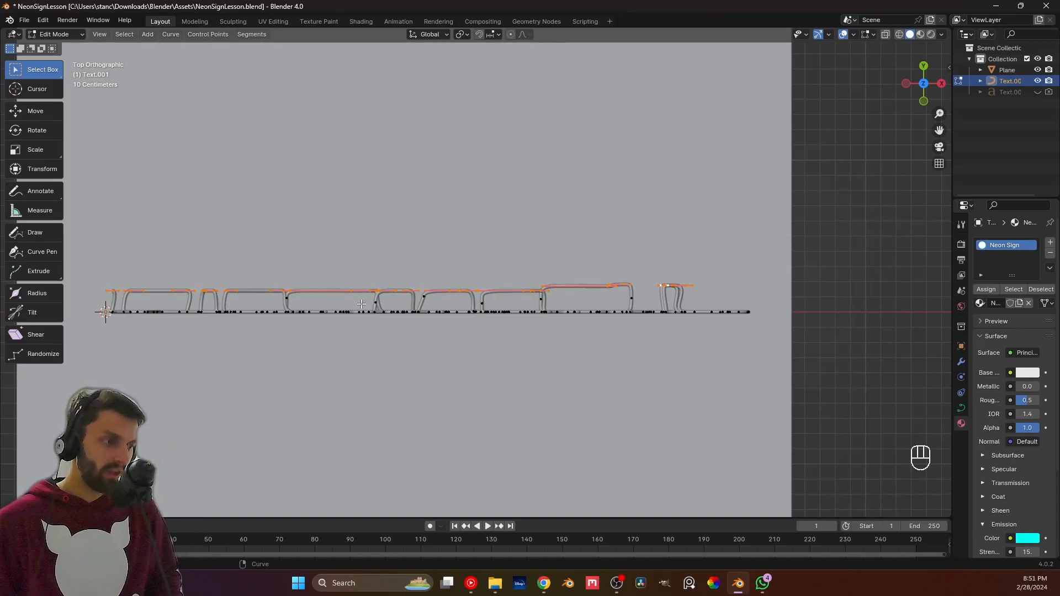
key("s")
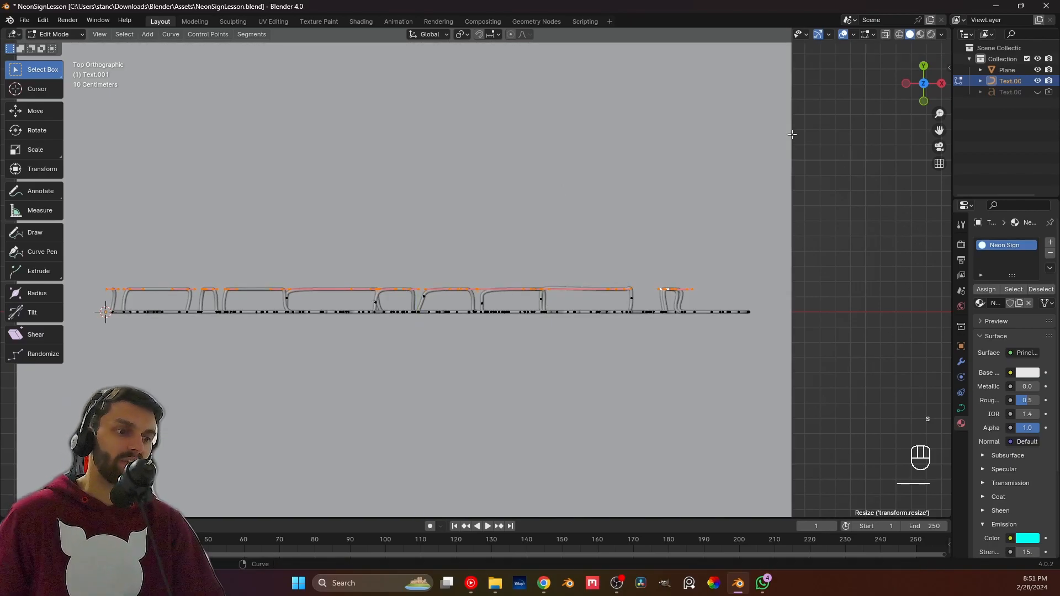
left_click(866, 233)
Adjust both handles of the dot's upper rear point along global X, extending the one away from the D by about 0.03 m.
middle_click_drag(867, 234, 503, 298)
scroll(336, 225, "up", 2)
scroll(502, 298, "up", 7)
middle_click_drag(398, 342, 464, 201, "shift")
middle_click_drag(359, 256, 381, 247, "shift")
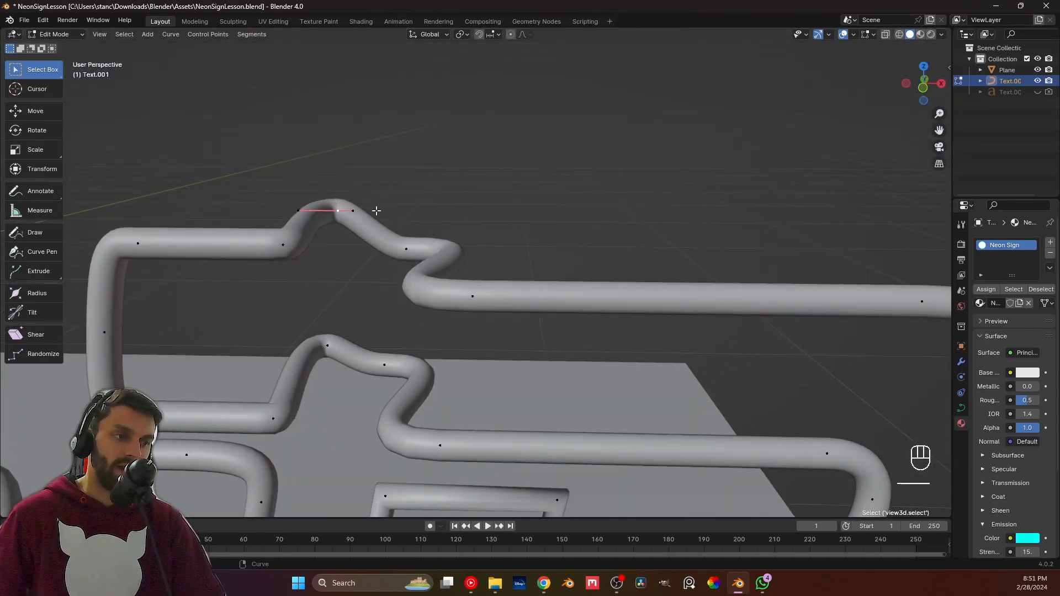
key("g")
key("x")
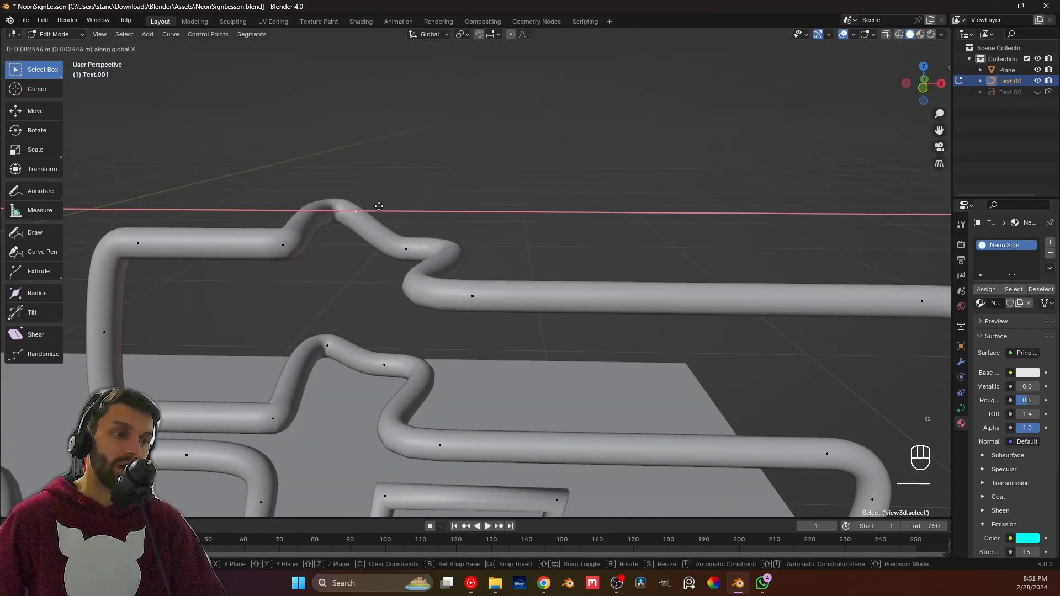
left_click(365, 207)
middle_click_drag(364, 208, 354, 259)
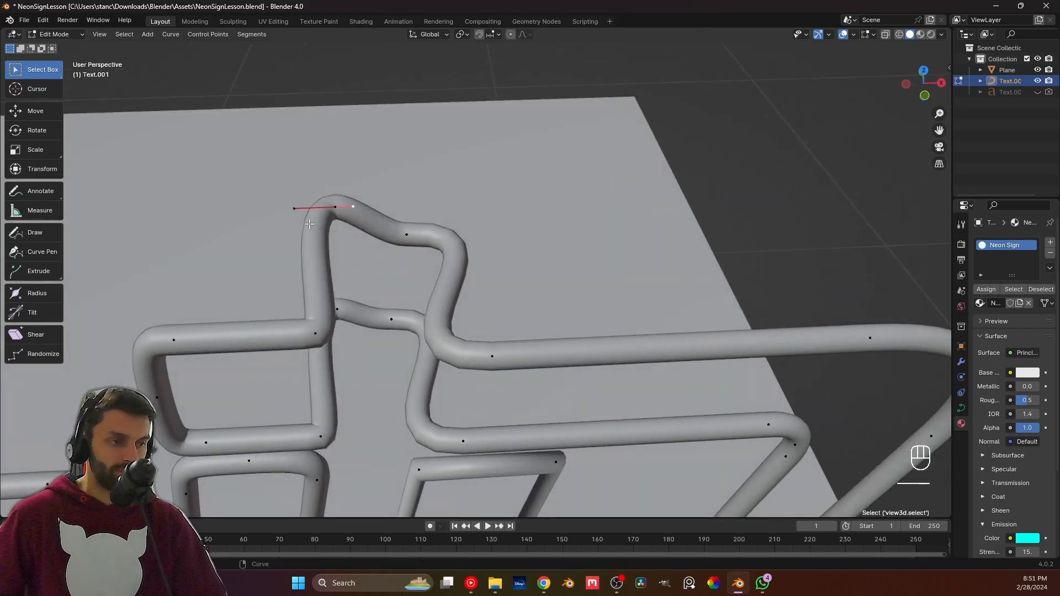
key("g")
key("x")
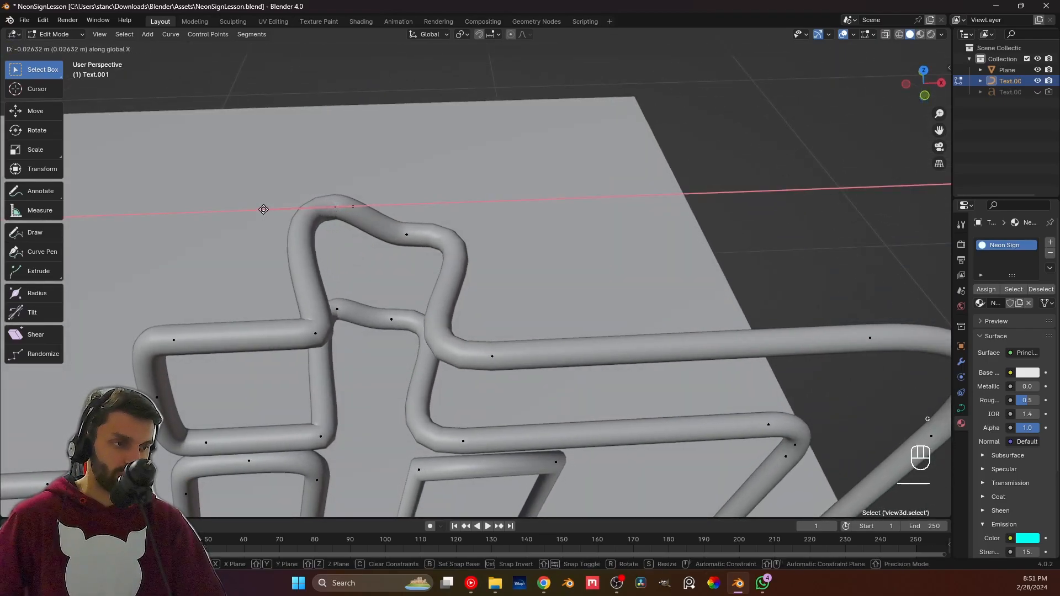
left_click(263, 209)
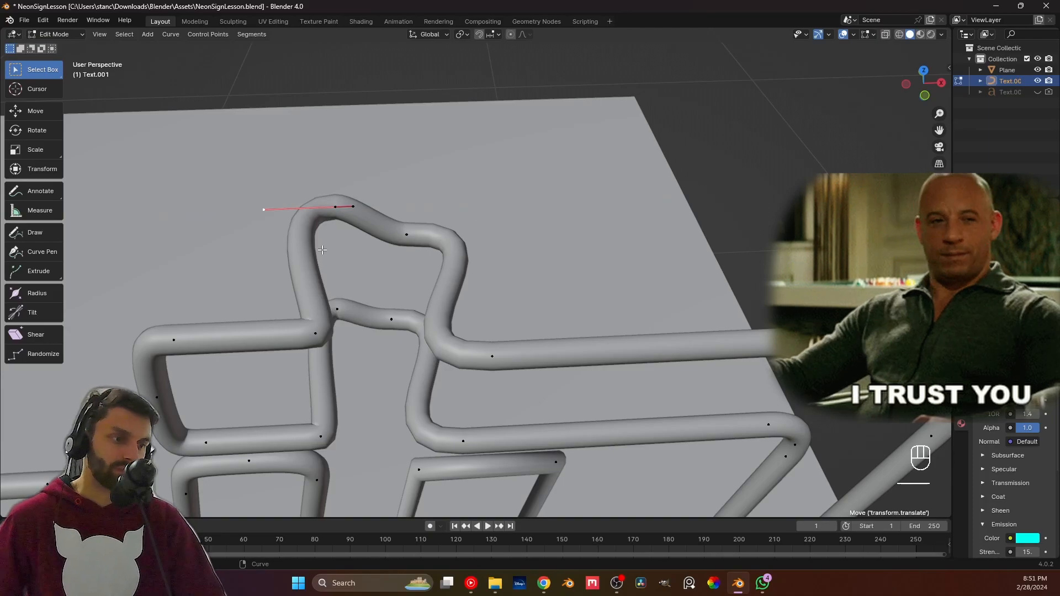
Move the dot's upper rear point towards the D along global X and lower its D-side handle about 0.01 m along Z.
middle_click_drag(322, 250, 372, 233)
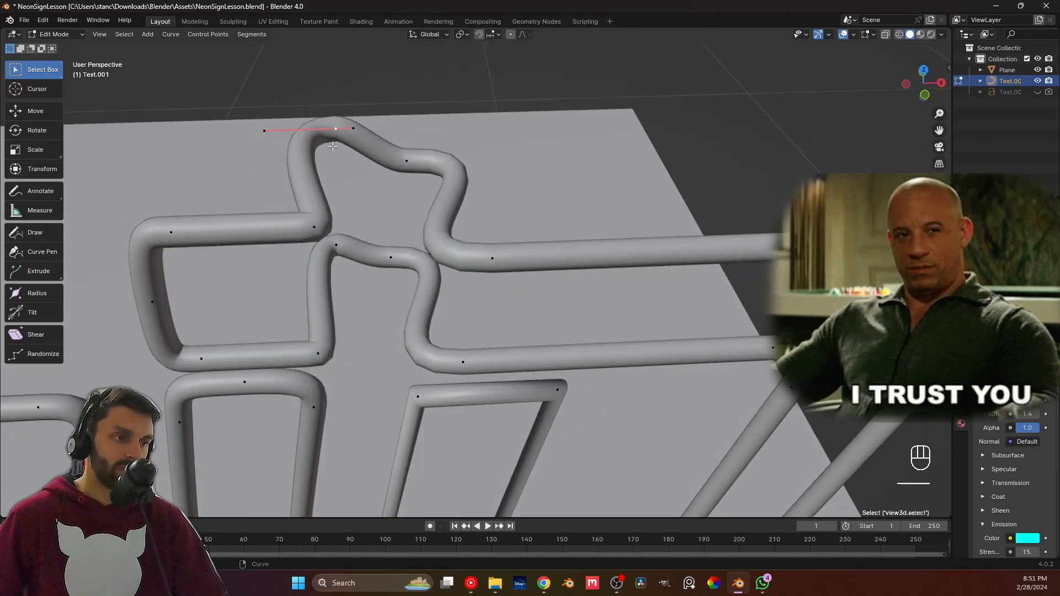
key("g")
key("x")
left_click(367, 143)
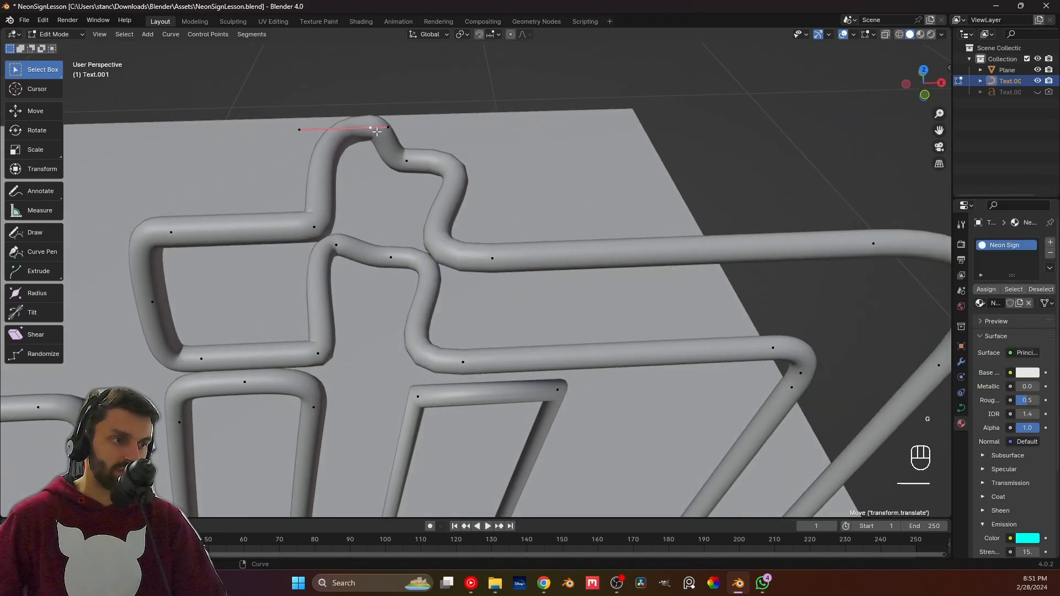
key("g")
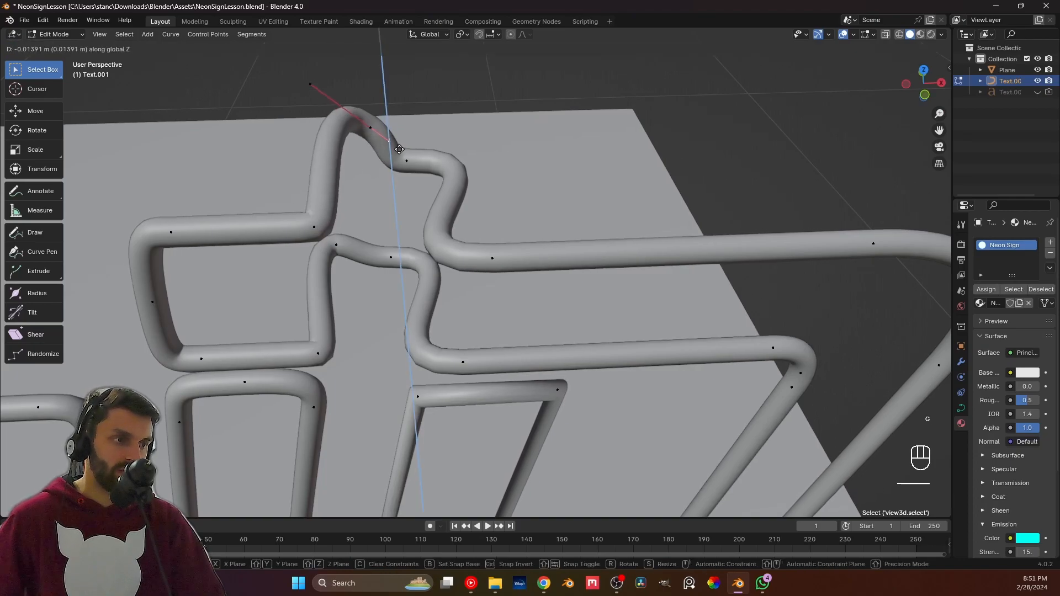
left_click(401, 142)
In front view, lower the dot's upper rear point between the dot and the D, and scale its handles to about 0.81.
key("KP_1")
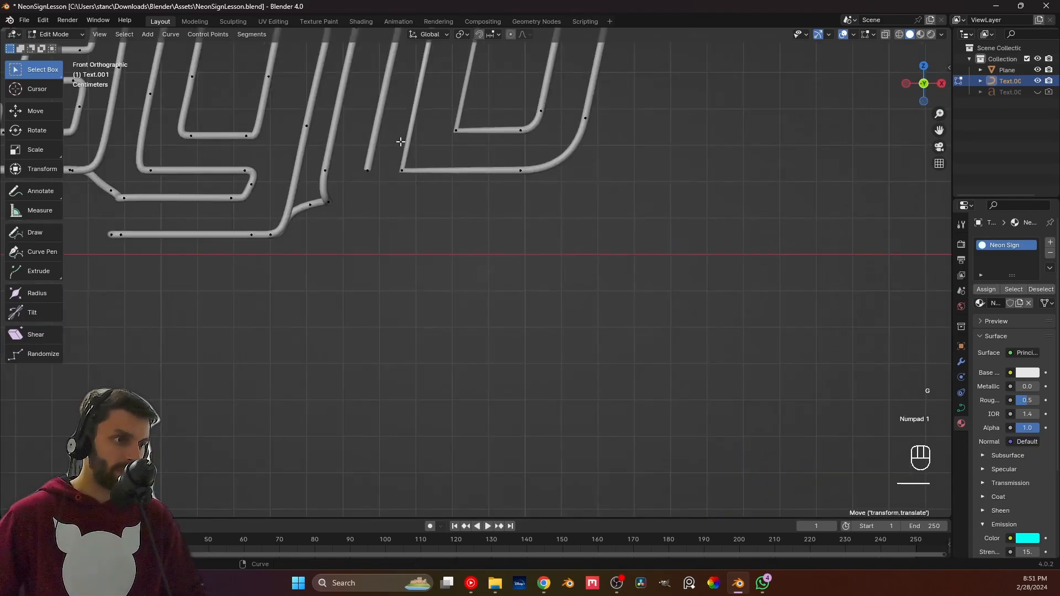
scroll(400, 142, "down", 3)
scroll(382, 188, "up", 6)
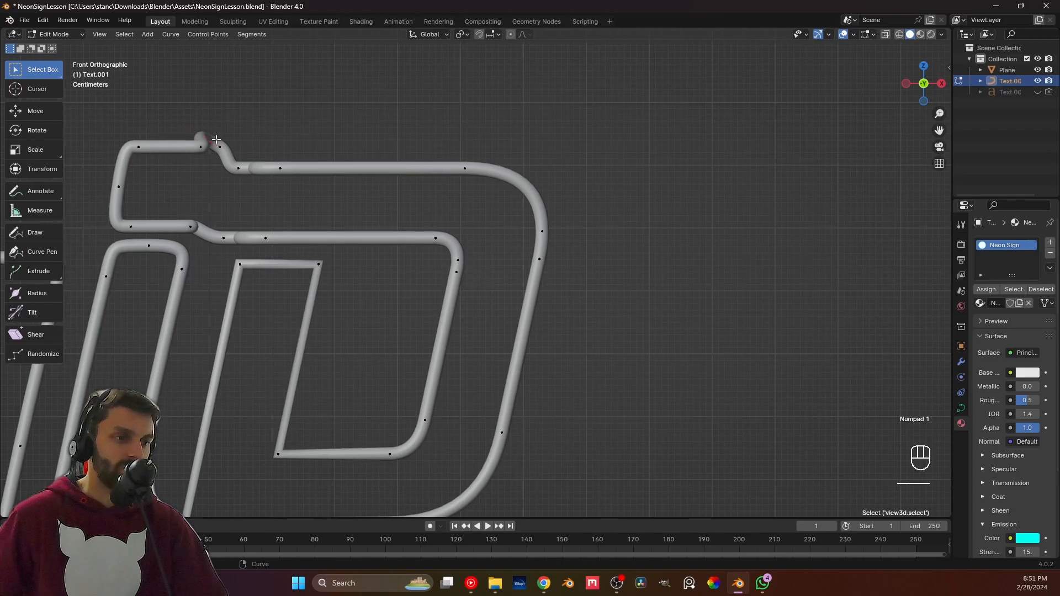
scroll(382, 188, "up", 4)
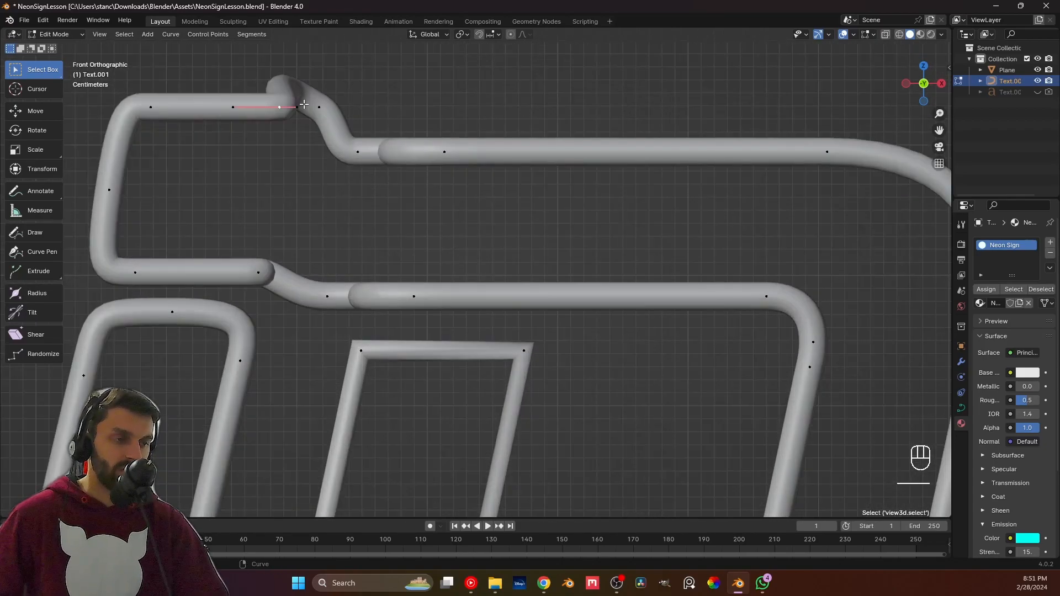
middle_click_drag(305, 105, 286, 112)
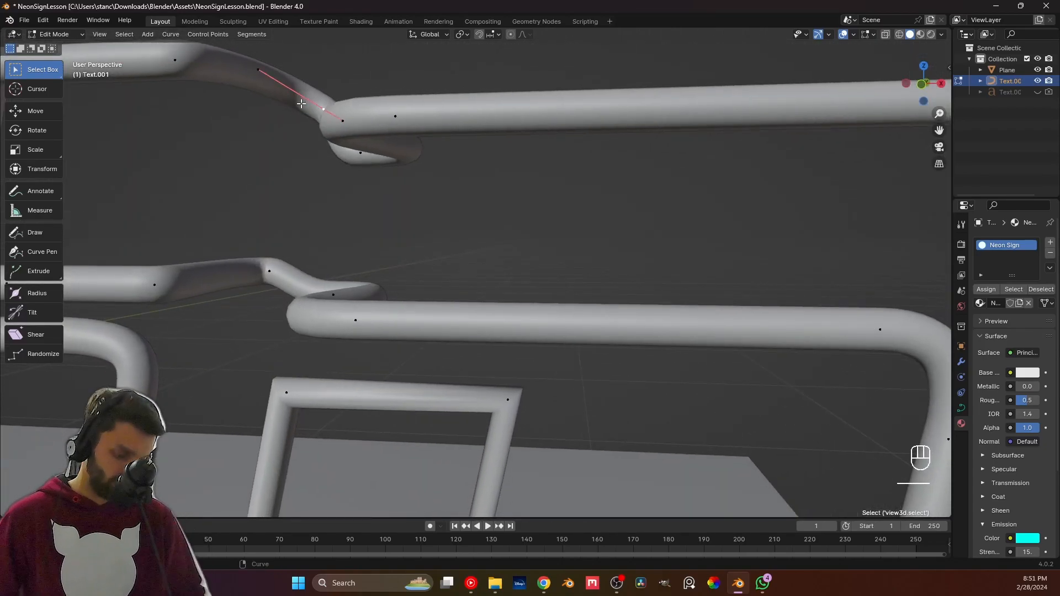
key("KP_1")
key("g")
left_click(304, 141)
key("s")
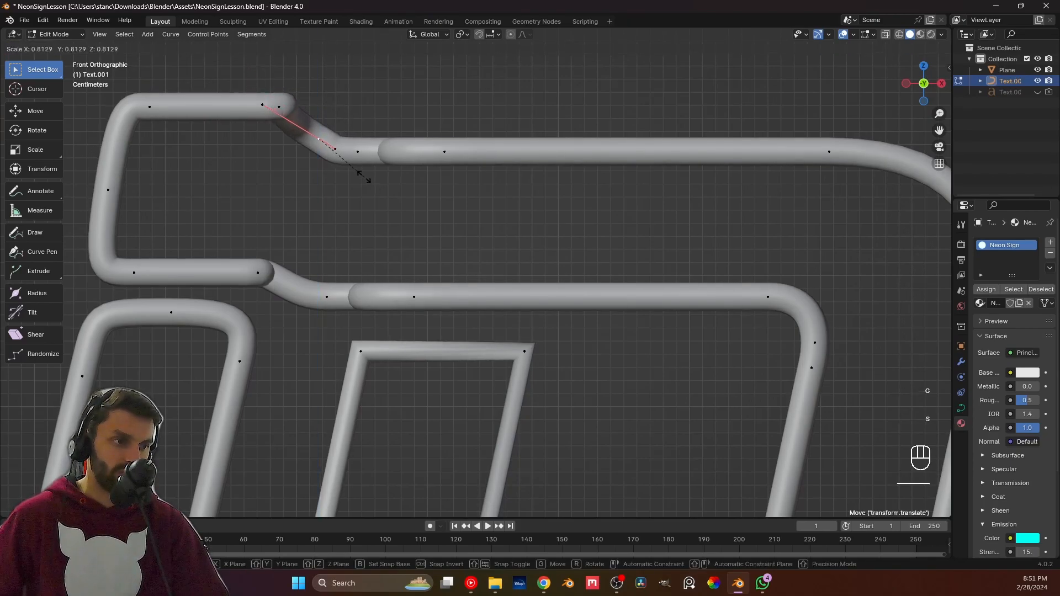
left_click(359, 172)
left_click(363, 101)
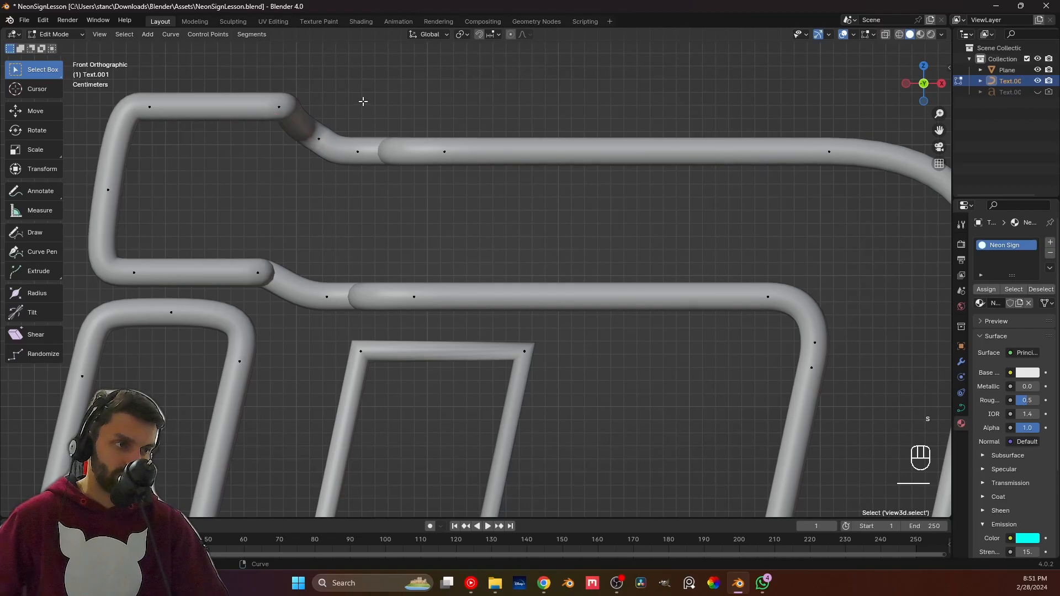
Examine the tubes joining the dot and the D outside curve editing, and check the whole sign from the front.
middle_click_drag(342, 190, 316, 190)
scroll(312, 194, "down", 5)
scroll(384, 276, "up", 6)
key("KP_1")
key("Tab")
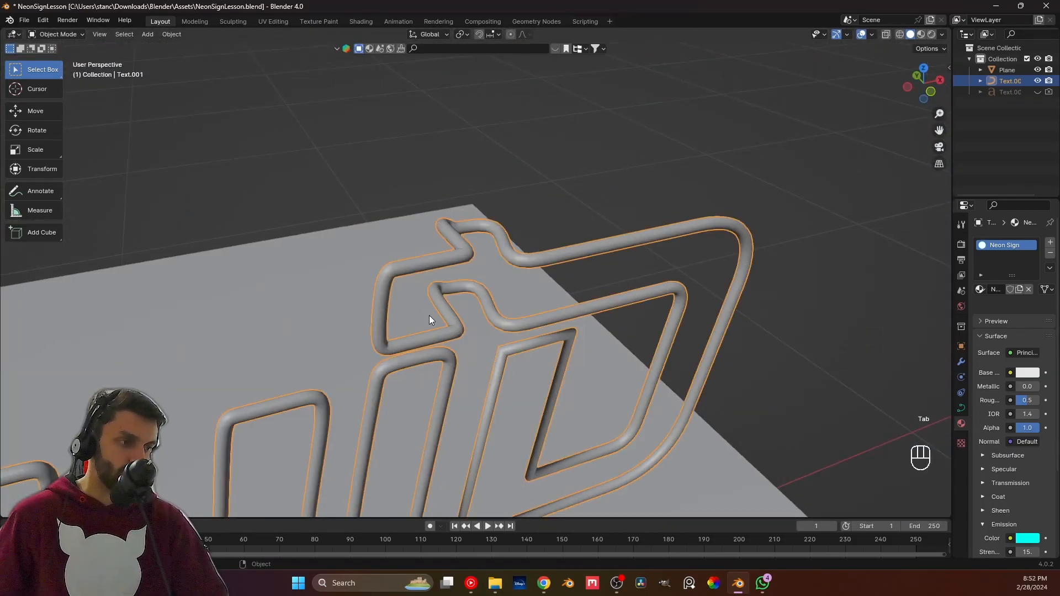
scroll(430, 317, "down", 4)
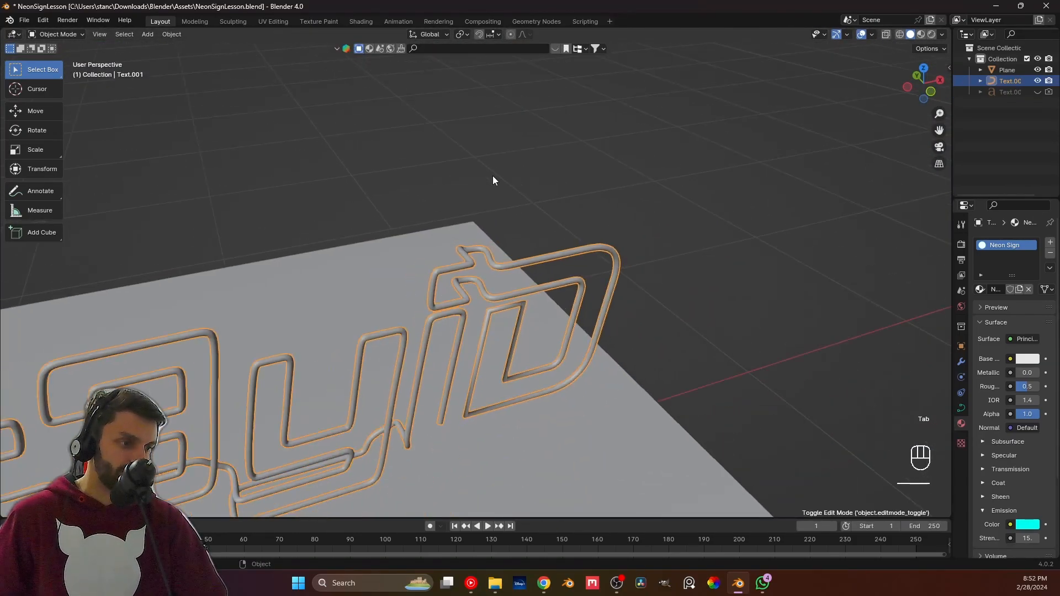
left_click(488, 180)
key("KP_1")
scroll(483, 230, "down", 3)
middle_click_drag(483, 230, 593, 207, "shift")
scroll(515, 220, "down", 2)
middle_click_drag(515, 220, 523, 191, "shift")
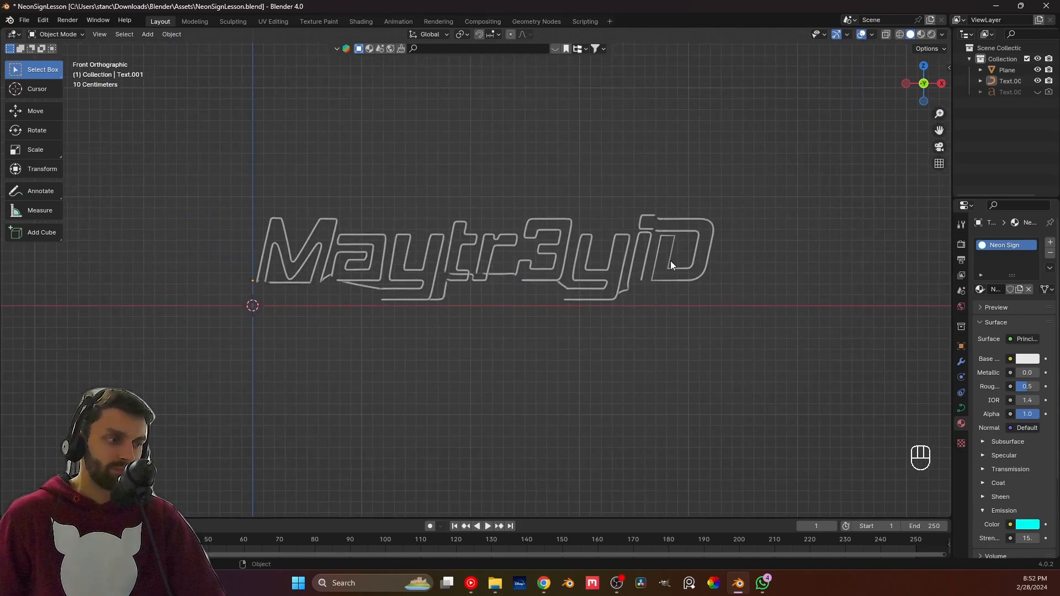
In curve editing, delete the surplus point just below the upper bend of the D's outer curve.
middle_click_drag(729, 278, 455, 280, "shift")
scroll(575, 257, "up", 4)
scroll(428, 339, "up", 1)
scroll(459, 274, "up", 4)
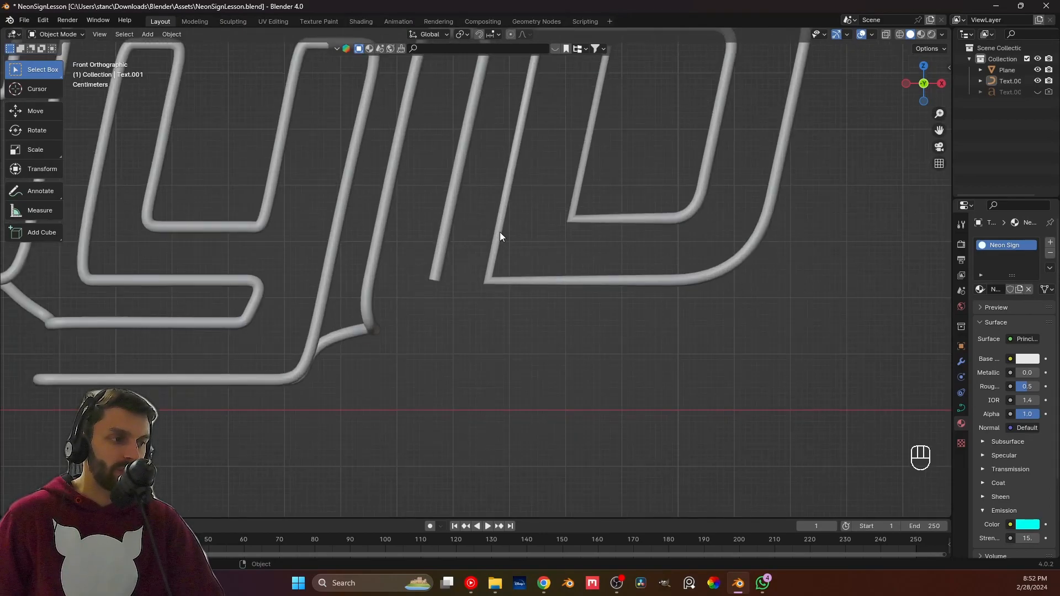
middle_click_drag(512, 219, 436, 260, "shift")
key("Tab")
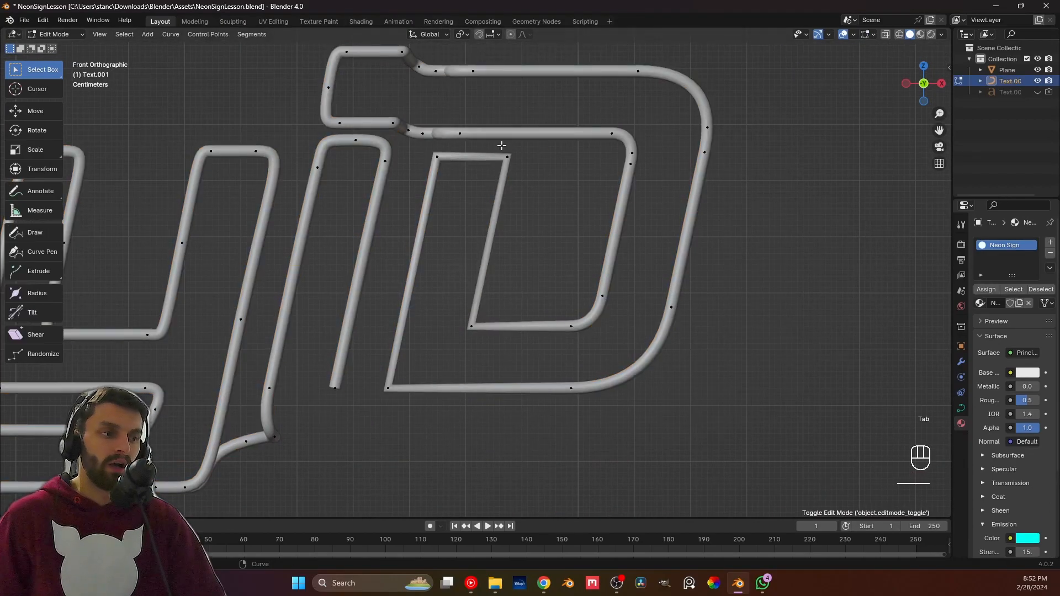
middle_click_drag(489, 159, 448, 237, "shift")
left_click(416, 158)
left_click(597, 150)
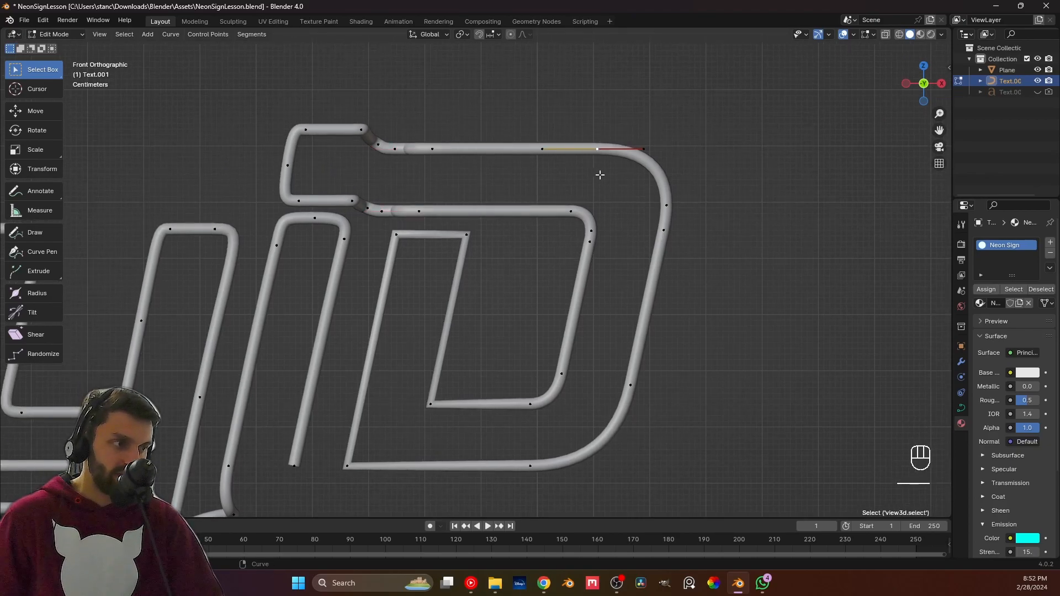
middle_click_drag(596, 166, 538, 122, "shift")
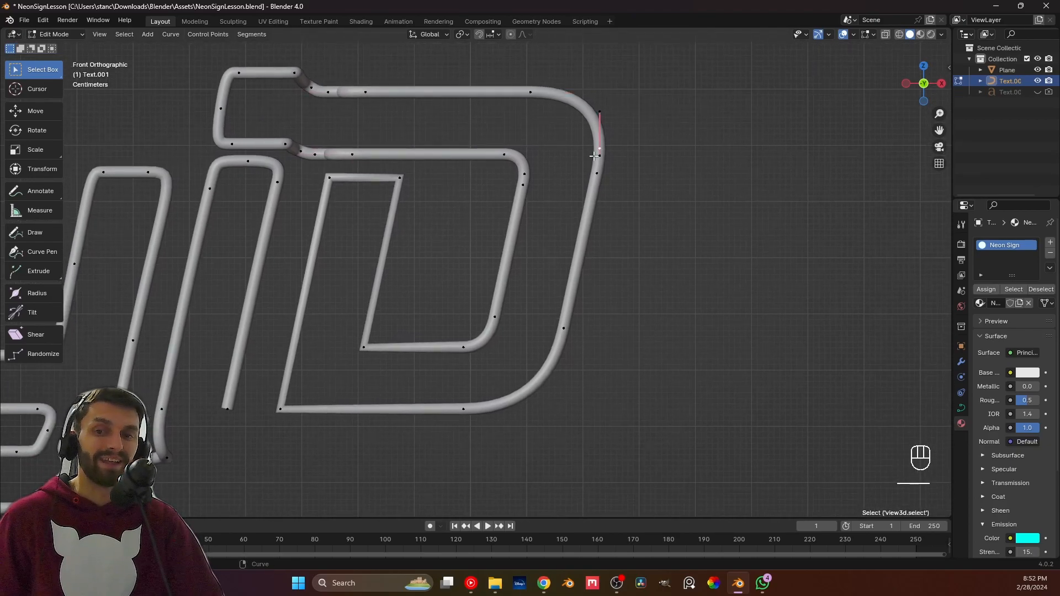
key("x")
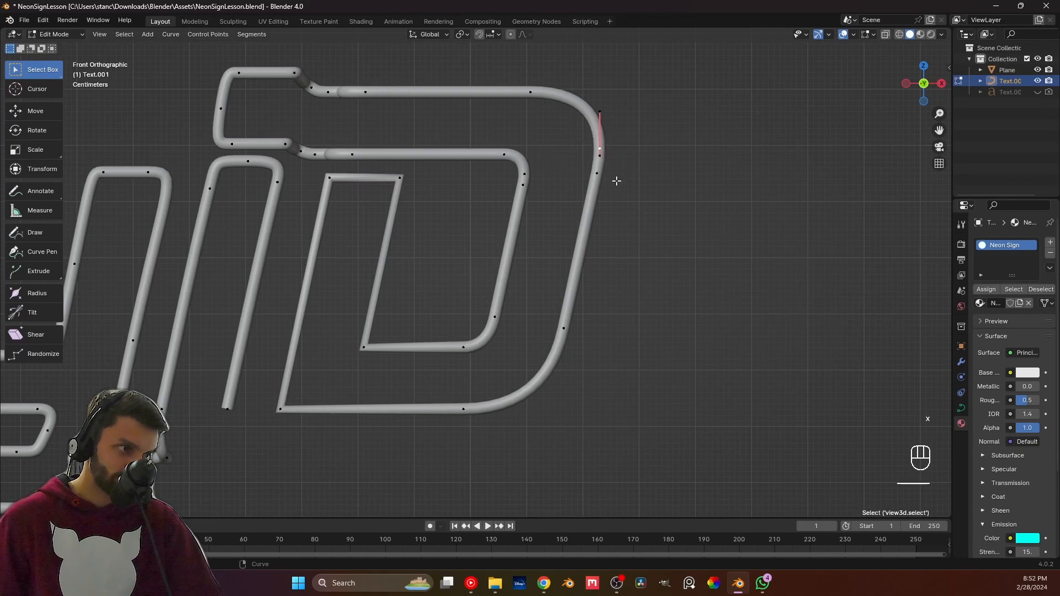
left_click(599, 175)
key("x")
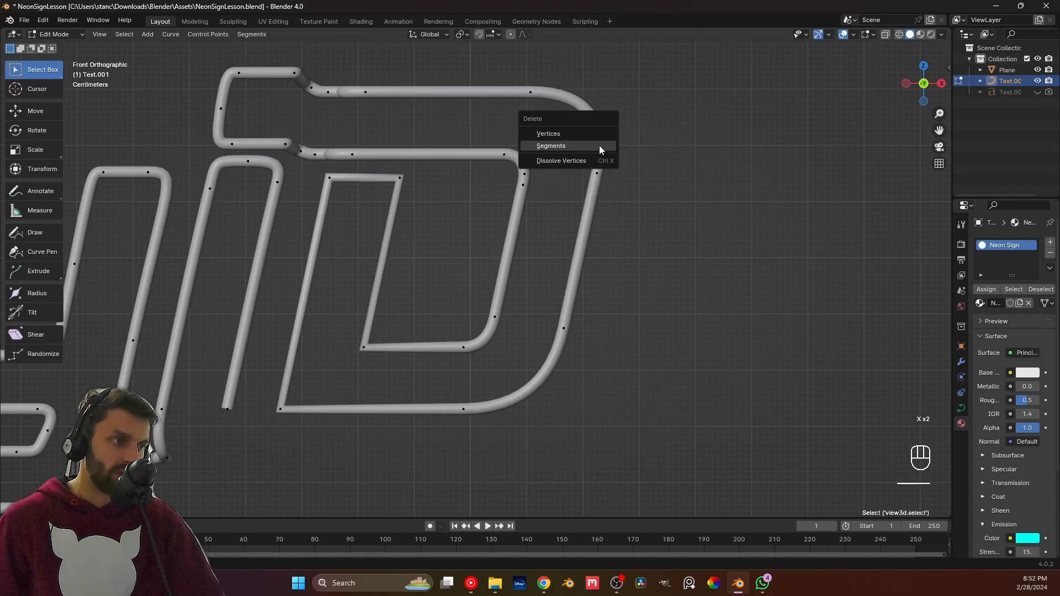
key("x")
left_click(600, 135)
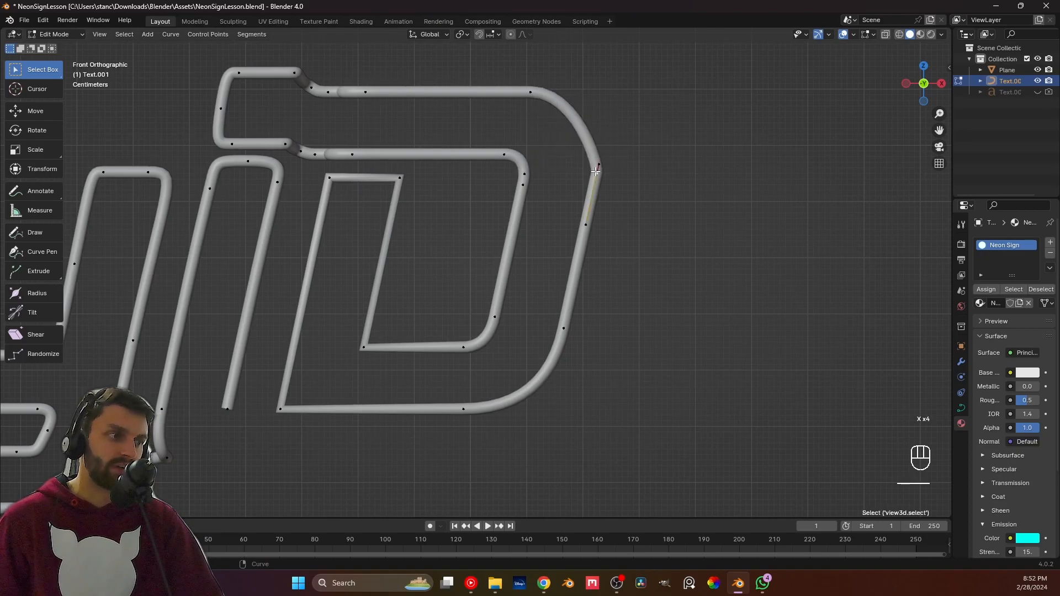
Delete the point at the lower end of the D outer curve's slanted side.
key("x")
key("v")
left_click(577, 335)
key("x")
left_click(578, 336)
Set the handles of the D outer curve's bottom point to Aligned, and extend its outer handle about 0.22 m along global X.
left_click(507, 407)
key("v")
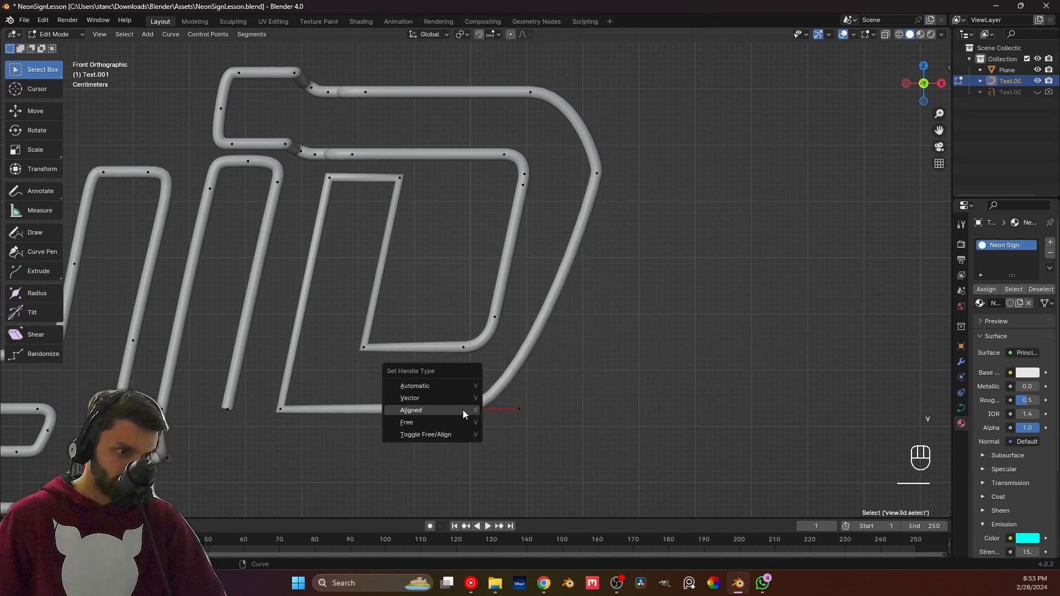
left_click(463, 410)
key("g")
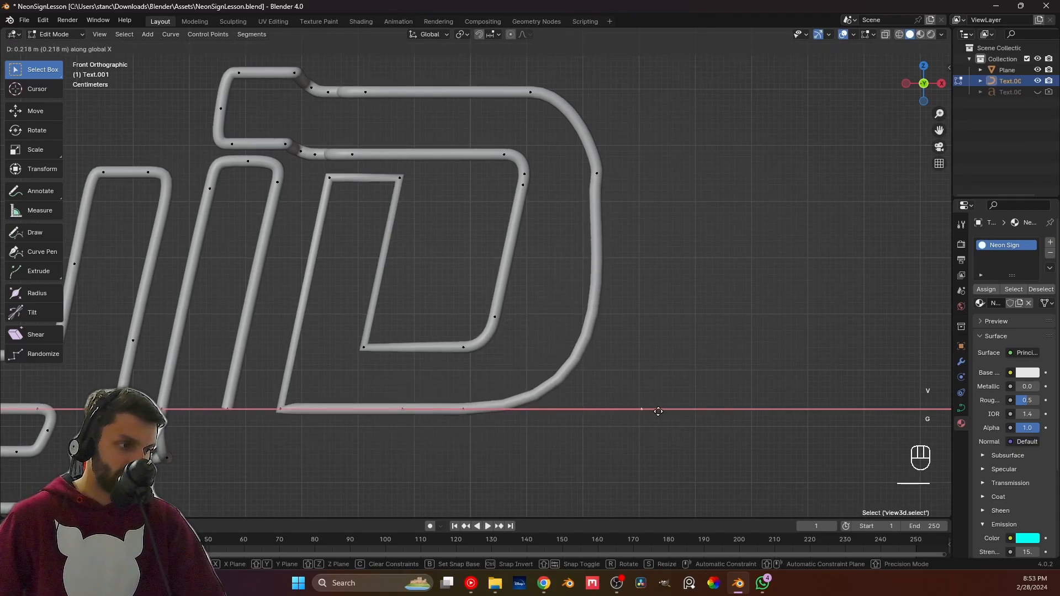
left_click(656, 412)
Move the D outer curve's bottom point outward along global X and pull its outer handle back about 0.2 m.
key("g")
key("x")
left_click(515, 414)
left_click(659, 412)
key("g")
key("x")
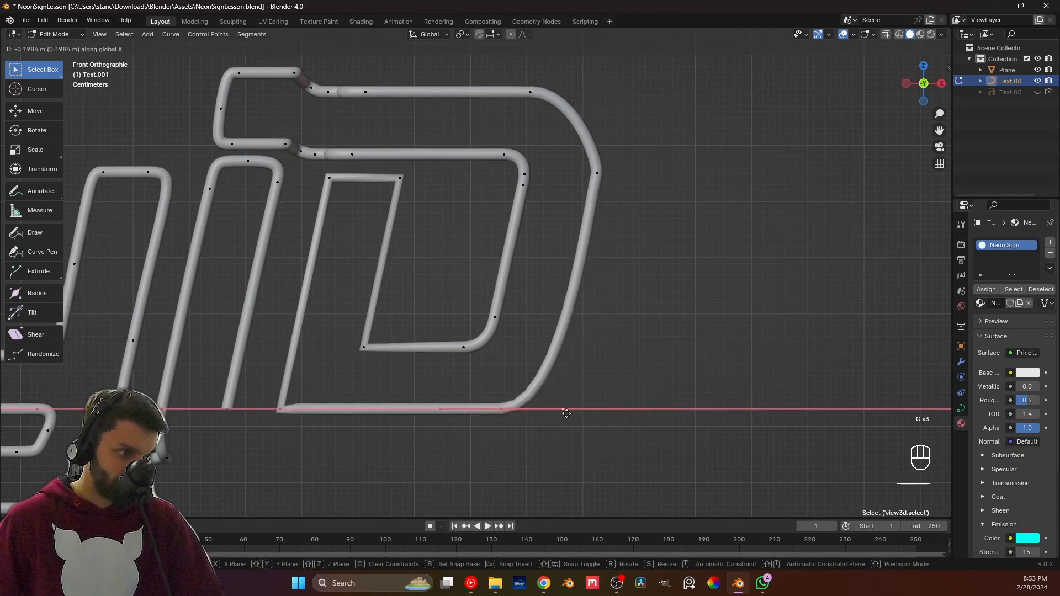
left_click(570, 413)
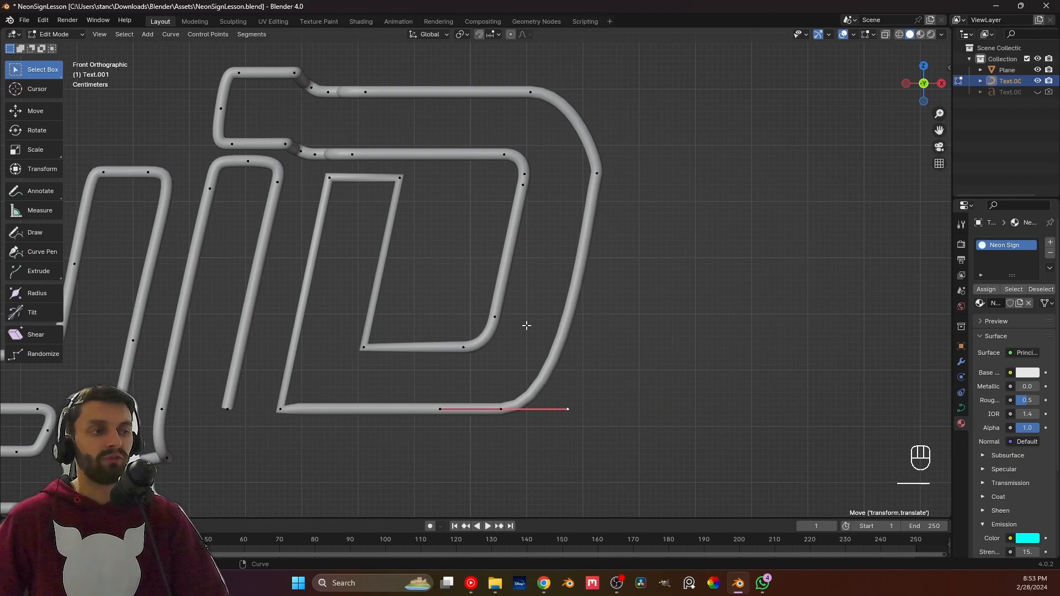
Try reshaping the remaining side point of the D outer curve along global X, and delete that point.
left_click(592, 182)
key("v")
left_click(594, 219)
key("g")
key("x")
left_click(587, 259)
key("x")
left_click(586, 258)
Set the handles of the D outer curve's top point to Aligned, extend the outer handle, and move the point about 0.05 m along global X.
left_click(531, 91)
key("v")
left_click(545, 90)
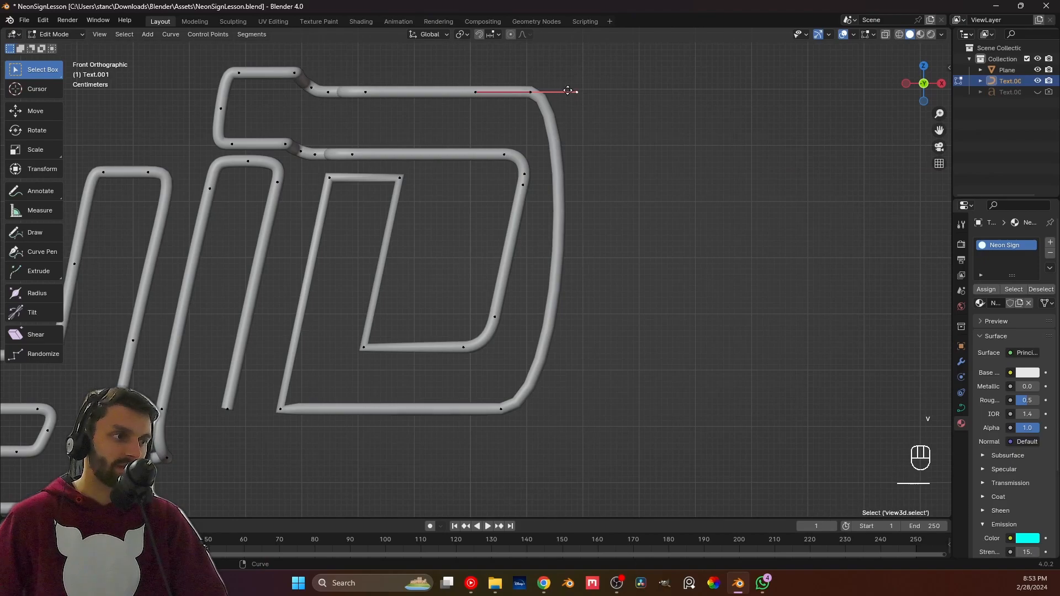
key("g")
left_click(530, 92)
key("g")
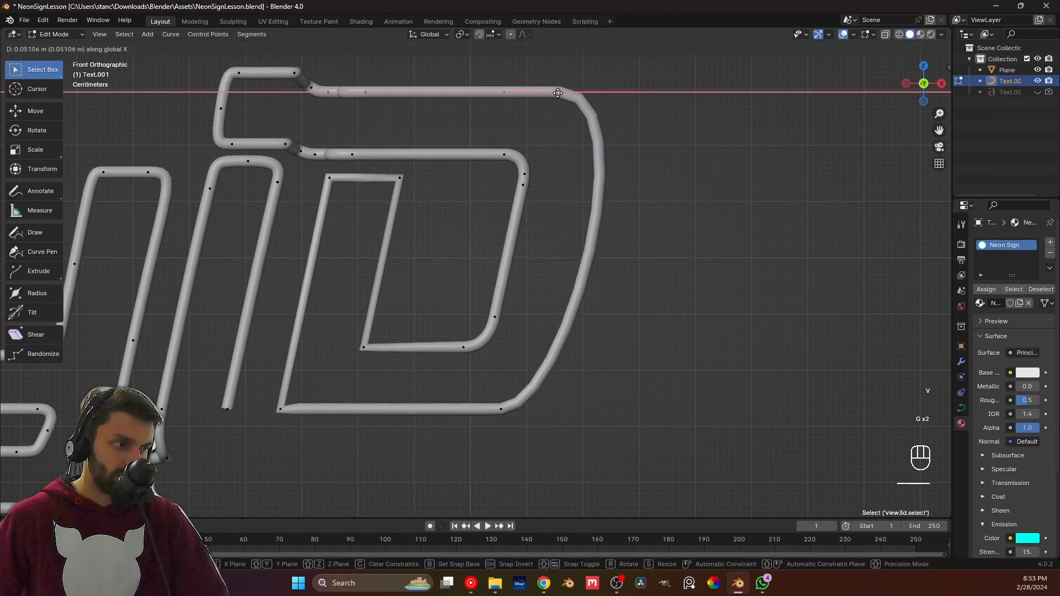
left_click(576, 202)
Subdivide the D outer curve between its top and bottom points, and move the new midpoint about 0.03 m inward along global X.
left_click(513, 398)
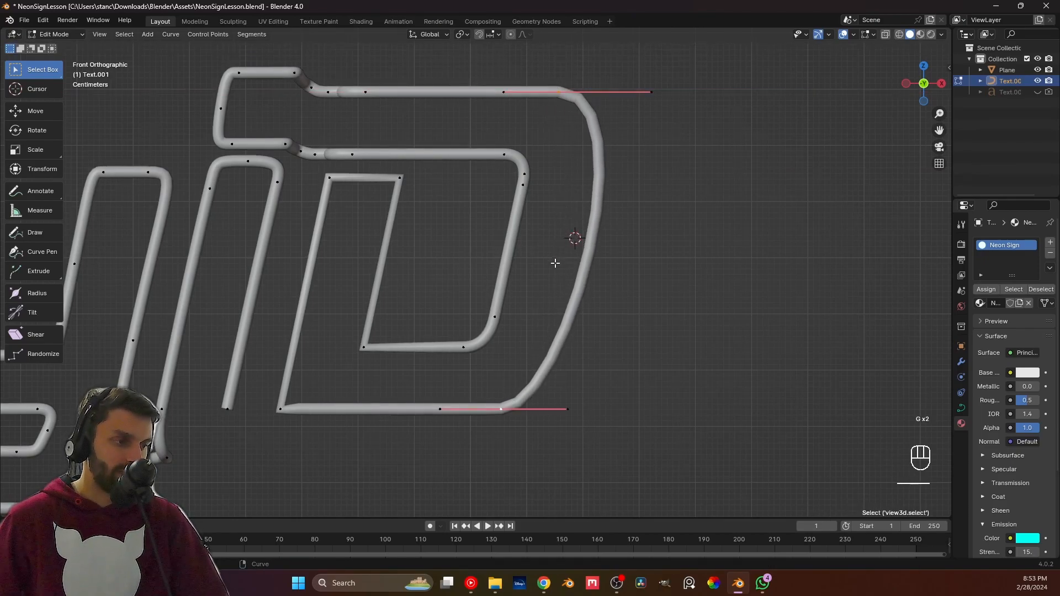
key("shift+c")
scroll(254, 337, "up", 8)
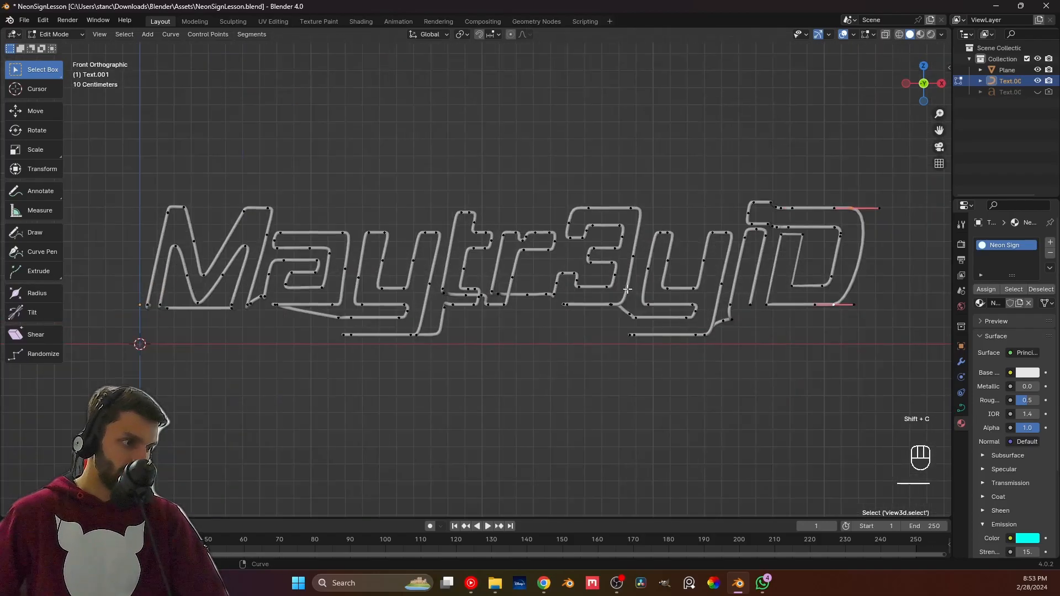
scroll(454, 226, "up", 1)
middle_click_drag(293, 323, 447, 283, "shift")
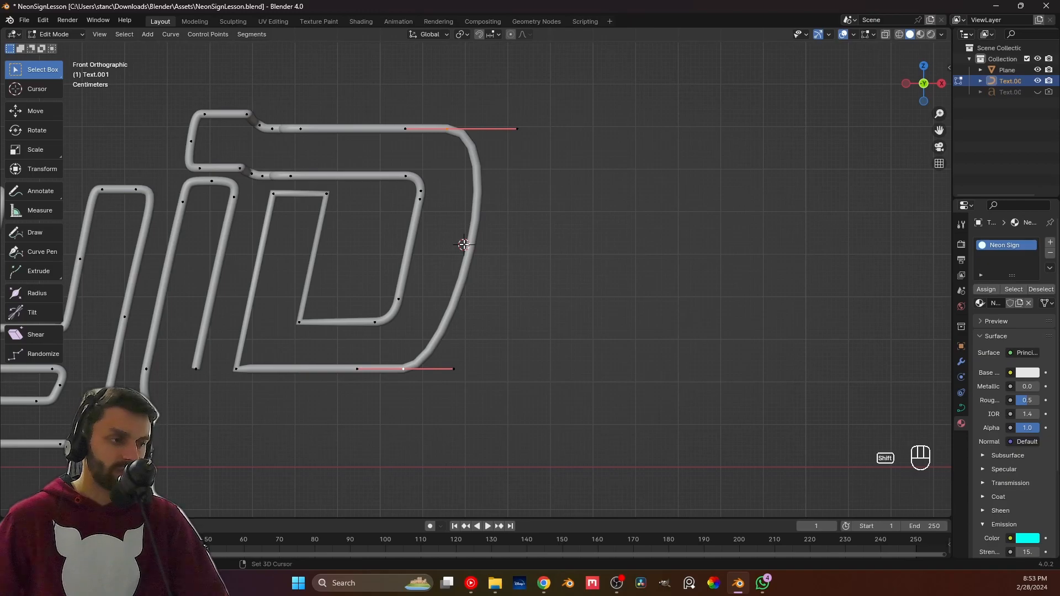
key("shift+c")
scroll(430, 259, "up", 8)
scroll(431, 259, "up", 3)
right_click(464, 274)
left_click(464, 271)
scroll(463, 271, "up", 2)
left_click(464, 271)
key("g")
key("x")
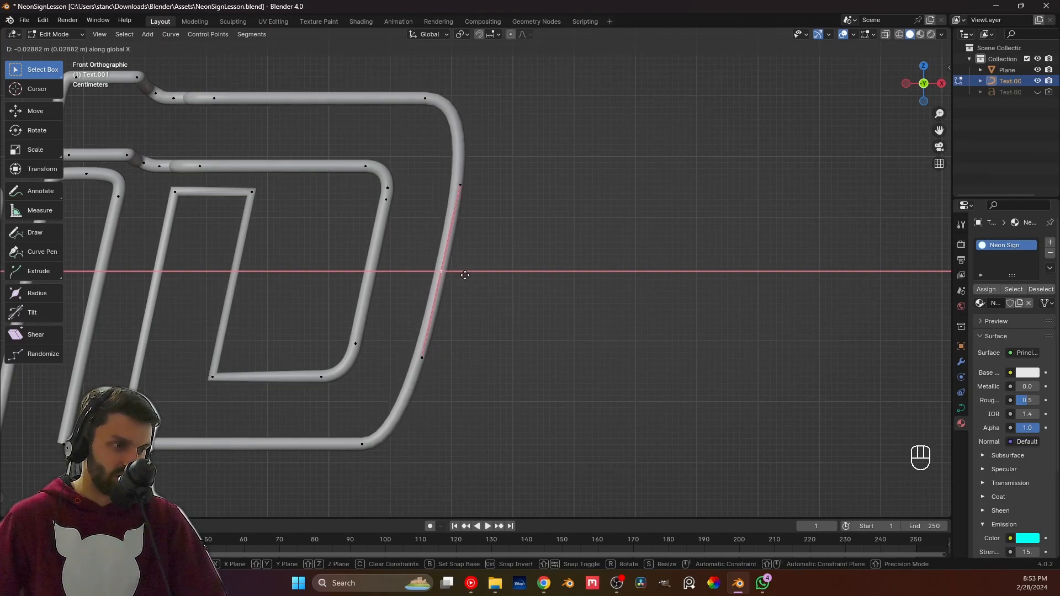
left_click(465, 275)
Shift the D outer curve's bottom point outward along global X, and adjust its outer handle along the same axis.
left_click(371, 435)
key("g")
key("x")
left_click(386, 436)
left_click(418, 440)
key("g")
key("x")
left_click(414, 444)
Fine-tune the D outer curve's bottom point and outer handle along global X to round the lower bend.
left_click(383, 444)
key("g")
key("x")
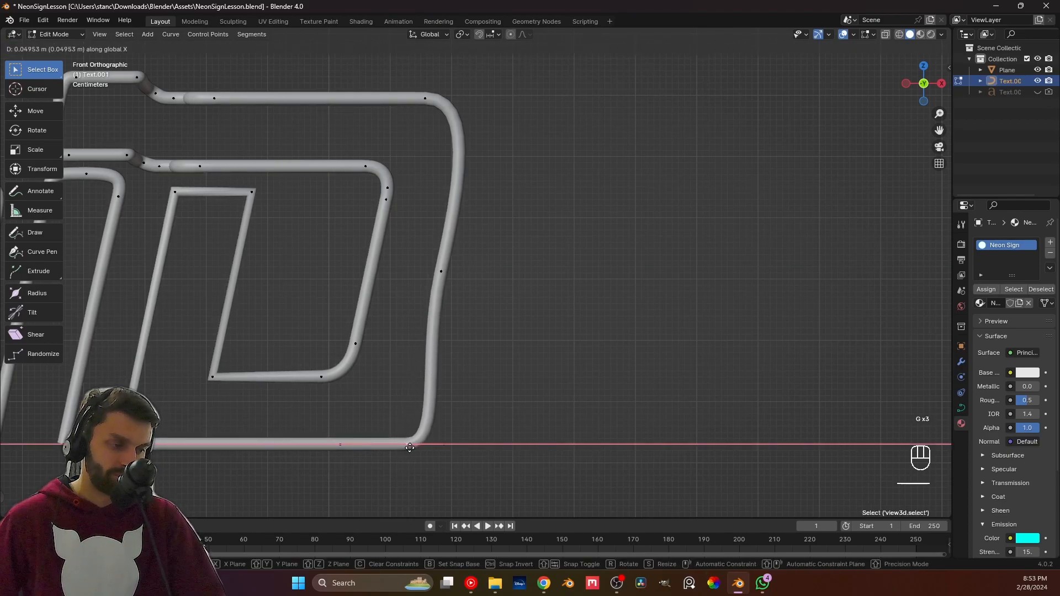
left_click(422, 432)
key("g")
key("x")
left_click(408, 441)
key("g")
key("x")
left_click(390, 445)
Extend the lower handle of the D outer curve's side midpoint downward about 0.16 m, locking global Y.
left_click(442, 293)
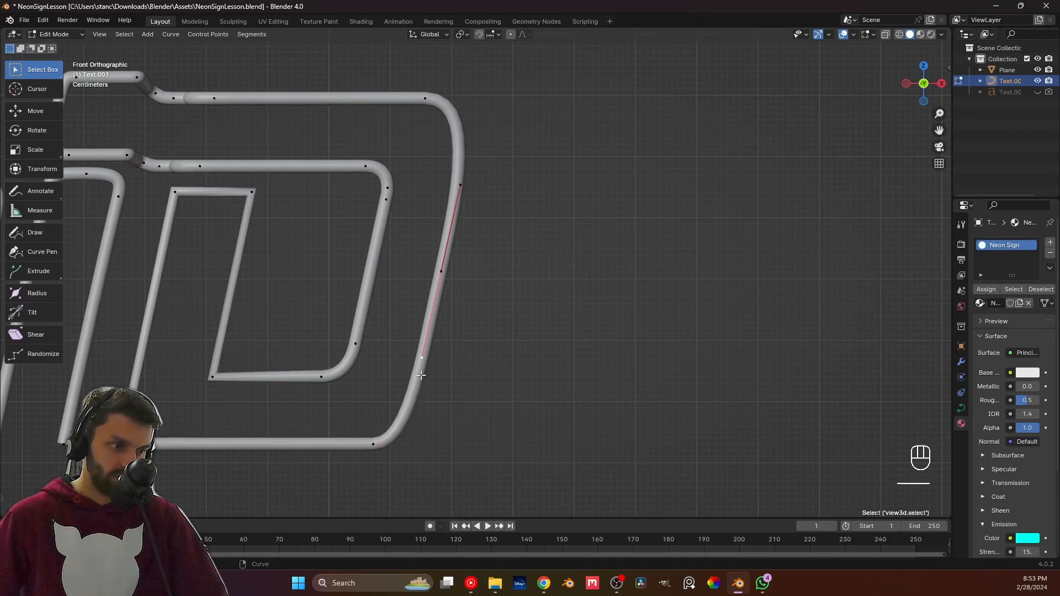
key("g")
key("shift+y")
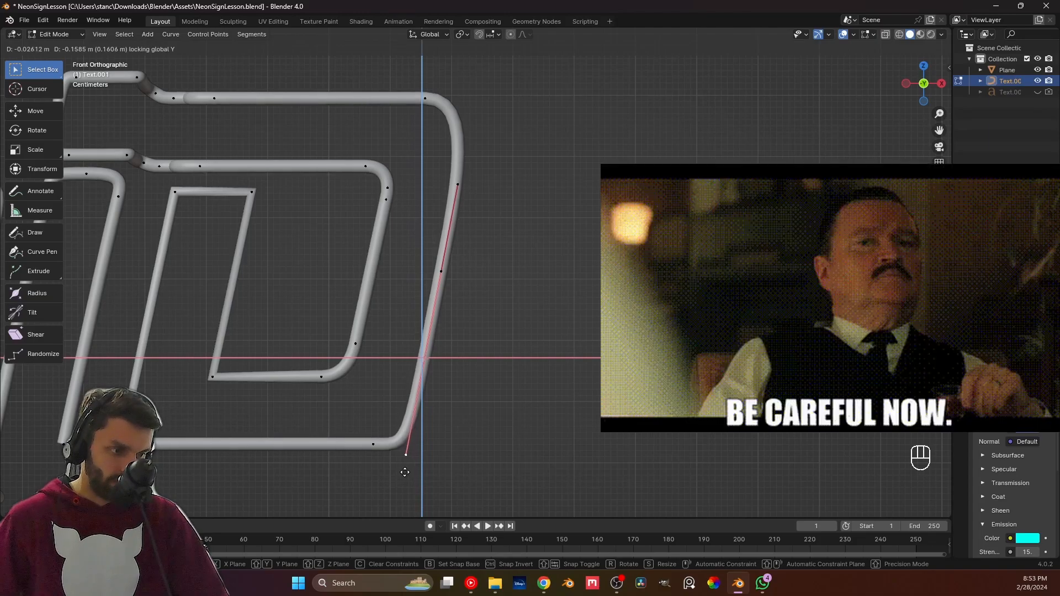
left_click(407, 471)
Nudge the upper handle of the D outer curve's side midpoint along global X, and extend it upward about 0.13 m, locking global Y.
left_click(451, 193)
key("g")
key("x")
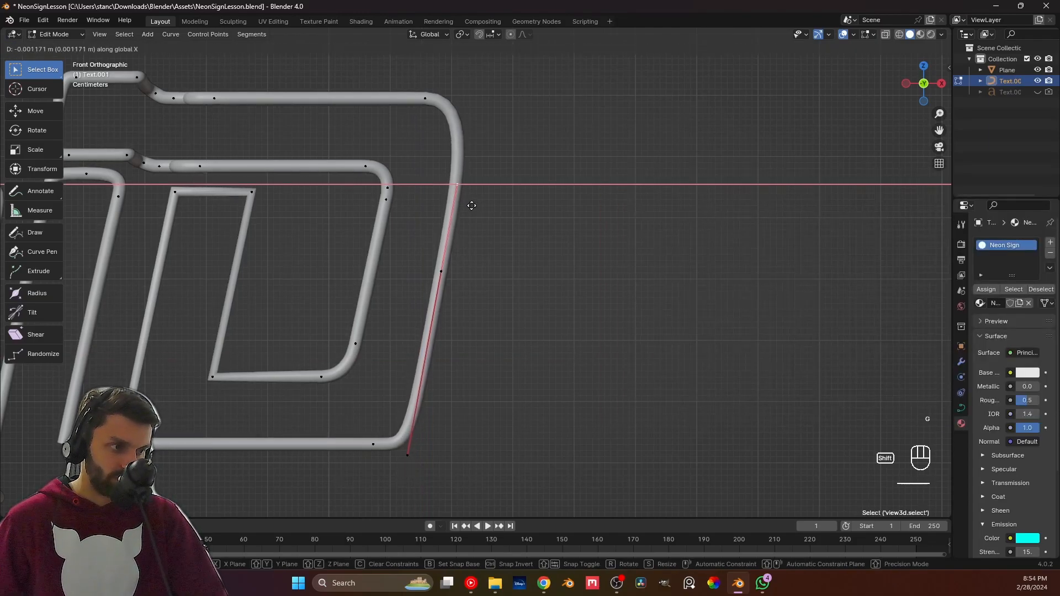
left_click(463, 202)
key("g")
key("shift+y")
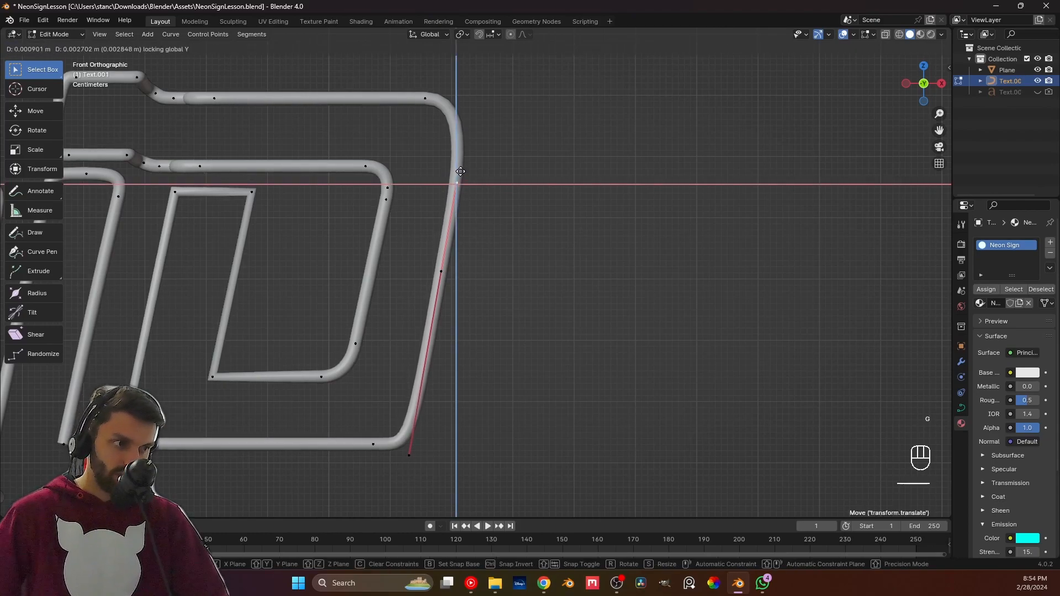
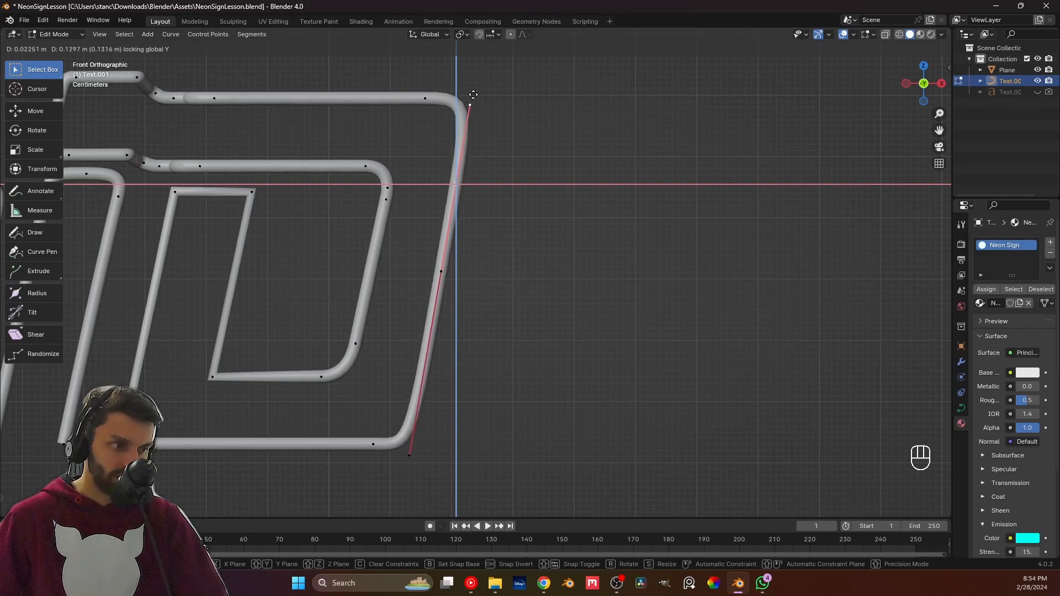
left_click(474, 95)
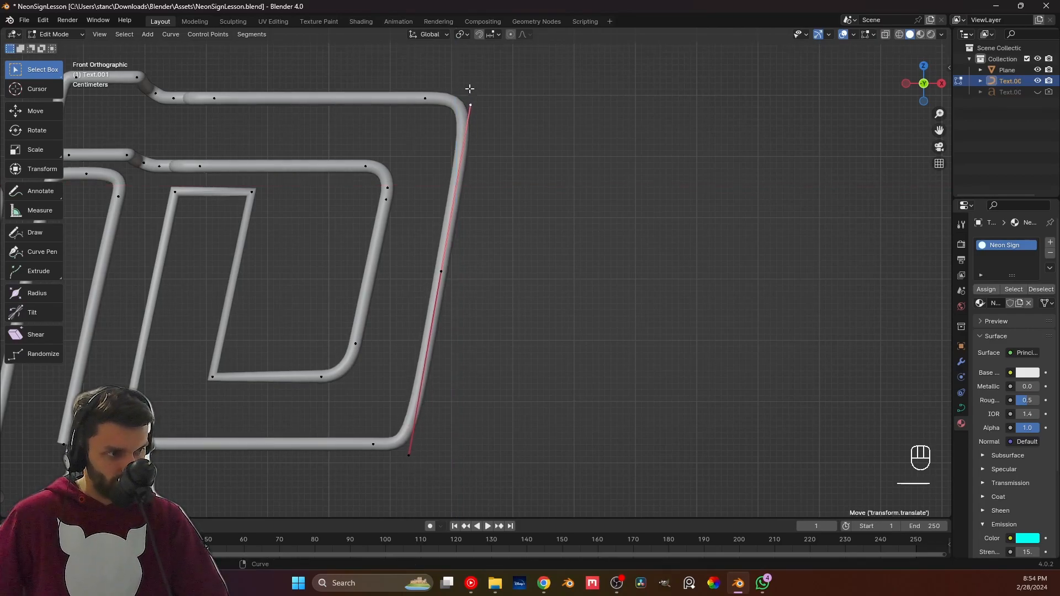
left_click(430, 100)
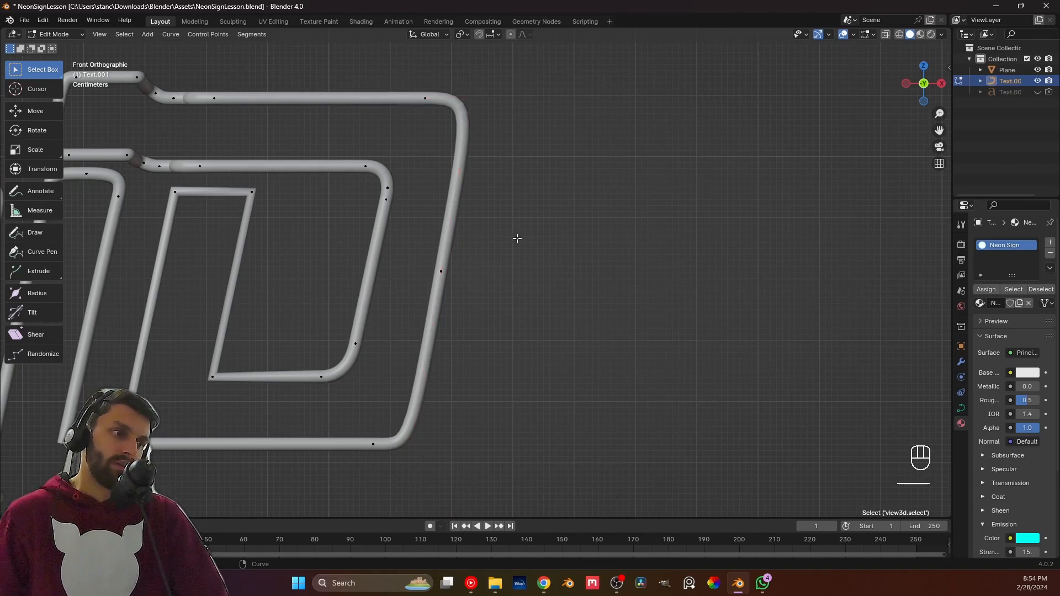
Delete the side points of the D's inner curve, keeping only its top and bottom points at the bends.
scroll(500, 246, "down", 5)
scroll(495, 277, "up", 5)
scroll(495, 277, "up", 1)
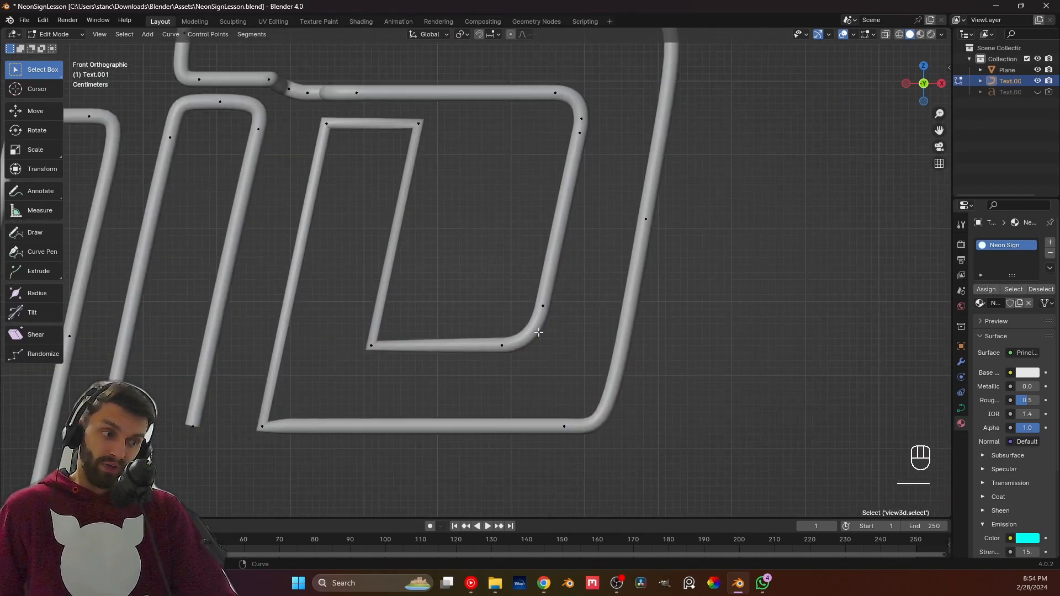
key("x")
left_click(583, 125)
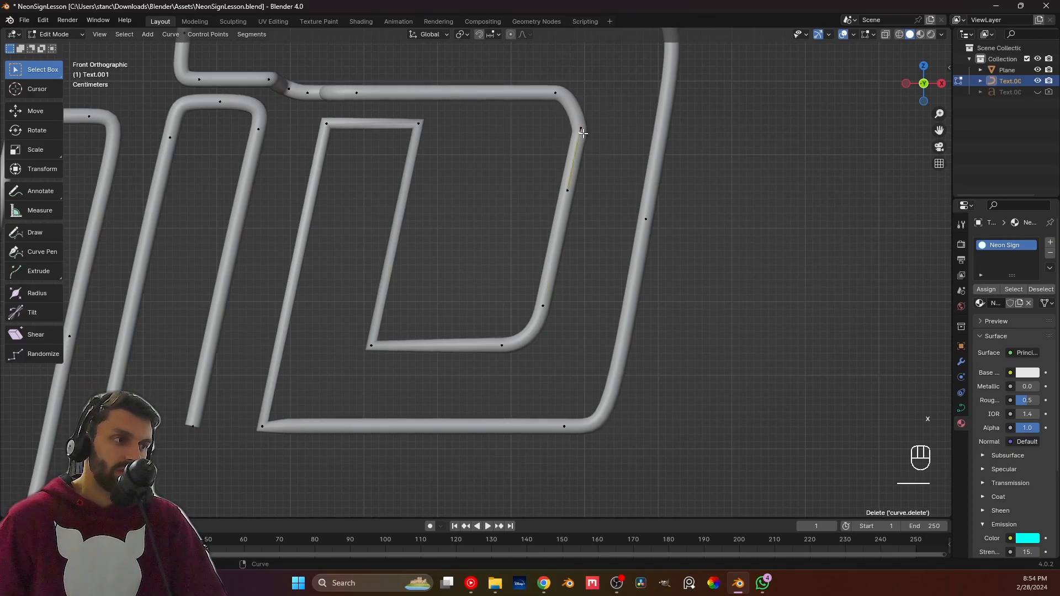
key("x")
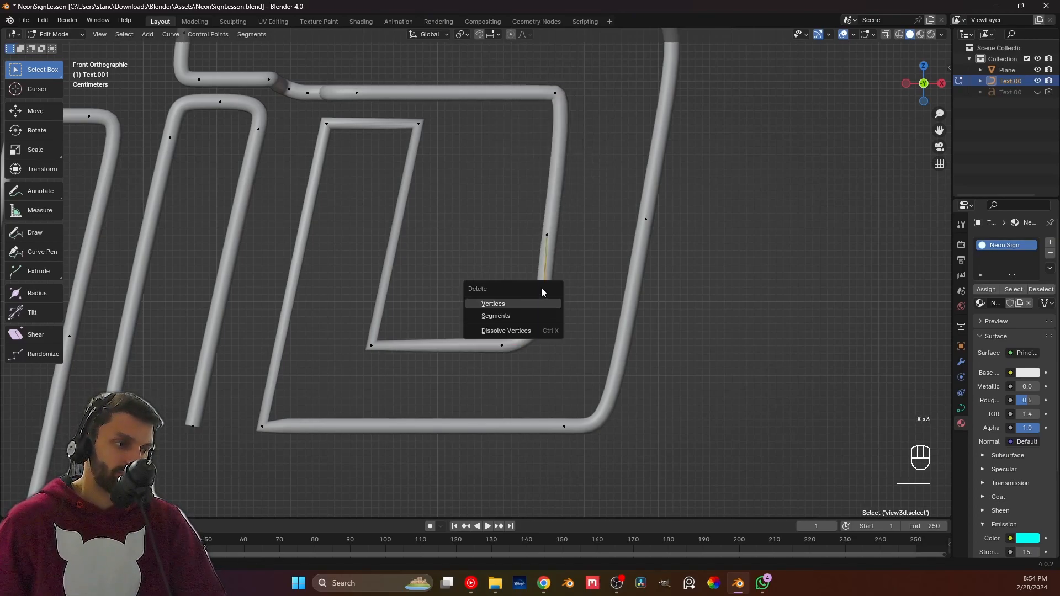
Set the handles of the D inner curve's bottom and top bend points to Aligned.
left_click(509, 330)
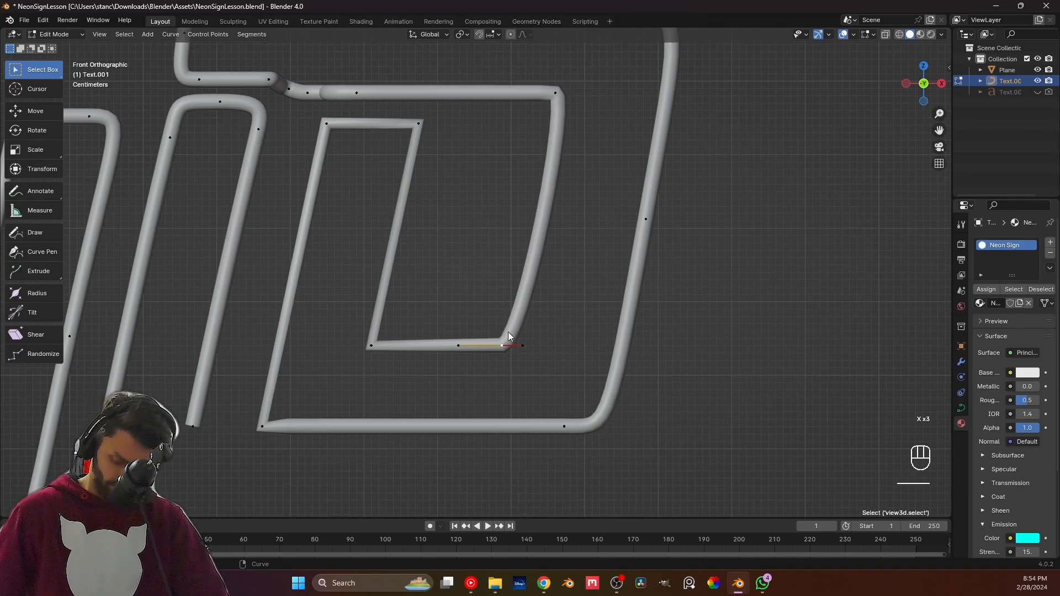
key("v")
left_click(508, 332)
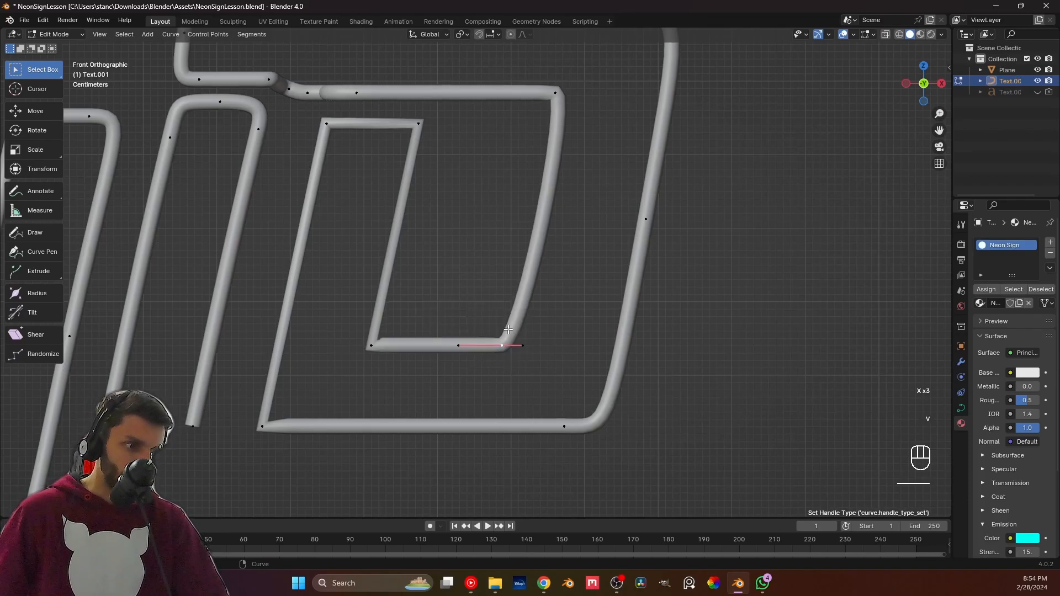
left_click(548, 100)
key("v")
left_click(548, 100)
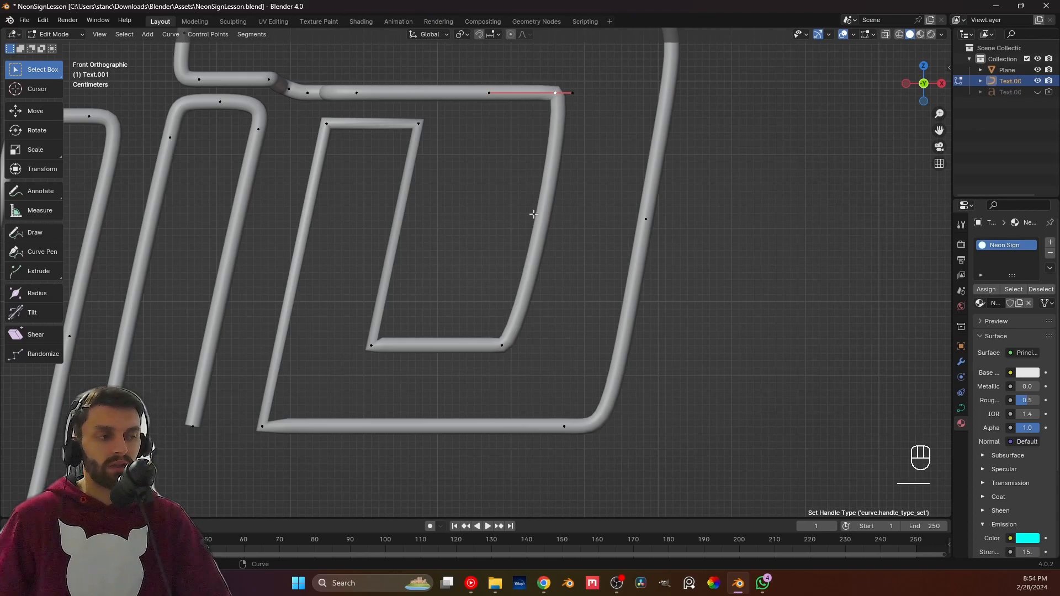
Subdivide the D inner curve between its top and bottom bend points, and shift the new midpoint outward along global X.
left_click(505, 333, "shift")
right_click(530, 227)
left_click(523, 229)
key("g")
key("x")
Extend the D inner midpoint's upper handle upward about 0.09 m and its lower handle downward about 0.1 m, locking global Y.
left_click(577, 160)
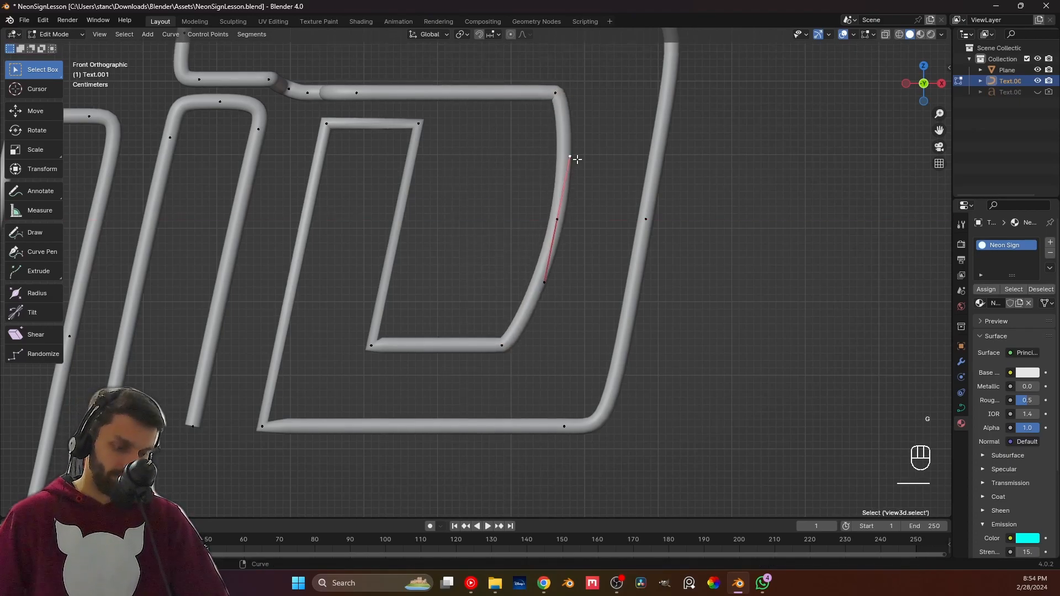
key("g")
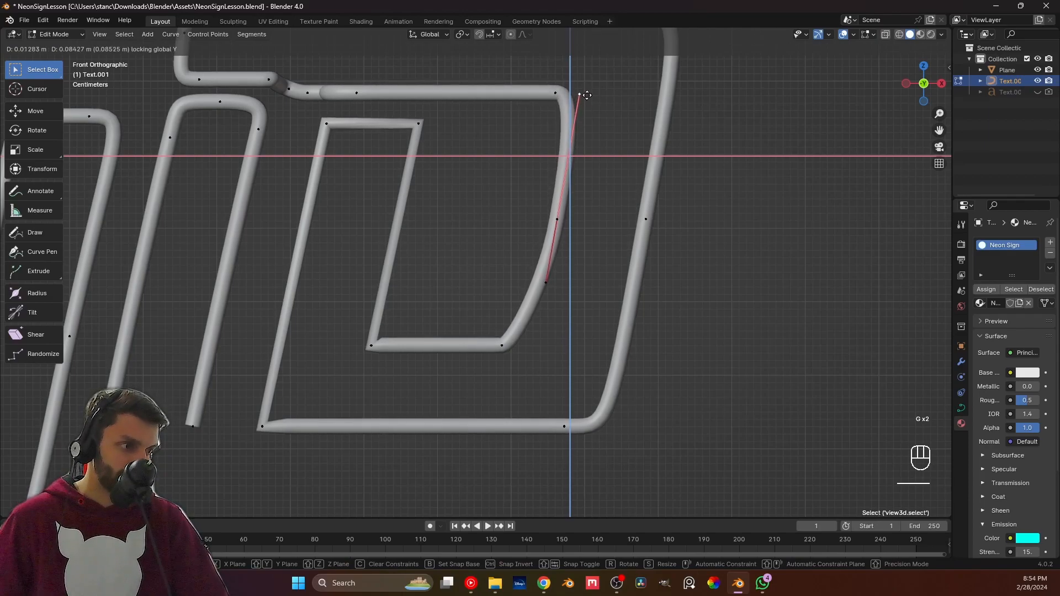
left_click(589, 96)
left_click(554, 274)
key("g")
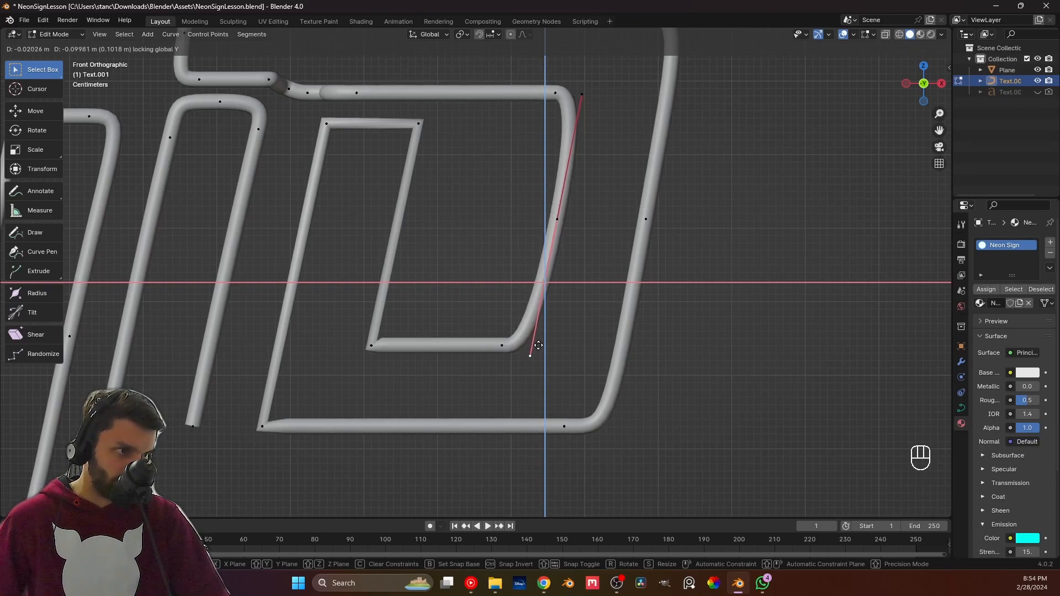
left_click(539, 345)
Extend the outer handle of the D inner curve's bottom point along global X to round the lower bend.
left_click(497, 345)
left_click(519, 346)
key("g")
key("x")
left_click(545, 346)
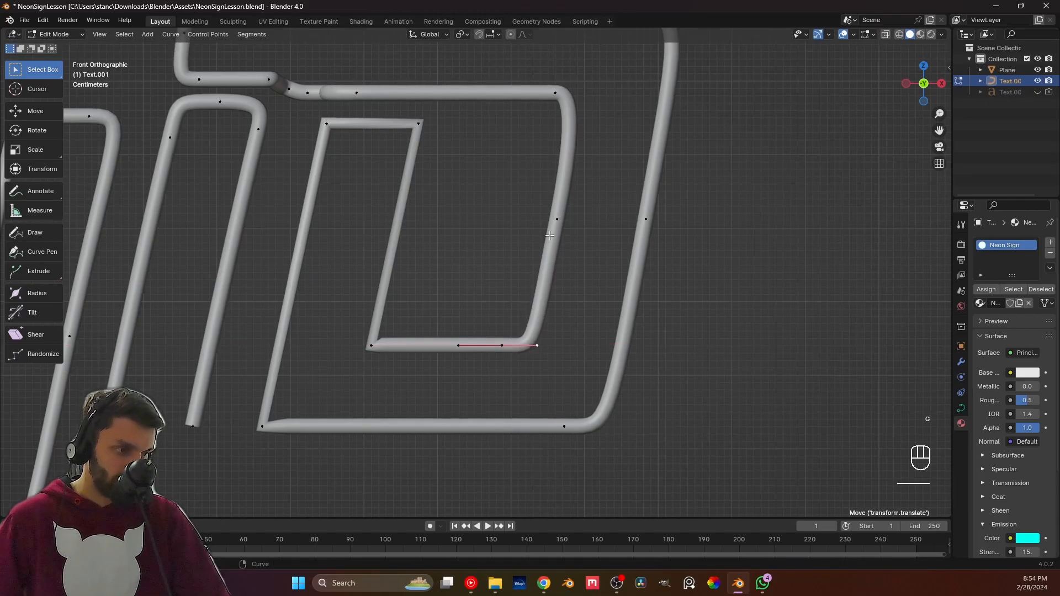
Adjust the D inner curve's top-right bend point and extend its outer handle along global X to sharpen the bend.
left_click(553, 101)
key("g")
middle_click(544, 101)
left_click(535, 101)
left_click(552, 94)
key("g")
middle_click(569, 93)
left_click(591, 94)
left_click(553, 93)
key("g")
middle_click(560, 93)
left_click(570, 93)
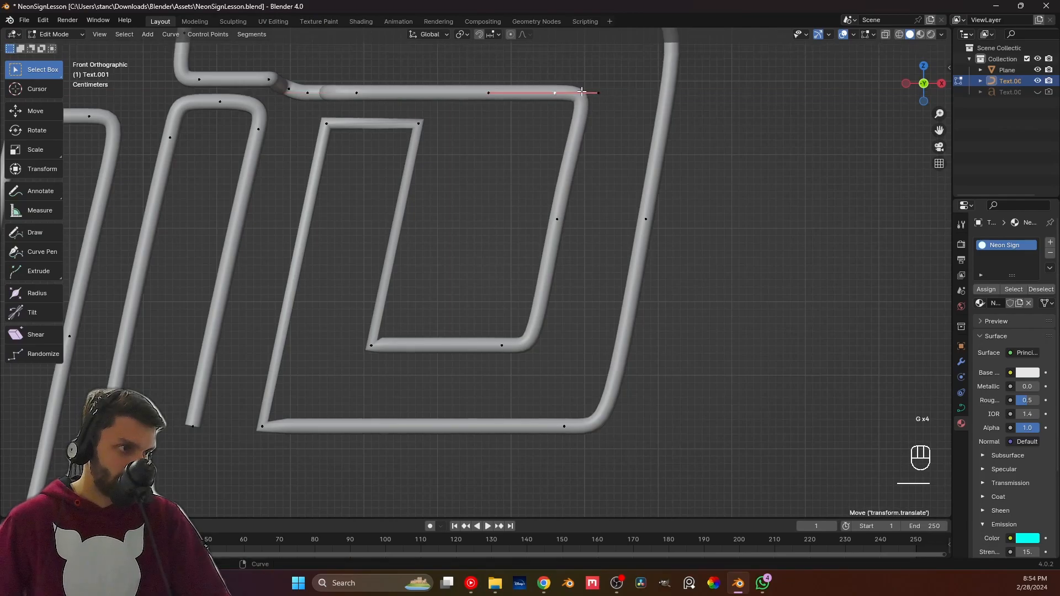
Pull the outer handle of the D inner curve's top-right bend slightly inward along global X, and nudge the right-side midpoint.
left_click(583, 92)
key("g")
middle_click(578, 93)
left_click(571, 94)
left_click(571, 222)
key("g")
middle_click(574, 223)
left_click(575, 221)
Nudge the D inner curve's top-right bend outward along global X.
left_click(588, 121)
left_click(559, 95)
key("g")
middle_click(569, 95)
left_click(573, 96)
left_click(591, 141)
Shift the lower handle of the D inner curve's right-side midpoint outward along global X to straighten that side.
scroll(541, 244, "down", 4)
scroll(538, 248, "down", 1, "shift")
scroll(525, 269, "up", 1)
scroll(525, 269, "up", 2)
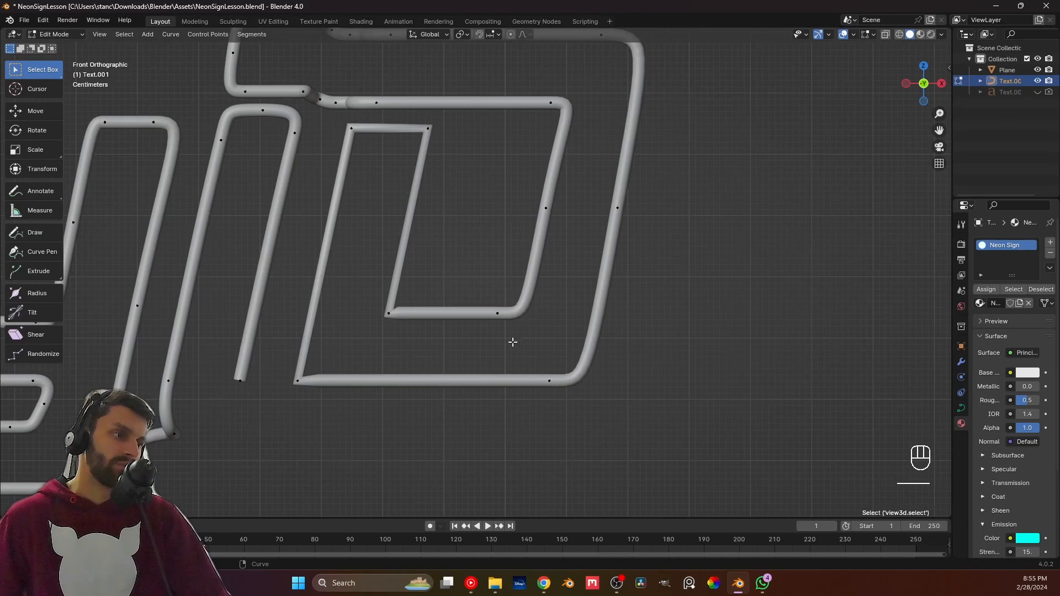
left_click(540, 223)
left_click(526, 319)
key("g")
key("x")
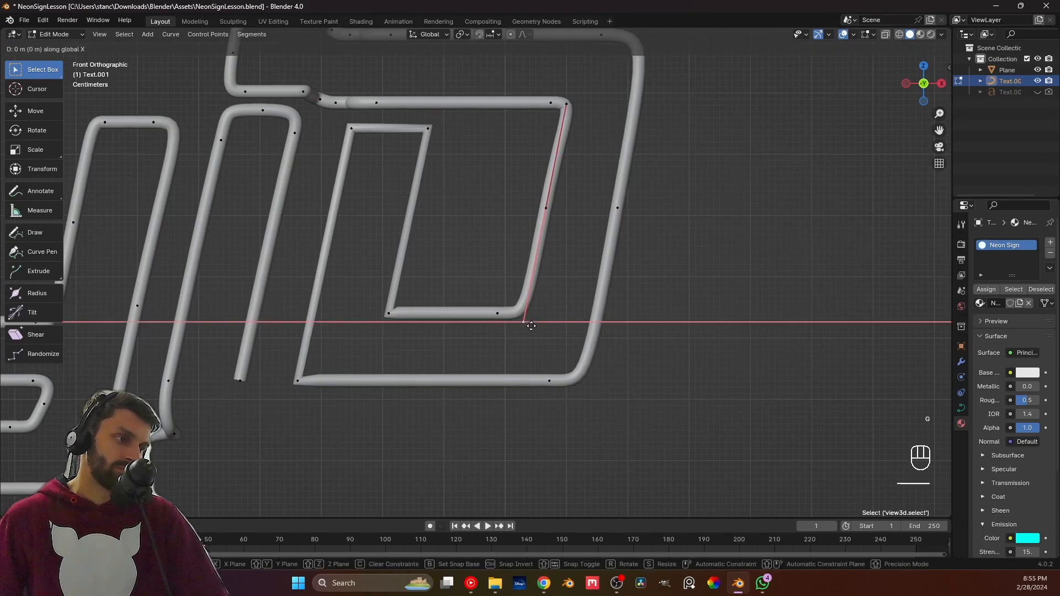
left_click(527, 326)
left_click(698, 287)
scroll(693, 288, "down", 2)
middle_click_drag(610, 300, 592, 330, "shift")
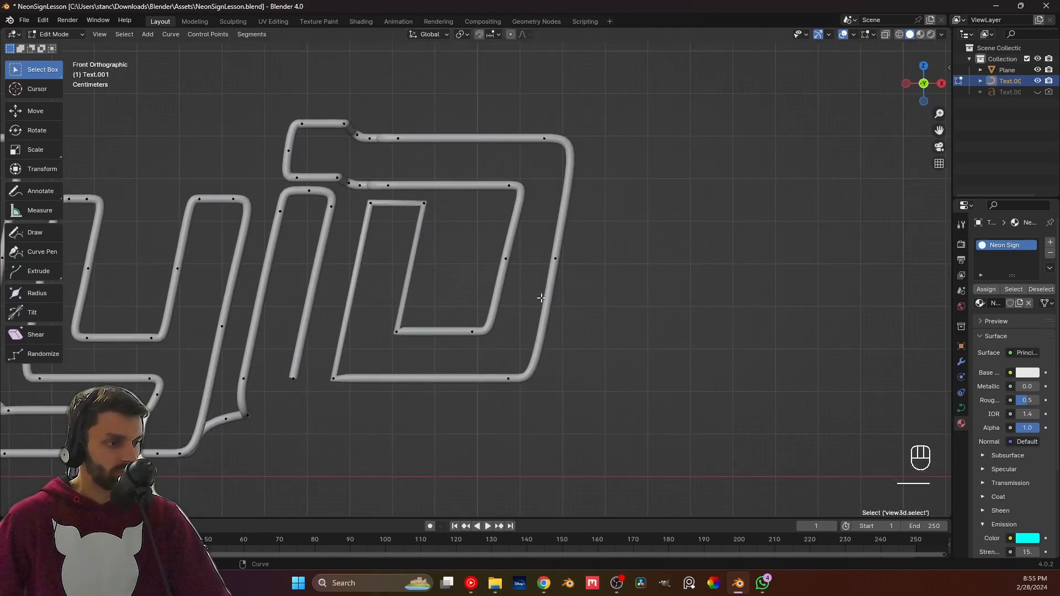
left_click(503, 343)
key("x")
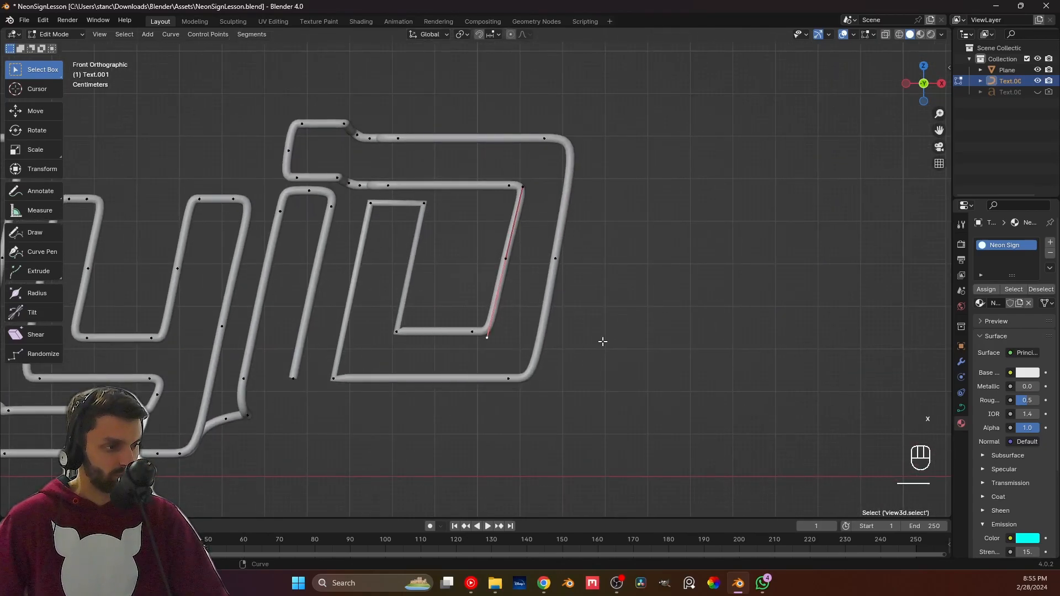
key("g")
key("x")
left_click(539, 351)
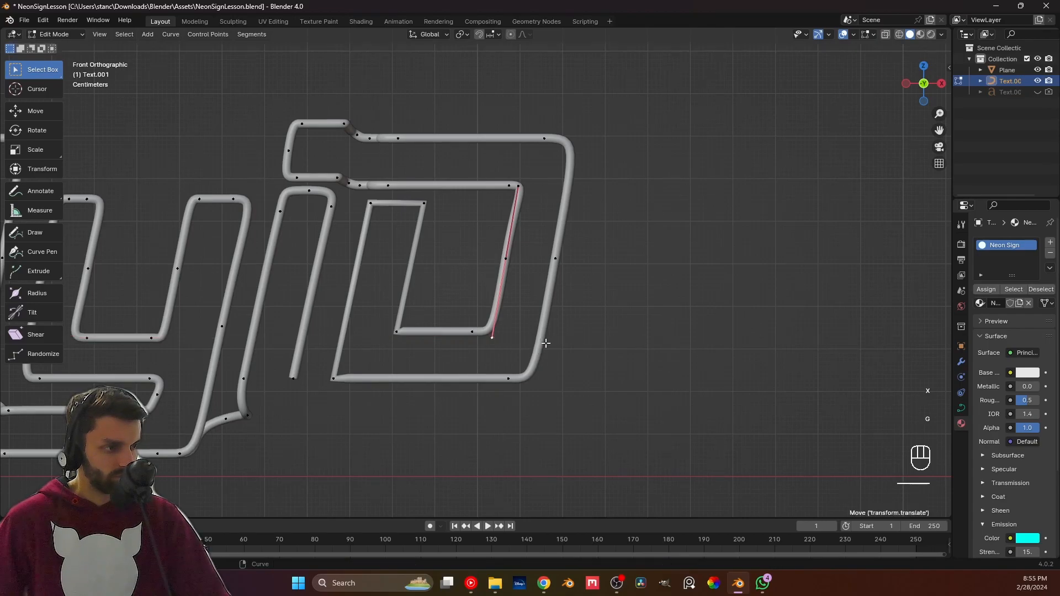
Pull the top-right bend's handle inward about 0.004 m along global X, and shift the D inner curve's right-side midpoint slightly outward.
left_click(537, 187)
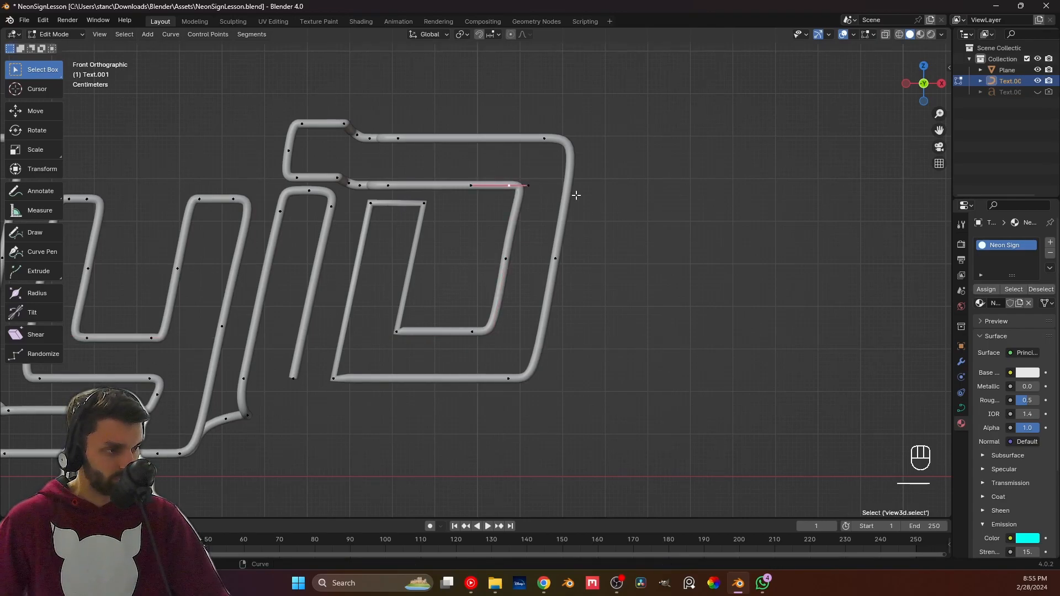
key("g")
key("x")
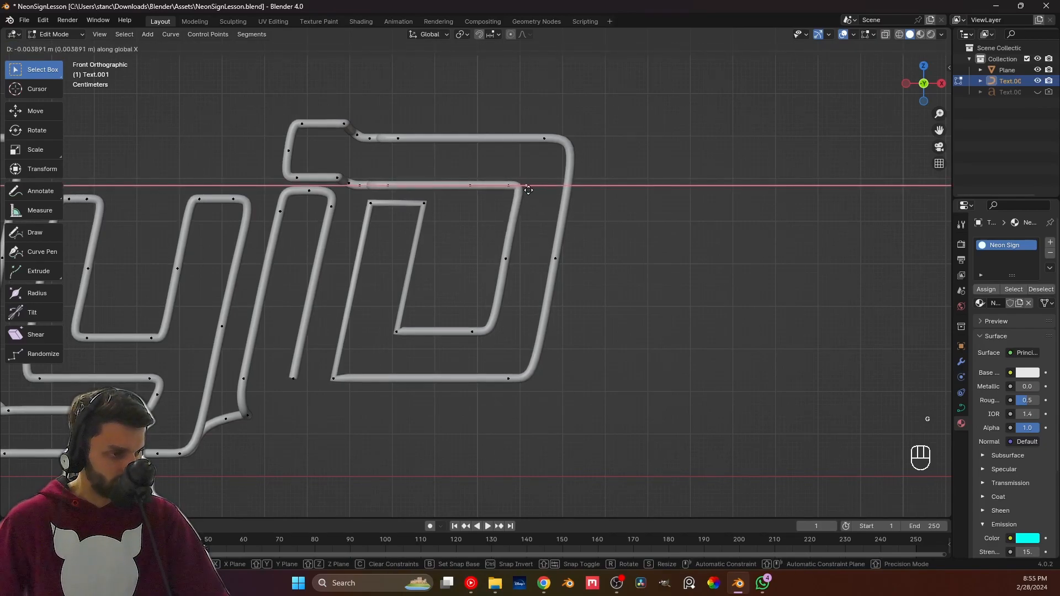
left_click(529, 190)
left_click(521, 269)
key("g")
key("x")
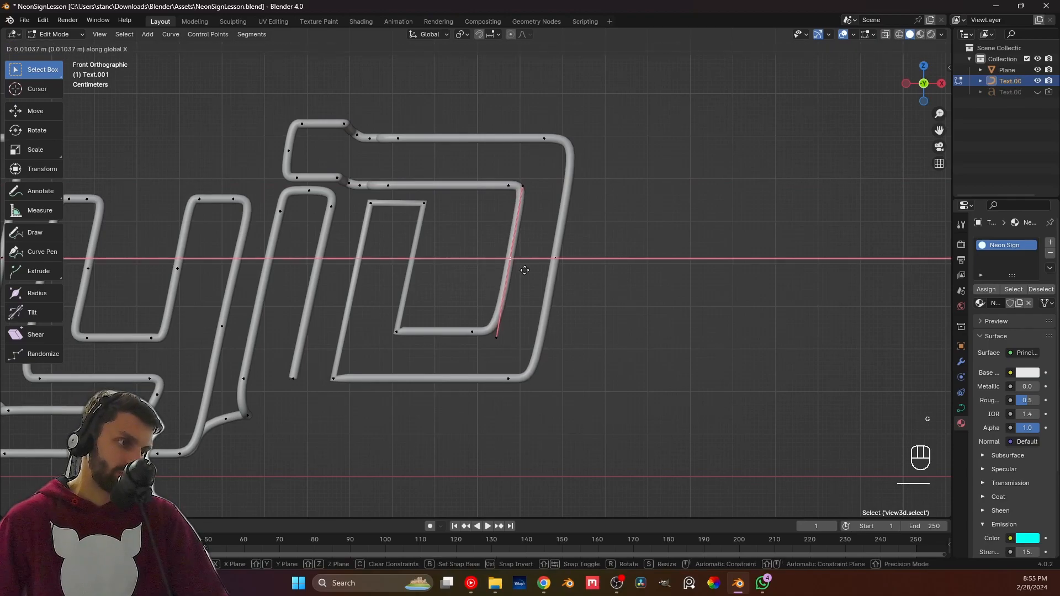
left_click(521, 281)
left_click(607, 336)
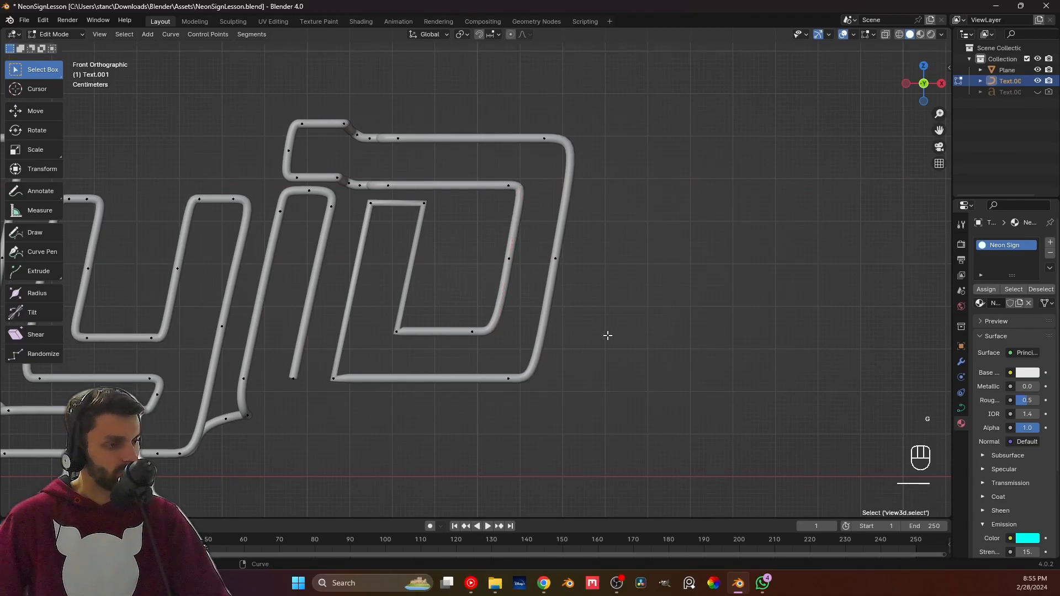
Set the handles of the lower-left bend in the D's inner opening to Aligned, and level them horizontally.
scroll(581, 339, "down", 3)
key("Tab")
key("Tab")
scroll(462, 336, "up", 4)
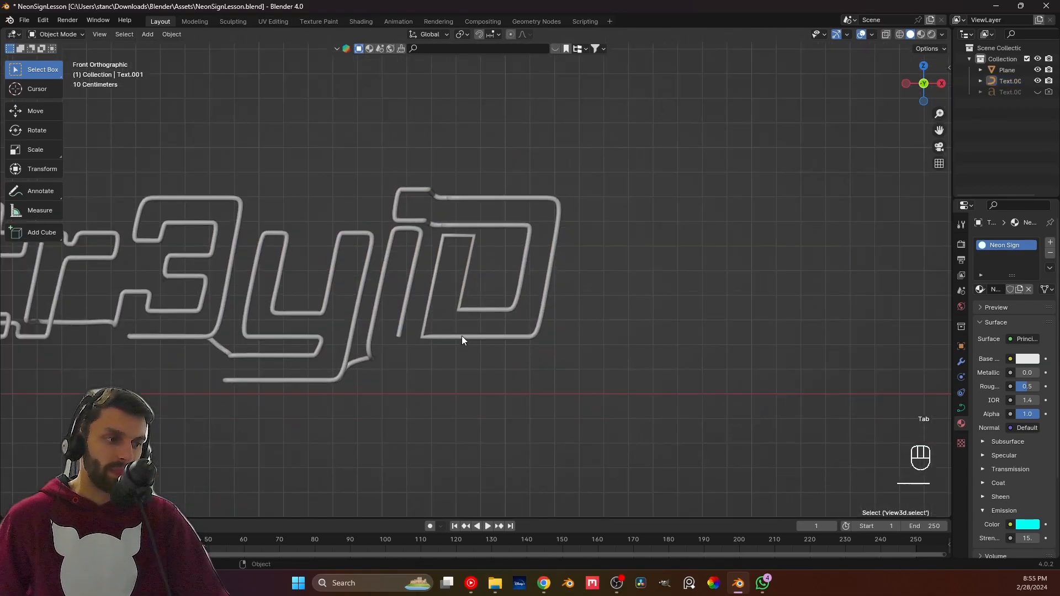
scroll(474, 272, "up", 3)
left_click(478, 272)
key("v")
left_click(478, 271)
key("g")
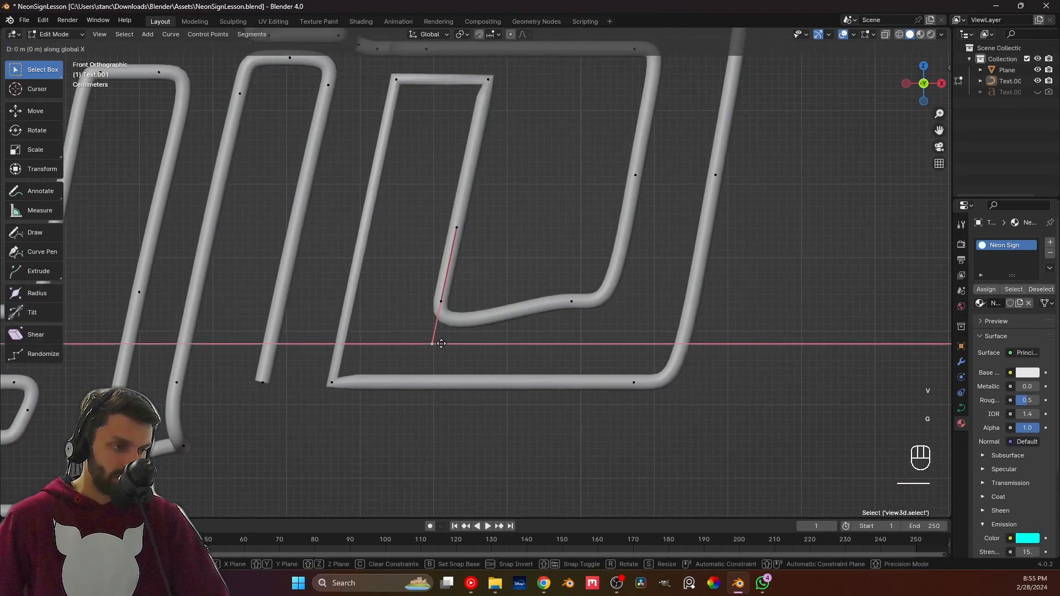
key("x")
key("z")
left_click(397, 296)
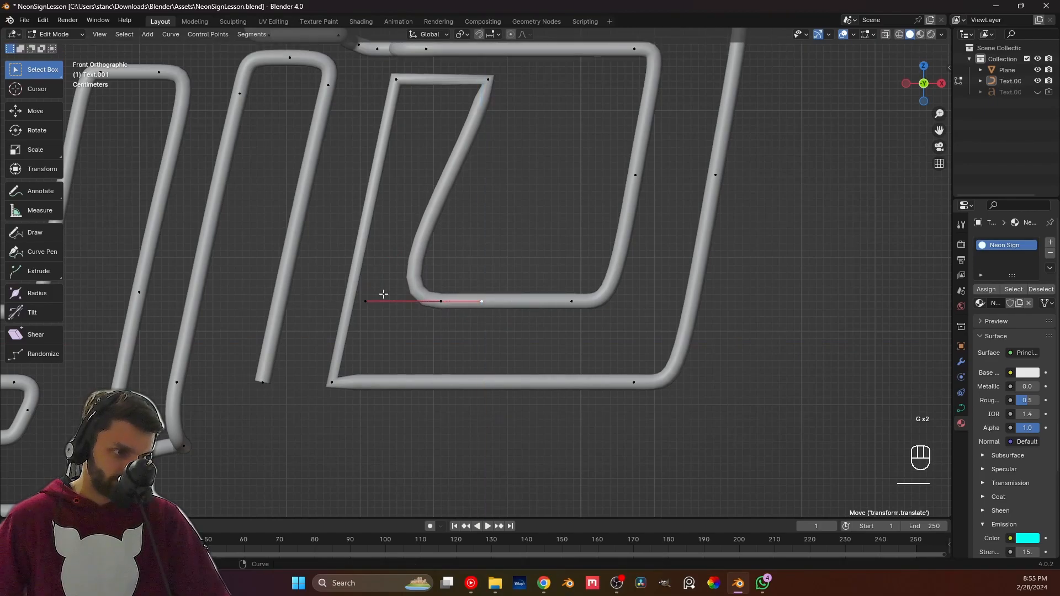
key("s")
right_click(559, 318)
key("s")
right_click(559, 318)
Shorten the left handle of the D opening's lower-left bend, shift the bend point inward, and readjust its handle along global X.
key("g")
key("x")
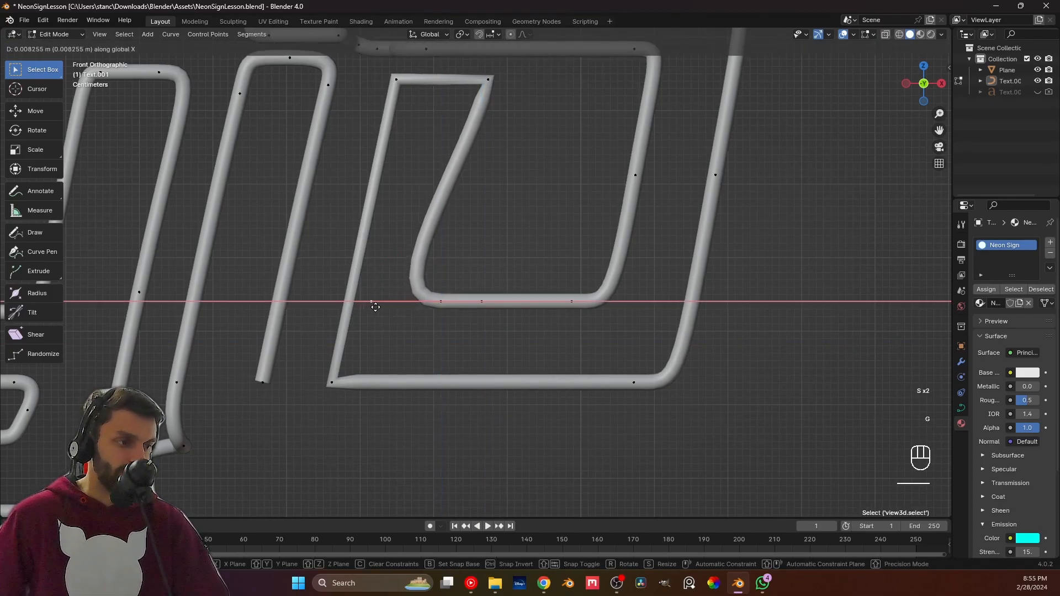
left_click(418, 305)
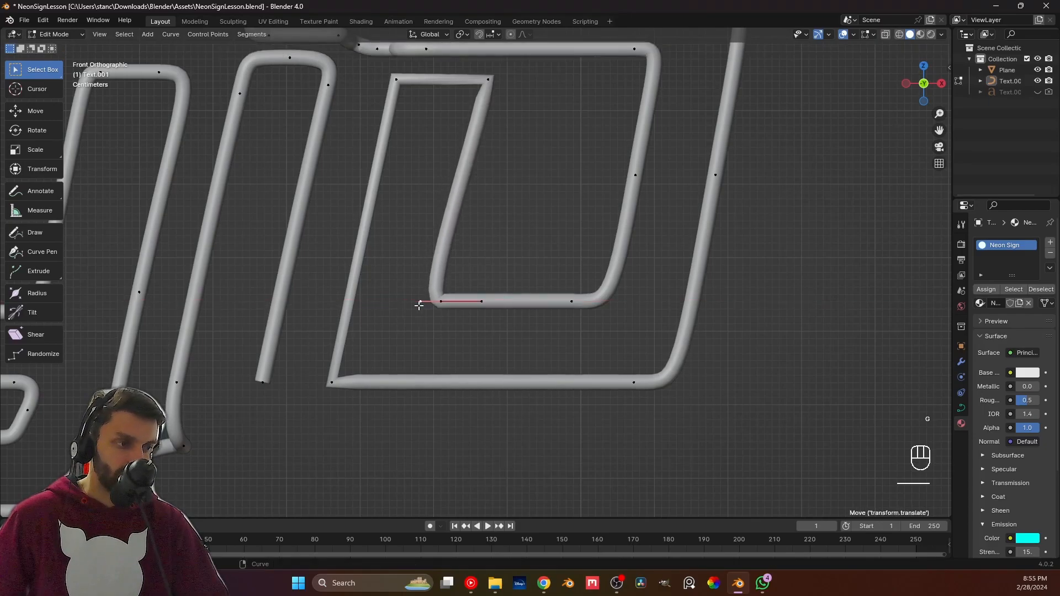
key("g")
key("x")
left_click(450, 304)
key("x")
key("g")
key("x")
left_click(427, 296)
Set the handles of the D opening's upper-left bend to Aligned, and adjust its outer handle along global X.
left_click(489, 155)
key("v")
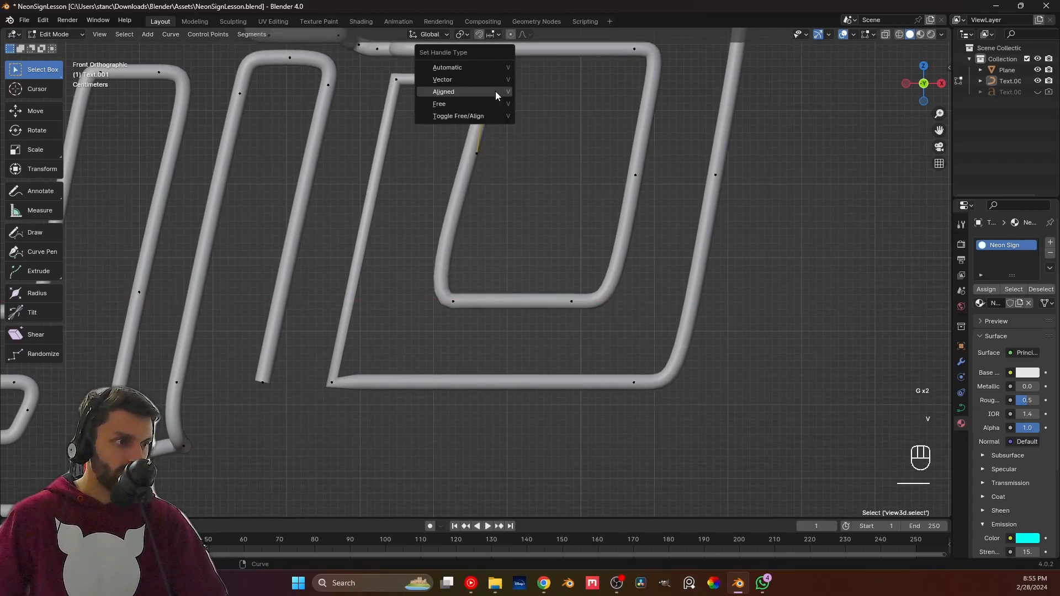
left_click(496, 96)
middle_click_drag(496, 96, 489, 131, "shift")
key("g")
key("x")
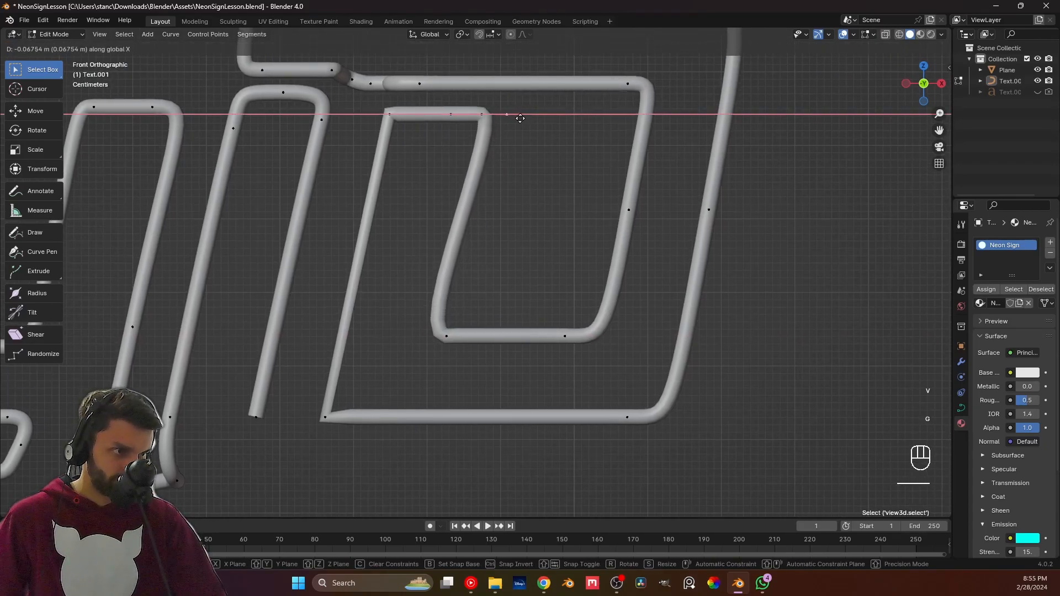
left_click(526, 118)
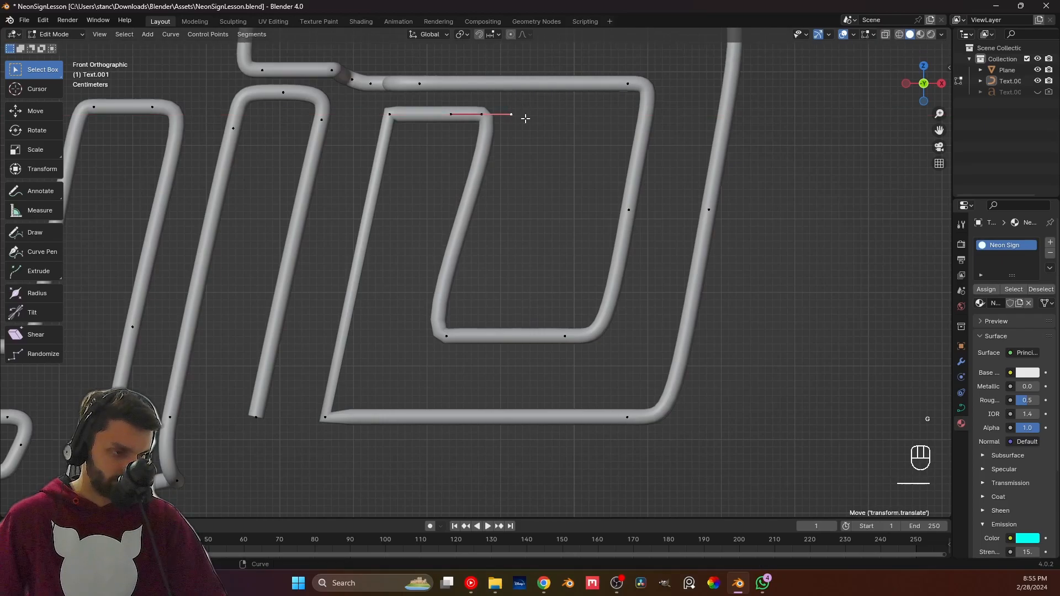
Subdivide the slanted segment between the D opening's lower-left and upper-left bends, and adjust the new midpoint's curve with global Y locked.
left_click(447, 334)
right_click(457, 276)
left_click(452, 274)
key("g")
key("shift+y")
left_click(491, 127)
Shift the D opening's upper-left bend point inward along global X, and extend its outer handle about 0.03 m outward.
left_click(486, 115)
key("g")
key("x")
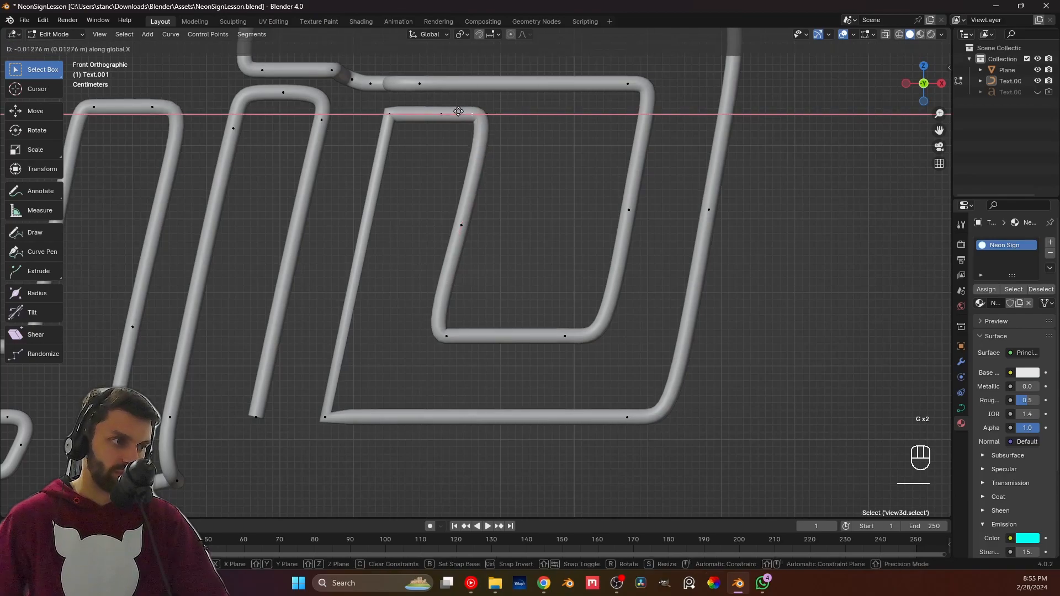
left_click(468, 116)
left_click(469, 116)
key("g")
key("x")
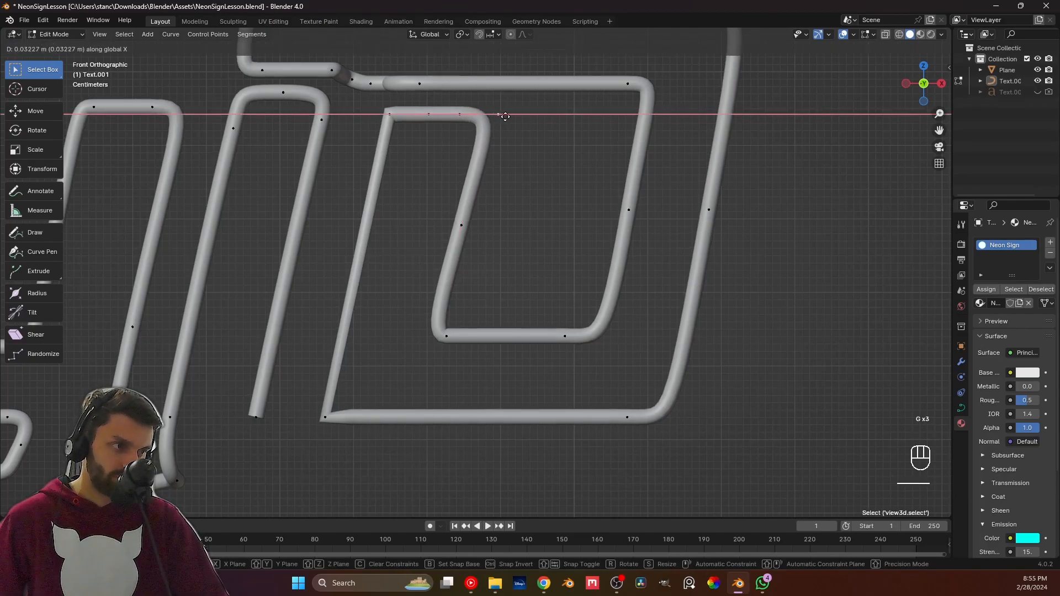
left_click(504, 116)
Try moving the D opening's upper-left bend point back outward along global X.
left_click(458, 113)
key("g")
key("x")
left_click(472, 113)
key("g")
key("x")
left_click(475, 202)
Extend the upper handle of the slanted segment's midpoint upward to the bend, locking global Y.
left_click(463, 224)
left_click(486, 130)
key("g")
key("shift+y")
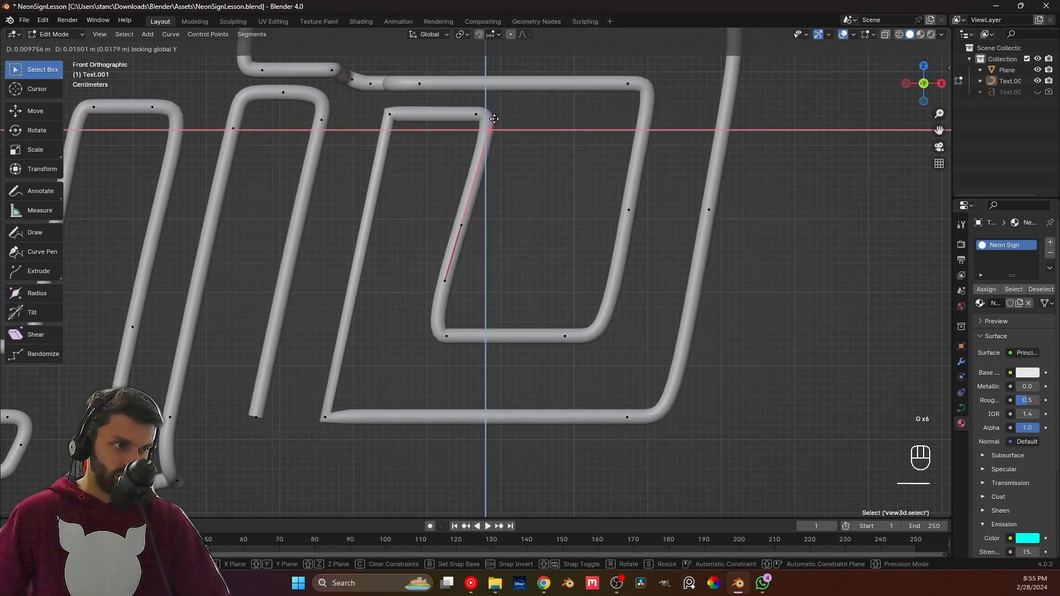
left_click(491, 111)
Move the D opening's upper-left bend point toward the left stroke along global X, and extend its outer handle about 0.03 m.
left_click(476, 114)
key("g")
key("x")
left_click(474, 118)
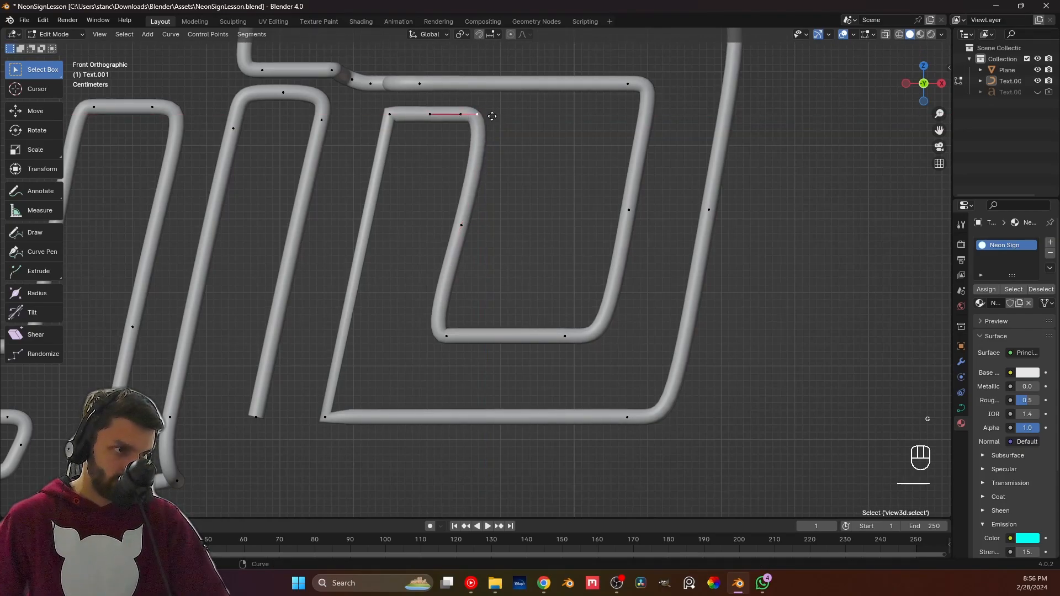
key("g")
key("x")
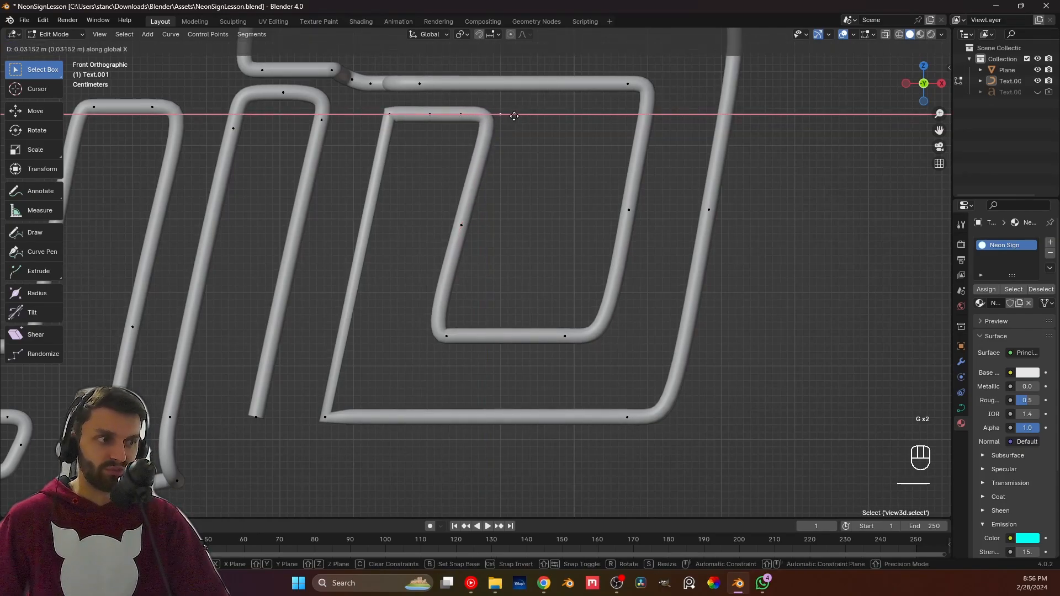
left_click(513, 116)
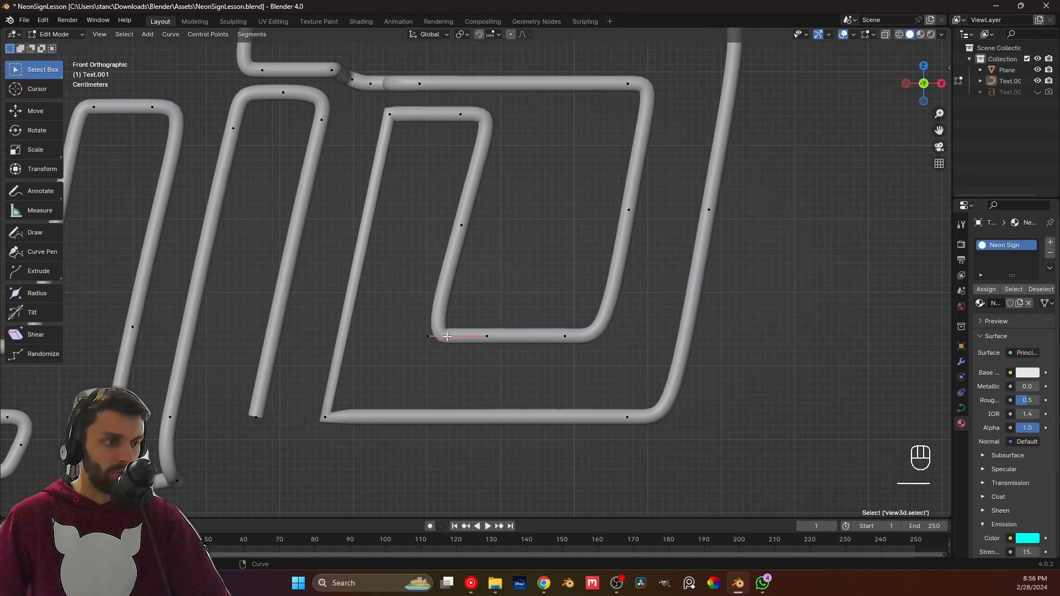
Extend the slanted segment midpoint's lower handle about 0.08 m, then shift the lower-left bend inward and its handle about 0.03 m outward.
key("g")
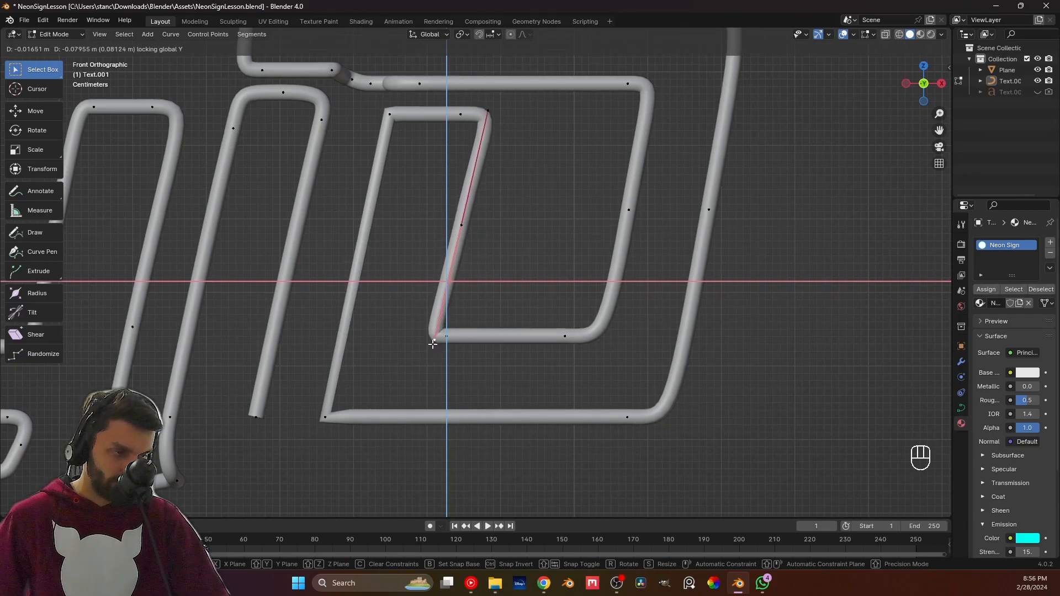
left_click(432, 344)
left_click(437, 346)
key("g")
key("x")
left_click(469, 346)
left_click(449, 338)
key("g")
key("x")
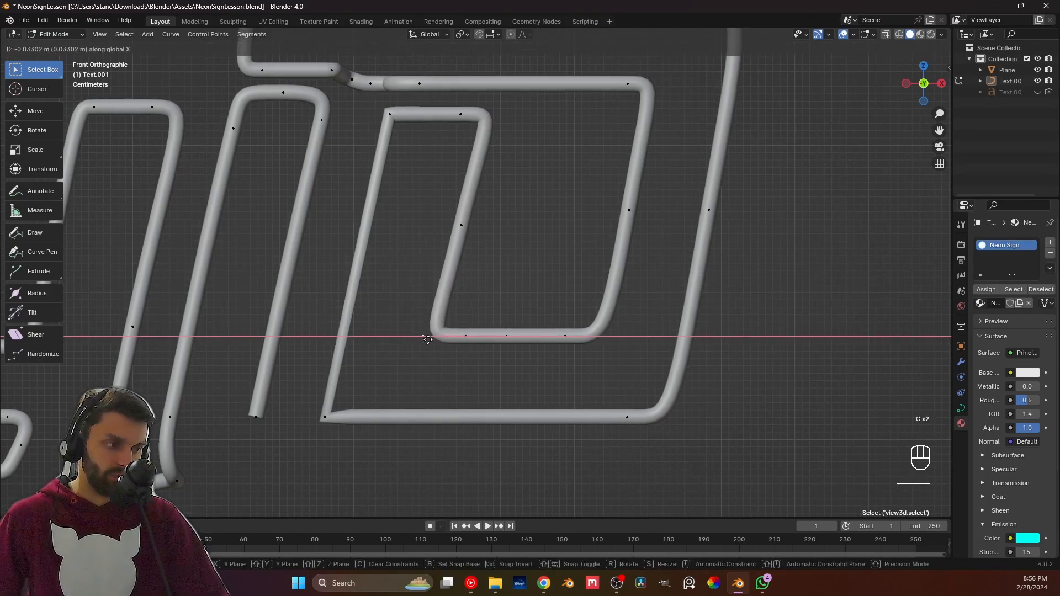
left_click(428, 340)
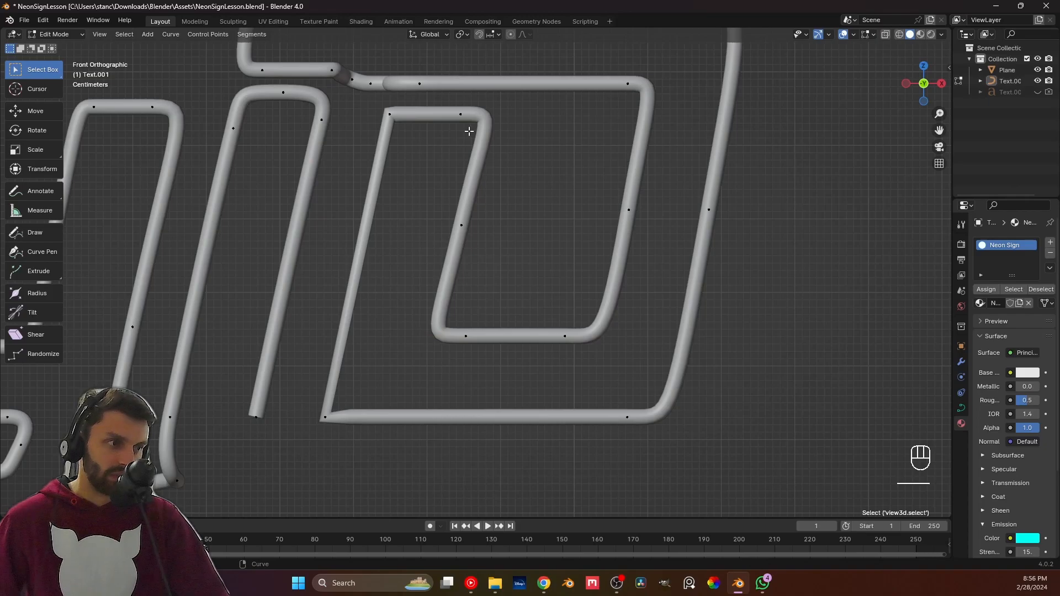
Set the handles of the D left stroke's top-left corner to Aligned, and move its right handle along X and about 0.03 m down.
middle_click_drag(387, 112, 383, 205, "shift")
key("v")
left_click(397, 190)
key("g")
key("x")
left_click(424, 196)
key("g")
key("z")
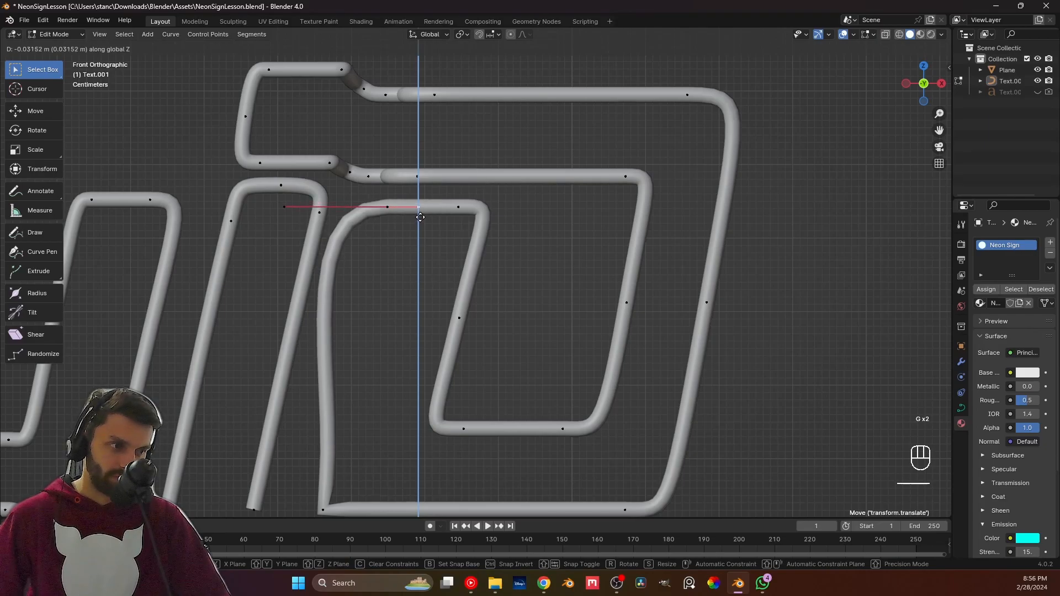
left_click(420, 217)
Flatten the D left stroke's top-left corner point and handles to one height by scaling to 0 along Z.
left_click_drag(271, 188, 438, 221)
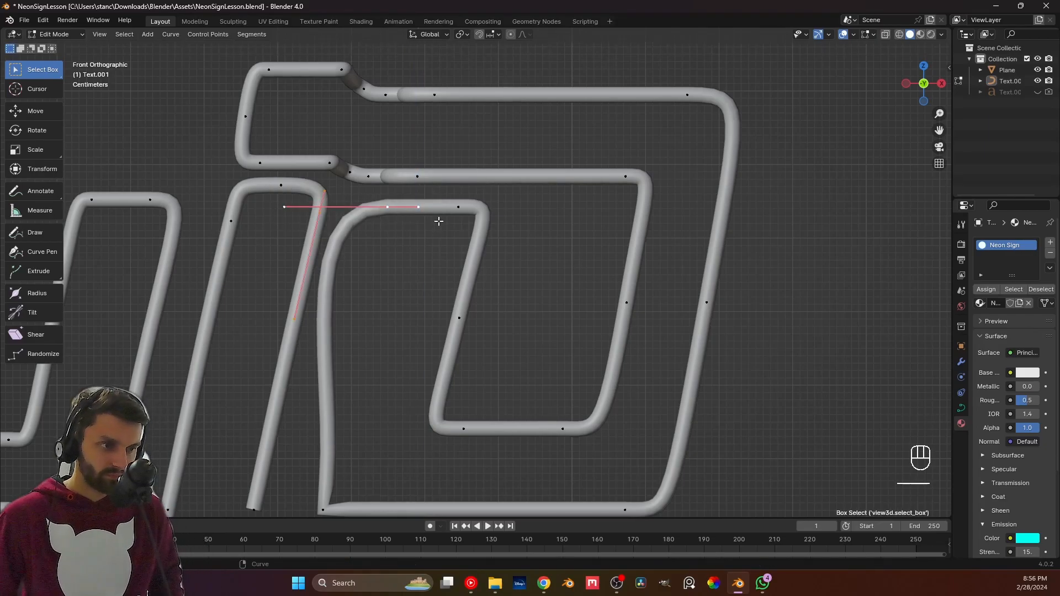
left_click(384, 215)
key("s")
key("z")
key("0")
key("Return")
left_click(283, 213, "shift")
left_click(401, 213, "shift")
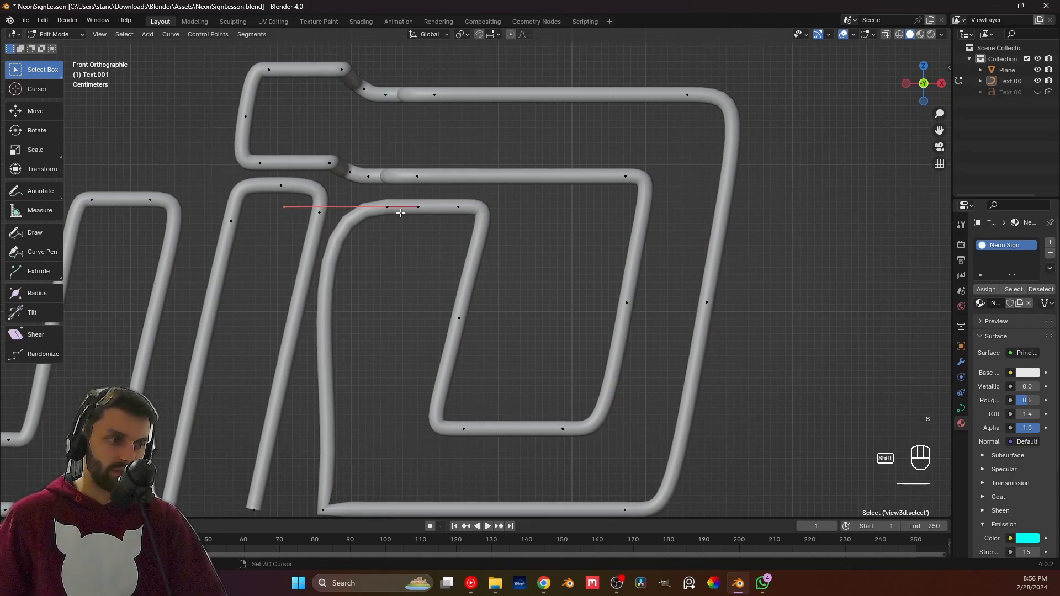
key("s")
key("z")
key("0")
key("Return")
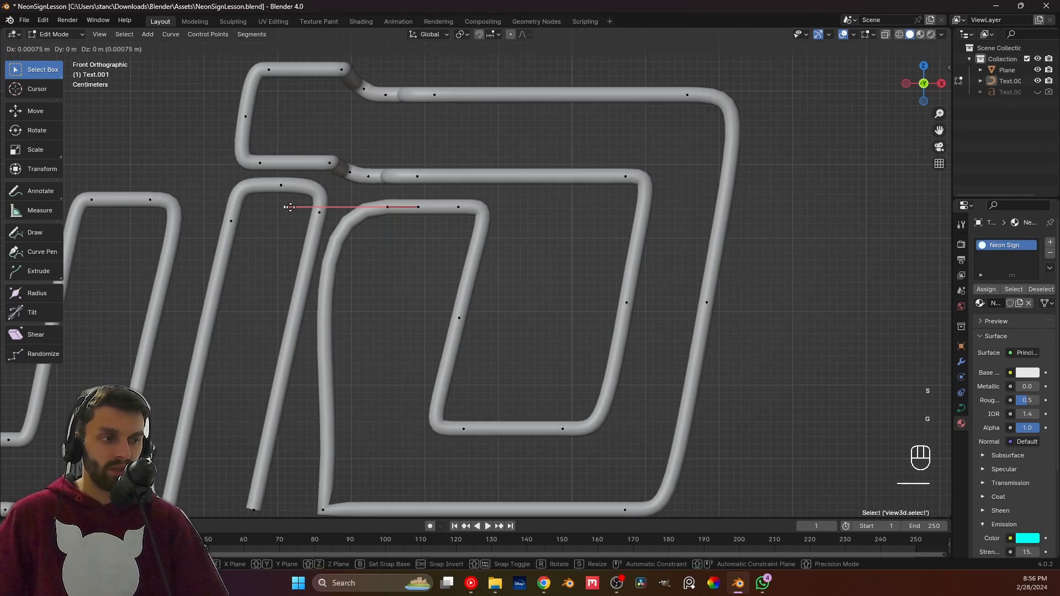
Shorten the left handle of the D left stroke's top-left corner along global X to tighten the bend.
key("g")
key("x")
left_click(387, 208)
left_click(323, 511)
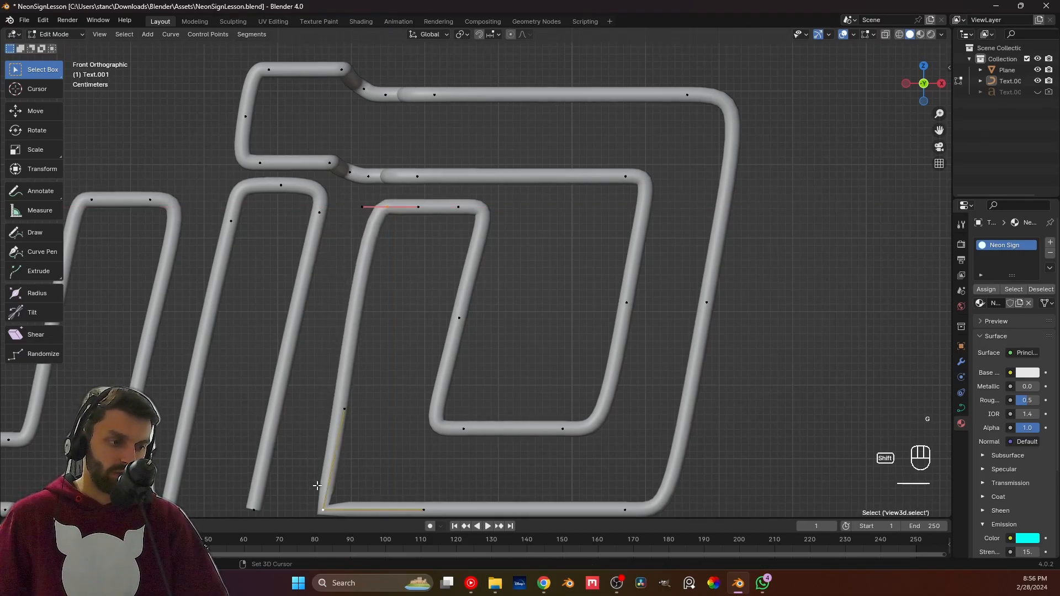
scroll(334, 401, "up", 1)
middle_click_drag(322, 456, 348, 391, "shift")
left_click(374, 451)
scroll(374, 450, "down", 6)
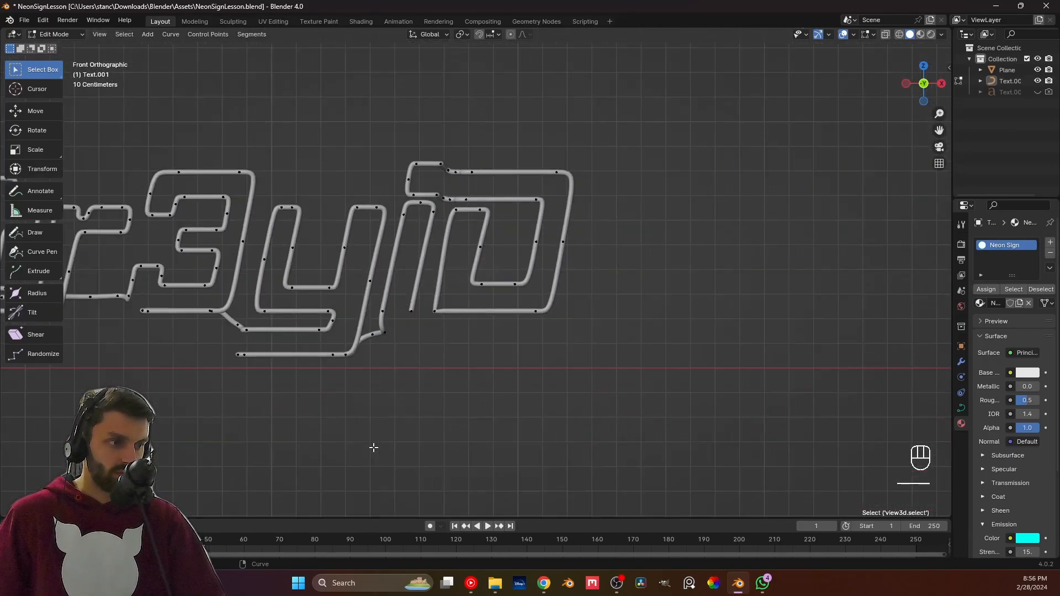
scroll(374, 448, "up", 3)
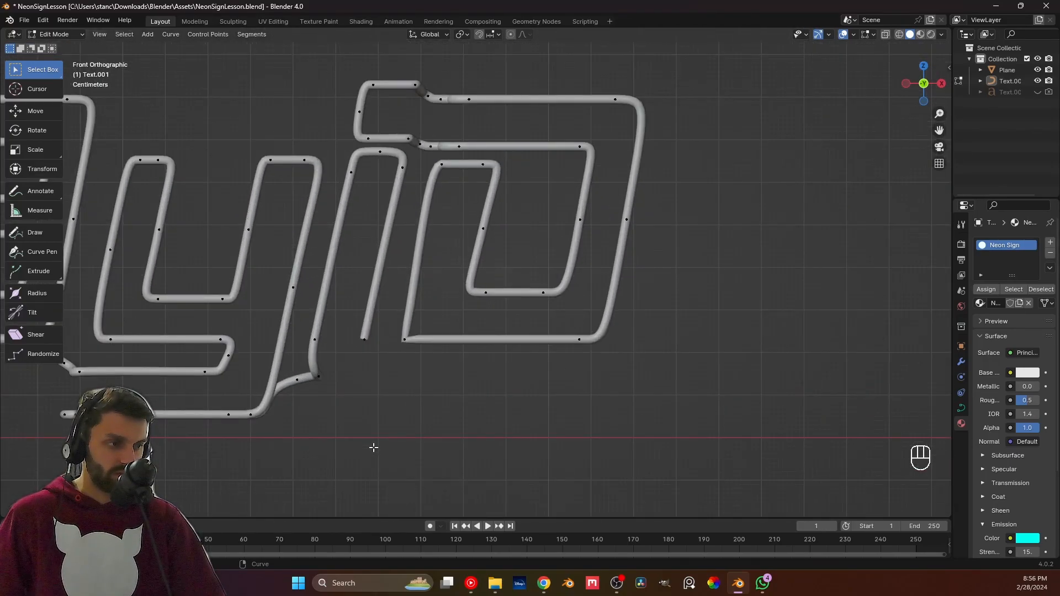
Change the handle type of the D left stroke's lower-left corner point to turn the sharp corner into a smooth bend.
scroll(373, 447, "up", 2)
scroll(414, 358, "up", 2)
left_click(415, 339)
key("v")
left_click(412, 346)
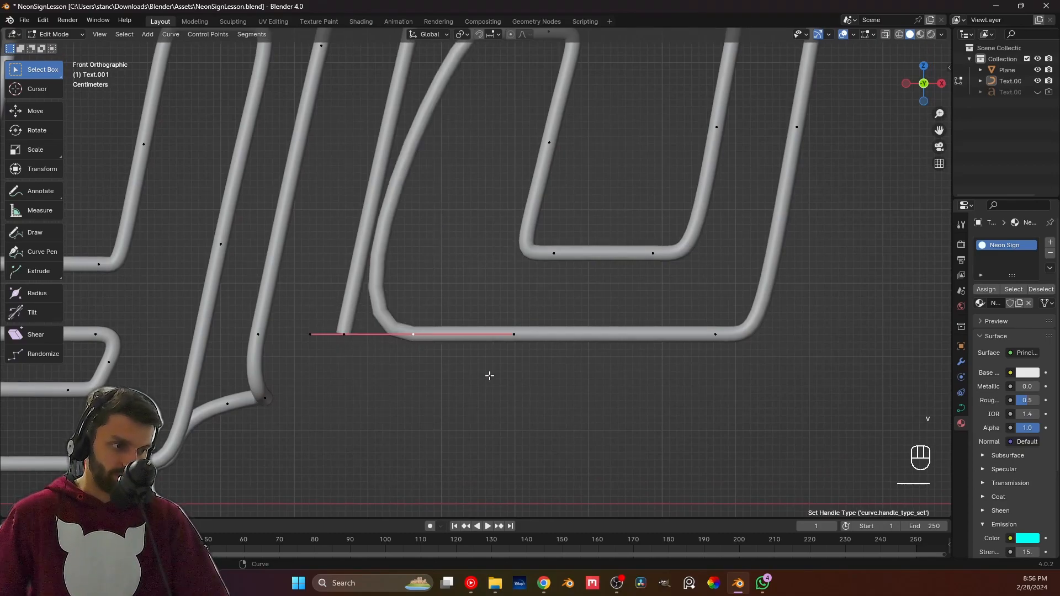
Scale down the handles of the D's lower-left corner point and shift the point slightly left along X to tighten the bend.
key("s")
left_click(466, 361)
key("g")
key("x")
left_click(432, 339)
Subdivide the D's left stroke between its upper-left and lower-left corner points to add a midpoint.
middle_click_drag(473, 239, 447, 316, "shift")
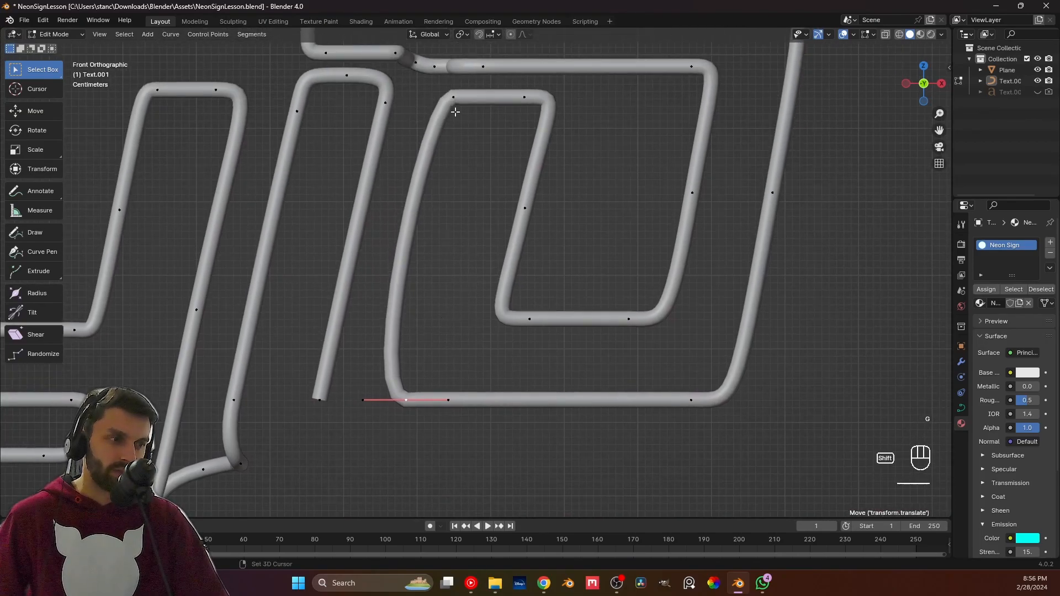
key("shift+c")
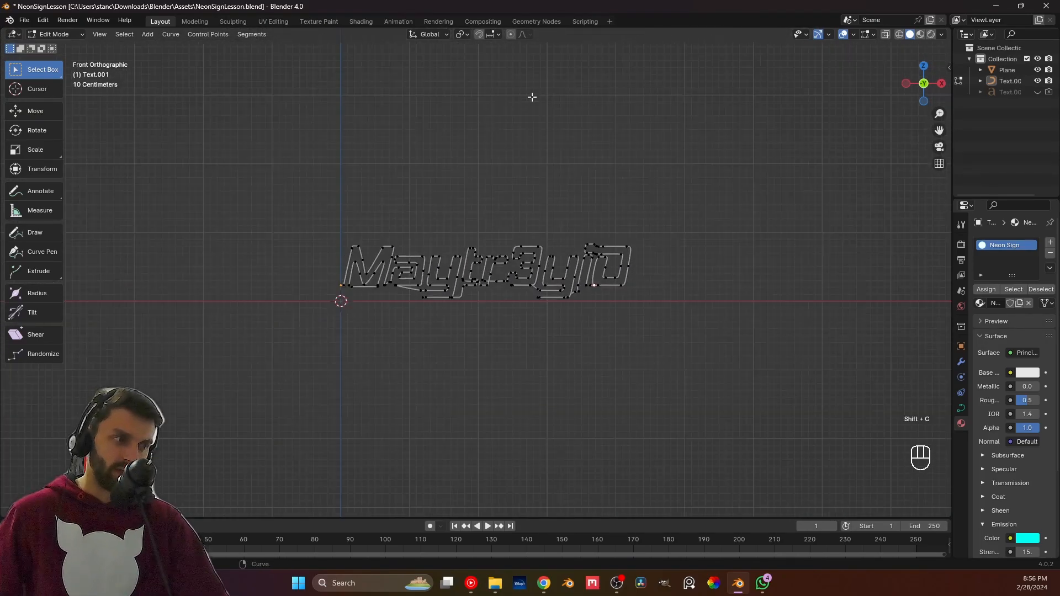
scroll(303, 308, "up", 6)
scroll(303, 308, "up", 6)
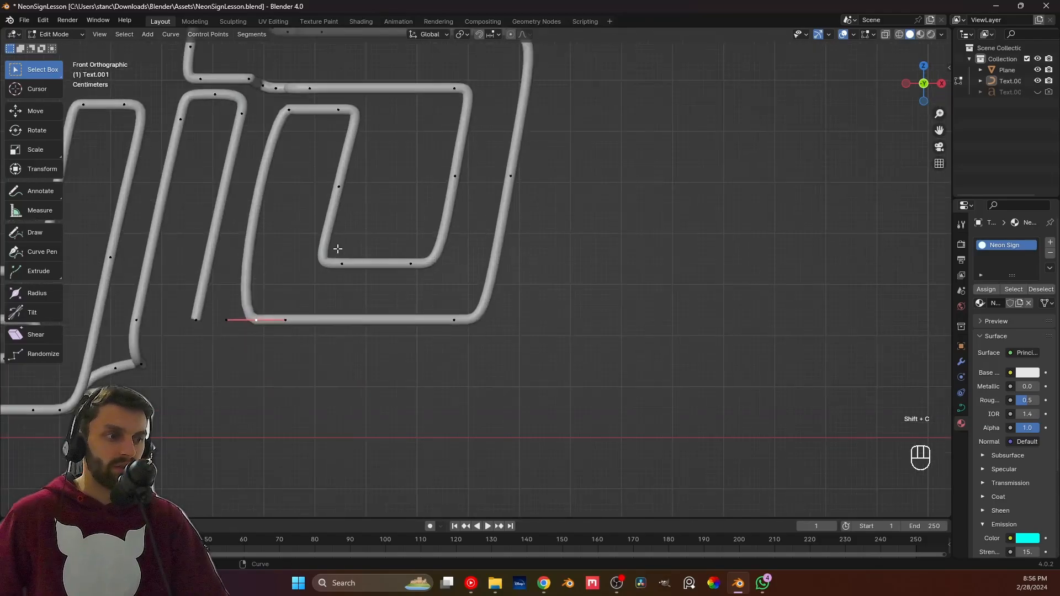
left_click(306, 115, "shift")
right_click(277, 164)
left_click(277, 164)
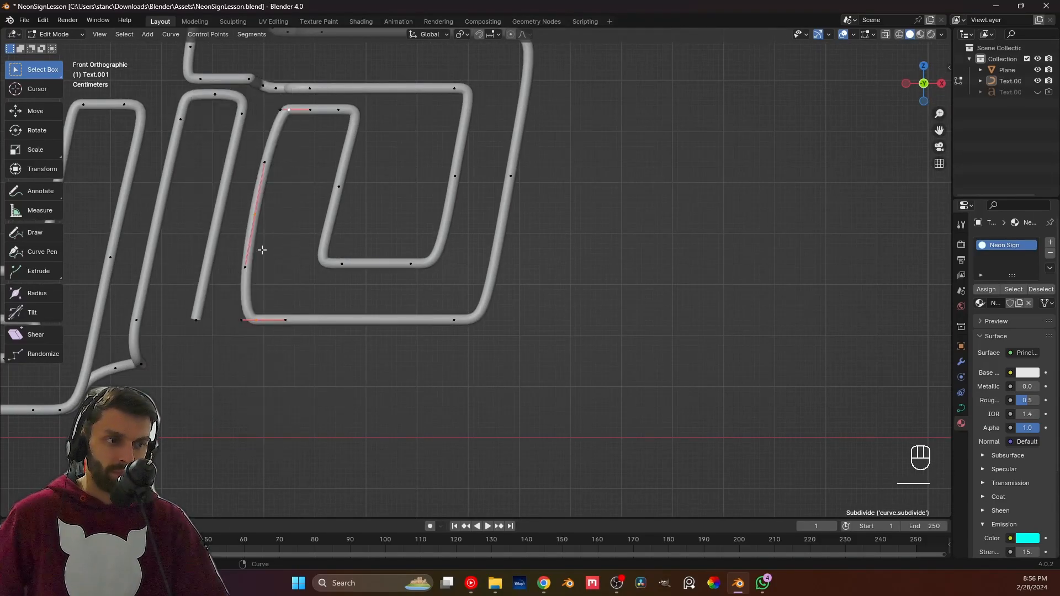
Delete the curve segment between the D left stroke's new midpoint and its lower-left corner point.
left_click(258, 209)
left_click(255, 319, "shift")
right_click(259, 300)
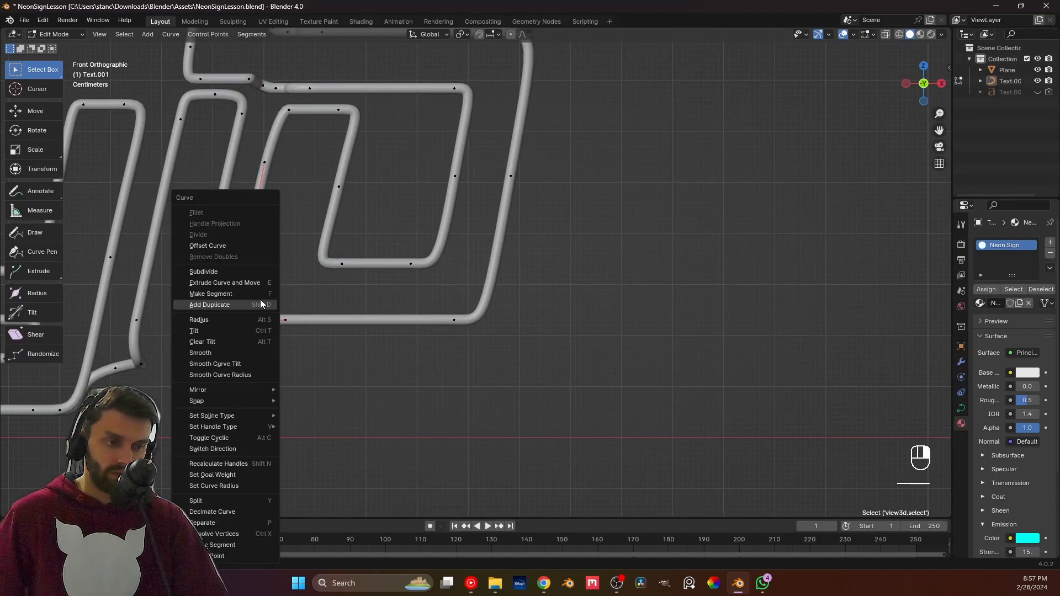
key("x")
left_click(226, 299)
Move the open lower end of the D's left stroke down and slightly left by about 0.14 m, with global Y locked.
left_click(256, 213)
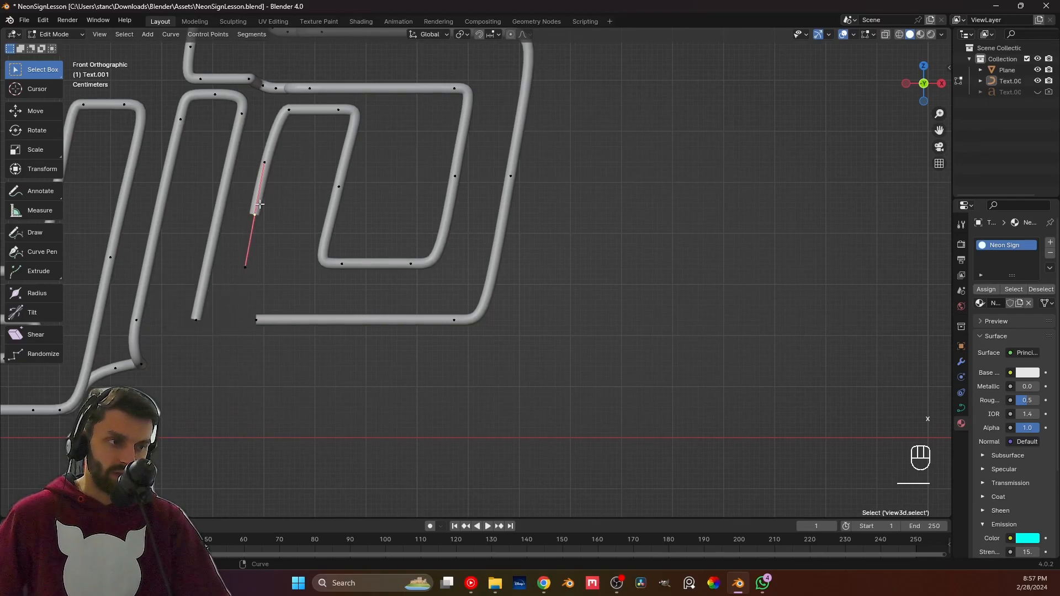
key("g")
key("shift+y")
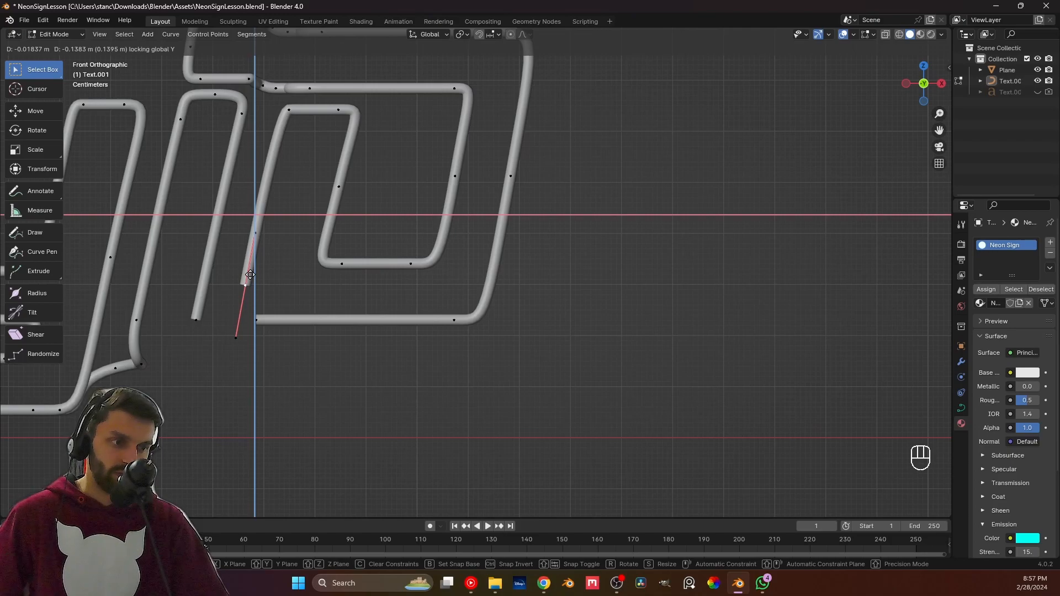
Extend the handle of the last letter's open stroke end up to the upper corner of its inner loop.
left_click(267, 205)
left_click(287, 121)
key("g")
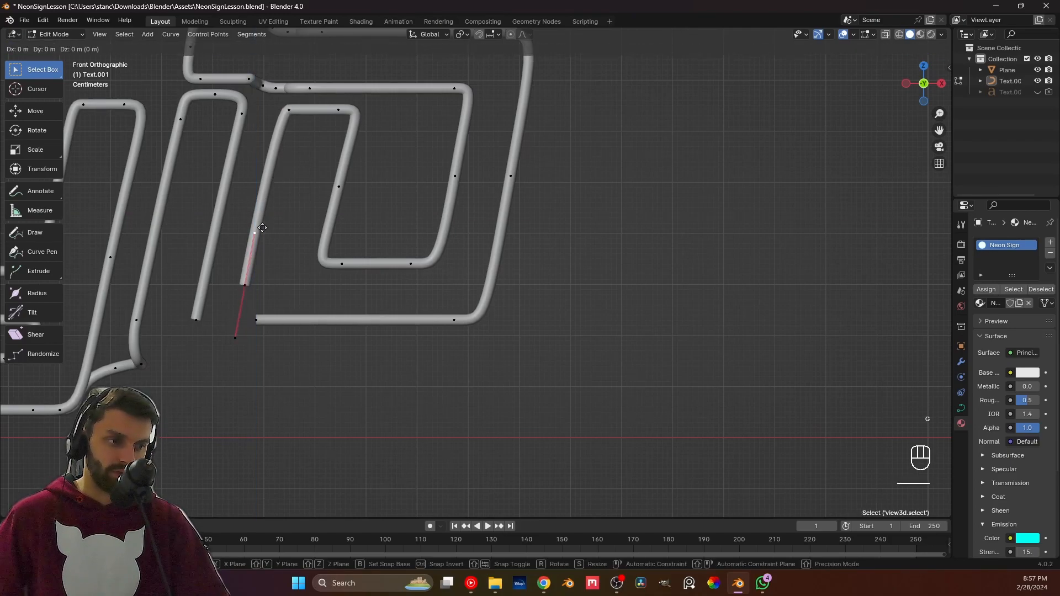
left_click(287, 110)
Shift the curve point and handle at the inner loop's upper corner along X to tighten the bend.
left_click(288, 110)
key("g")
key("x")
left_click(298, 110)
left_click(287, 110)
key("g")
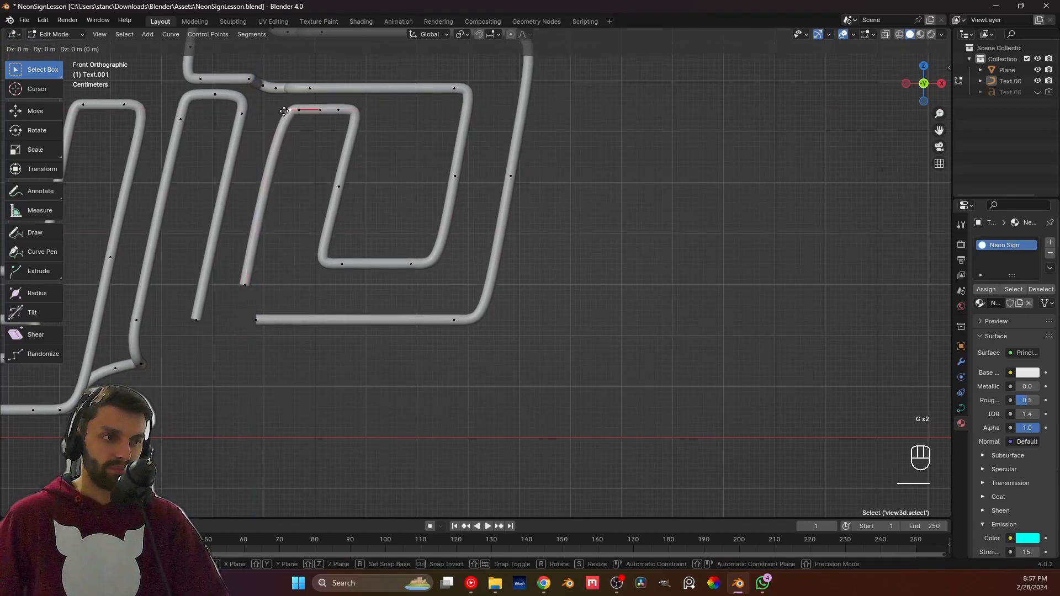
key("x")
left_click(277, 110)
Shift the open stroke end's long handle along X so the slanted stroke runs straight into the corner.
left_click(251, 255)
key("g")
key("x")
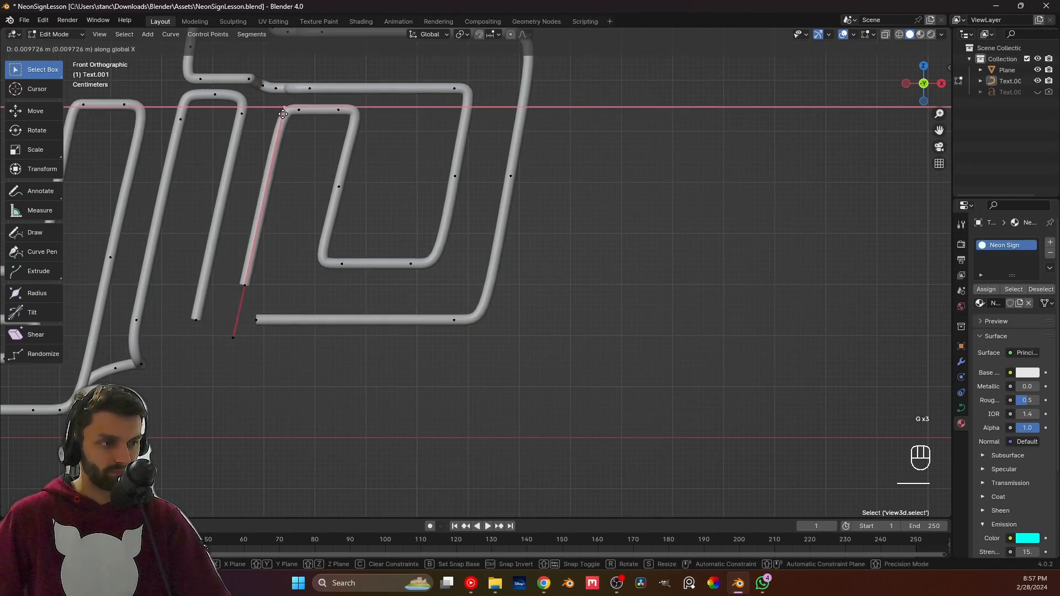
left_click(287, 114)
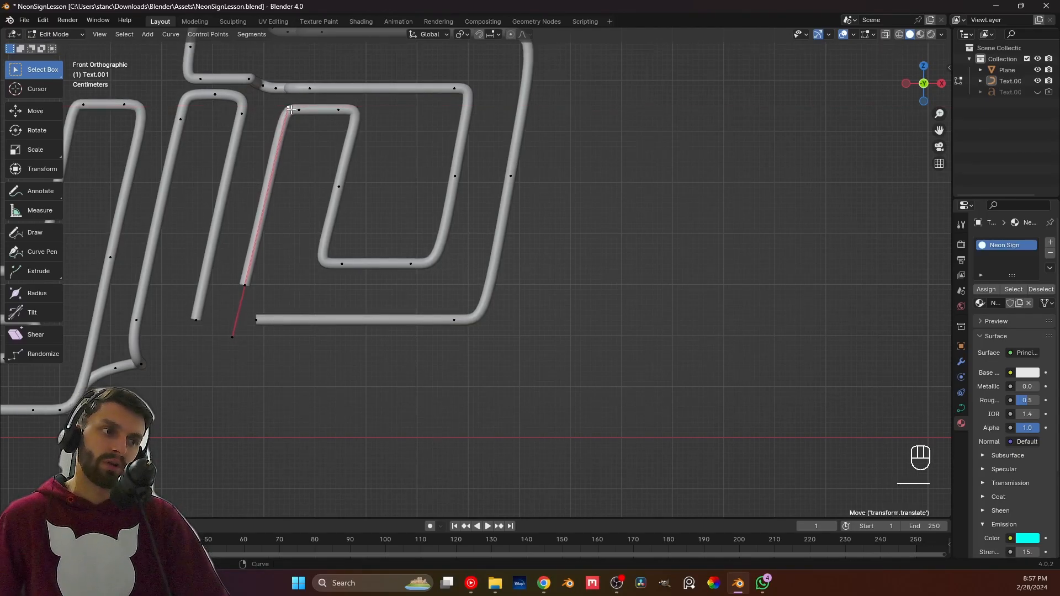
Examine the open tube ends at the base of the last letter and how they sit in depth.
scroll(302, 226, "up", 4)
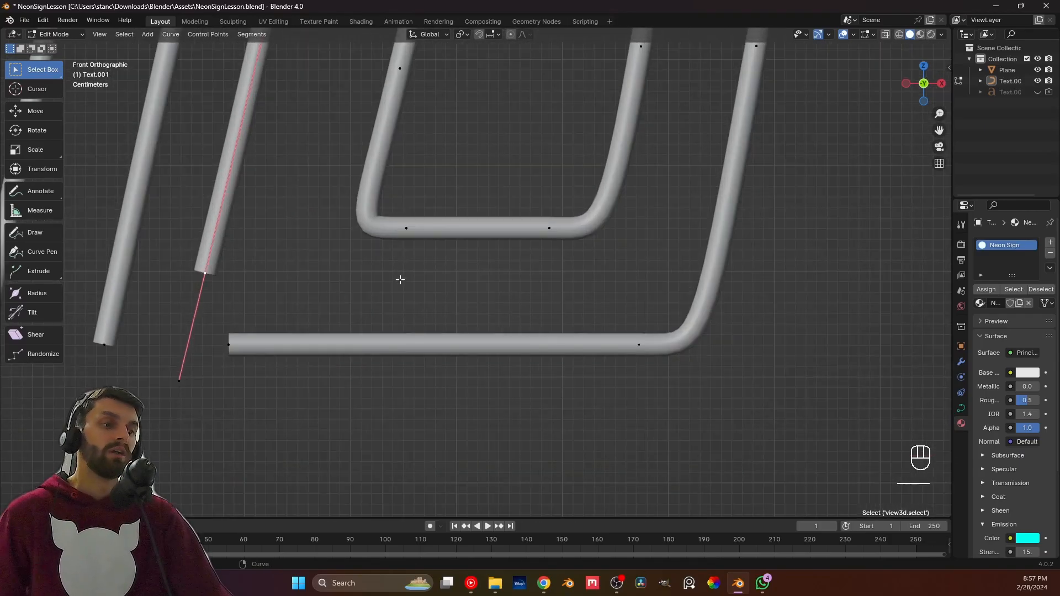
scroll(400, 291, "down", 1)
middle_click_drag(405, 208, 423, 302, "shift")
middle_click_drag(399, 378, 444, 318, "shift")
left_click(343, 363)
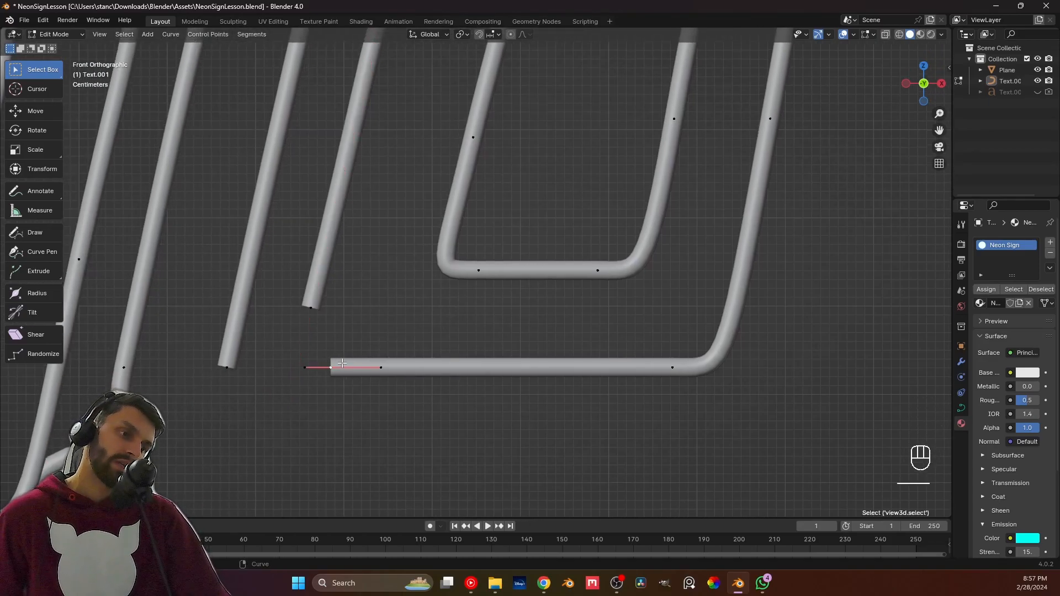
scroll(342, 365, "down", 3)
scroll(332, 326, "up", 2)
left_click(312, 332, "shift")
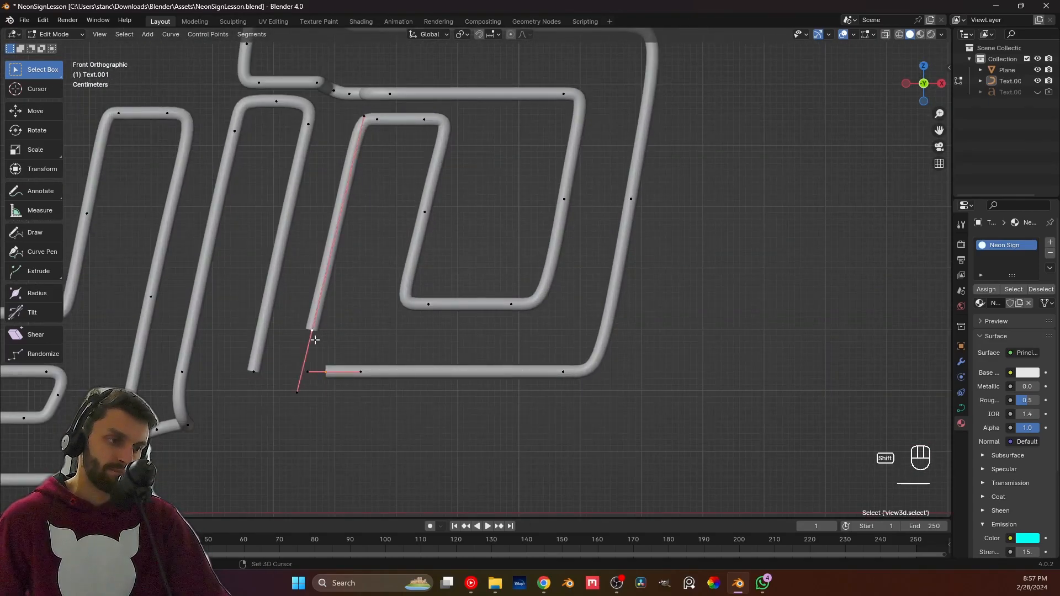
middle_click_drag(360, 319, 415, 387, "shift")
middle_click_drag(510, 202, 562, 346)
key("KP_1")
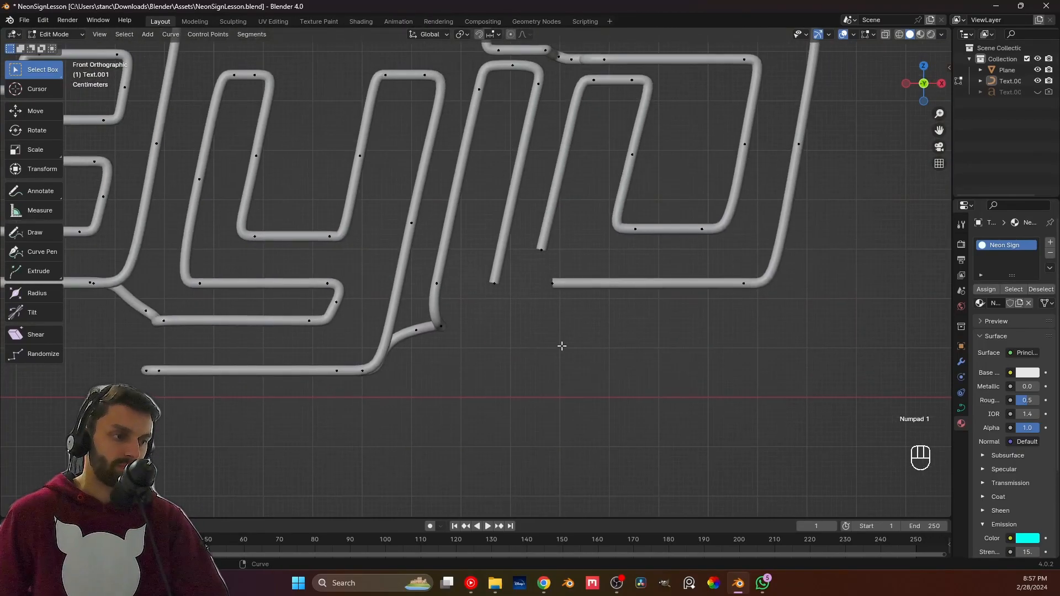
Extrude the open lower ends of the two adjacent slanted strokes backward along Y.
left_click(493, 281)
middle_click_drag(493, 280, 400, 355)
key("e")
key("y")
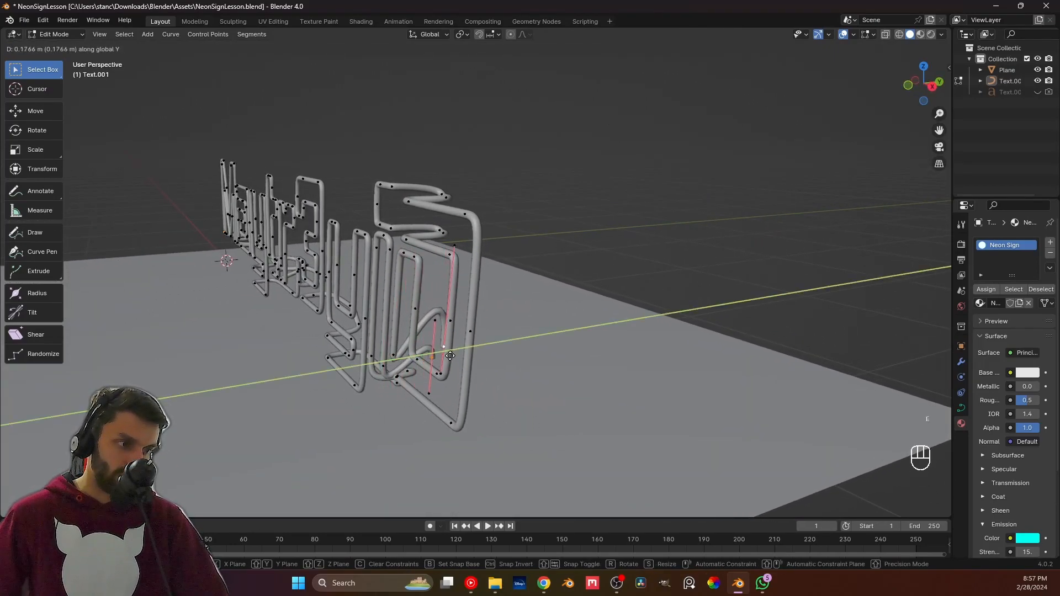
left_click(441, 356)
Move one extruded end's handle so it runs back along Y, and scale that end's handles.
middle_click_drag(440, 356, 474, 354)
left_click(474, 355, "shift")
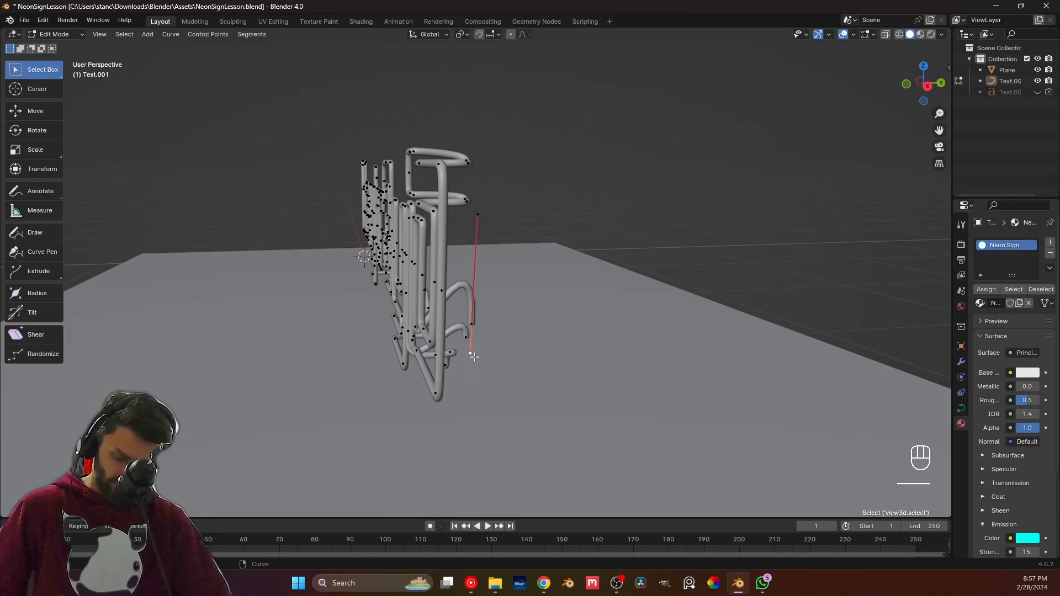
key("g")
left_click(510, 340)
key("g")
key("z")
left_click(509, 310)
left_click(474, 326)
key("s")
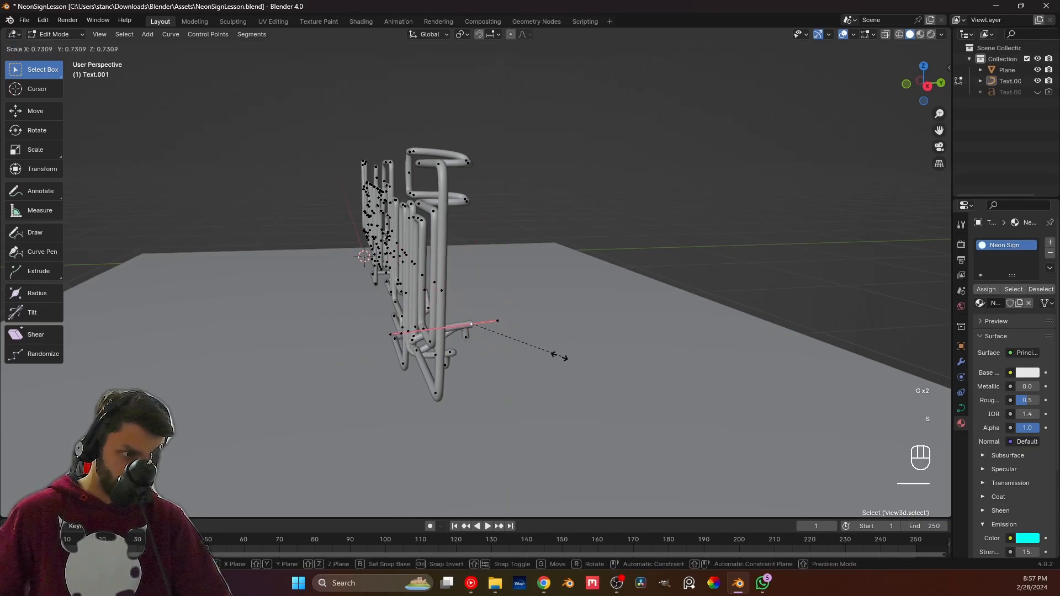
left_click(476, 353)
Move the other extruded end's handle along Y and Z to point backward, and scale that end's handles.
middle_click_drag(477, 354, 422, 387)
key("g")
key("y")
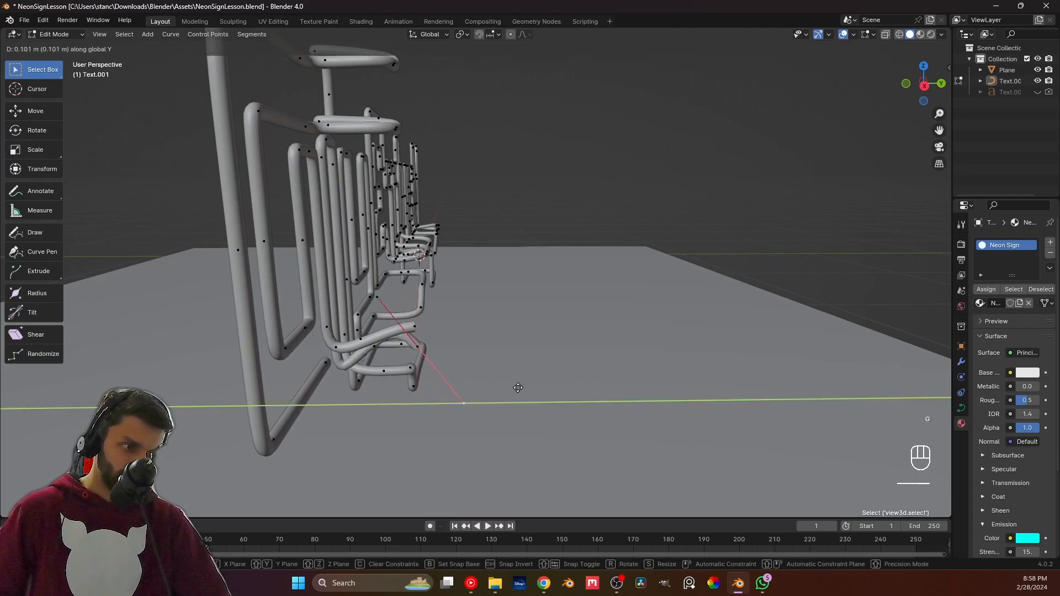
left_click(530, 383)
key("g")
key("z")
left_click(516, 324)
left_click(415, 350)
key("s")
left_click(459, 367)
In top view, shift the left extruded end's inner handle along X to straighten the tube.
middle_click_drag(455, 367, 341, 394)
middle_click_drag(341, 394, 398, 365, "shift")
key("KP_7")
scroll(482, 332, "up", 5)
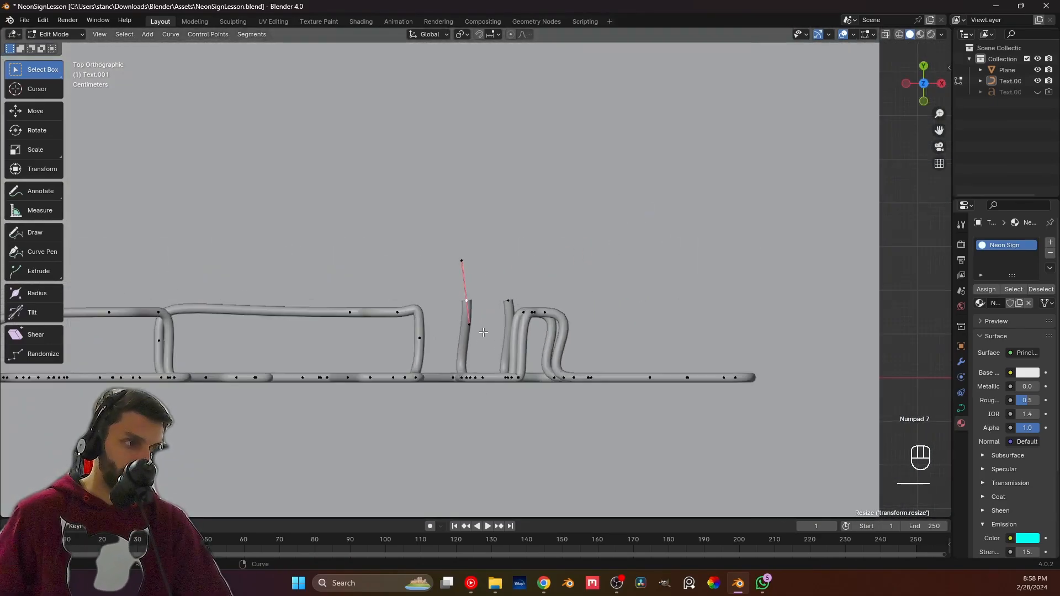
left_click_drag(535, 338, 534, 338)
left_click(465, 362)
key("g")
key("x")
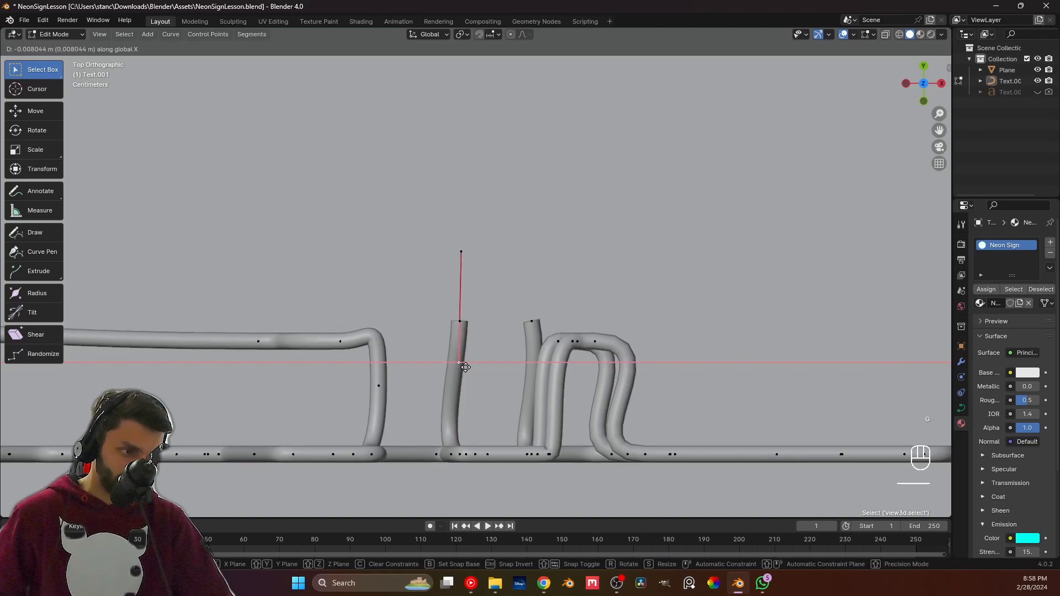
left_click(465, 367)
Join the two extruded tube ends with a segment and subdivide it.
left_click(458, 316)
middle_click_drag(458, 315, 539, 257)
middle_click_drag(539, 257, 459, 264, "shift")
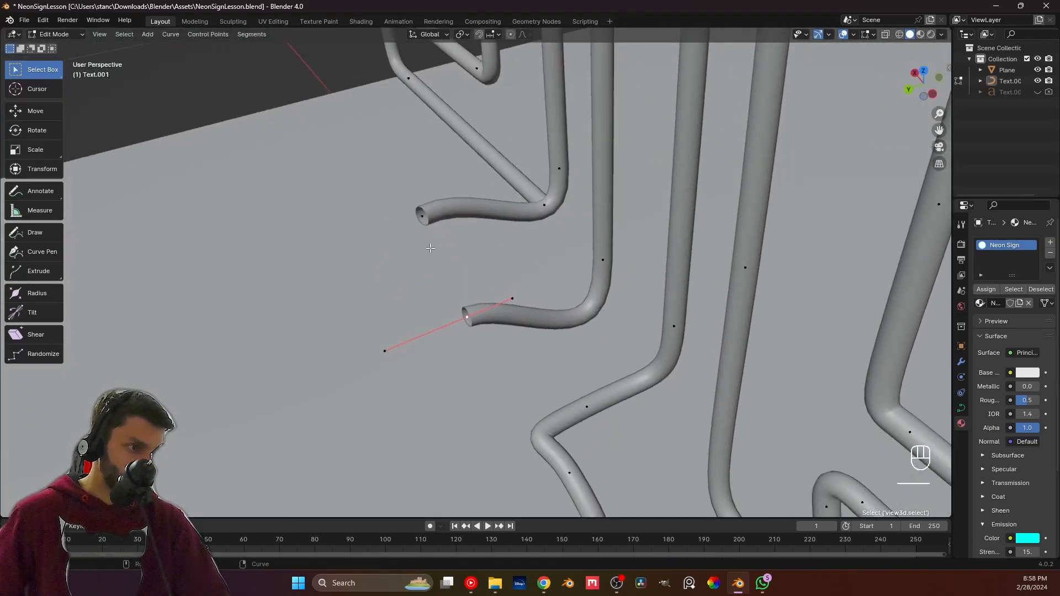
left_click(420, 229, "shift")
key("f")
right_click(417, 226)
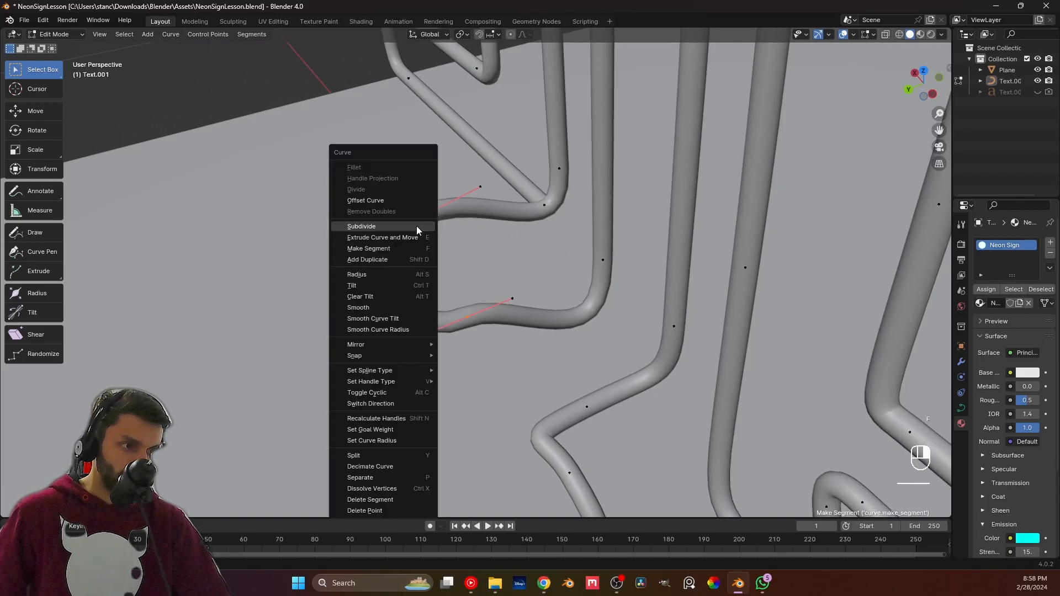
left_click(407, 227)
Reposition the lower connector end's handle along X, along Z and freely to smooth the bend into its vertical stroke.
left_click(401, 291)
middle_click_drag(402, 290, 482, 265)
middle_click_drag(482, 265, 439, 382, "shift")
middle_click_drag(524, 327, 537, 280)
key("g")
key("x")
left_click(539, 321)
left_click(535, 291)
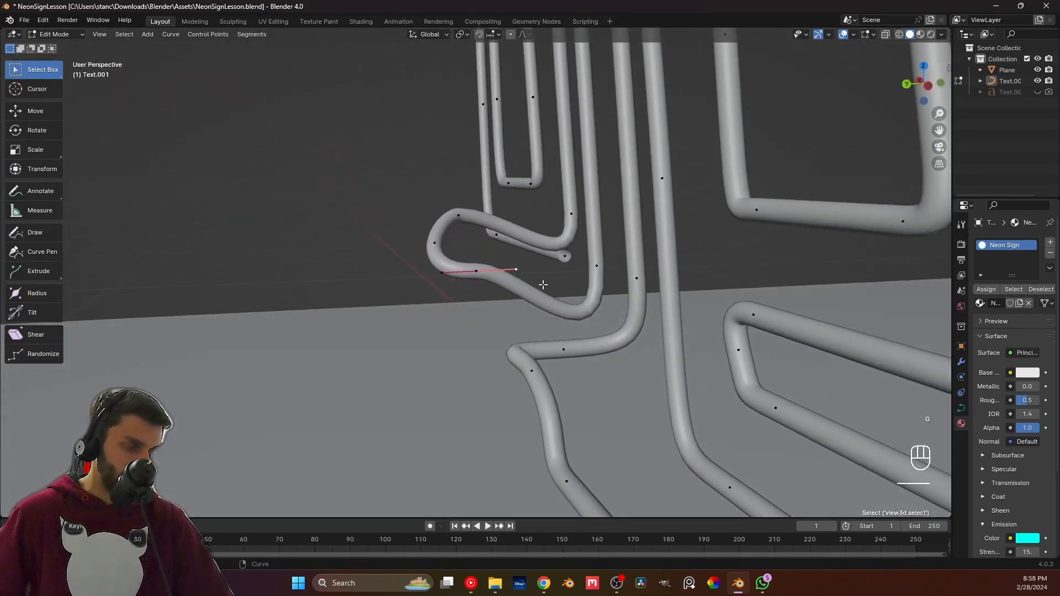
key("g")
key("z")
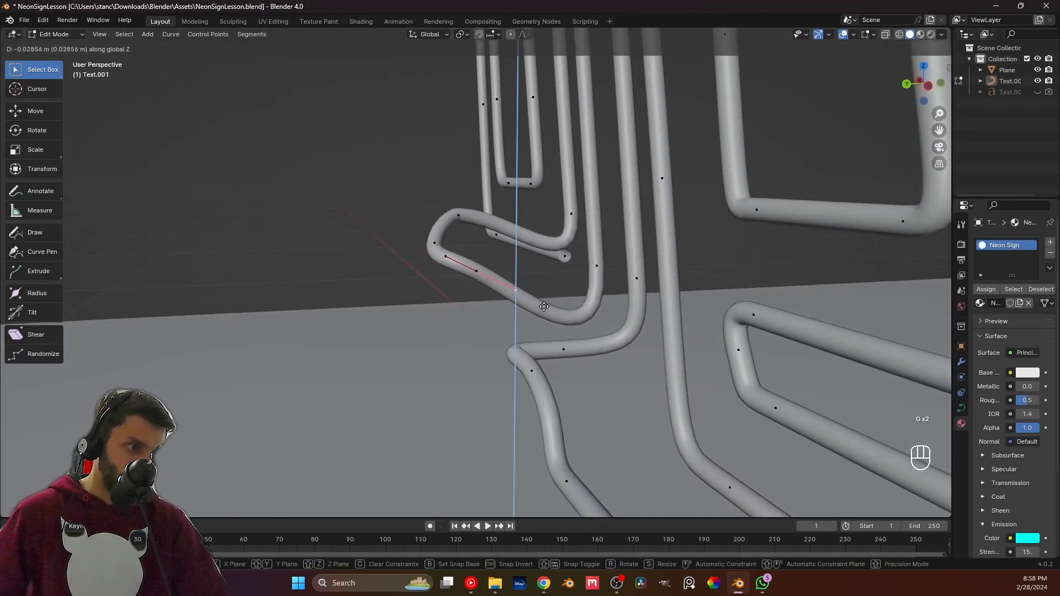
left_click(544, 307)
key("g")
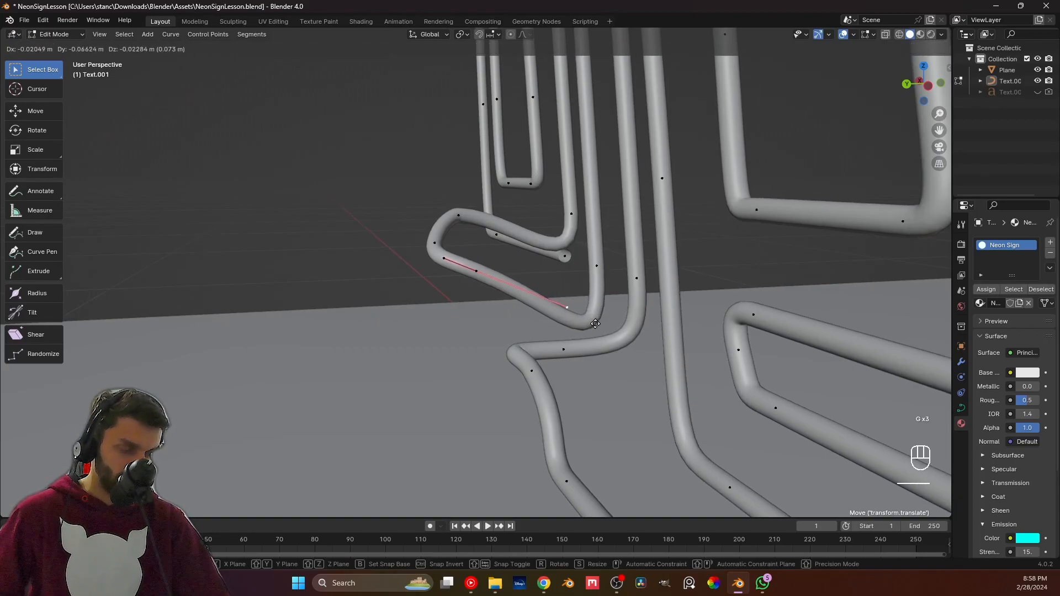
left_click(552, 308)
In front view, shift the left connector end's handle and point along X to line up with its slanted stroke.
middle_click_drag(552, 308, 517, 296)
key("KP_1")
middle_click_drag(631, 311, 422, 368, "shift")
scroll(436, 280, "up", 2)
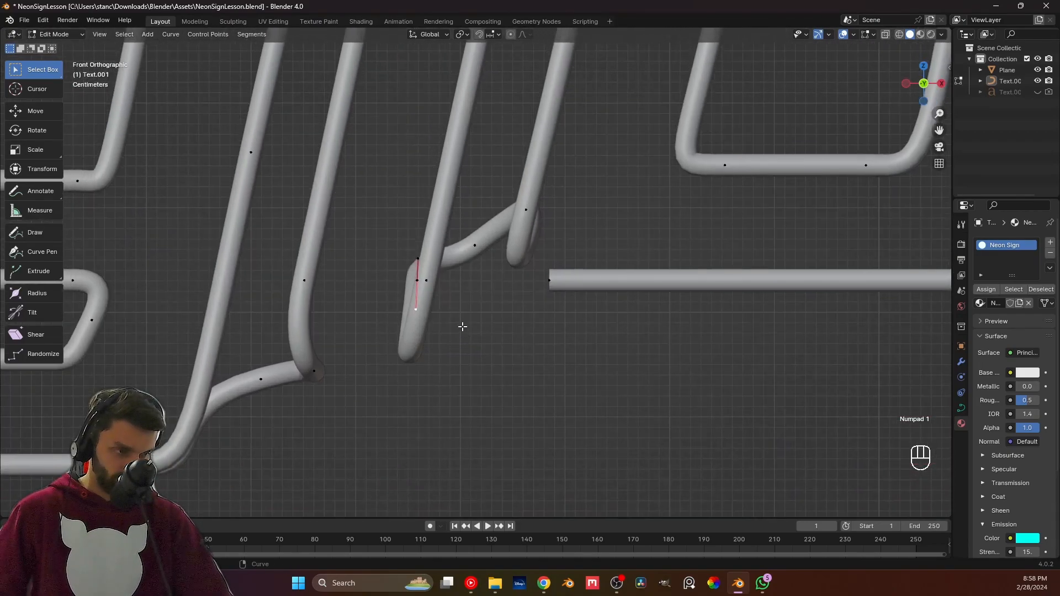
key("g")
key("x")
left_click(430, 255)
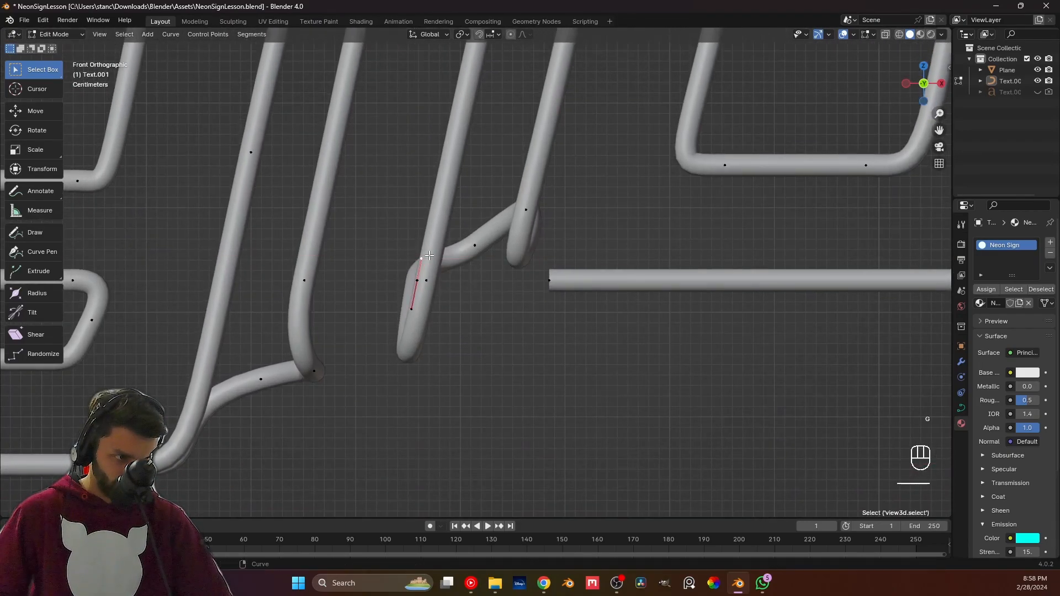
key("g")
key("x")
left_click(422, 285)
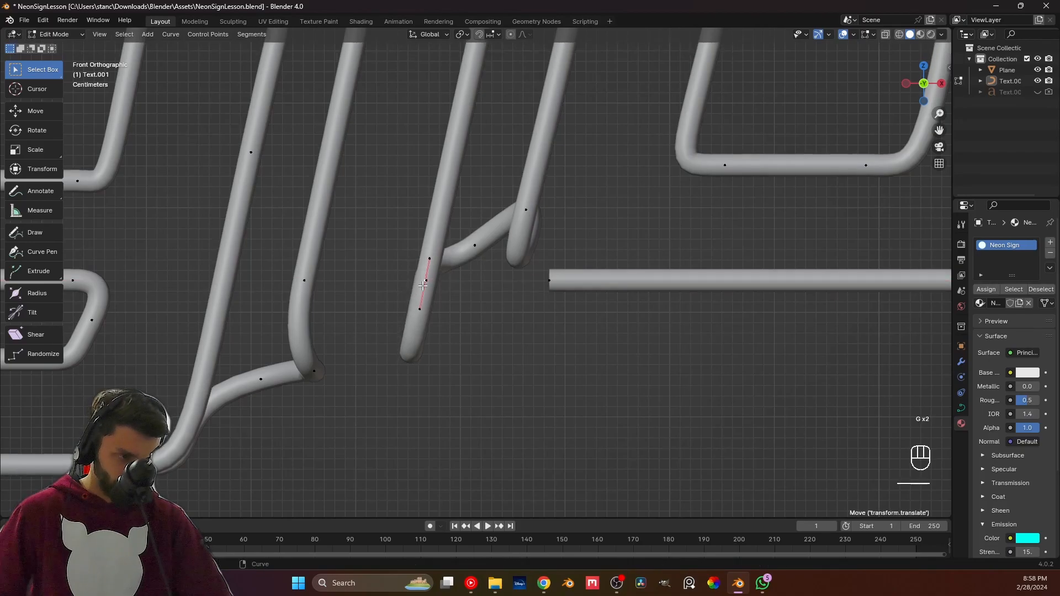
Shift the right connector end's point along X to sit behind its slanted stroke.
middle_click_drag(495, 248, 448, 285, "shift")
left_click(436, 281)
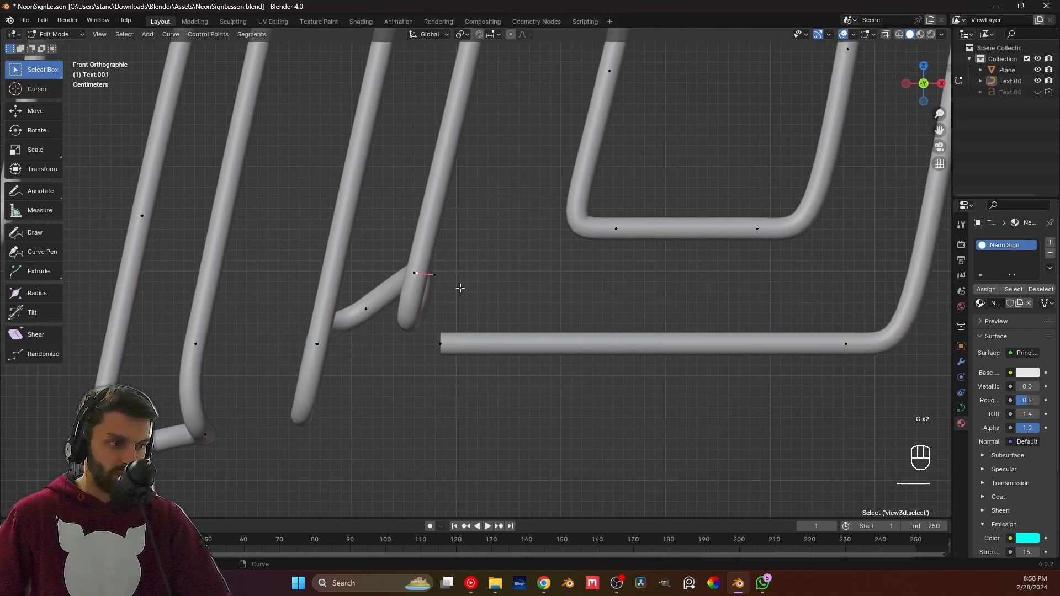
key("g")
key("x")
left_click(453, 288)
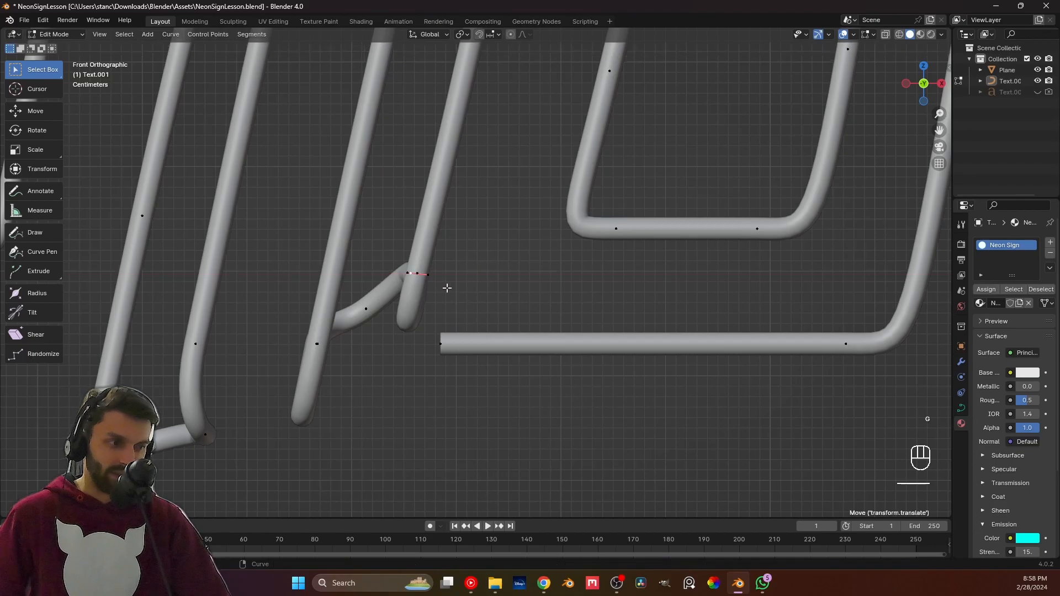
Lower the right connector end's handle along Z to angle the tube's bend downward.
middle_click_drag(424, 286, 576, 364)
left_click(728, 406)
middle_click_drag(729, 406, 800, 385)
key("g")
key("z")
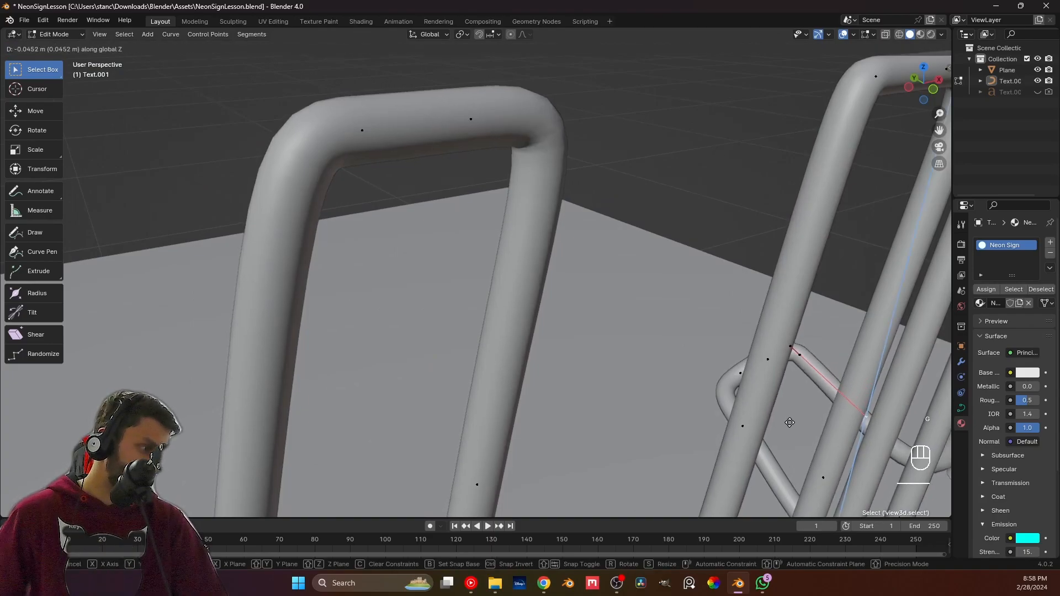
left_click(790, 422)
In front view, align the right connector end and its handle along X with the slanted stroke in front.
key("KP_1")
scroll(592, 426, "down", 3)
scroll(569, 362, "up", 3)
key("g")
key("x")
left_click(559, 364)
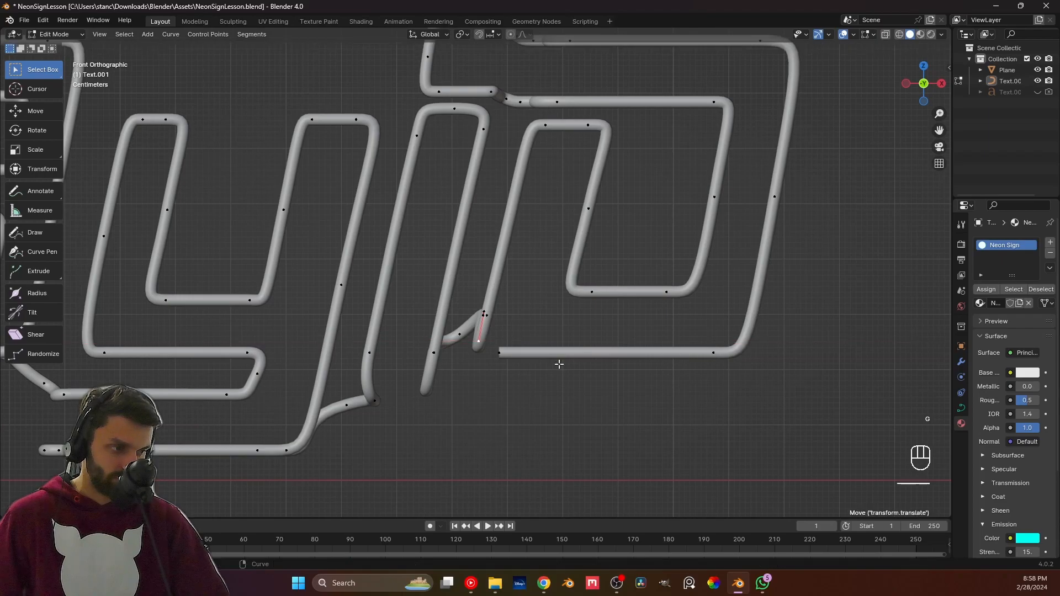
scroll(493, 331, "up", 5)
key("g")
key("x")
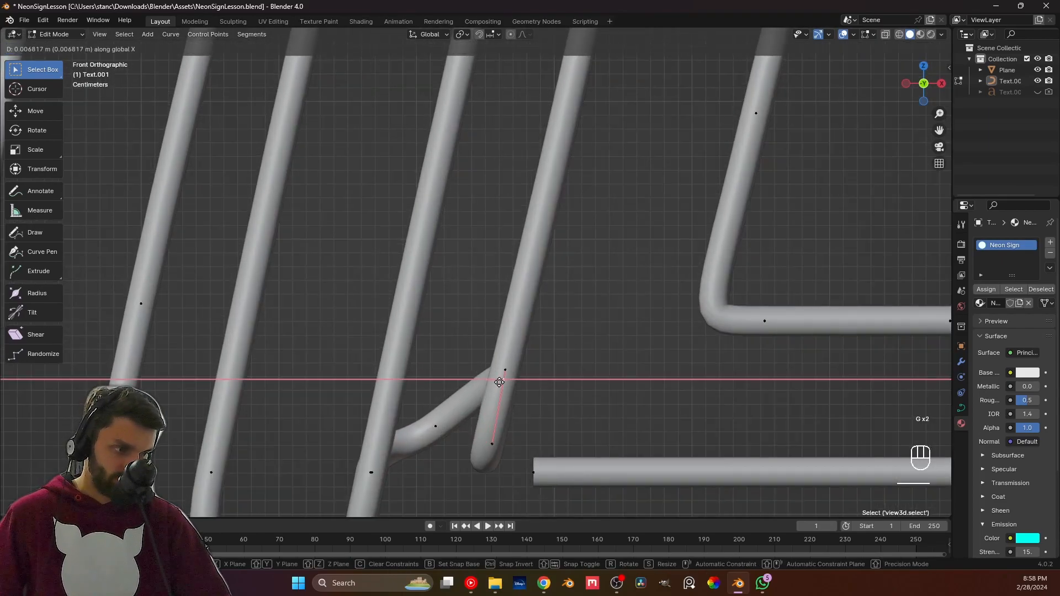
left_click(499, 382)
In top view, move the handle of the connector's middle point along Y to reshape the rear bend.
middle_click_drag(451, 428, 587, 456)
key("KP_7")
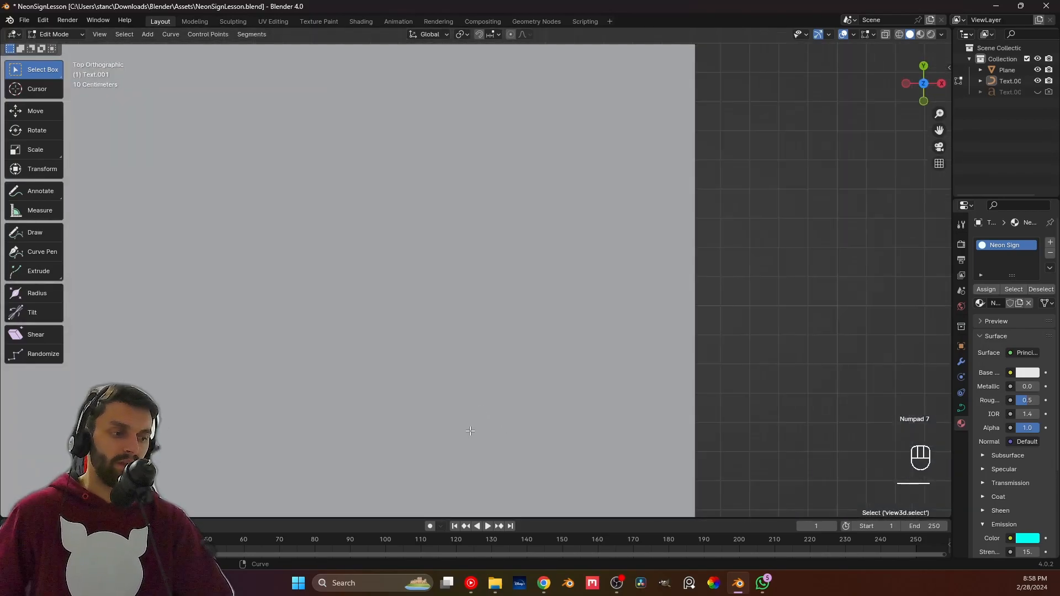
scroll(440, 423, "down", 4)
middle_click_drag(441, 423, 419, 283, "shift")
scroll(406, 367, "up", 4)
scroll(418, 283, "up", 7)
left_click(442, 347)
key("g")
key("y")
left_click(450, 347)
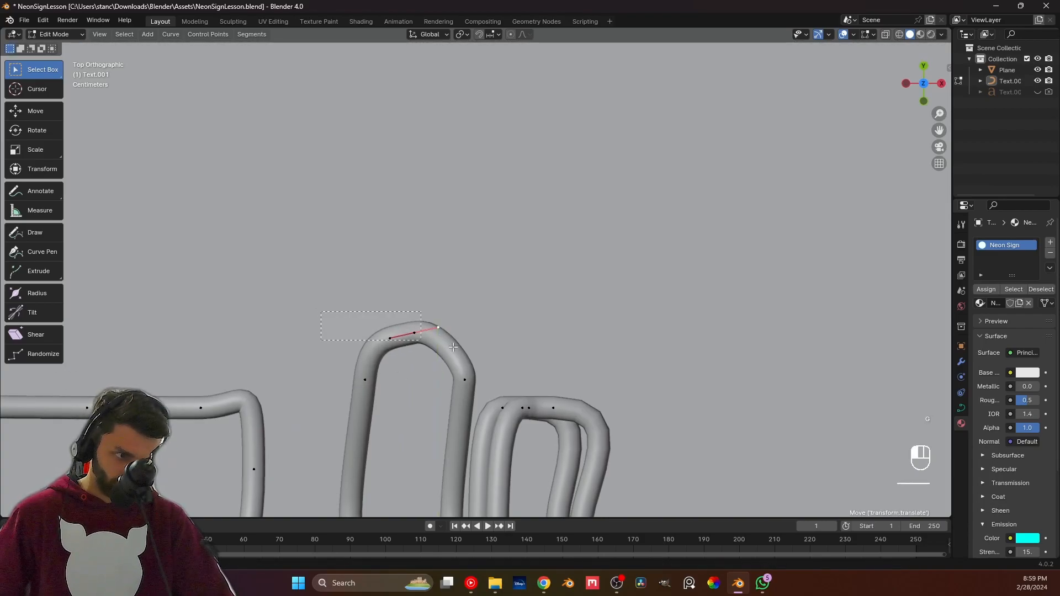
Flatten the connector's middle point and handles by scaling them to 0 along Y, and lengthen the handles.
key("s")
key("y")
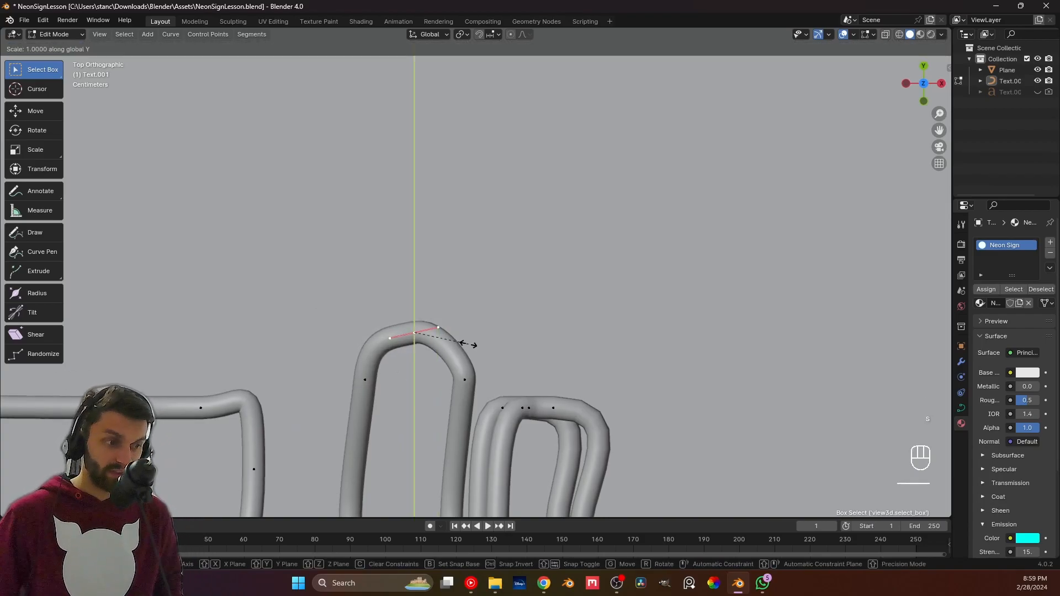
key("0")
key("Return")
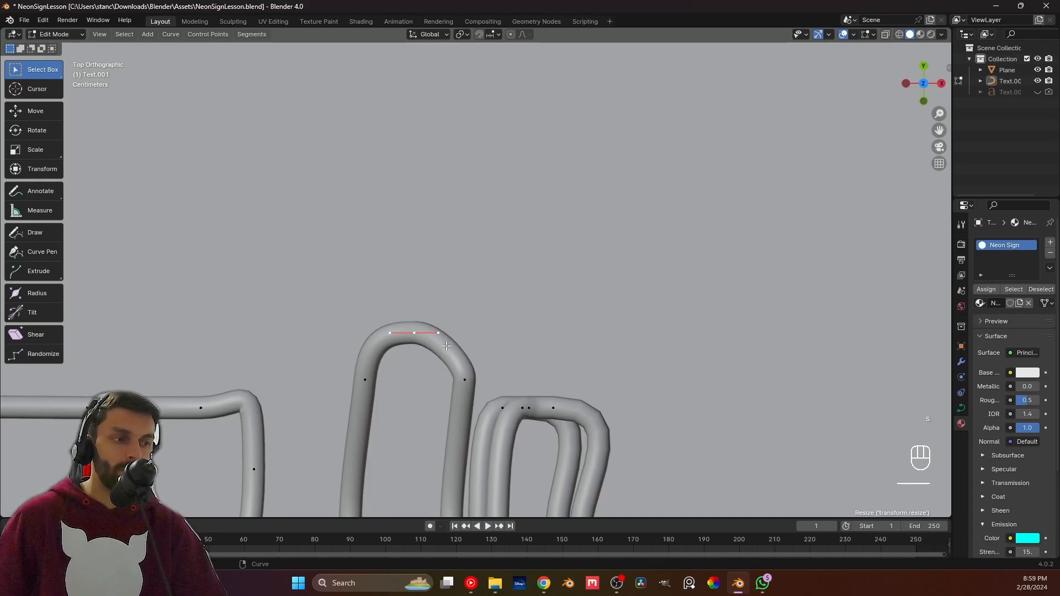
key("s")
left_click(311, 333)
Shift the left handle of the connector's middle point along X.
left_click(342, 332)
key("g")
key("x")
left_click(383, 332)
Select the connector's middle point with both handles and rescale them.
middle_click_drag(463, 360, 391, 296)
middle_click_drag(220, 342, 373, 307)
middle_click_drag(489, 254, 390, 291, "shift")
left_click(416, 244)
left_click_drag(385, 130, 421, 323)
key("s")
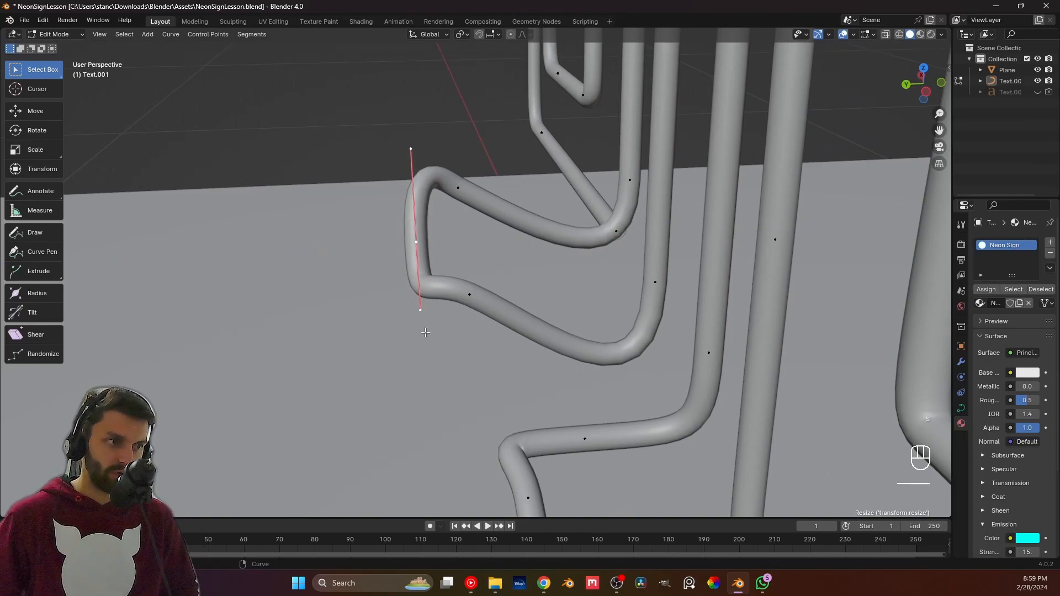
Move the upper handle of the connector's middle point in the XZ plane, with Y locked, to tighten the bend.
middle_click_drag(423, 239, 415, 241)
left_click(413, 159)
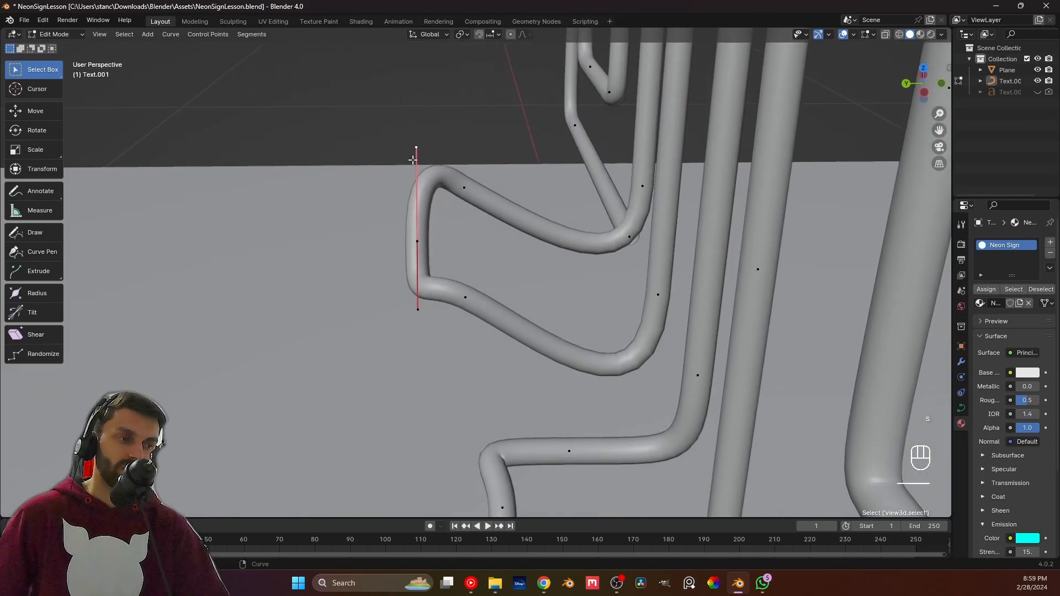
key("g")
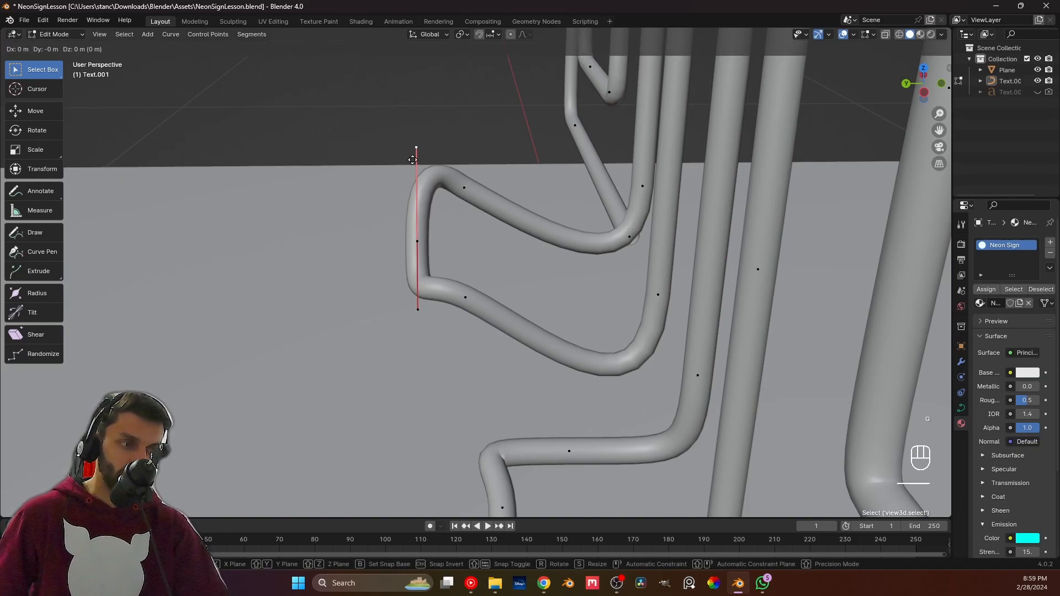
key("shift+y")
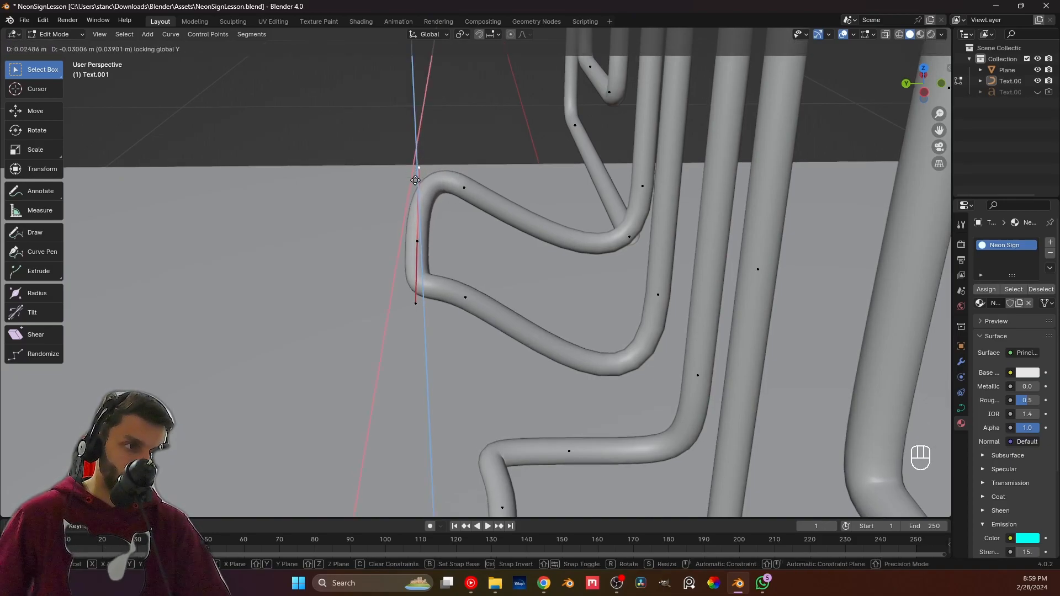
left_click(415, 189)
Move the opposite handle of the connector's middle point with Y locked to align the rear section between both strokes.
middle_click_drag(415, 189, 331, 155)
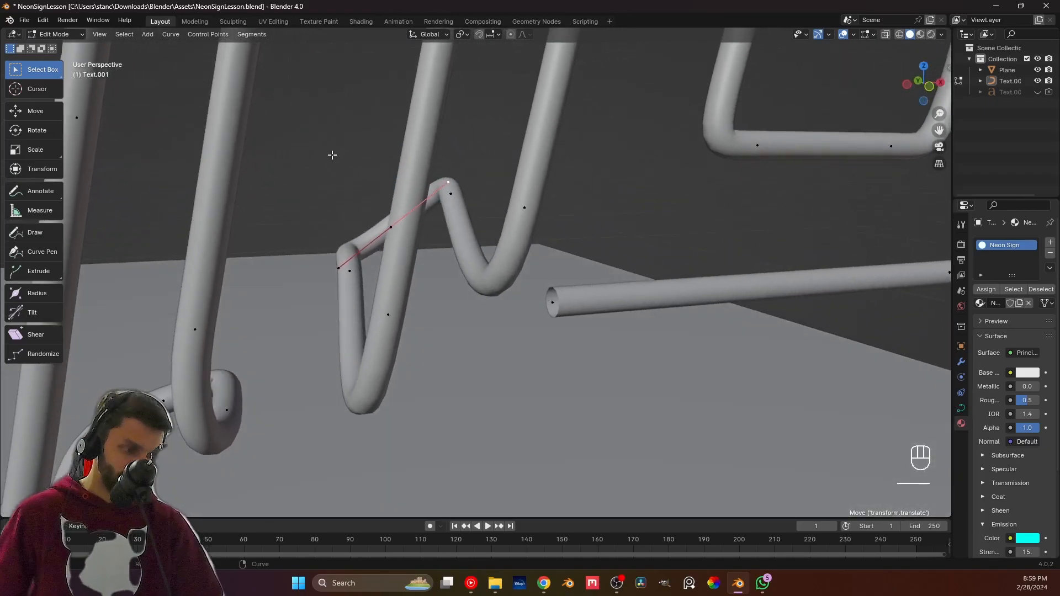
key("KP_1")
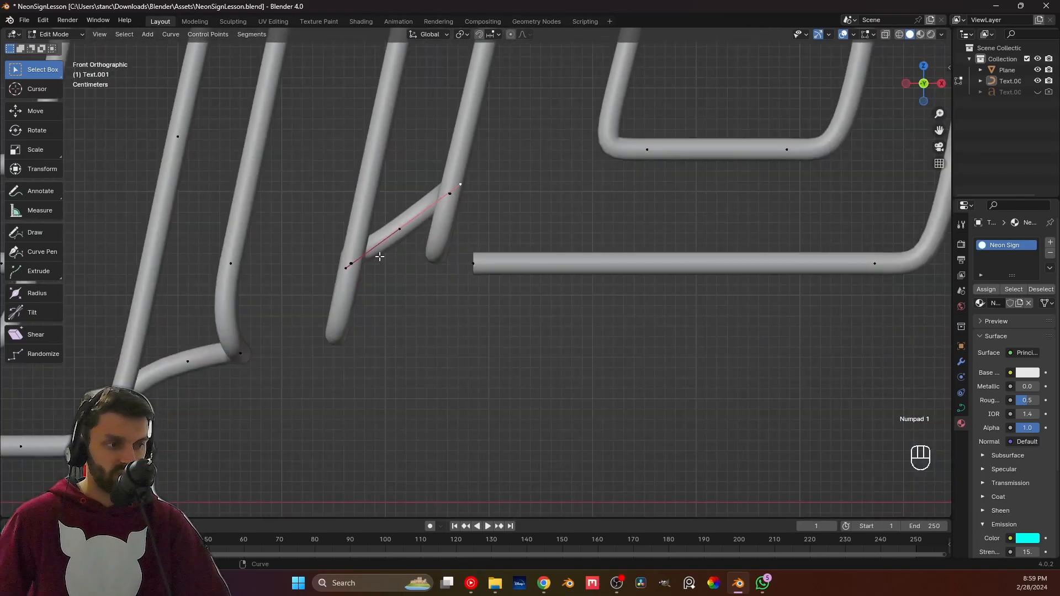
middle_click_drag(516, 194, 491, 263)
left_click(481, 267)
key("g")
key("shift+y")
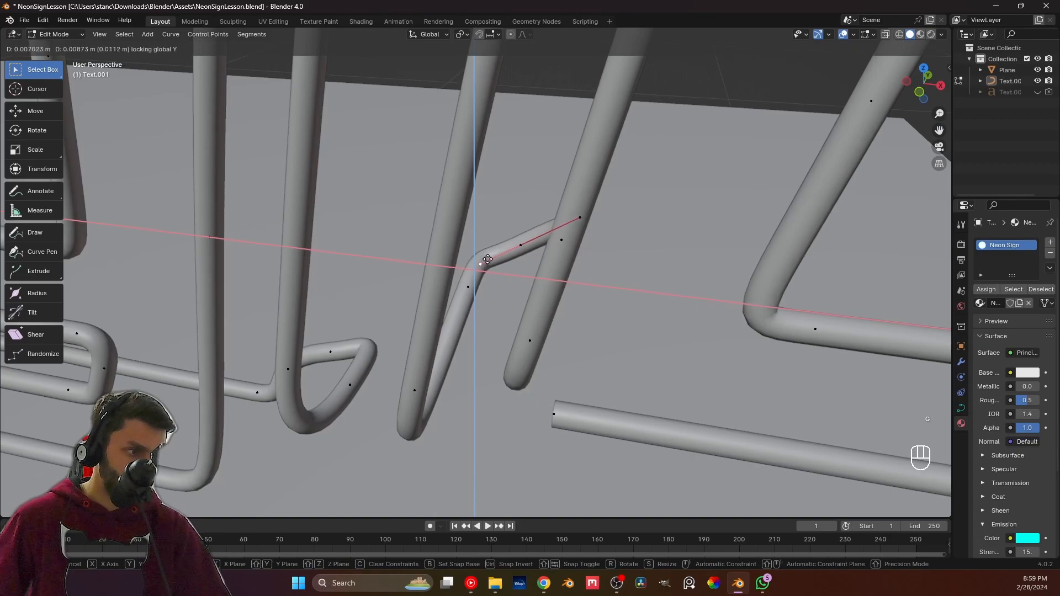
left_click(487, 259)
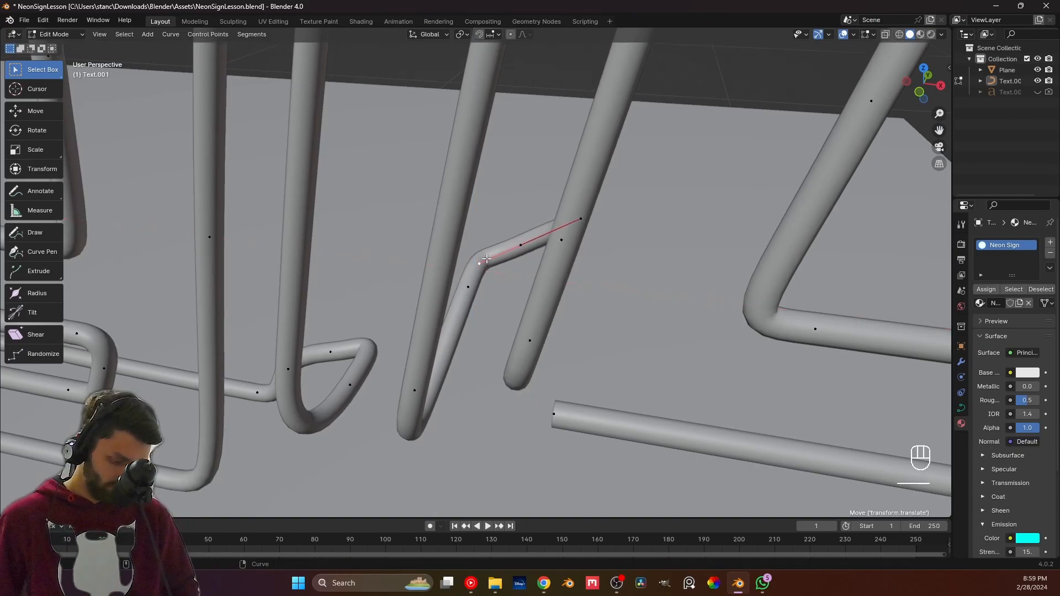
Leave Edit Mode and save the Blender file.
key("KP_1")
scroll(545, 406, "down", 5)
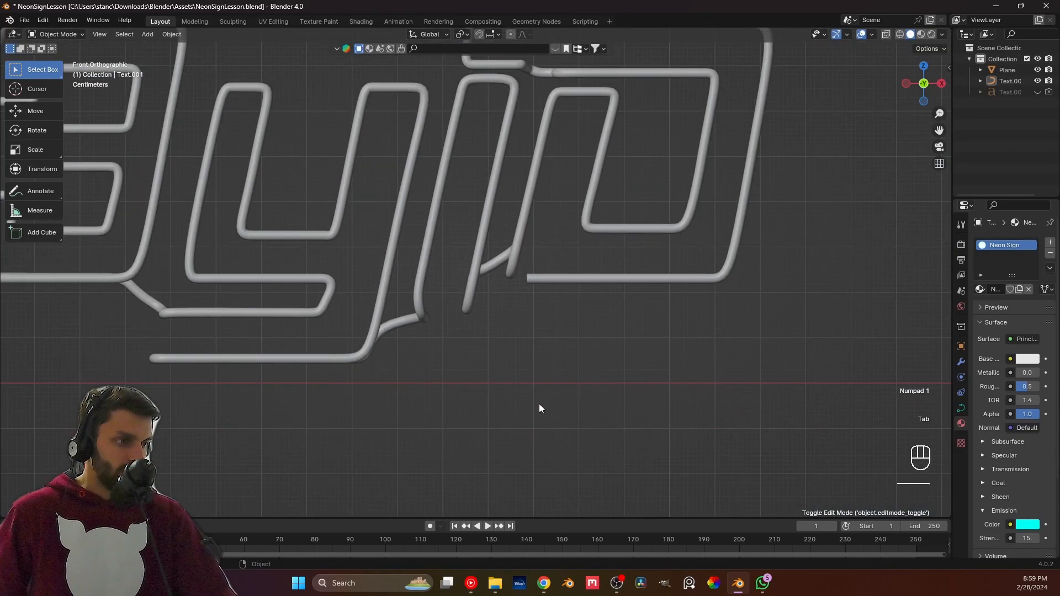
key("ctrl+s")
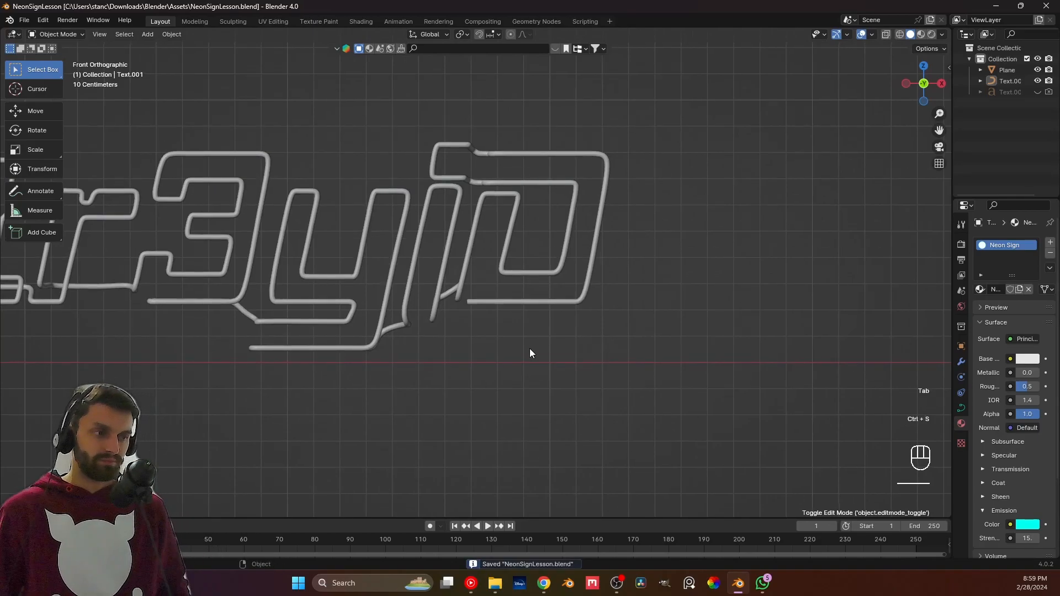
key("ctrl+s")
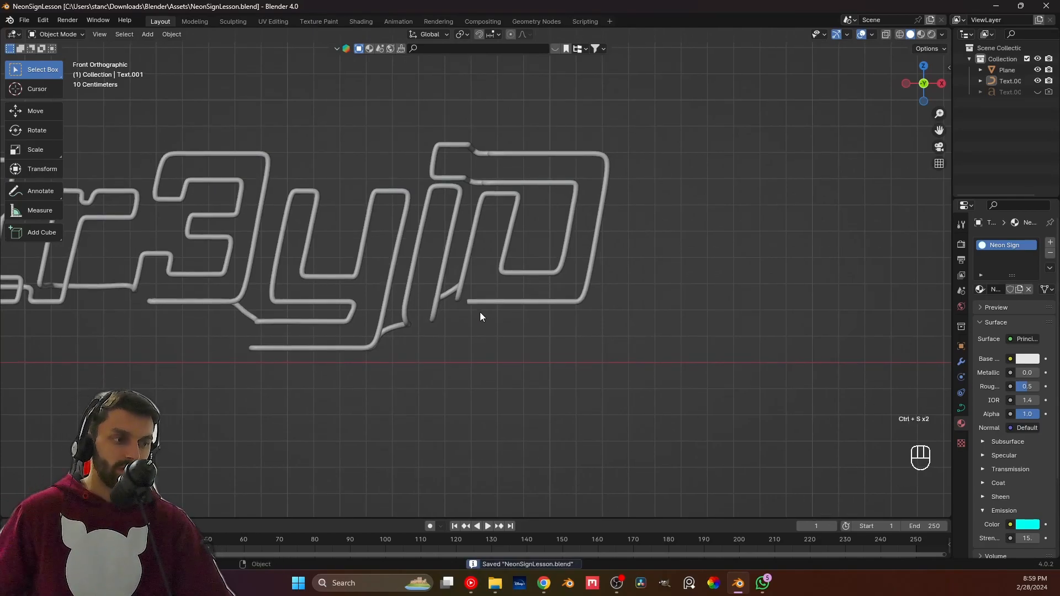
Edit the text curve and extrude the open end of the last letter's bottom stroke along Y behind the sign.
left_click(479, 303)
key("Tab")
scroll(479, 302, "up", 5)
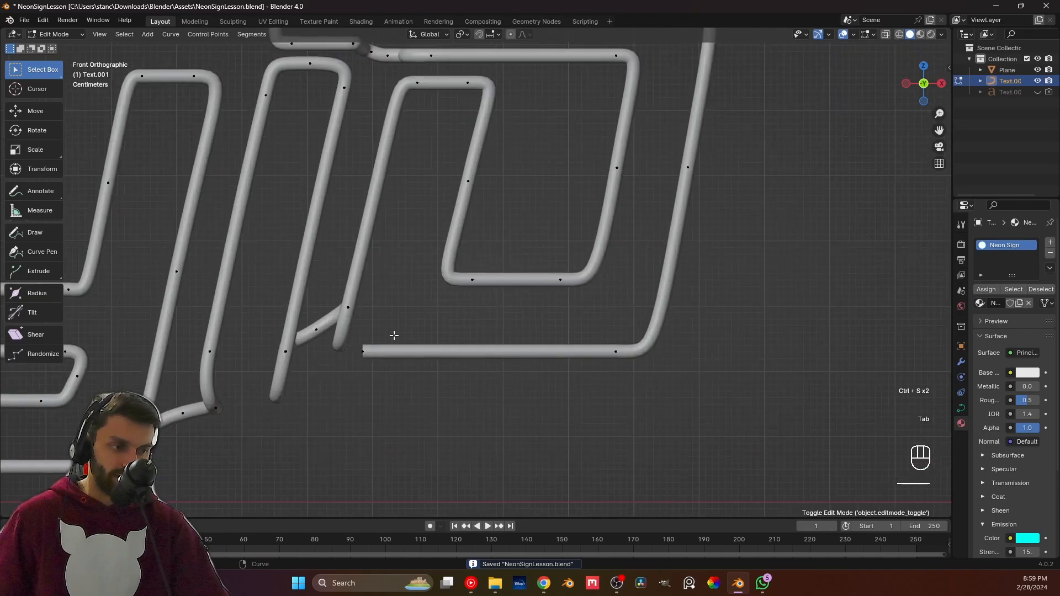
key("KP_7")
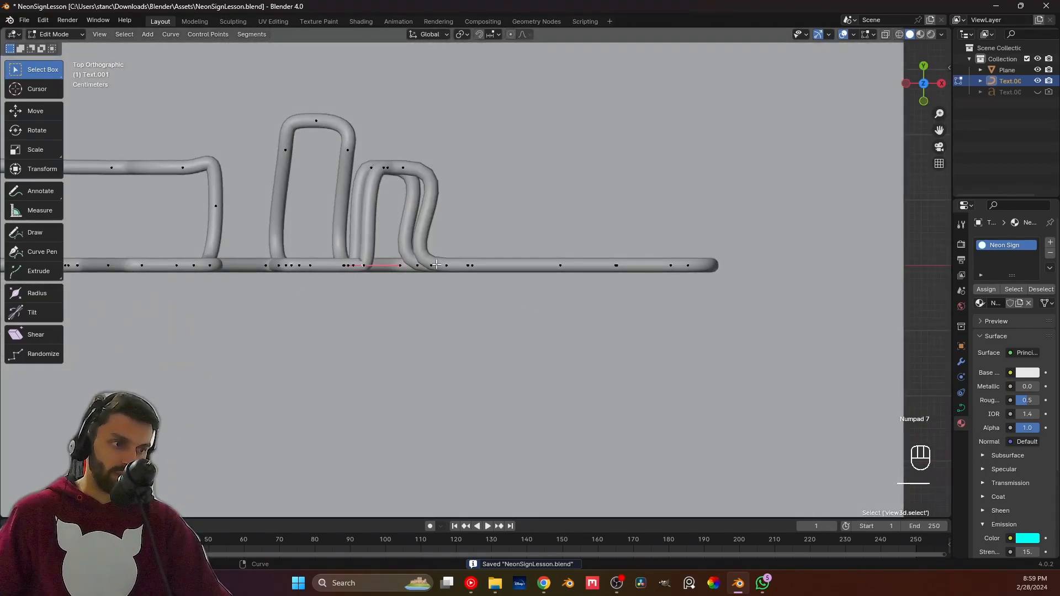
middle_click_drag(436, 265, 398, 317, "shift")
key("e")
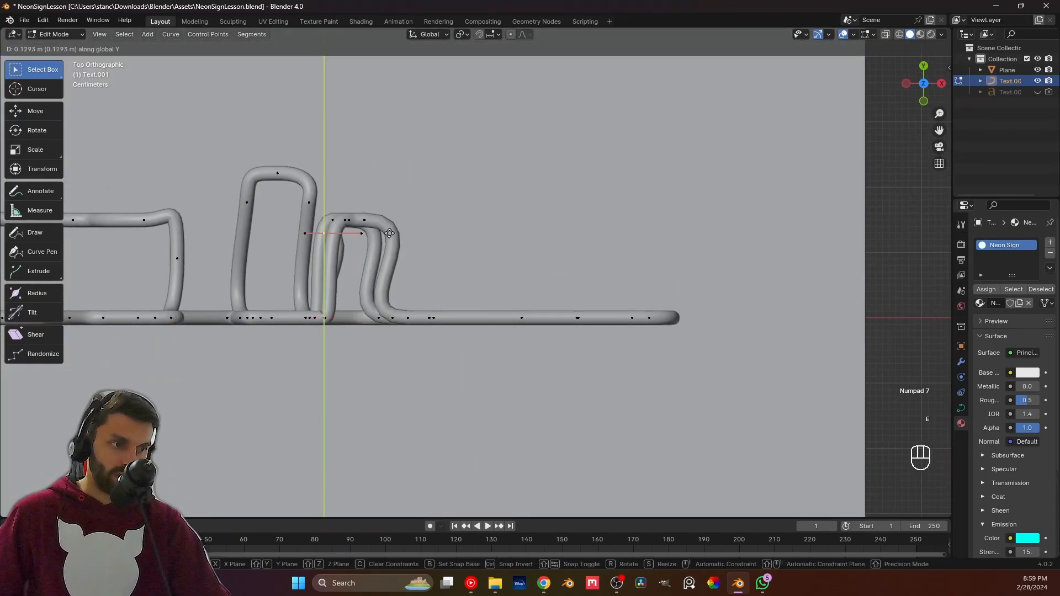
left_click(386, 219)
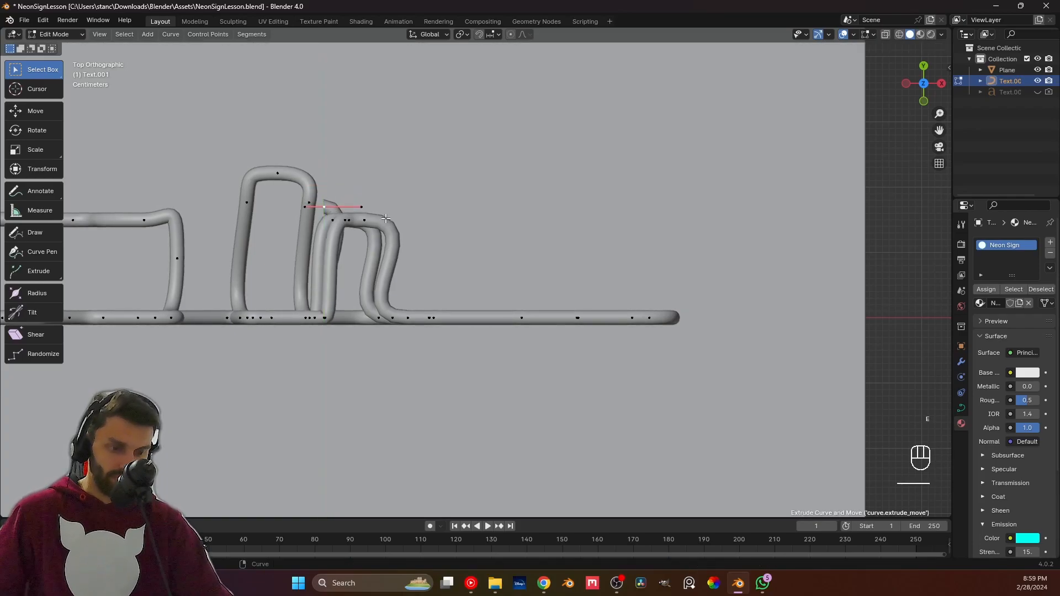
Rotate the extruded end point 180° around Z and move it along X behind the last letter.
type("rz180")
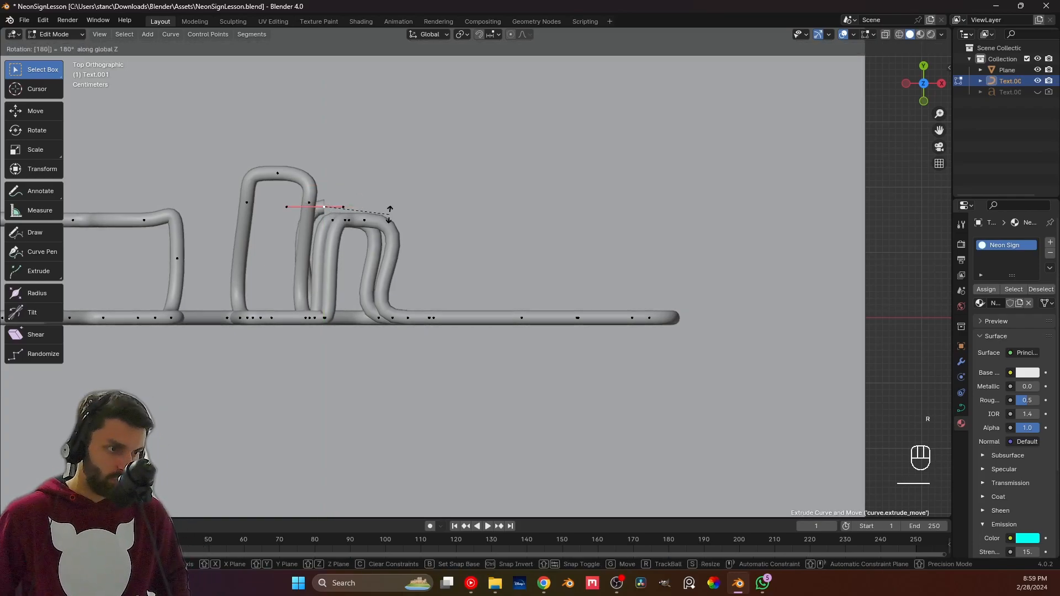
key("Return")
key("g")
key("x")
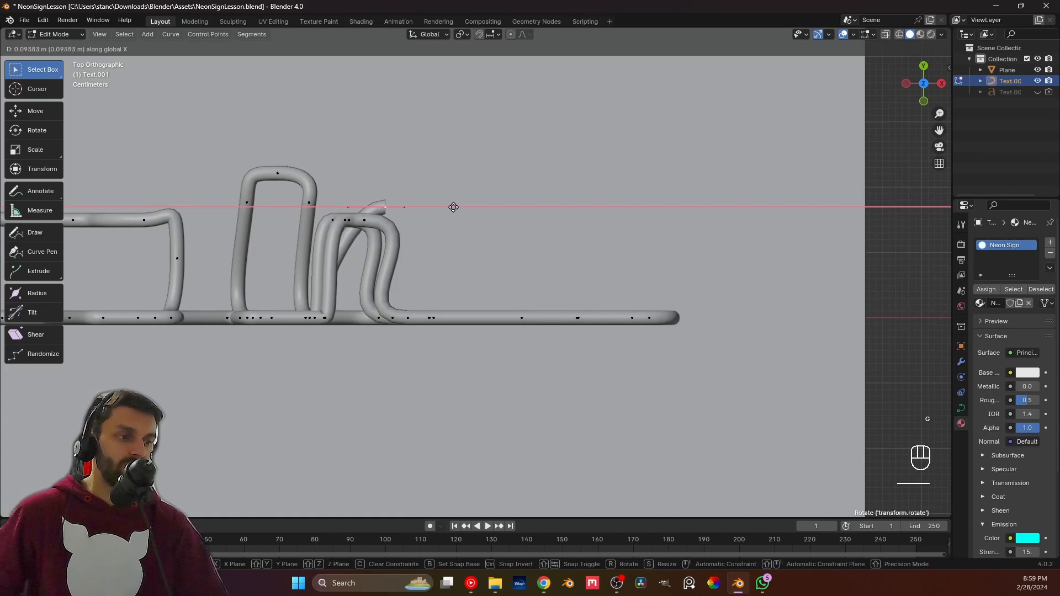
left_click(532, 207)
Subdivide the new segment behind the last letter to add a middle point.
key("KP_1")
scroll(462, 367, "down", 4)
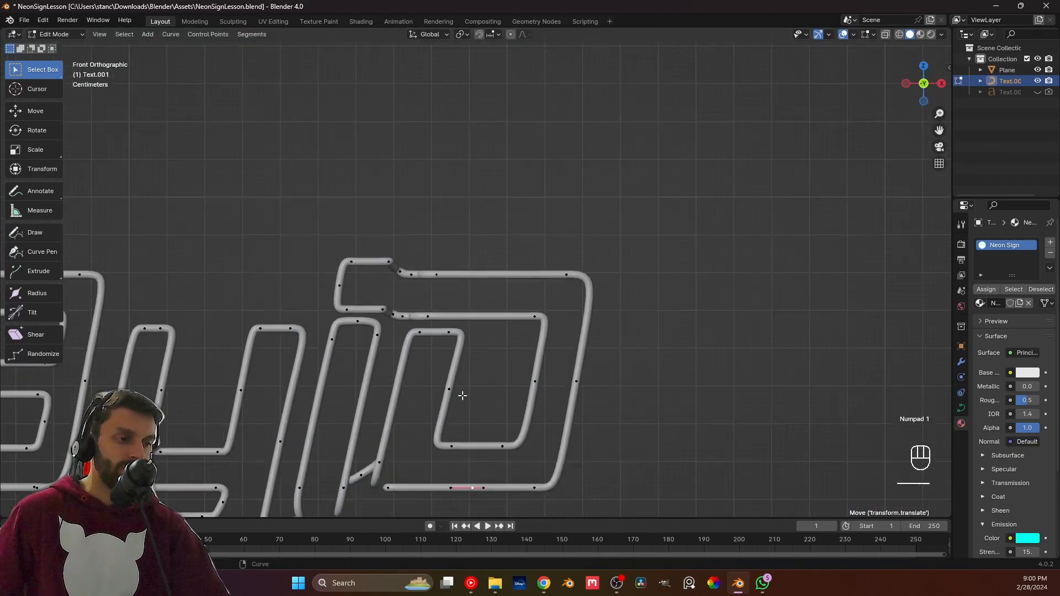
scroll(445, 396, "up", 4)
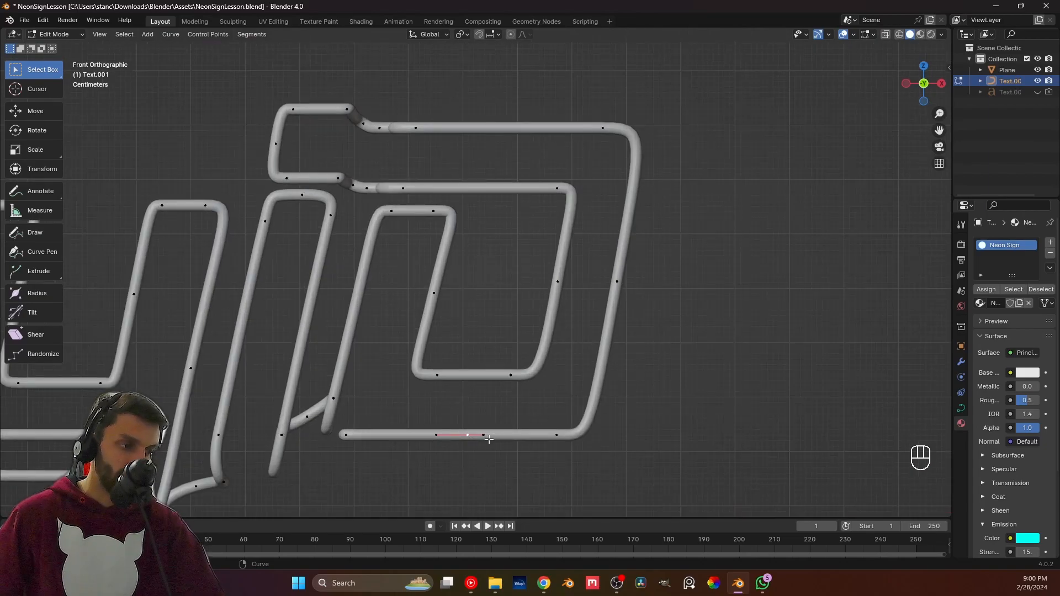
middle_click_drag(438, 427, 375, 362)
right_click(374, 360)
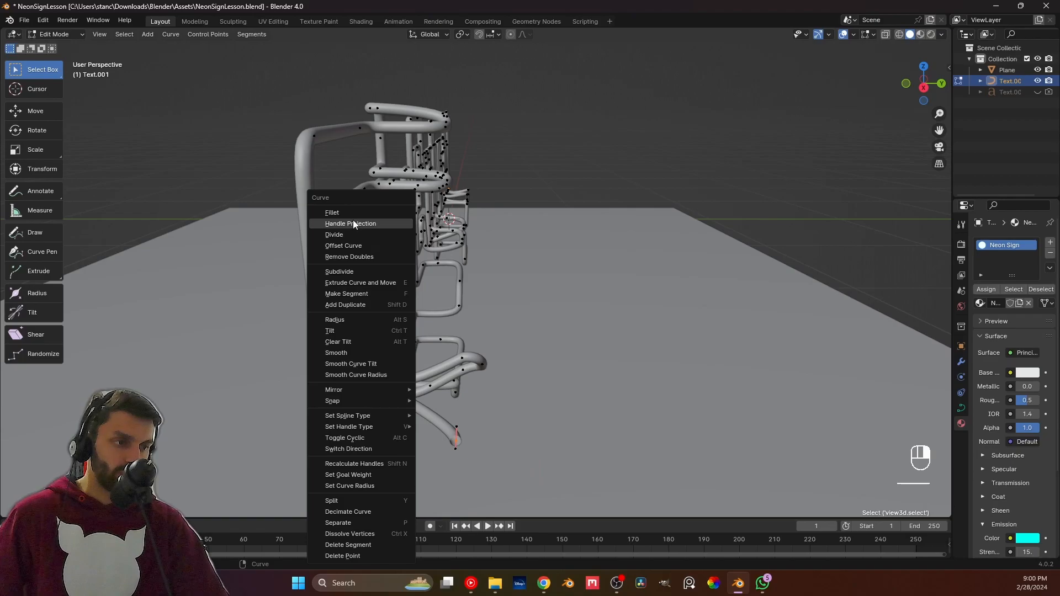
left_click(354, 273)
Shift the lower handle of the new middle point along X toward the bottom stroke's open end.
middle_click_drag(408, 426, 345, 376, "shift")
left_click(442, 369)
scroll(451, 392, "up", 4)
key("g")
key("x")
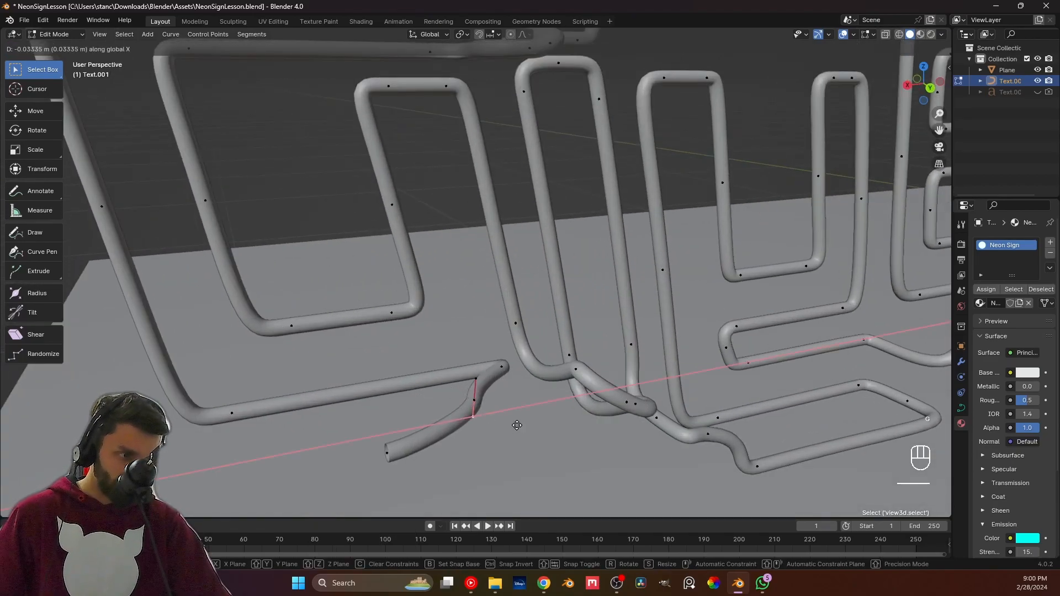
left_click(521, 427)
Move the new middle point itself along X so the tube leaves straight back from the letter's stroke.
left_click(475, 405)
key("g")
key("x")
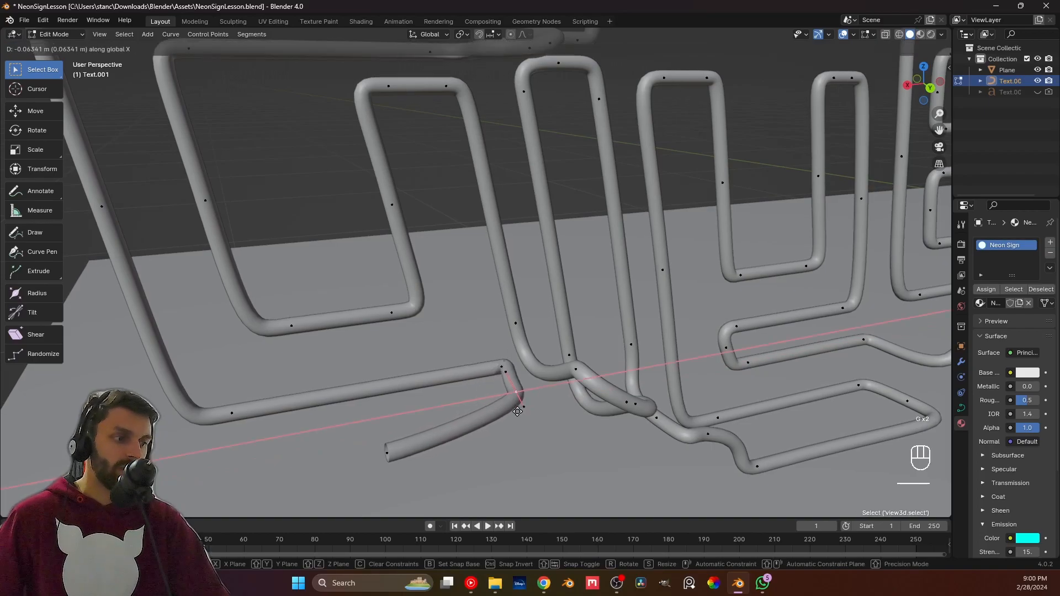
left_click(531, 411)
Reposition the front-facing handle of the rear tube's middle point and rescale it.
middle_click_drag(532, 411, 496, 391)
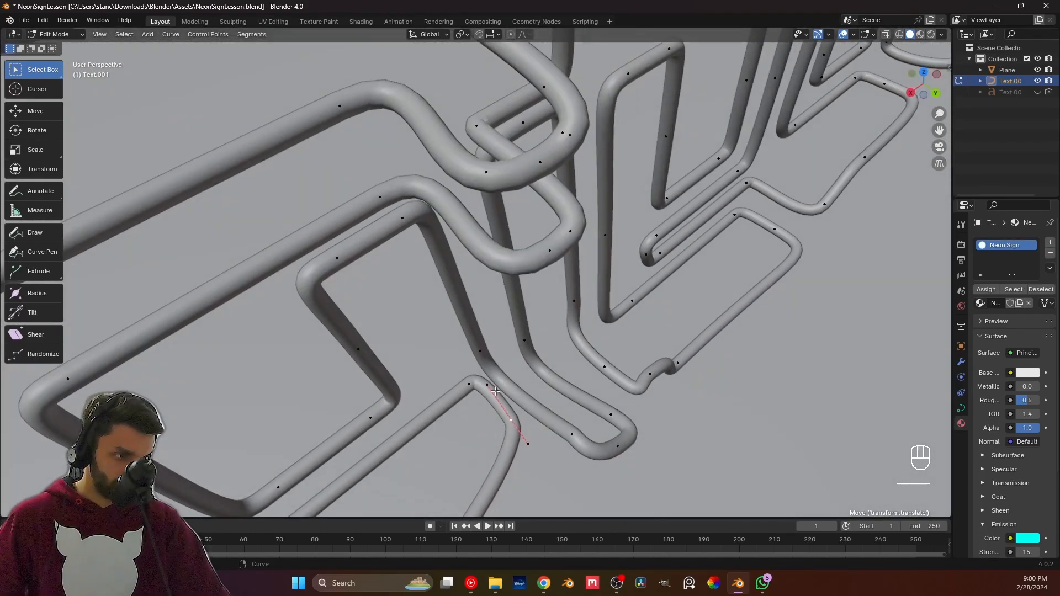
key("g")
left_click(485, 389)
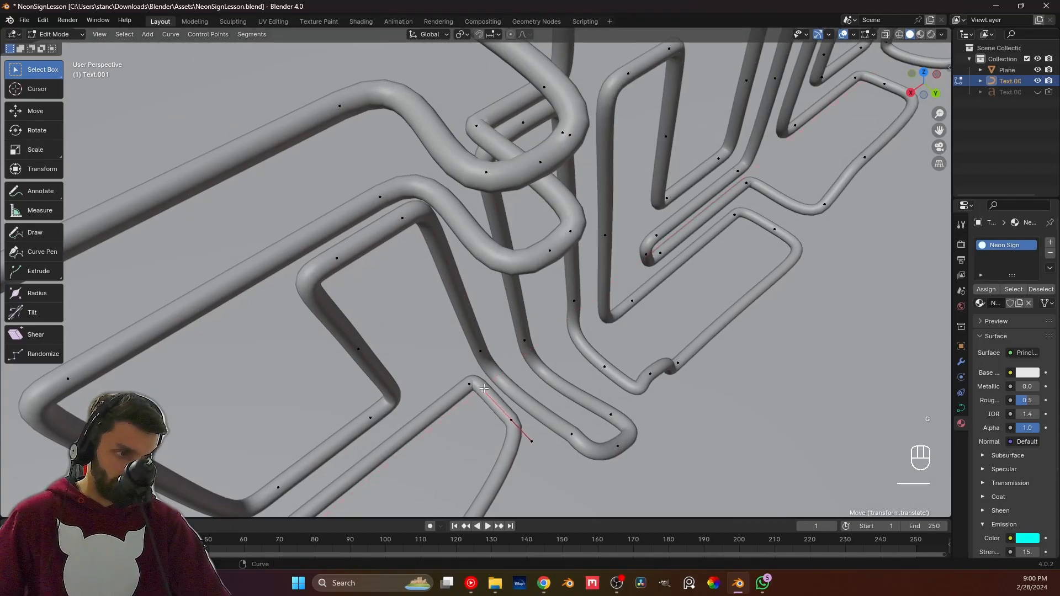
key("s")
left_click(534, 437)
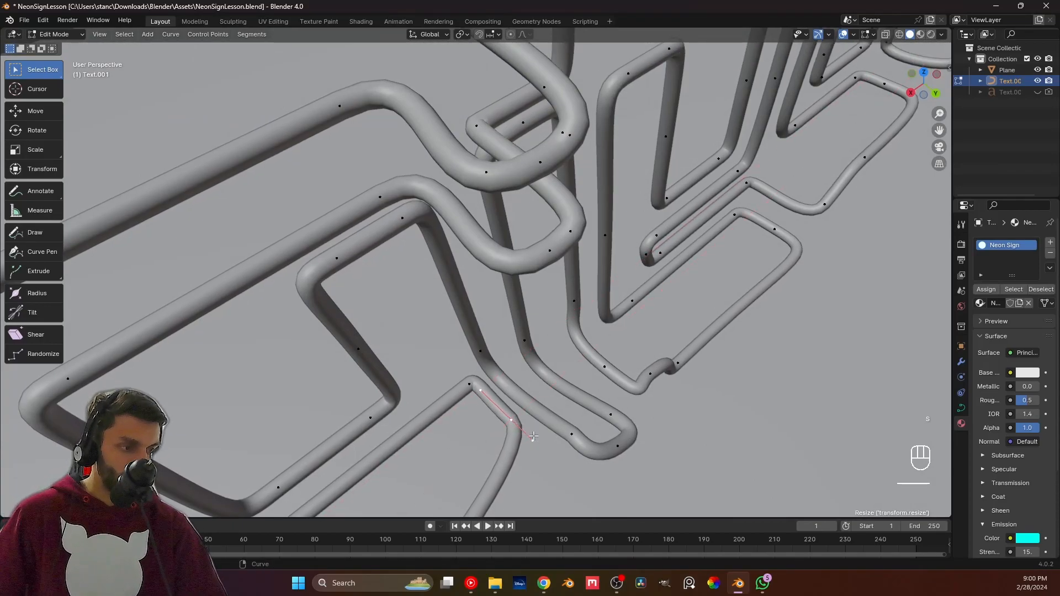
Move the middle point's front-facing handle along Y, closer to the point, to soften the bend.
key("g")
key("y")
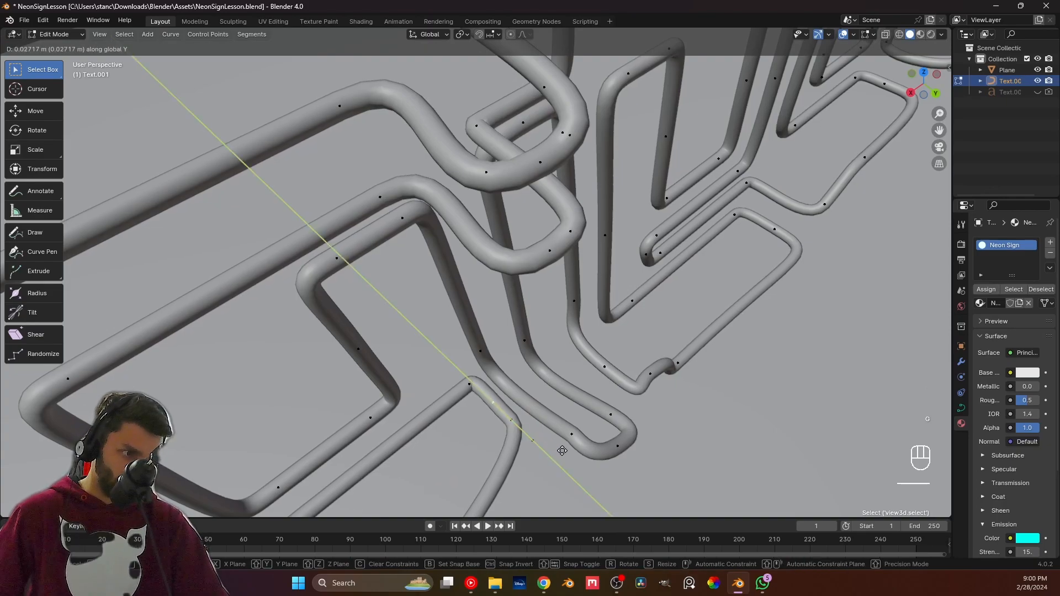
left_click(574, 457)
key("g")
left_click(494, 376)
Adjust the front corner point of the bottom stroke and its handle along X to reshape the bend.
key("g")
key("x")
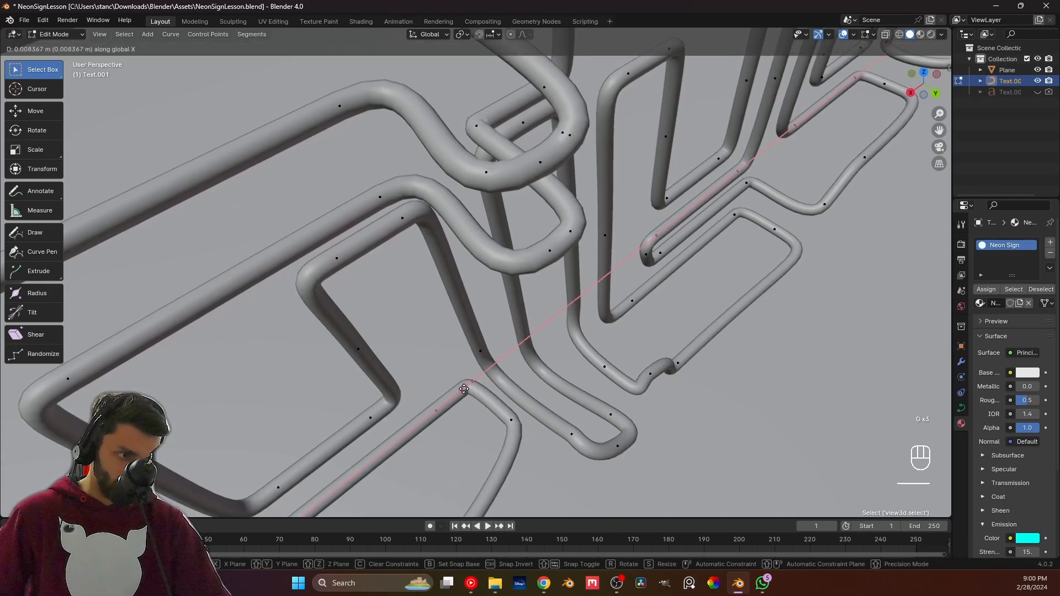
left_click(469, 385)
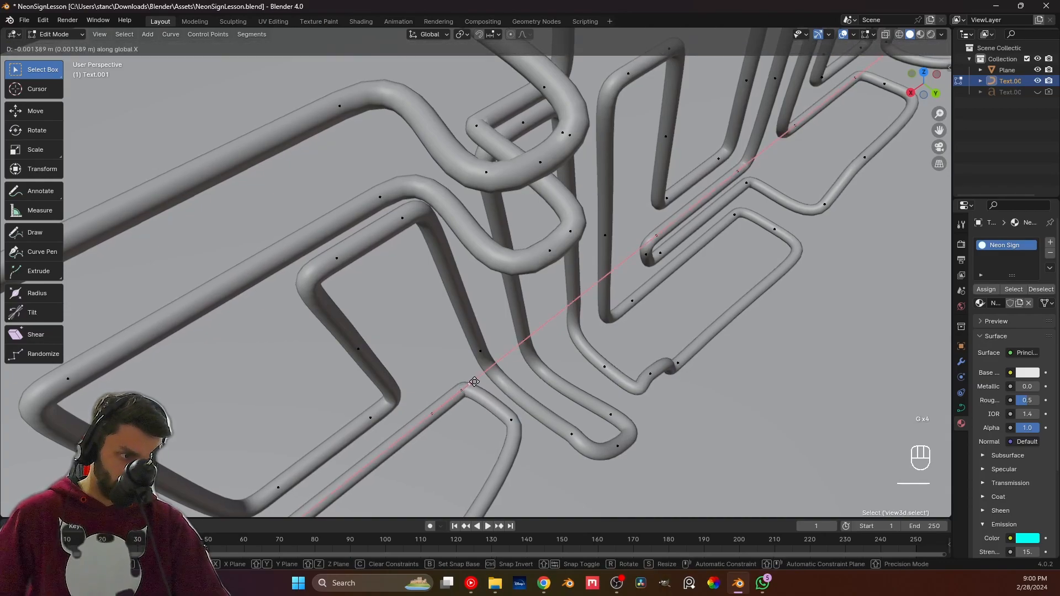
key("g")
key("x")
left_click(483, 375)
Extend the rear-facing handle of the tube's middle point along Y to round the rear bend.
middle_click_drag(483, 375, 510, 370)
key("g")
left_click(541, 370)
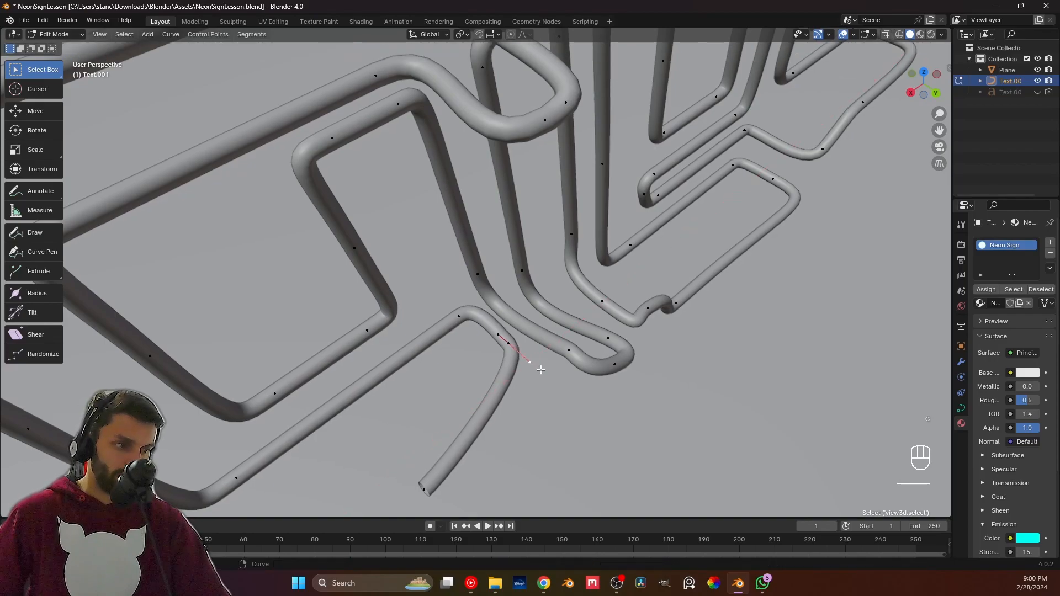
key("g")
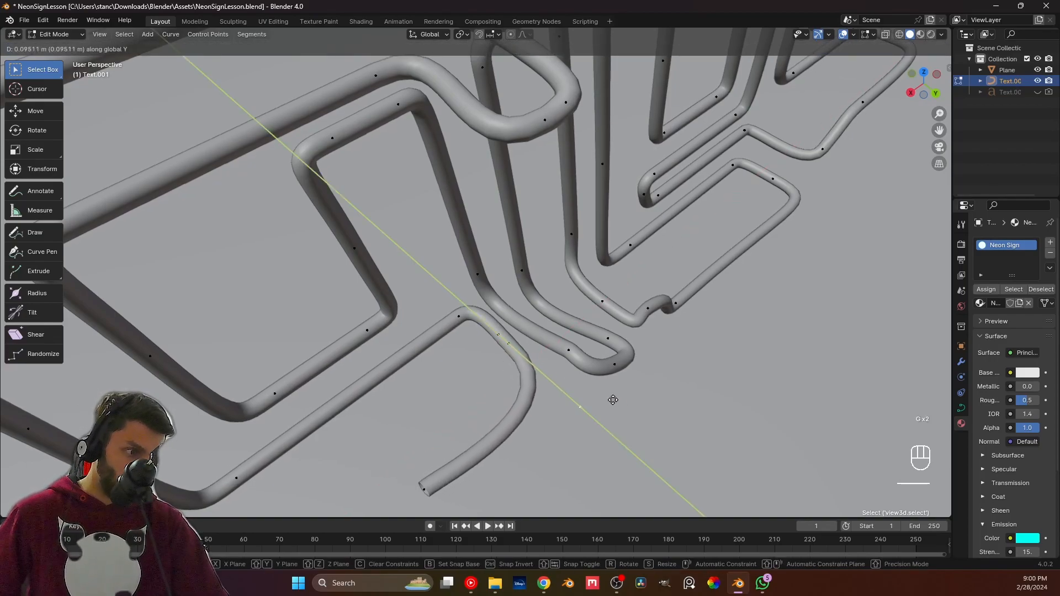
left_click(560, 397)
In front view, move the rear tube's open end along X until it extends past the last letter.
left_click(424, 490)
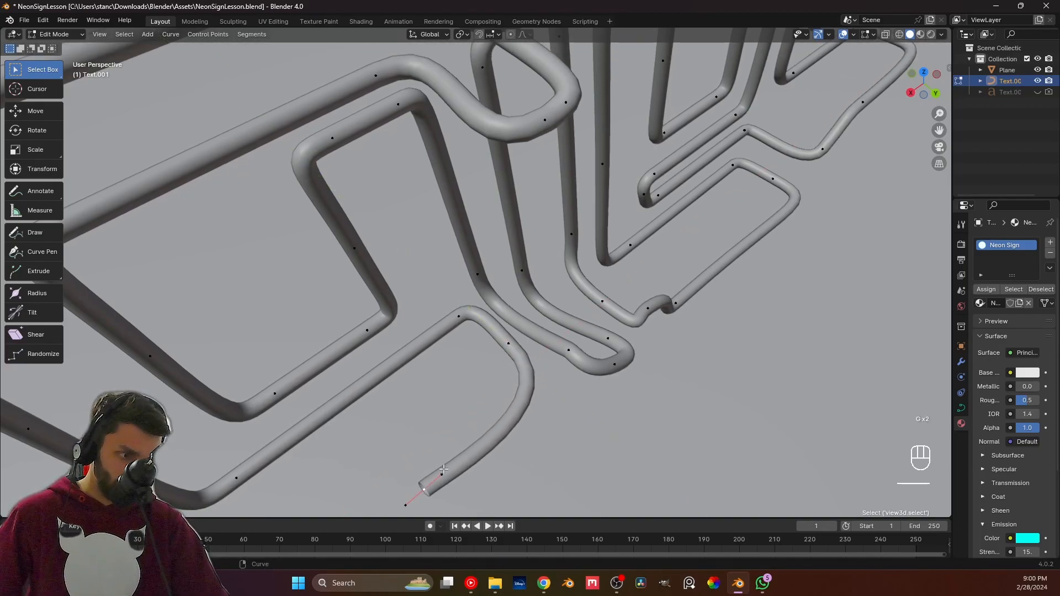
scroll(445, 473, "down", 4)
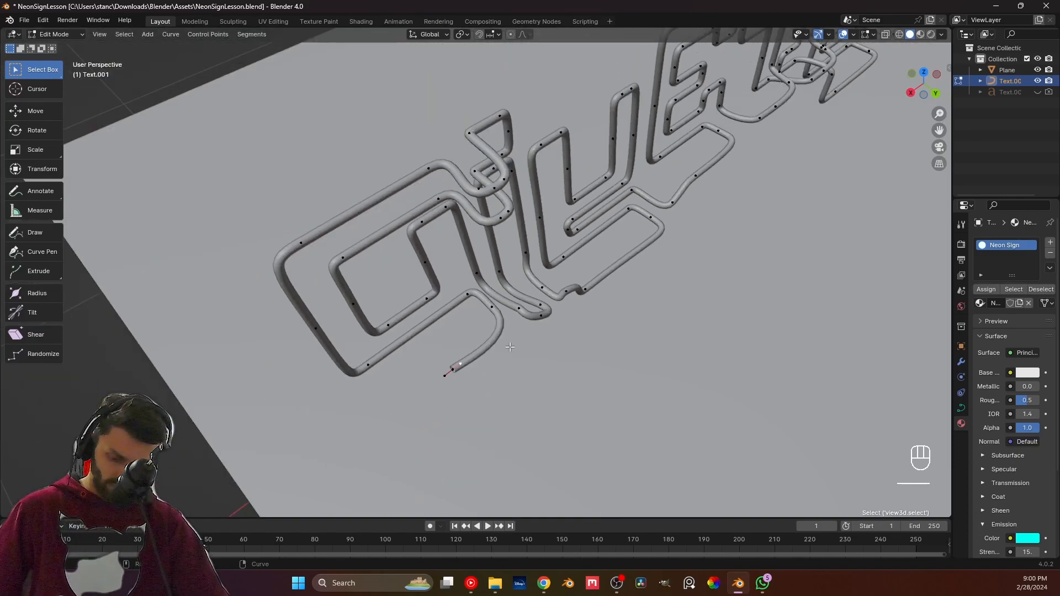
key("KP_1")
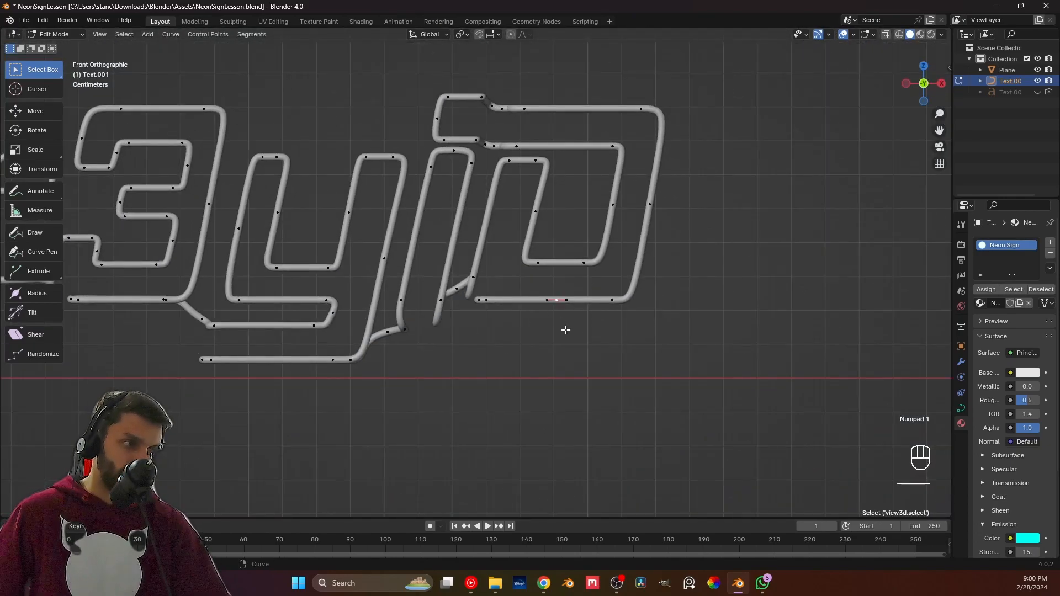
key("g")
key("x")
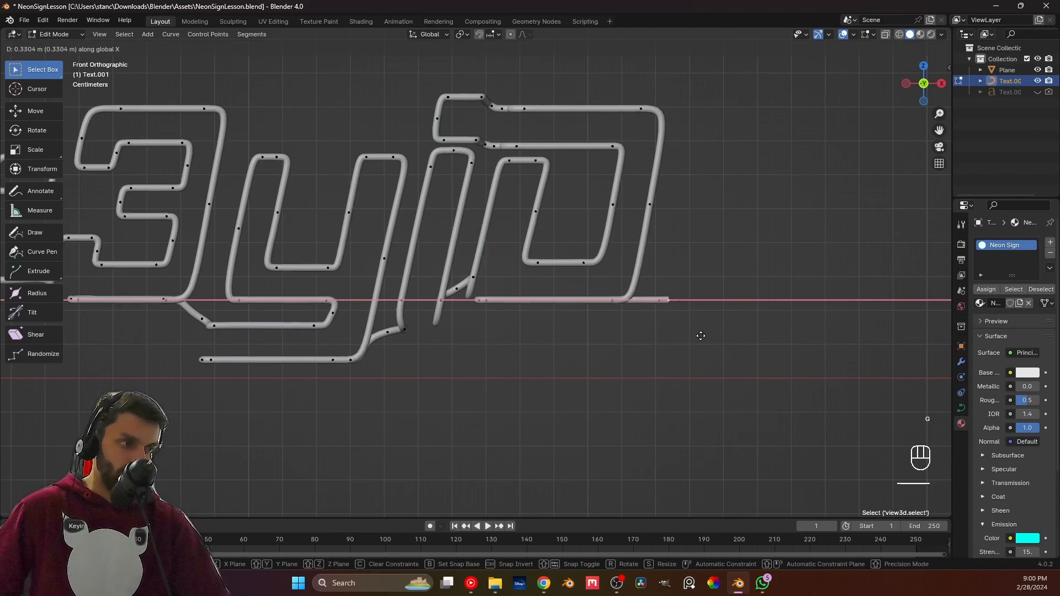
left_click(709, 336)
Try to move the open tube end at the M's left foot outward along X, and undo the move.
scroll(670, 331, "down", 3)
middle_click_drag(639, 334, 737, 332, "shift")
scroll(731, 333, "down", 2)
middle_click_drag(331, 343, 547, 353, "shift")
scroll(508, 355, "up", 5)
left_click(344, 384)
middle_click_drag(344, 384, 484, 360, "shift")
scroll(461, 358, "up", 2)
middle_click_drag(630, 375, 576, 375)
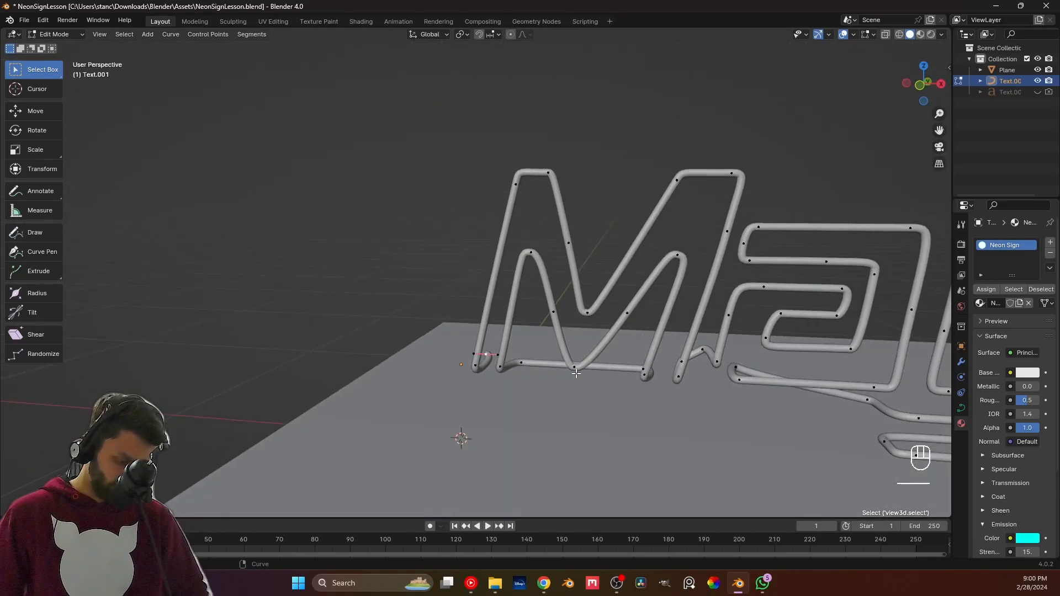
key("KP_1")
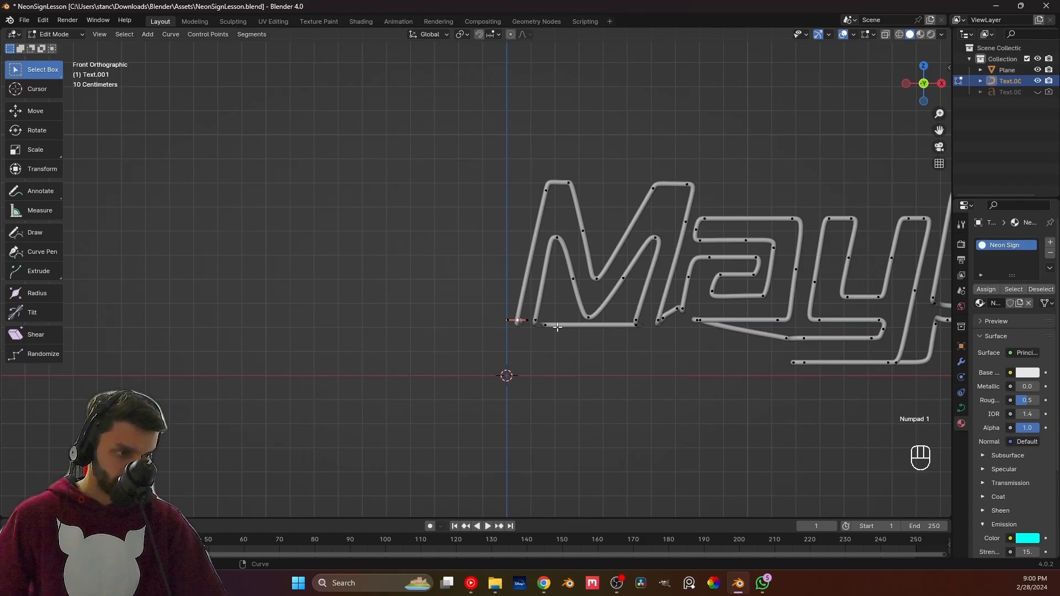
key("g")
key("x")
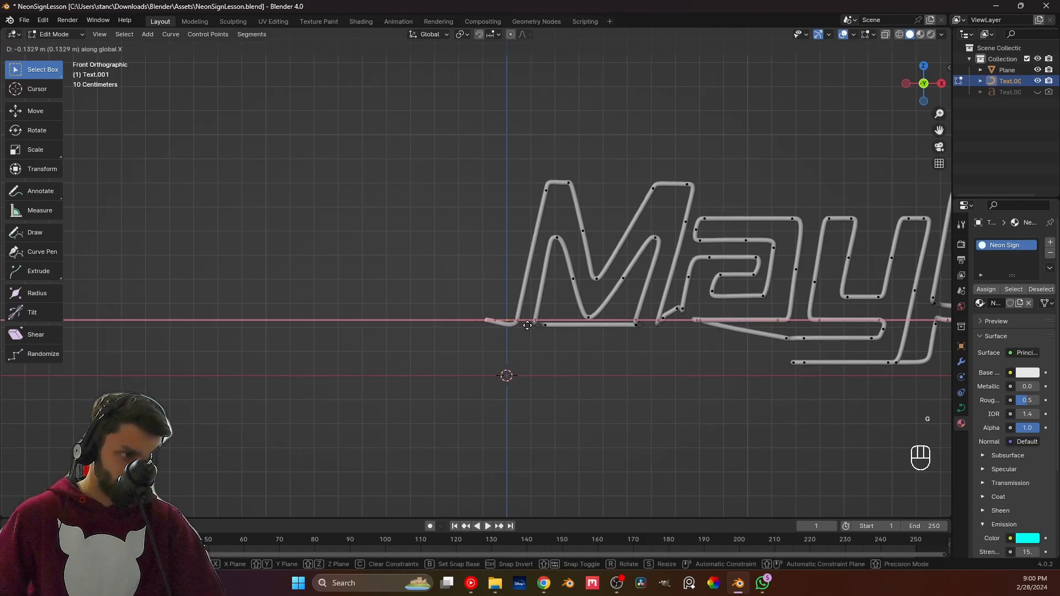
left_click(527, 325)
key("ctrl+z")
Subdivide the segment between the front corner point of the M's left foot and its rear open end.
middle_click_drag(527, 325, 551, 306)
scroll(552, 386, "up", 3)
left_click(551, 306)
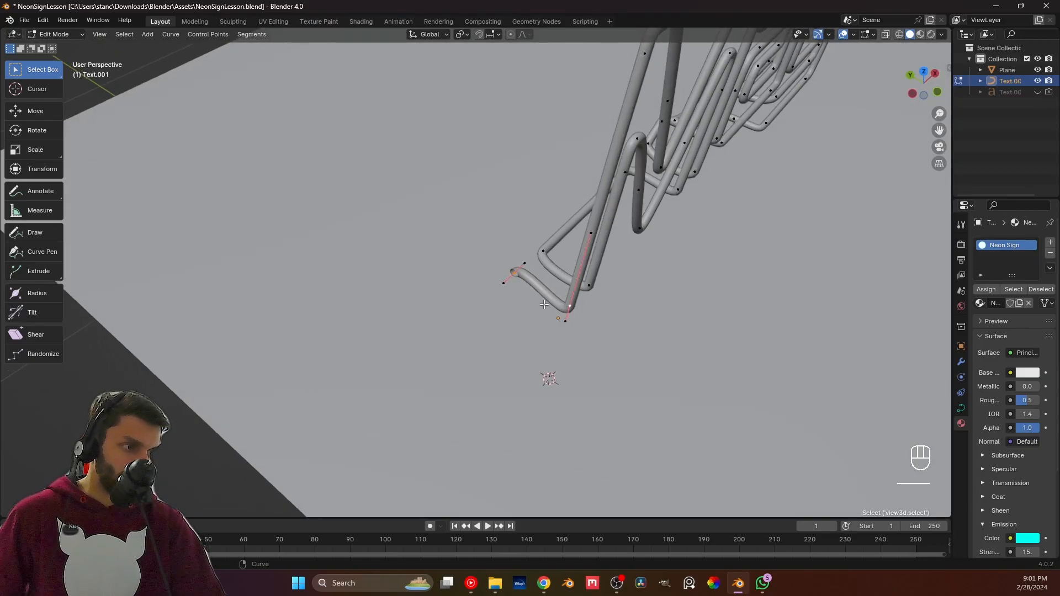
right_click(523, 293)
left_click(499, 273)
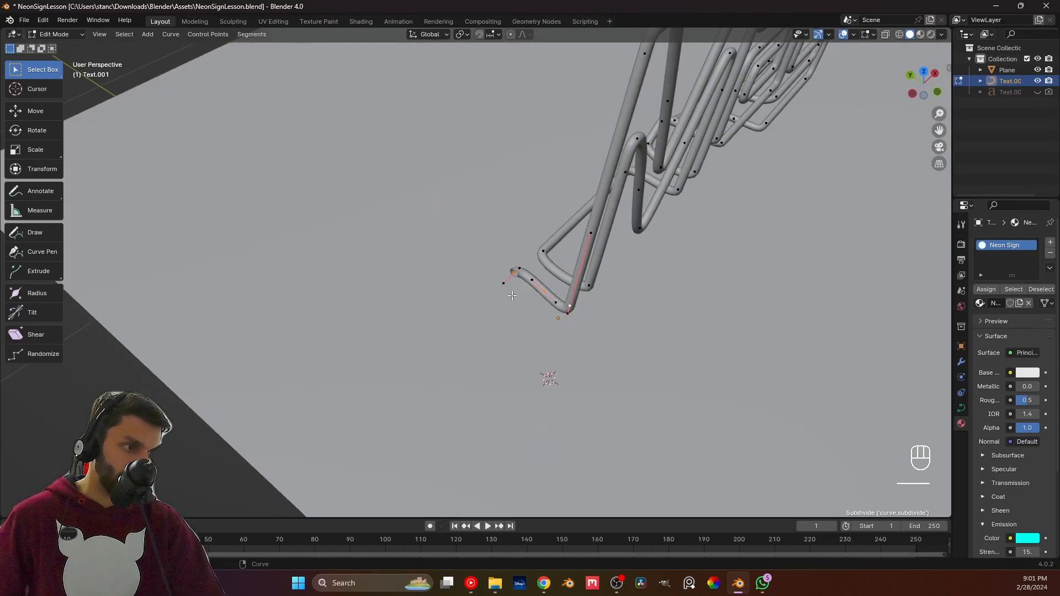
Extend the M's rear open end outward past the letter and pull the middle point's handle back along Y to round the bend.
middle_click_drag(512, 271, 481, 276)
key("g")
left_click(475, 275)
key("g")
key("y")
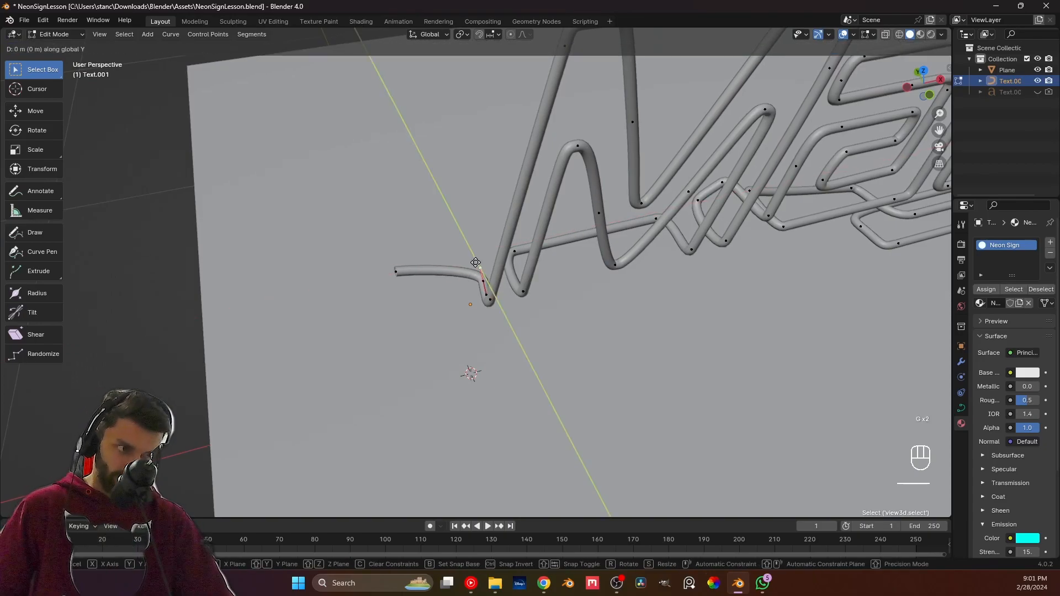
left_click(470, 232)
middle_click_drag(472, 264, 494, 286)
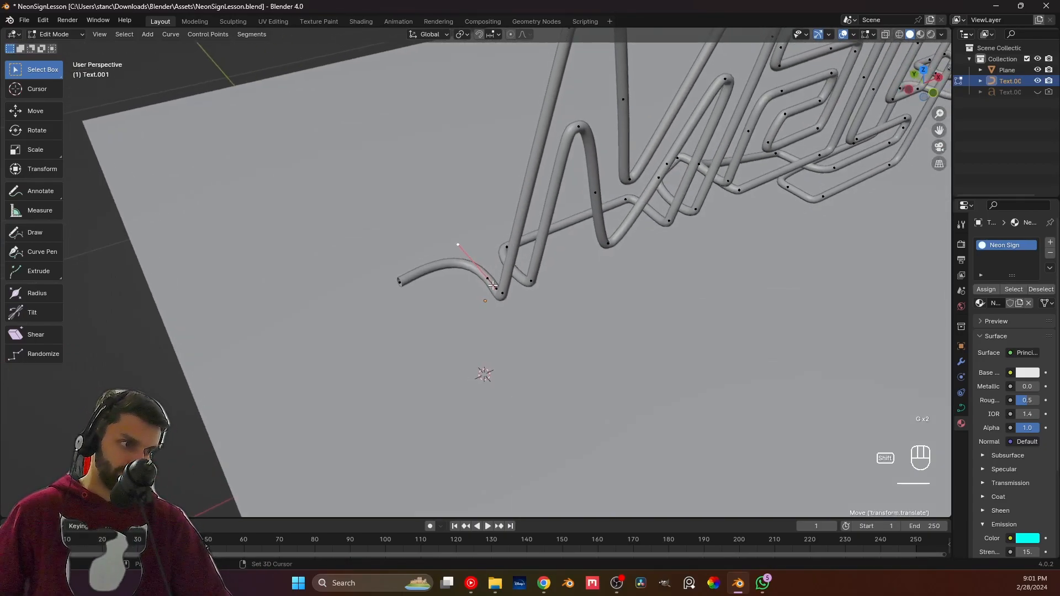
key("s")
key("y")
key("0")
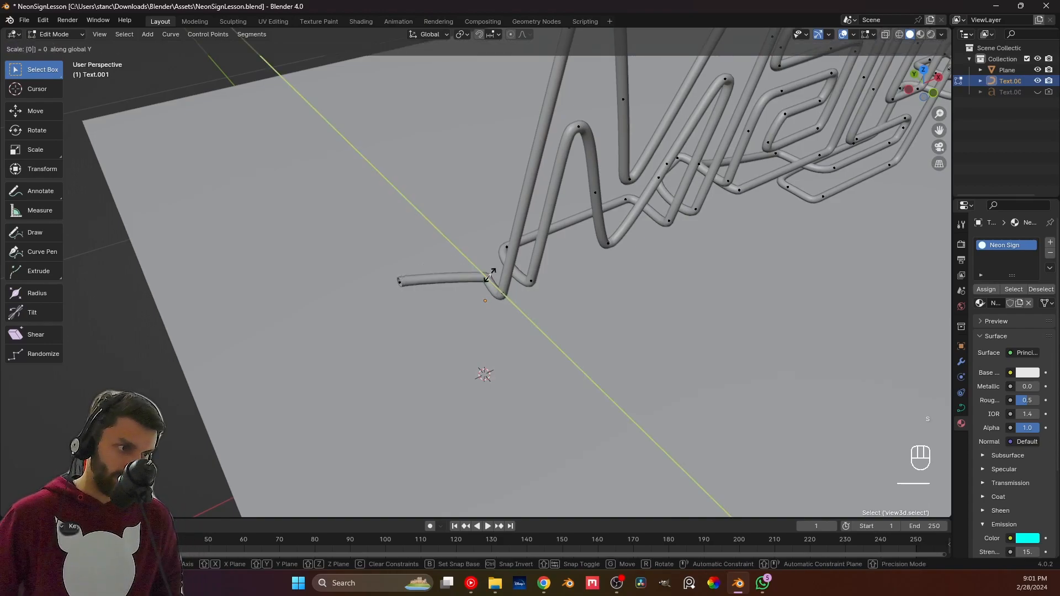
key("Escape")
Scale the middle point's handle along X to align it with Y, and adjust the rear open end's position along X.
key("s")
key("x")
left_click(490, 275)
middle_click_drag(490, 276, 456, 260)
key("g")
key("x")
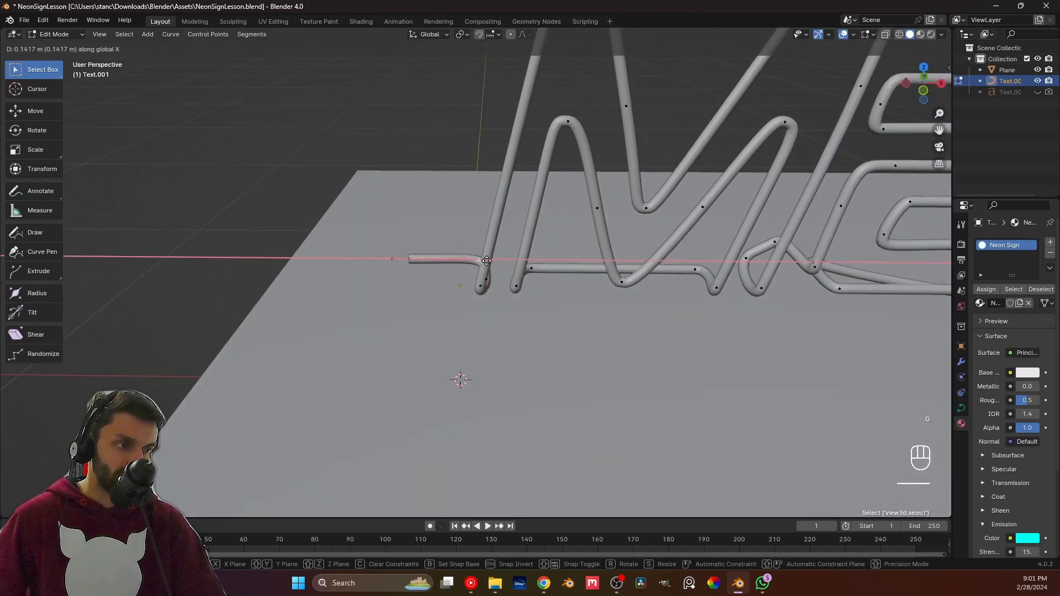
left_click(464, 266)
In front view, nudge the bottom corner point of the M's left foot slightly outward along X.
key("KP_1")
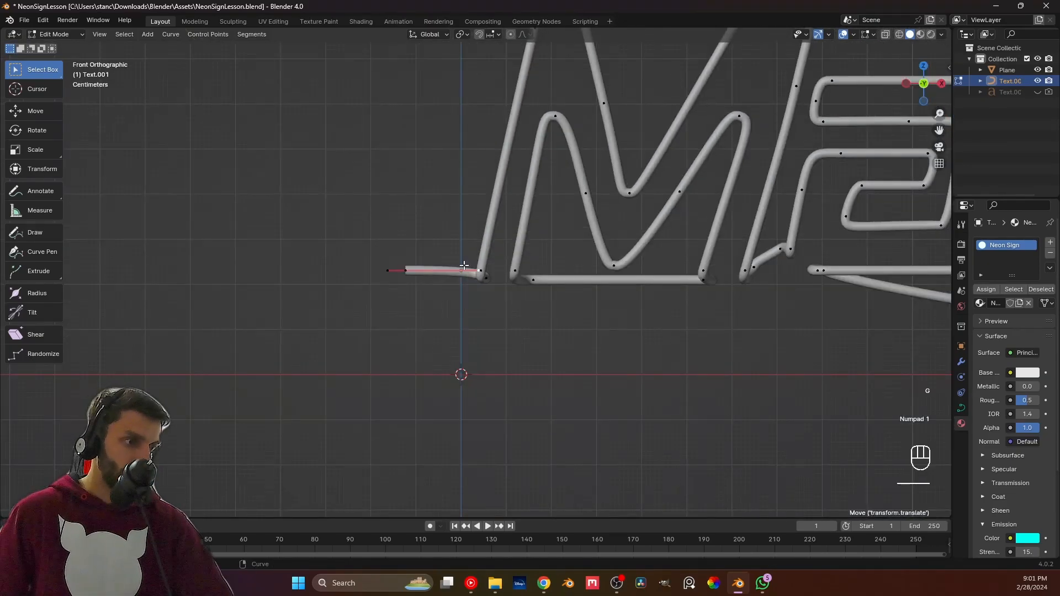
scroll(463, 266, "up", 1)
left_click(489, 279)
key("g")
key("x")
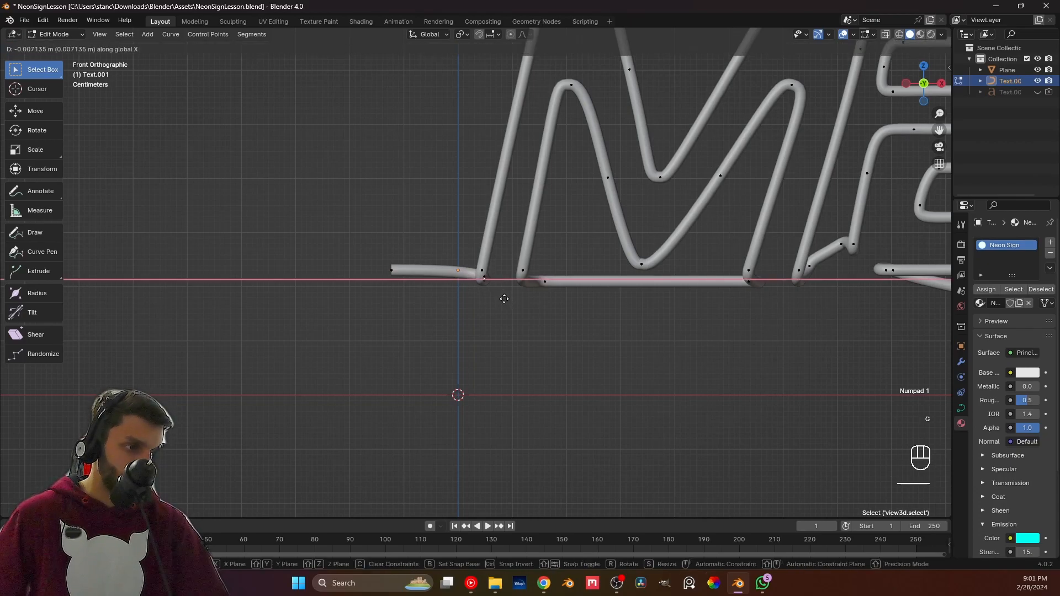
left_click(501, 302)
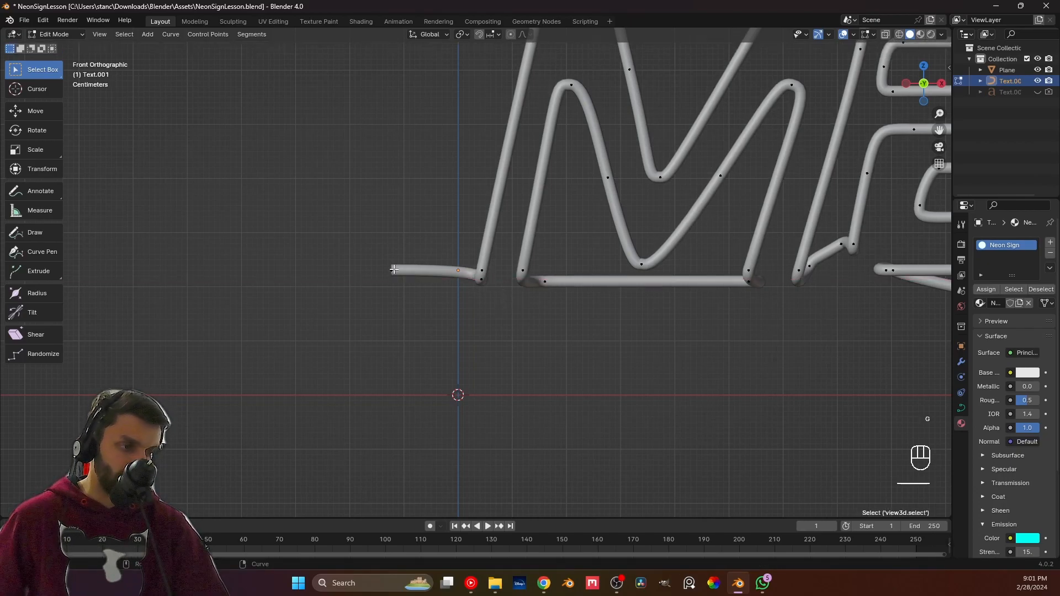
Lower the M's open tube end about 0.02 m along Z so it lines up with the letter's base.
scroll(394, 270, "down", 4)
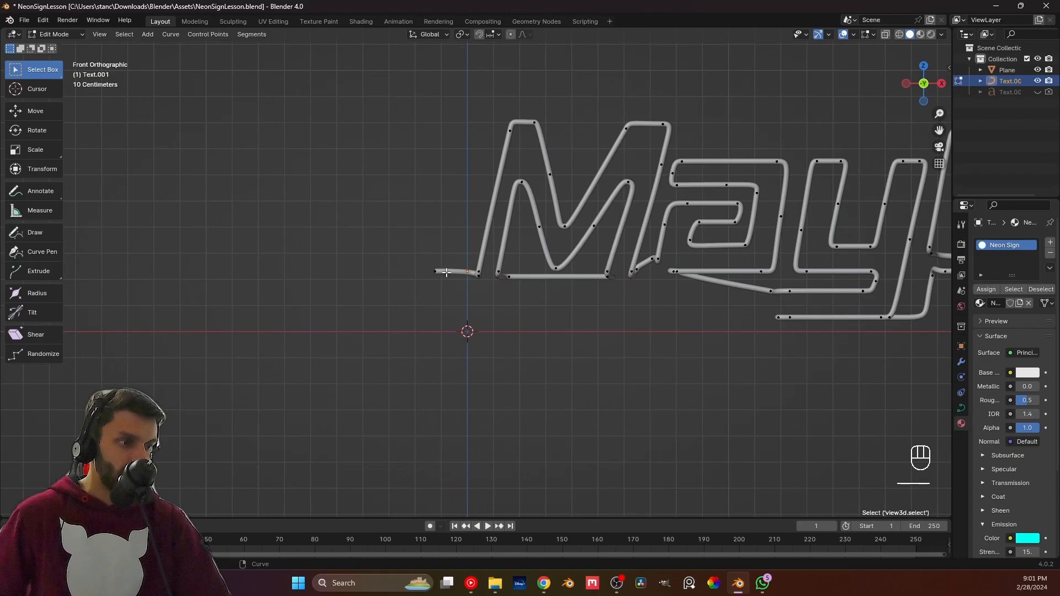
key("g")
key("z")
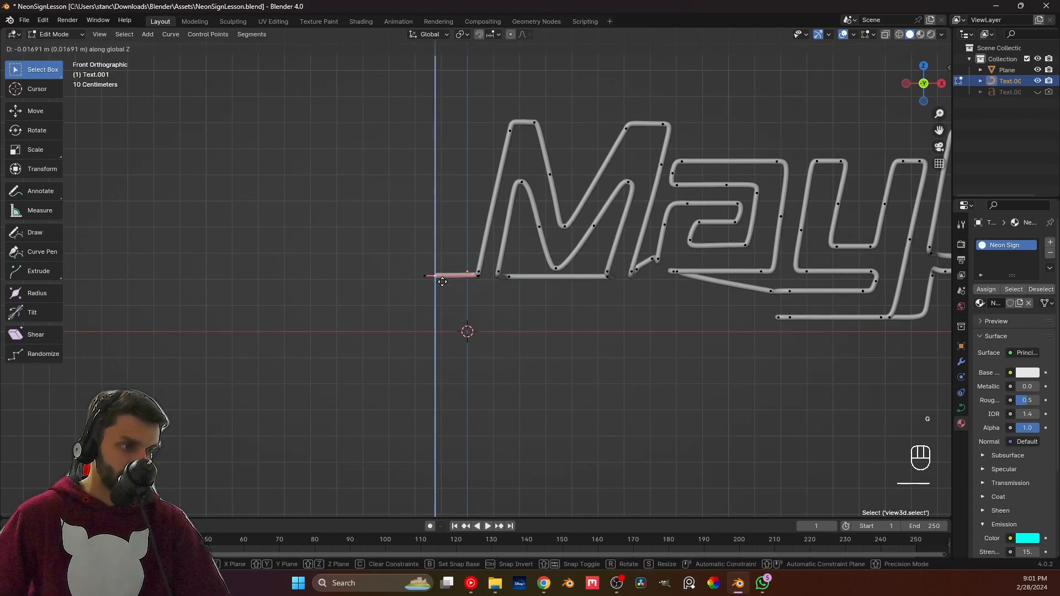
left_click(443, 281)
Return to Object Mode, deselect the sign and save the file.
scroll(486, 310, "down", 3)
middle_click_drag(615, 334, 419, 346, "shift")
key("Tab")
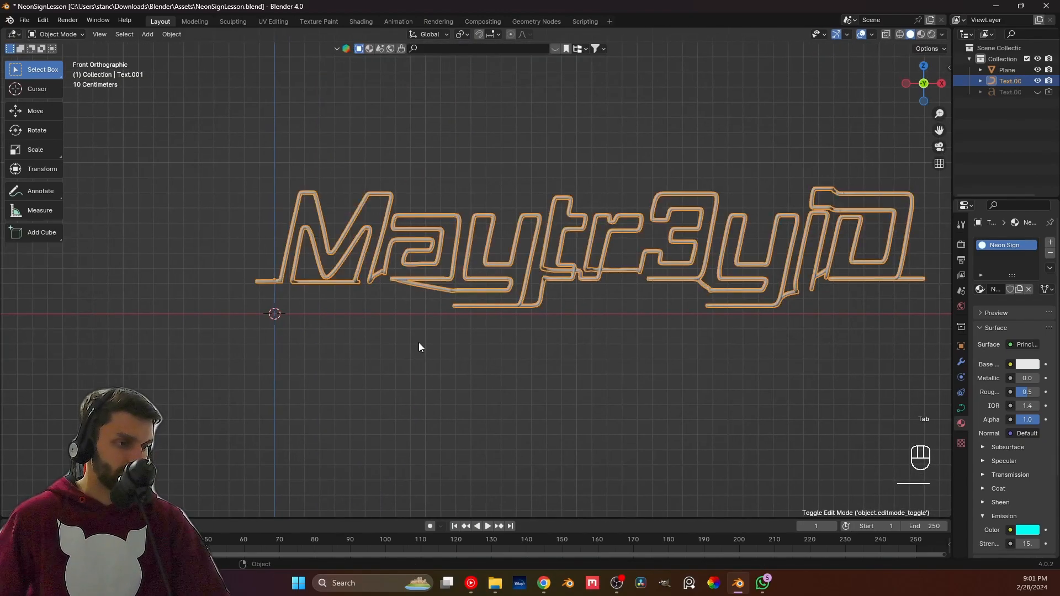
left_click(419, 343)
scroll(458, 345, "down", 2)
key("ctrl+s")
middle_click_drag(535, 343, 478, 354, "shift")
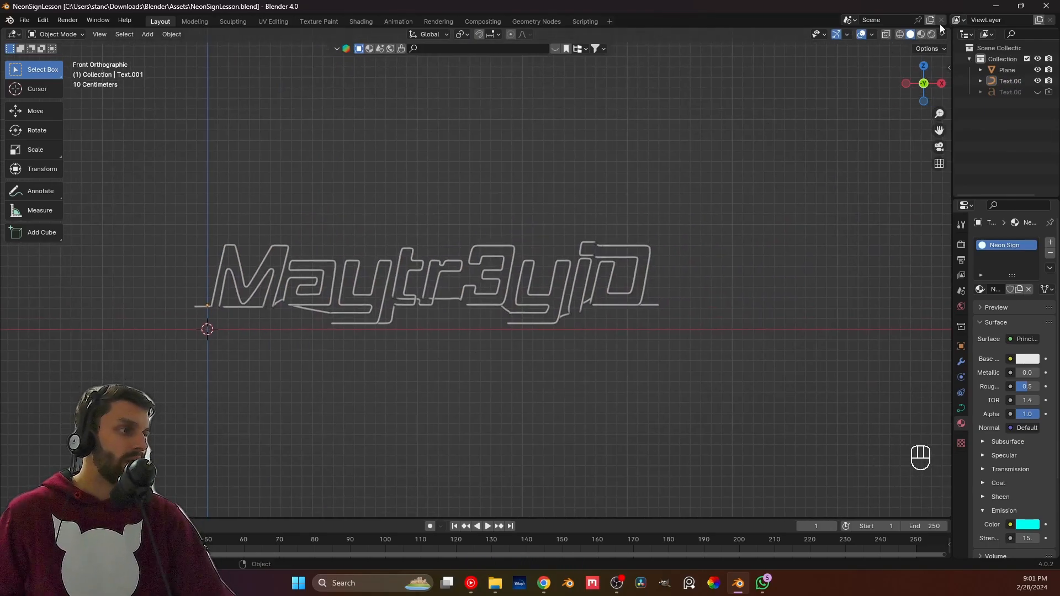
left_click(921, 35)
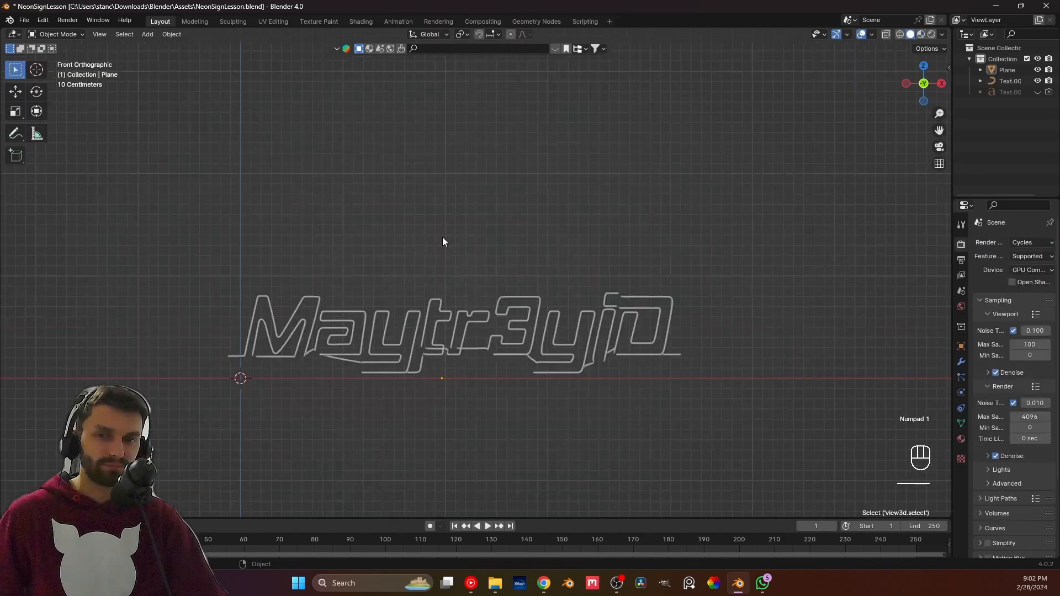
key("KP_1")
left_click(422, 273)
left_click(416, 284)
scroll(449, 290, "down", 1)
left_click(448, 292)
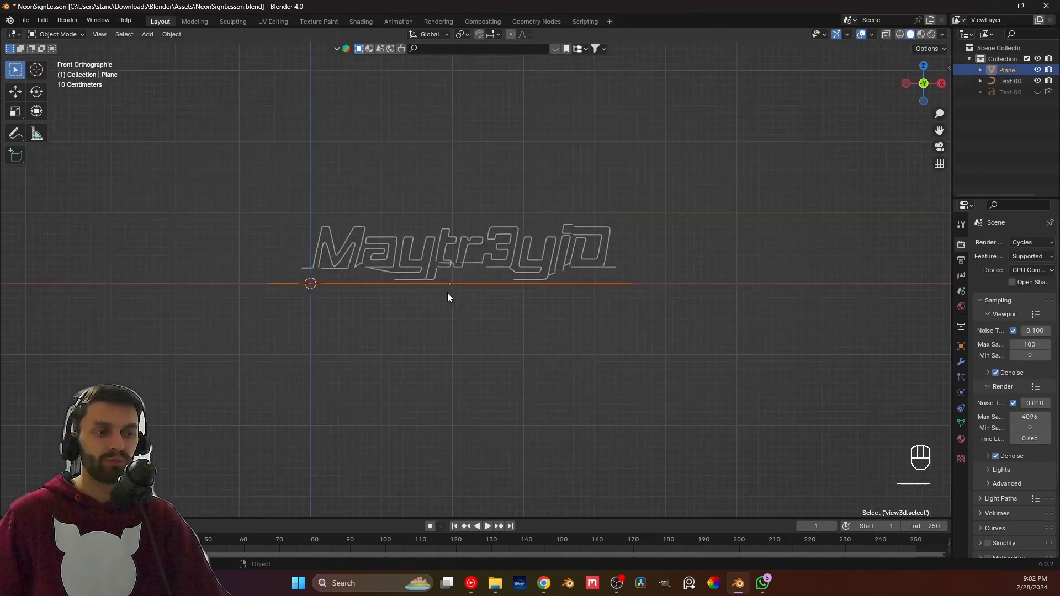
scroll(447, 293, "up", 3)
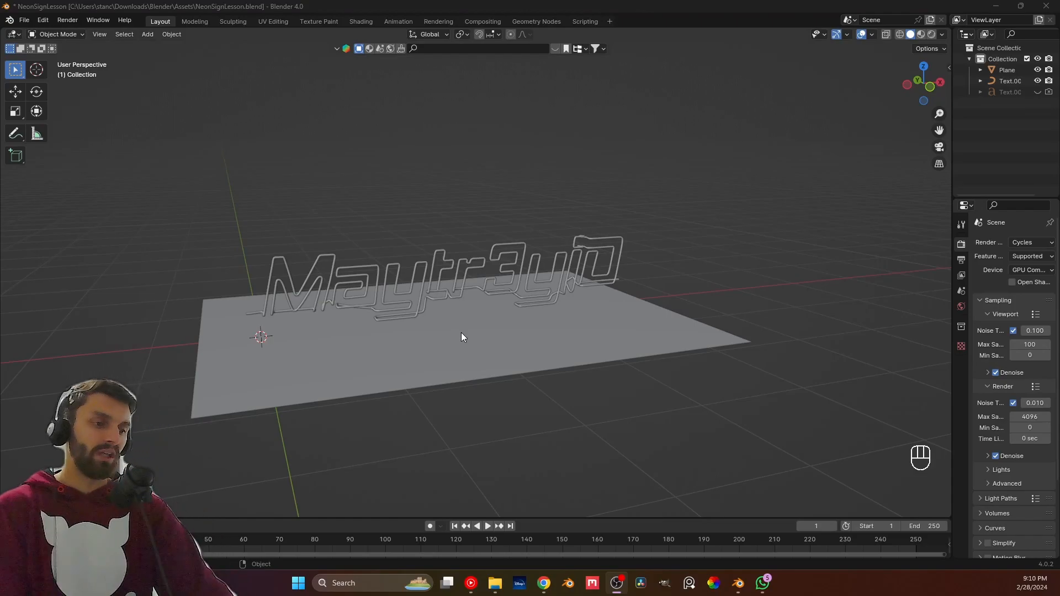
middle_click_drag(392, 318, 401, 316)
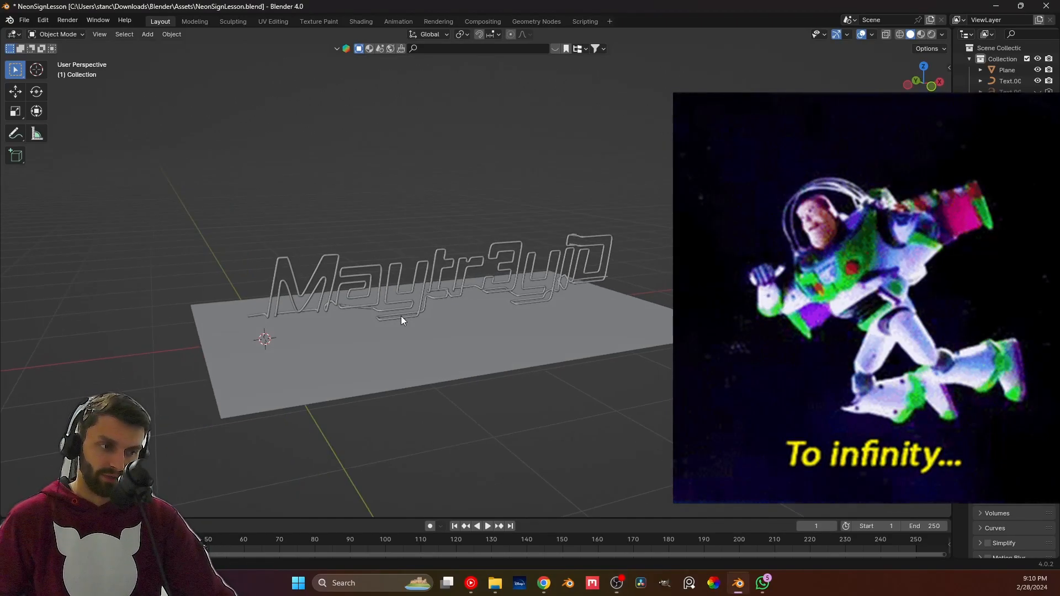
Reset the 3D cursor to the world origin, and add a plane there standing upright, rotated 90° around X.
key("shift+c")
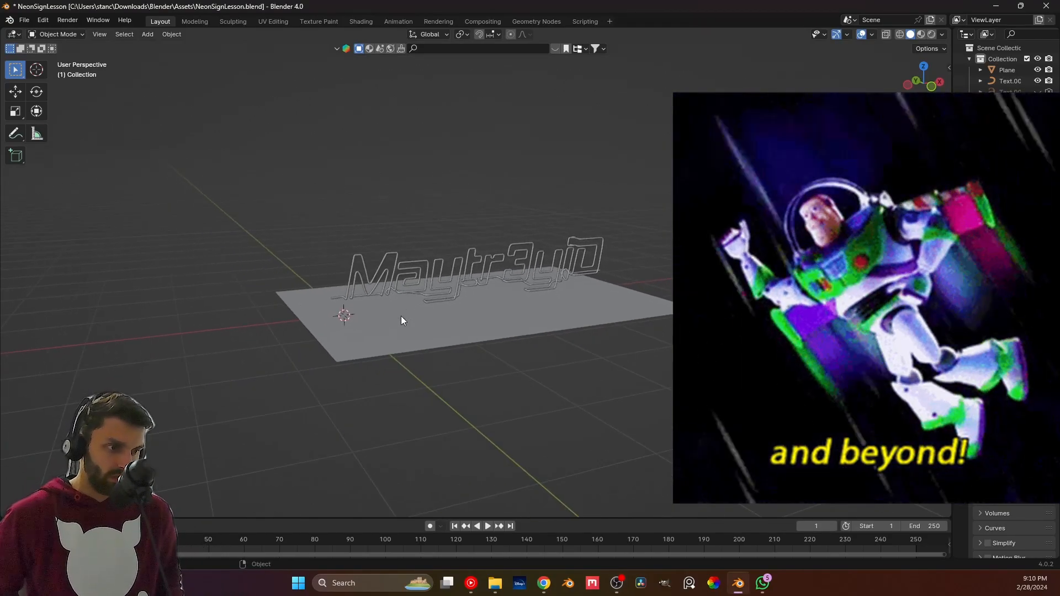
key("KP_1")
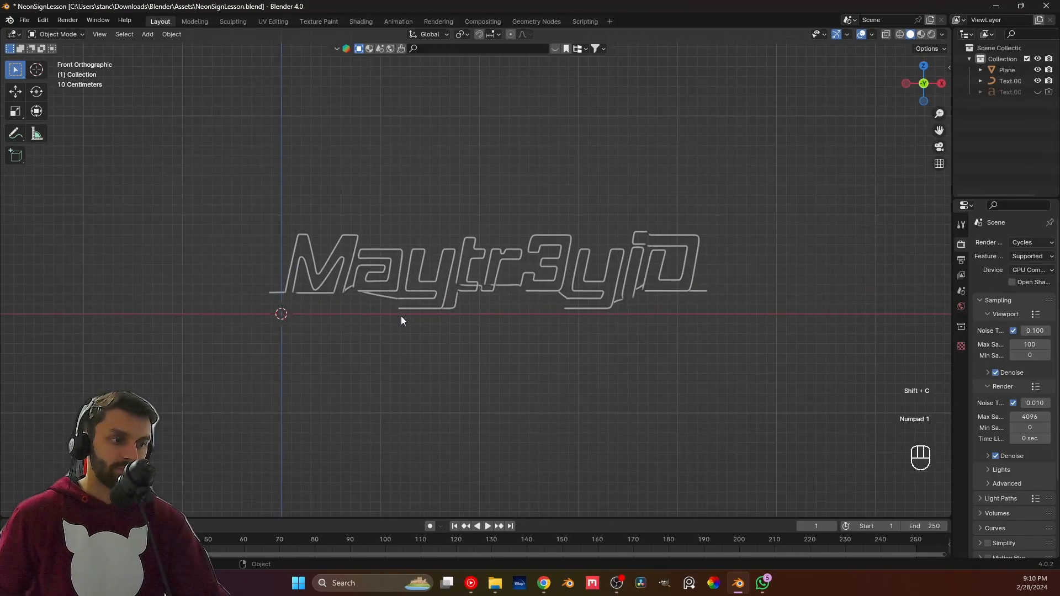
key("shift+a")
mouse_move(397, 317)
left_click(440, 70)
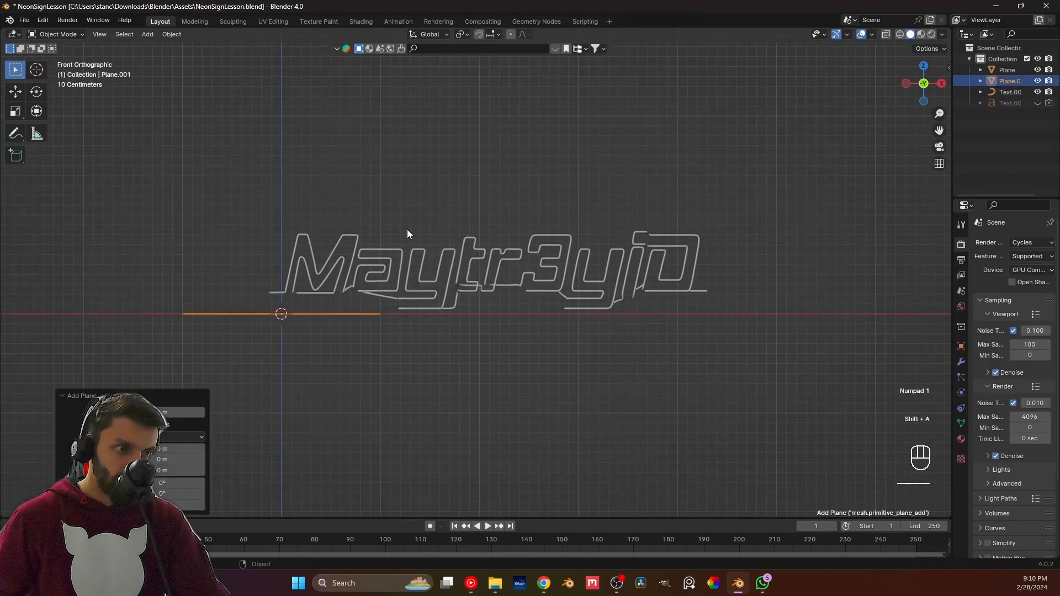
type("rx90")
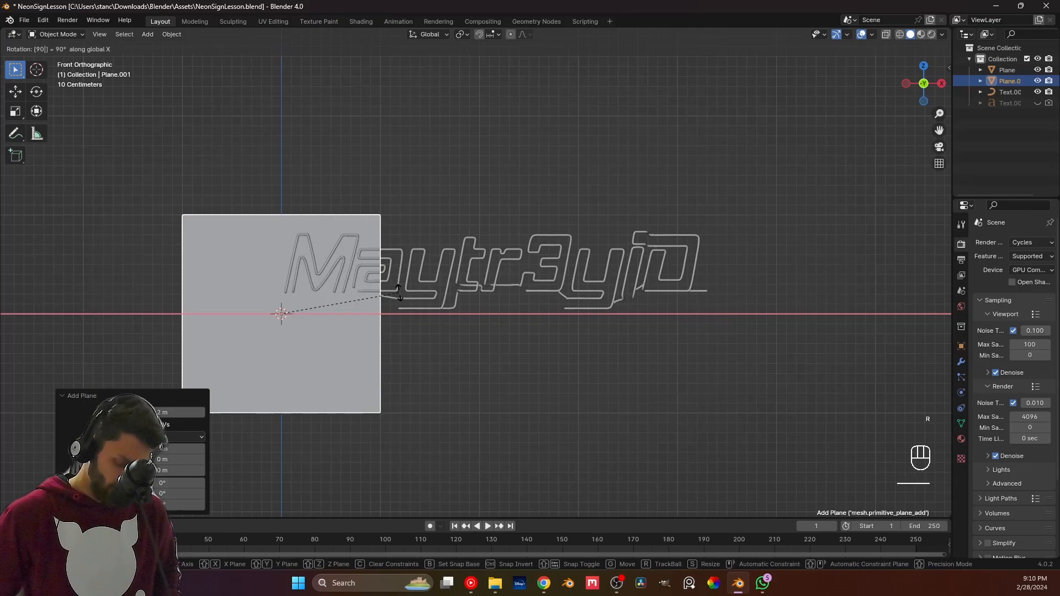
key("Return")
Move the upright plane about 2.1 m along X to the sign's centre and scale it along X by about 3.44.
key("g")
key("x")
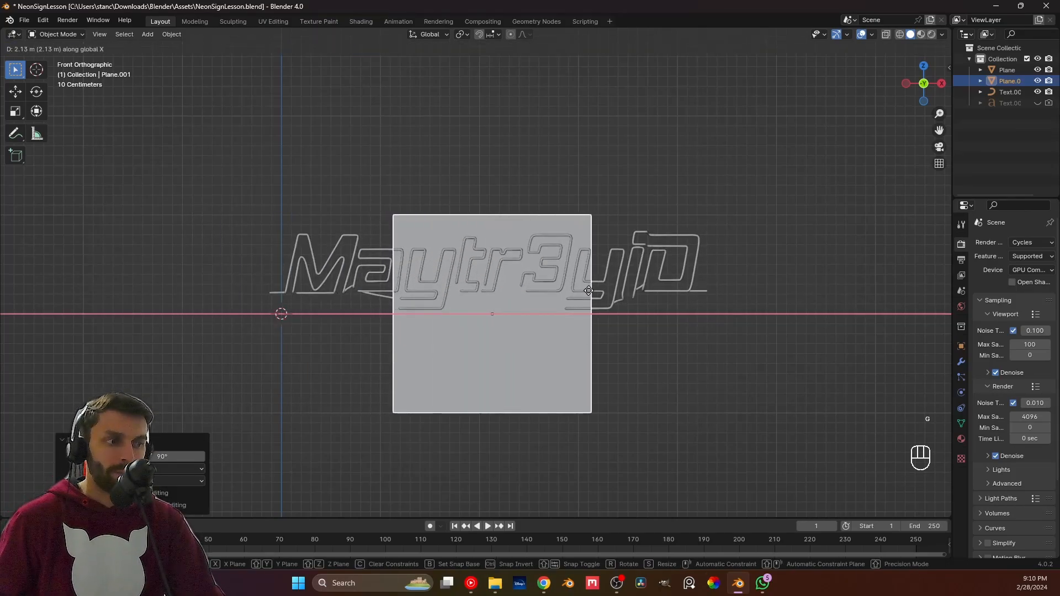
left_click(586, 292)
key("s")
key("x")
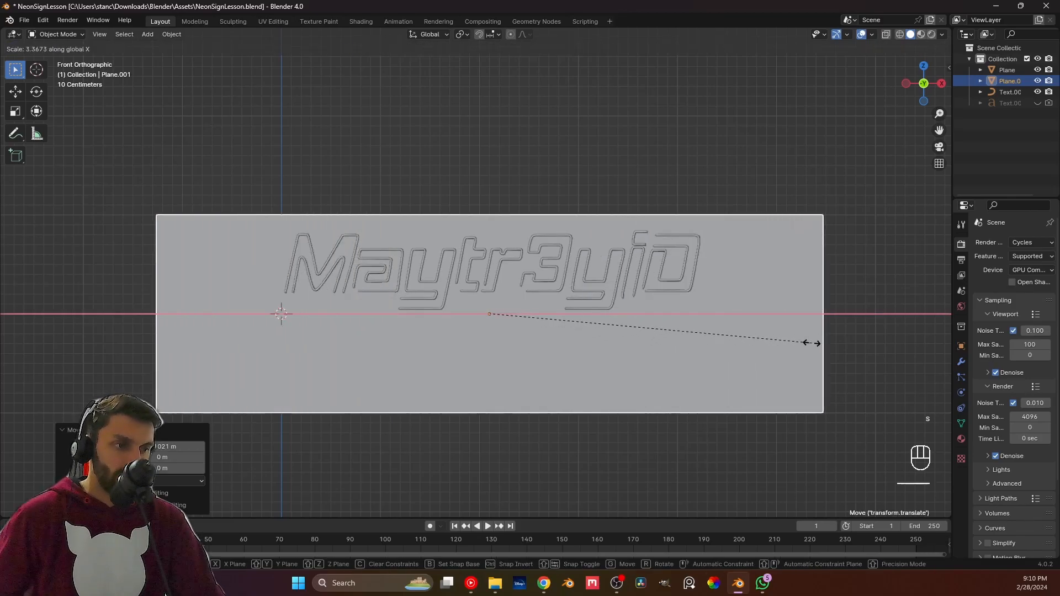
left_click(819, 345)
Raise the plane about 0.53 m along Z and shift it about 0.14 m along negative Y, in front of the sign's letters.
key("g")
key("z")
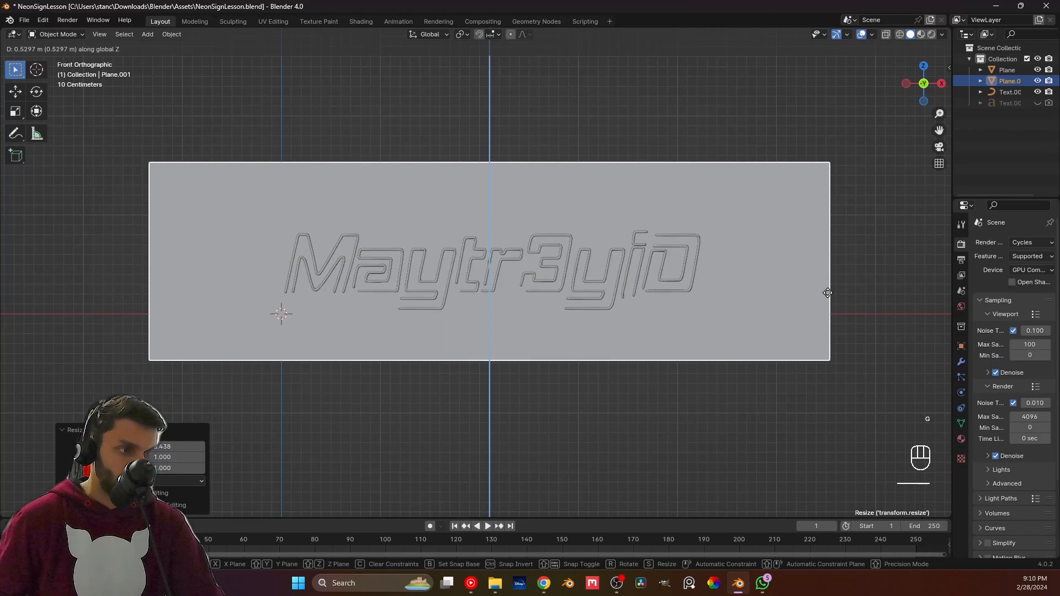
left_click(745, 293)
mouse_move(721, 293)
middle_mouse_down()
mouse_move(682, 297)
mouse_move(704, 300)
middle_mouse_up()
key("g")
key("x")
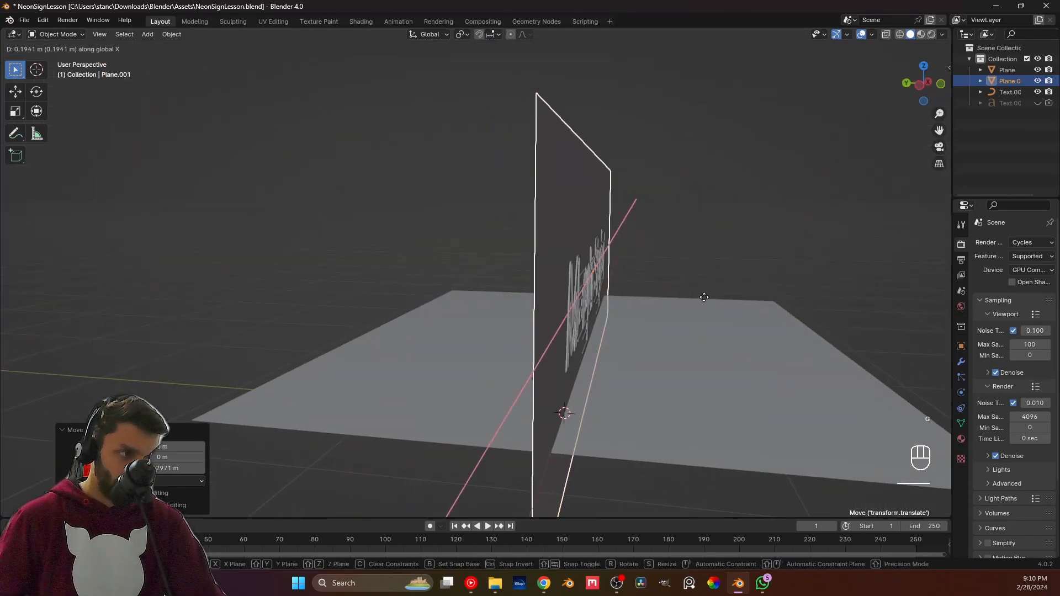
key("y")
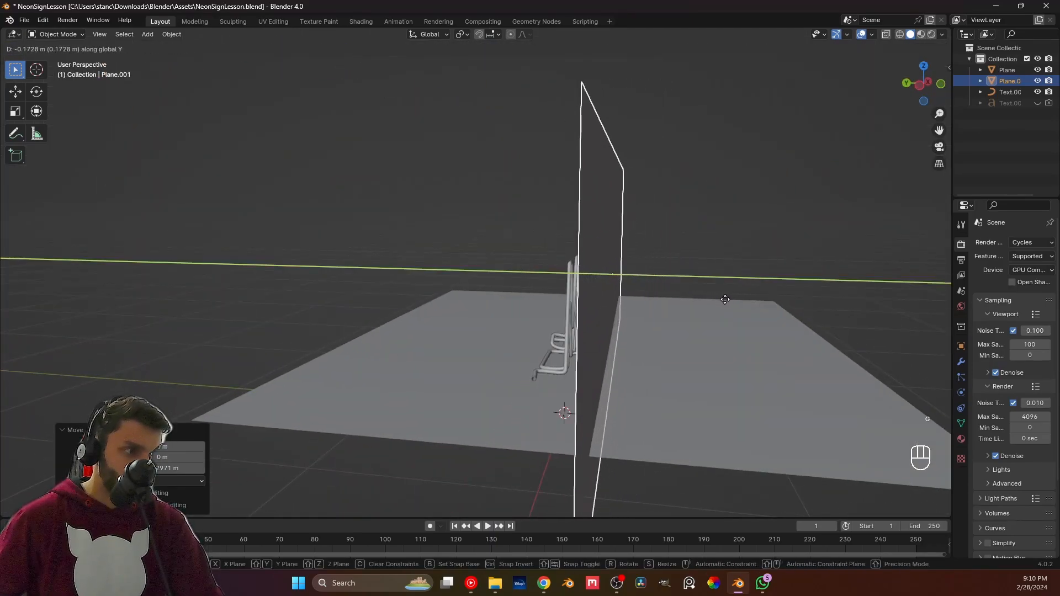
left_click(693, 291)
Enable X-ray in front view and scale the plane along X by about 0.725 to fit closer around the sign.
key("KP_1")
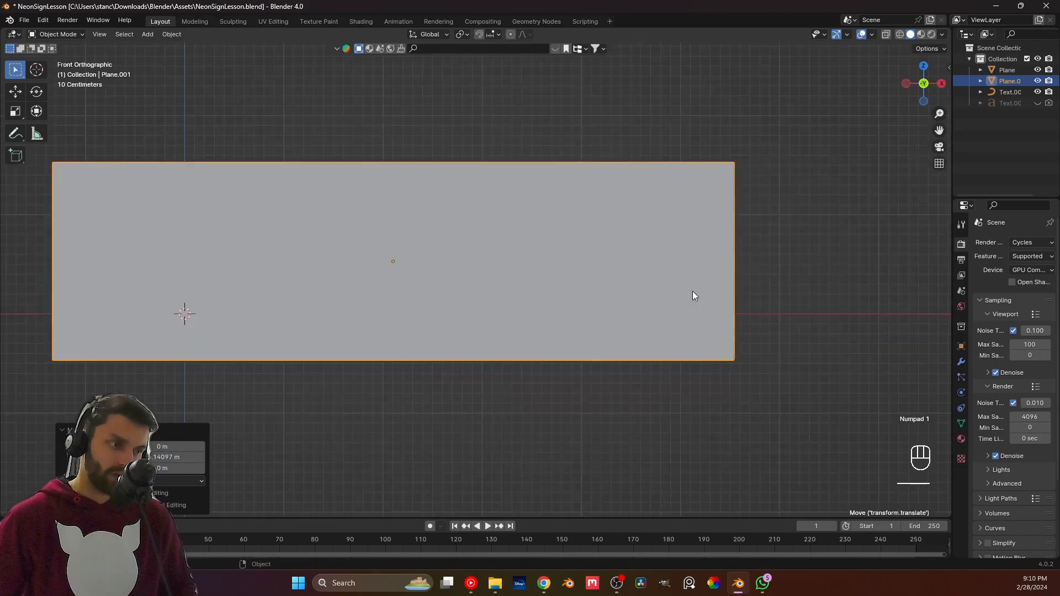
scroll(445, 349, "up", 1)
middle_click_drag(313, 341, 406, 330, "shift")
left_click(886, 34)
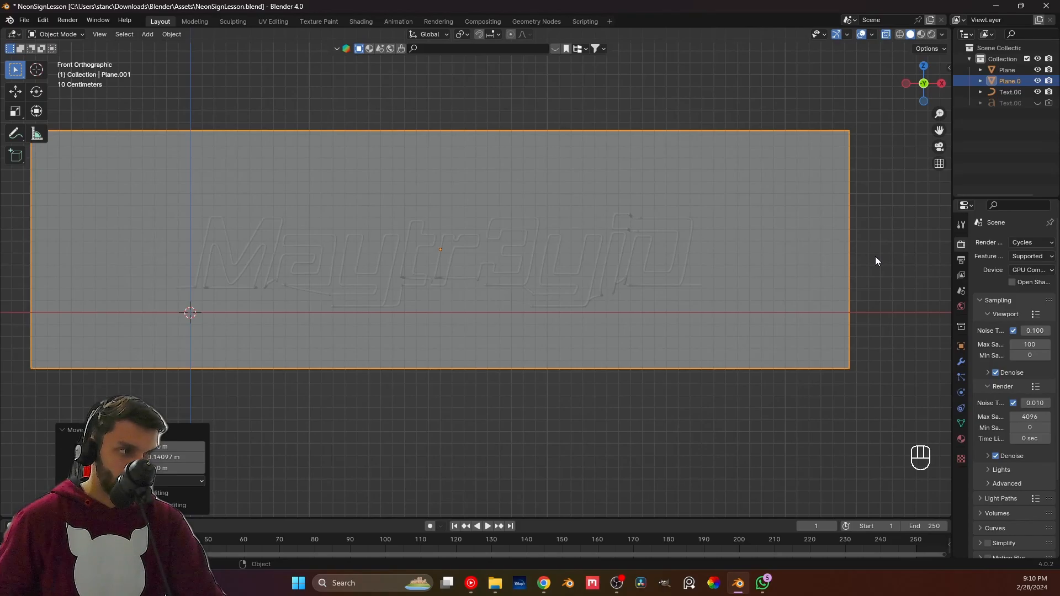
key("s")
key("x")
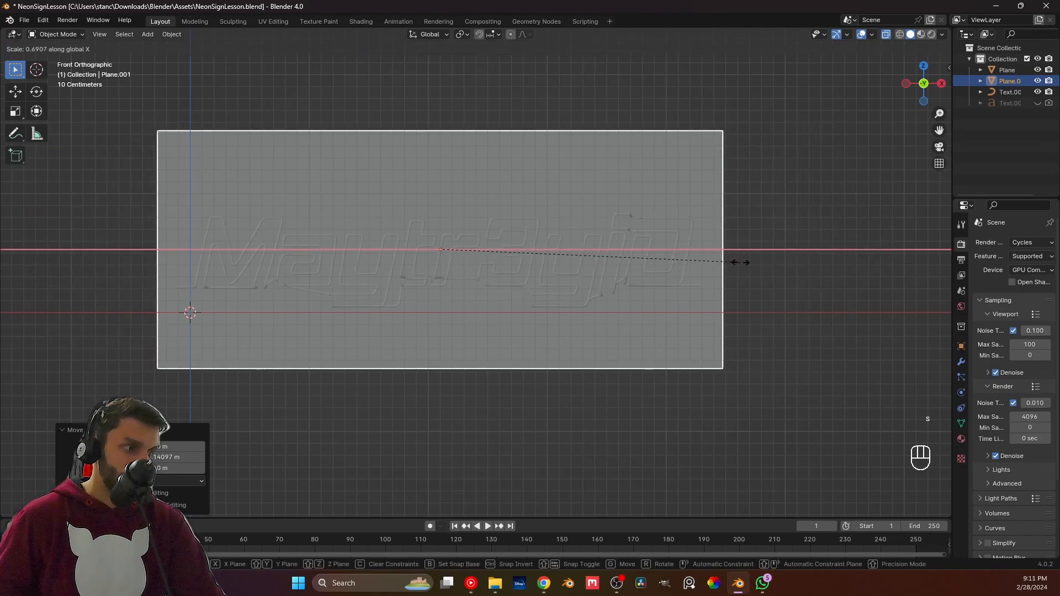
left_click(757, 268)
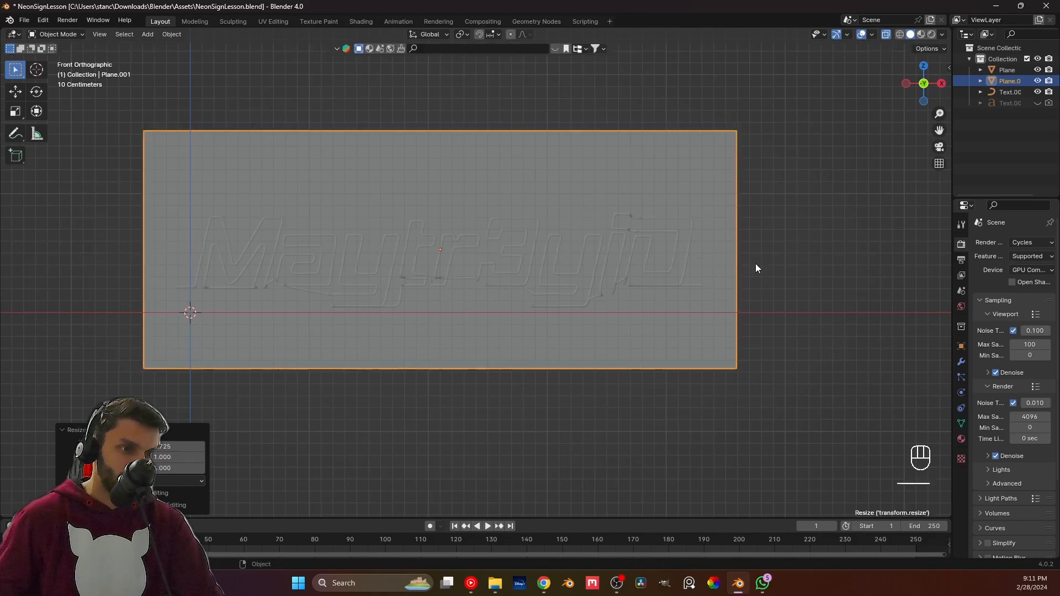
Raise the plane about 0.48 m along Z until its lower edge meets the ground line, and deselect it.
key("g")
key("z")
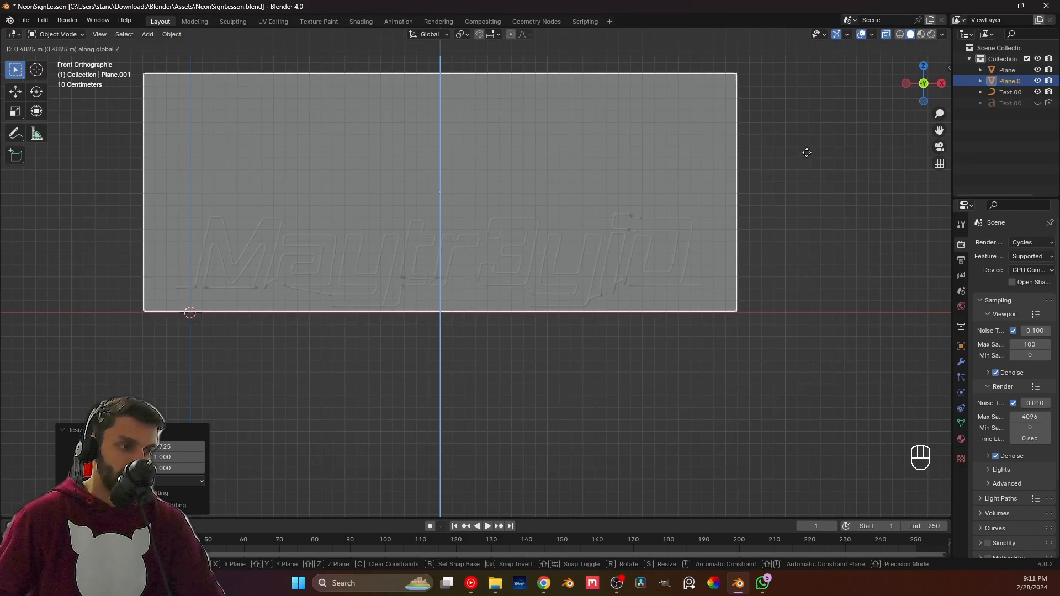
left_click(807, 157)
left_click(775, 222)
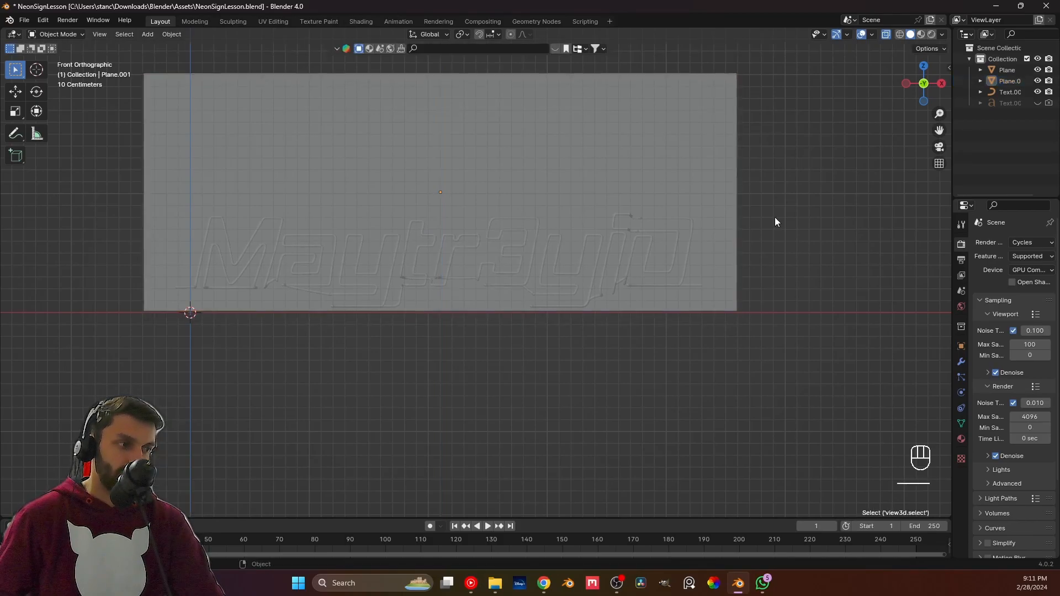
Duplicate the upright plane with an offset along X and scale the copy along X by about 0.477.
left_click(733, 235)
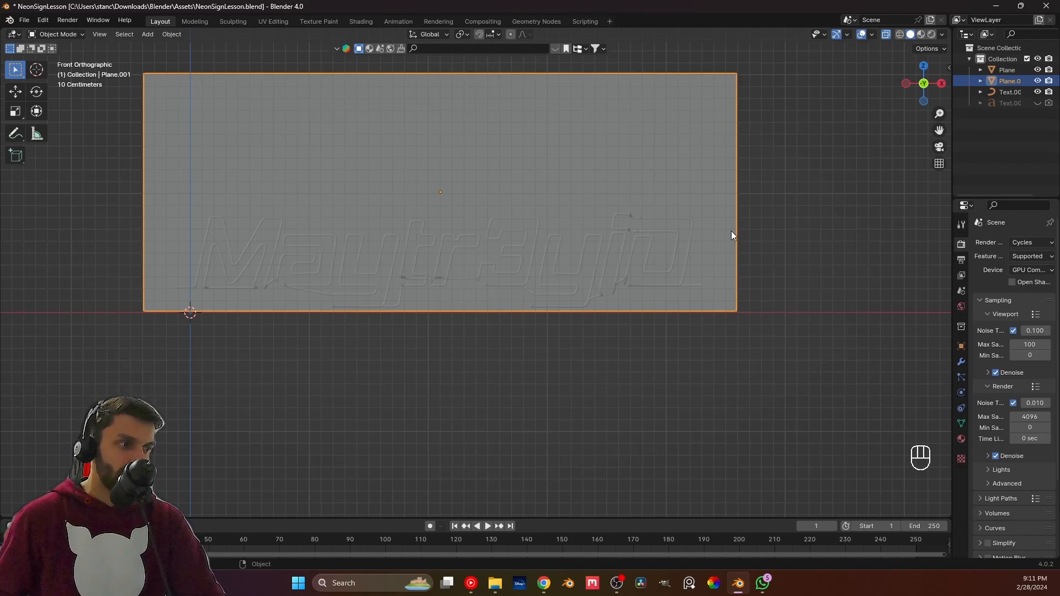
key("shift+d")
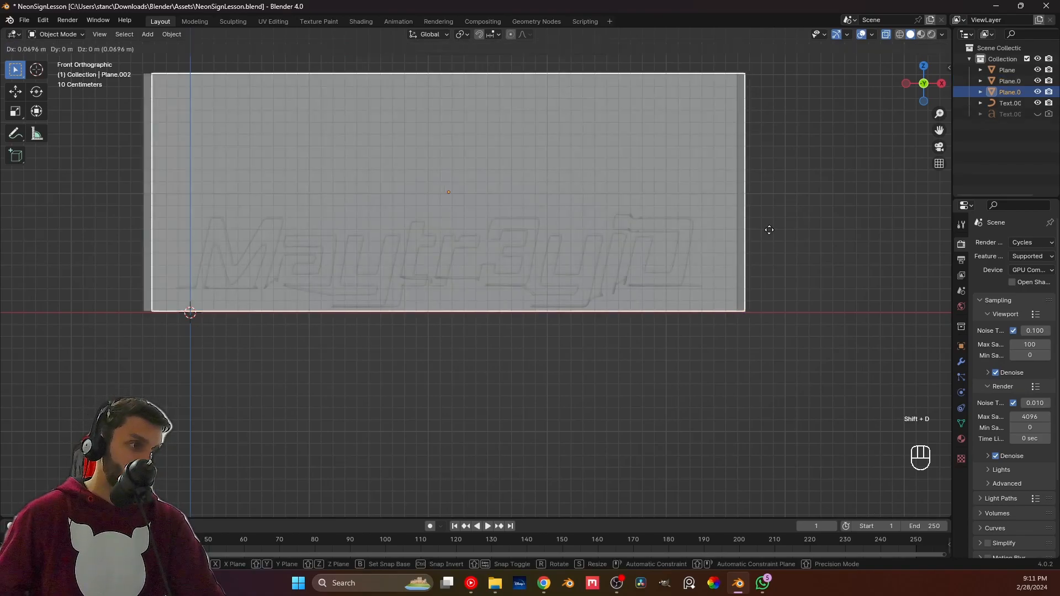
key("x")
left_click(882, 239)
key("s")
key("x")
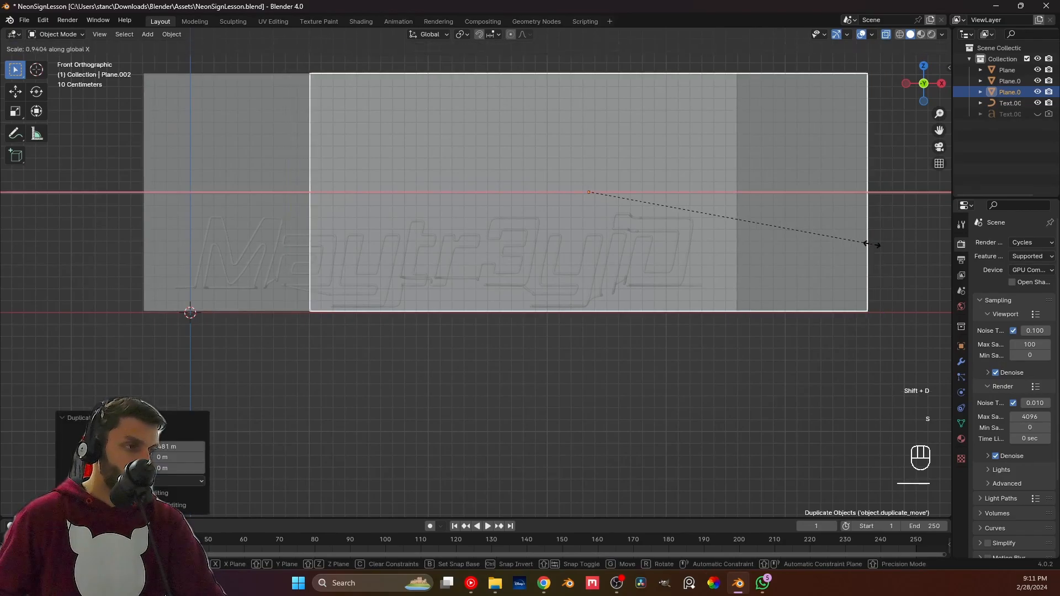
left_click(726, 234)
Move the narrower copy about 2.4 m along X until it adjoins the original plane's side edge, and deselect it.
key("g")
key("x")
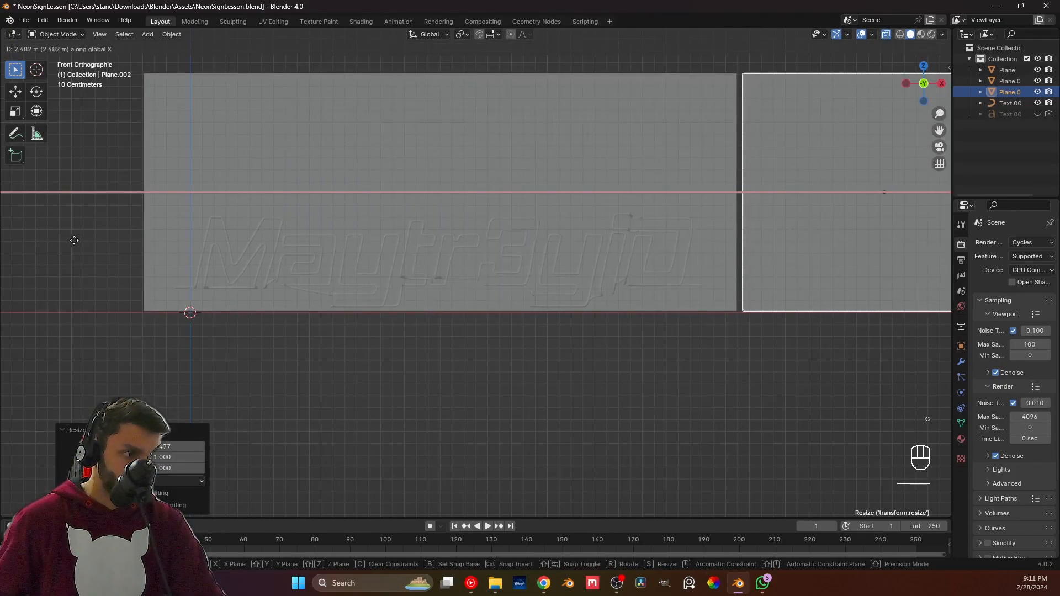
left_click(69, 245)
left_click(504, 439)
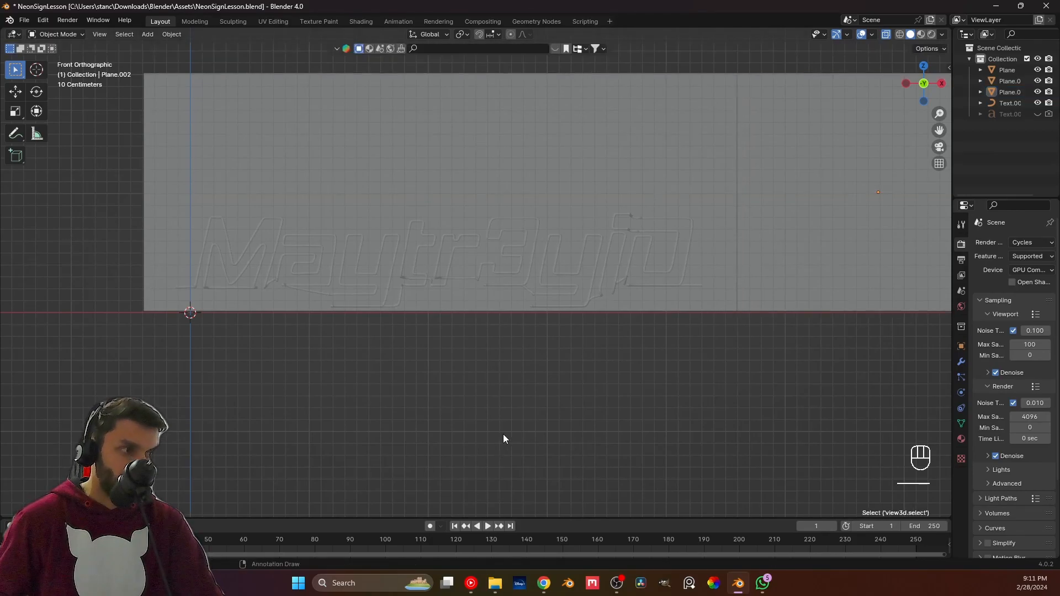
mouse_move(485, 351)
middle_mouse_down()
mouse_move(526, 362)
mouse_move(477, 344)
middle_mouse_up()
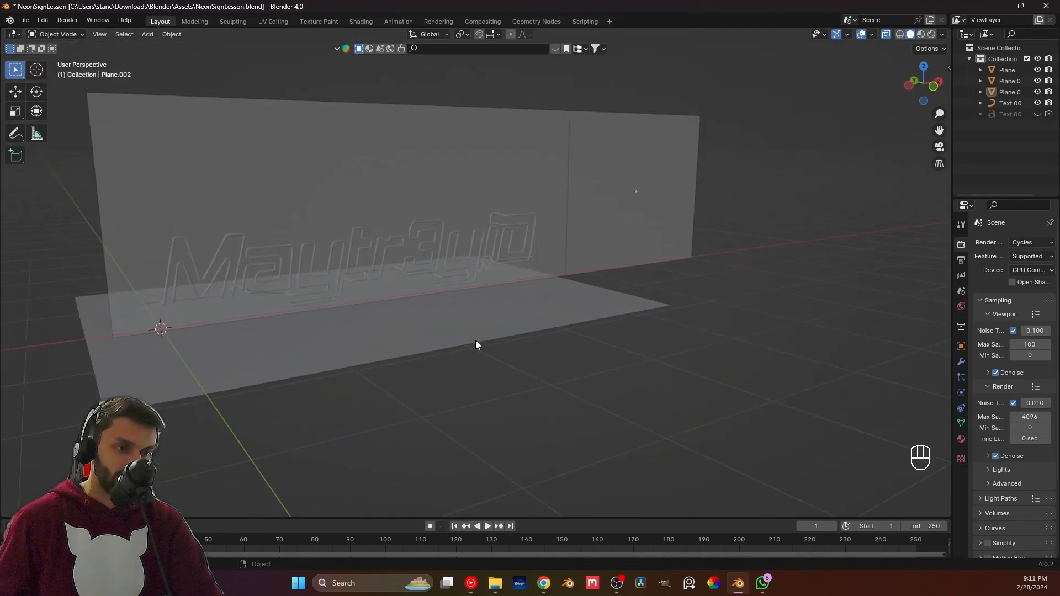
Add a camera facing the sign and pull it back along negative Y, away from the floor plane.
key("KP_1")
key("shift+a")
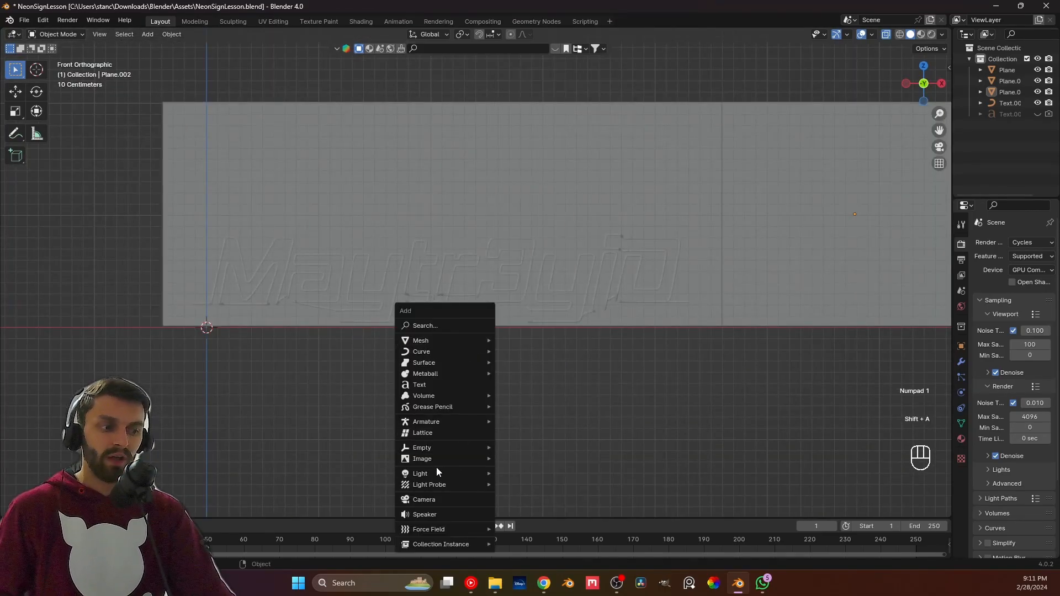
left_click(429, 499)
middle_click_drag(299, 356, 406, 371)
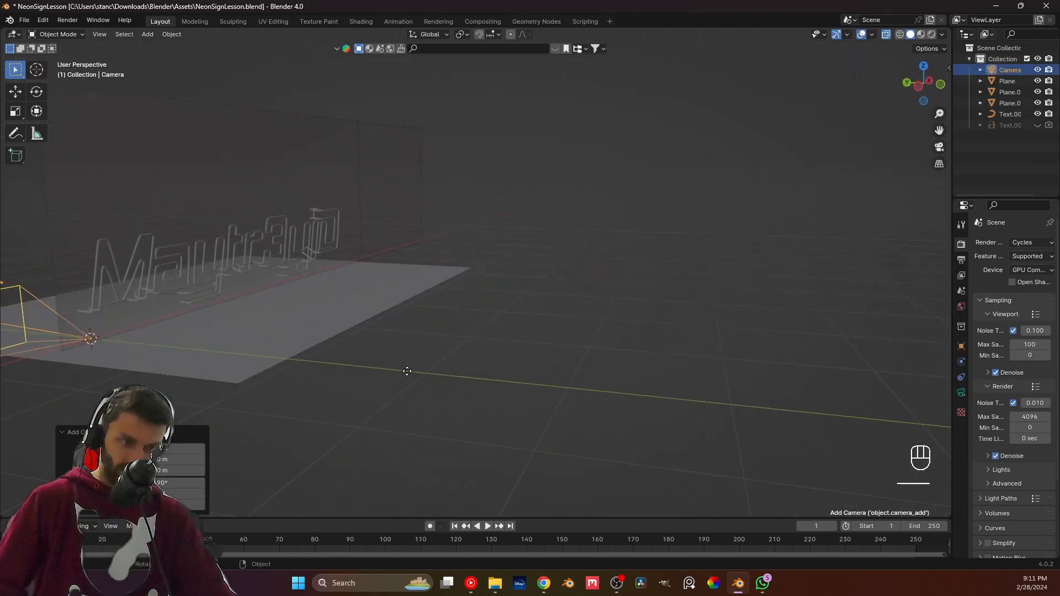
key("g")
left_click(888, 387)
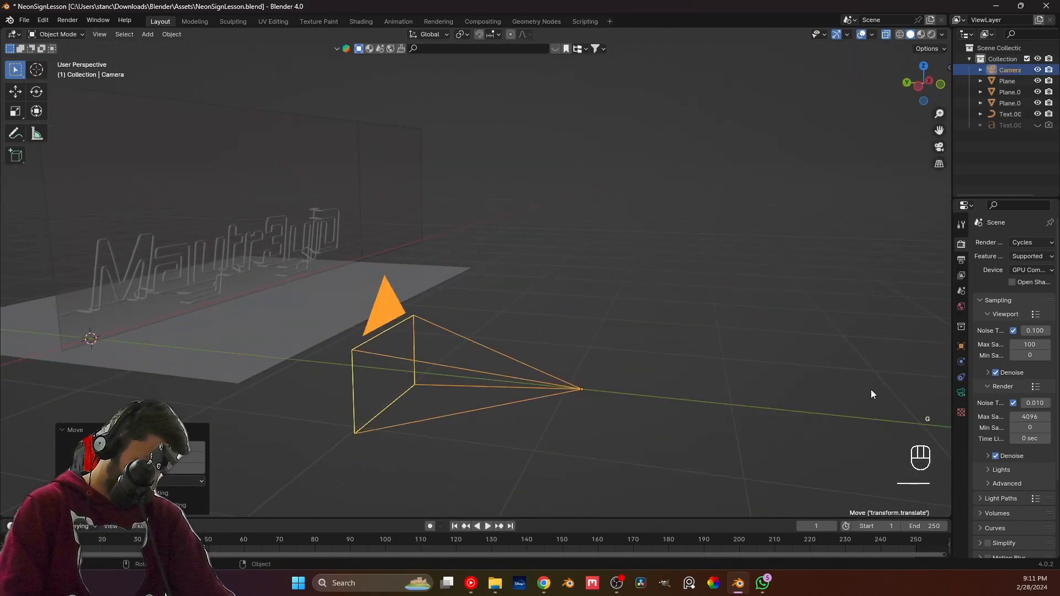
In top view, move the camera about 0.71 m farther back along negative Y.
key("KP_7")
scroll(446, 282, "down", 1)
key("g")
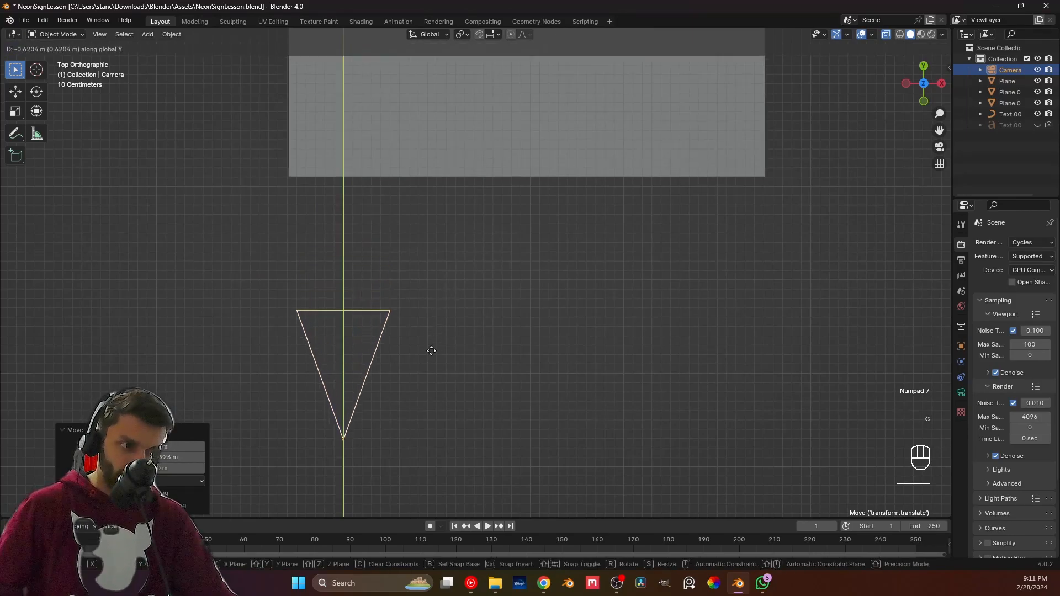
left_click(432, 353)
Looking through the camera, move it about 1.9 m along X and raise it about 0.9 m along Z to frame the sign.
key("KP_0")
key("g")
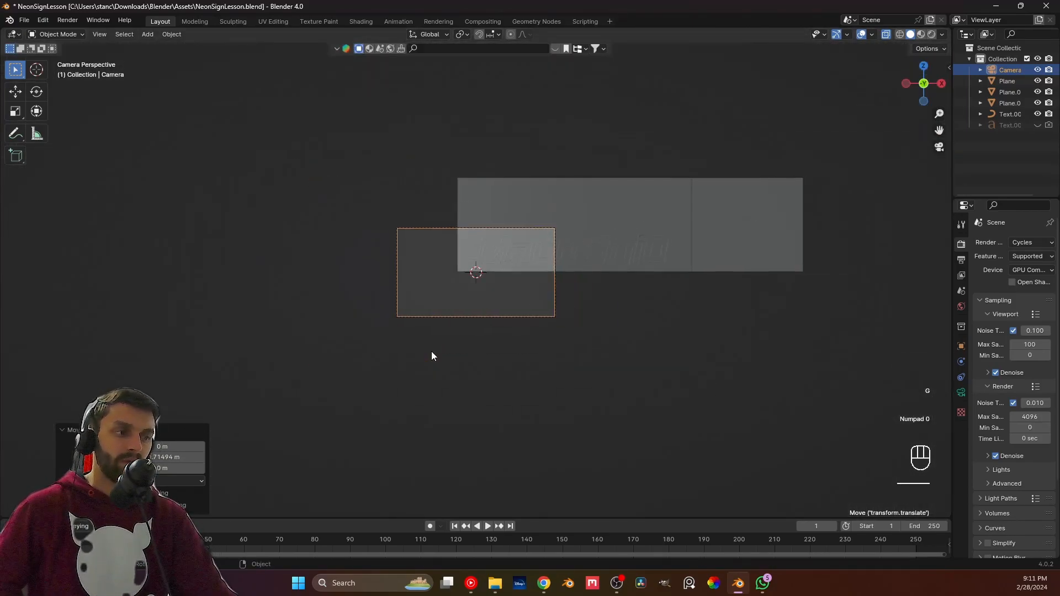
key("x")
left_click(497, 338)
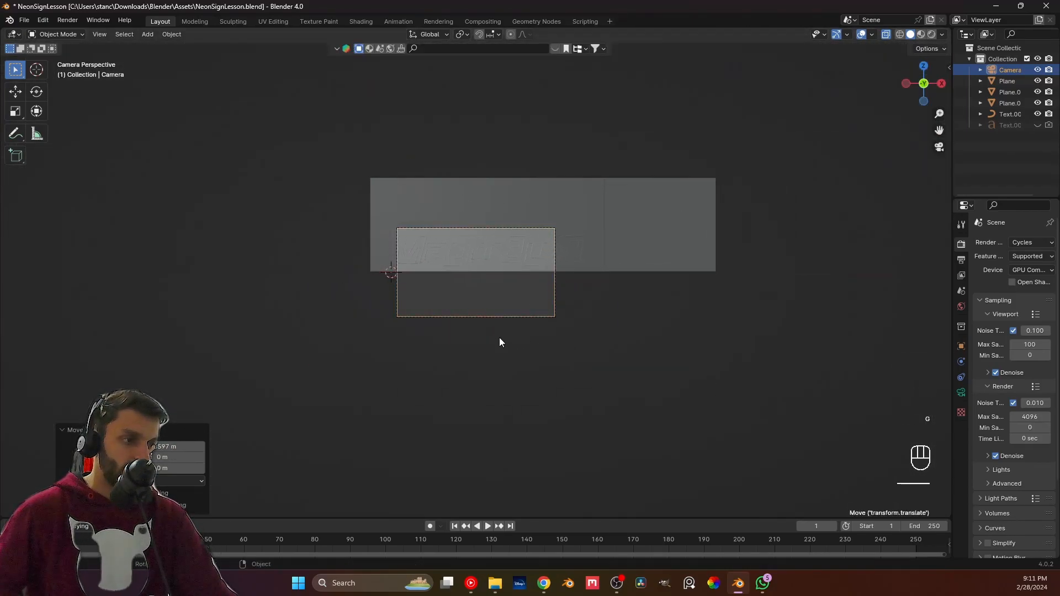
key("g")
key("z")
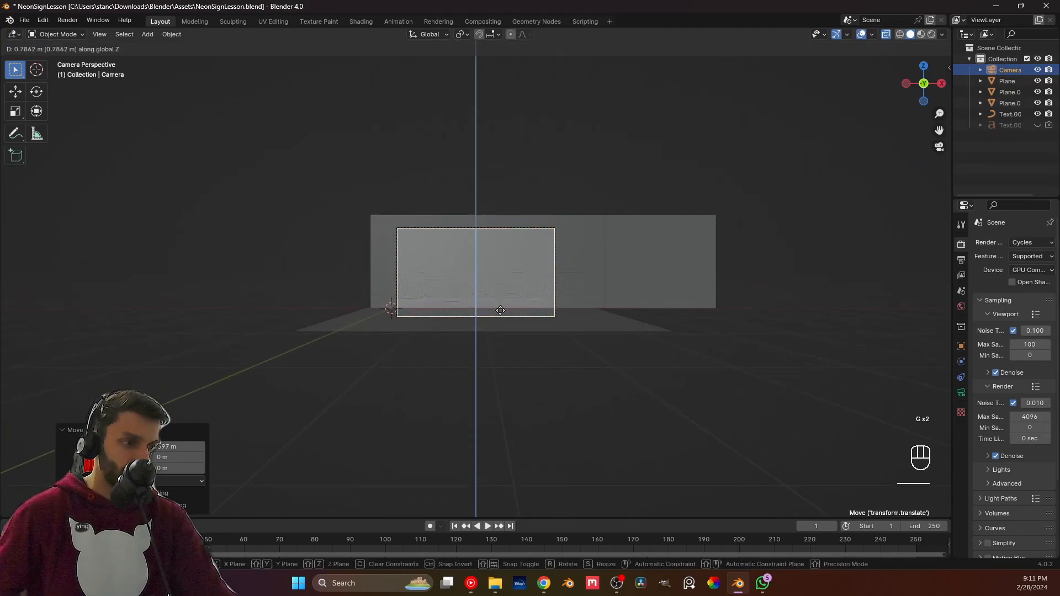
left_click(500, 307)
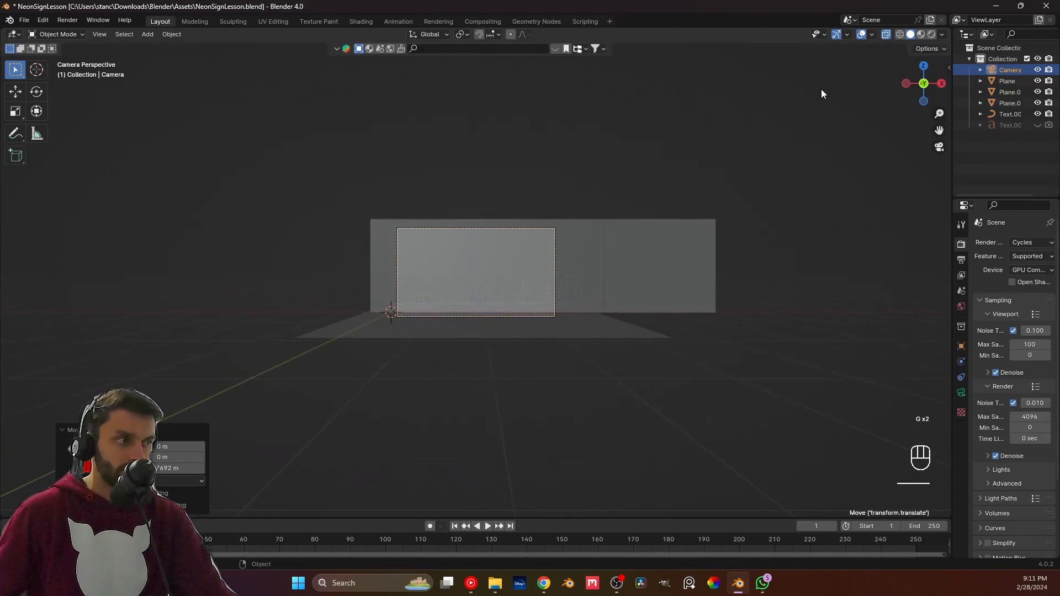
Check the camera view with X-ray off and in Material Preview, and return to solid shading with X-ray.
left_click(886, 35)
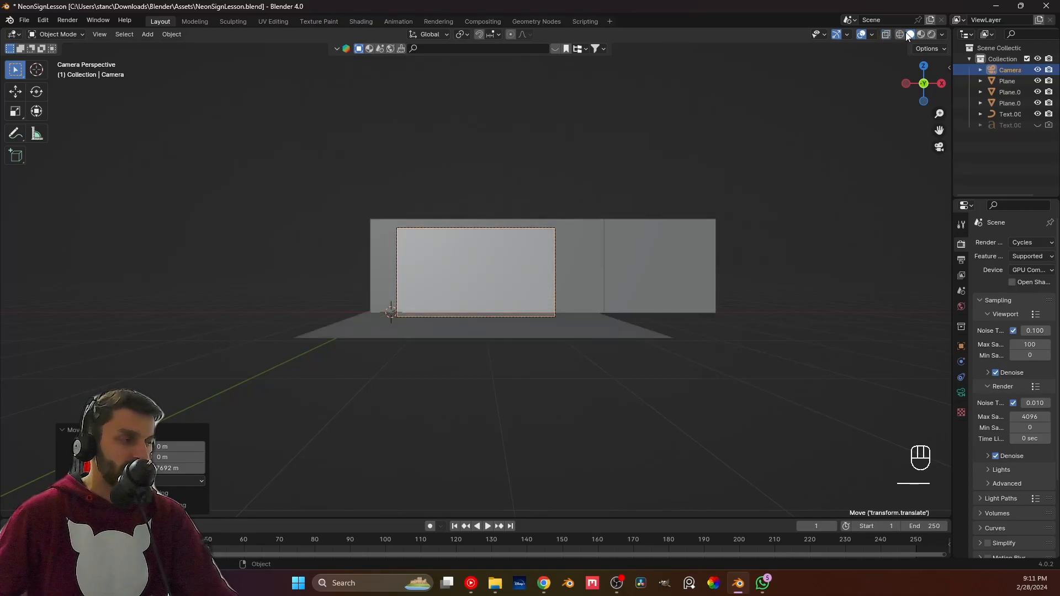
left_click(922, 34)
left_click(634, 228)
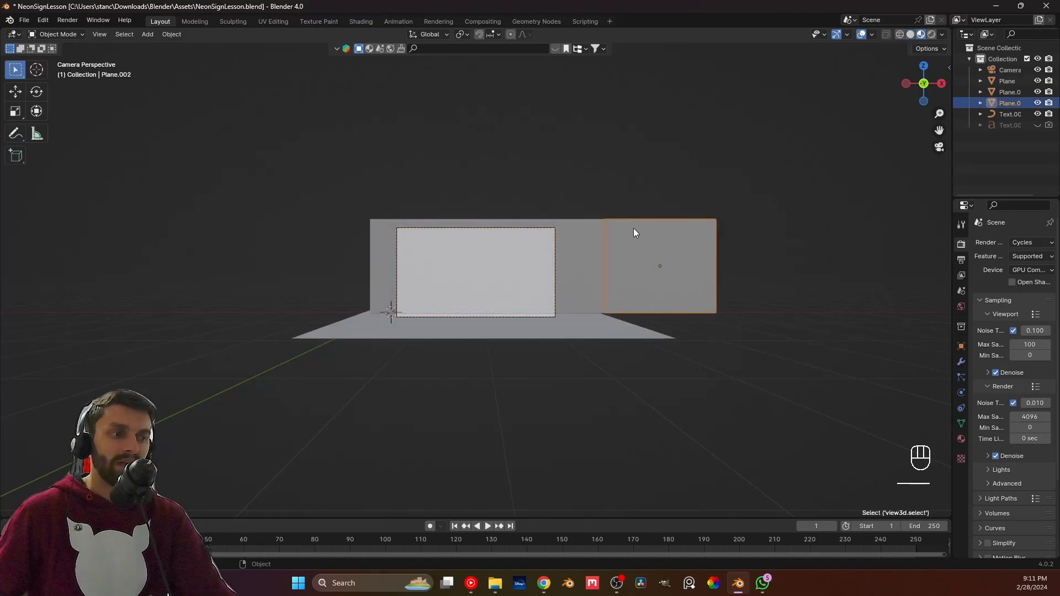
left_click(603, 138)
left_click(889, 34)
left_click(911, 34)
left_click(921, 34)
left_click(911, 34)
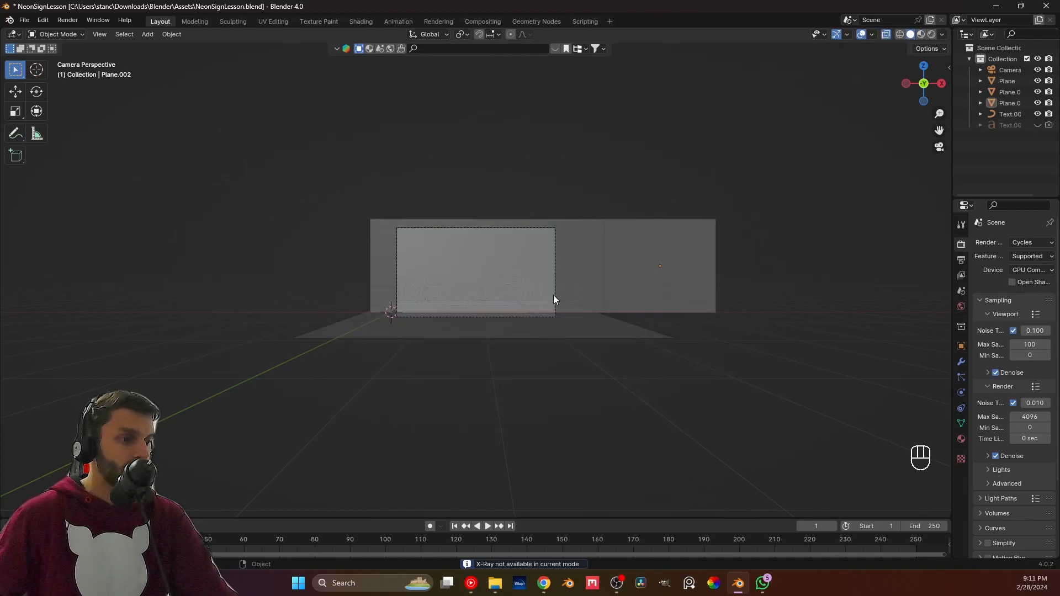
Set the camera's focal length to about 38.9 mm and move the camera about 0.28 m along X.
scroll(538, 304, "up", 2)
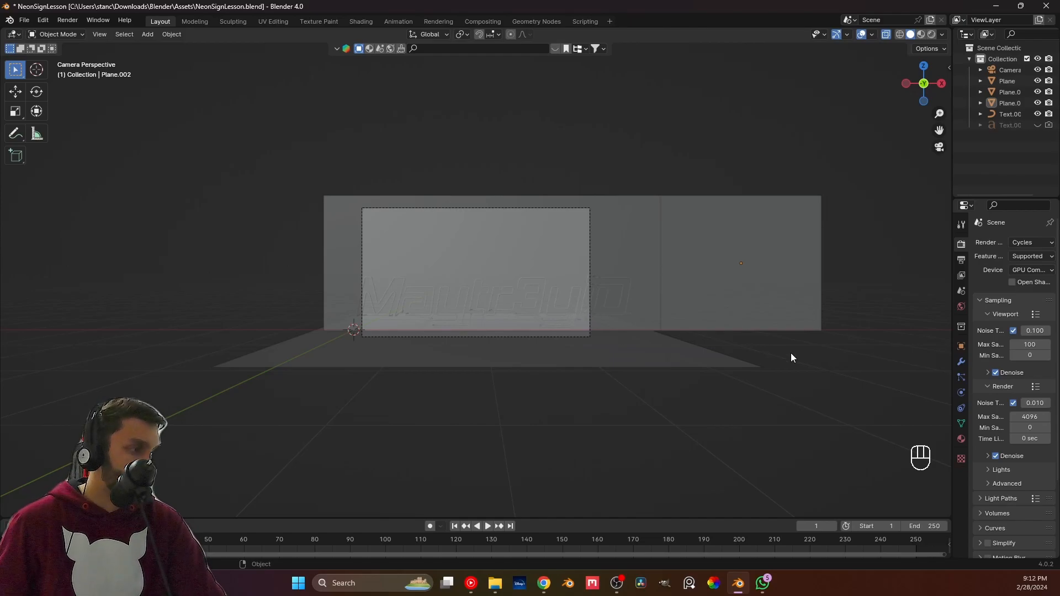
left_click(568, 208)
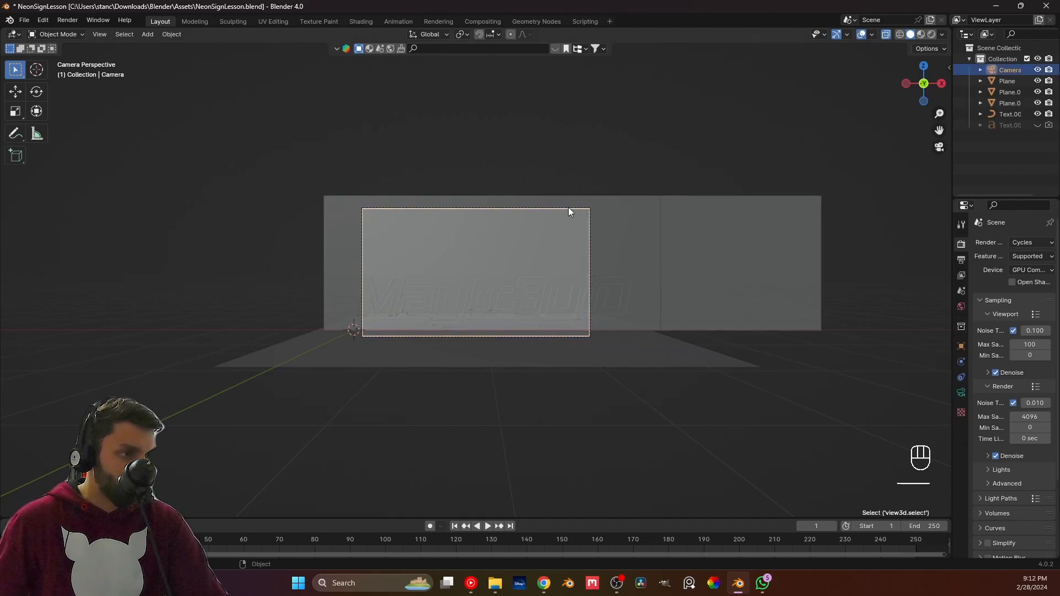
left_click(962, 392)
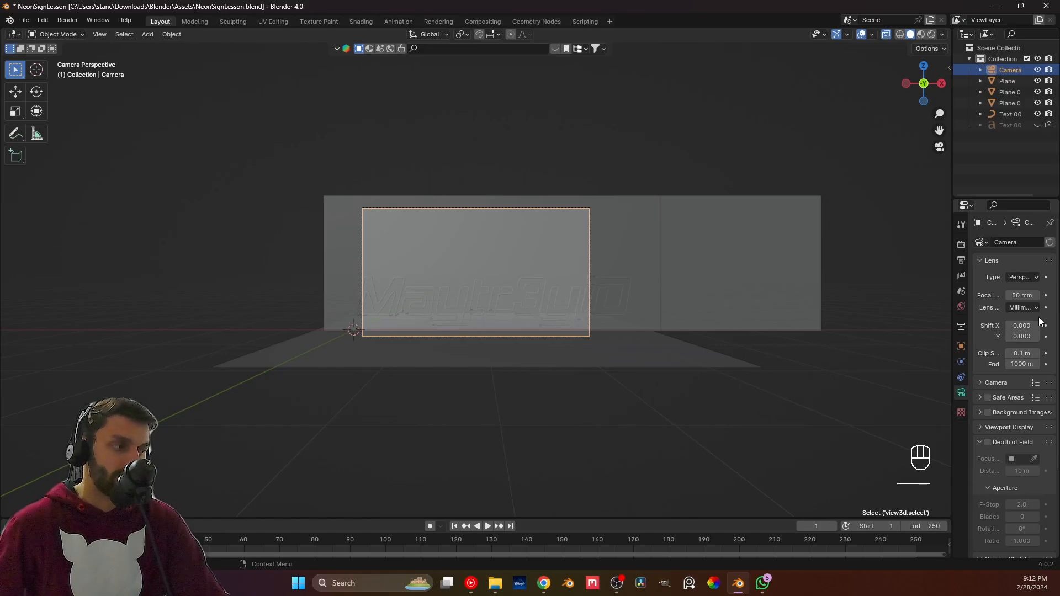
left_click_drag(1016, 296, 986, 296, "shift")
key("g")
key("x")
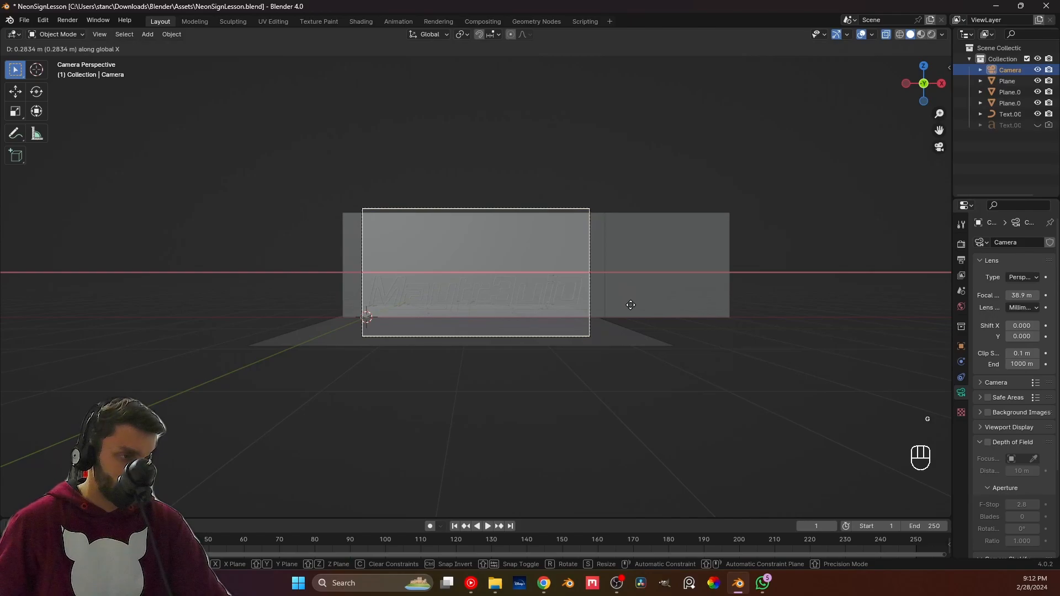
left_click(630, 305)
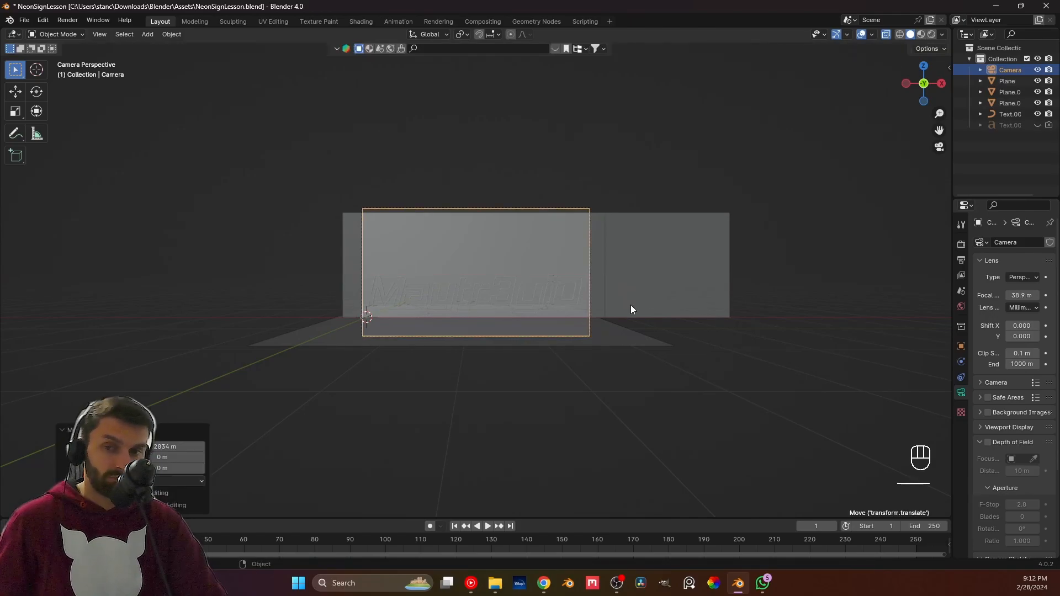
scroll(470, 317, "up", 2)
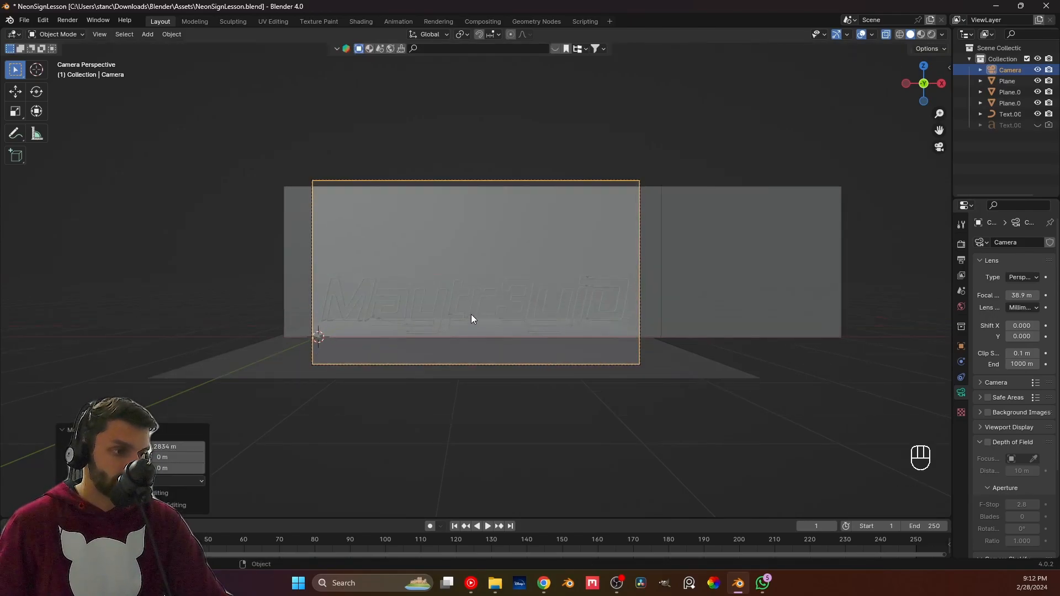
Select the neon lettering together with both upright planes and scale them uniformly by about 0.704.
left_click(463, 283)
left_click(804, 370)
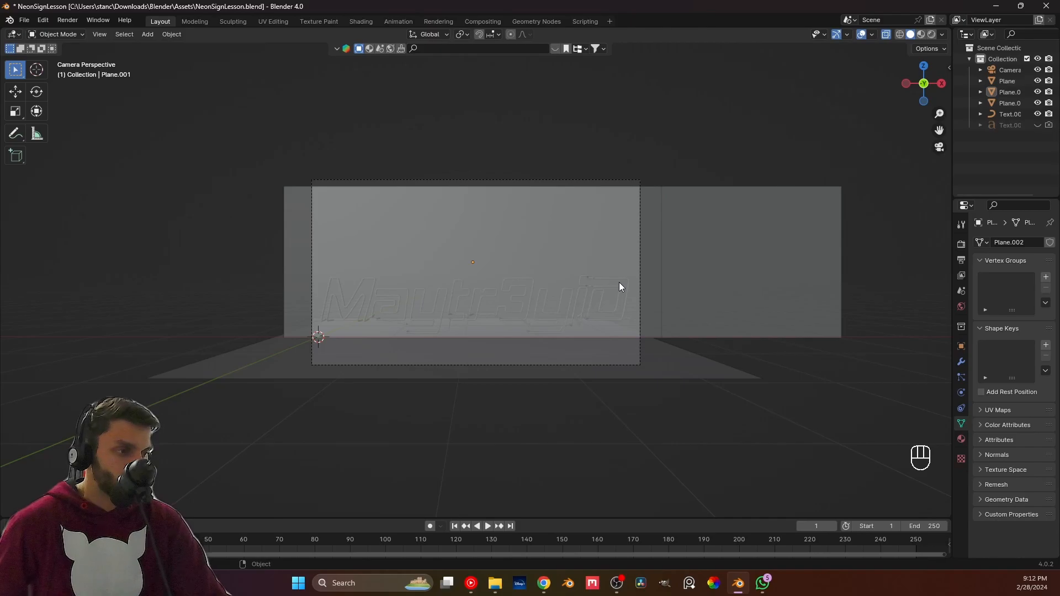
middle_click_drag(395, 302, 307, 336)
left_click(302, 334)
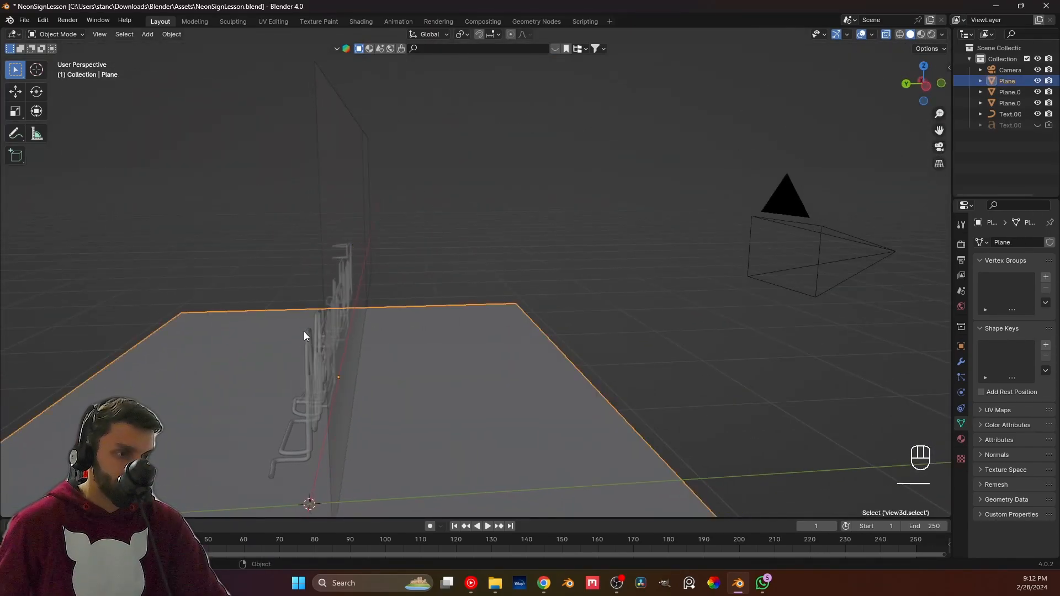
left_click(303, 336)
left_click(353, 166, "shift")
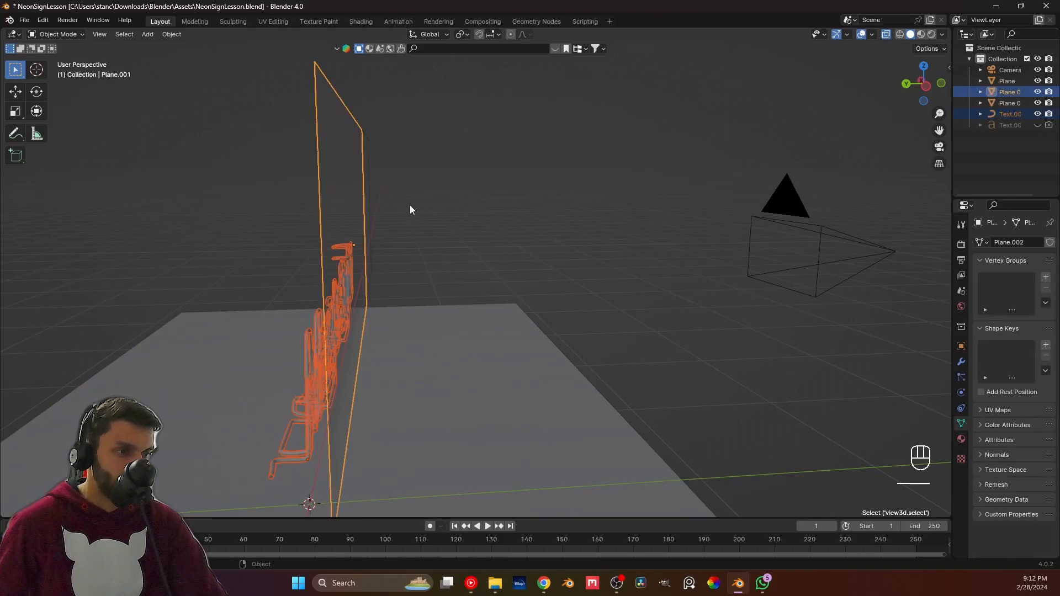
left_click(368, 168, "shift")
key("KP_1")
scroll(496, 225, "down", 2)
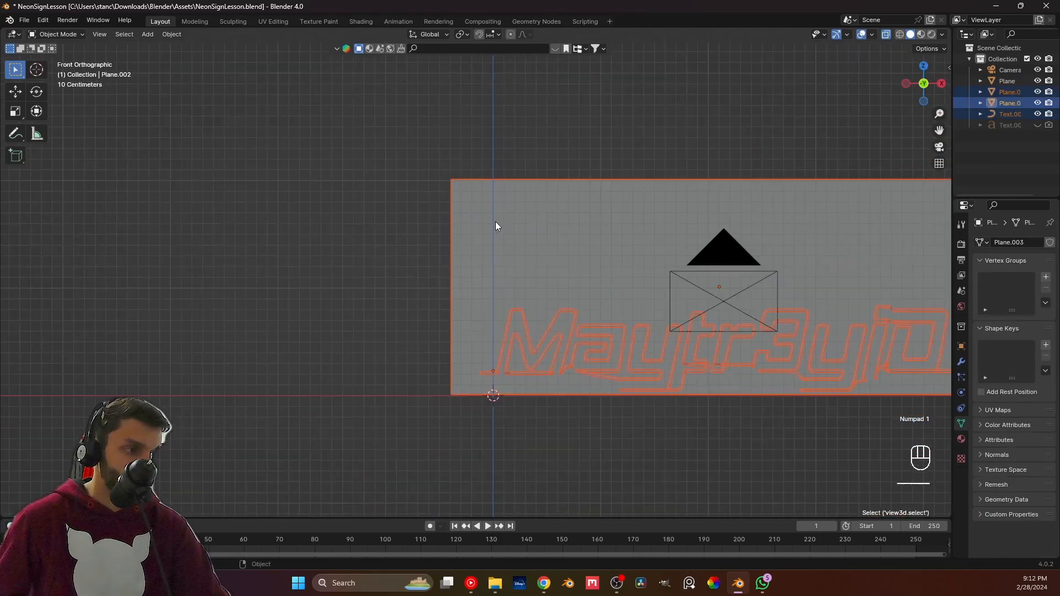
scroll(495, 225, "down", 3)
scroll(682, 422, "up", 2)
key("s")
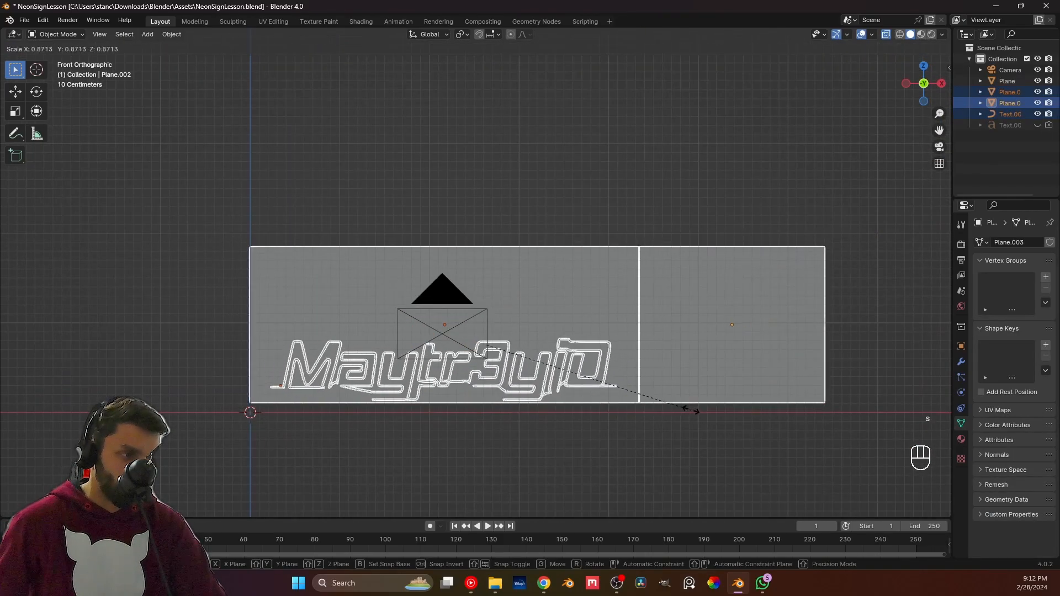
left_click(654, 393)
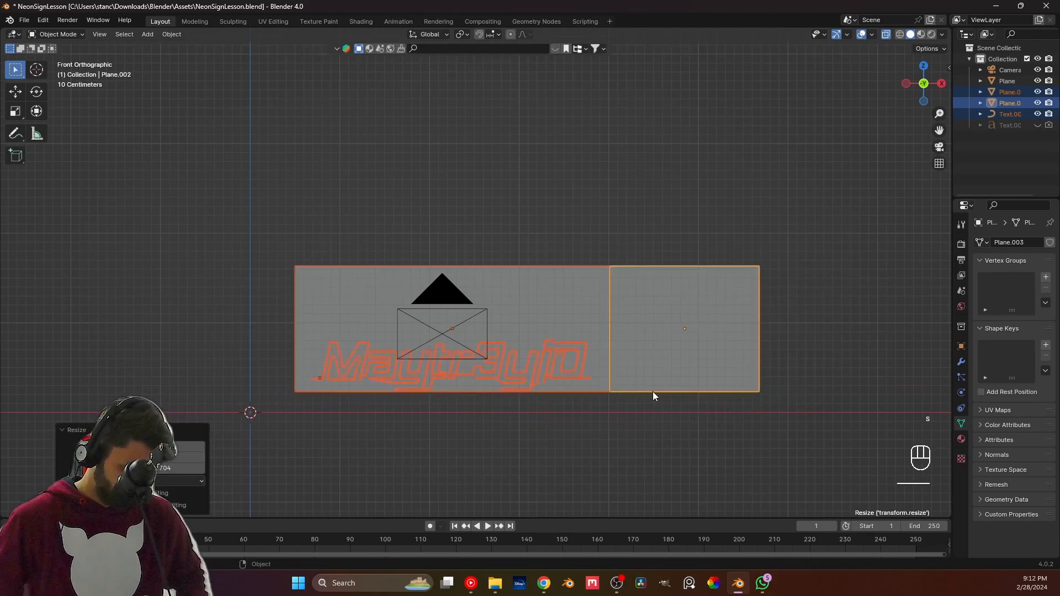
In camera view, scale the lettering and both upright planes by about 0.885 and move them about 0.29 m along negative X.
key("KP_0")
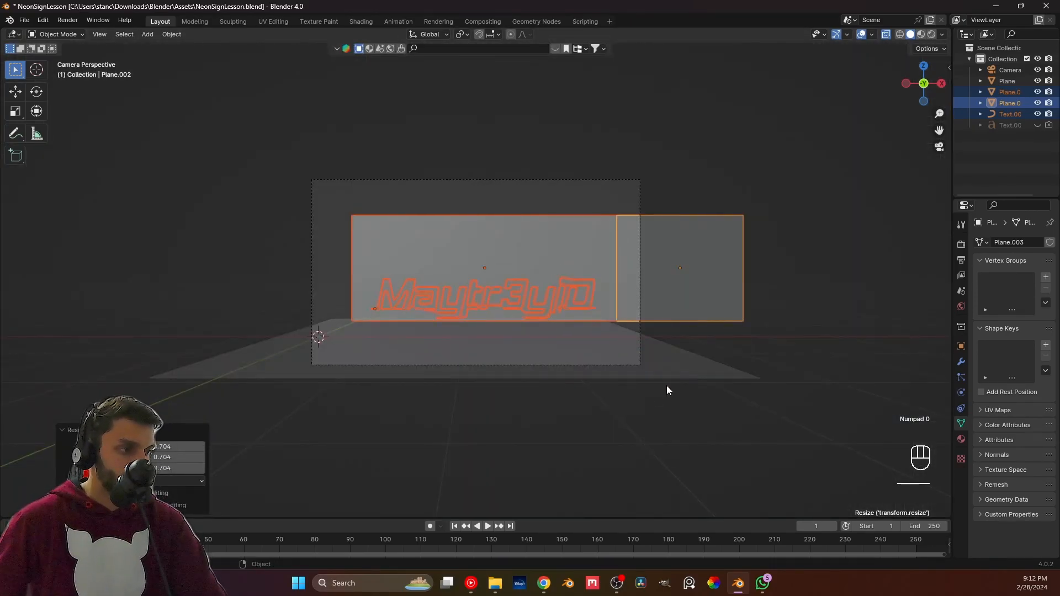
key("s")
left_click(647, 377)
key("g")
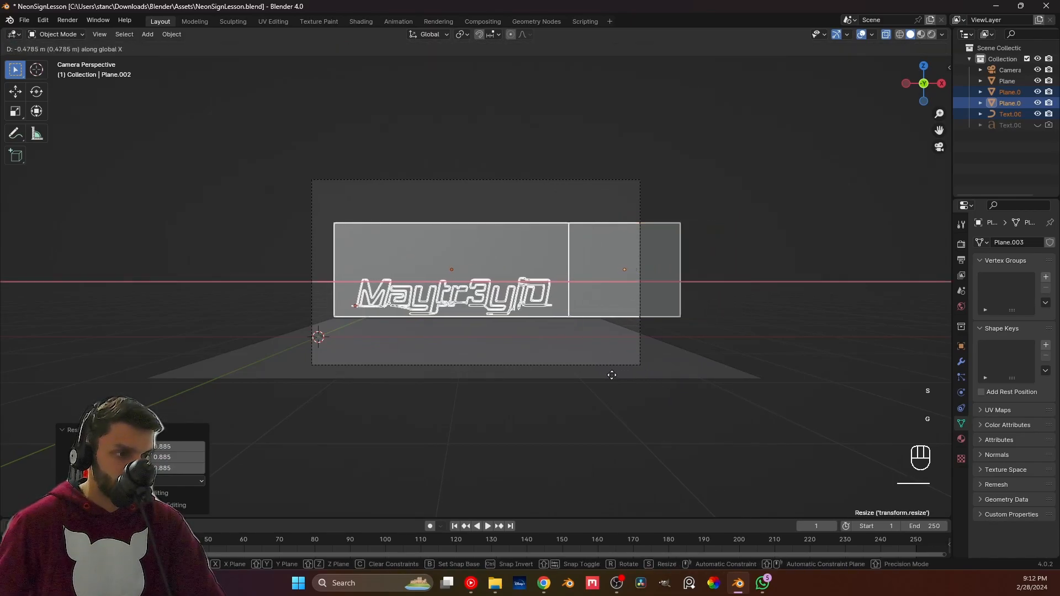
left_click(627, 383)
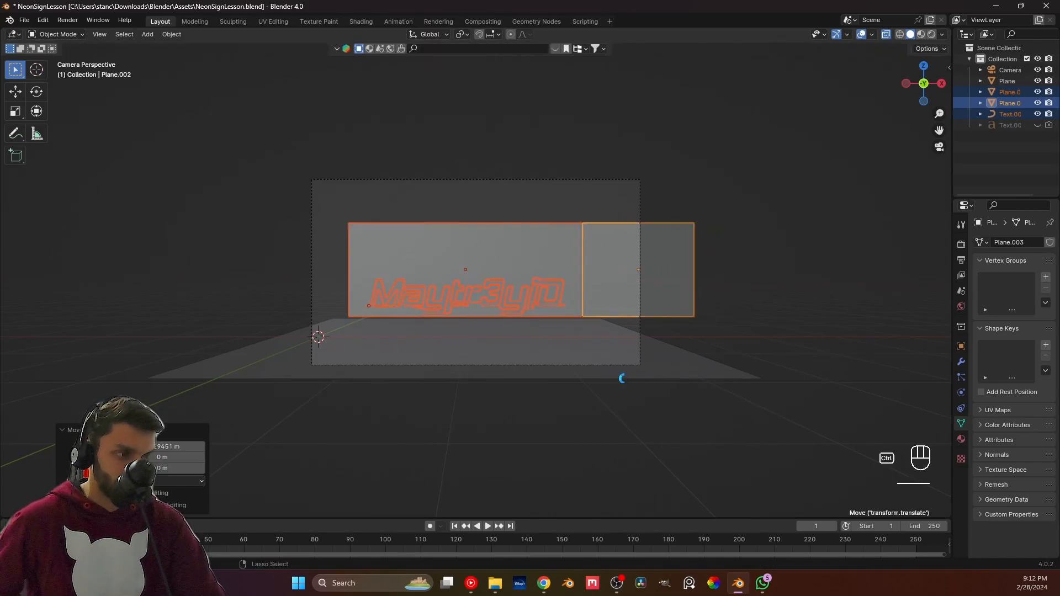
Save the file, and apply the object transform for the selected lettering and upright planes.
key("ctrl+s")
key("ctrl+a")
left_click(624, 378)
left_click(673, 282)
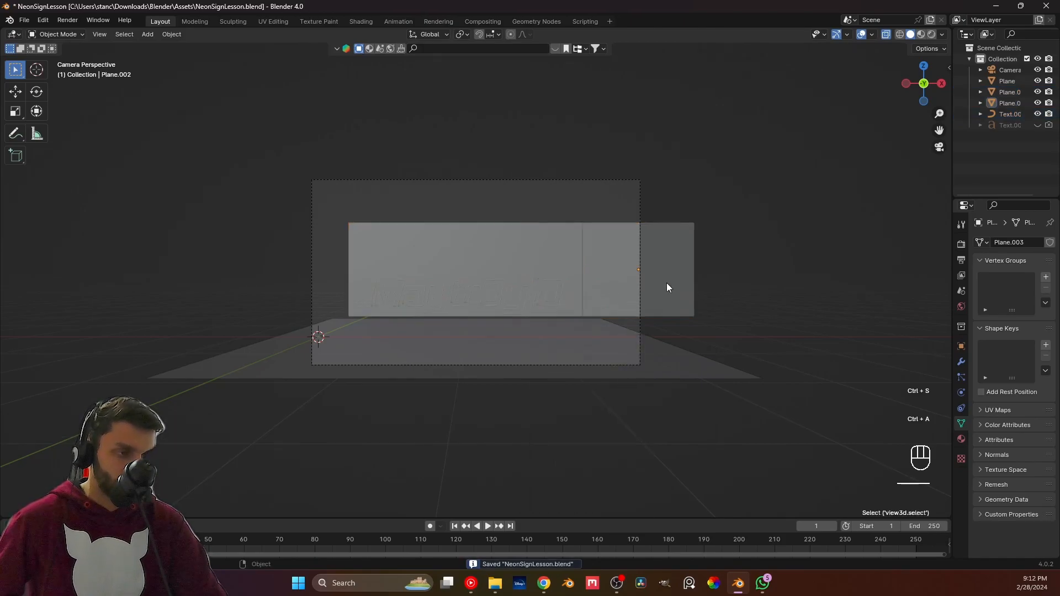
Stretch the larger upright plane along Z until it nearly fills the camera frame's height, keeping its X width.
left_click(561, 248)
key("s")
key("z")
left_click(641, 257)
key("s")
key("x")
left_click(640, 258)
Move the smaller upright plane along X to leave a gap beside the larger plane, and select the larger plane.
left_click(632, 264)
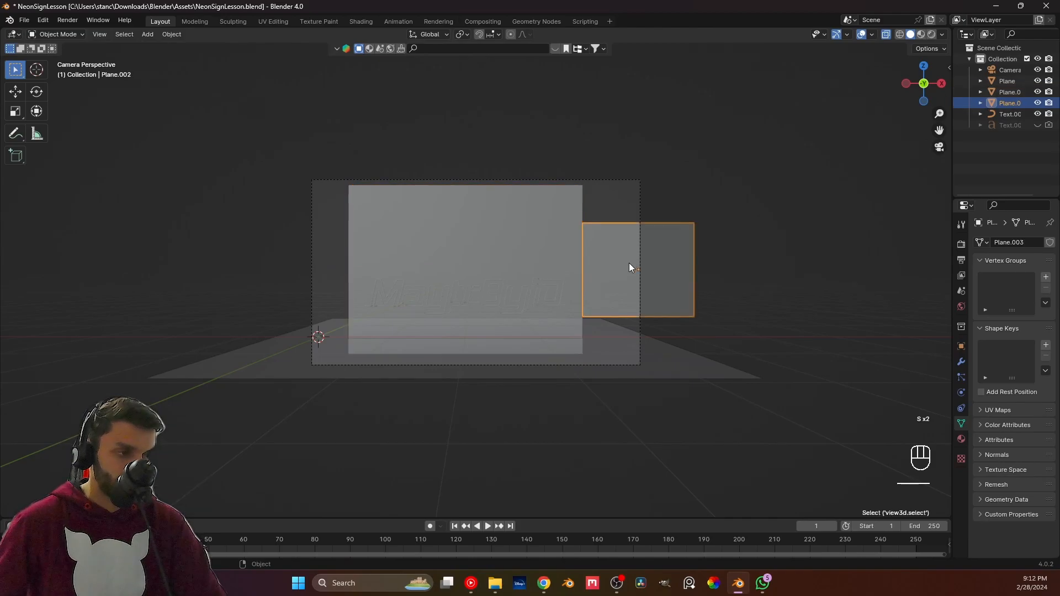
key("g")
key("x")
left_click(673, 264)
left_click(532, 253)
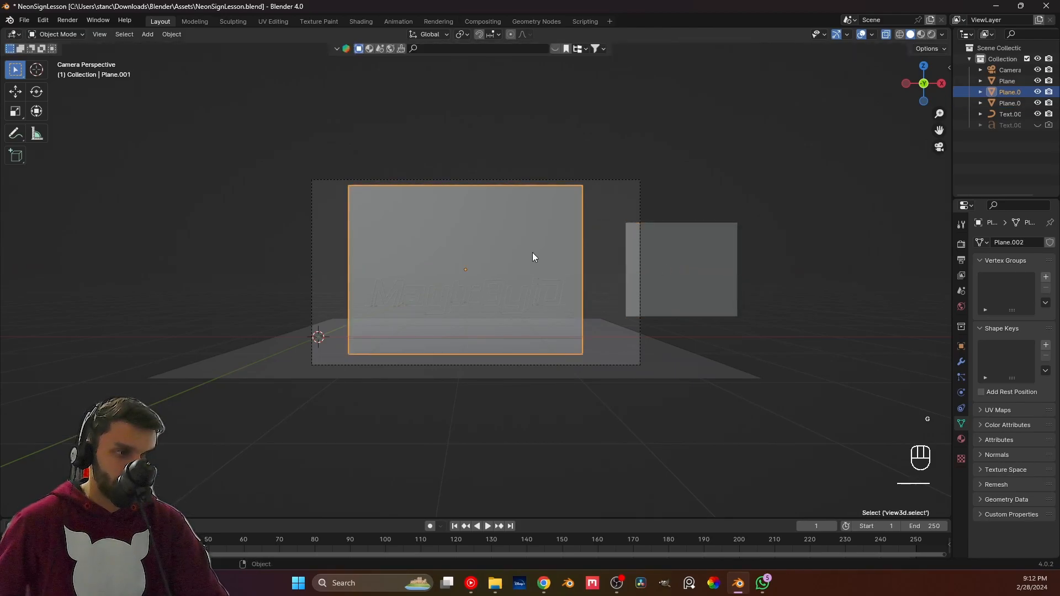
Widen the larger upright plane slightly along X, and move the smaller plane along negative X until it meets the larger one's edge.
key("s")
key("x")
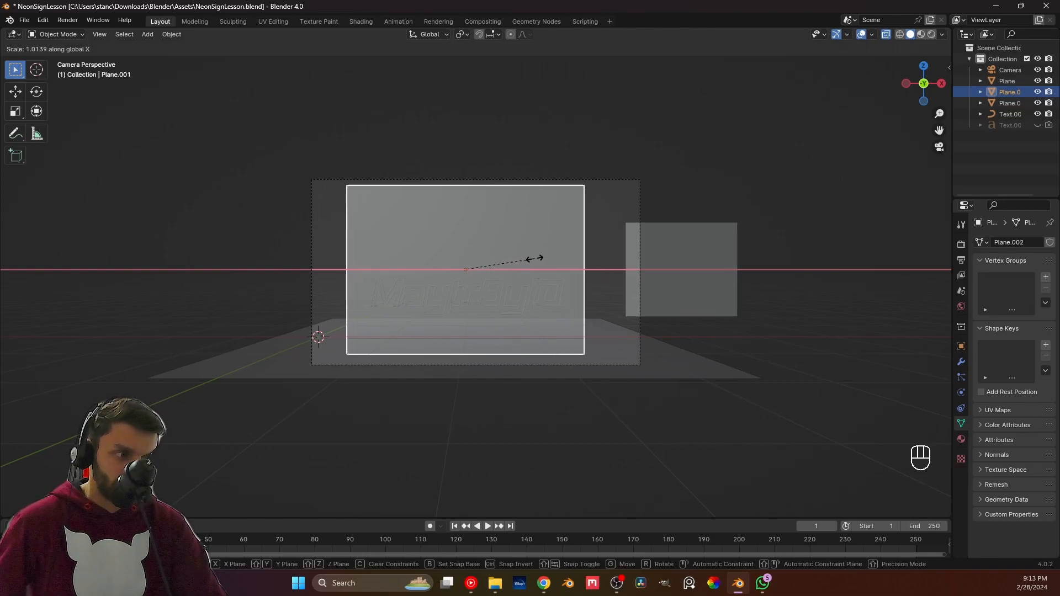
left_click(535, 259)
left_click(631, 257)
key("g")
key("x")
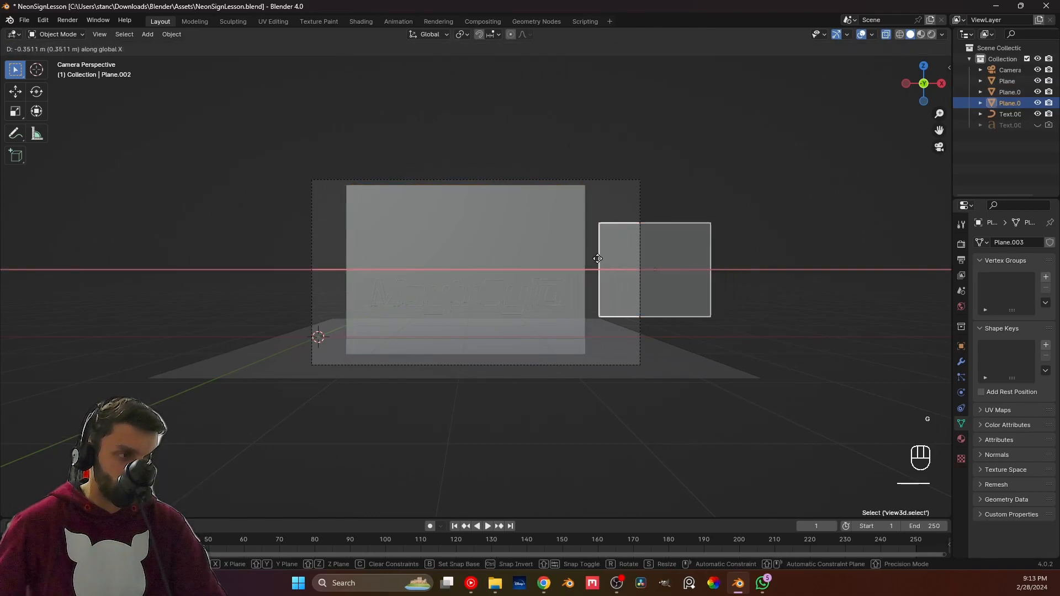
left_click(594, 260)
Stretch both upright planes along Z to the same height beyond the camera frame, scaling the larger one by about 1.256.
key("s")
key("x")
key("z")
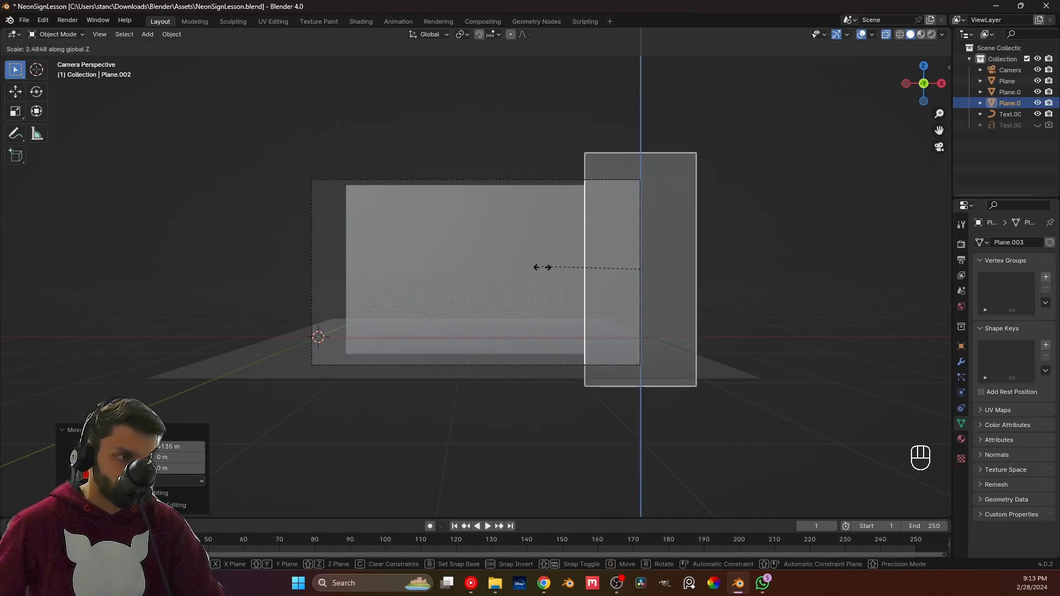
left_click(549, 273)
left_click(515, 253)
key("s")
key("z")
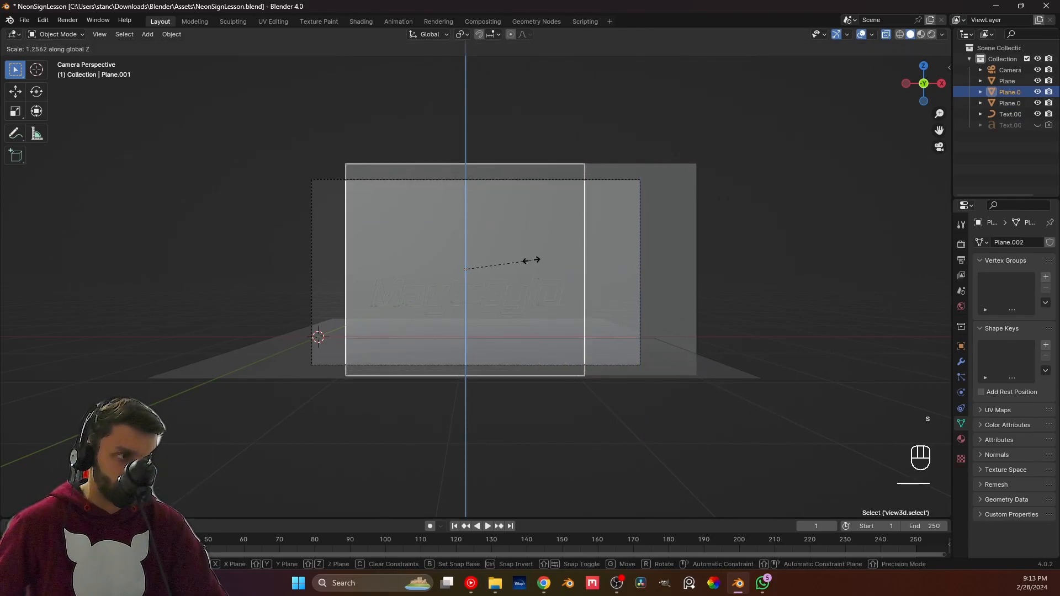
left_click(533, 265)
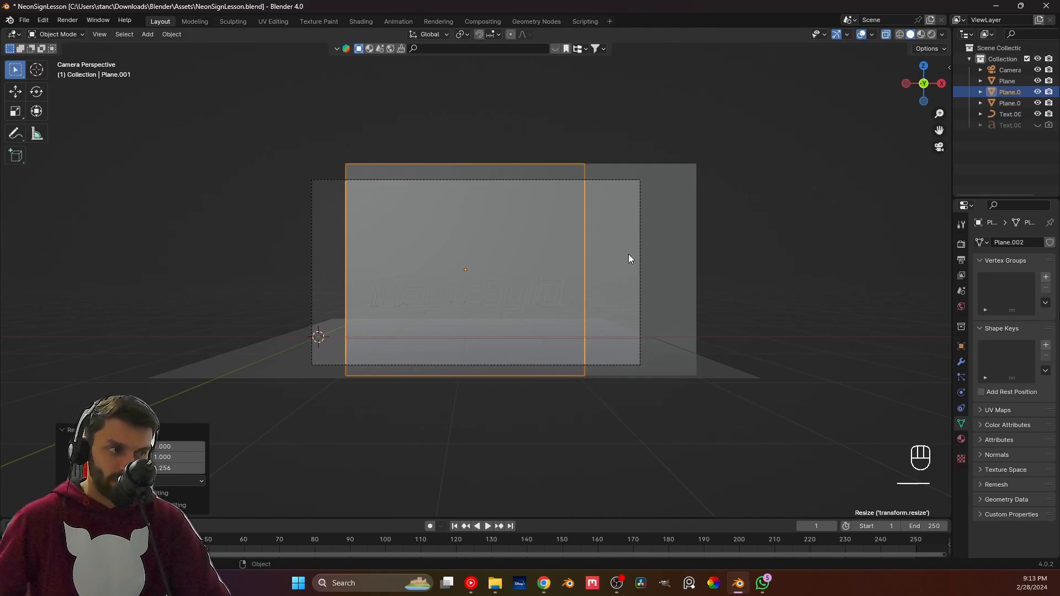
Duplicate the narrow side plane and move the copy along negative X to the opposite edge of the middle plane.
left_click(669, 244)
key("shift+d")
key("x")
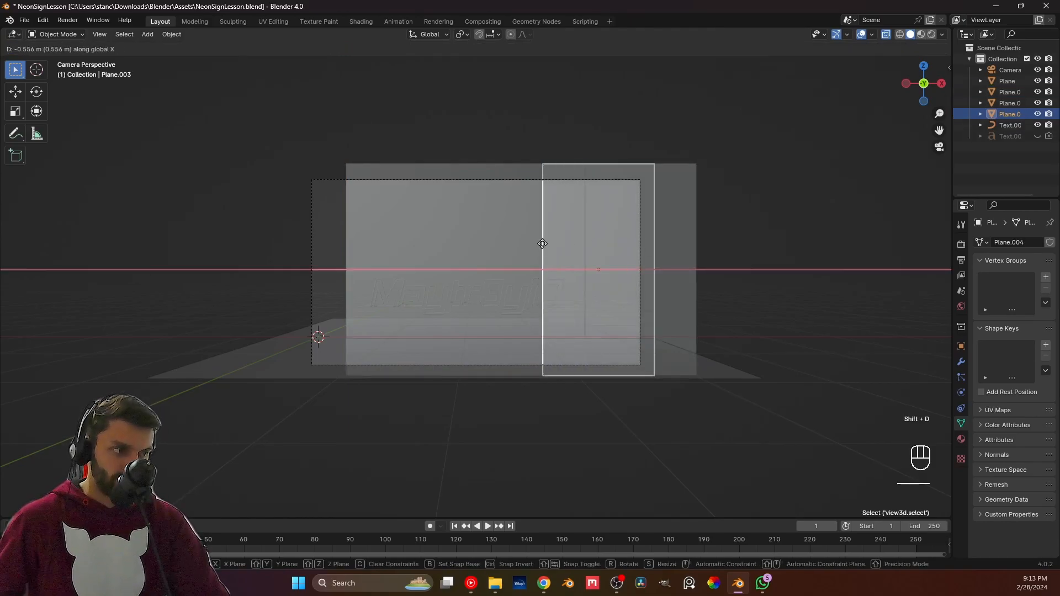
left_click(317, 251)
Apply the object transform separately to each of the three upright planes and to the lettering.
key("ctrl+a")
left_click(637, 243)
left_click(655, 233)
key("ctrl+a")
left_click(665, 221)
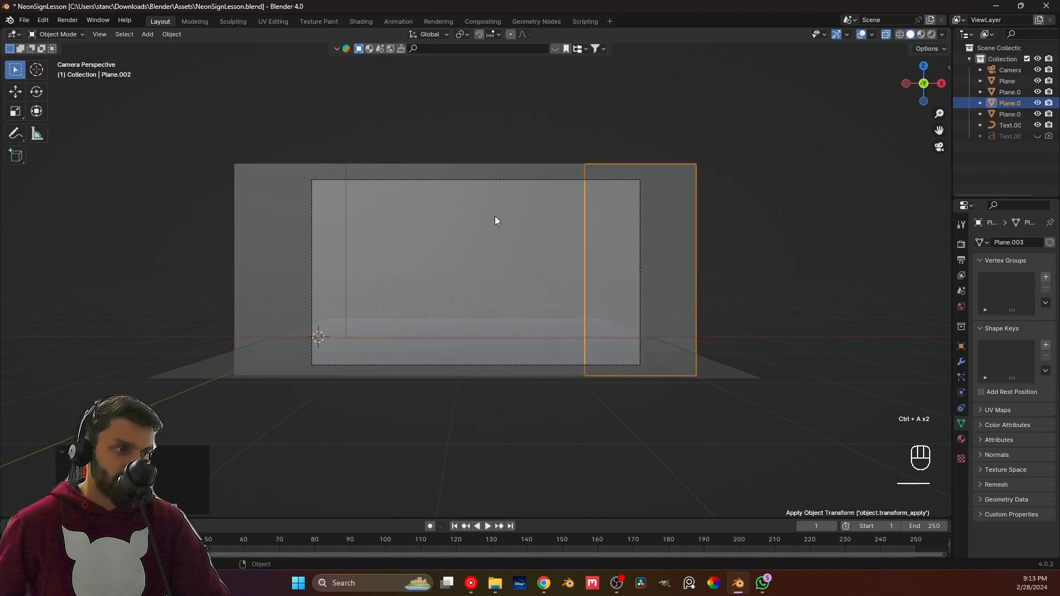
left_click(496, 222)
key("ctrl+a")
left_click(495, 217)
left_click(445, 290)
key("ctrl+a")
left_click(445, 290)
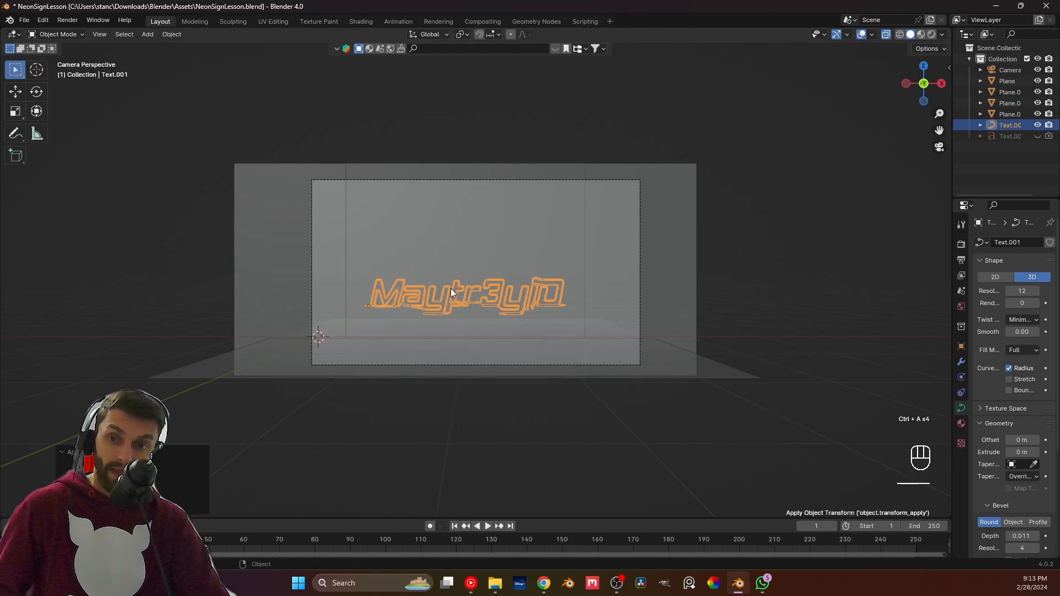
Subdivide the middle upright plane's face with 20 cuts in Edit Mode, and return to Object Mode.
scroll(450, 290, "up", 4)
left_click(503, 244)
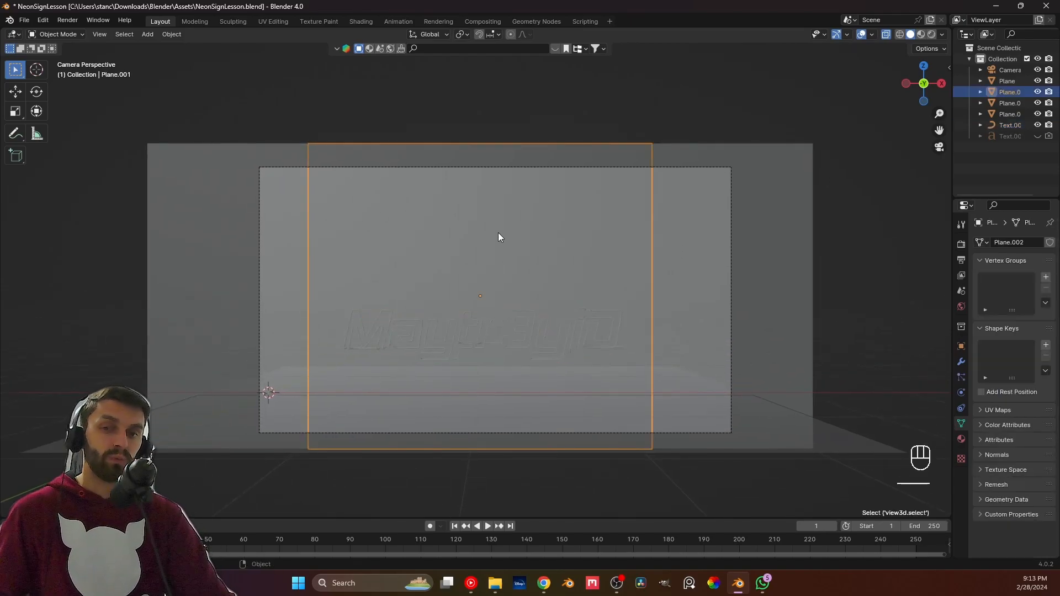
key("Tab")
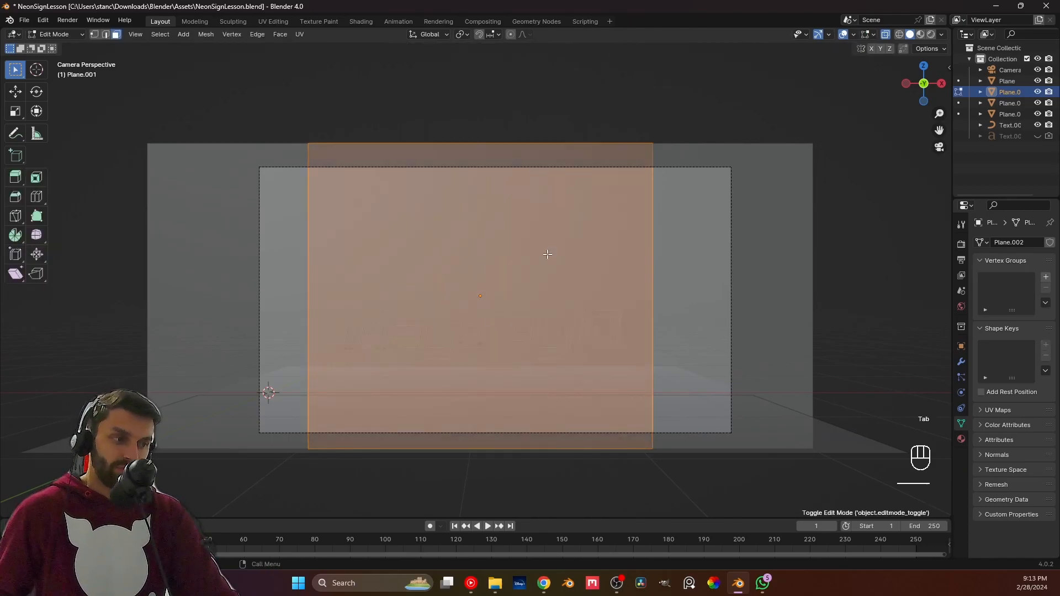
right_click(367, 189)
left_click(330, 201)
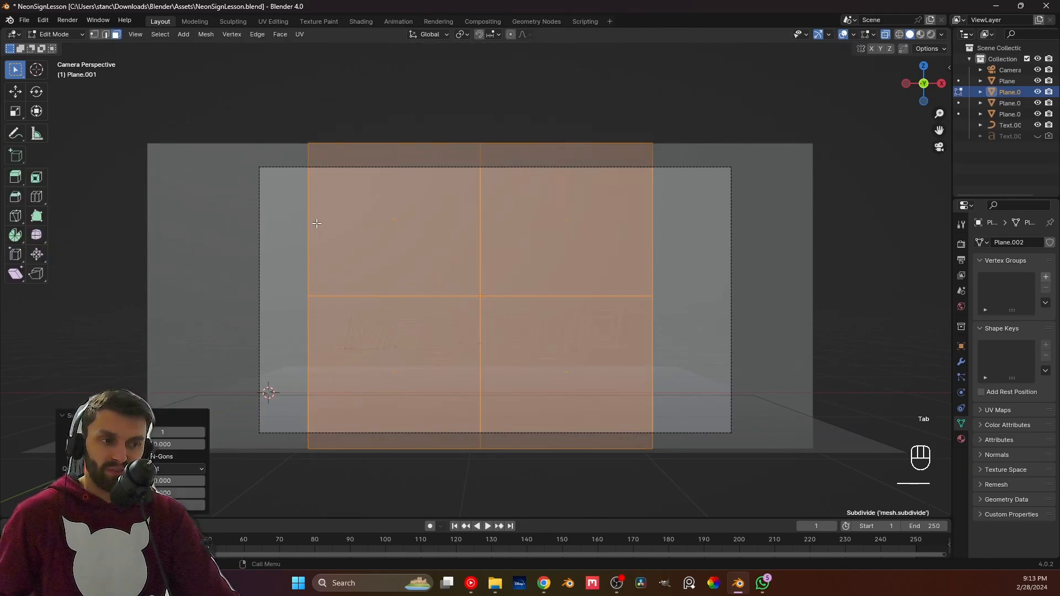
left_click(162, 432)
type("20")
key("Return")
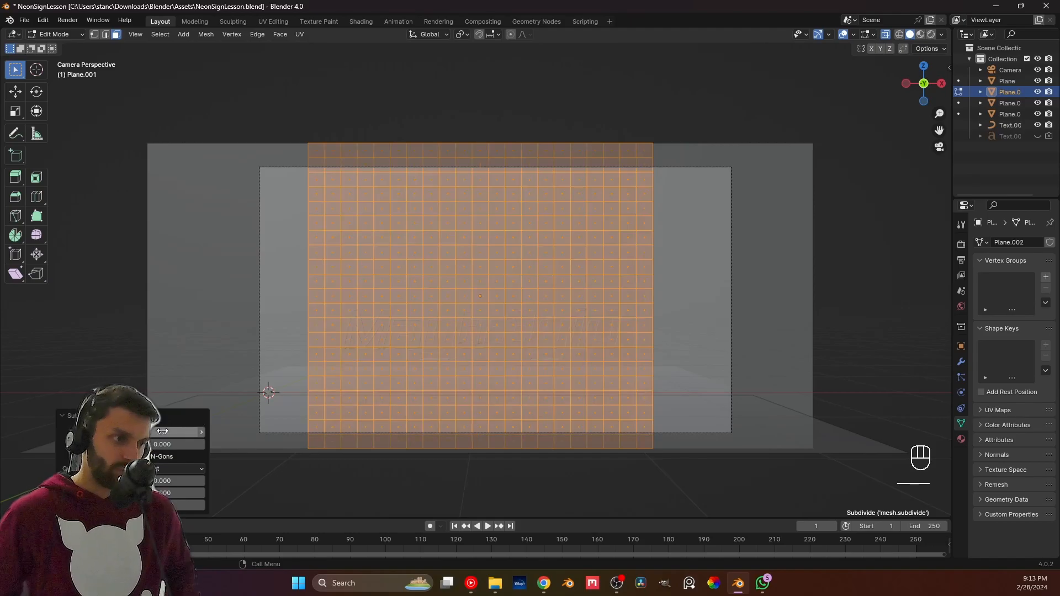
left_click(509, 105)
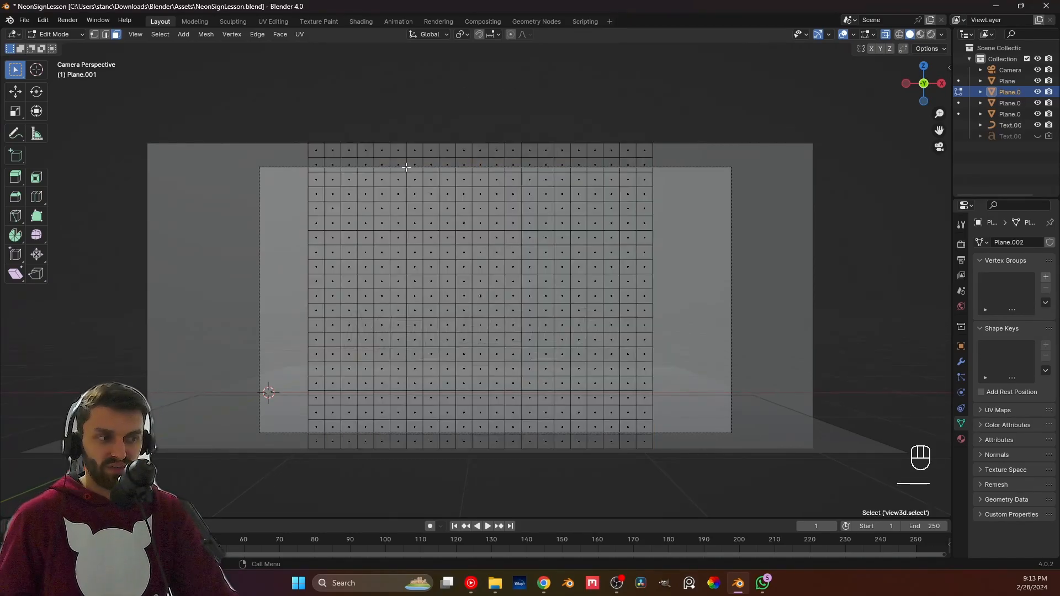
key("Tab")
Subdivide the original side plane, Plane.002, with 20 cuts in Edit Mode, and return to Object Mode.
left_click(787, 274)
left_click(205, 229, "shift")
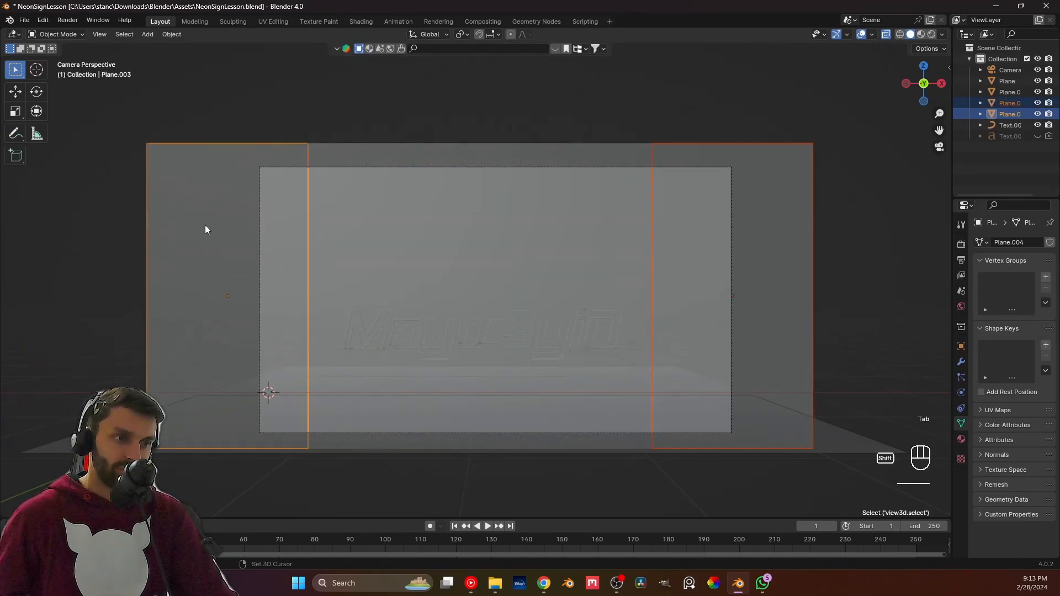
left_click(796, 213)
key("Tab")
right_click(796, 214)
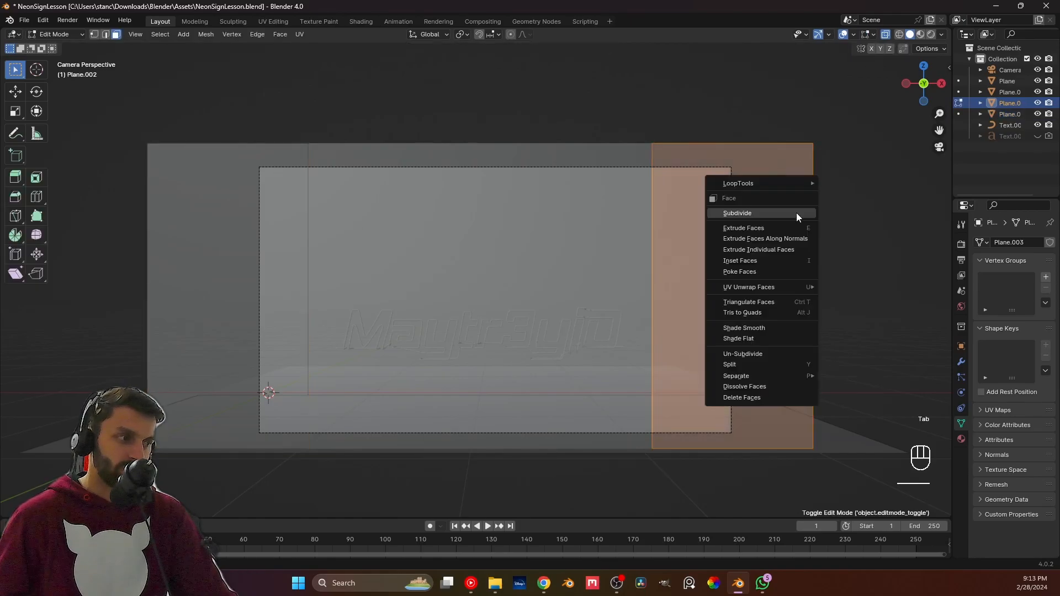
left_click(795, 213)
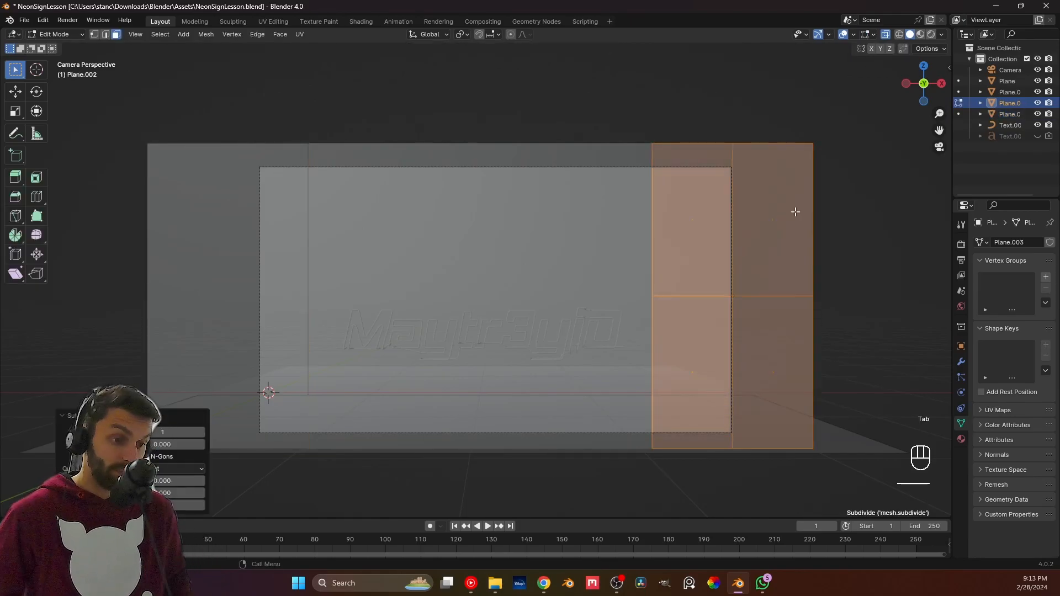
type("20")
key("Return")
left_click(207, 294)
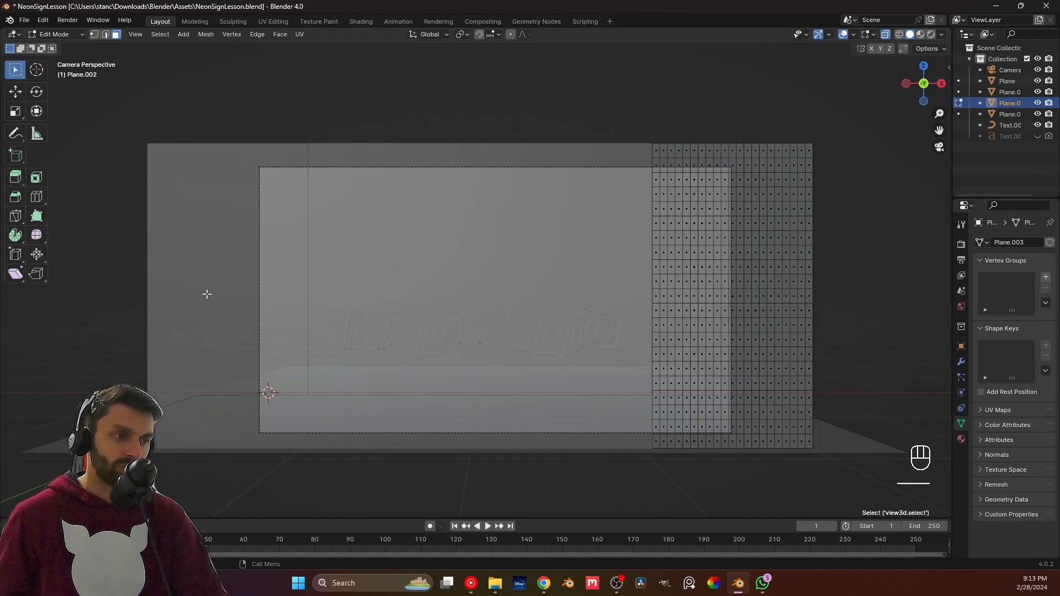
key("Tab")
Subdivide the duplicated side plane, Plane.003, with 20 cuts in Edit Mode, and return to Object Mode.
left_click(204, 290)
right_click(204, 289)
key("Tab")
right_click(190, 212)
left_click(190, 212)
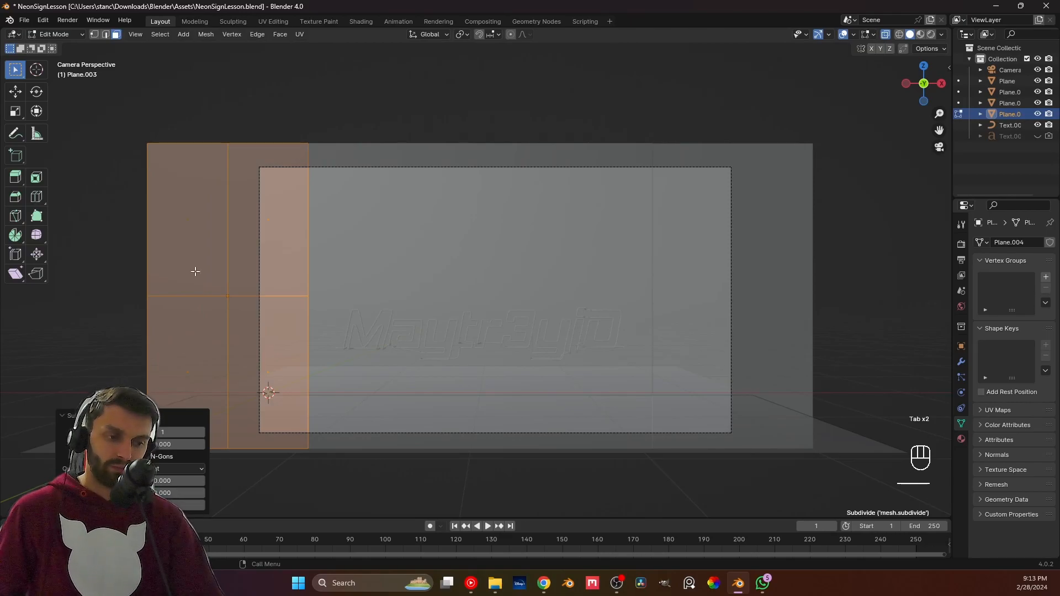
double_click(170, 432)
type("20")
key("Return")
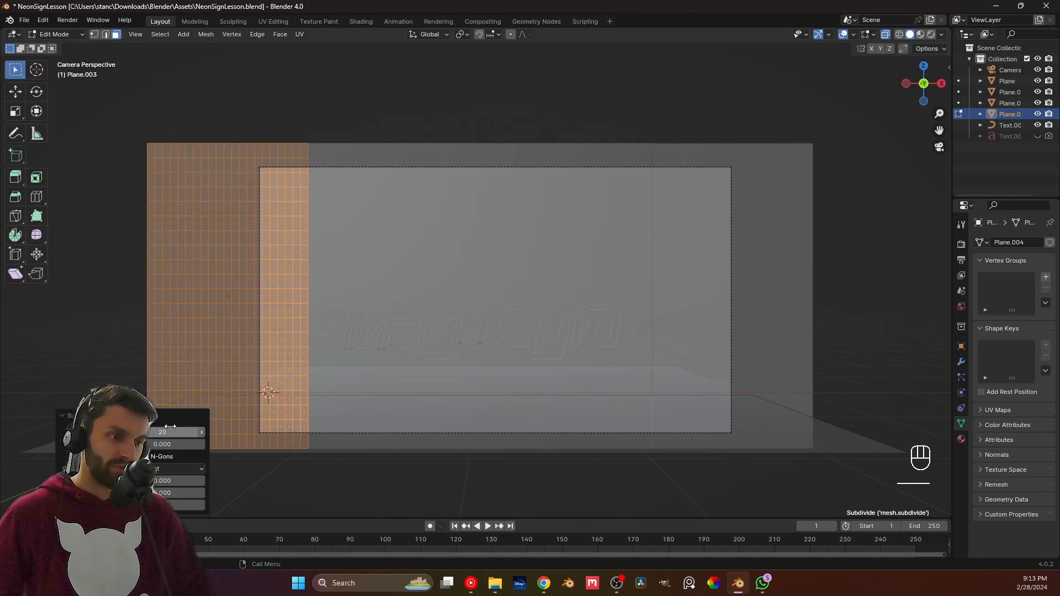
key("Tab")
Turn off X-ray display, and save the file with the middle upright plane selected.
middle_click_drag(447, 137, 745, 164)
left_click(466, 186)
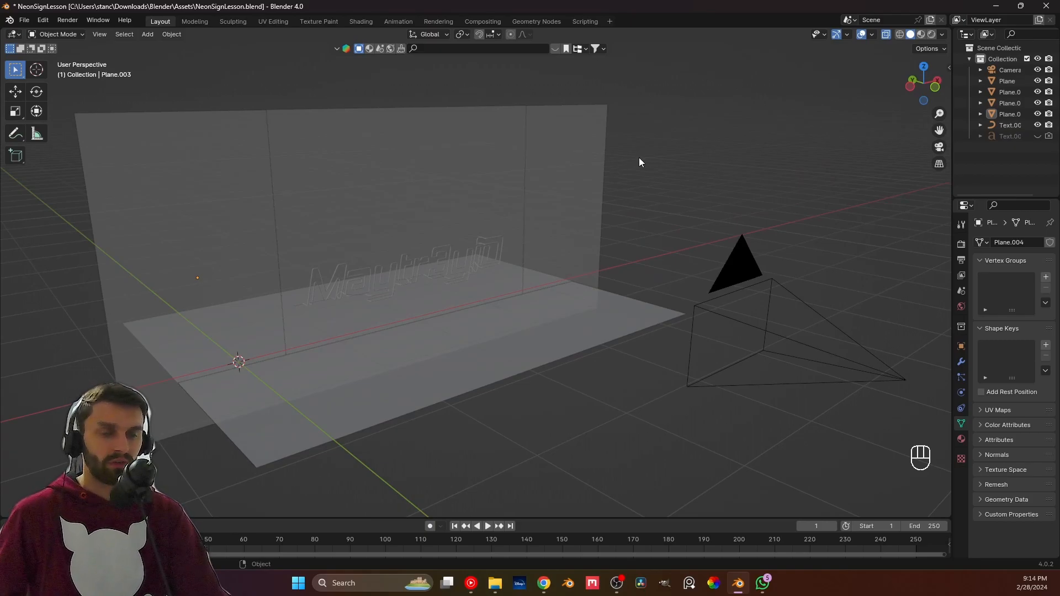
left_click(886, 34)
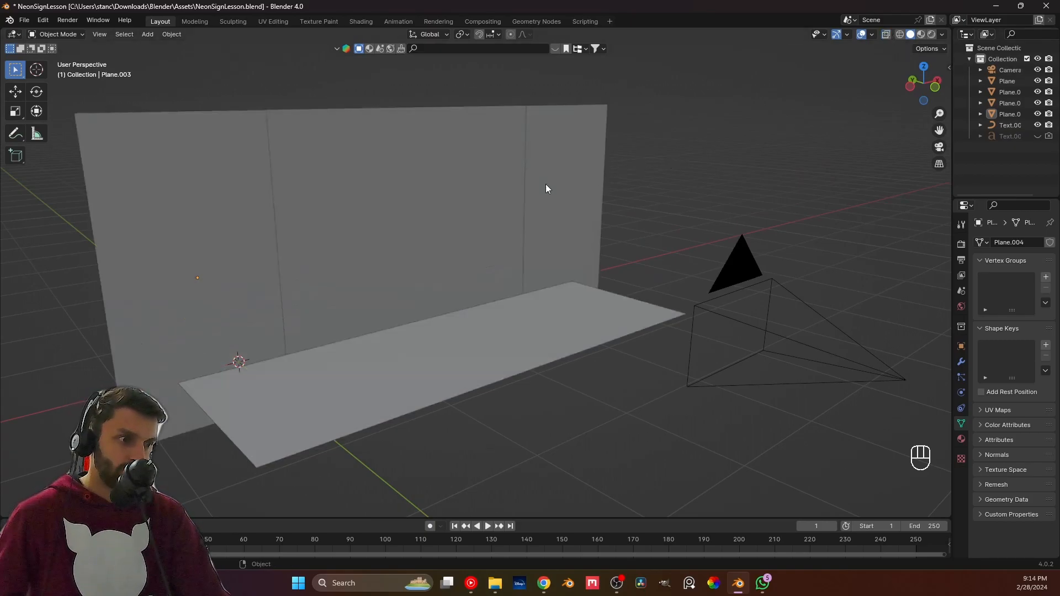
left_click(378, 283)
key("ctrl+s")
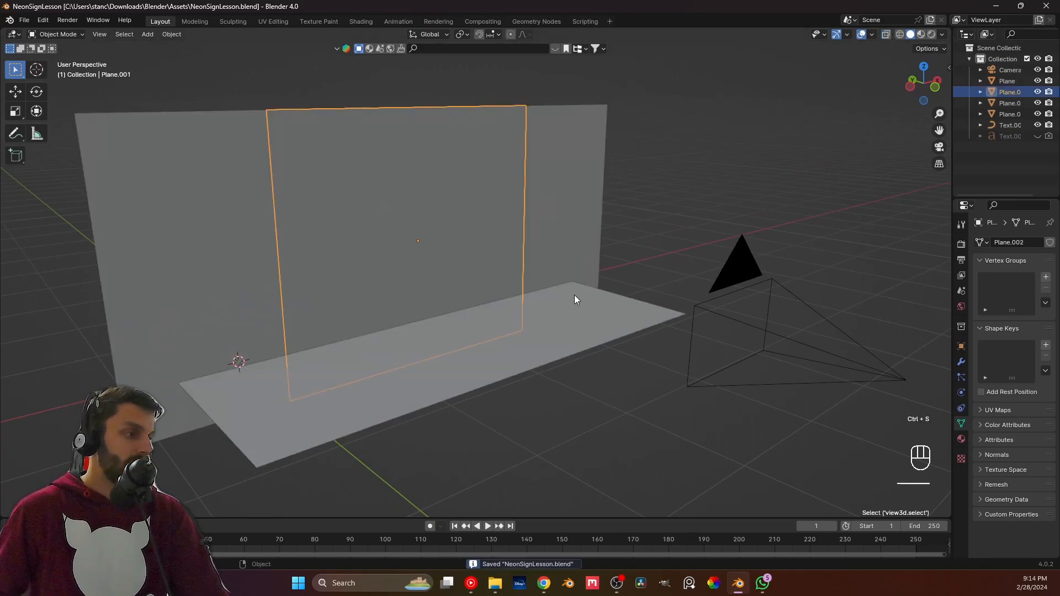
Give the middle upright plane a new material named Glass with a Glass BSDF surface, and save the file.
left_click(962, 440)
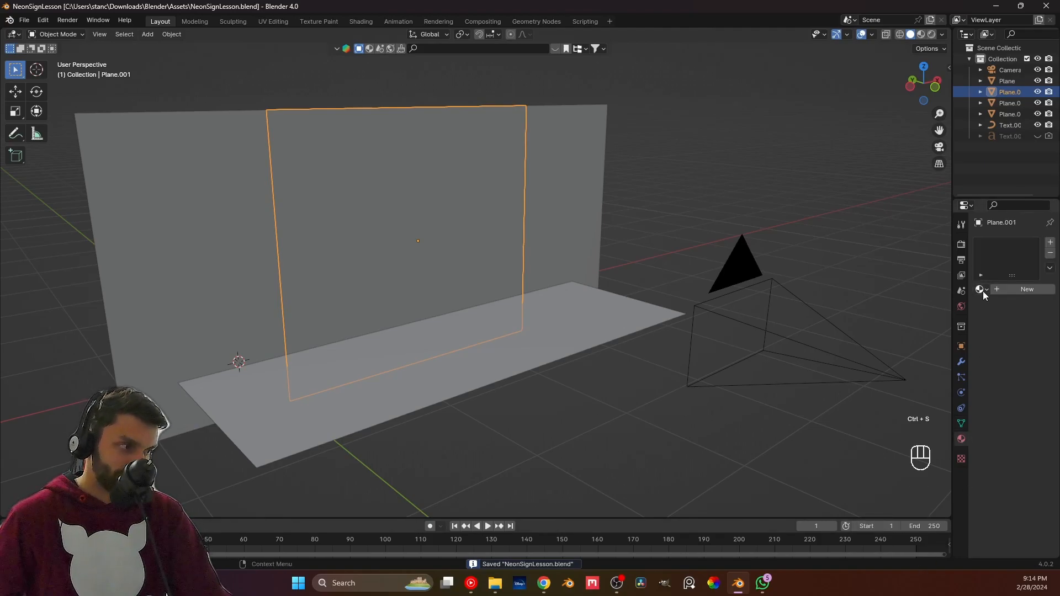
left_click_drag(951, 299, 911, 299)
left_click(942, 291)
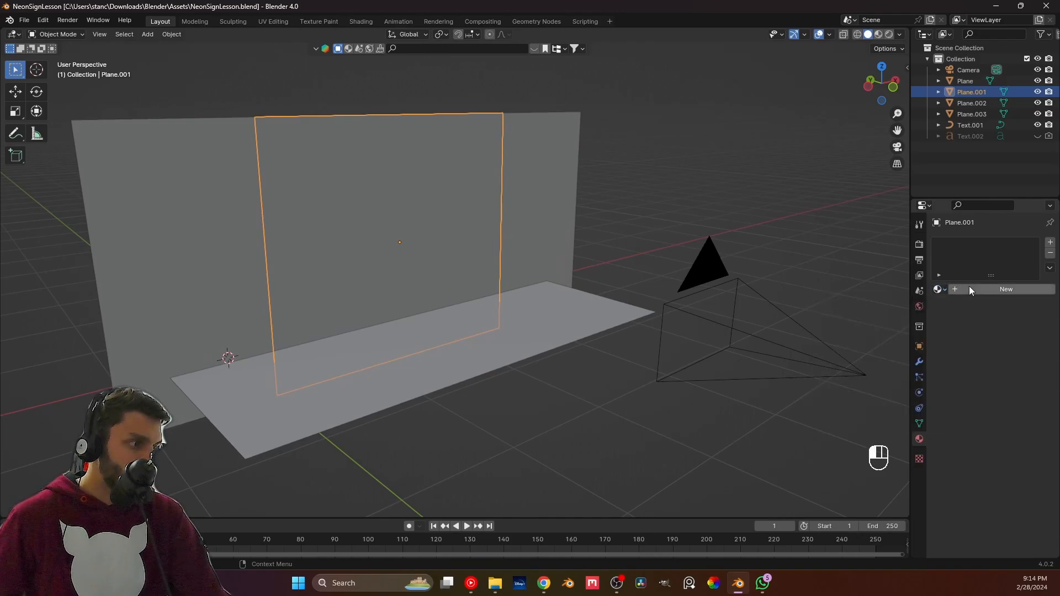
left_click(969, 289)
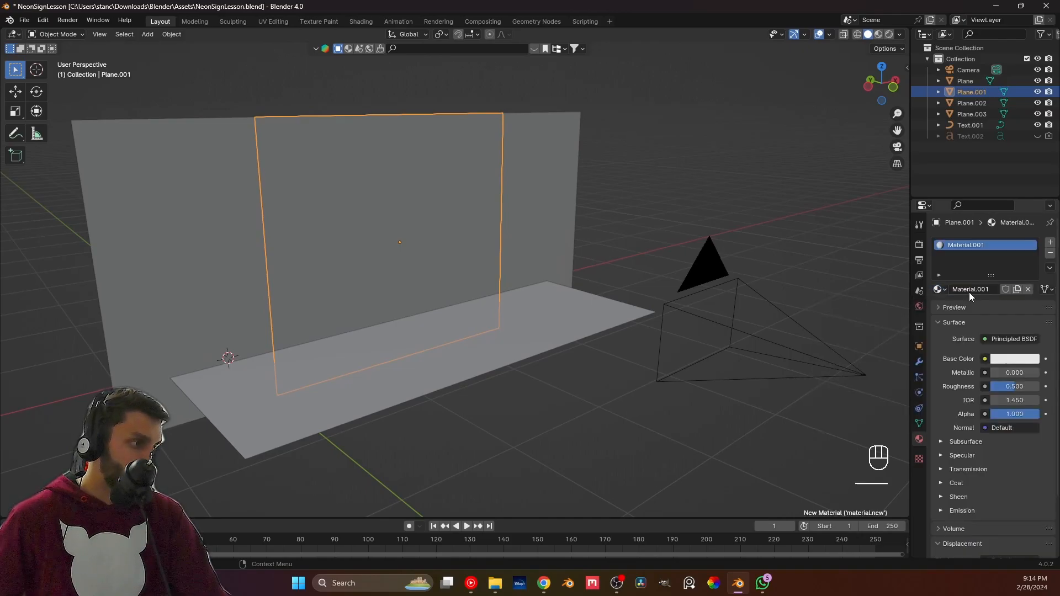
left_click(1019, 337)
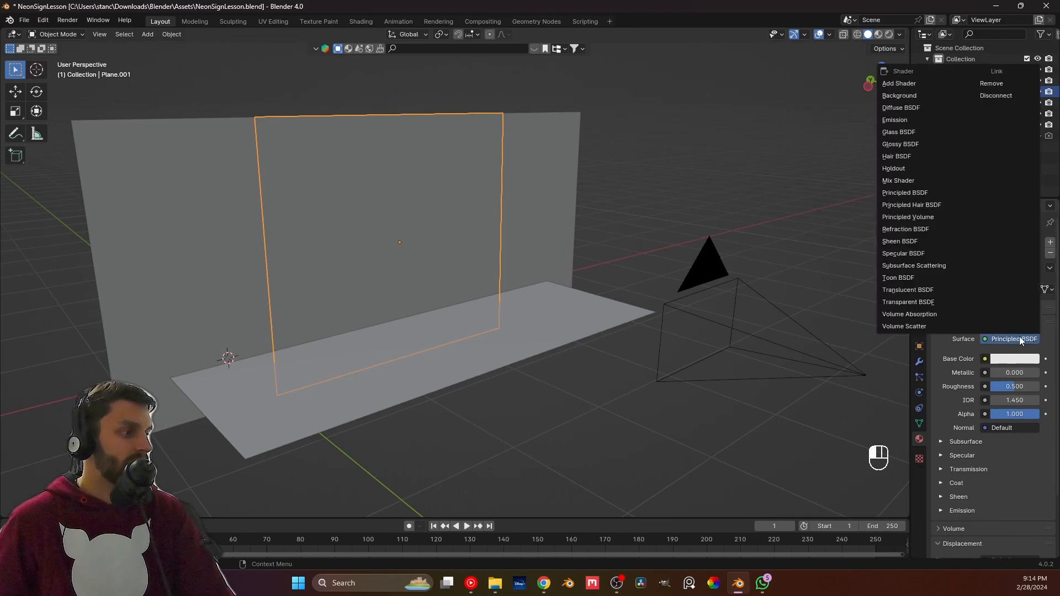
left_click(921, 131)
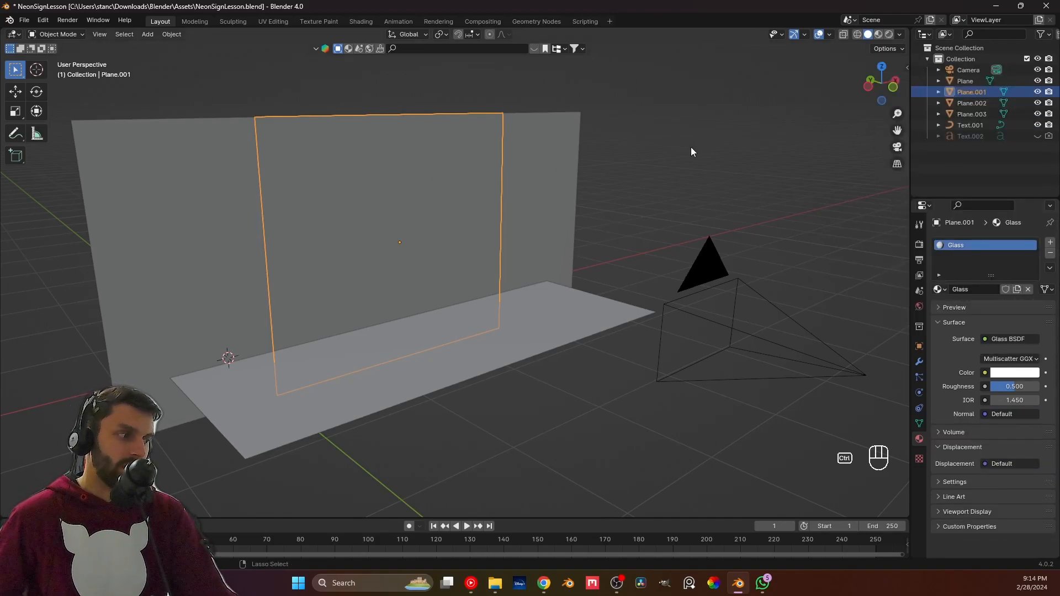
key("ctrl+s")
Switch to rendered shading in camera view, and set the Glass material's roughness to 0.350.
left_click(889, 34)
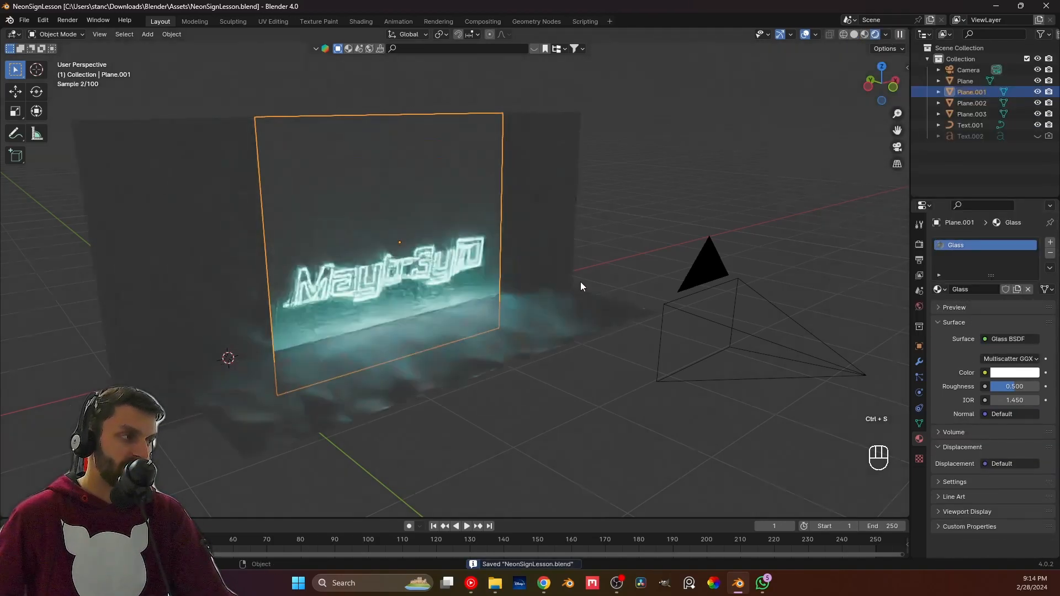
key("KP_0")
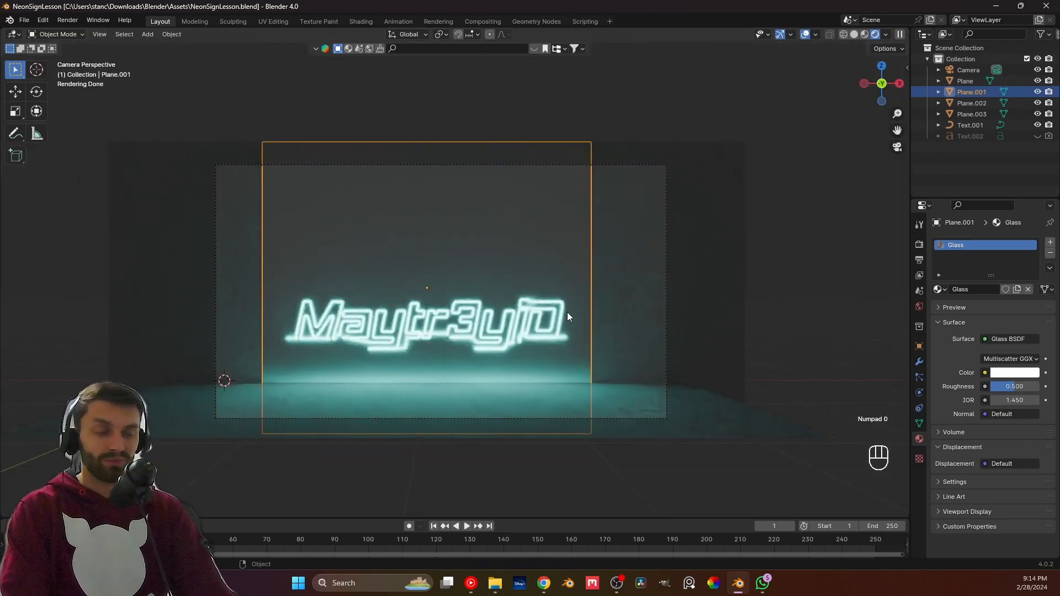
left_click_drag(1015, 387, 991, 387)
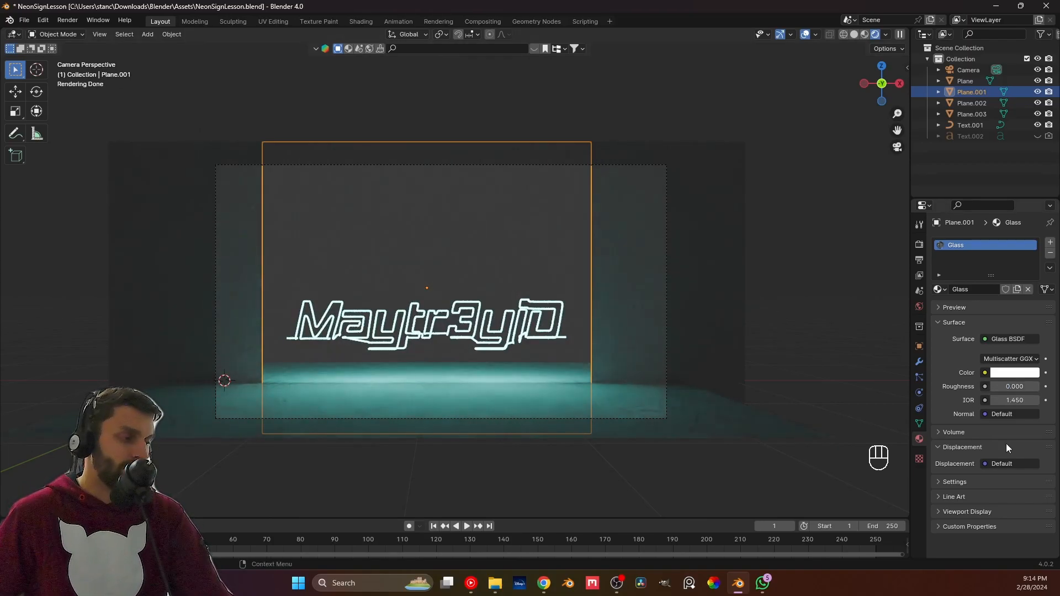
left_click_drag(998, 386, 1013, 385)
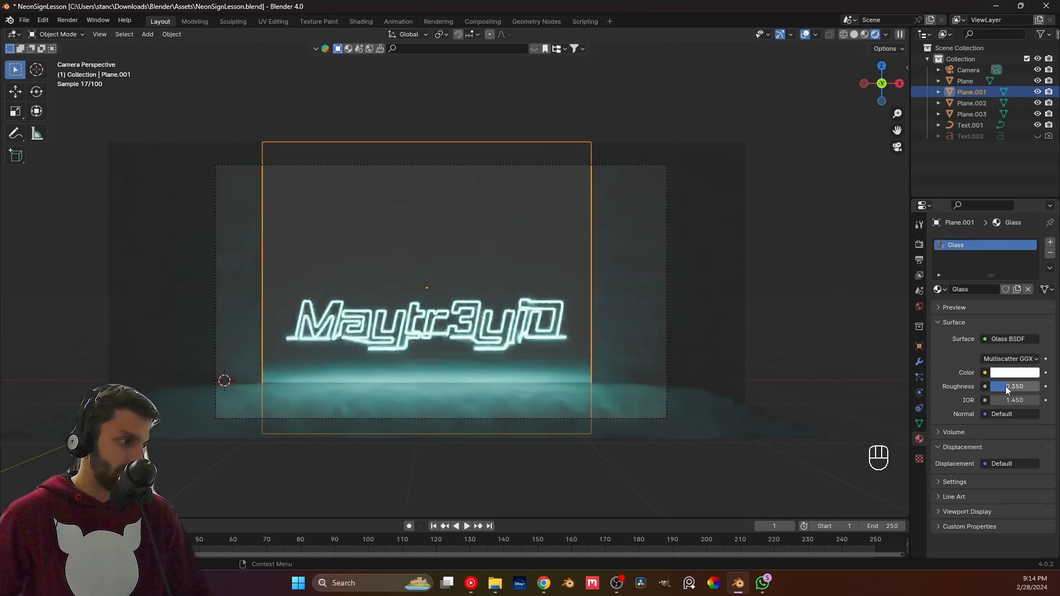
key("Return")
Examine the rendered sign and glass plane from the side and in front view, with everything deselected.
middle_click_drag(292, 443, 410, 393)
middle_click_drag(392, 272, 450, 284)
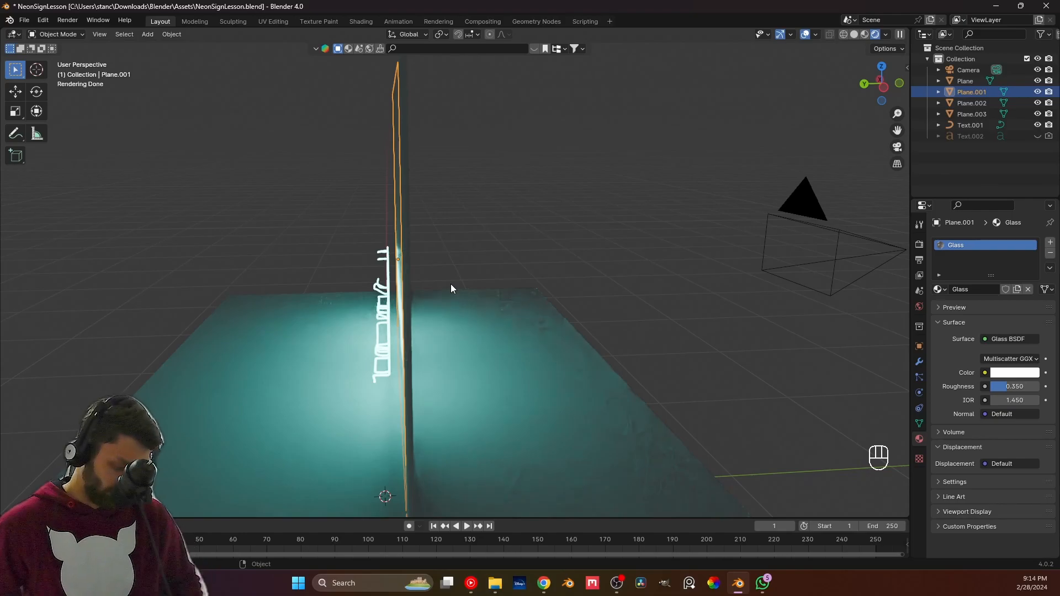
key("KP_1")
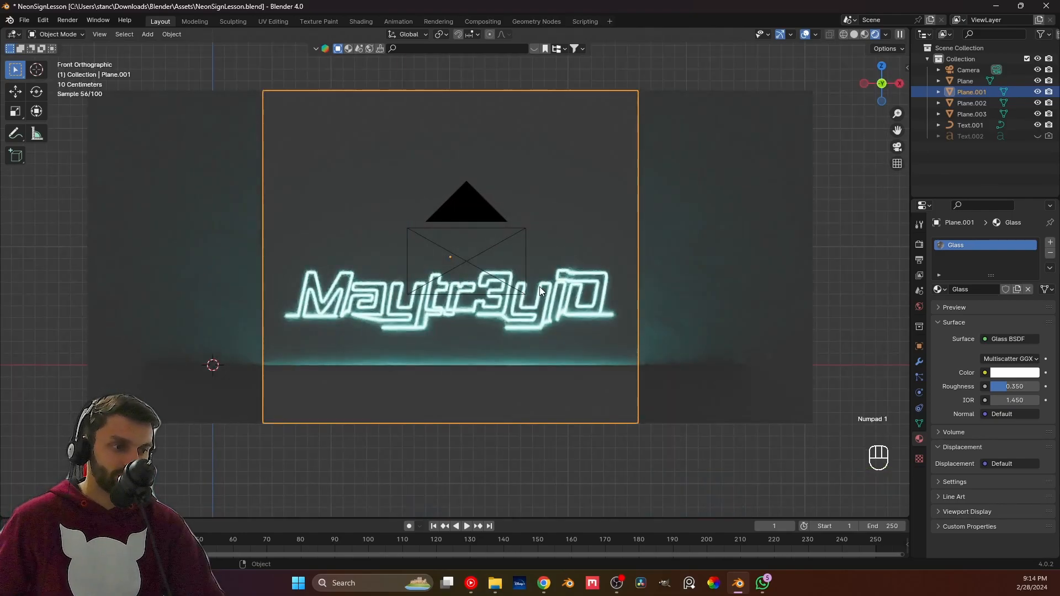
left_click(772, 310)
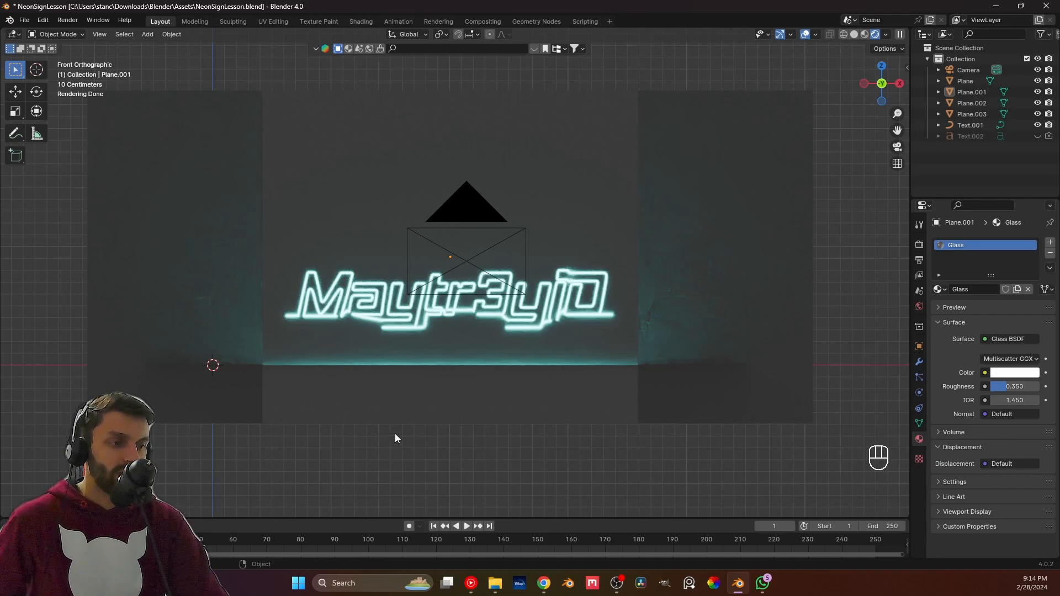
scroll(371, 412, "up", 1)
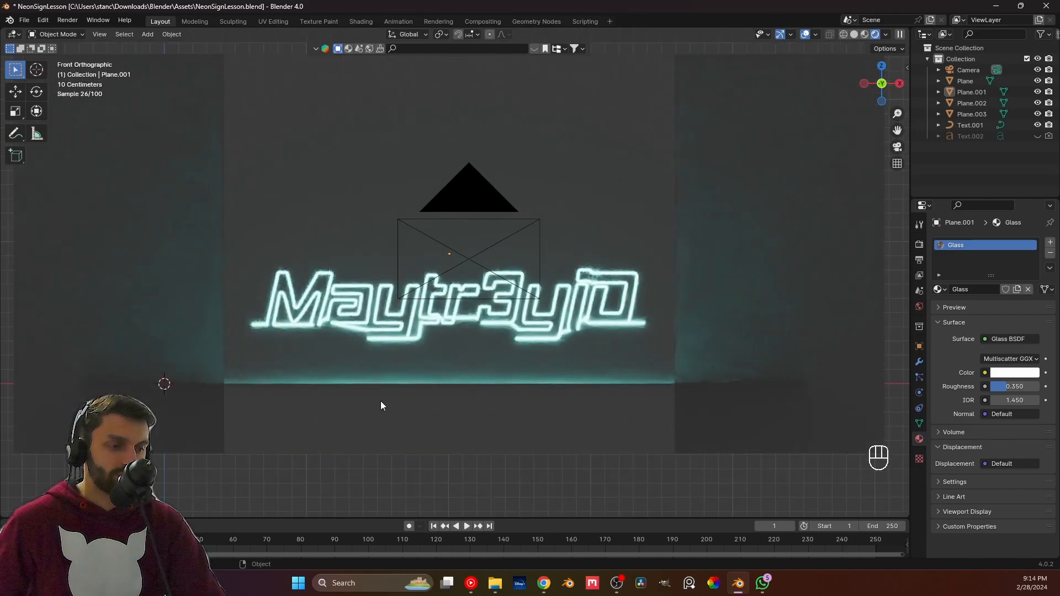
Set the emission strength of the neon sign's material to 10, and clear the selection.
left_click(970, 123)
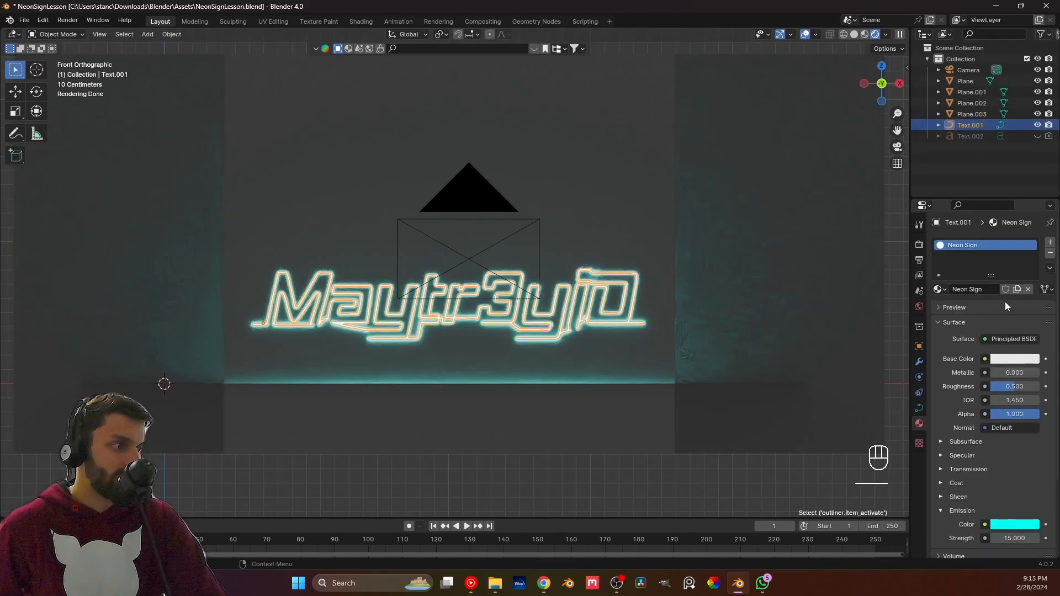
left_click(1006, 536)
type("10")
key("Return")
left_click(656, 492)
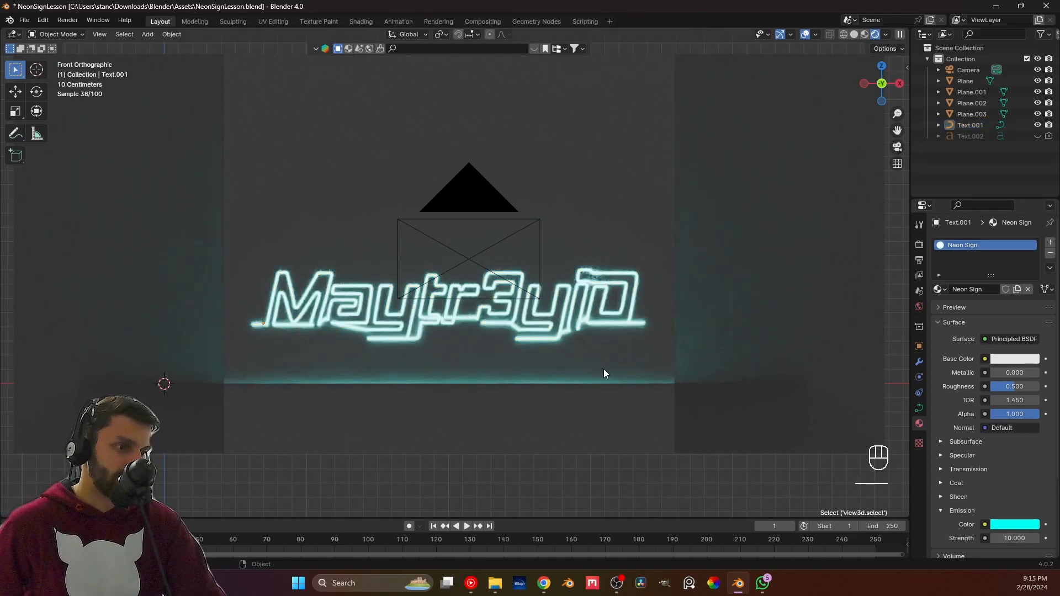
scroll(575, 315, "down", 2)
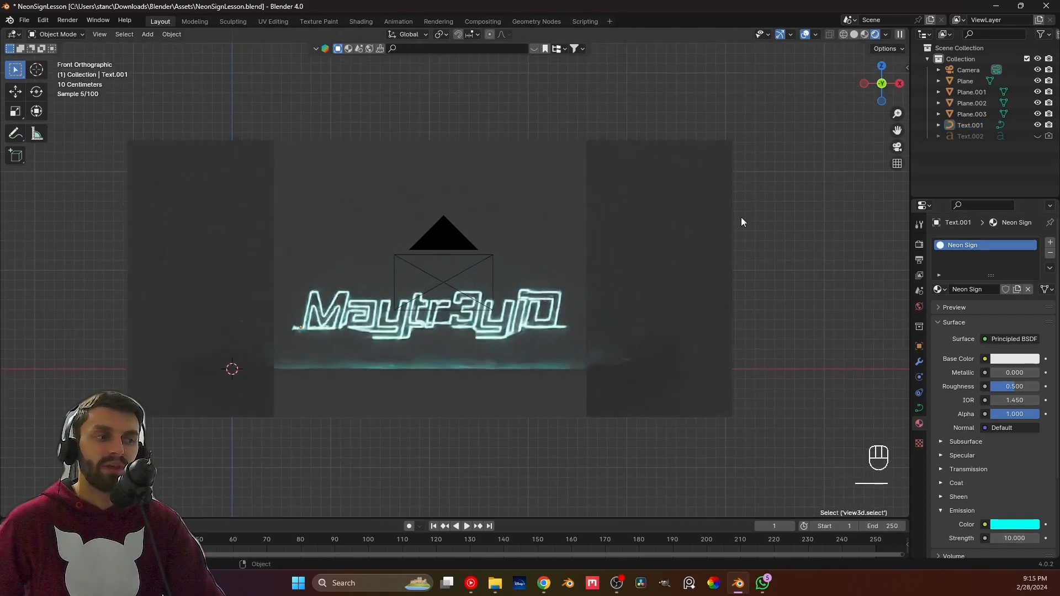
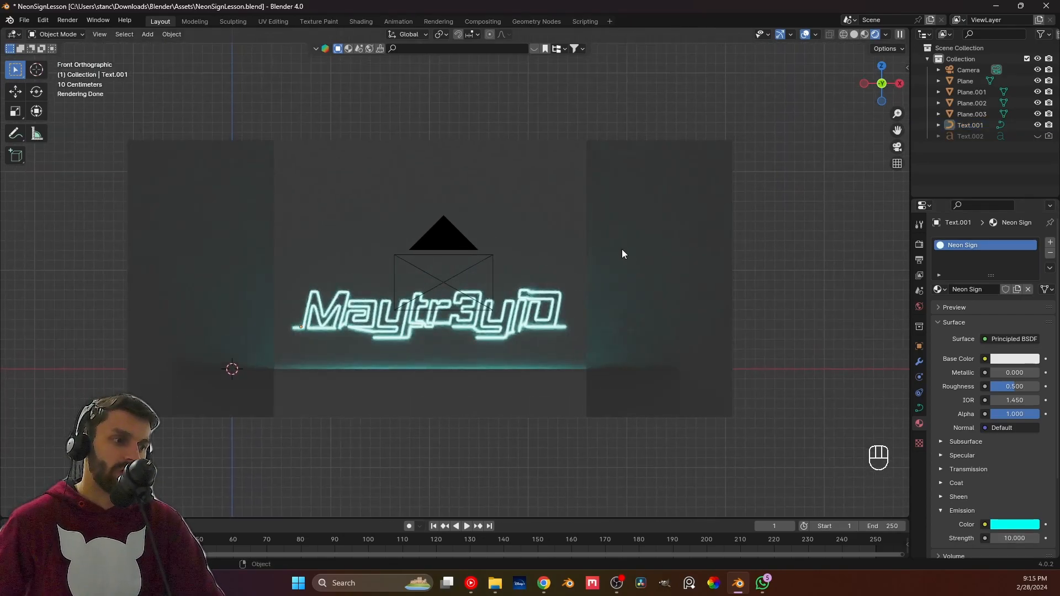
scroll(532, 273, "up", 2)
Save the file with the right-hand wall plane selected, and search My Assets in the Poliigon add-on for brick.
left_click(731, 217)
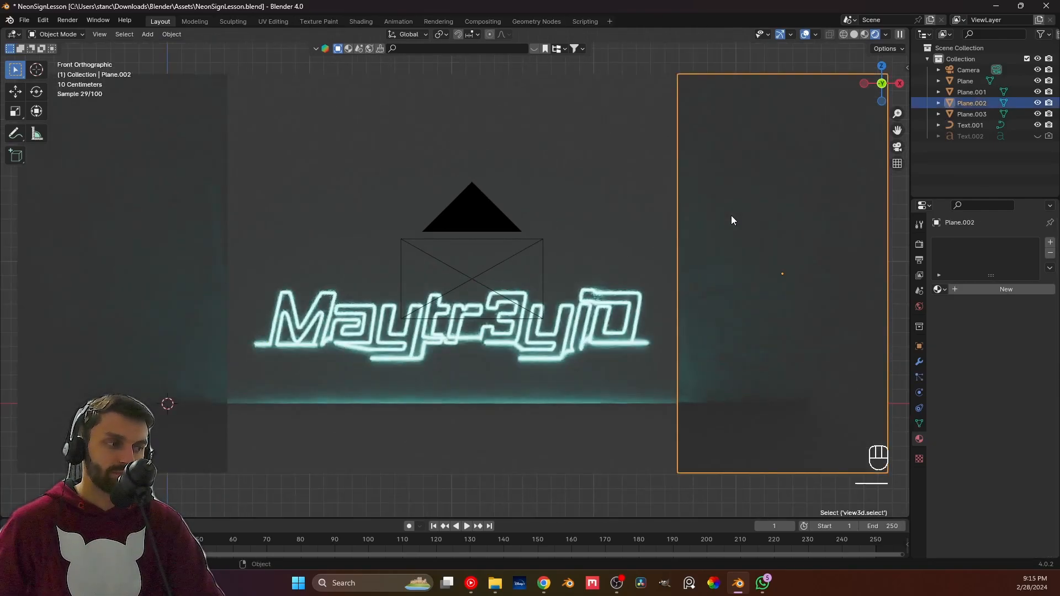
key("ctrl+s")
scroll(574, 290, "down", 2)
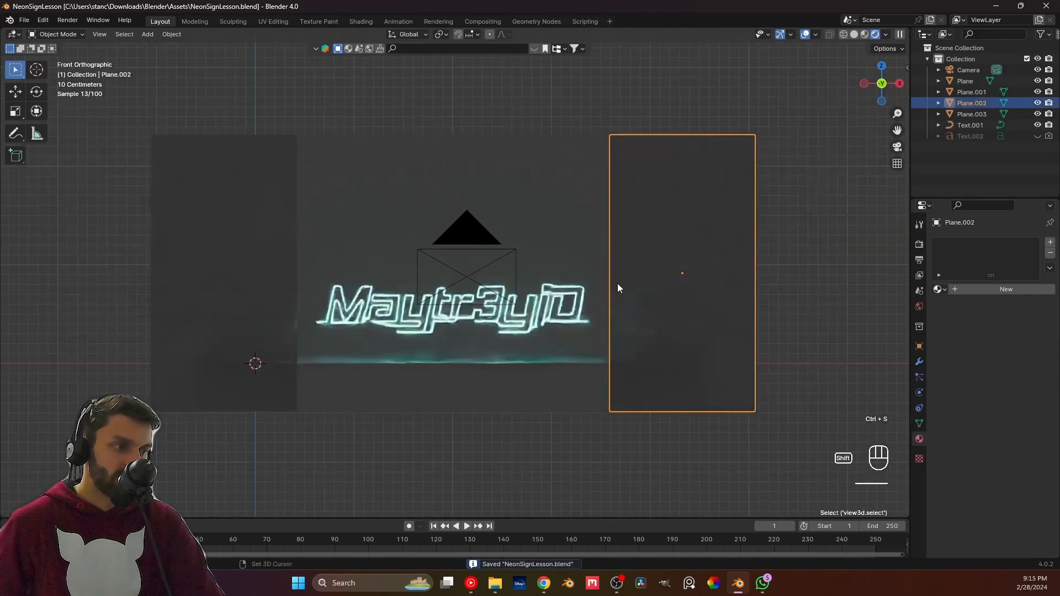
key("n")
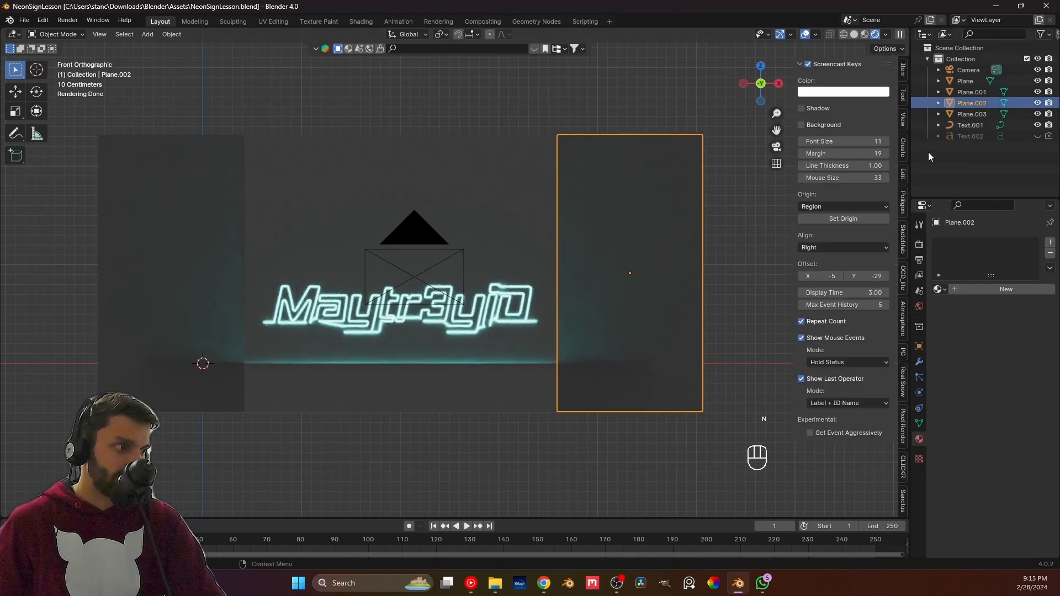
left_click(903, 204)
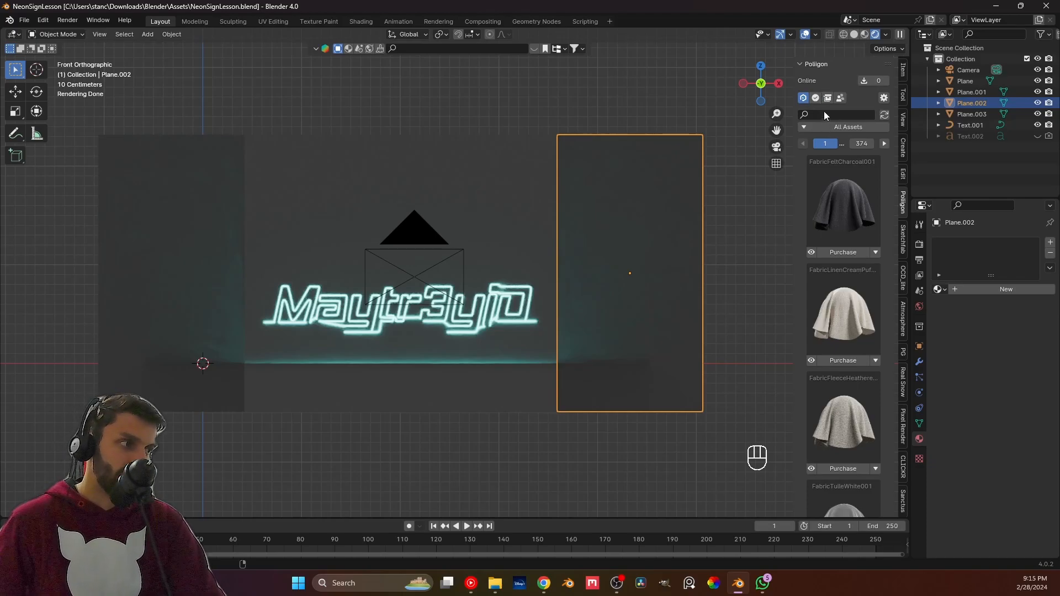
left_click(815, 98)
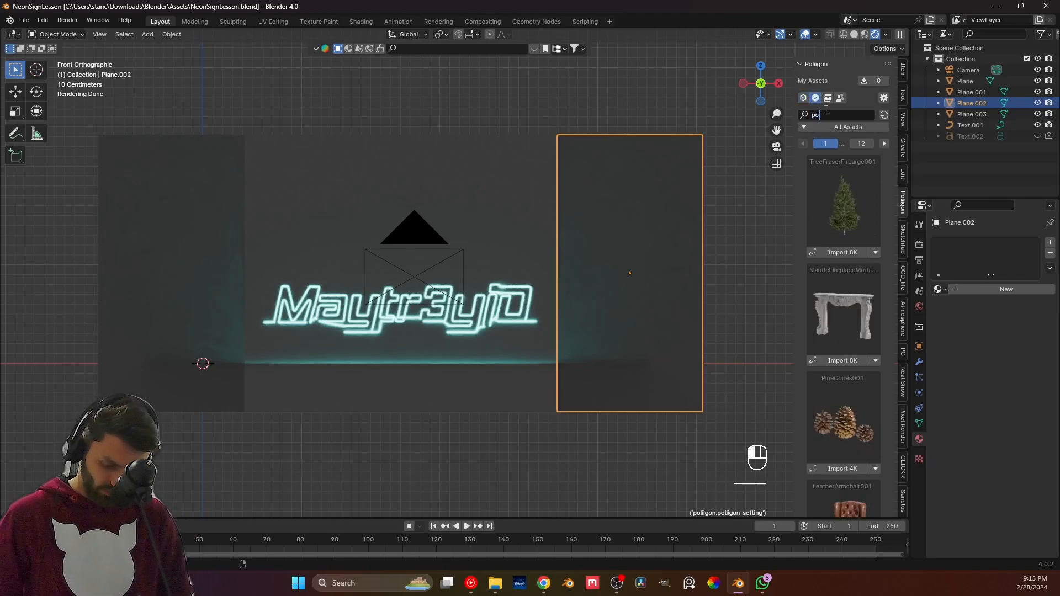
left_click(827, 110)
type("polii")
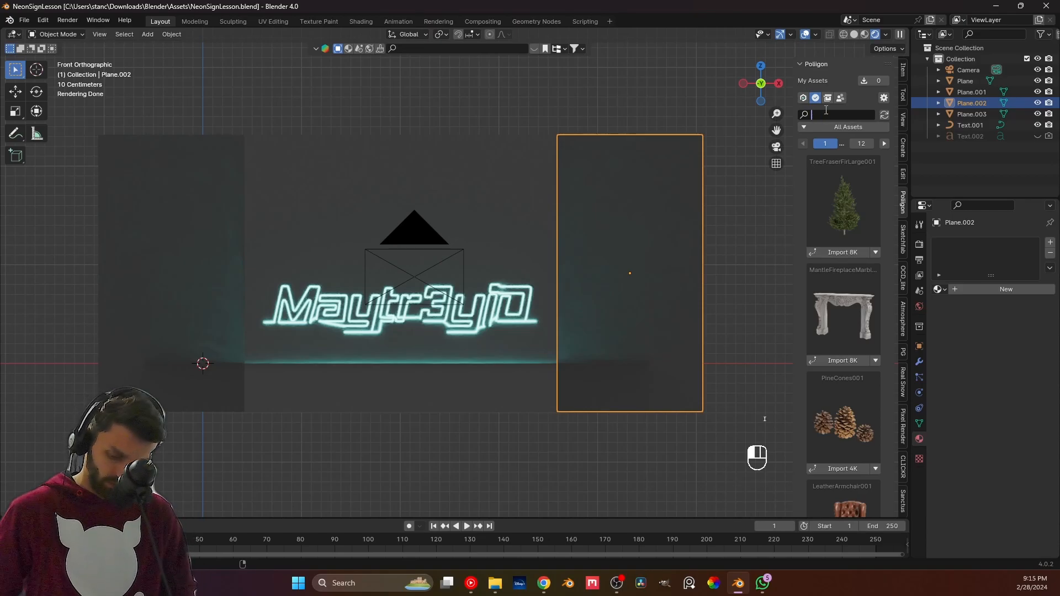
key("Return")
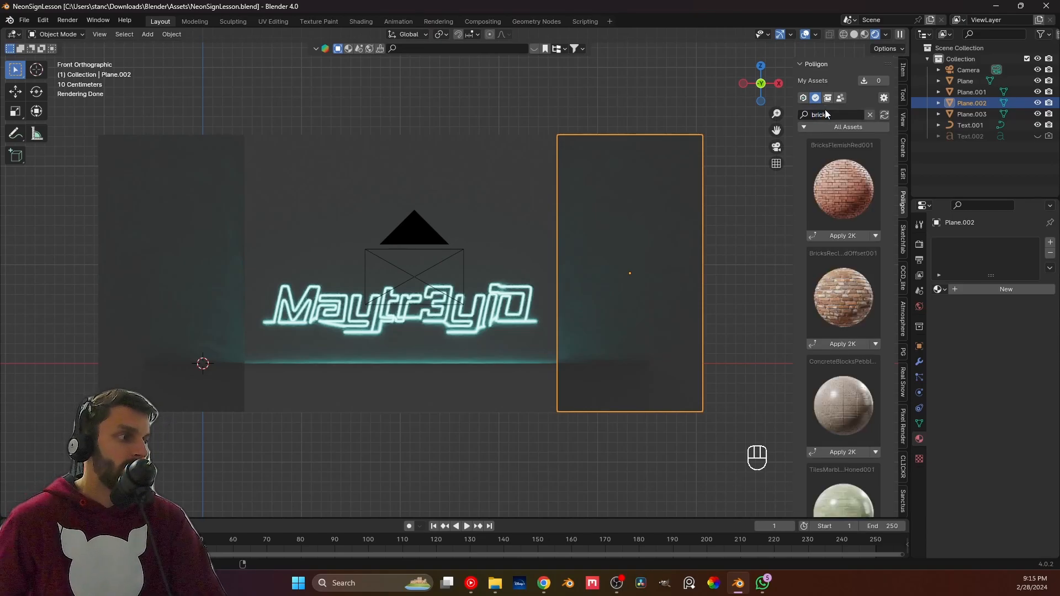
Apply the BricksReclaimedWhitewashedOffset001 2K material to the right and left wall planes.
left_click(840, 344)
left_click(670, 89)
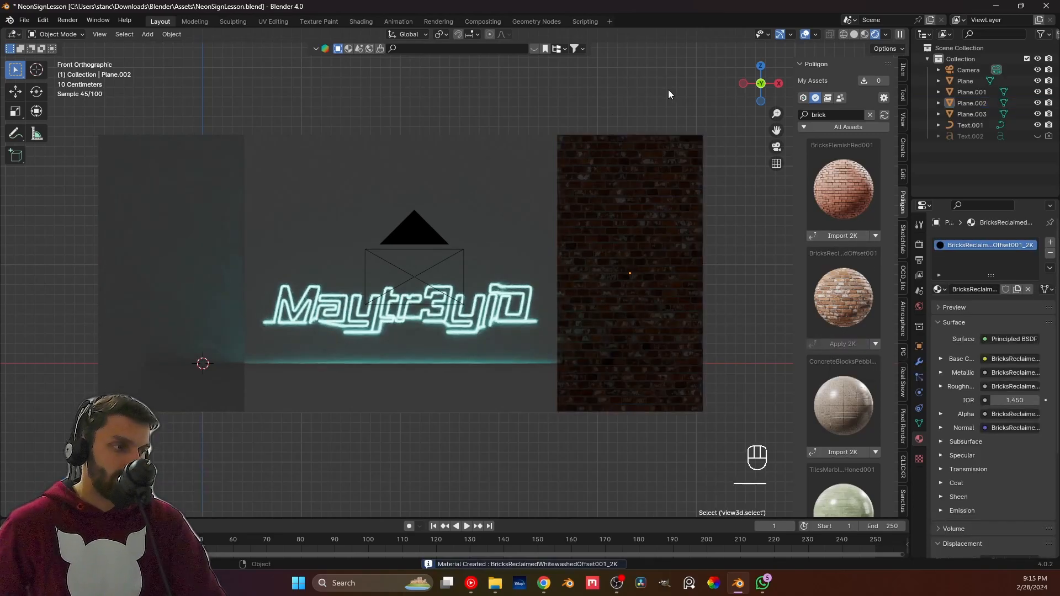
left_click(178, 227)
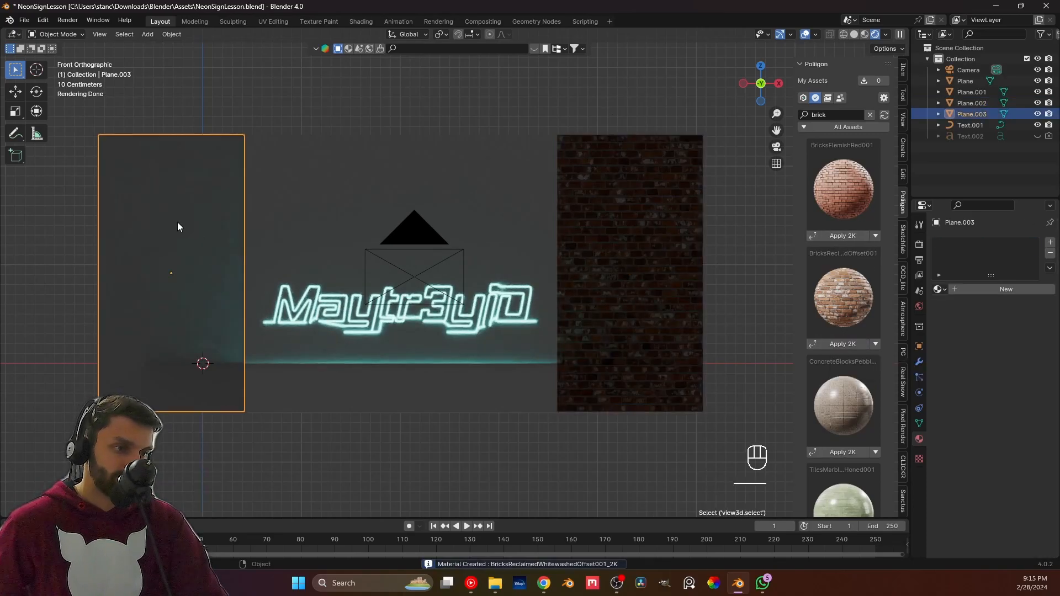
left_click(840, 345)
left_click(386, 411)
left_click(467, 468)
In camera view, move the middle glass plane up along Z by about 0.72 m.
left_click(450, 345)
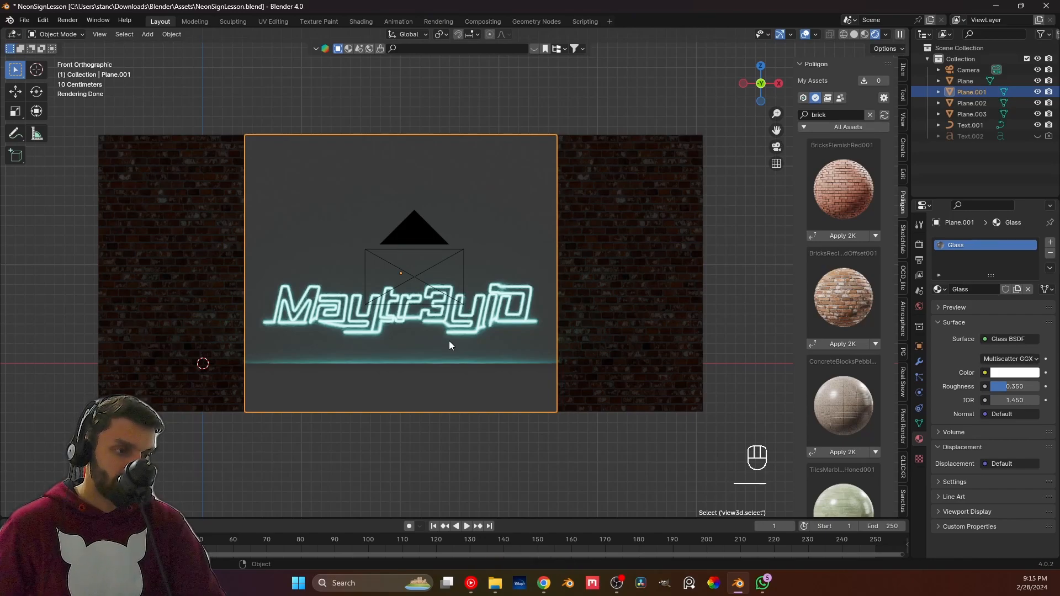
key("KP_0")
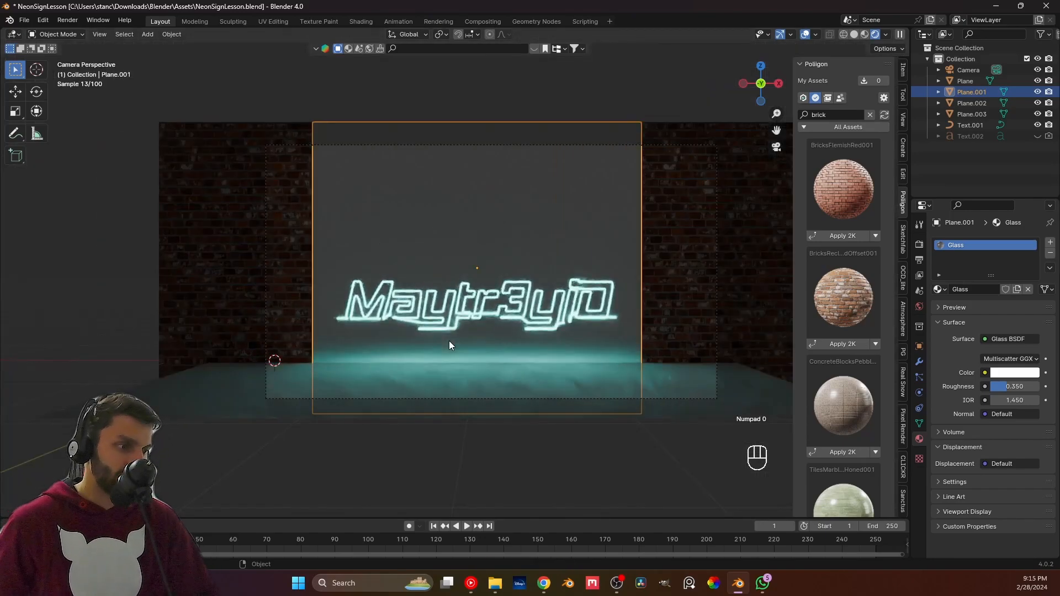
left_click(538, 471)
left_click(535, 355)
key("Tab")
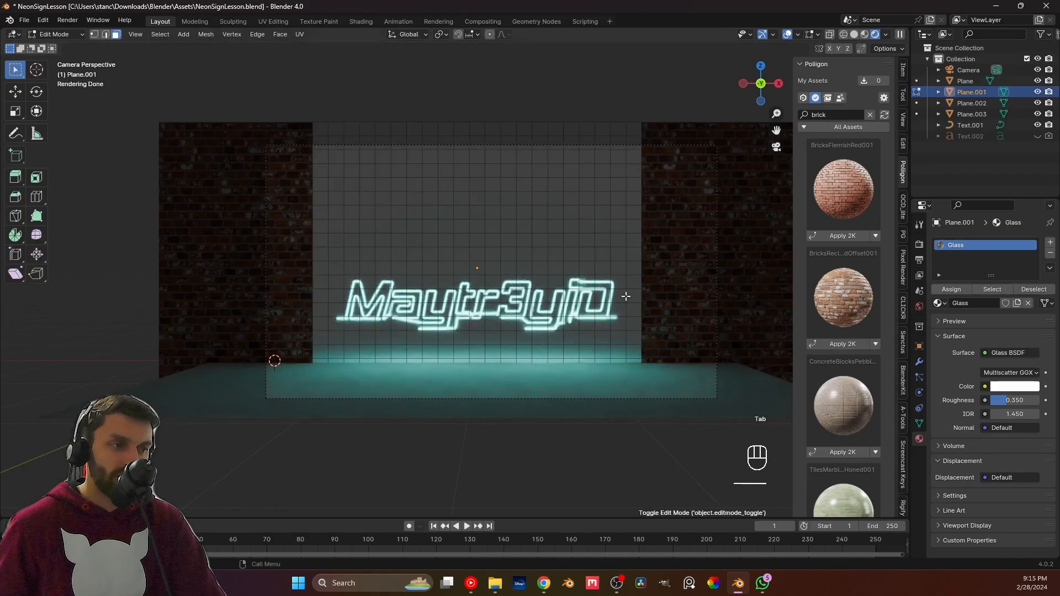
key("Tab")
key("g")
key("z")
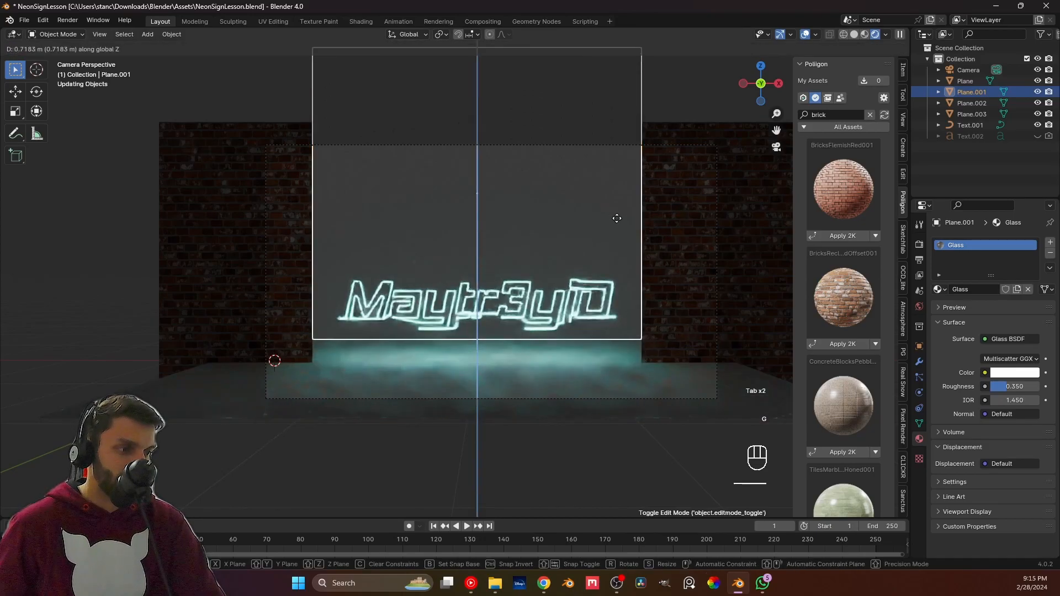
left_click(617, 218)
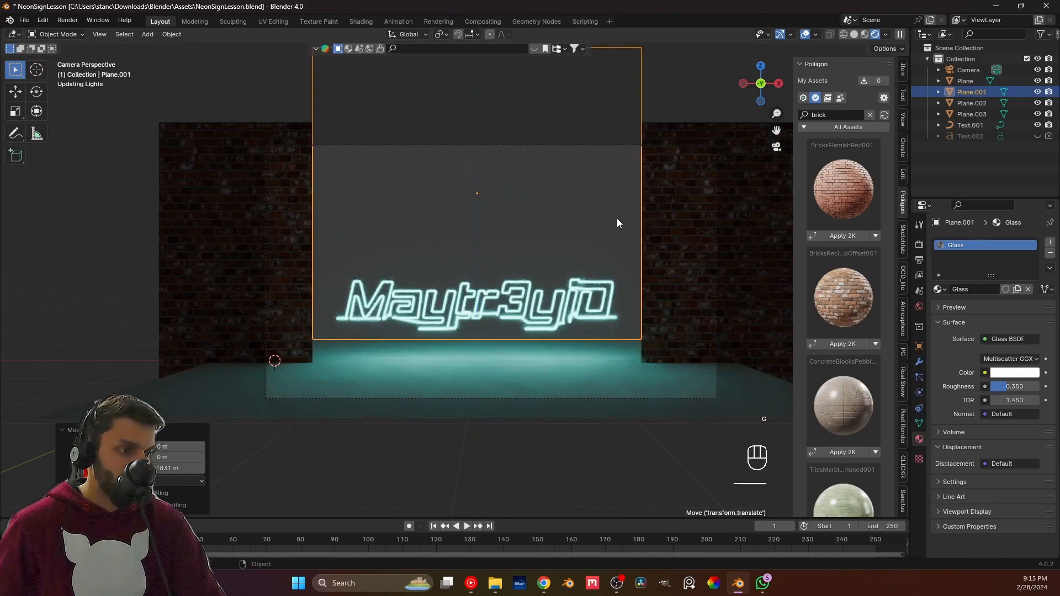
Duplicate the right brick wall, moving the copy down along Z and along X to sit under the sign between the walls.
left_click(652, 336)
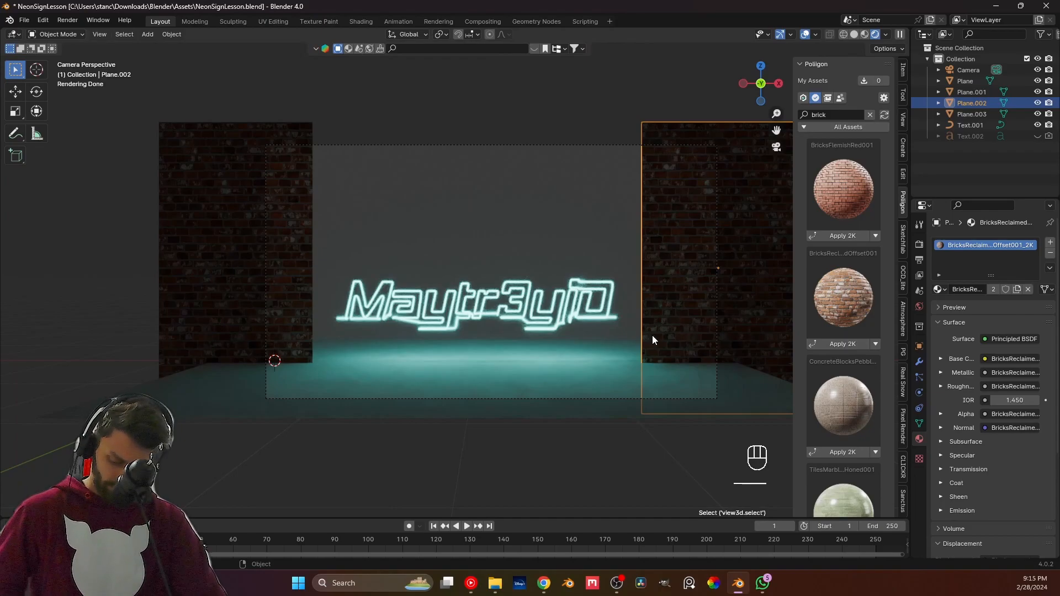
key("shift+d")
key("x")
key("z")
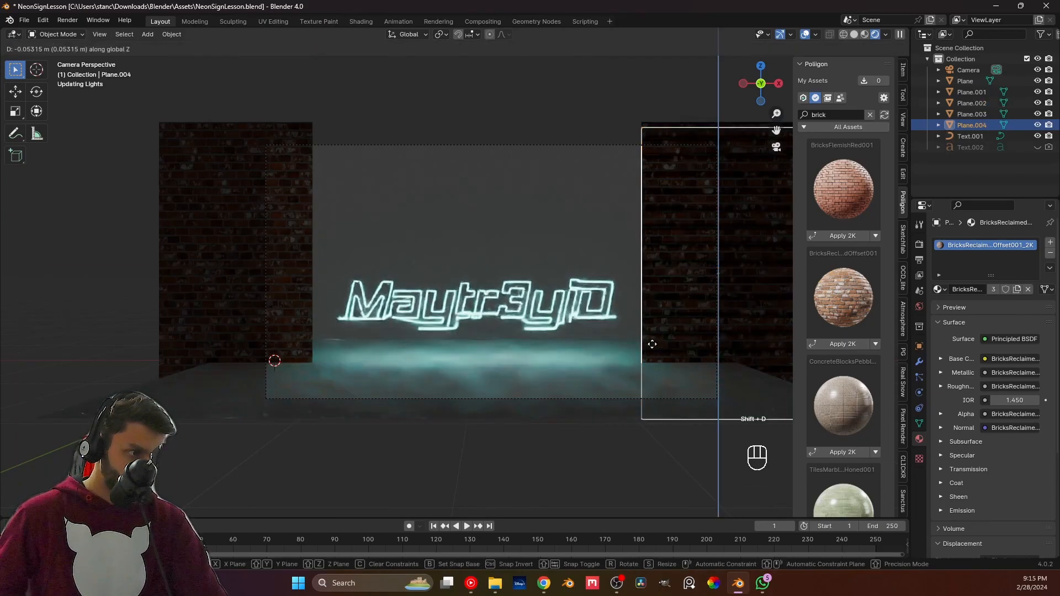
left_click(658, 47)
key("g")
key("x")
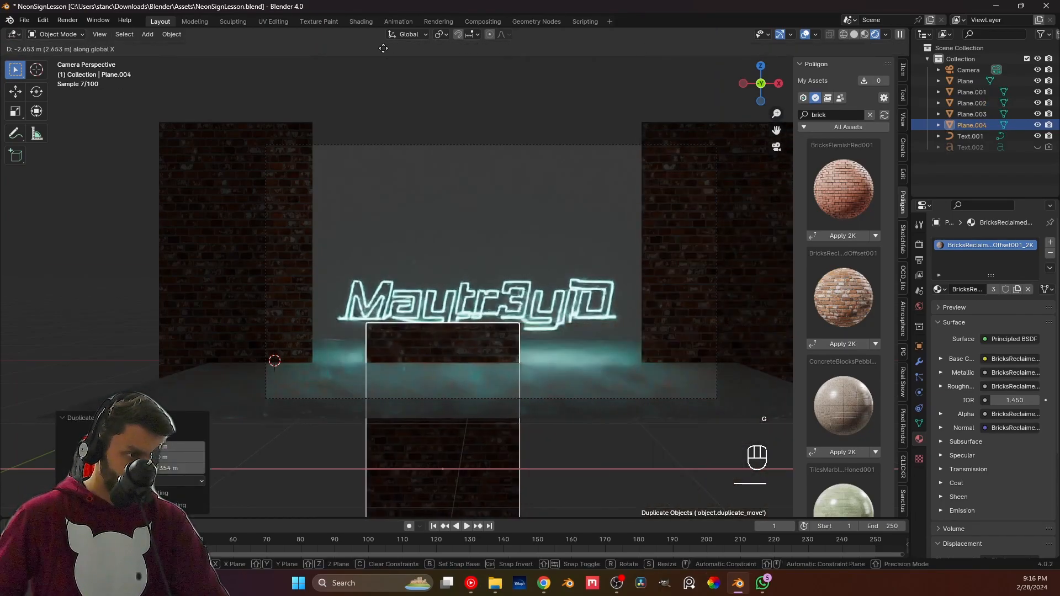
left_click(396, 52)
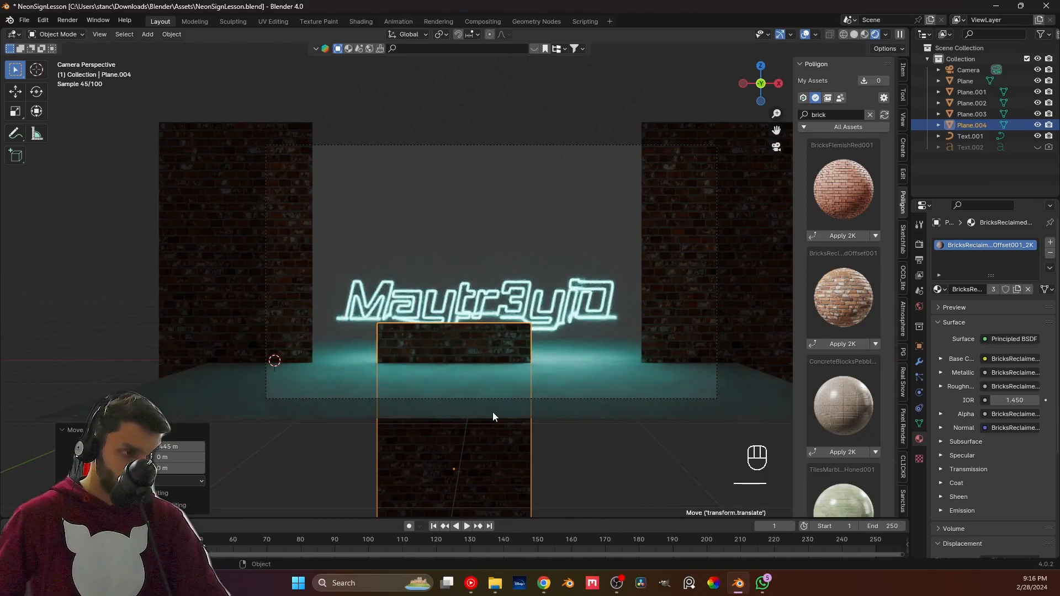
In front view, widen the copied brick wall to fill the gap between the side walls, reduce its height, and place it just below the sign.
key("KP_1")
scroll(387, 344, "up", 2)
key("s")
key("x")
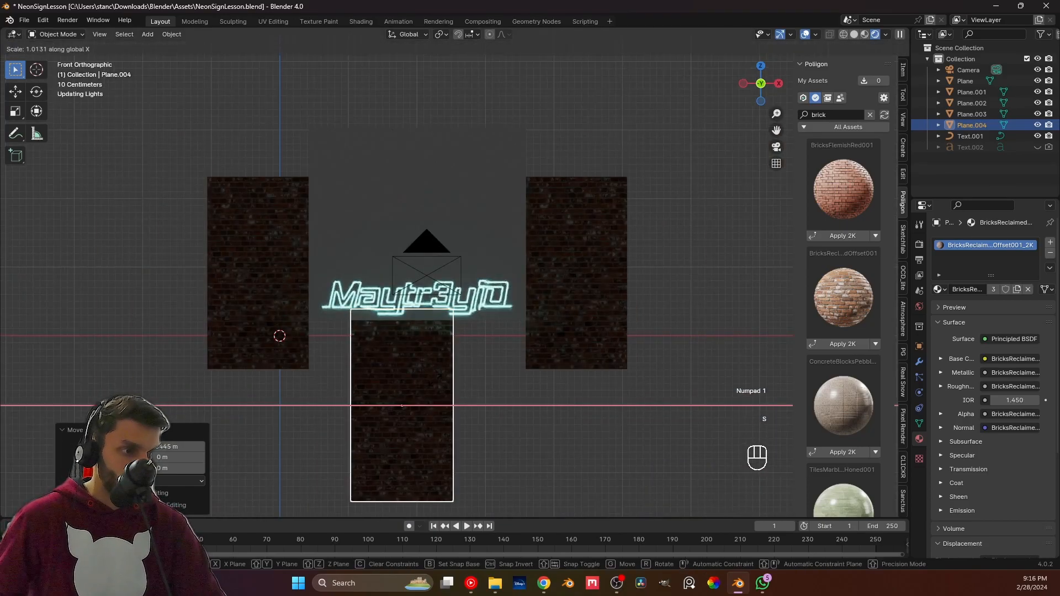
left_click(498, 411)
key("g")
key("x")
left_click(505, 410)
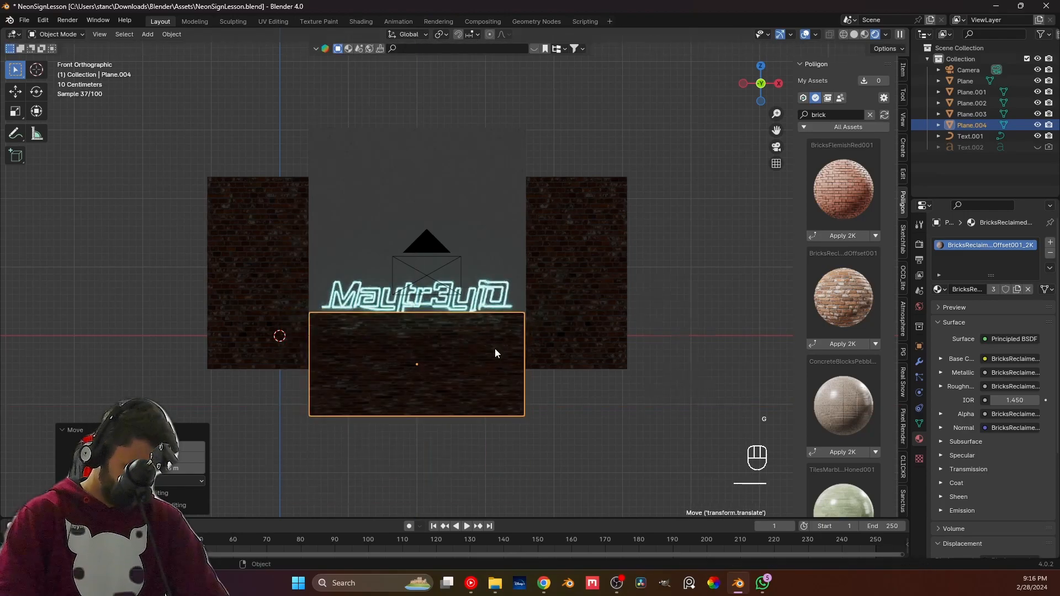
Return to camera view and delete the horizontal floor plane.
key("KP_0")
scroll(489, 387, "up", 2)
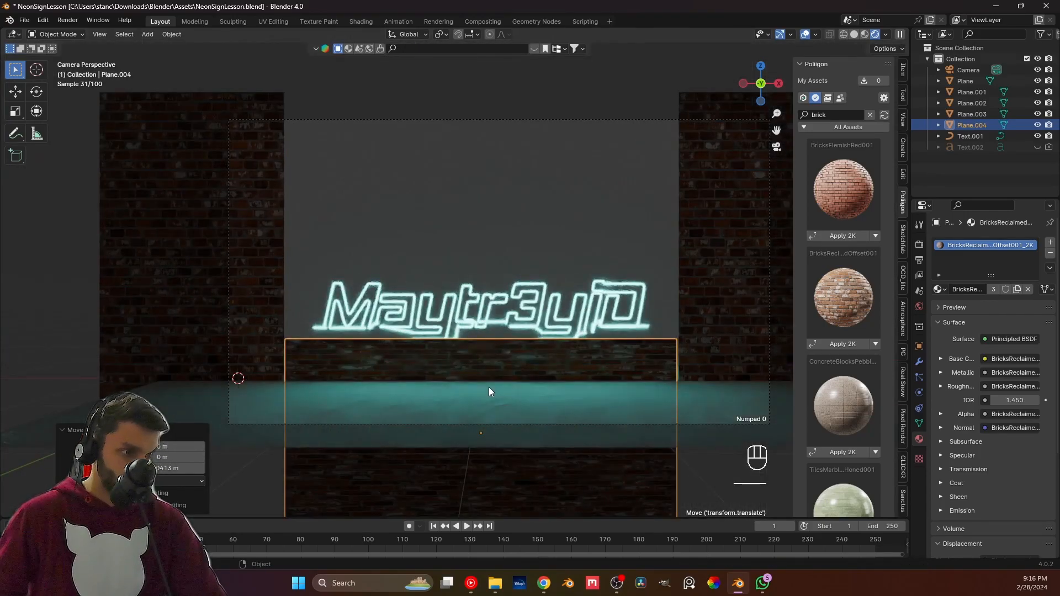
scroll(489, 387, "down", 3)
left_click(505, 396)
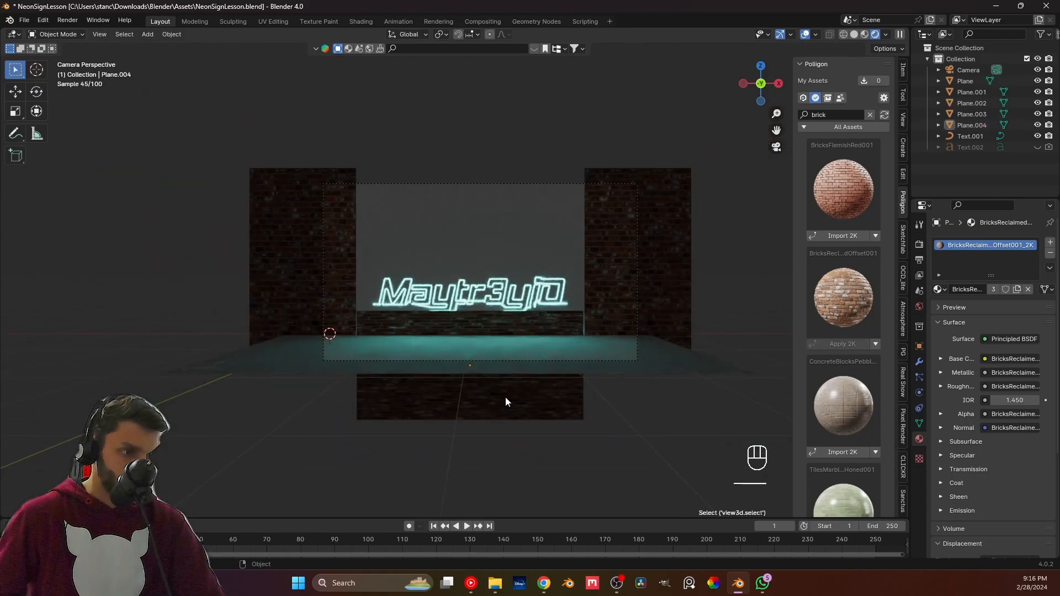
left_click(459, 340)
key("x")
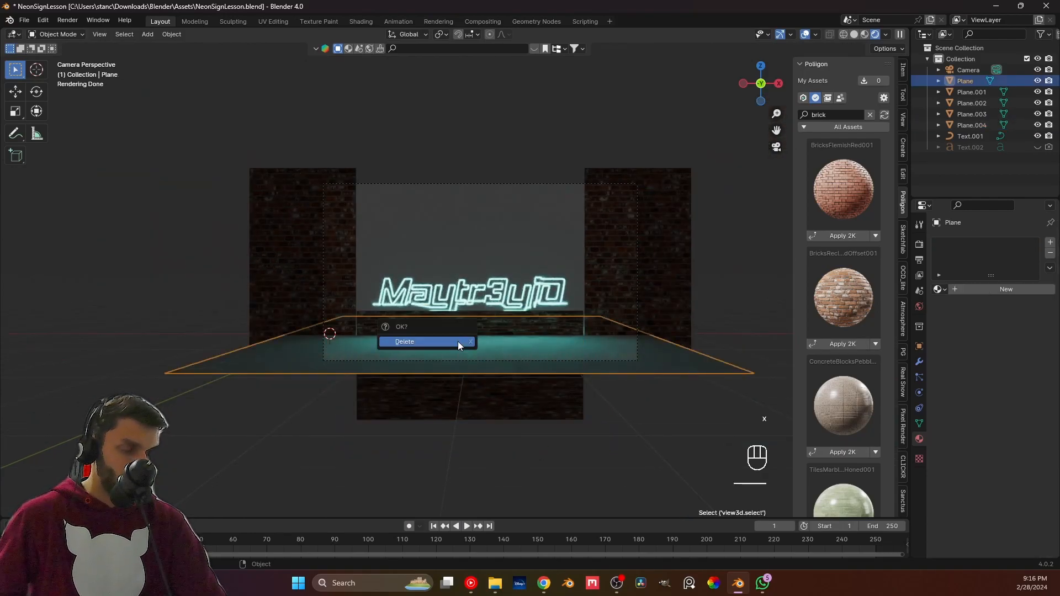
left_click(459, 341)
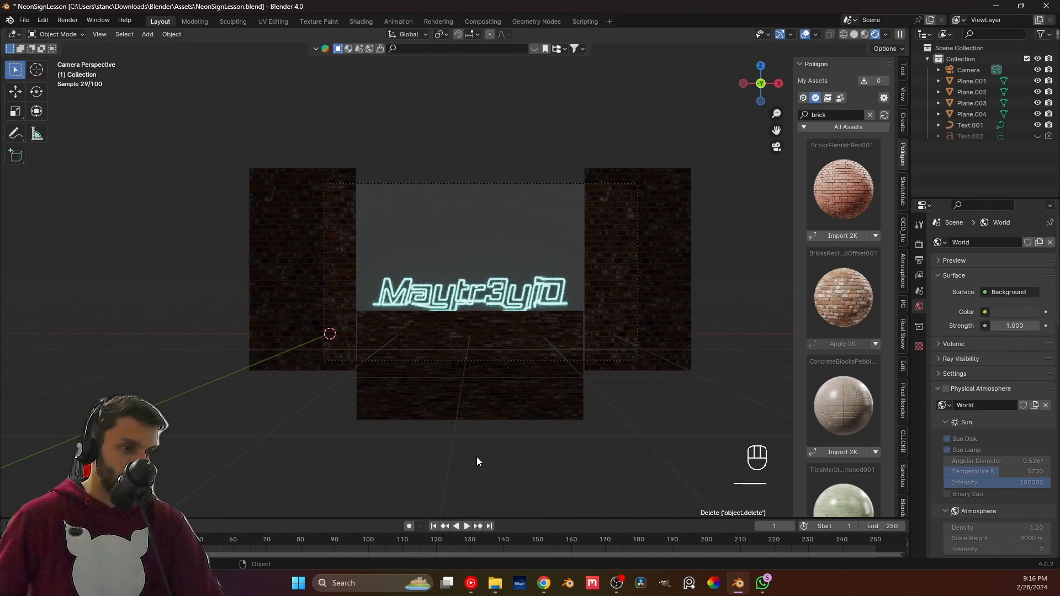
Reduce the height of the lower brick wall by scaling it along Z.
left_click(468, 384)
scroll(471, 396, "up", 1)
key("Tab")
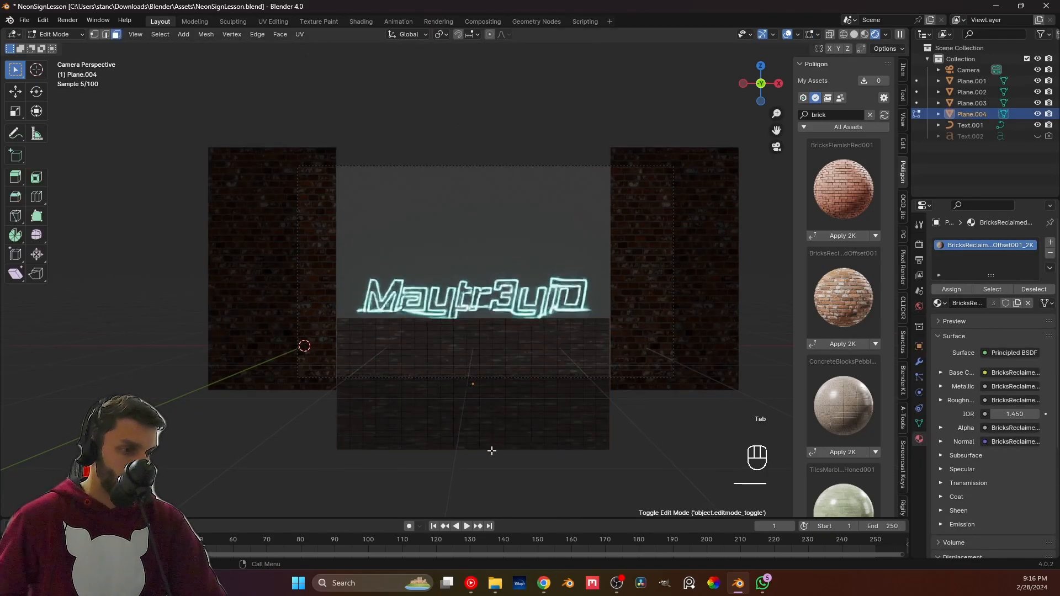
key("Tab")
key("s")
key("z")
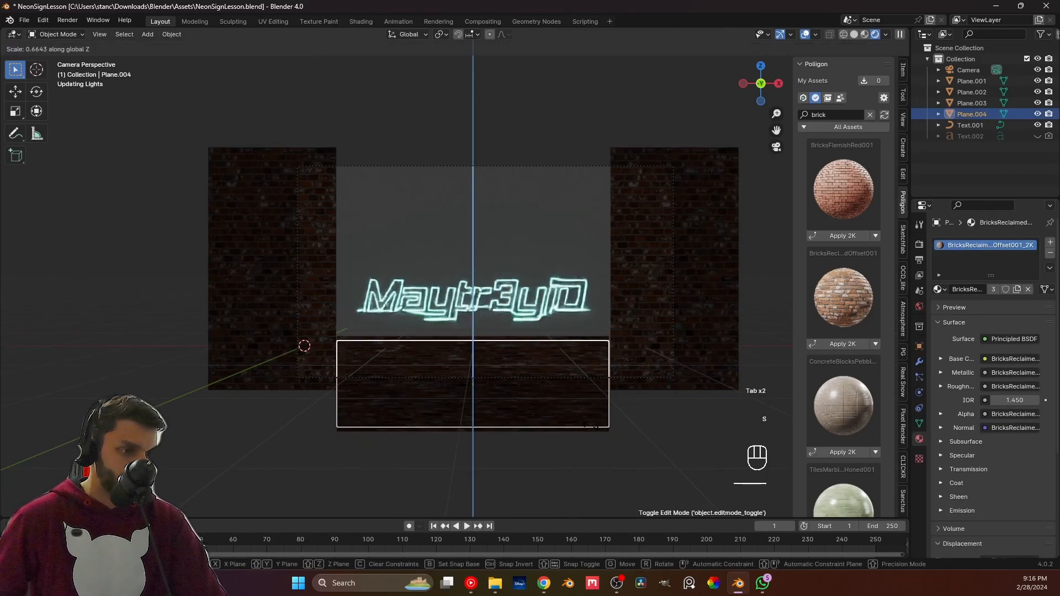
left_click(590, 417)
Move the lower brick wall along Z until its lower edge lines up with the side walls, and apply its transform.
key("g")
key("z")
left_click(550, 393)
key("g")
key("z")
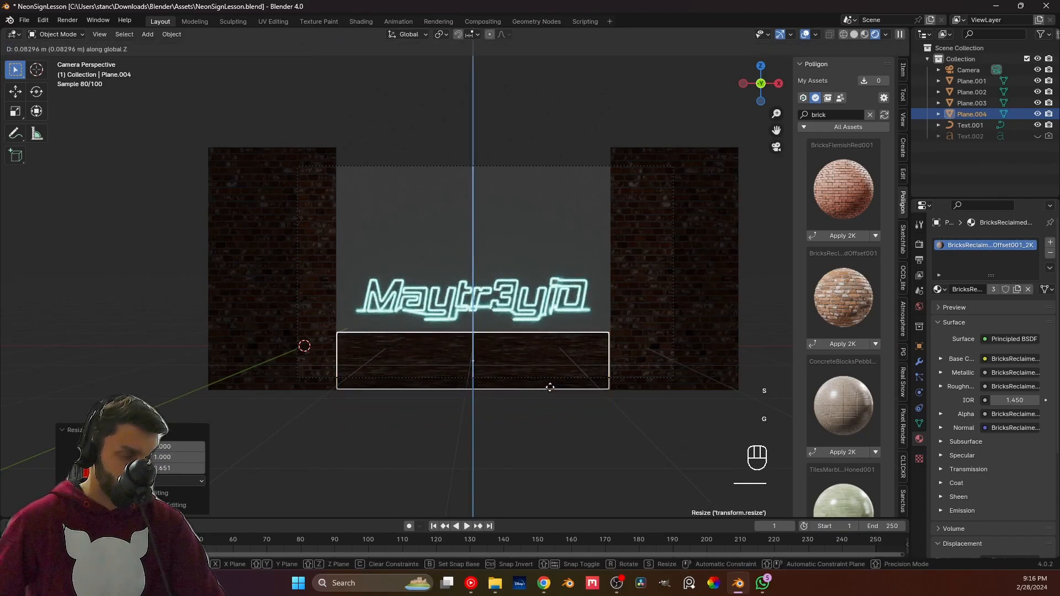
left_click(550, 387)
key("ctrl+a")
left_click(550, 390)
left_click(447, 459)
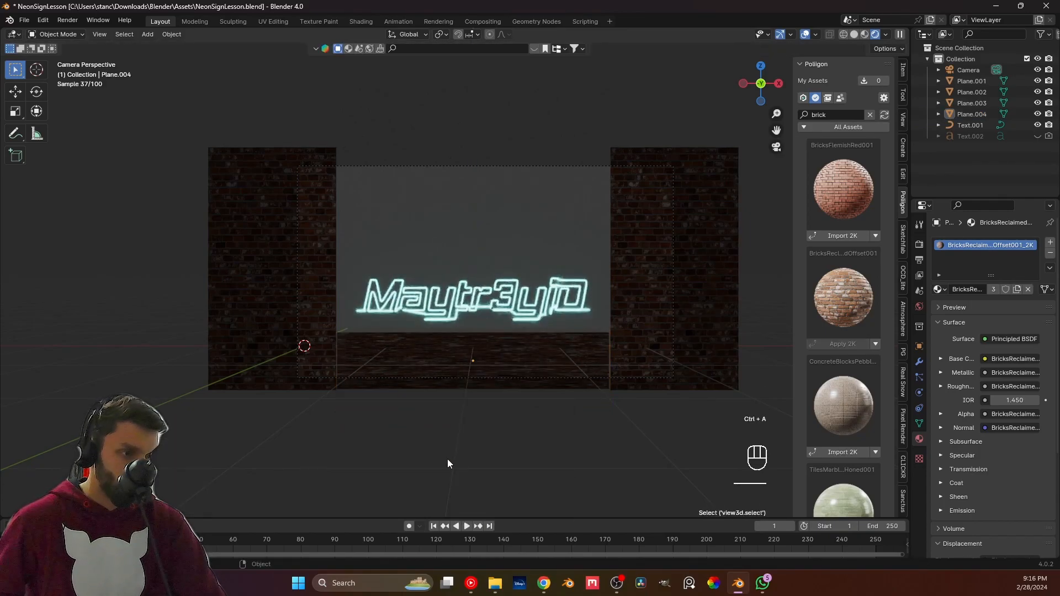
Save the file, and open the Shading workspace with the lower brick wall selected.
scroll(448, 463, "up", 2)
scroll(447, 464, "down", 4)
left_click(316, 247)
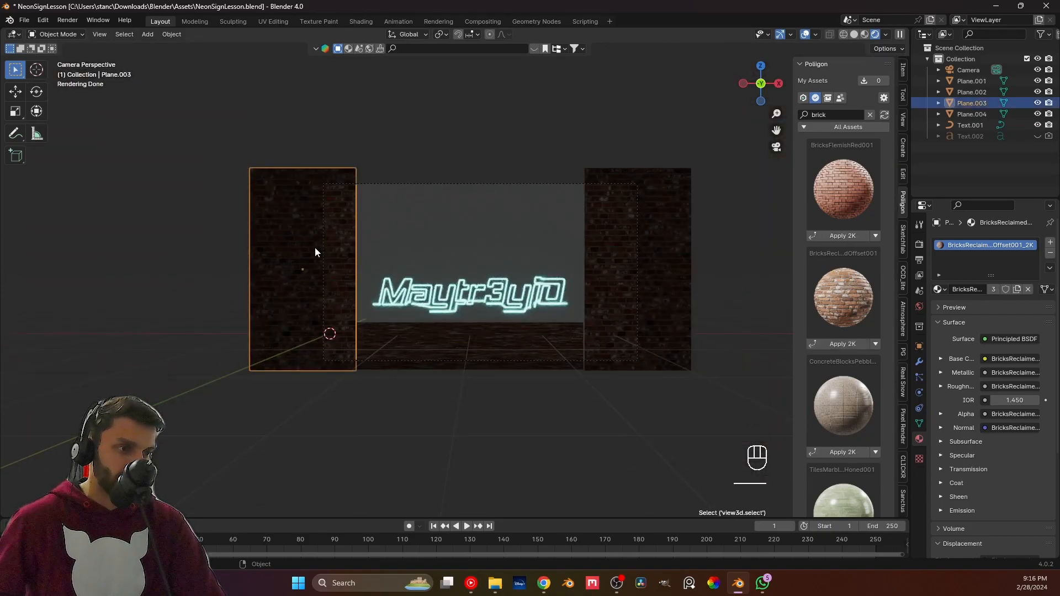
scroll(428, 407, "up", 1)
key("ctrl+s")
left_click(432, 356)
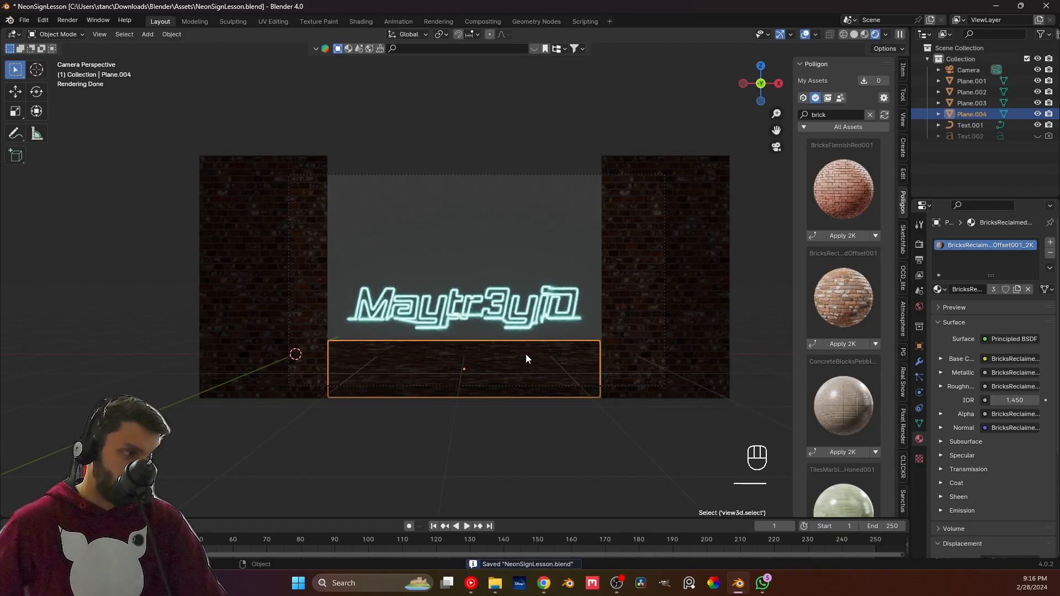
left_click(361, 21)
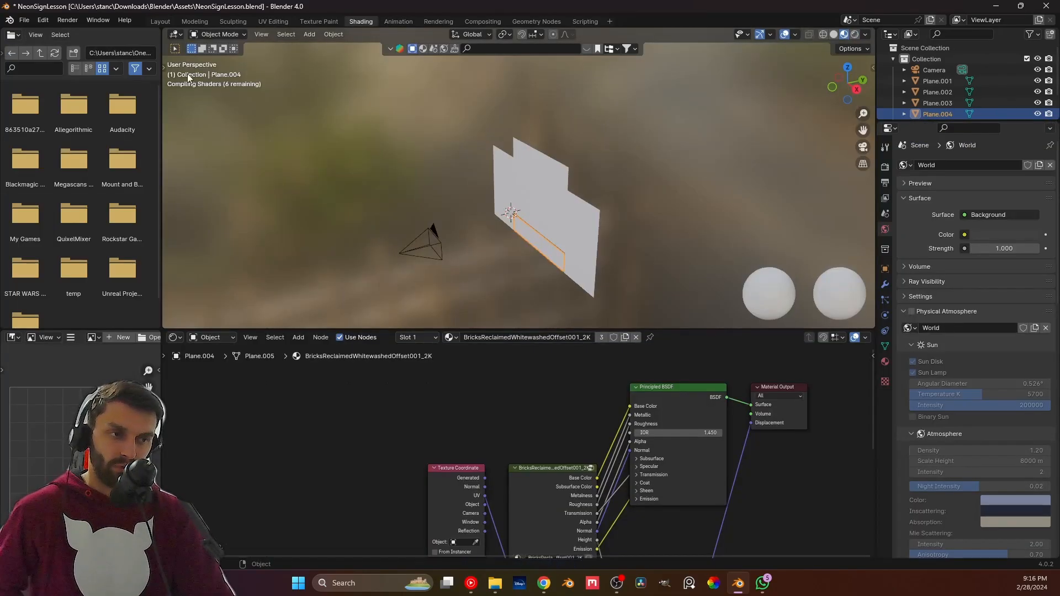
Close the file browser and image editor areas, and get a closer front-facing view of the lower brick wall.
left_click_drag(145, 30, 143, 31)
left_click_drag(162, 339, 124, 334)
middle_click_drag(291, 237, 411, 206)
scroll(411, 206, "up", 5)
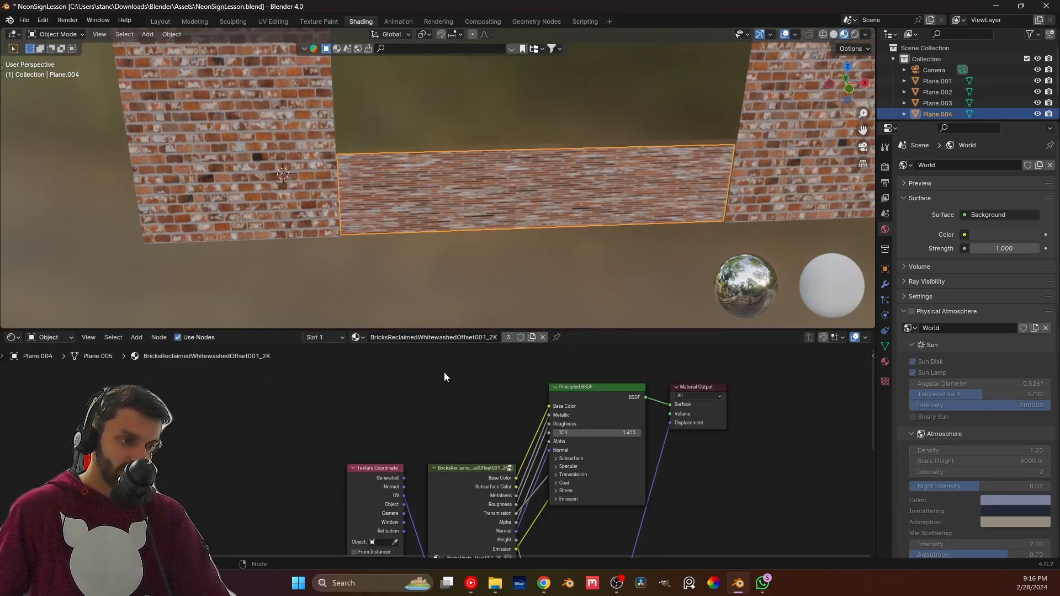
Make a single-user copy of the brick material on the lower wall.
scroll(448, 446, "down", 2)
middle_click_drag(448, 446, 396, 379)
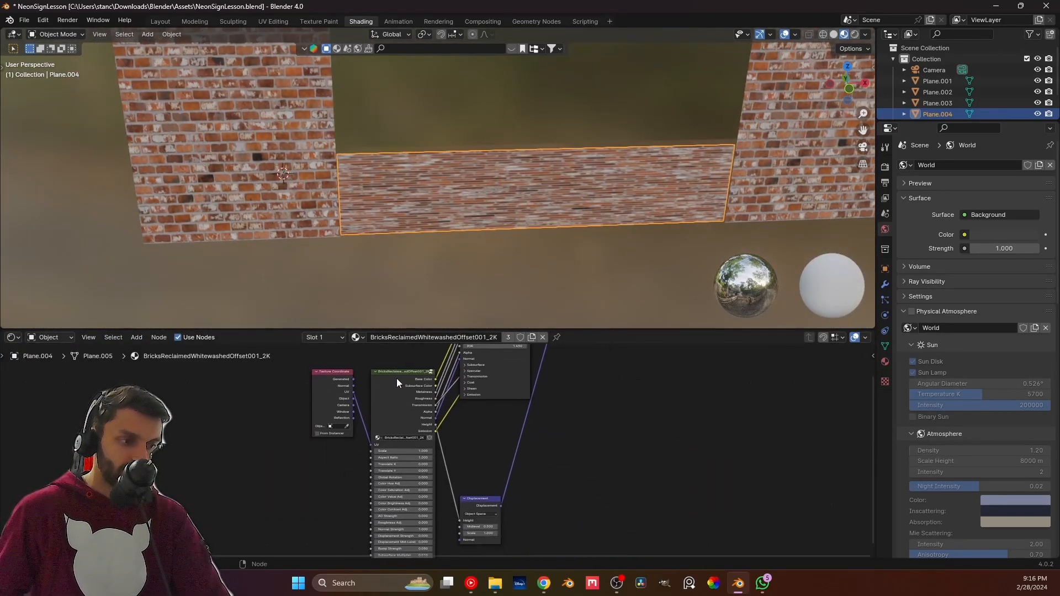
left_click(510, 337)
Try a texture Scale of 0.790 on the lower wall's brick material.
scroll(420, 452, "up", 3)
left_click_drag(384, 453, 450, 477)
key("ctrl+z")
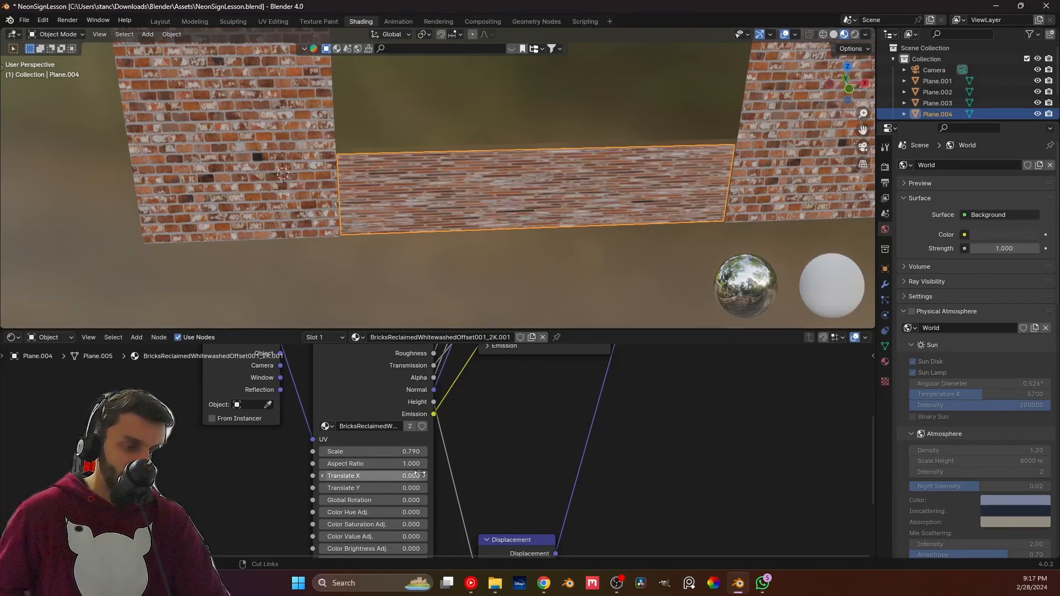
Set the lower wall's brick texture Aspect Ratio to 0.300 and its Scale to 1.
scroll(394, 471, "down", 5)
middle_click_drag(389, 469, 412, 436)
scroll(408, 449, "up", 6)
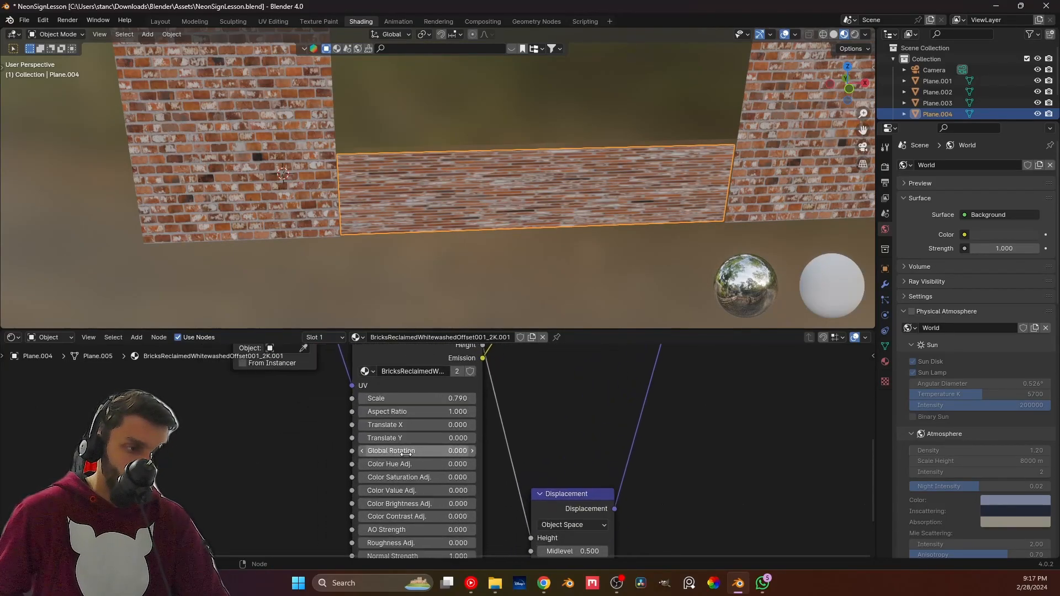
scroll(402, 432, "up", 2)
mouse_move(403, 407)
left_mouse_down()
mouse_move(359, 406)
mouse_move(416, 406)
left_mouse_up()
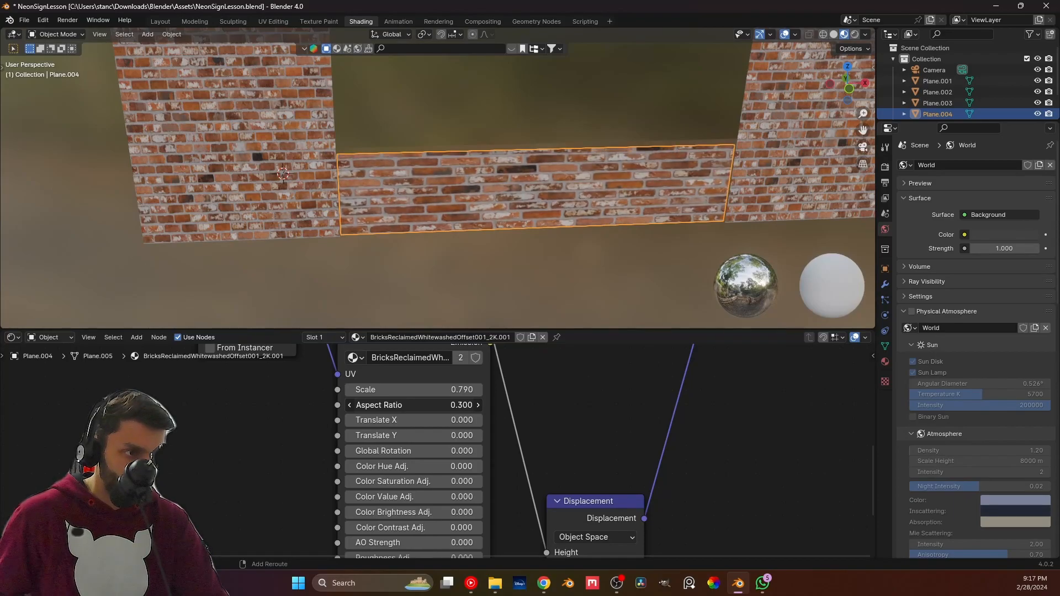
left_click(390, 390)
type("1")
key("Return")
Refine the lower wall's brick Aspect Ratio to 0.240, matching its courses to the side wall in front orthographic view.
left_click_drag(413, 406, 408, 405)
key("KP_5")
key("KP_1")
scroll(364, 245, "up", 4)
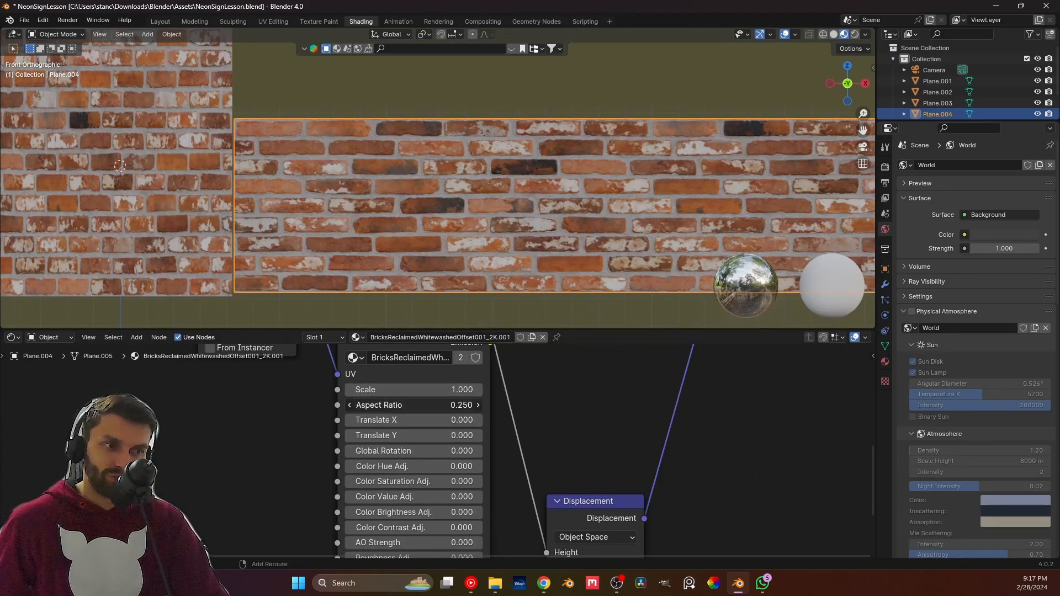
left_click_drag(413, 405, 425, 408)
left_click(282, 315)
scroll(286, 304, "down", 1)
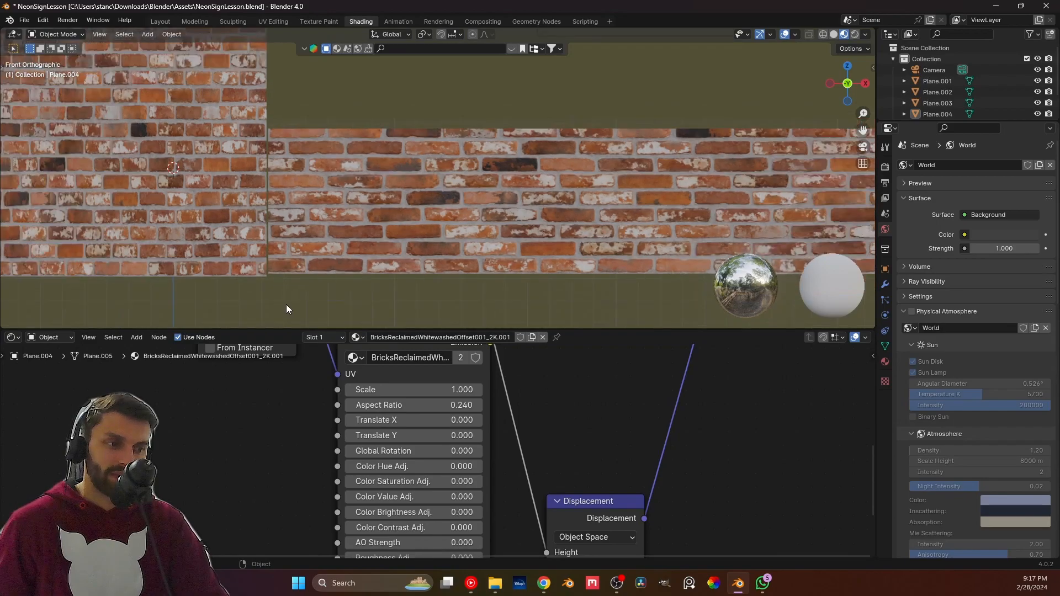
Widen the lower brick wall slightly along X towards the side walls and apply its transform.
left_click(464, 253)
key("s")
key("x")
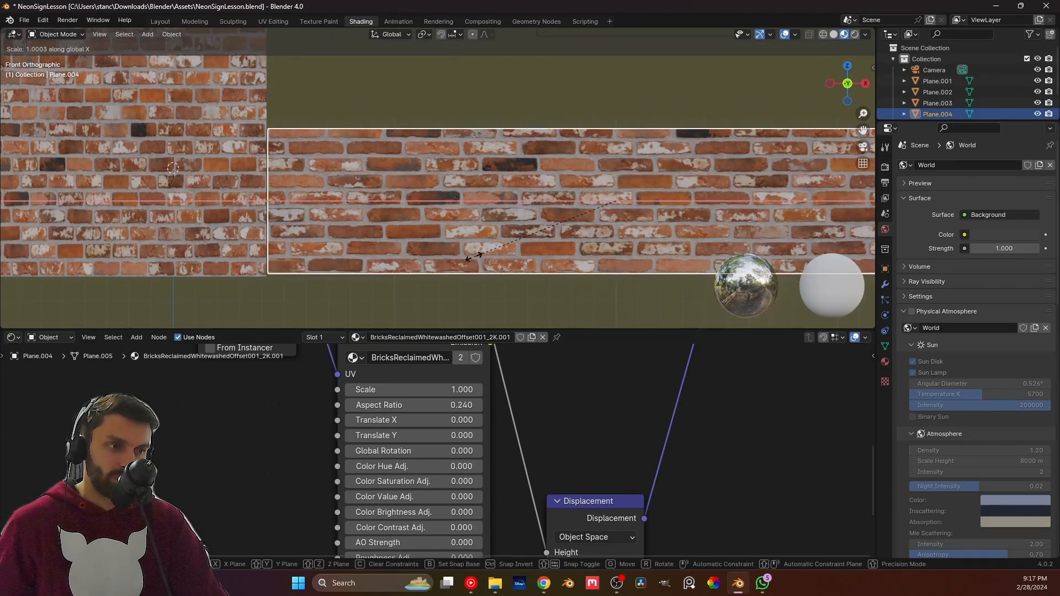
left_click(468, 257)
left_click(427, 289)
middle_click_drag(384, 282, 443, 208)
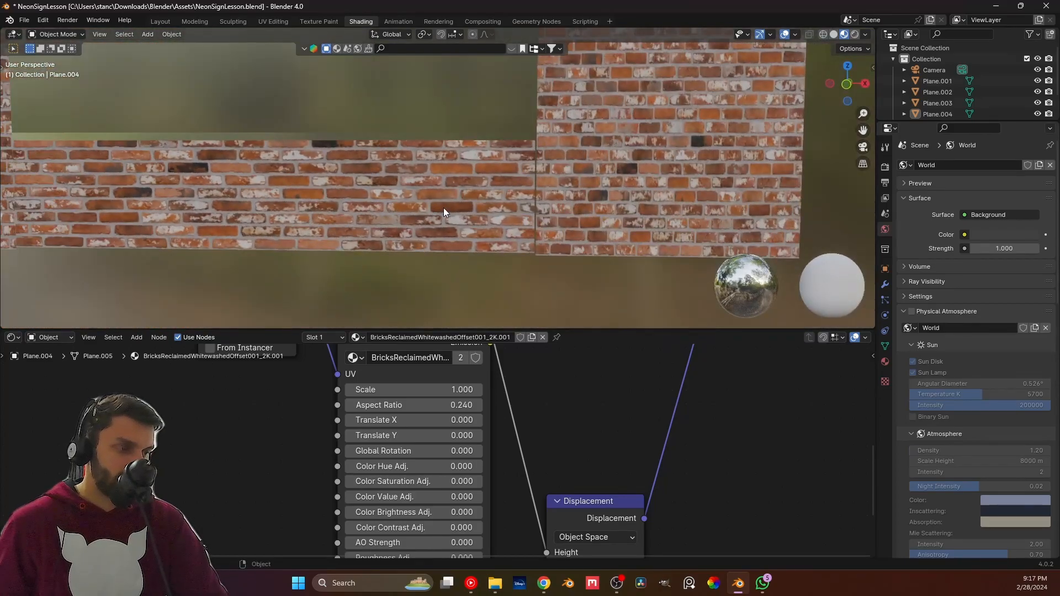
left_click(444, 207)
key("ctrl+a")
left_click(427, 207)
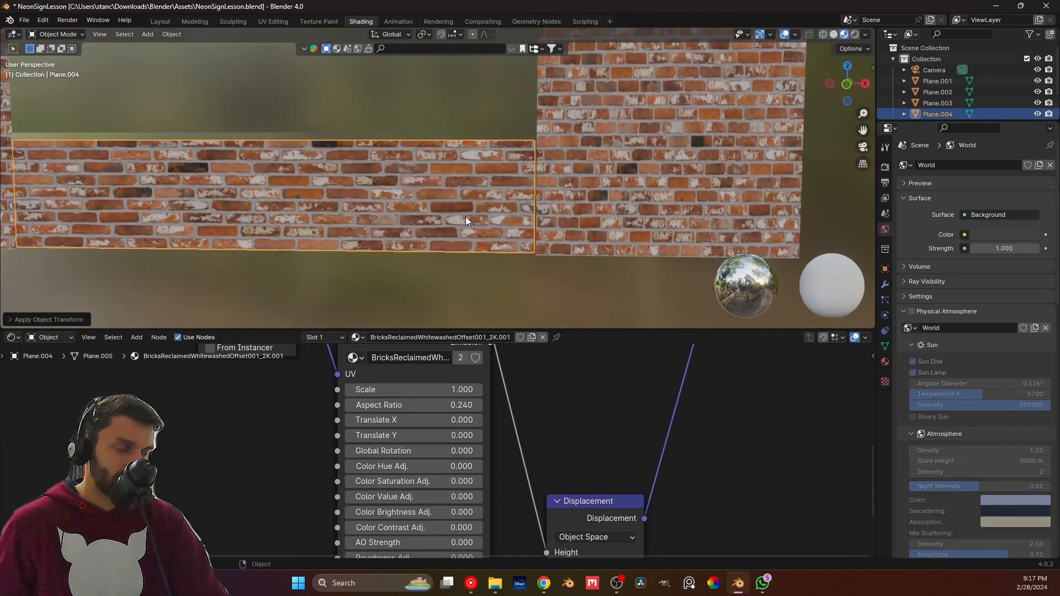
Scale the lower wall along X by about 1.006 to close the gaps at the side walls, and save the file.
key("s")
key("x")
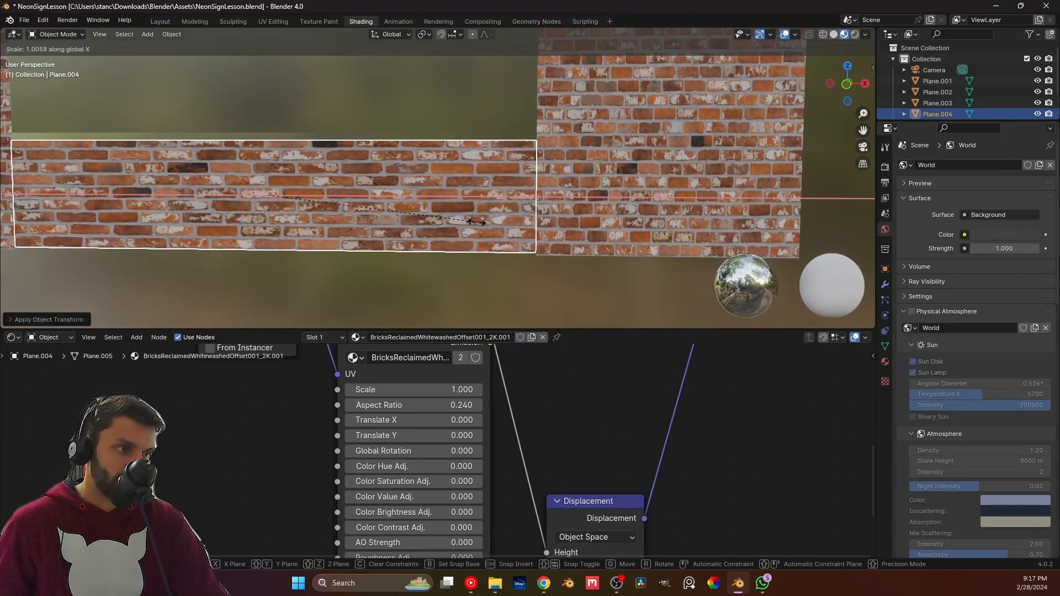
left_click(467, 220)
left_click(425, 273)
middle_click_drag(425, 273, 495, 226)
middle_click_drag(416, 265, 445, 225)
key("ctrl+s")
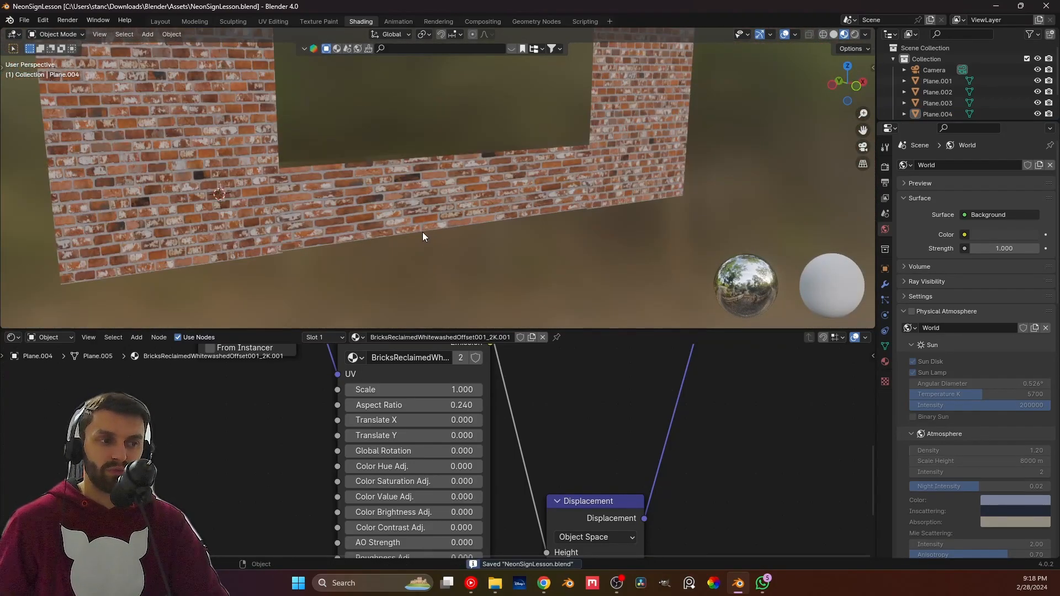
Check the surface displacement method in the lower wall's material settings, and save the file.
left_click(885, 362)
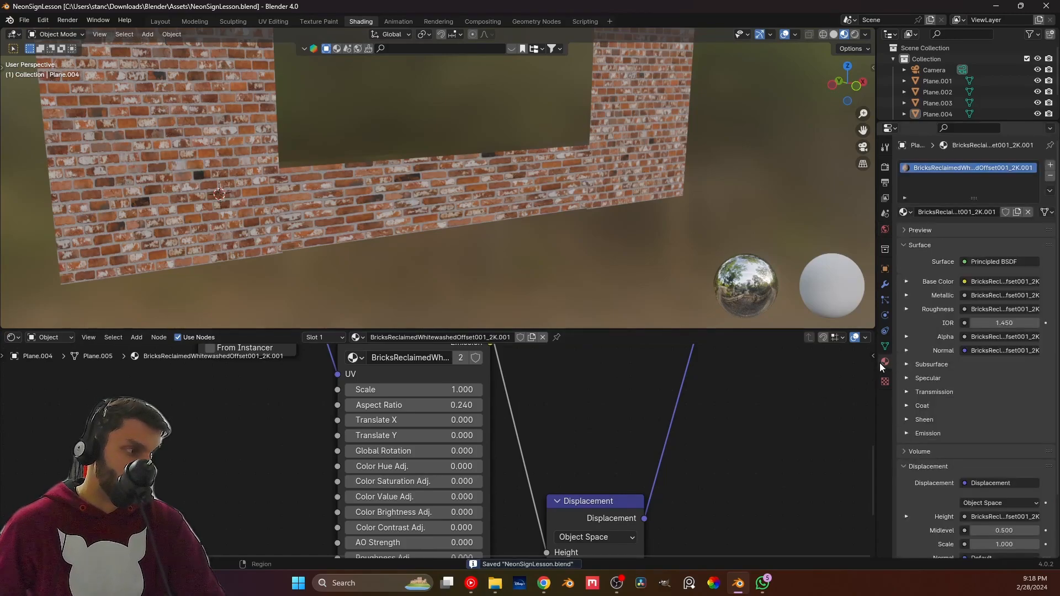
scroll(918, 436, "down", 3)
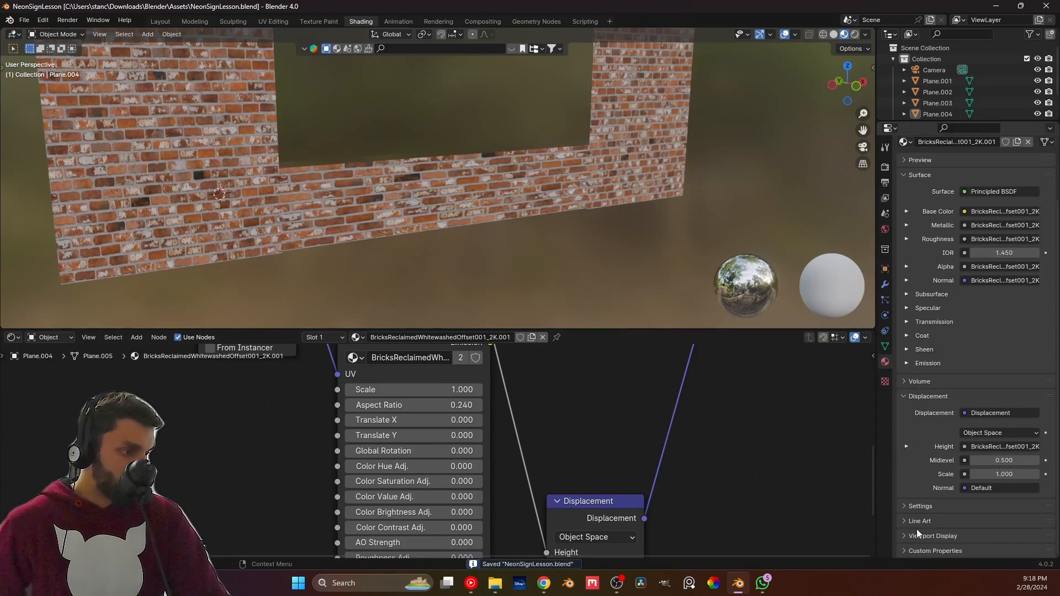
left_click(907, 504)
scroll(939, 497, "down", 5)
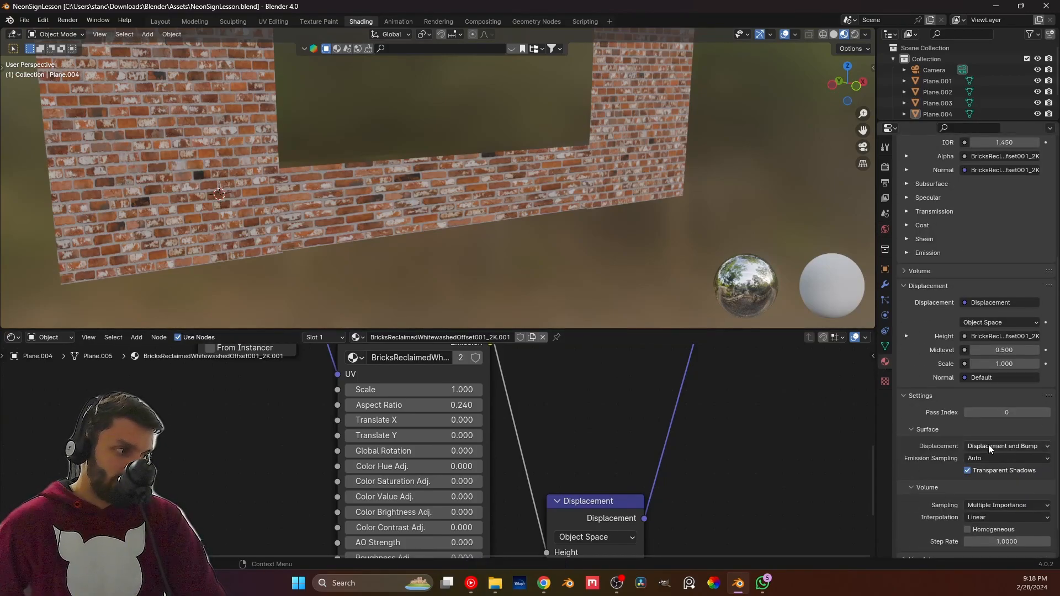
key("ctrl+s")
Switch the viewport to rendered shading and get a close oblique view of the brick walls.
scroll(480, 236, "up", 3)
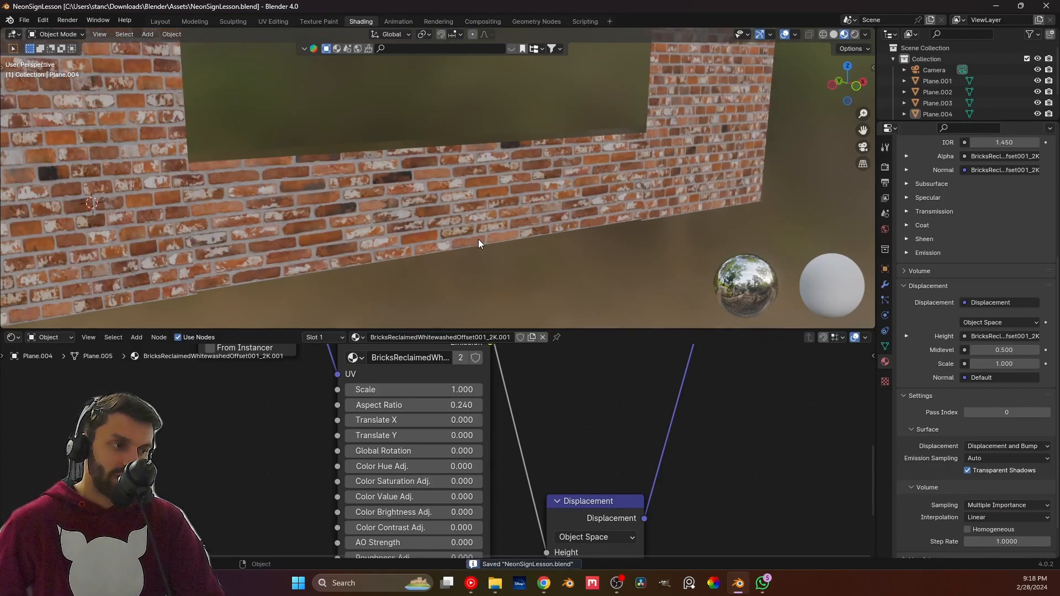
scroll(478, 239, "down", 6)
left_click(856, 34)
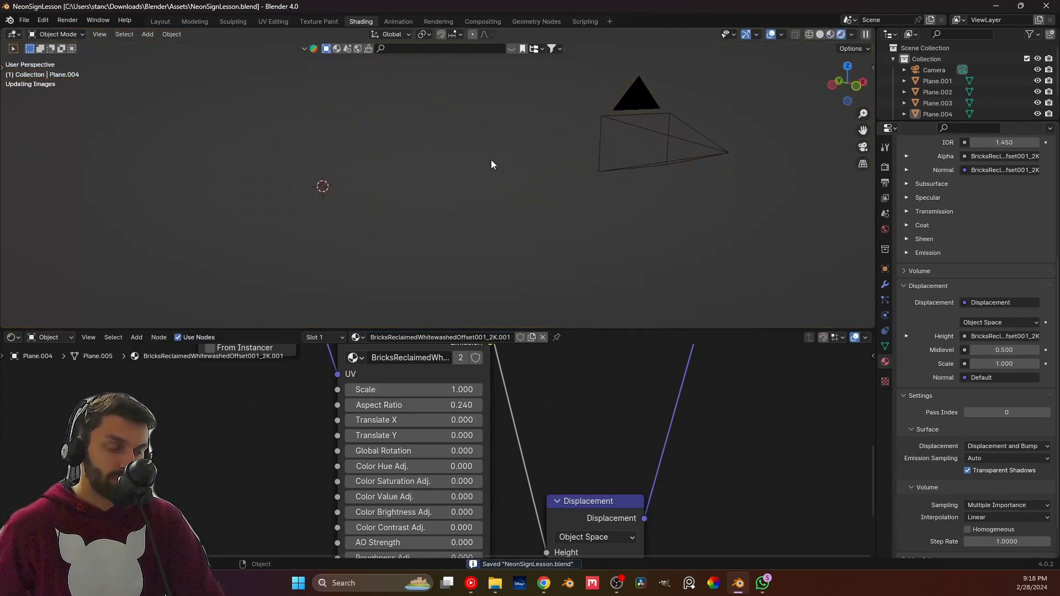
scroll(396, 220, "up", 4)
middle_click_drag(393, 221, 450, 153, "shift")
scroll(465, 206, "up", 3)
scroll(490, 426, "down", 1)
Set the Displacement Strength of the lower wall's brick material to 1.
middle_click_drag(490, 436, 407, 352)
scroll(381, 399, "up", 2)
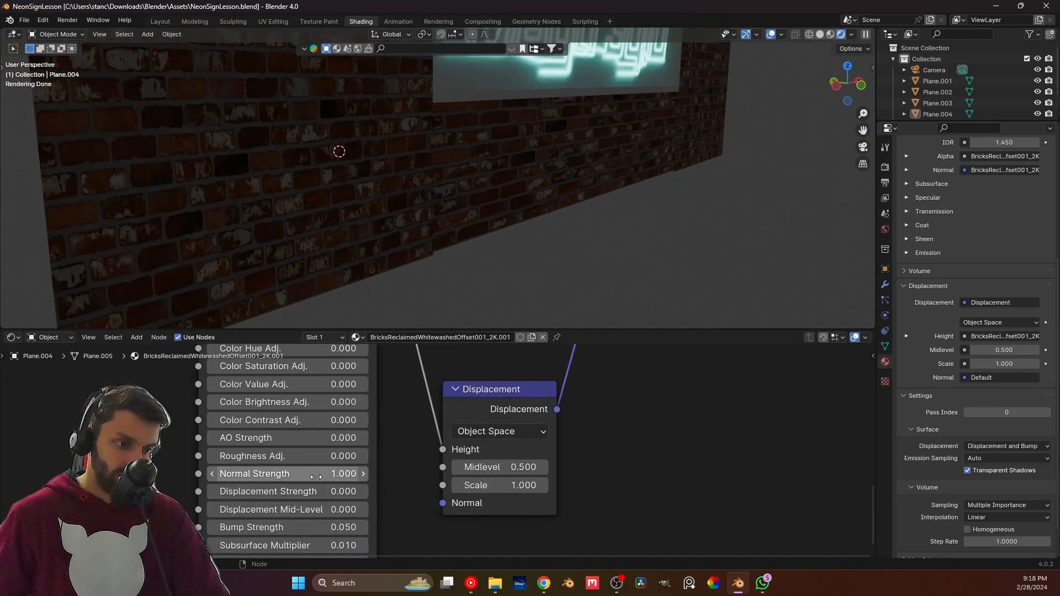
left_click(276, 492)
type("1")
key("Return")
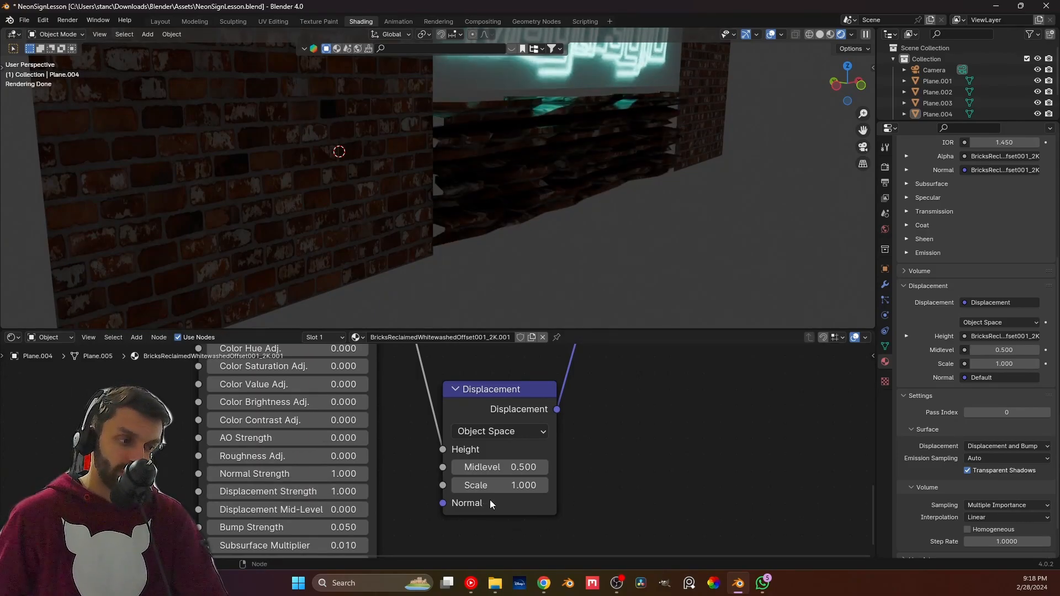
Add a Subdivision Surface modifier with two viewport levels to the lower brick wall.
left_click(489, 224)
left_click(885, 285)
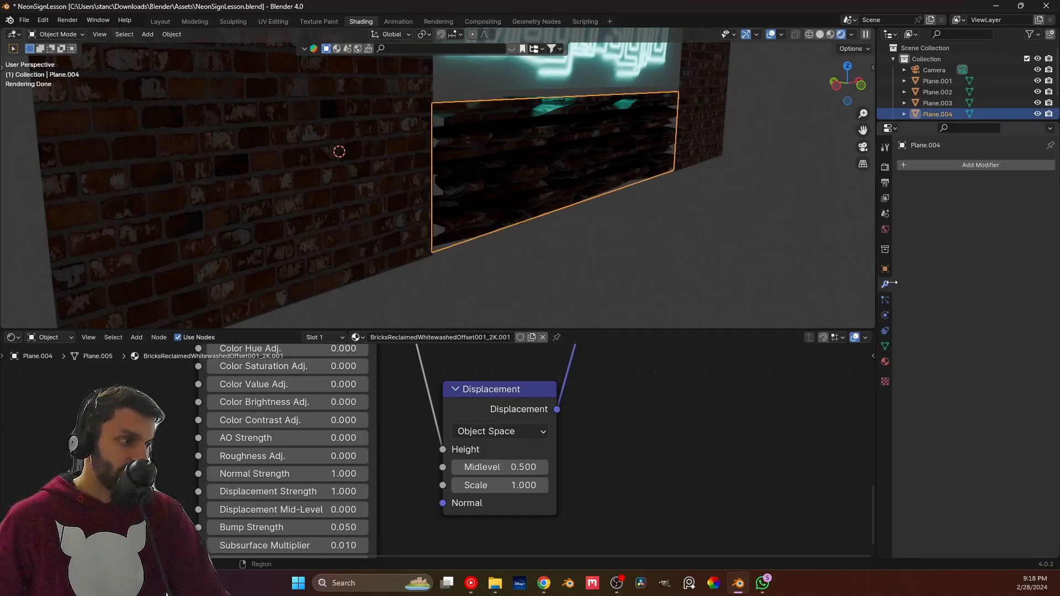
left_click(920, 166)
mouse_move(904, 211)
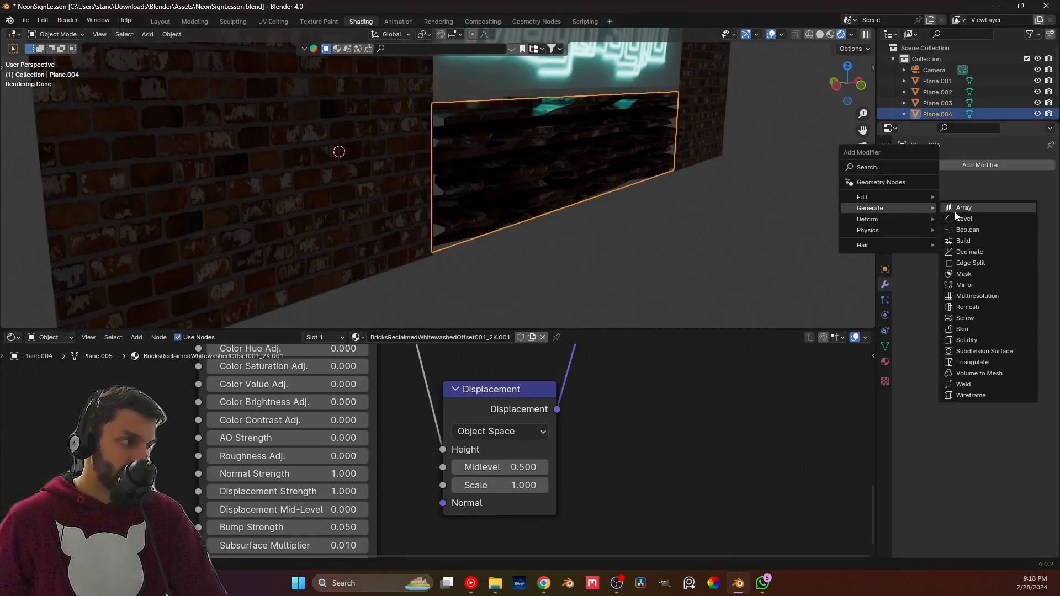
left_click(968, 353)
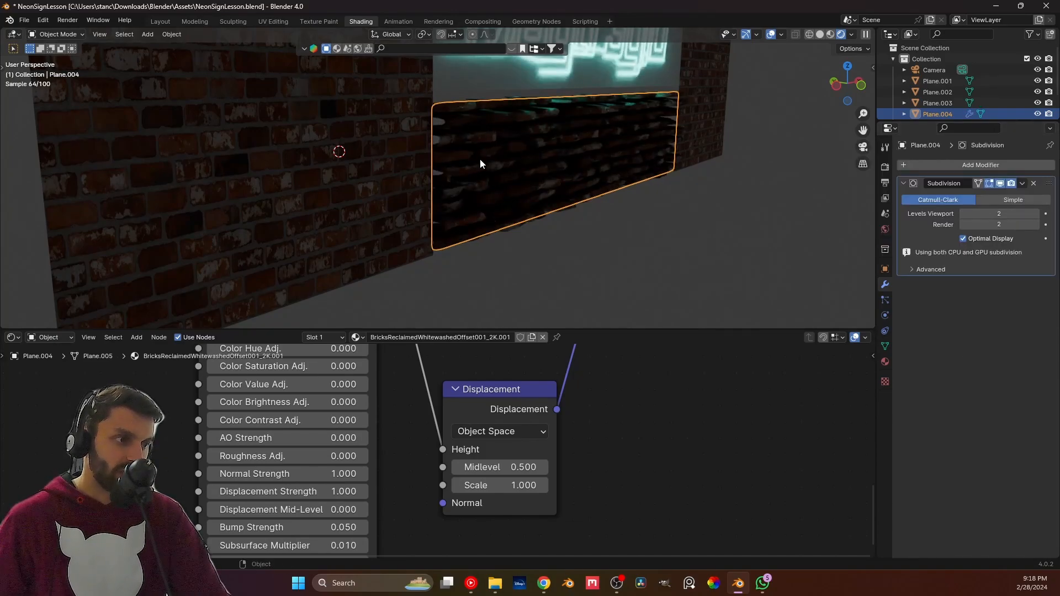
Set the Scale of the lower wall's Displacement node to 0.1 and inspect the bricks up close.
left_click_drag(503, 489, 469, 488)
left_click(508, 490)
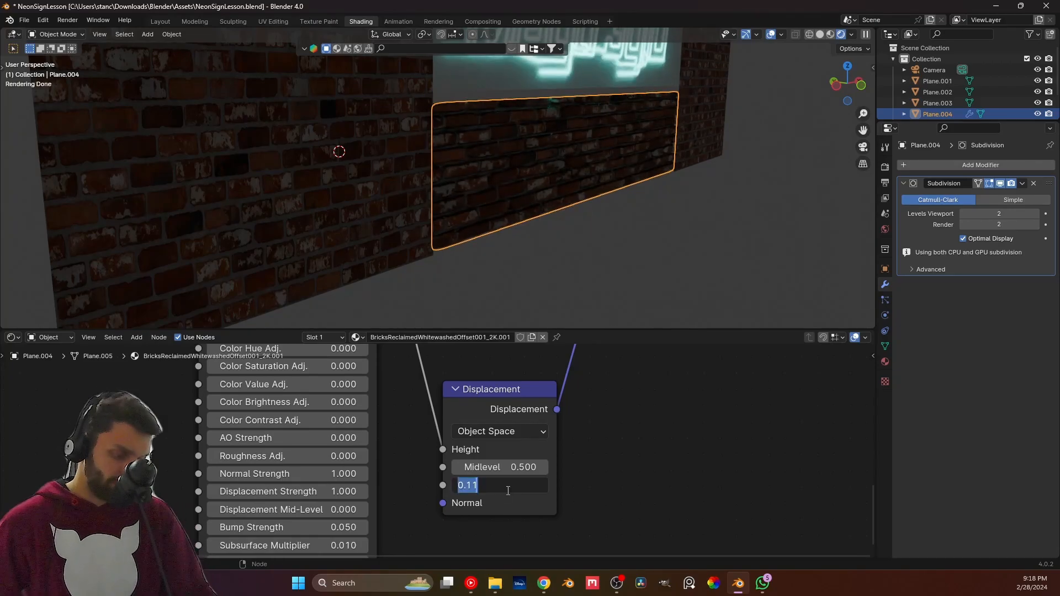
type("3")
key("BackSpace")
type(".1")
key("Return")
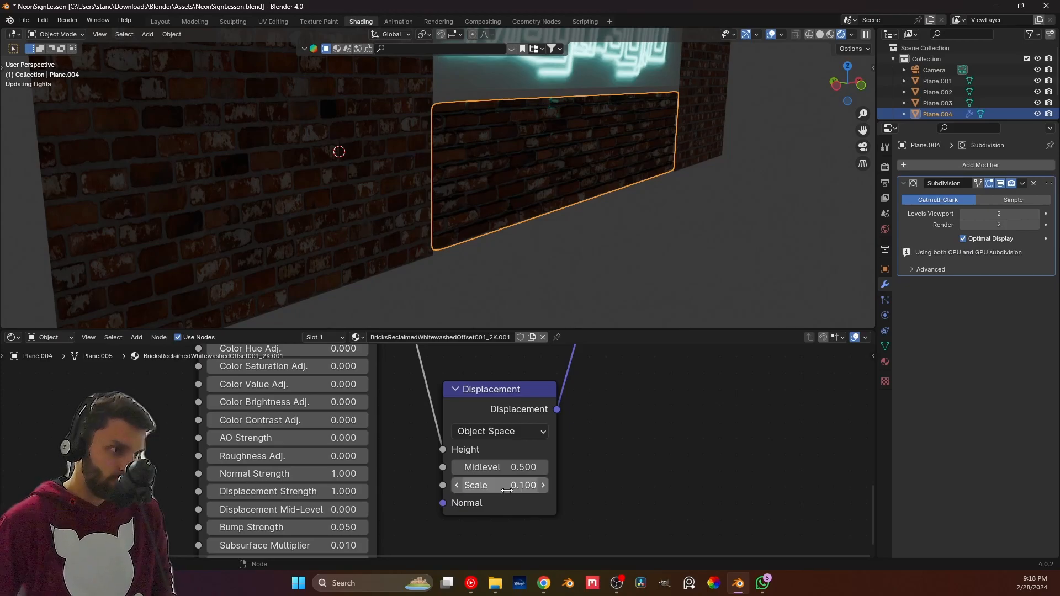
middle_click_drag(524, 126, 414, 201)
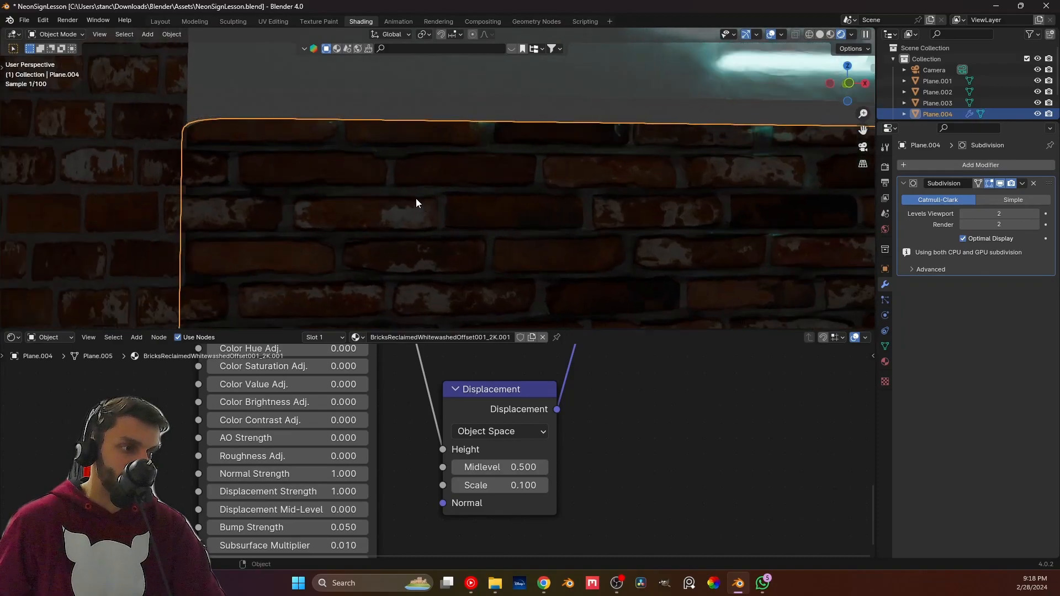
Select the left brick wall and set its material's Displacement Strength to 1.
scroll(414, 202, "down", 3)
middle_click_drag(346, 223, 473, 204)
left_click(387, 210)
left_click(268, 491)
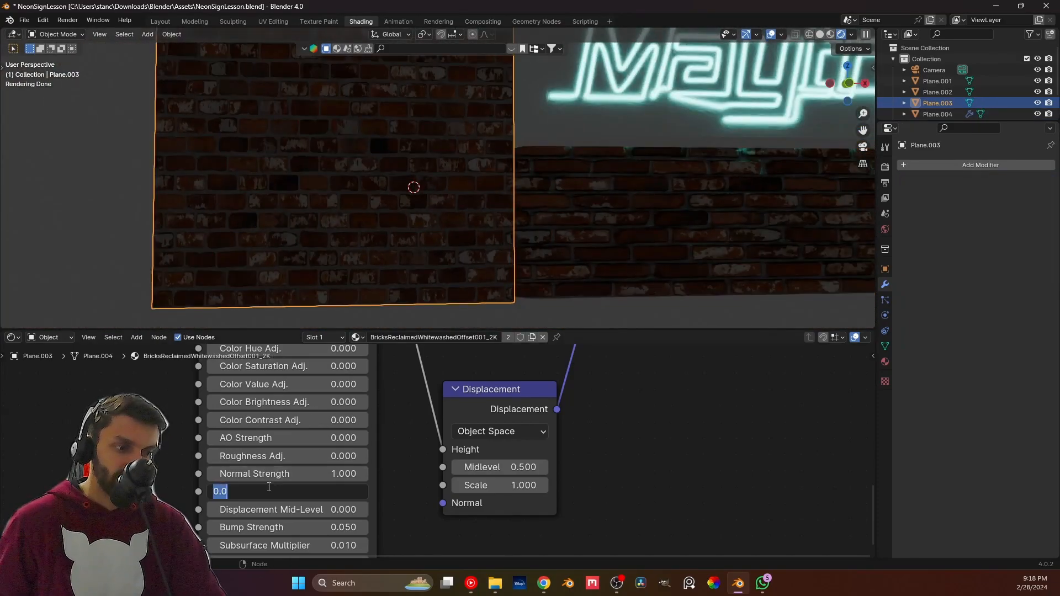
type("1")
key("Return")
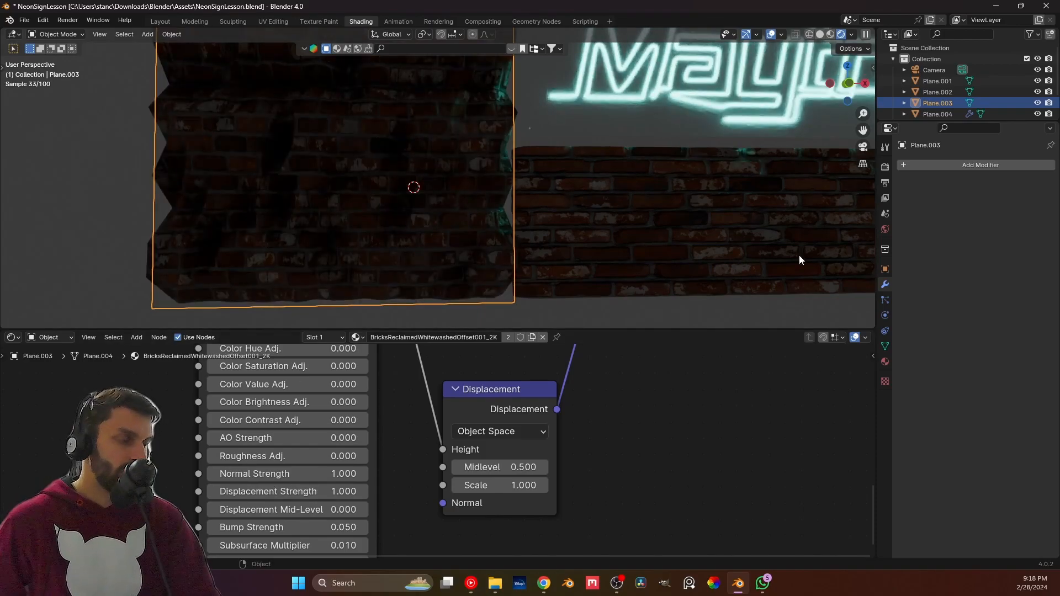
Add a level 2 Subdivision Surface modifier to the left brick wall.
left_click(927, 165)
mouse_move(926, 164)
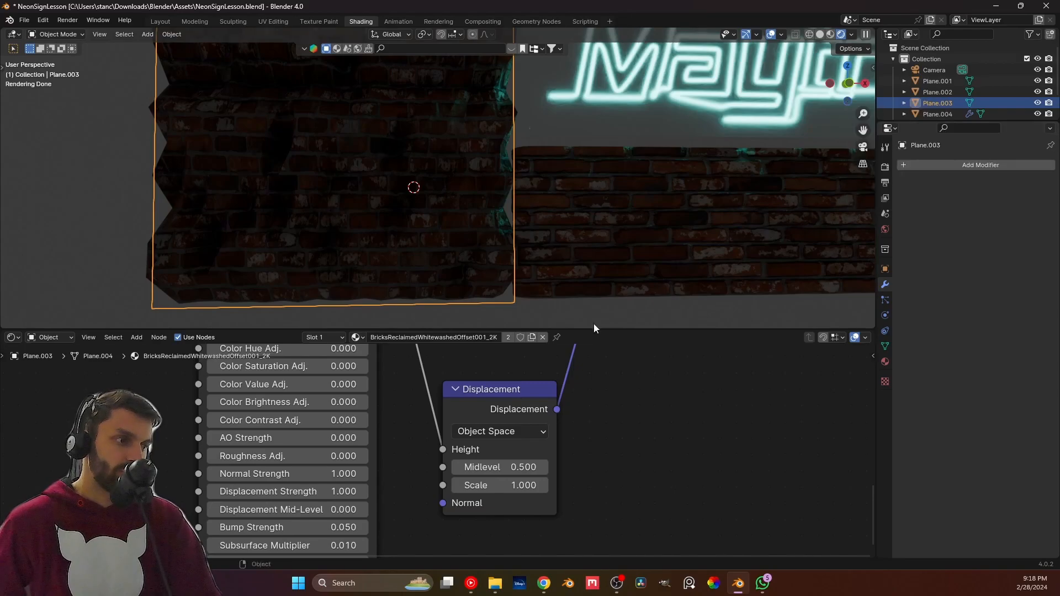
key("ctrl+2")
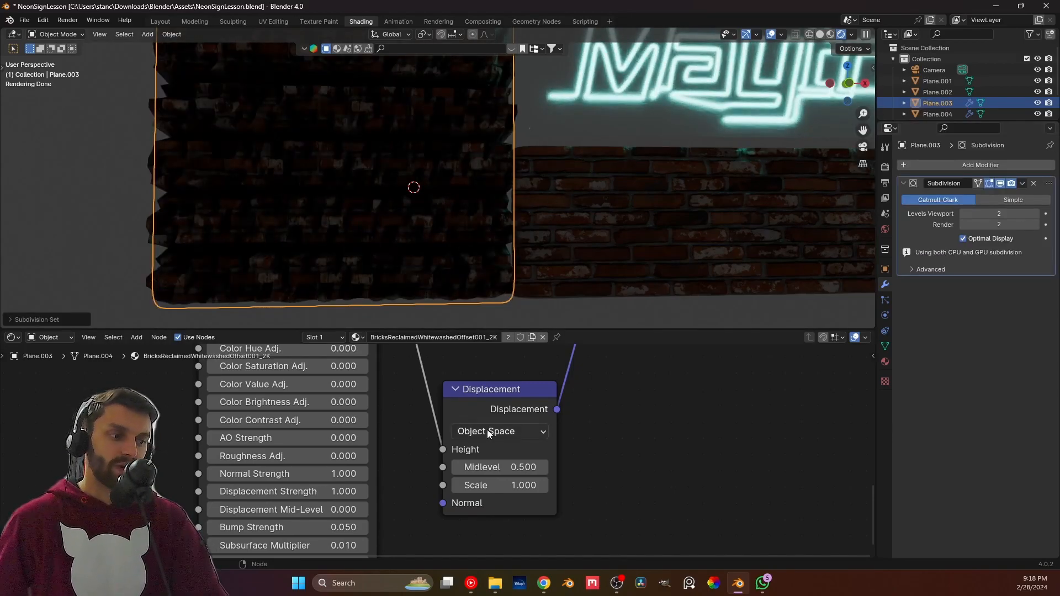
Set the Scale of the left wall's Displacement node to 0.1 and deselect the wall.
left_click(491, 484)
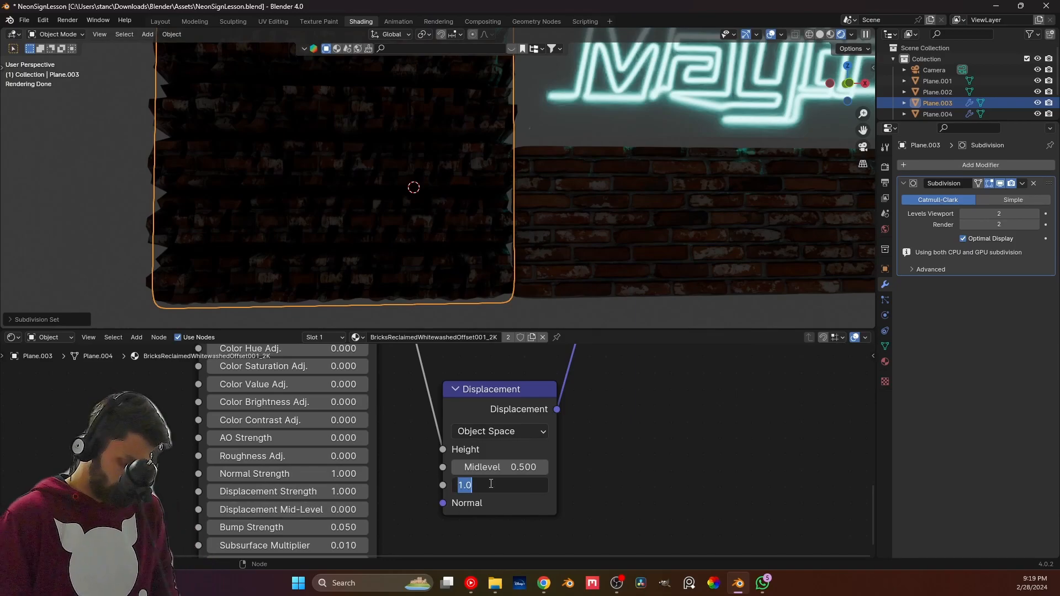
key("Return")
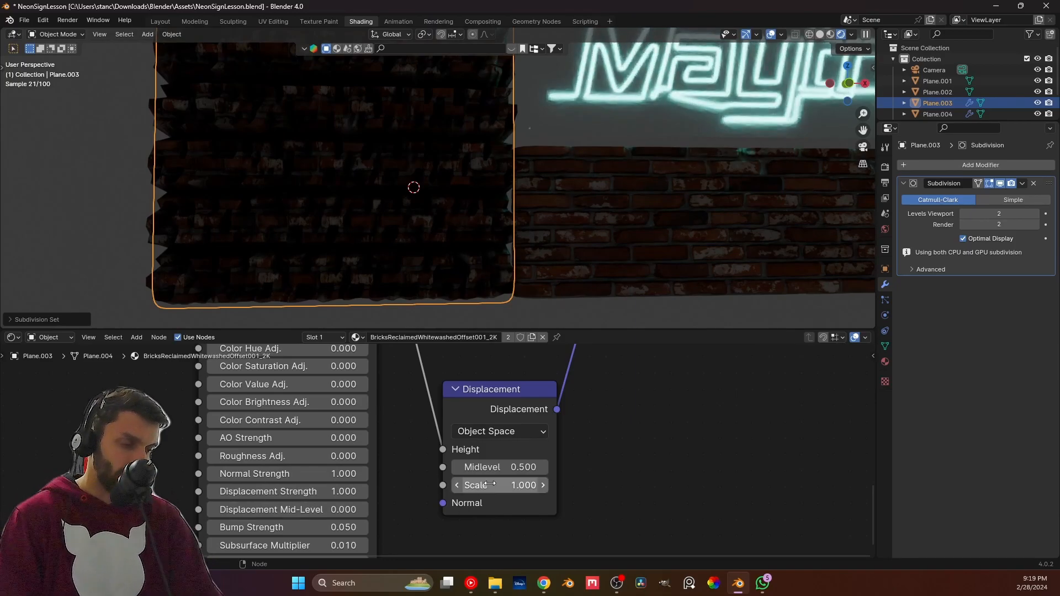
left_click(491, 483)
type("0.1")
key("Return")
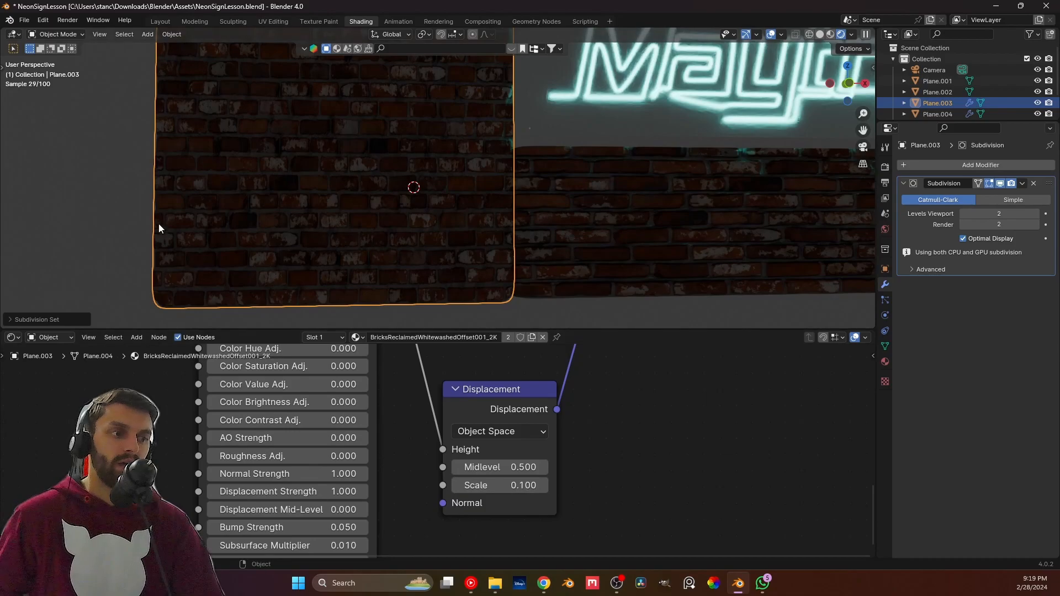
left_click(131, 230)
Add a loop cut close to the right end of the lower brick wall to sharpen its corner.
middle_click_drag(515, 197, 369, 165, "shift")
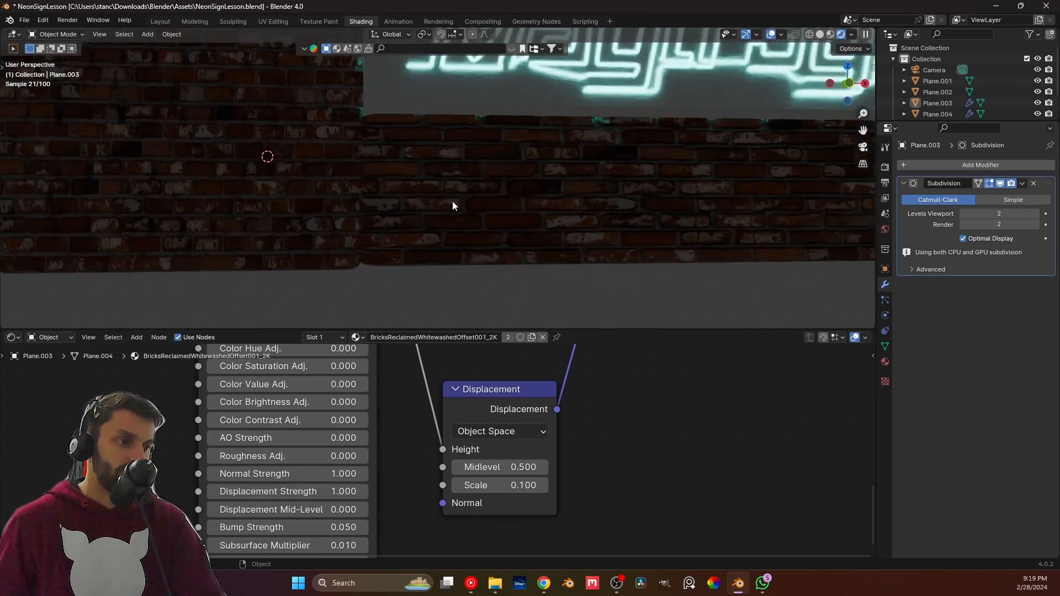
middle_click_drag(663, 185, 359, 193, "shift")
middle_click_drag(746, 173, 492, 234, "shift")
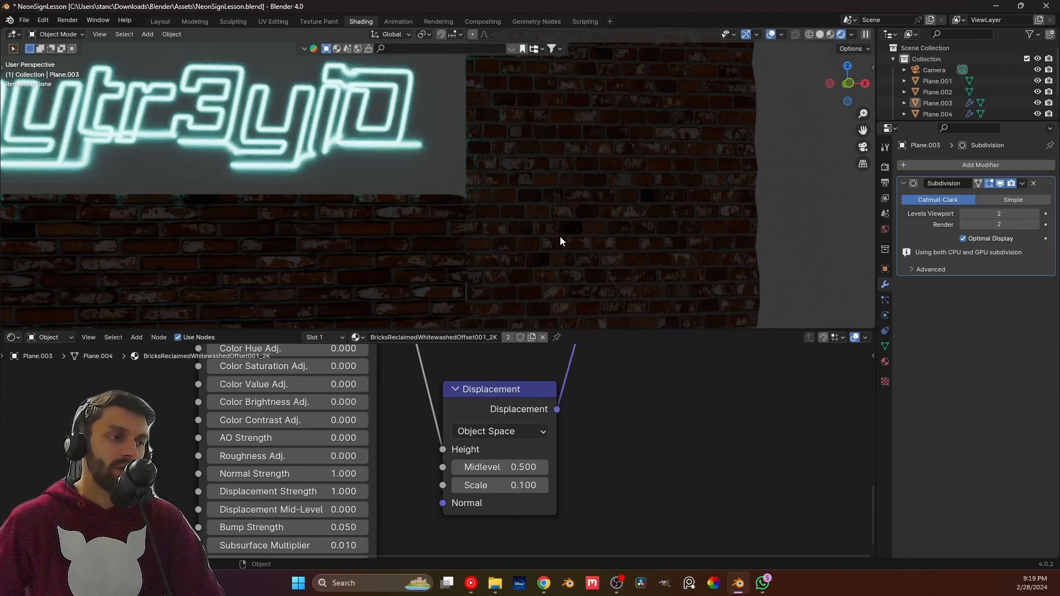
left_click(464, 211)
scroll(450, 206, "up", 2)
key("Tab")
key("ctrl+r")
left_click(456, 211)
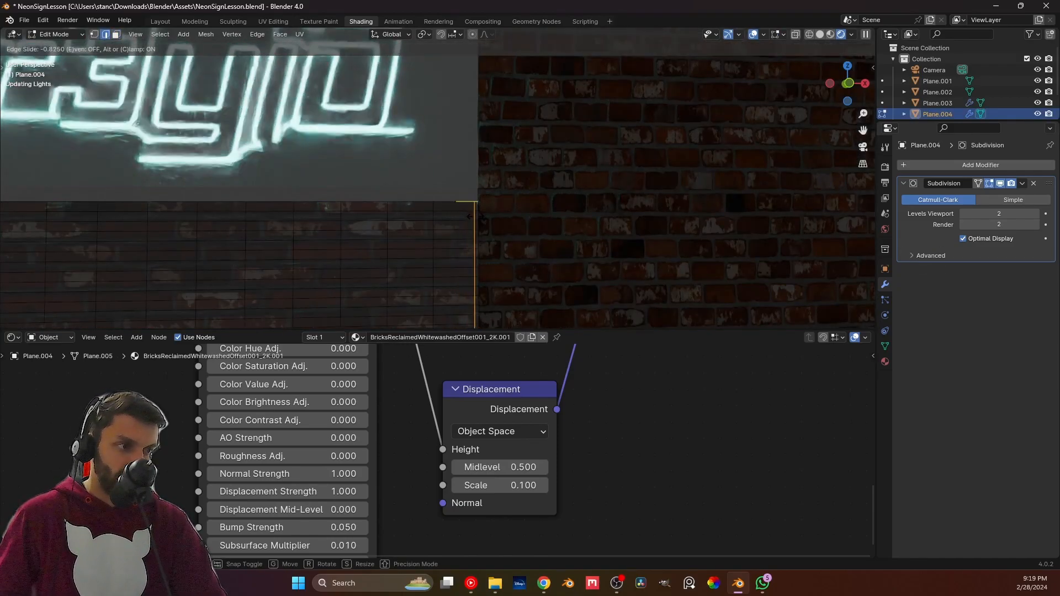
scroll(476, 213, "up", 3)
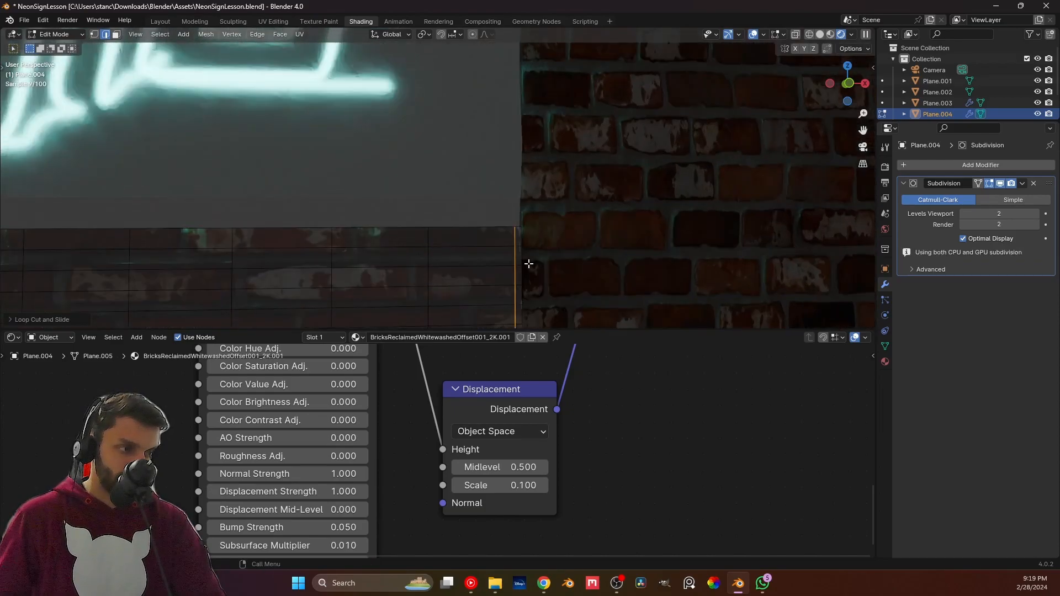
left_click(518, 231)
key("Tab")
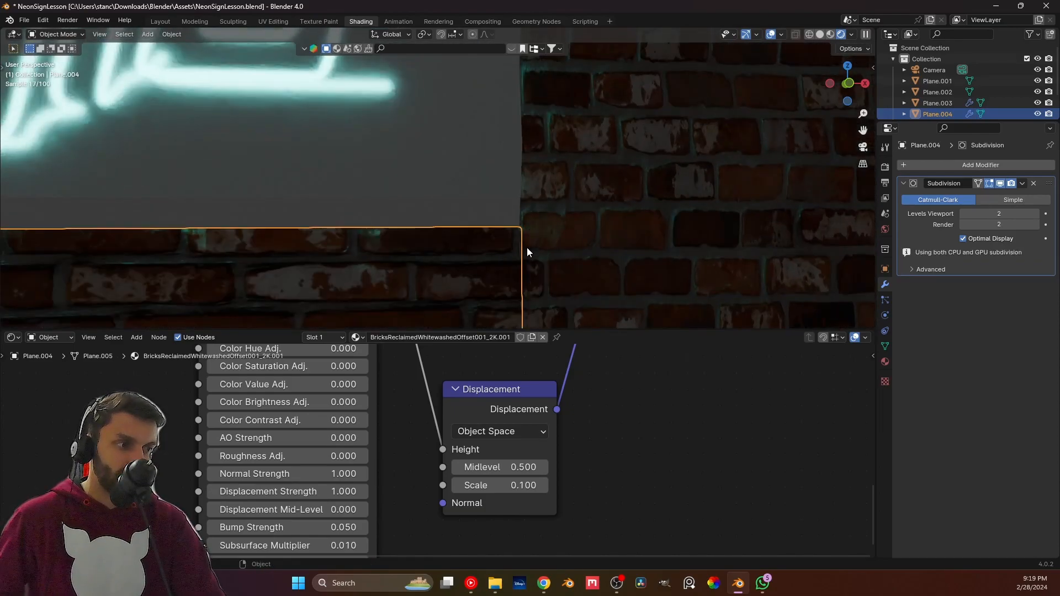
Deselect the lower wall and inspect the joints between the brick walls around the neon sign.
scroll(517, 237, "down", 8)
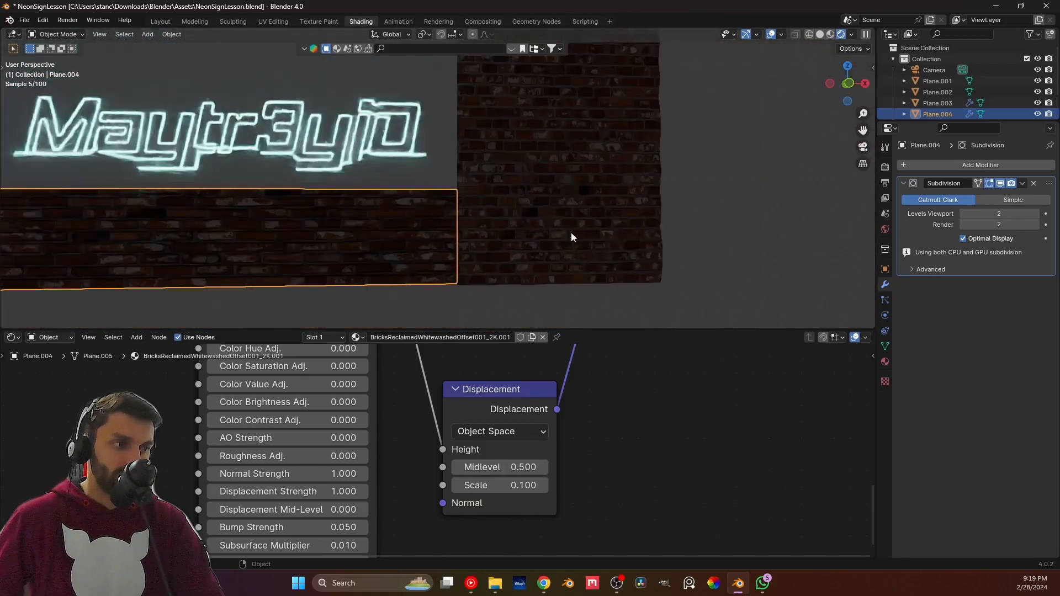
left_click(665, 220)
scroll(482, 219, "up", 4)
middle_click_drag(481, 219, 435, 205, "shift")
scroll(360, 207, "up", 3)
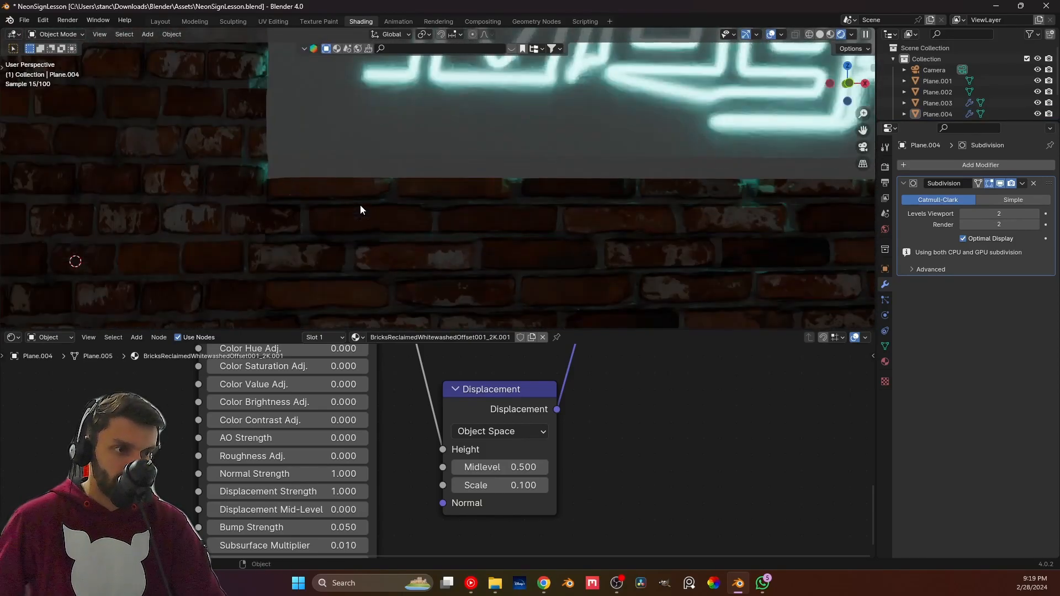
scroll(360, 207, "down", 3)
scroll(360, 206, "up", 1)
middle_click_drag(581, 188, 463, 137)
Select the glass pane and adjust its height along the Z axis, viewing the scene through the camera.
left_click(410, 115)
key("g")
key("z")
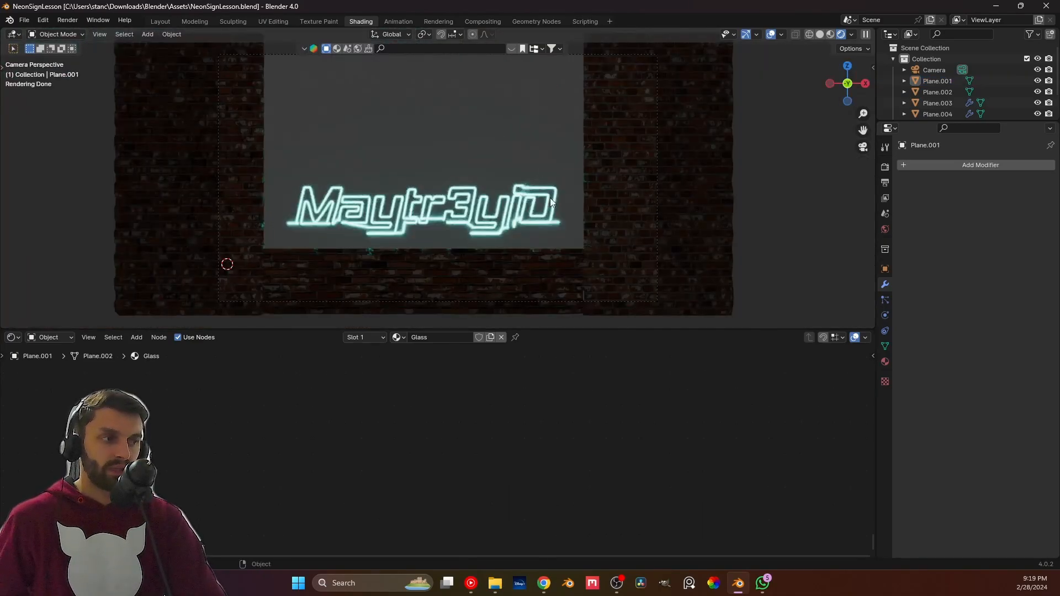
middle_click_drag(550, 197, 526, 233, "shift")
middle_click_drag(462, 248, 405, 203, "shift")
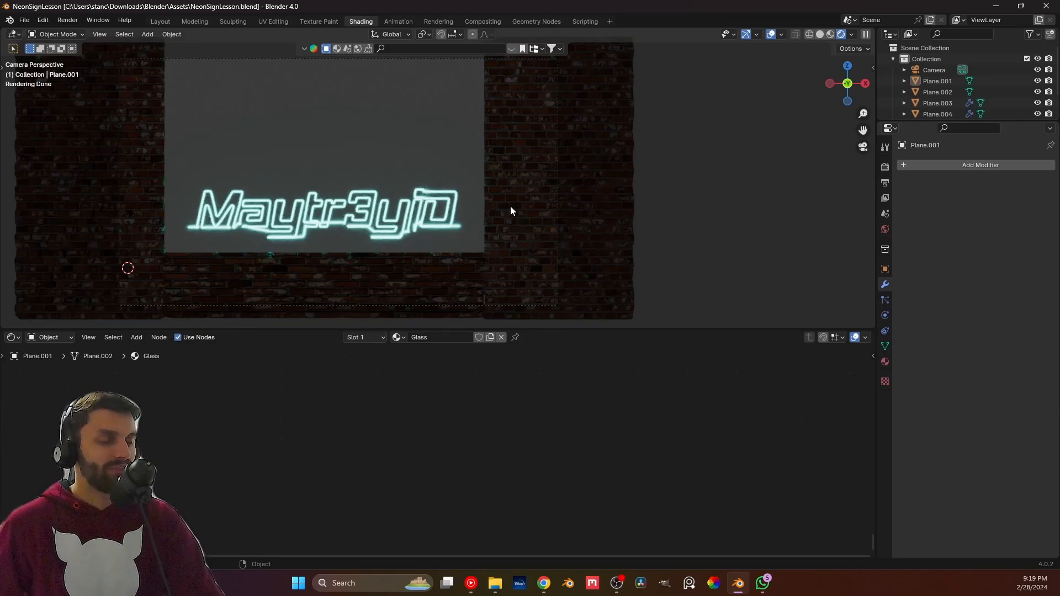
middle_click_drag(519, 195, 511, 195, "shift")
Select the right brick wall, enter 1 as its material's Displacement Strength and save the file.
left_click(534, 221)
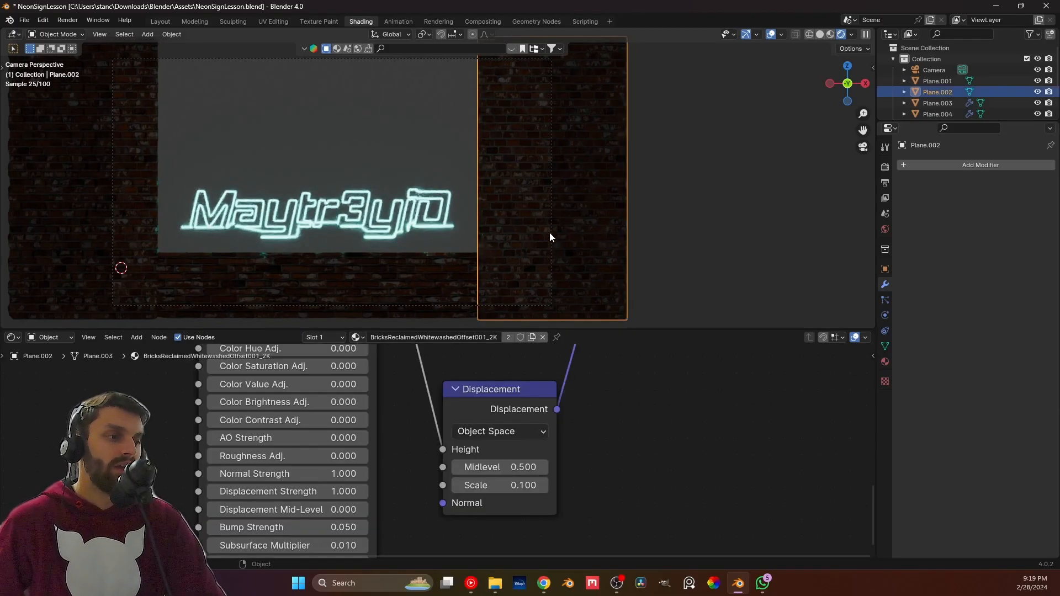
double_click(287, 492)
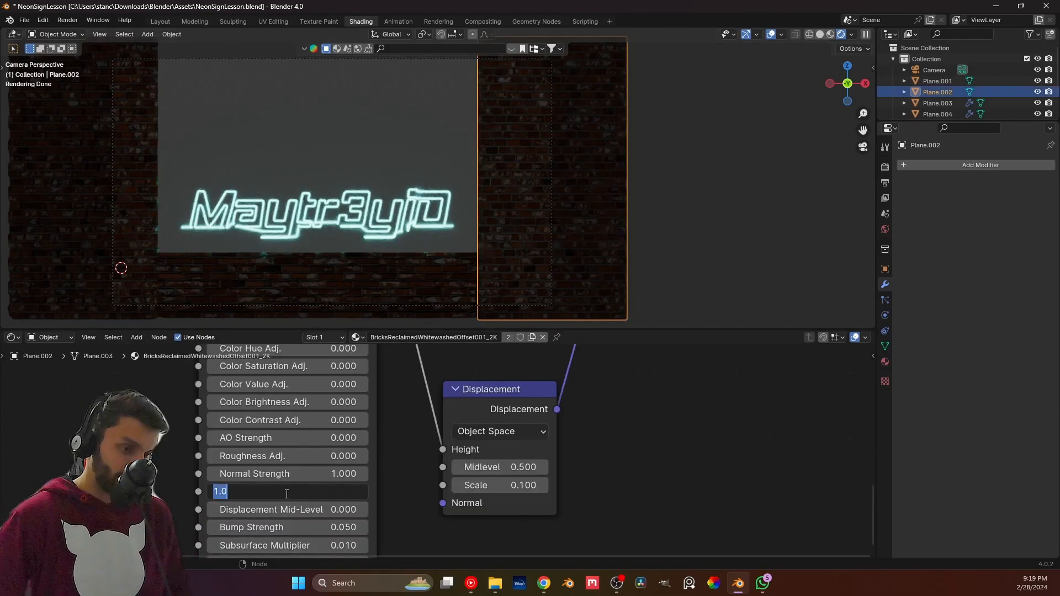
key("Return")
key("ctrl+s")
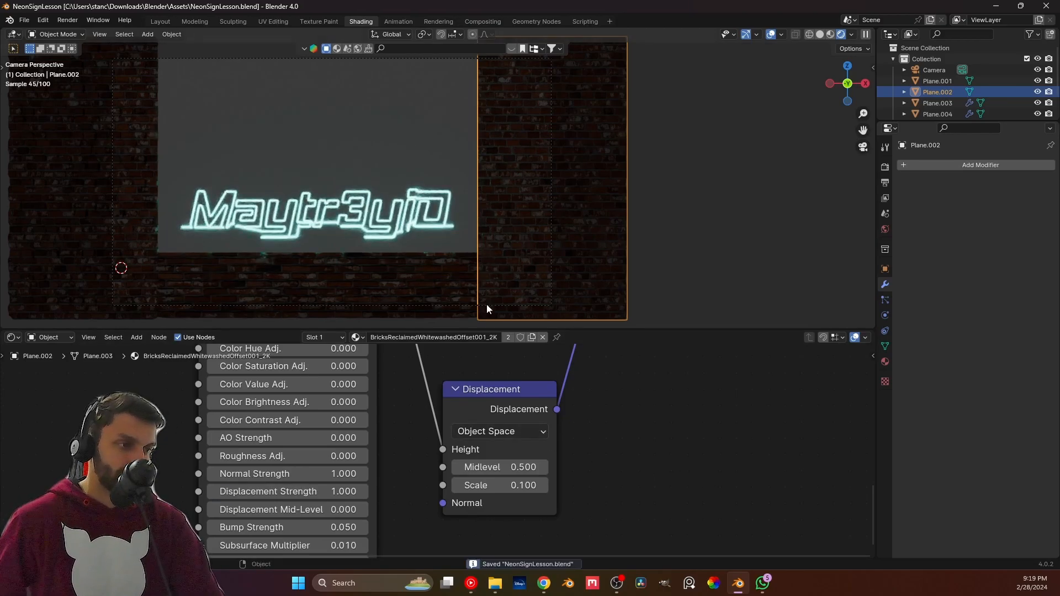
Add a level 2 Subdivision Surface modifier to the right brick wall, save the file and inspect the bricks.
left_click(685, 173)
left_click(552, 190)
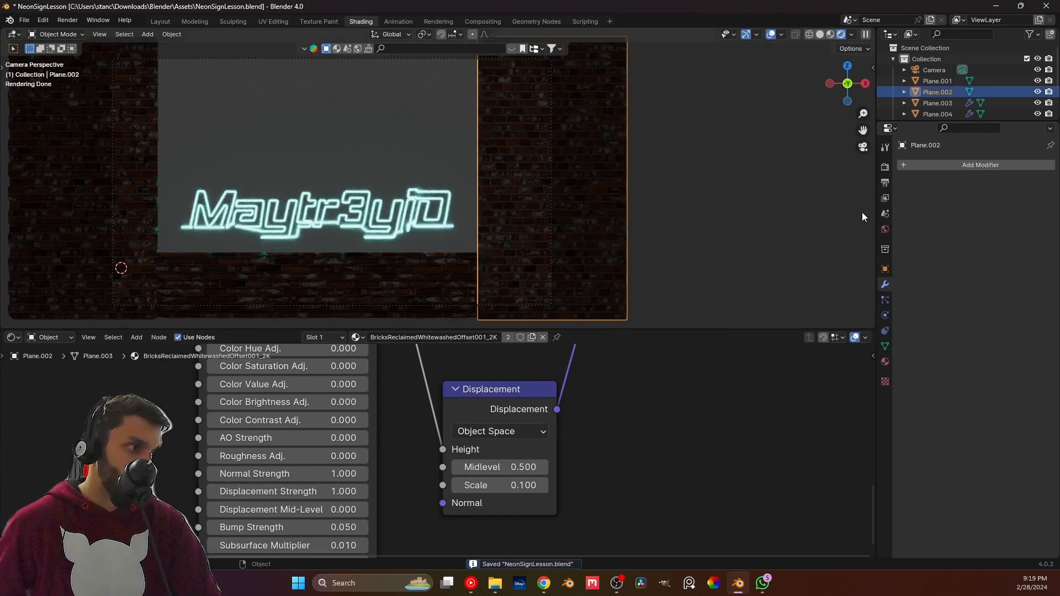
key("ctrl+2")
left_click(668, 207)
key("ctrl+s")
scroll(512, 223, "up", 6)
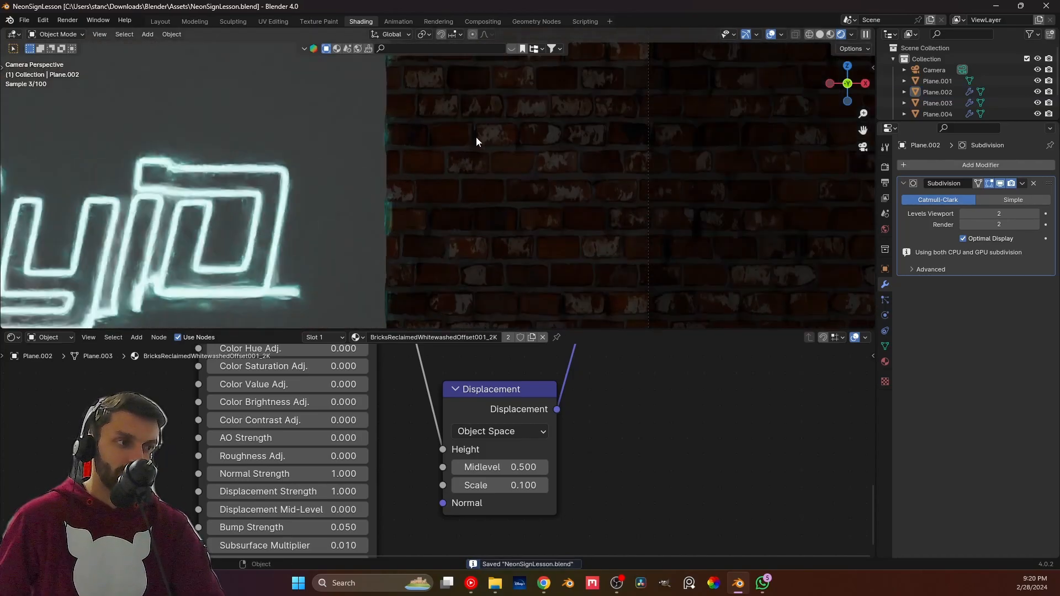
scroll(492, 246, "down", 5)
middle_click_drag(501, 257, 456, 233)
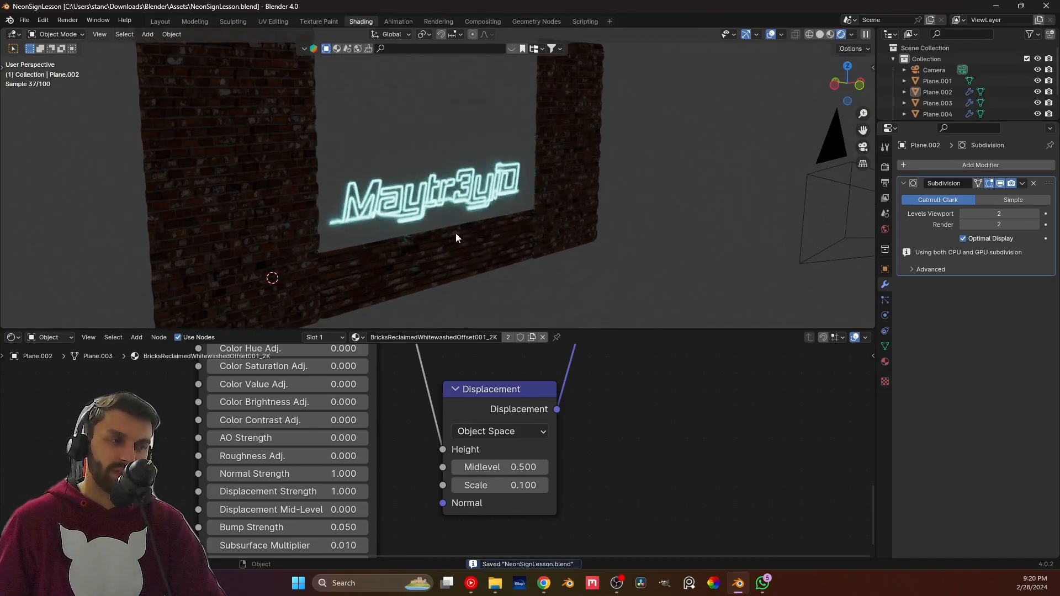
Switch to the Layout workspace and set the viewport shading to Material Preview.
left_click(158, 21)
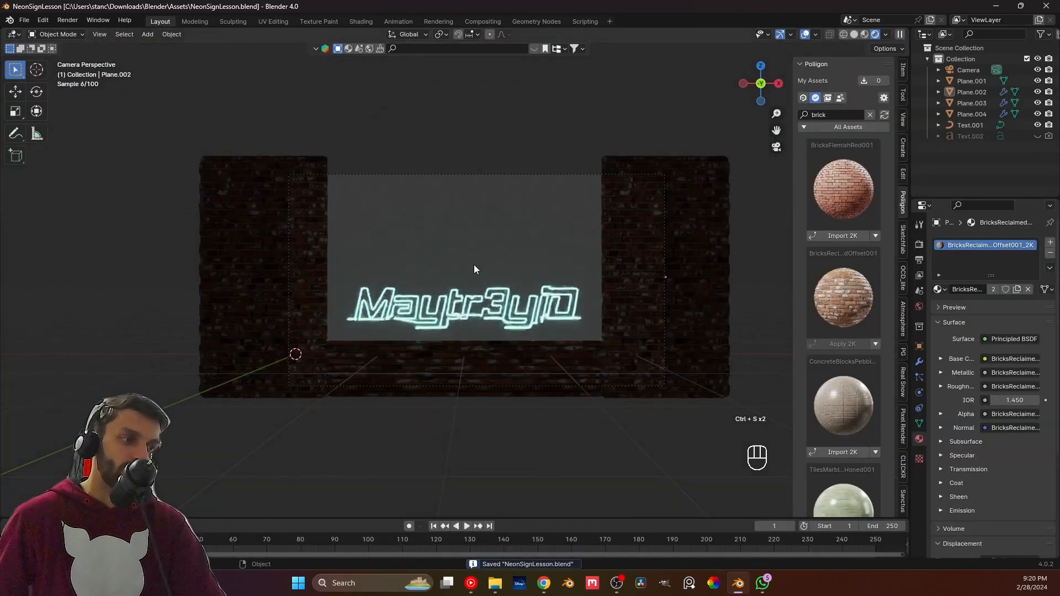
left_click(854, 34)
left_click(879, 34)
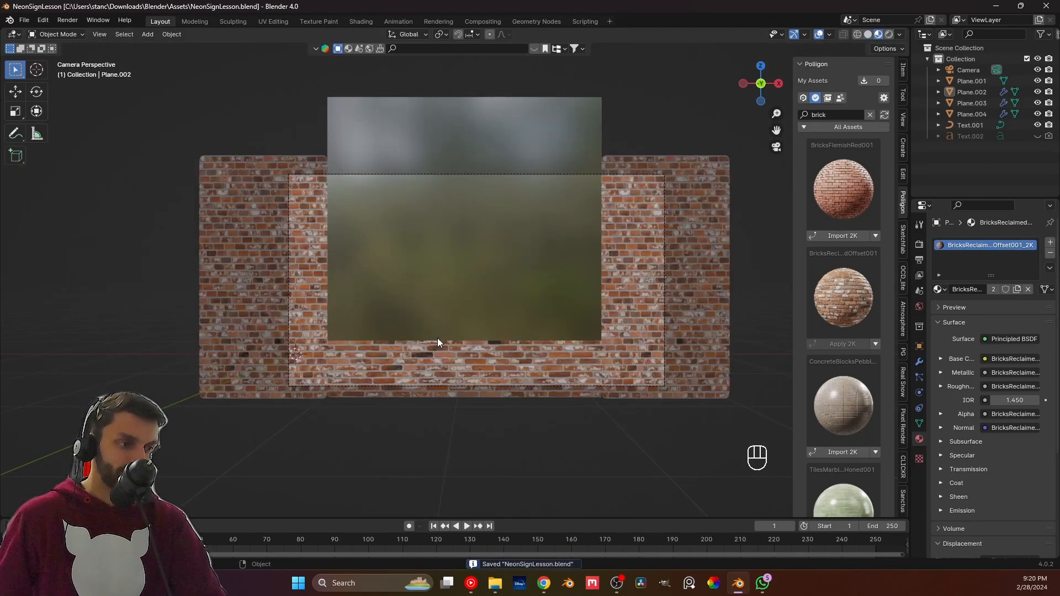
key("Tab")
scroll(442, 342, "up", 3)
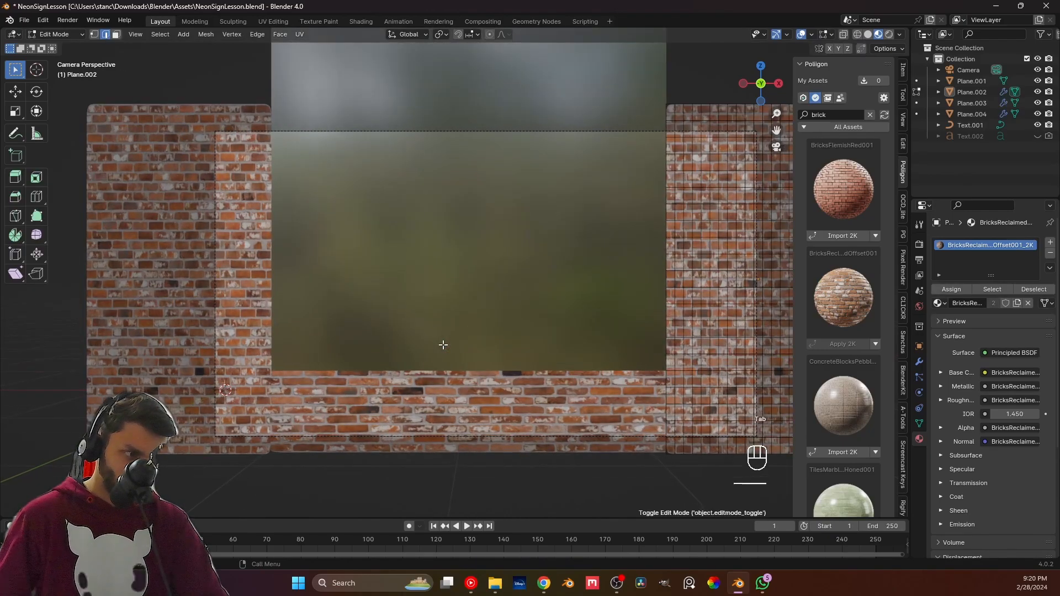
key("Tab")
Snap the 3D cursor to a vertex near the middle of the glass pane's bottom edge.
left_click(448, 347)
key("Tab")
key("1")
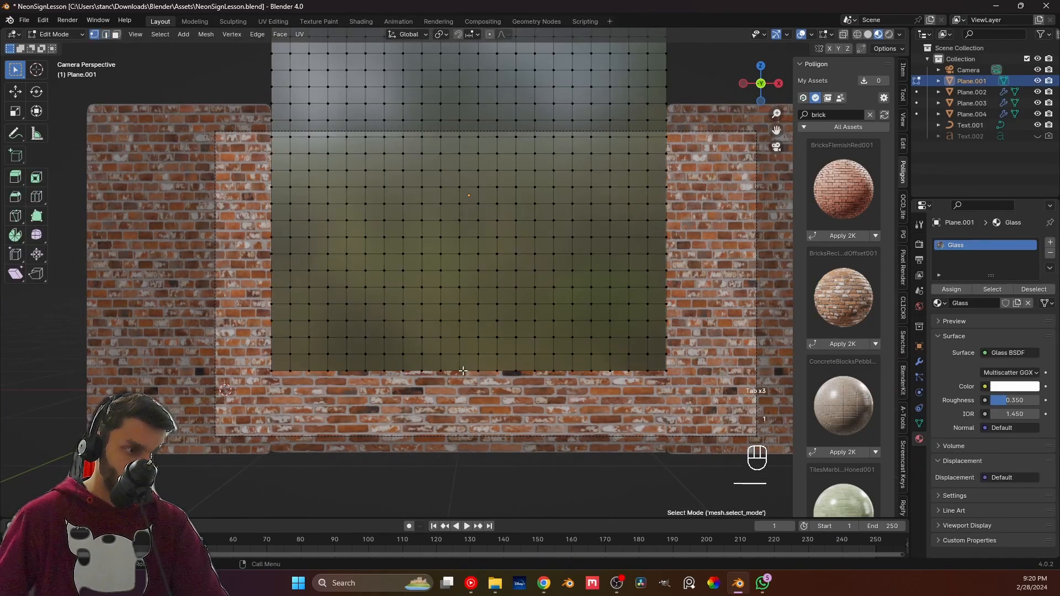
key("shift+s")
left_click(462, 442)
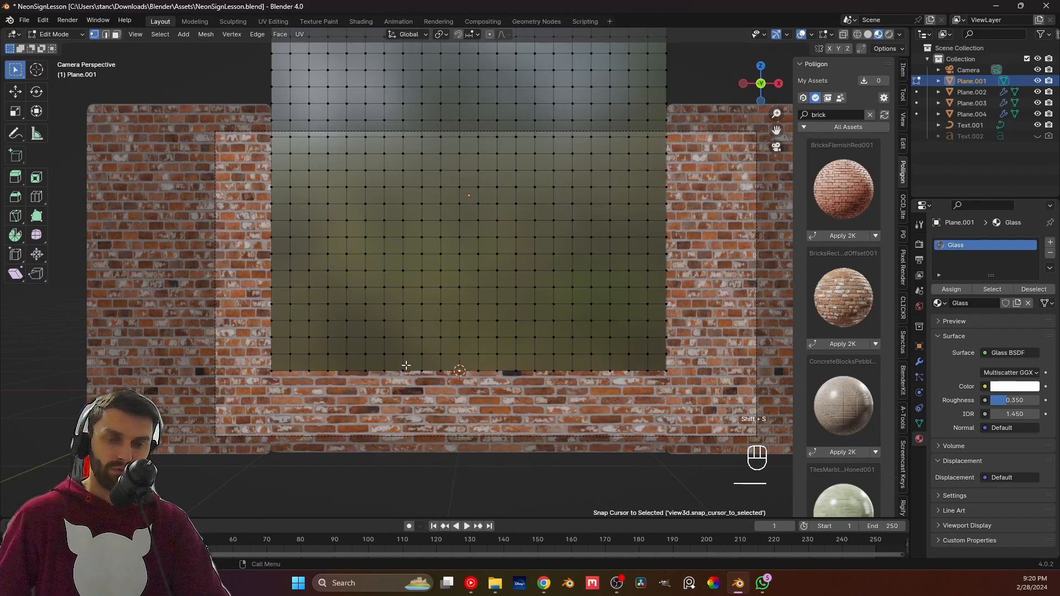
key("Tab")
middle_click_drag(366, 302, 310, 382, "shift")
scroll(337, 371, "down", 1)
middle_click_drag(365, 361, 359, 310, "shift")
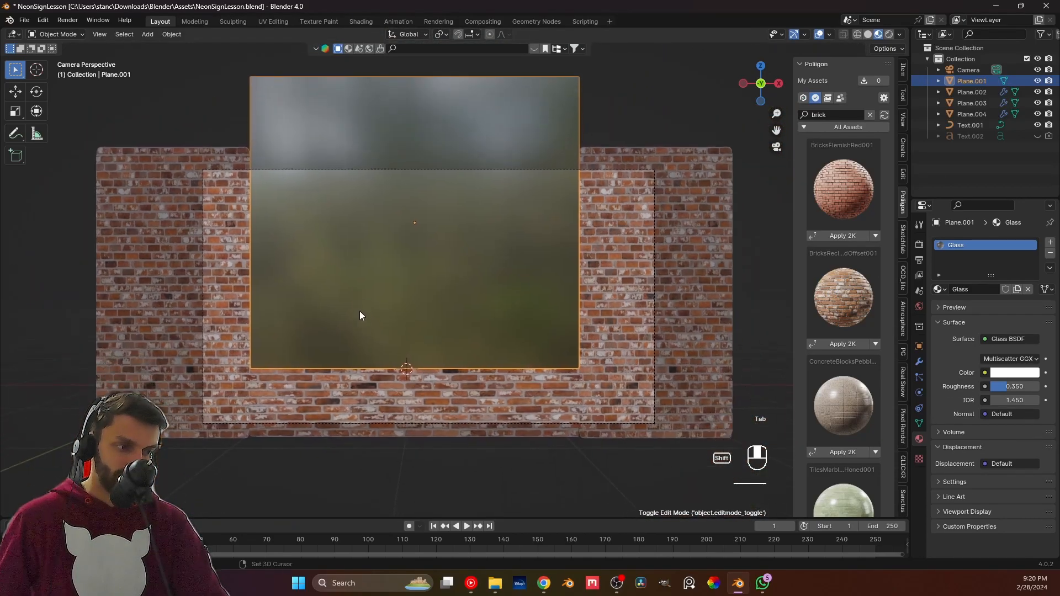
Add a cube at the 3D cursor and flatten it along Z to a scale of about 0.094.
key("shift+a")
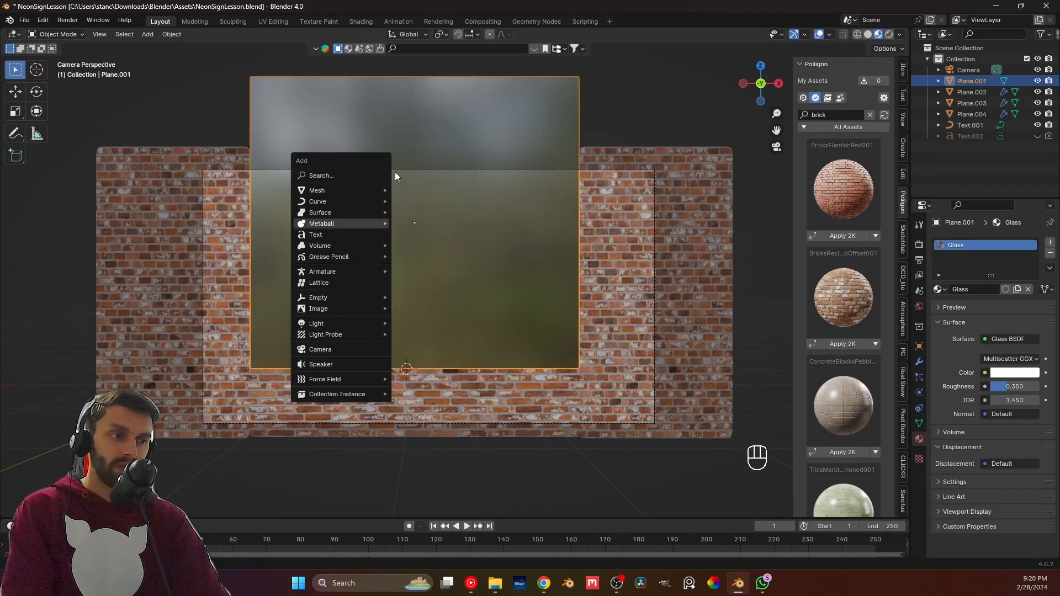
mouse_move(382, 188)
left_click(423, 213)
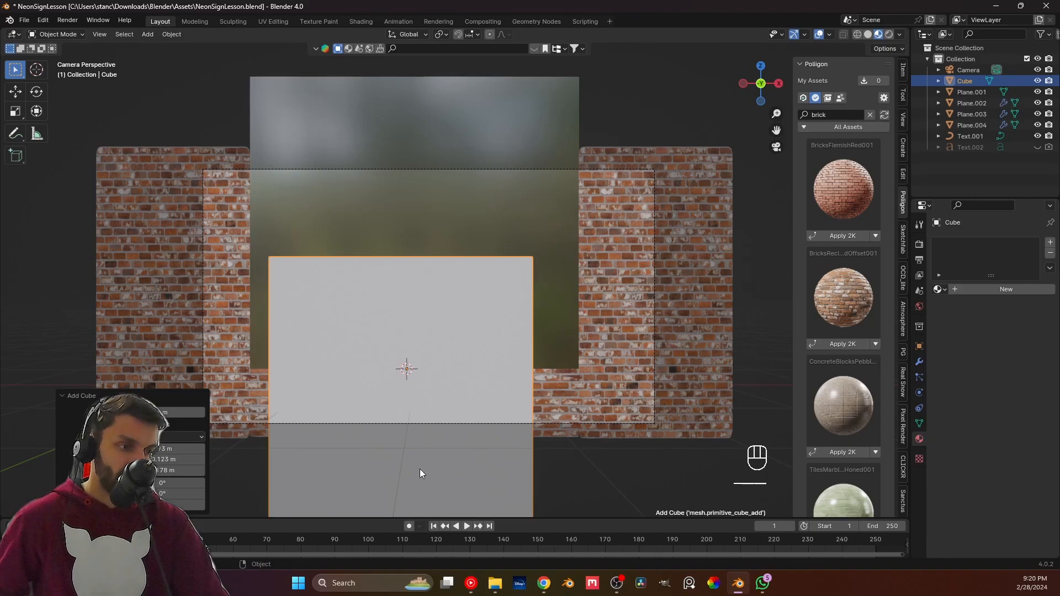
key("s")
key("z")
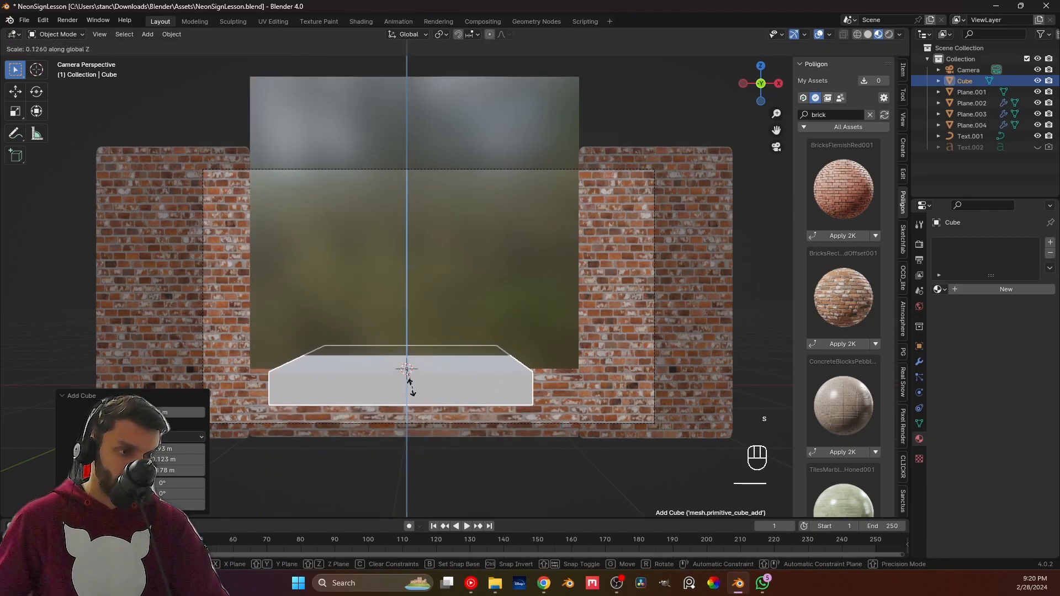
left_click(365, 396)
Scale the flattened cube along Y by 0.05 to make it a narrow bar.
middle_click_drag(364, 396, 480, 416)
key("s")
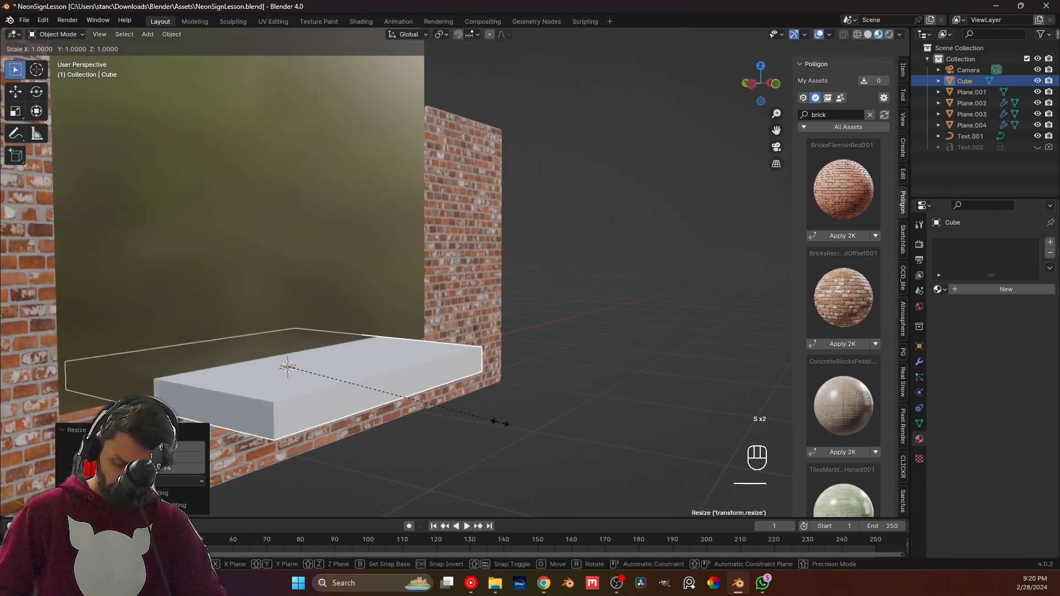
key("y")
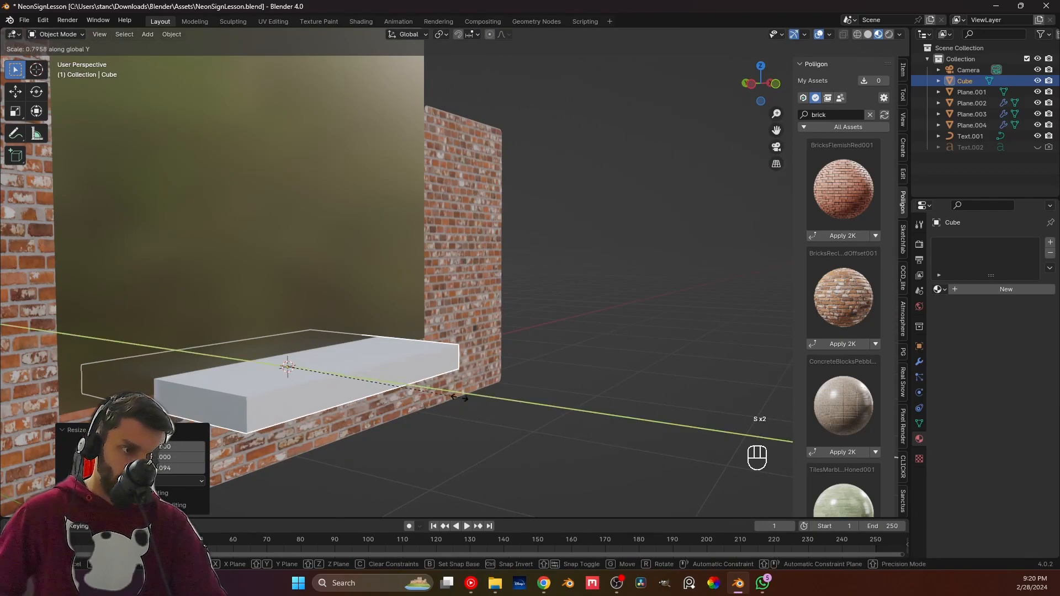
type(".05")
key("Return")
Move the bar about 0.05 m along negative Y against the glass and return to the camera view.
middle_click_drag(297, 360, 410, 364)
key("g")
key("x")
right_click(389, 383)
key("g")
key("y")
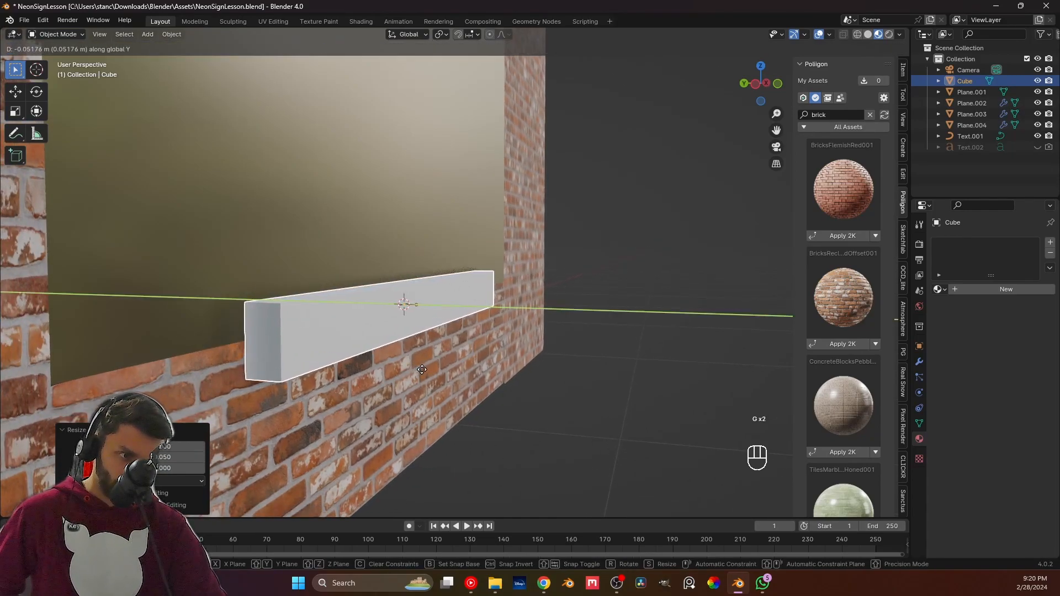
left_click(422, 374)
key("KP_1")
key("KP_0")
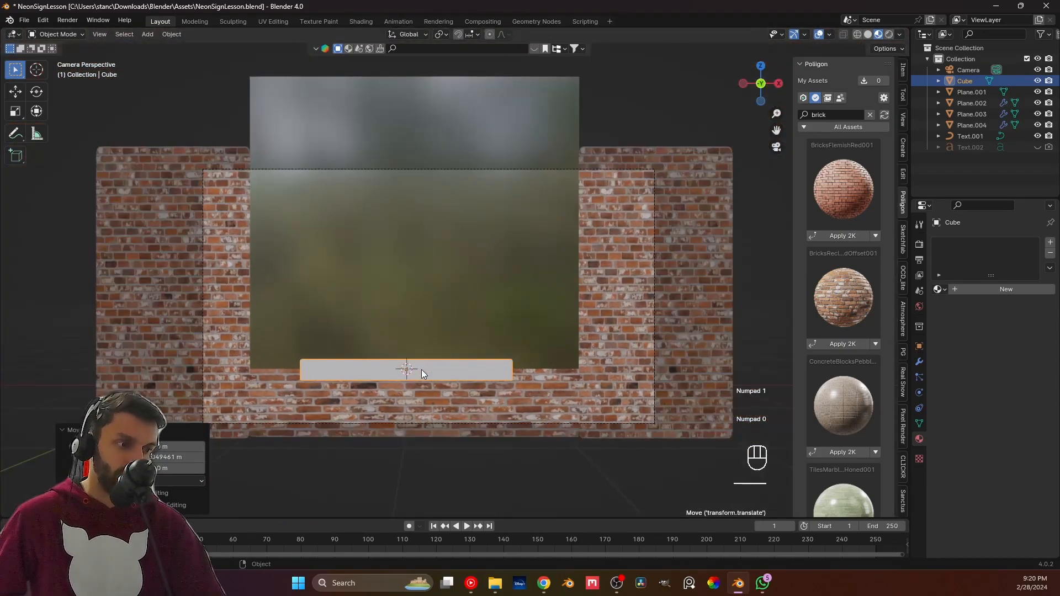
Thin the bar along Z, scaling it by about 0.73 and again by about 0.9.
key("s")
key("z")
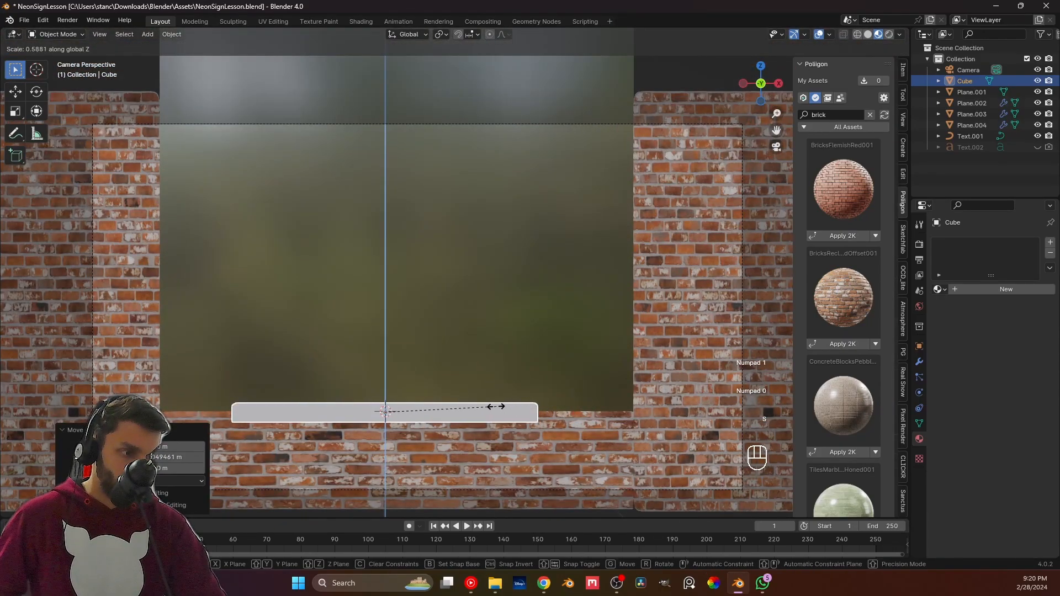
left_click(523, 412)
middle_click_drag(522, 412, 500, 338, "shift")
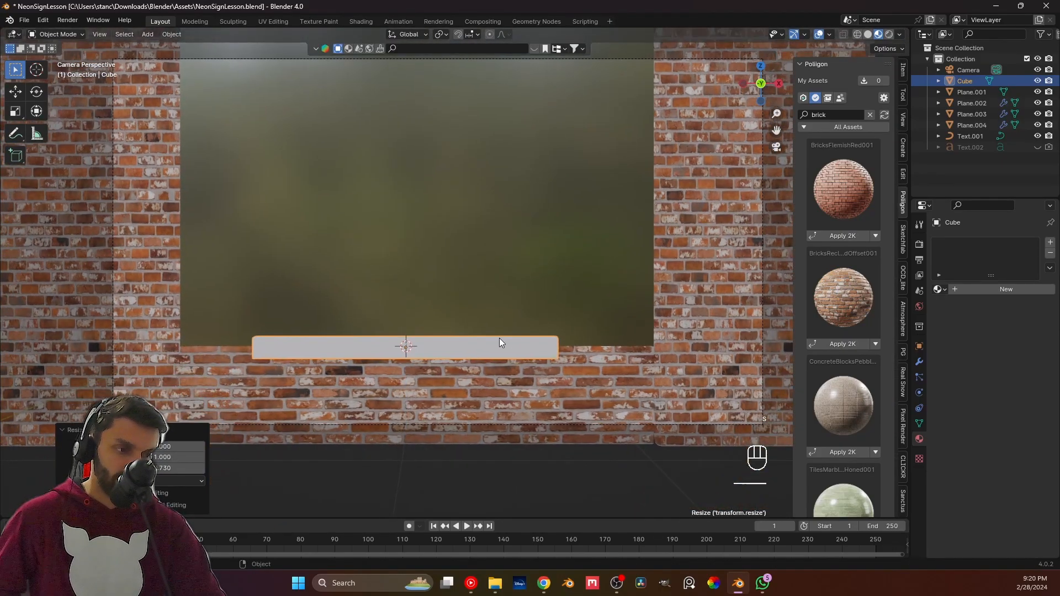
key("s")
key("z")
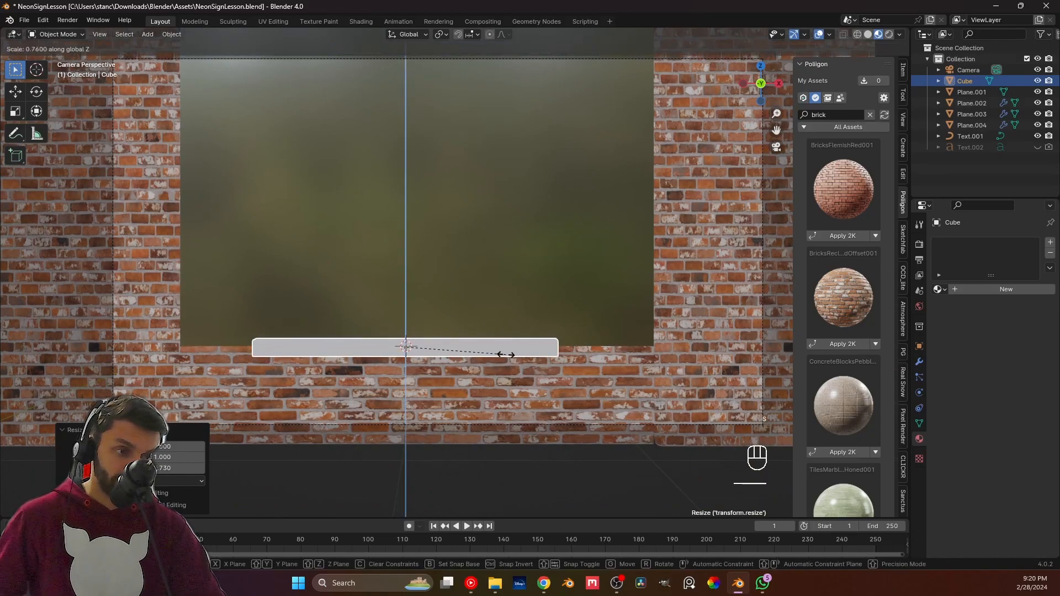
left_click(618, 356)
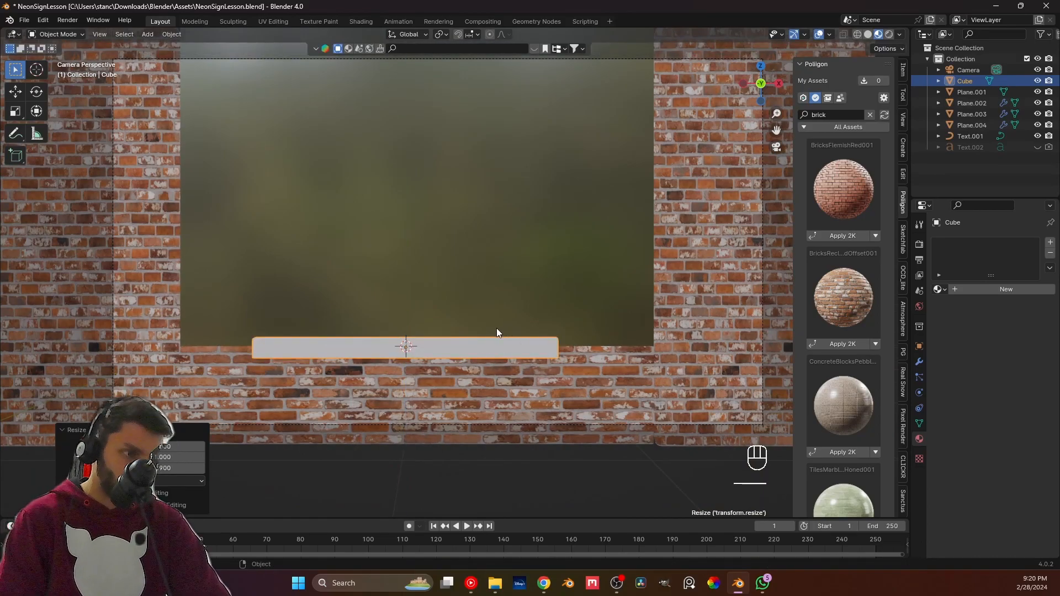
Add one centred vertical loop cut to the bar in front view and open its modifier properties.
key("KP_1")
scroll(496, 328, "down", 2)
middle_click_drag(503, 290, 445, 333, "shift")
scroll(445, 334, "down", 5)
scroll(426, 348, "up", 5)
key("Tab")
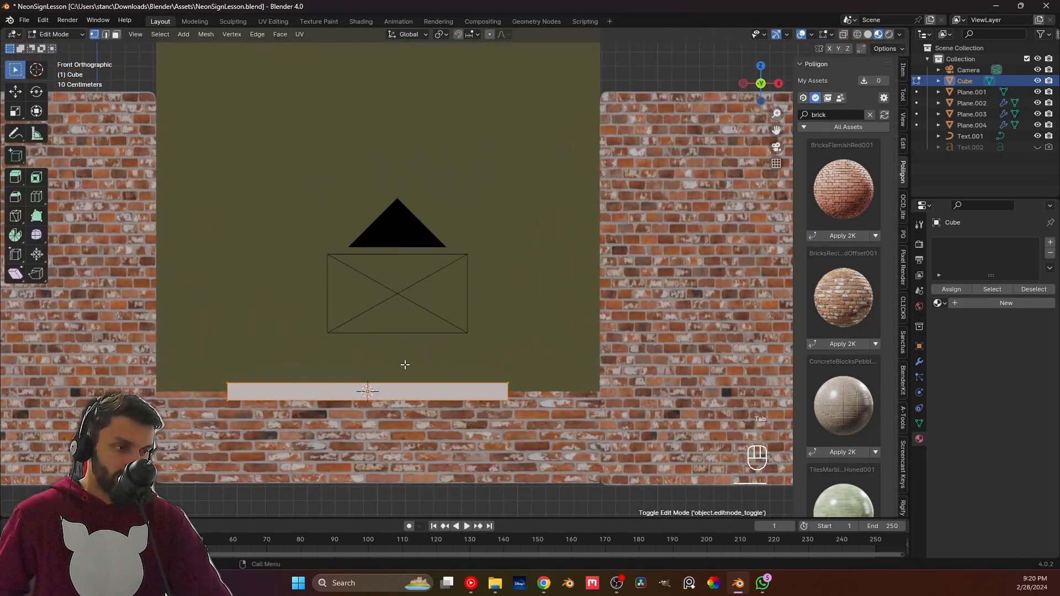
middle_click_drag(405, 365, 424, 329, "shift")
key("ctrl+r")
left_click(475, 353)
right_click(476, 353)
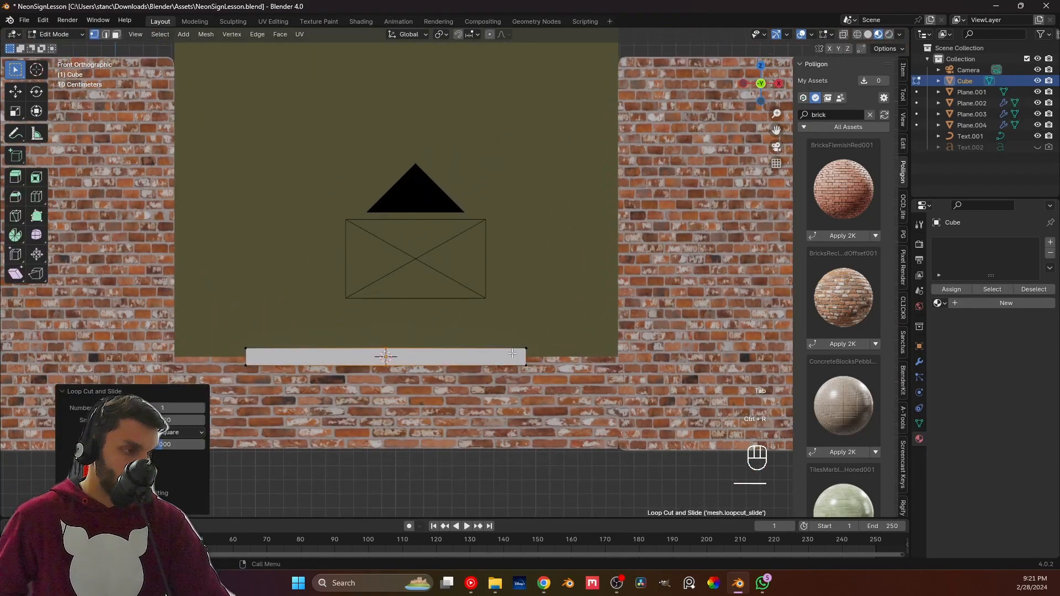
left_click(919, 362)
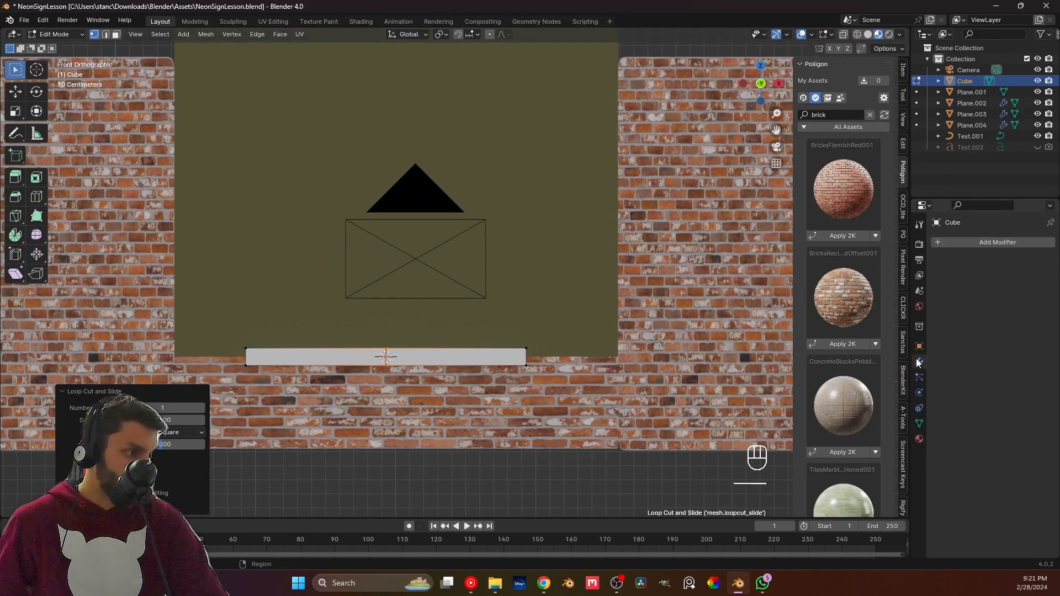
Switch to solid shading with X-ray and delete the left-half vertices of the bar.
left_click(866, 35)
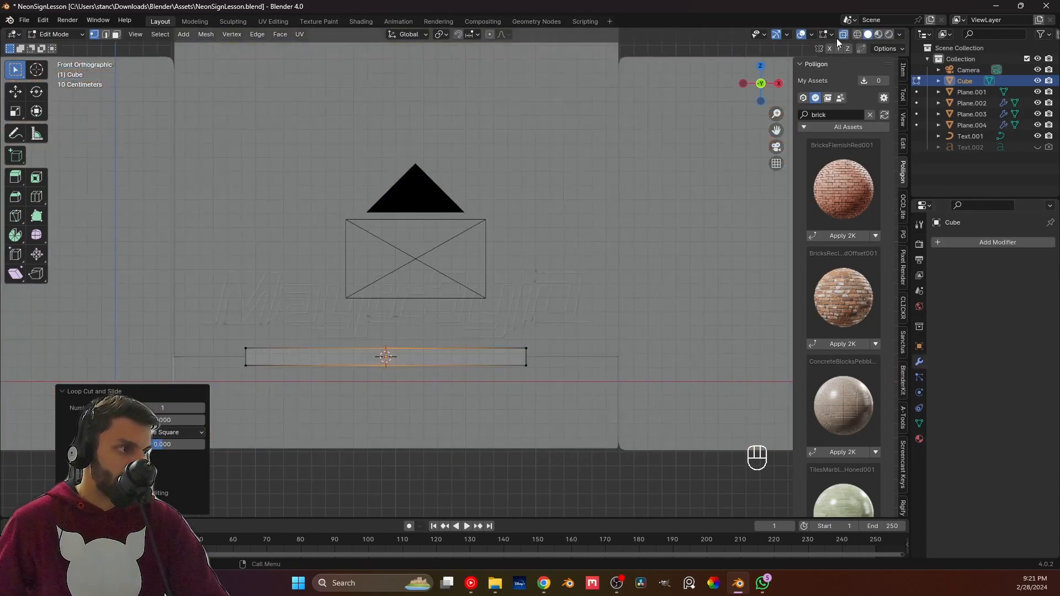
left_click(951, 240)
mouse_move(951, 240)
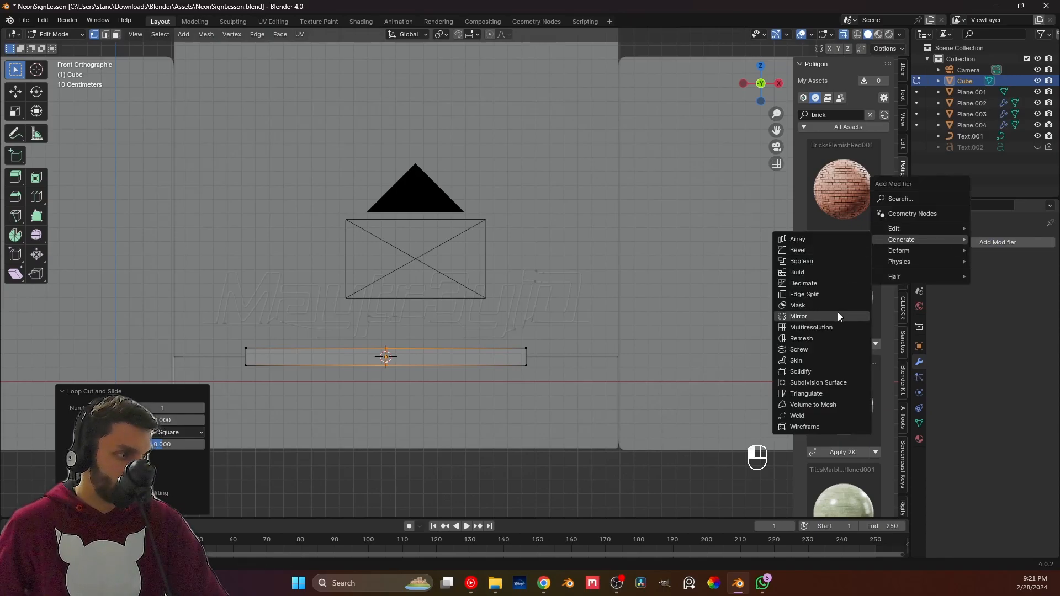
left_click_drag(243, 339, 279, 381)
key("x")
left_click(279, 378)
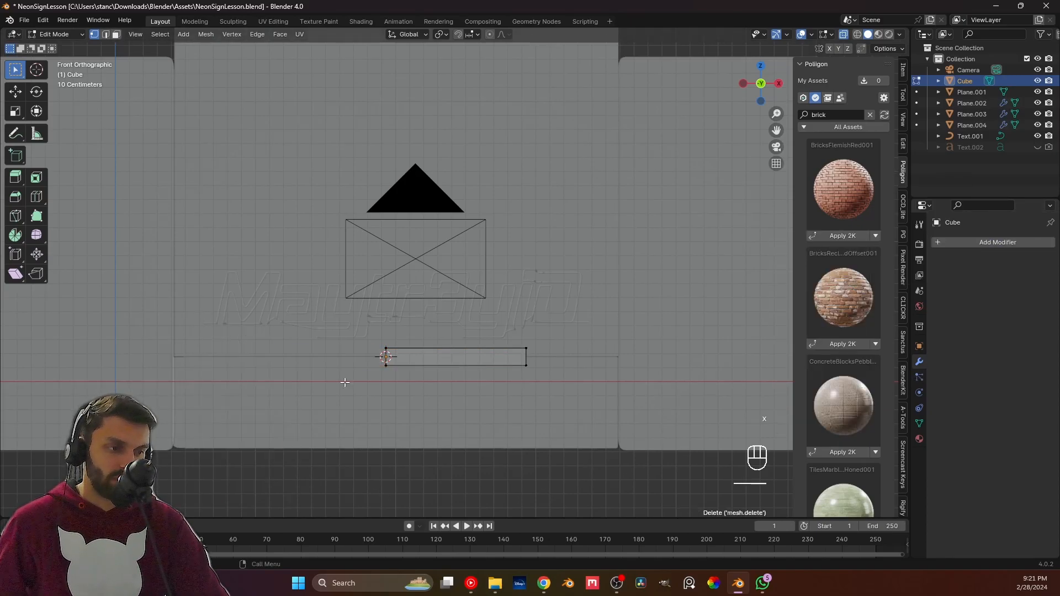
Add a Mirror modifier on the X axis to the half bar and enable Clipping.
left_click(947, 239)
mouse_move(947, 241)
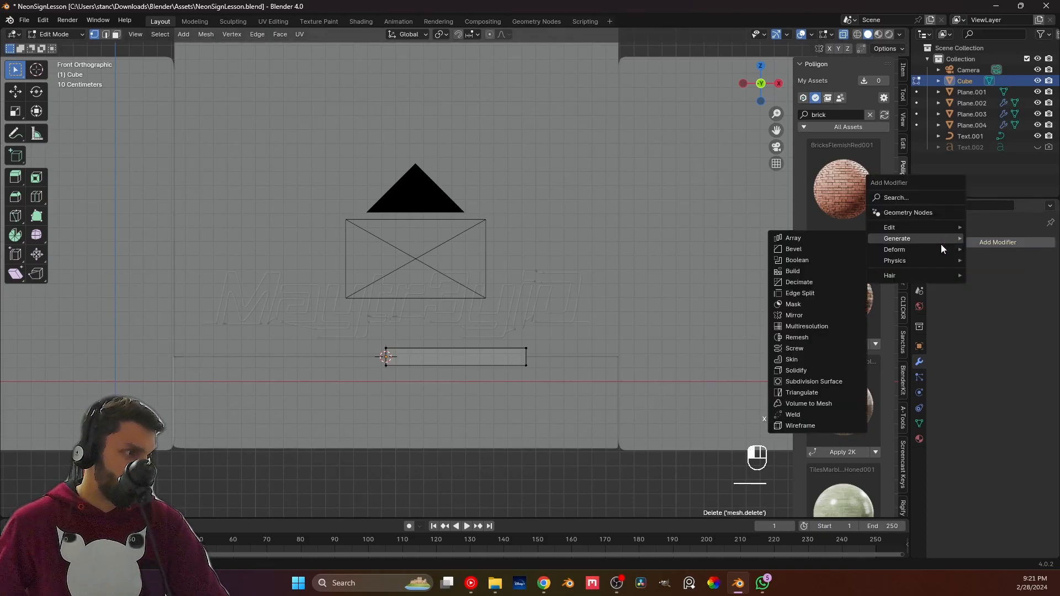
left_click(814, 316)
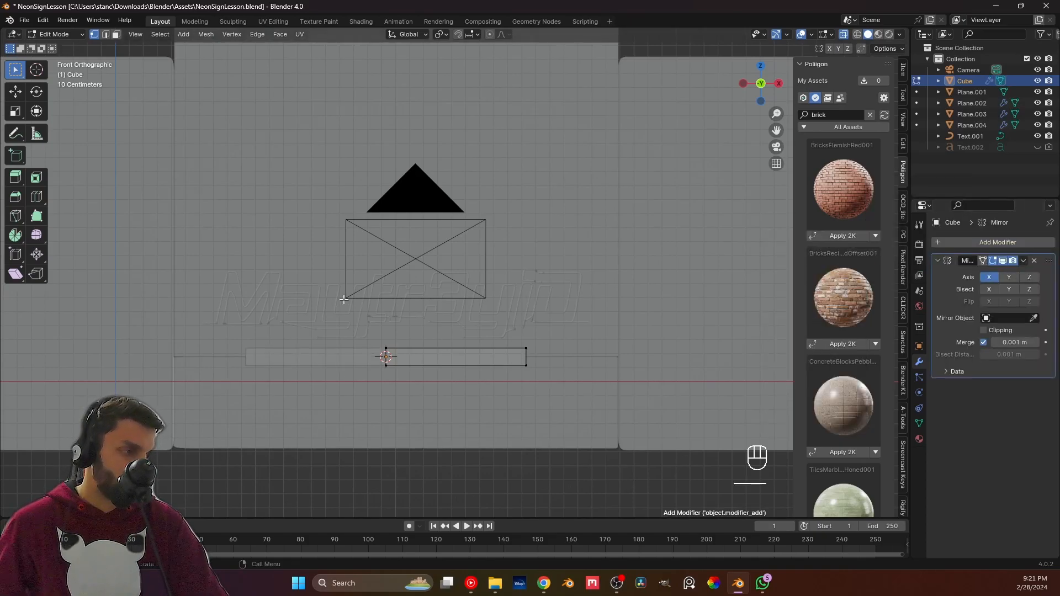
left_click(983, 331)
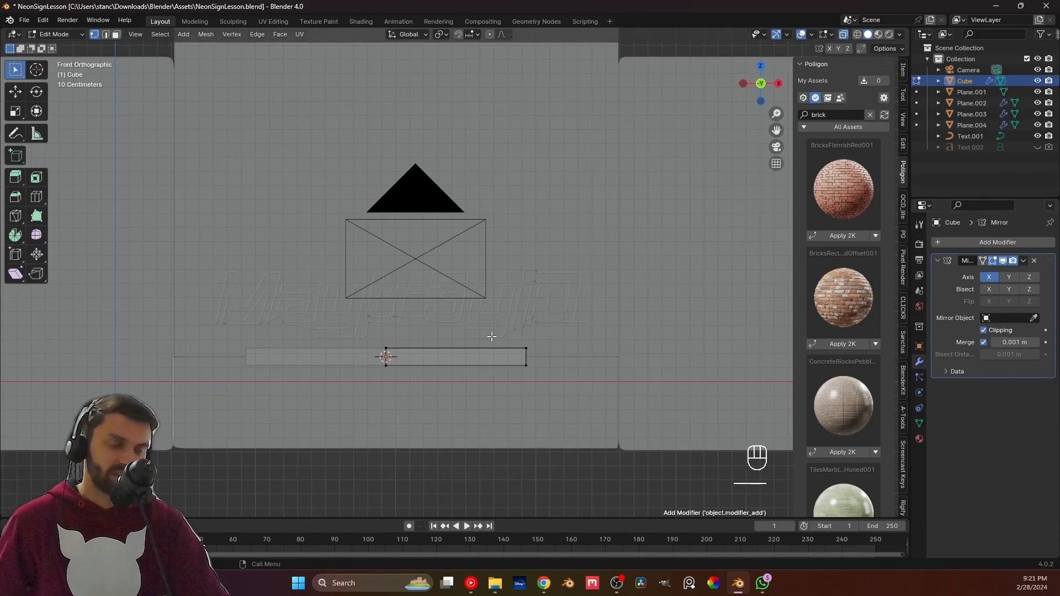
Undo a trial extrusion of the bar's outer end and move that end along X to the brick opening's edge.
left_click_drag(481, 337, 545, 379)
middle_click_drag(545, 379, 479, 375, "shift")
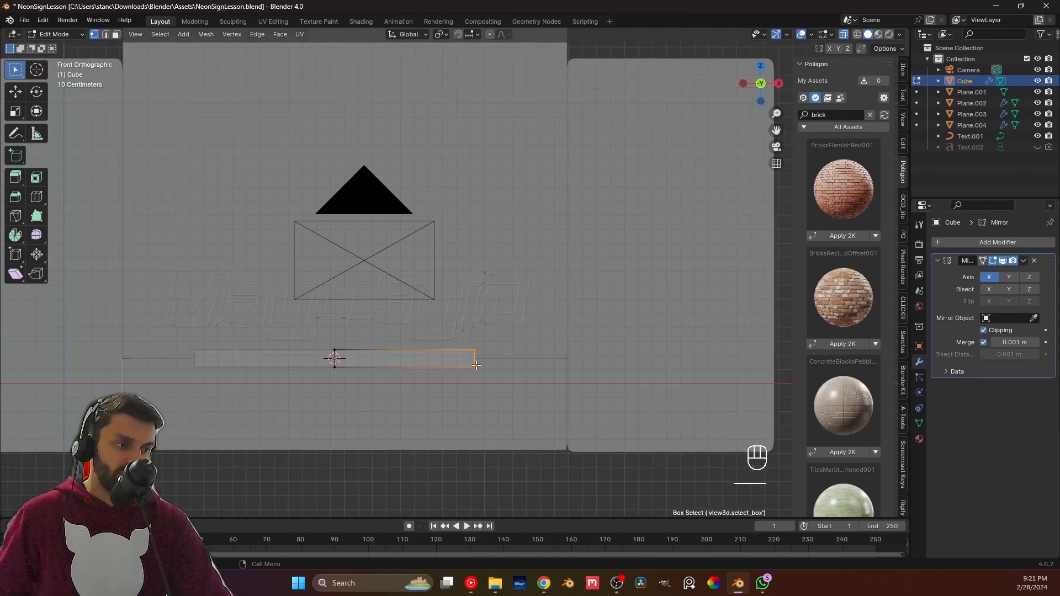
key("e")
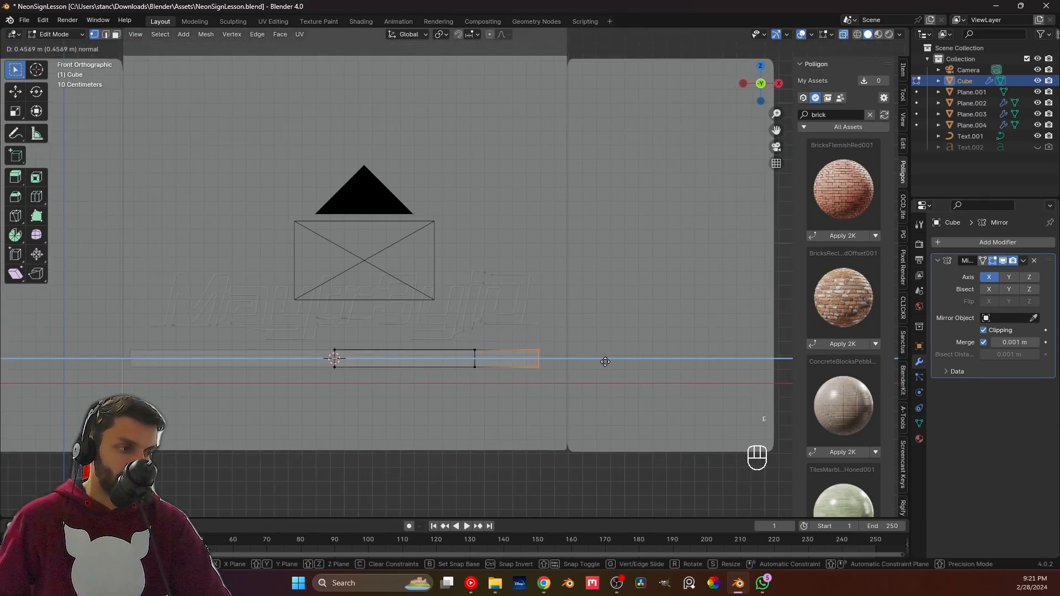
key("ctrl+z")
left_click_drag(510, 385, 511, 385)
key("g")
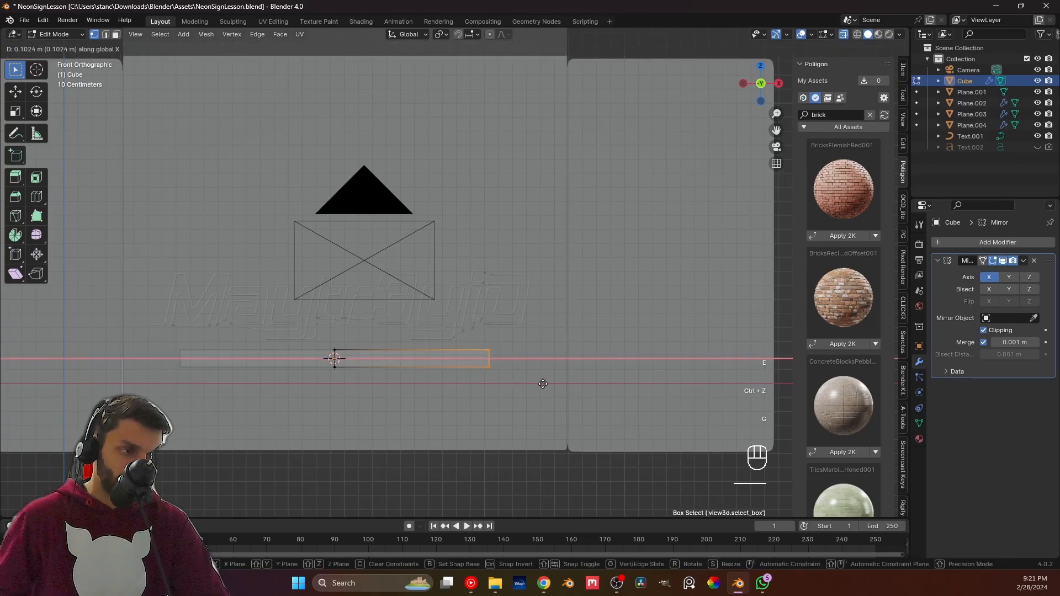
left_click(598, 392)
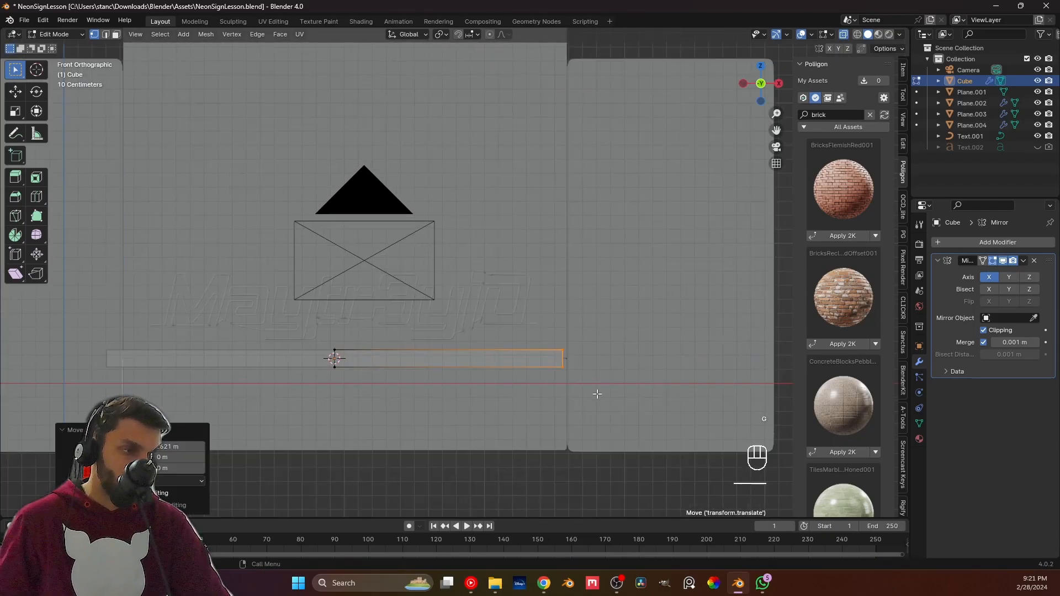
Shear the bar's outer end into a mitred slant and move it slightly inward along X.
scroll(607, 359, "up", 5)
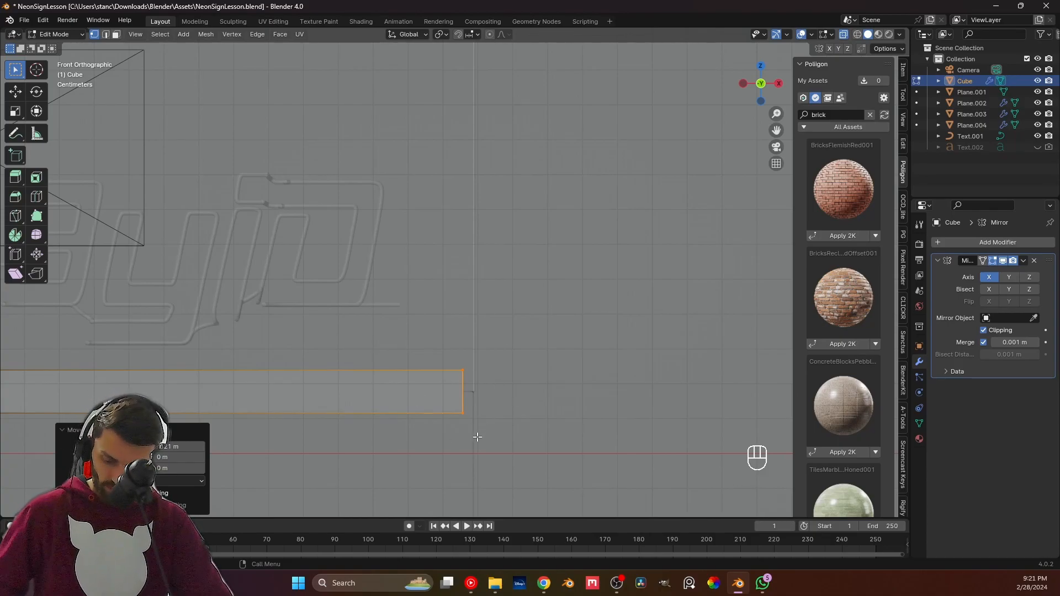
key("F3")
left_click(512, 452)
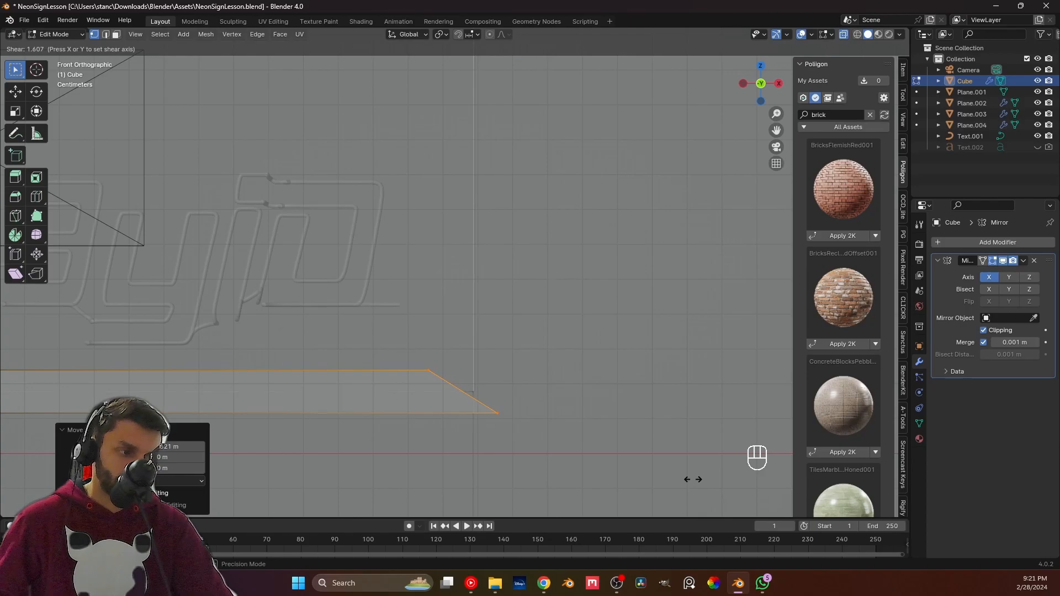
left_click(663, 482)
key("g")
key("x")
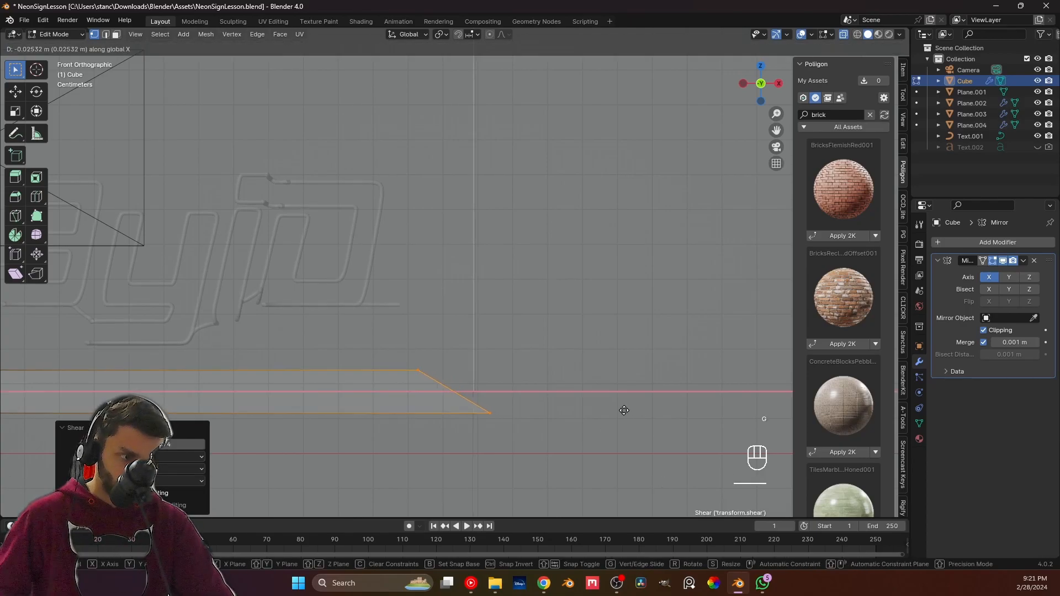
left_click(620, 412)
Extrude the slanted end upward along Z by about 0.8 m to form the frame's side post.
scroll(473, 378, "down", 3)
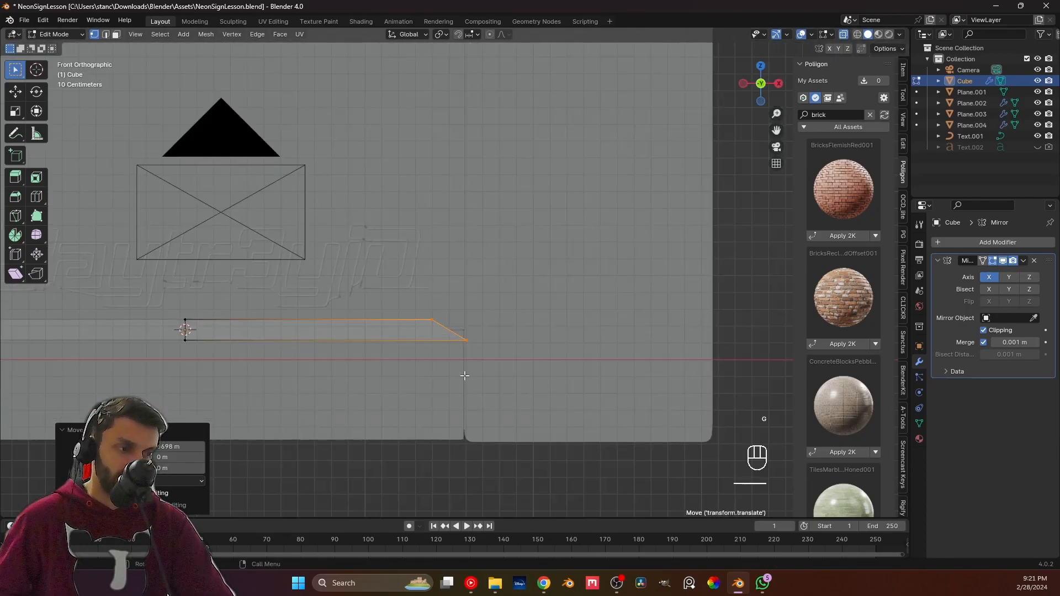
scroll(507, 356, "down", 2)
scroll(507, 356, "up", 4)
middle_click_drag(507, 356, 485, 339, "shift")
key("e")
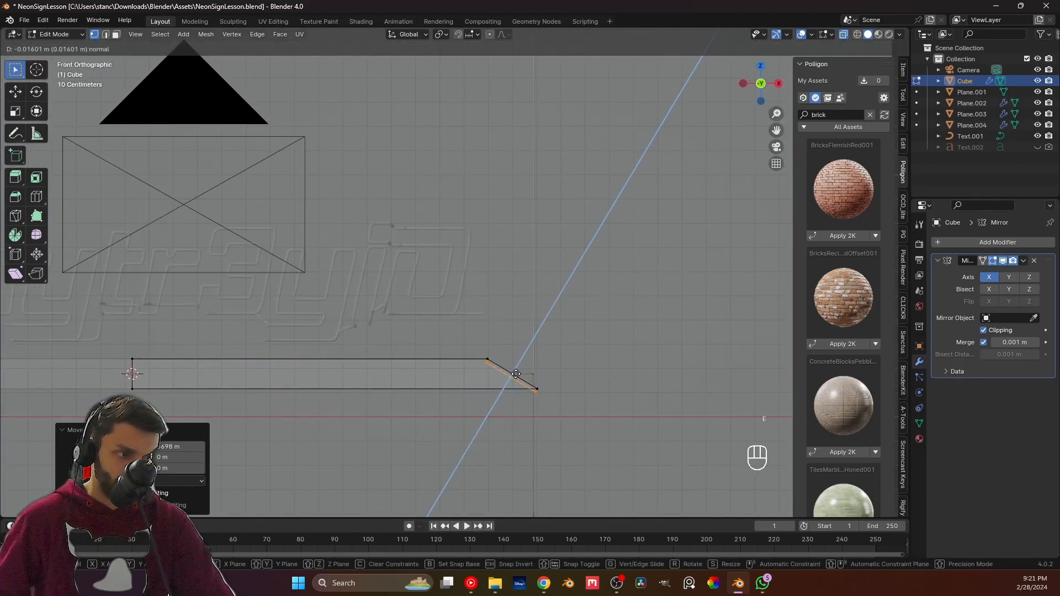
key("z")
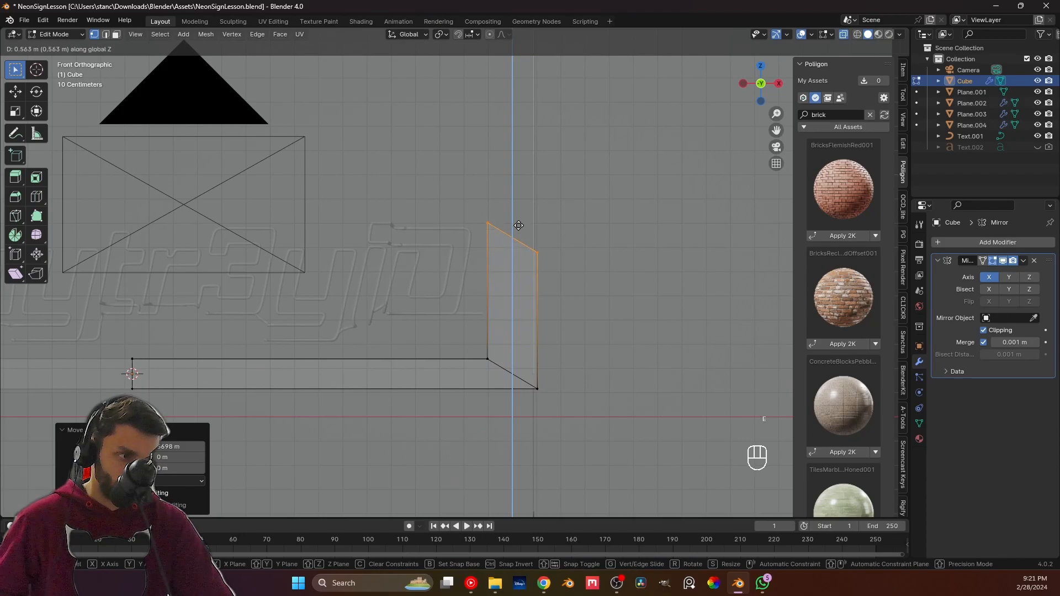
left_click(518, 176)
Raise the side post's top slightly along Z and flatten it by scaling Z to 0.
scroll(442, 198, "down", 4)
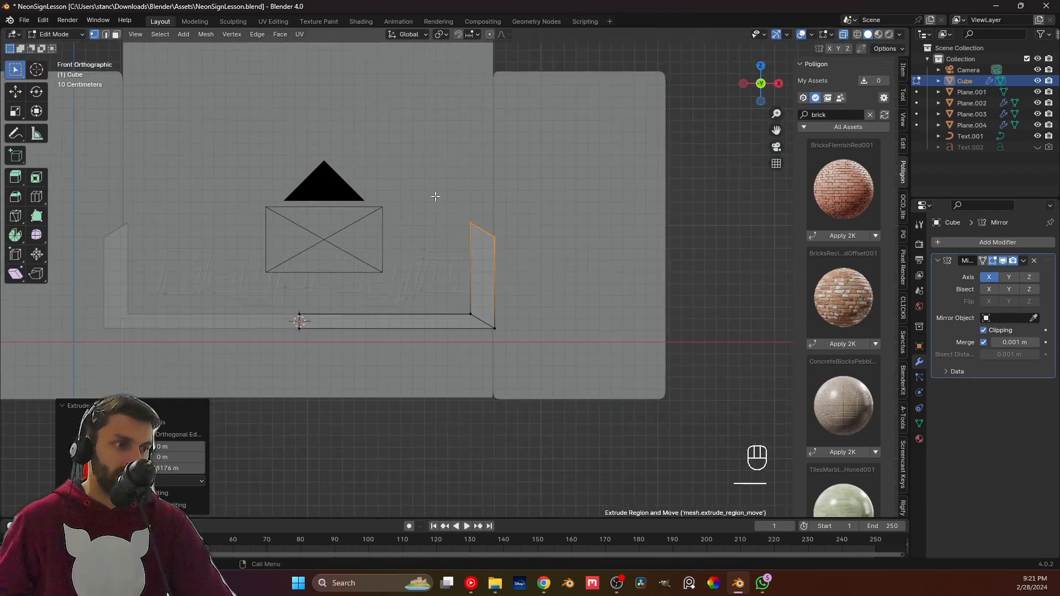
middle_click_drag(443, 198, 501, 207, "shift")
key("g")
key("z")
left_click(553, 214)
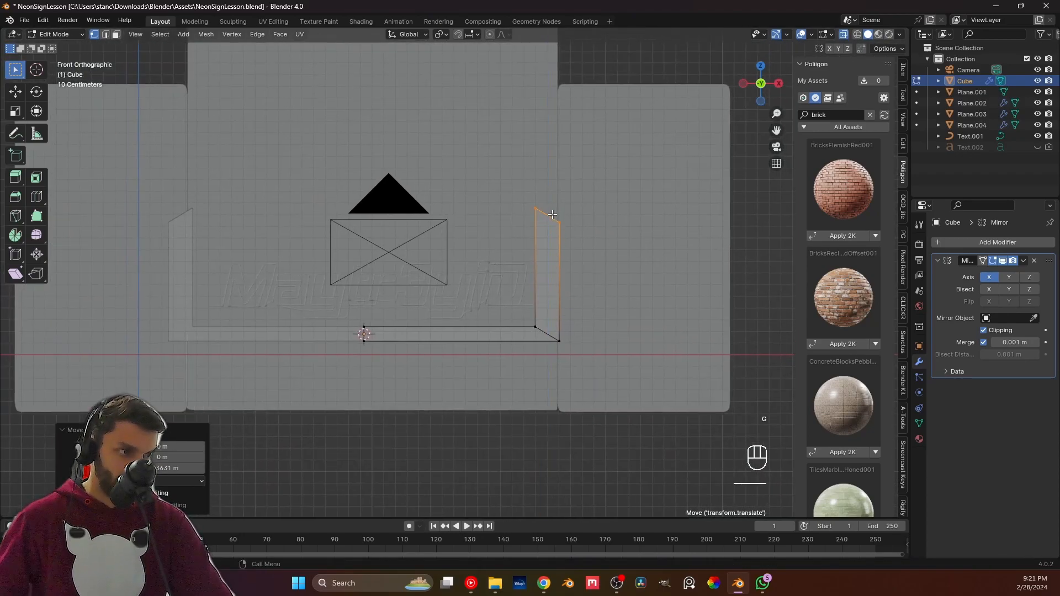
key("s")
key("z")
key("0")
left_click(552, 215)
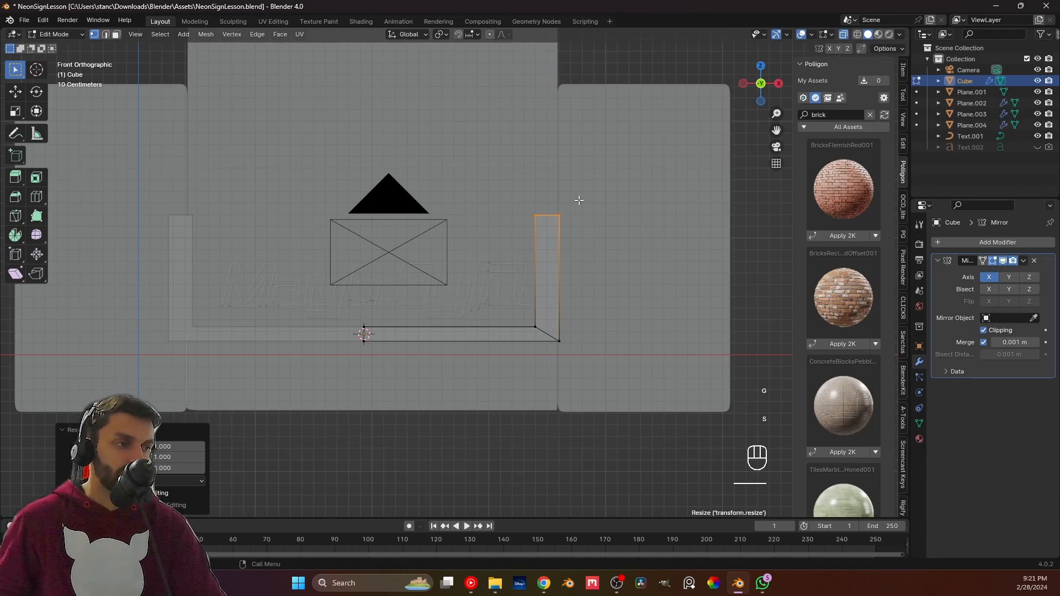
Raise the post's top along Z by about 0.6 m, and by about another 0.3 m while in camera view.
key("g")
key("z")
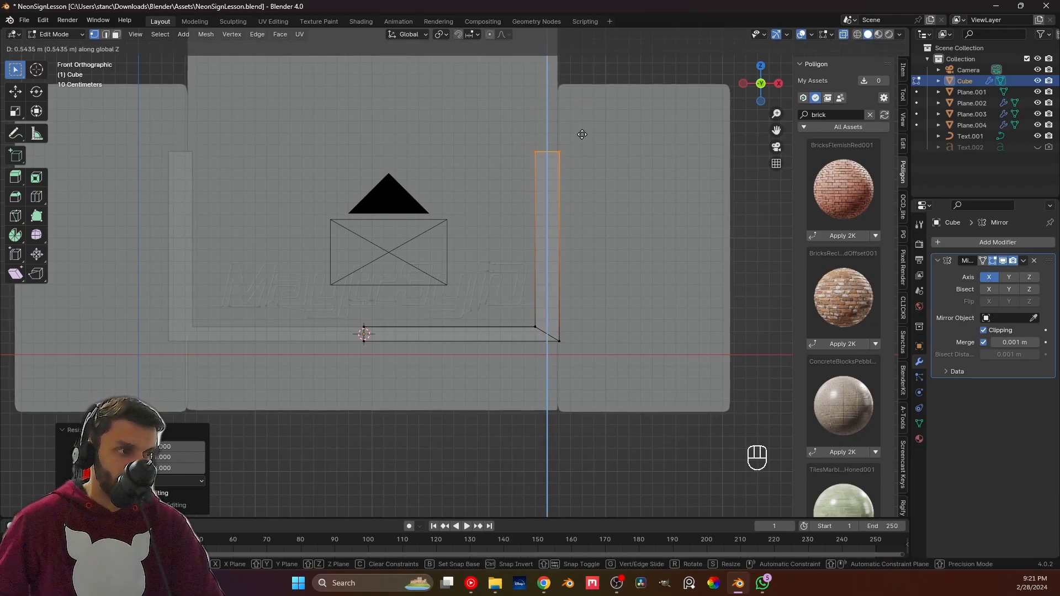
left_click(582, 131)
key("KP_0")
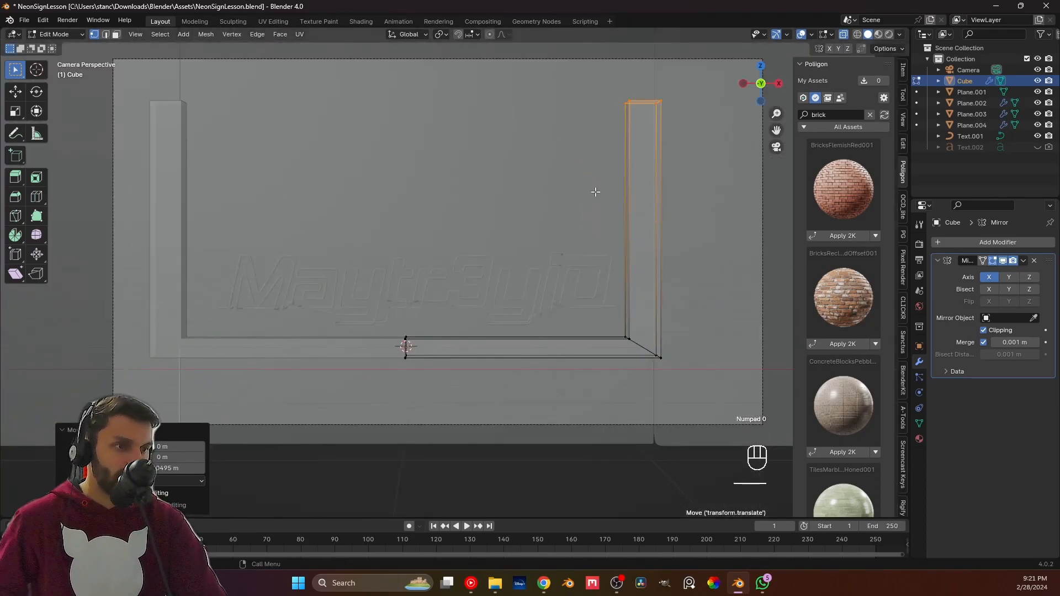
scroll(595, 191, "up", 2)
scroll(545, 222, "up", 2)
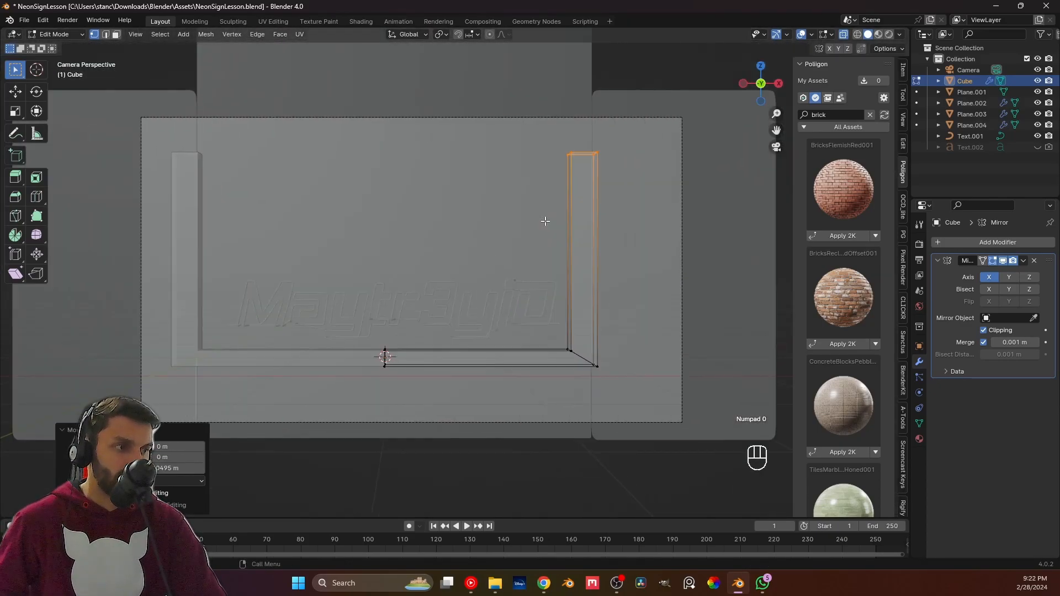
key("g")
key("z")
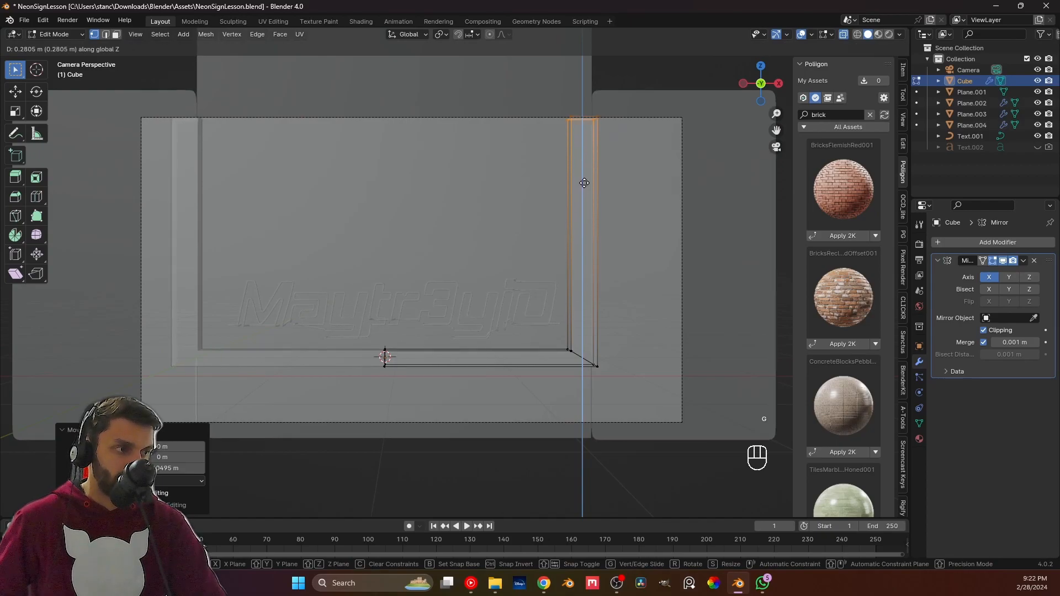
left_click(584, 187)
In front view, lower the post's inner top vertices about 0.2 m along Z to mitre the upper corner.
key("KP_1")
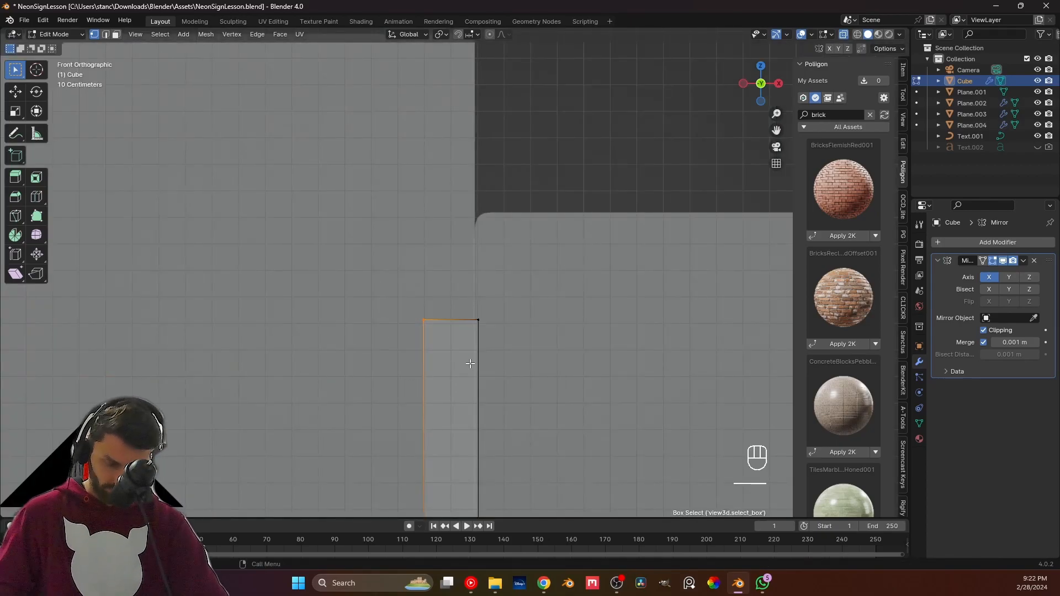
key("g")
key("z")
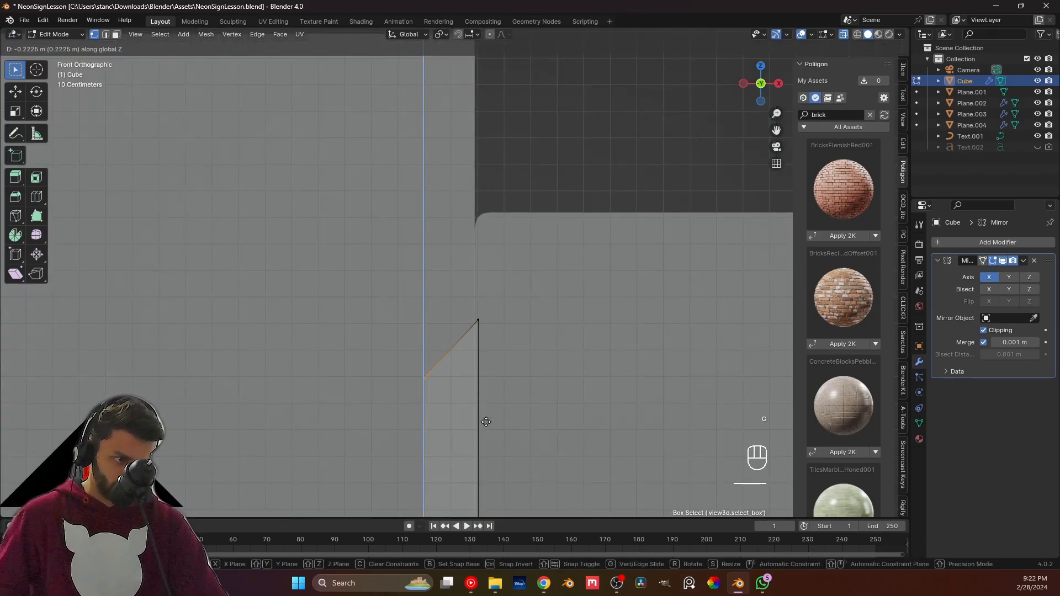
left_click(486, 422)
scroll(481, 331, "down", 5)
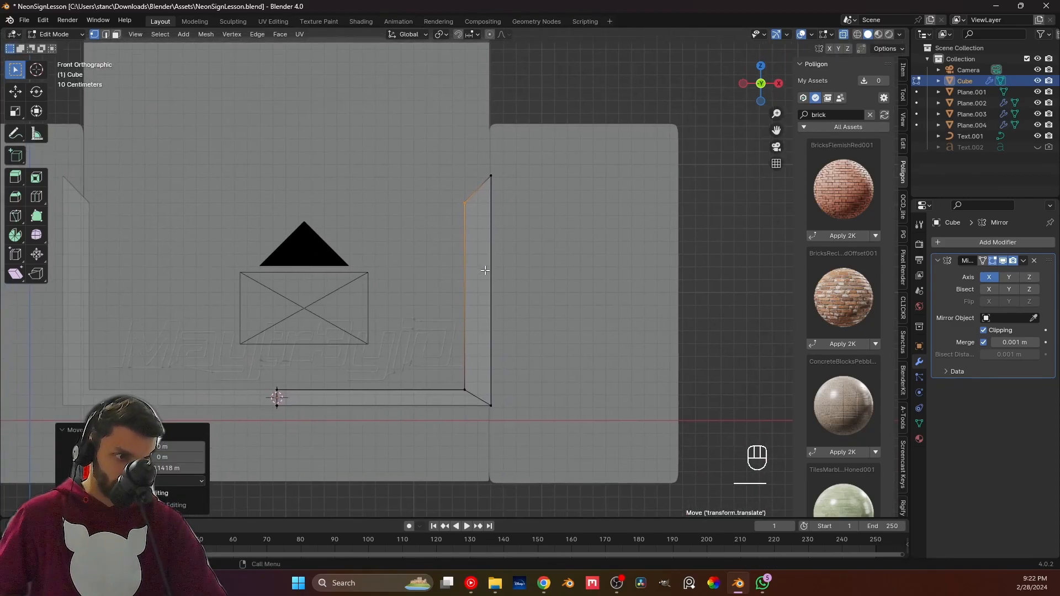
Extrude the mitred upper end along X to the mirror centre, closing the frame, and return to object mode in camera view.
middle_click_drag(486, 262, 525, 276, "shift")
left_click_drag(554, 230, 580, 250)
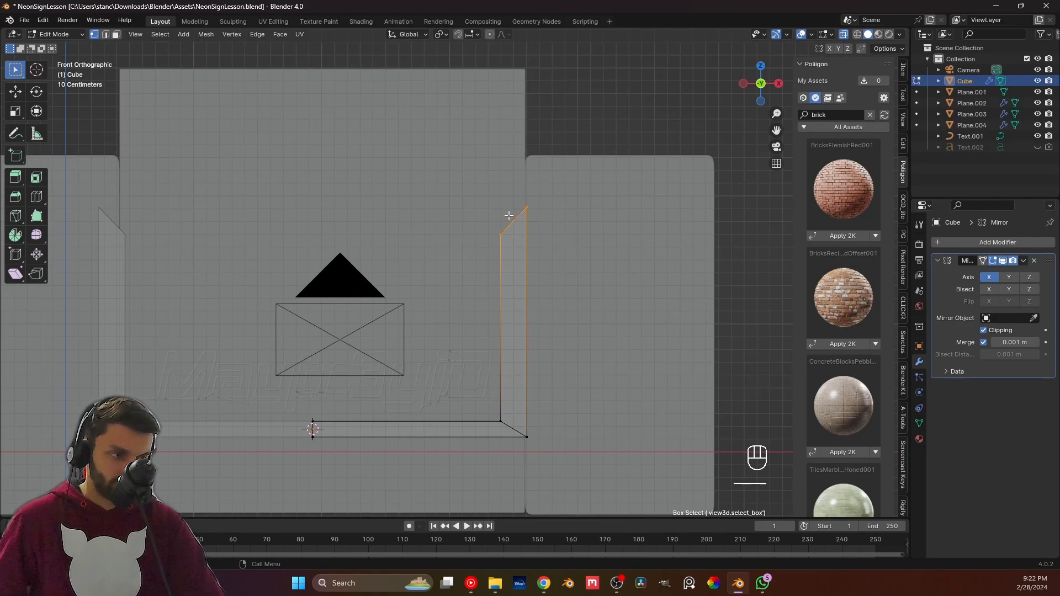
key("e")
key("x")
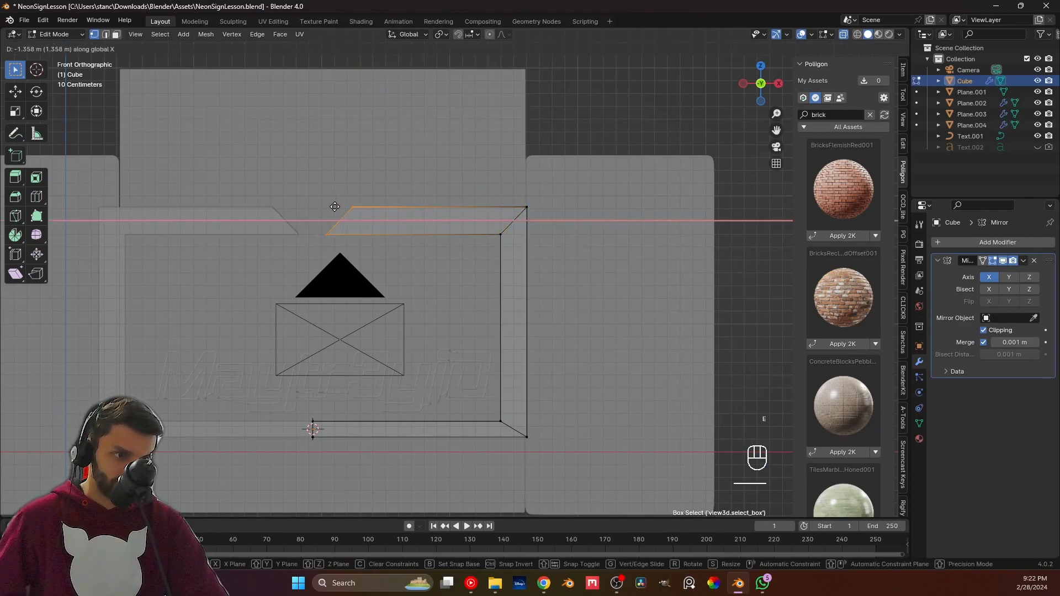
left_click(308, 204)
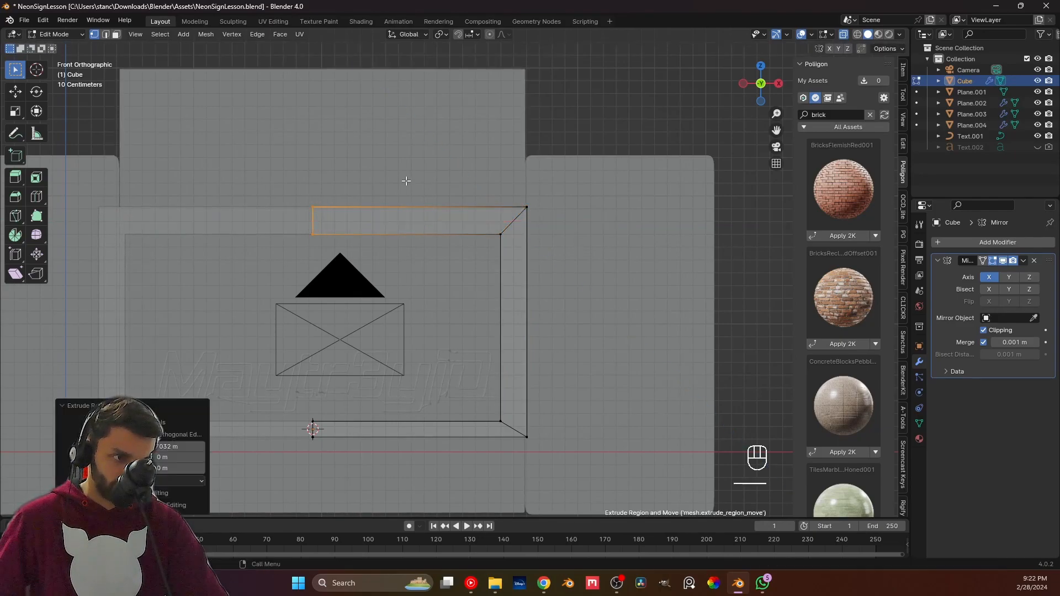
key("Tab")
key("KP_0")
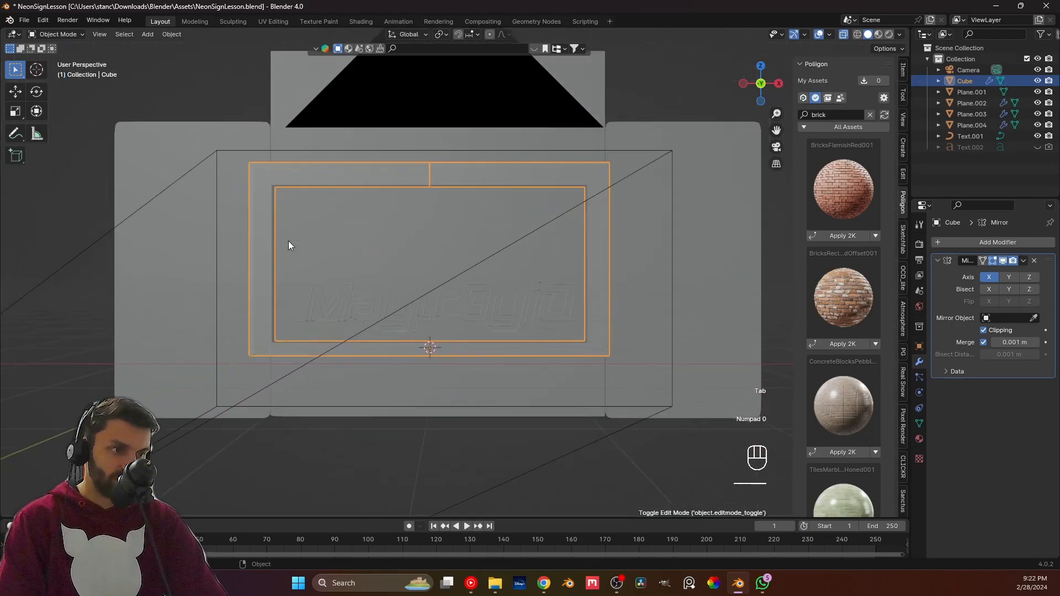
left_click(463, 472)
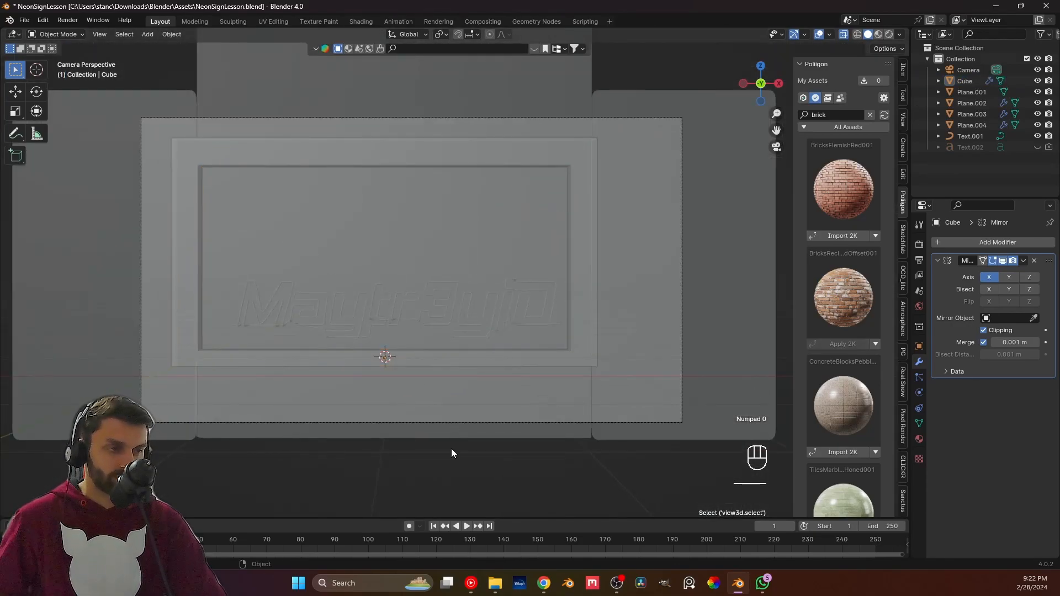
Delete the interior face at the centre of the frame's upper bar and return to object mode.
key("Tab")
scroll(401, 200, "up", 5)
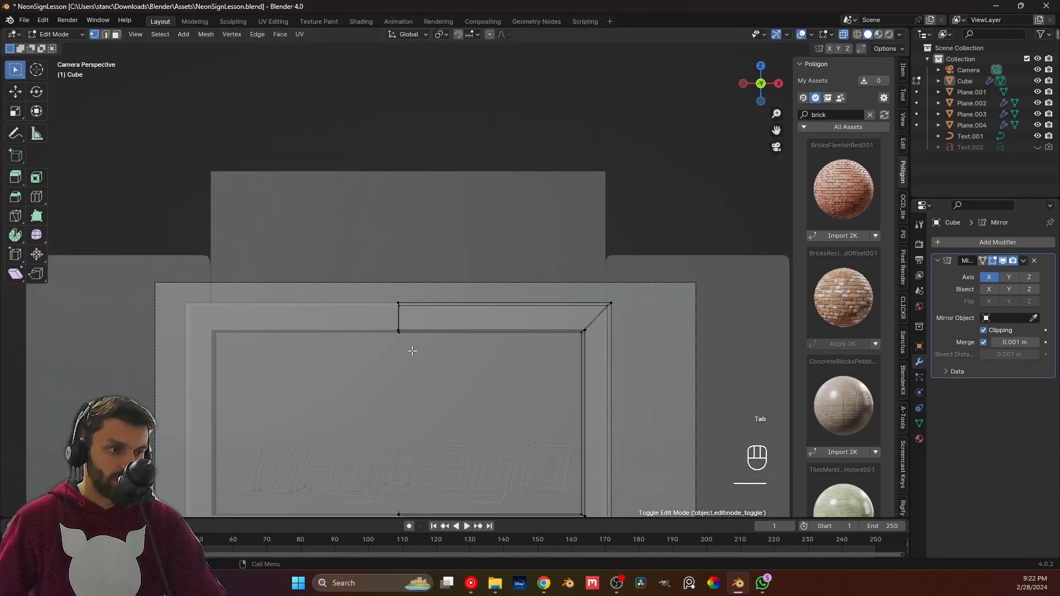
middle_click_drag(401, 200, 457, 186)
key("3")
left_click(423, 143)
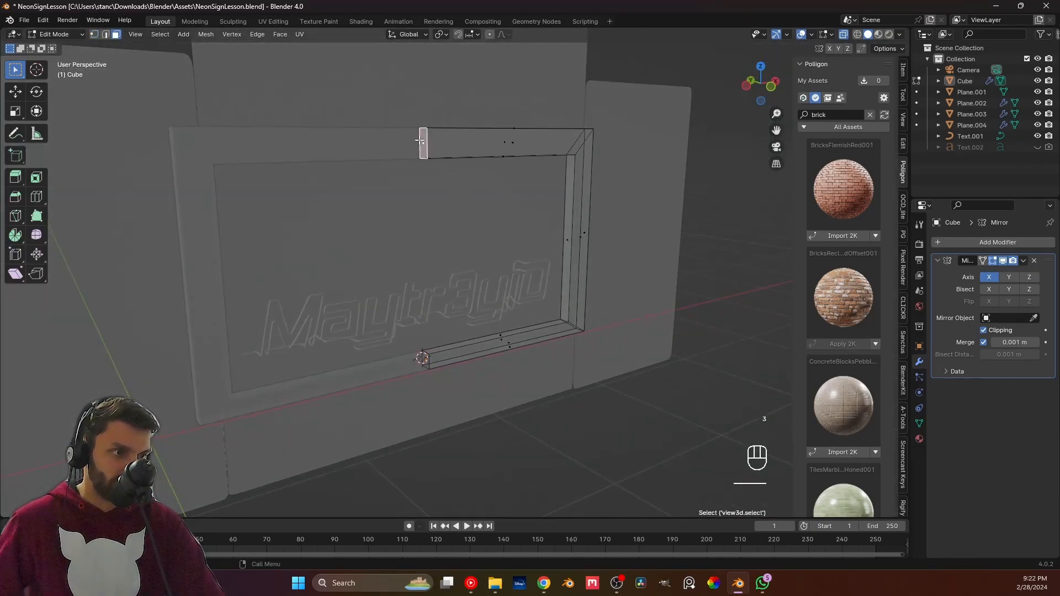
key("x")
left_click(422, 168)
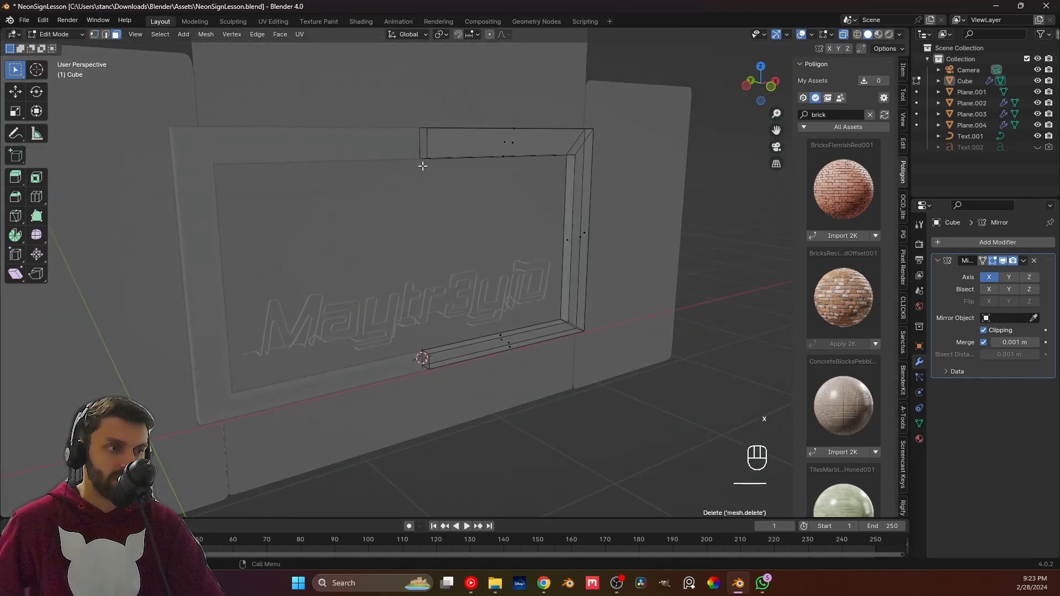
key("Tab")
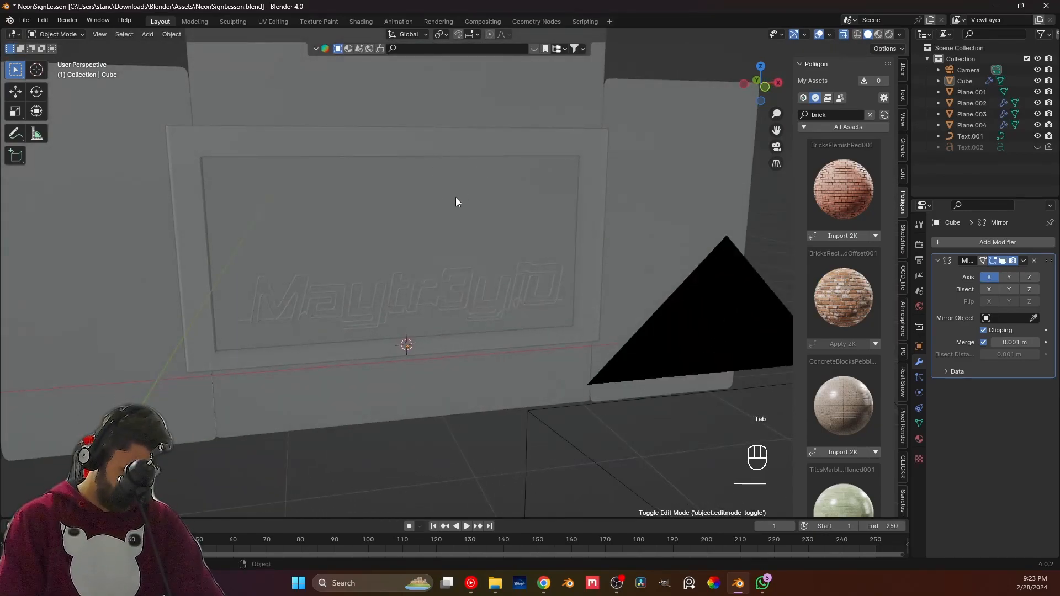
In front view, try to enlarge the frame's opening by scaling its inner vertices to about 1.08.
key("KP_1")
key("Tab")
key("1")
left_click_drag(585, 178, 591, 179)
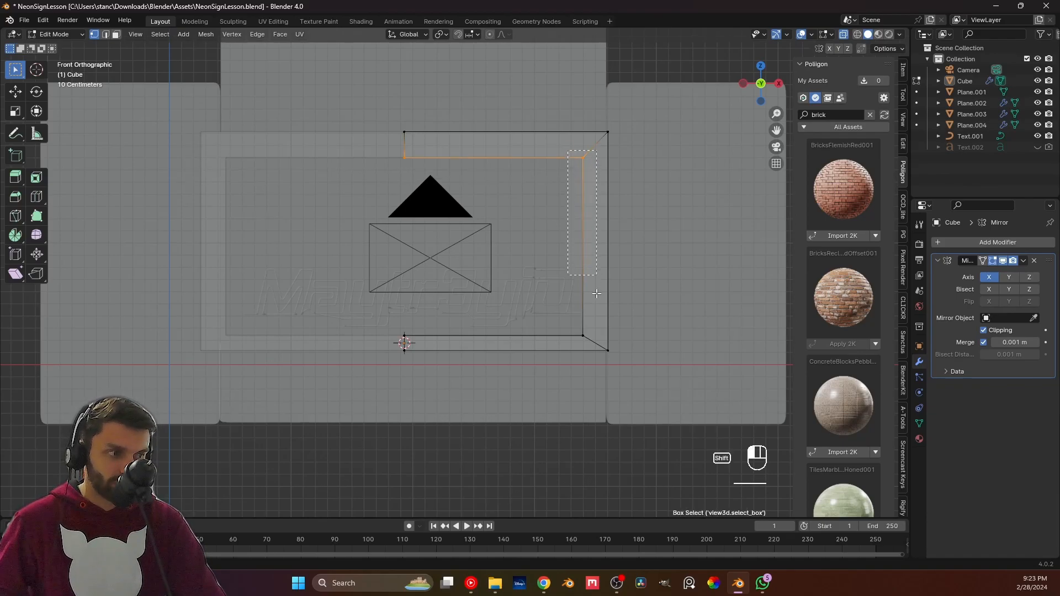
left_click_drag(591, 342, 591, 342, "shift")
key("s")
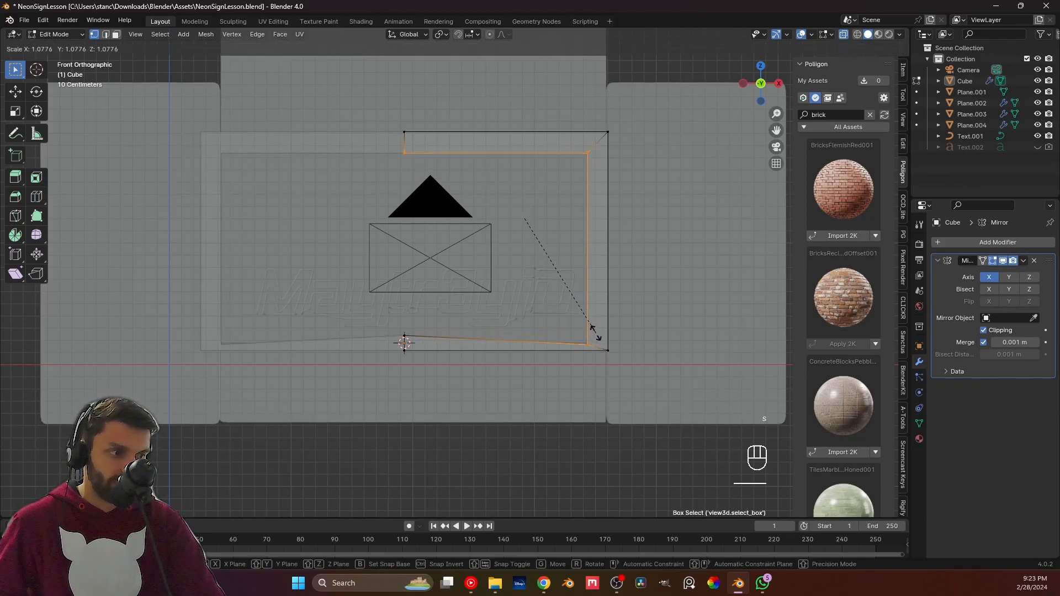
left_click(596, 330)
Try to widen the opening by shrinking the frame's inner vertices about 0.25 m along their normals.
left_click_drag(385, 156, 554, 252)
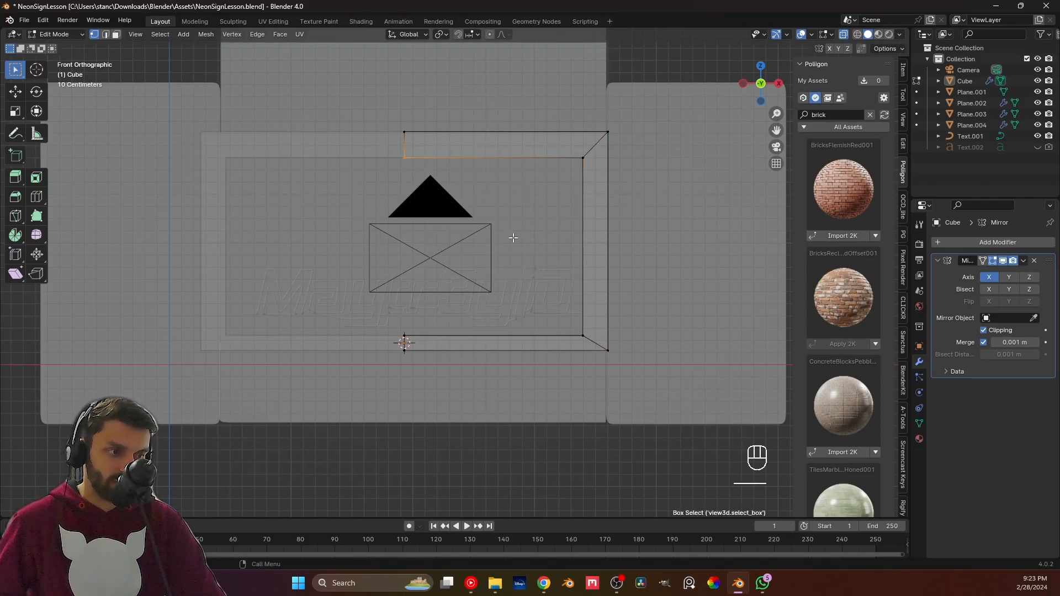
left_click_drag(412, 157, 593, 220)
left_click_drag(568, 305, 594, 345, "shift")
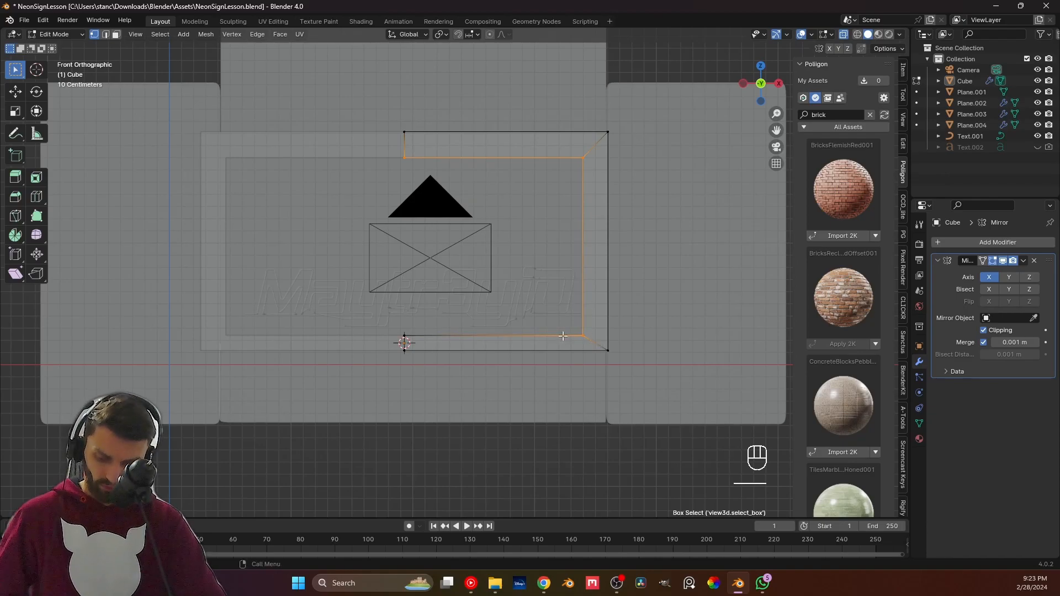
key("alt+s")
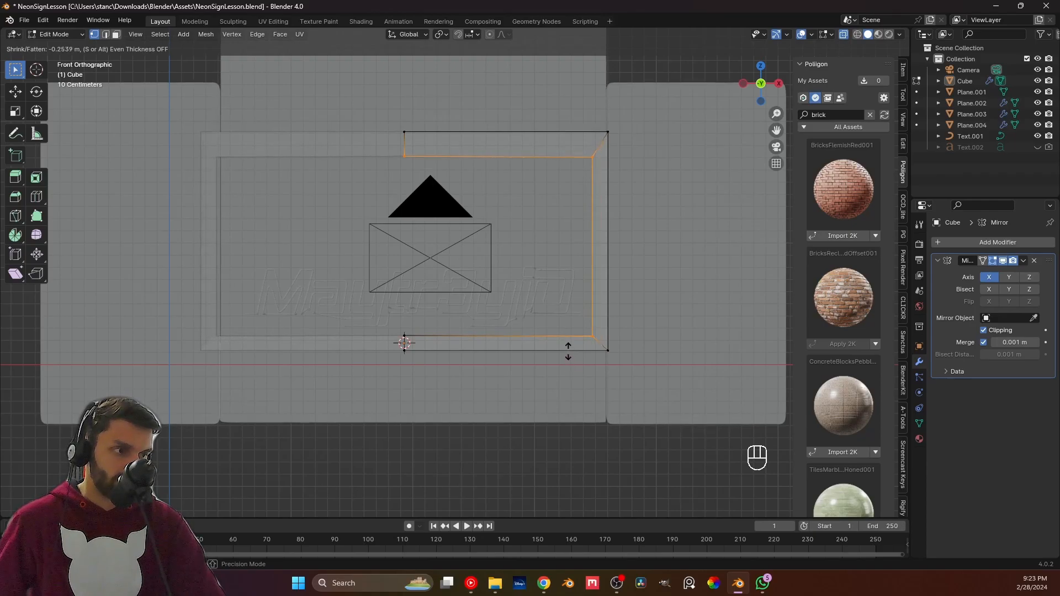
left_click(572, 339)
Move the side post's inner vertices about 0.08 m outward along X to make the post thinner.
left_click_drag(596, 338, 596, 349)
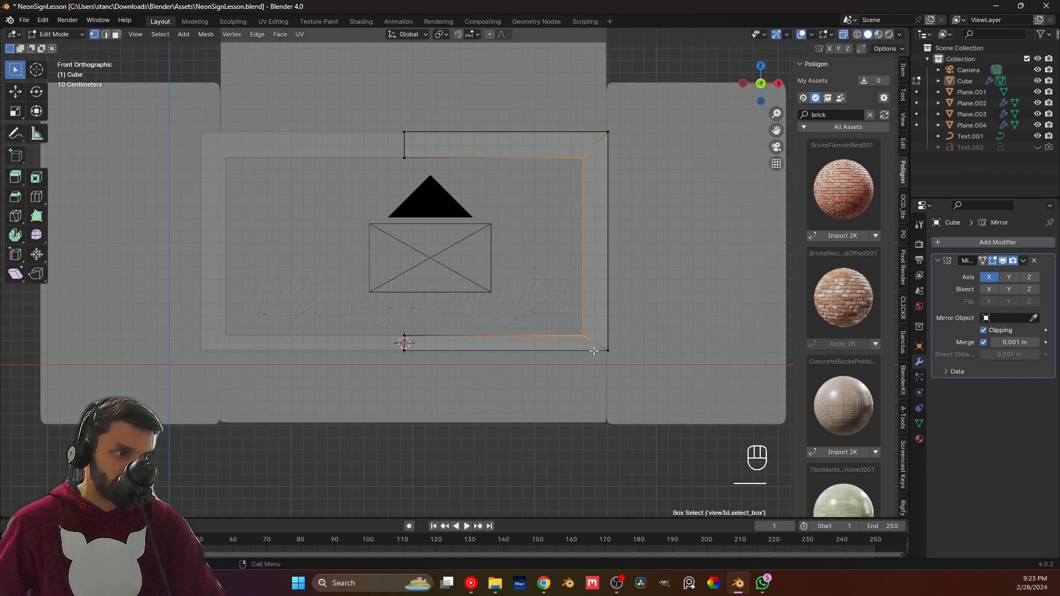
key("s")
key("x")
right_click(606, 352)
key("g")
key("x")
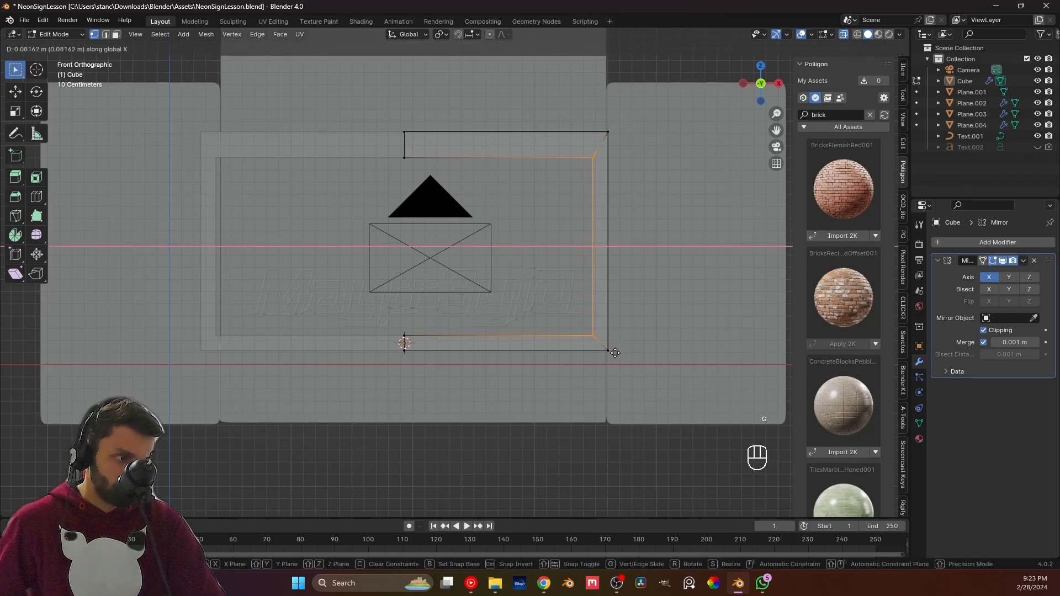
left_click(614, 352)
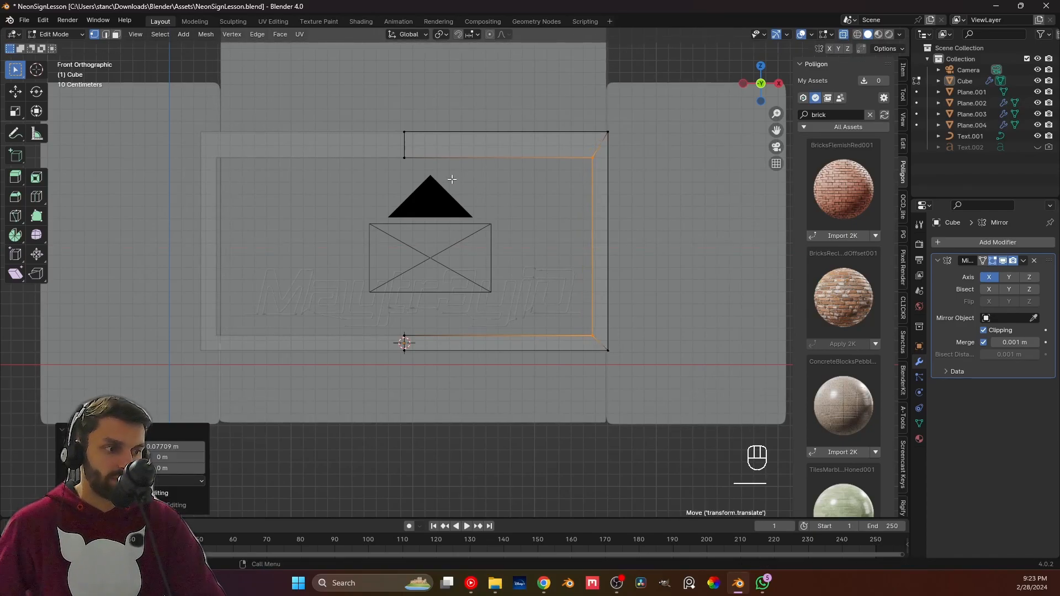
Raise the upper bar's inner vertices about 0.06 m along Z to thin the bar, and return to object mode.
left_click_drag(477, 172, 480, 173)
key("g")
key("z")
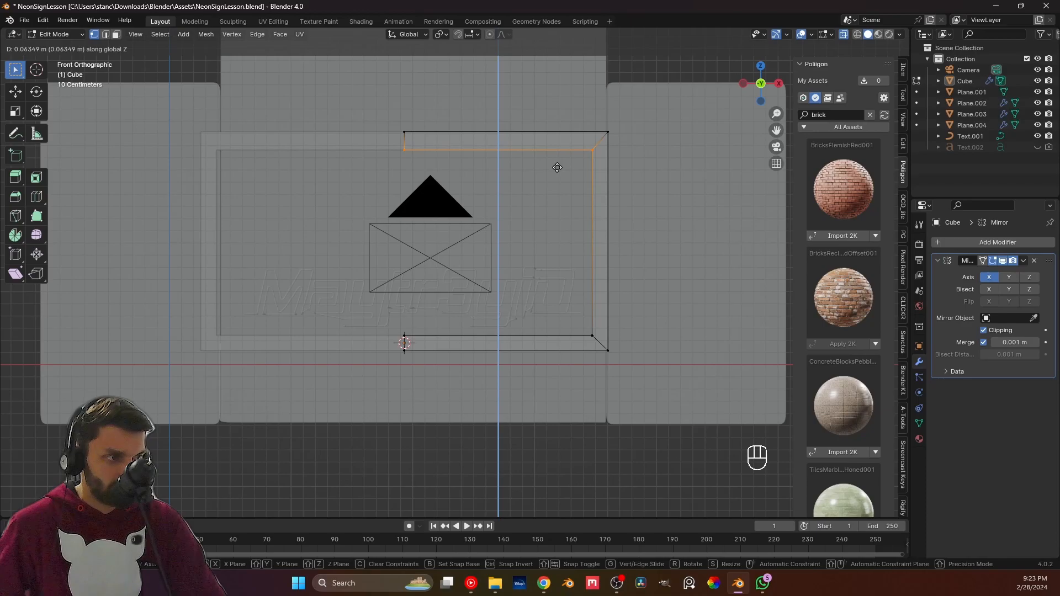
left_click(557, 168)
key("Tab")
scroll(594, 201, "down", 3)
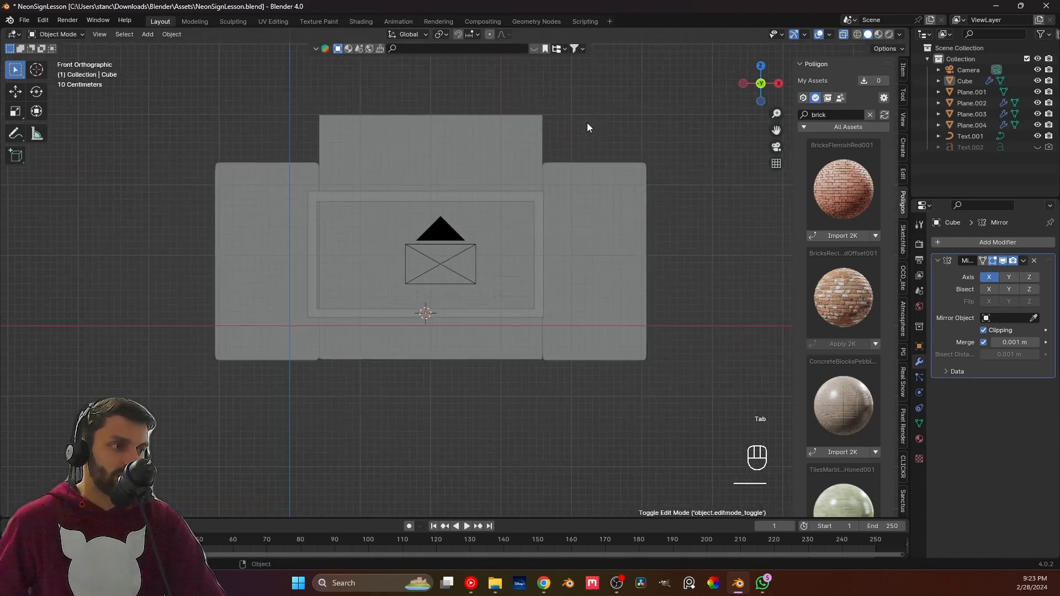
scroll(508, 221, "up", 3)
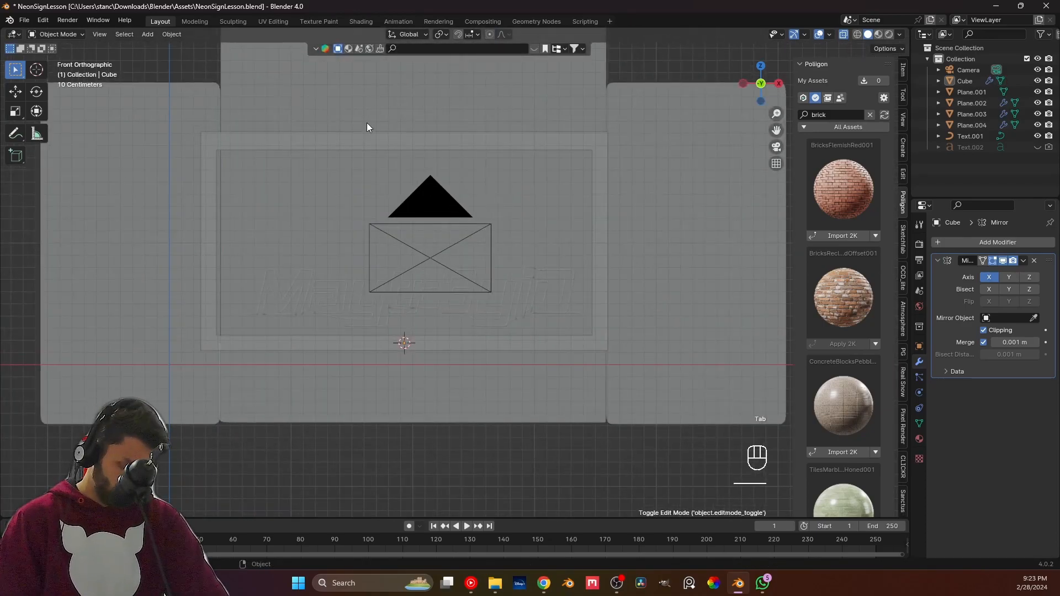
In camera view, raise all vertices of the frame's upper bar about 0.16 m along Z to the camera's top border.
key("KP_0")
scroll(371, 191, "down", 2)
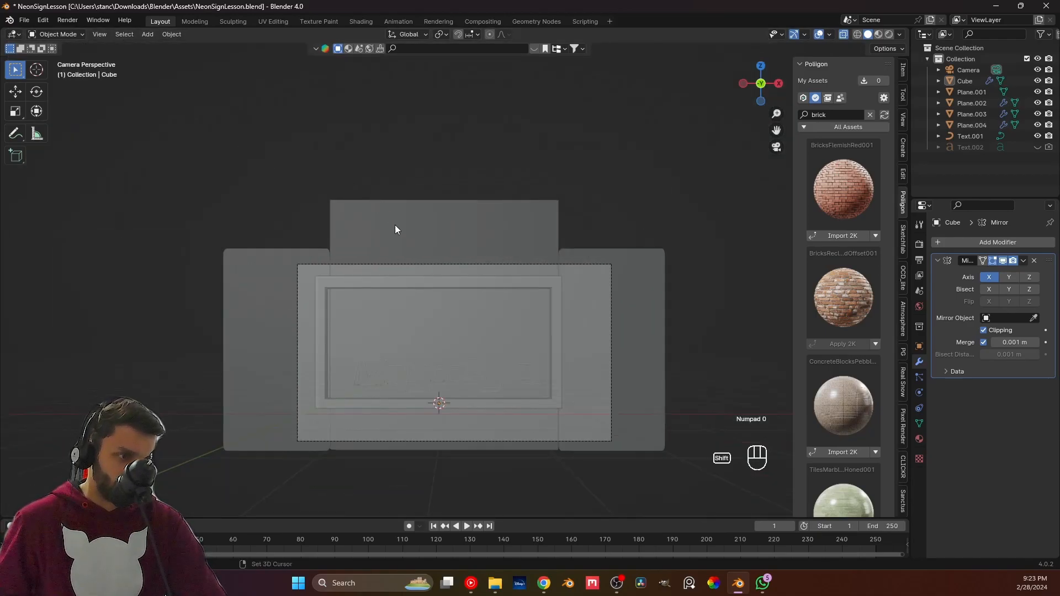
middle_click_drag(421, 266, 406, 172, "shift")
scroll(431, 172, "up", 2)
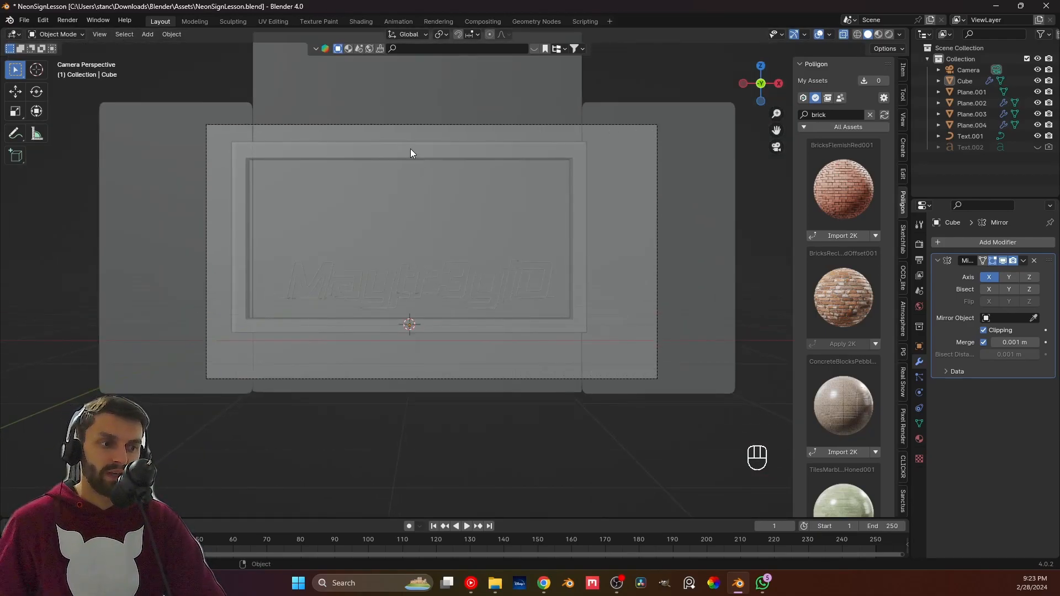
left_click(411, 153)
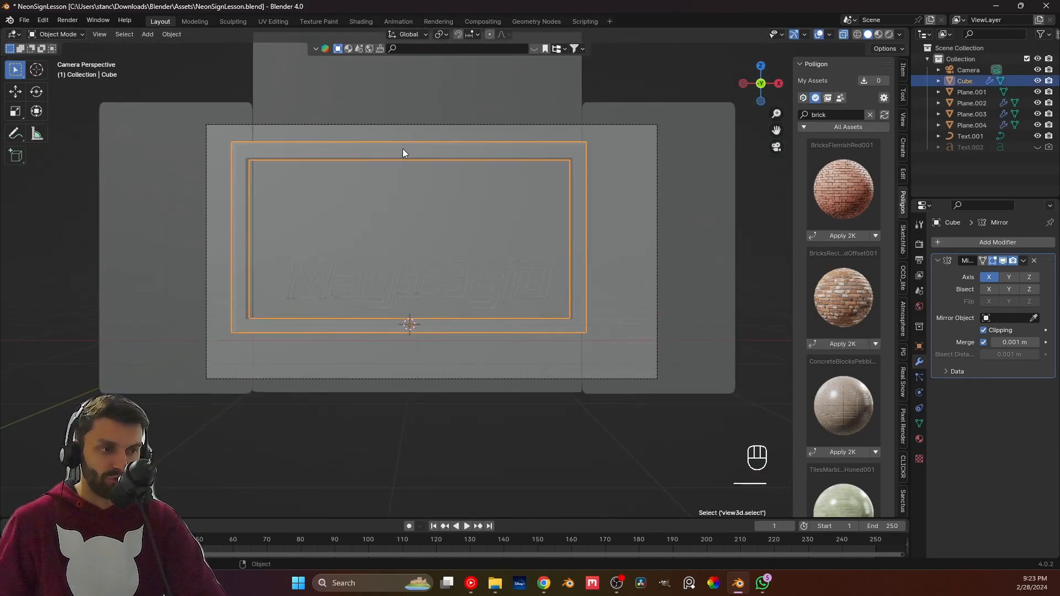
key("Tab")
left_click_drag(297, 128, 543, 179)
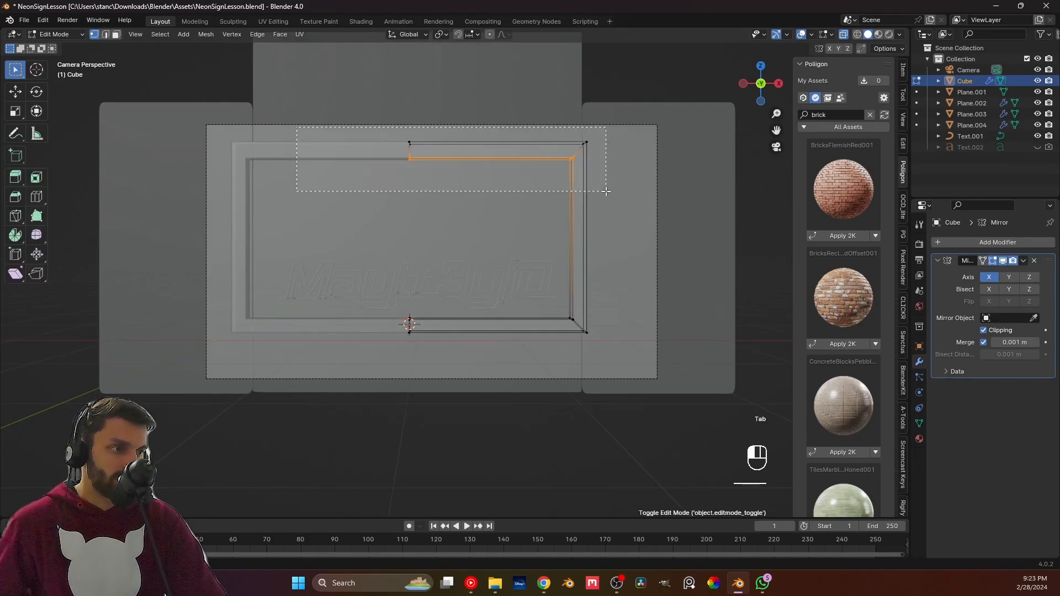
left_click_drag(606, 192, 606, 192)
key("g")
key("z")
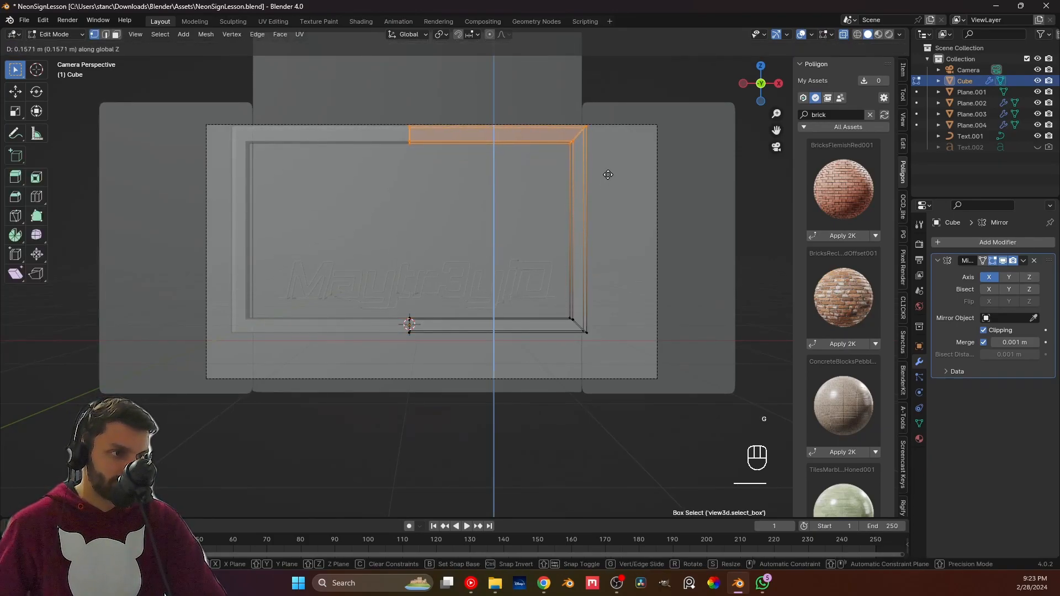
left_click(607, 132)
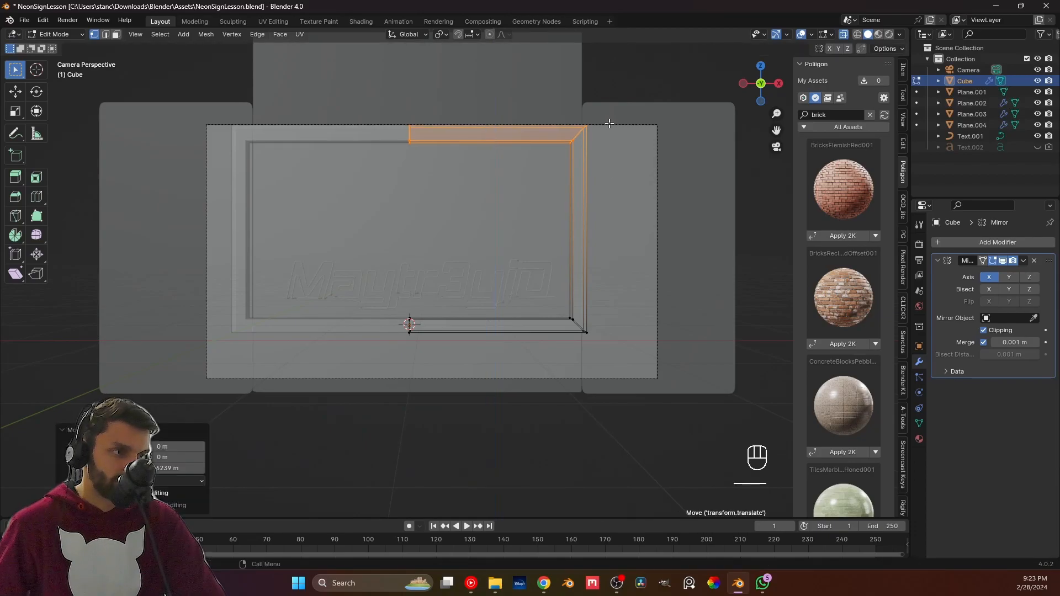
Return to object mode, deselect the frame and save the file.
key("Tab")
left_click(617, 84)
key("ctrl+s")
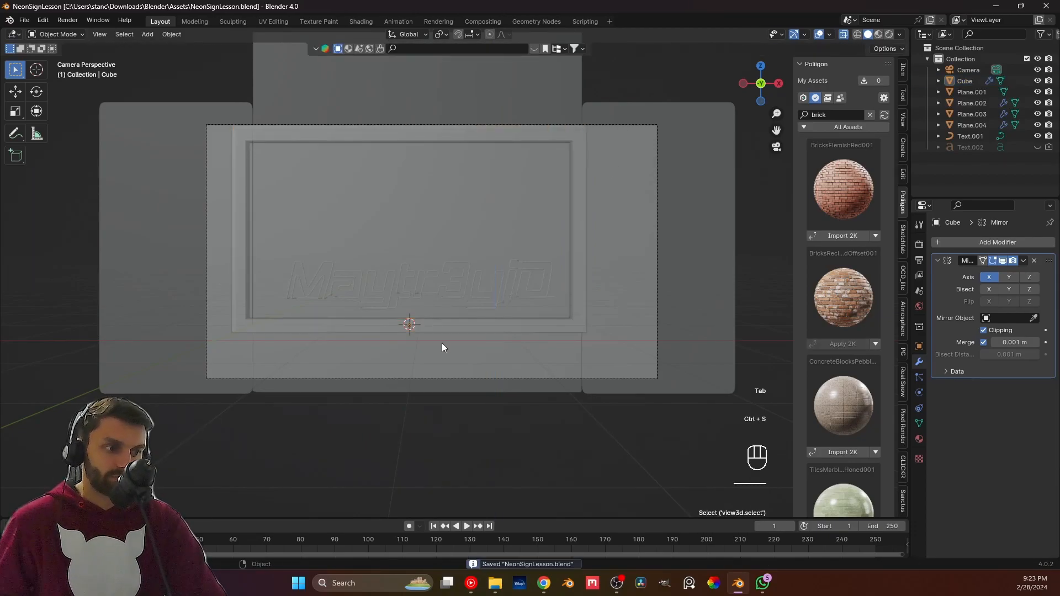
Add one centred loop cut running lengthwise along the bars of the window frame.
scroll(435, 346, "up", 5)
left_click(504, 299)
middle_click_drag(504, 299, 436, 275, "shift")
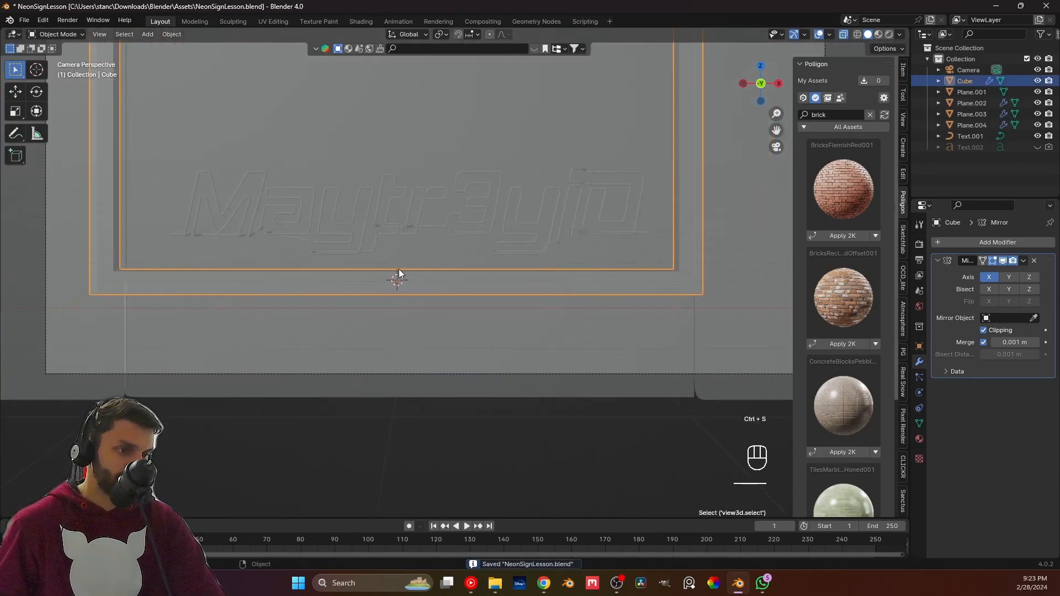
key("Tab")
scroll(440, 341, "up", 2)
middle_click_drag(456, 373, 404, 304, "shift")
key("ctrl+r")
left_click(406, 324)
right_click(406, 324)
Bevel the frame's new centre loop about 0.008 m wide with one segment.
key("ctrl+b")
right_click(400, 365)
middle_click_drag(468, 322, 138, 294)
middle_click_drag(319, 291, 420, 306)
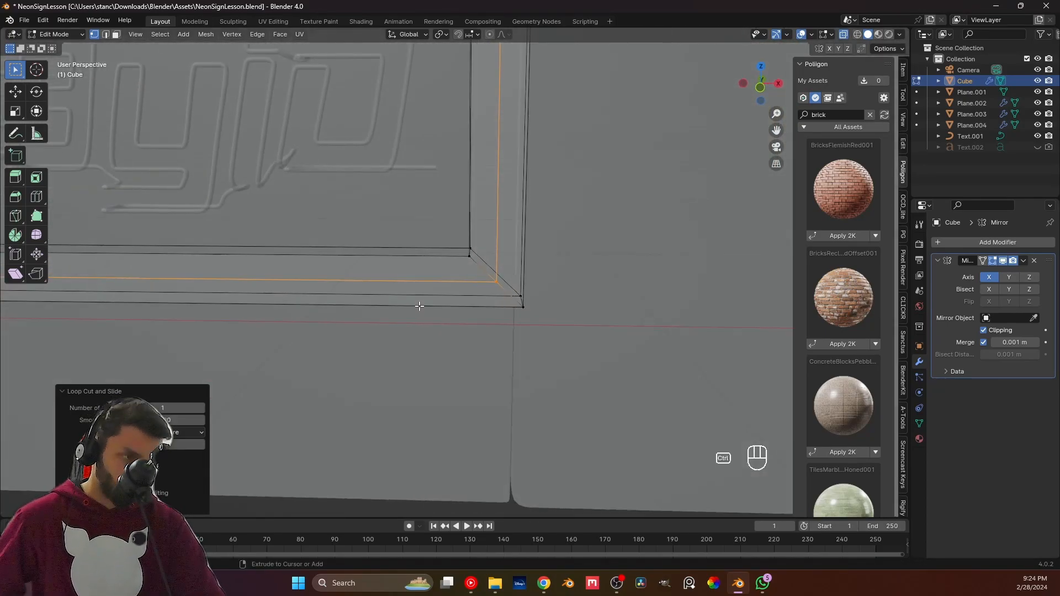
key("ctrl+b")
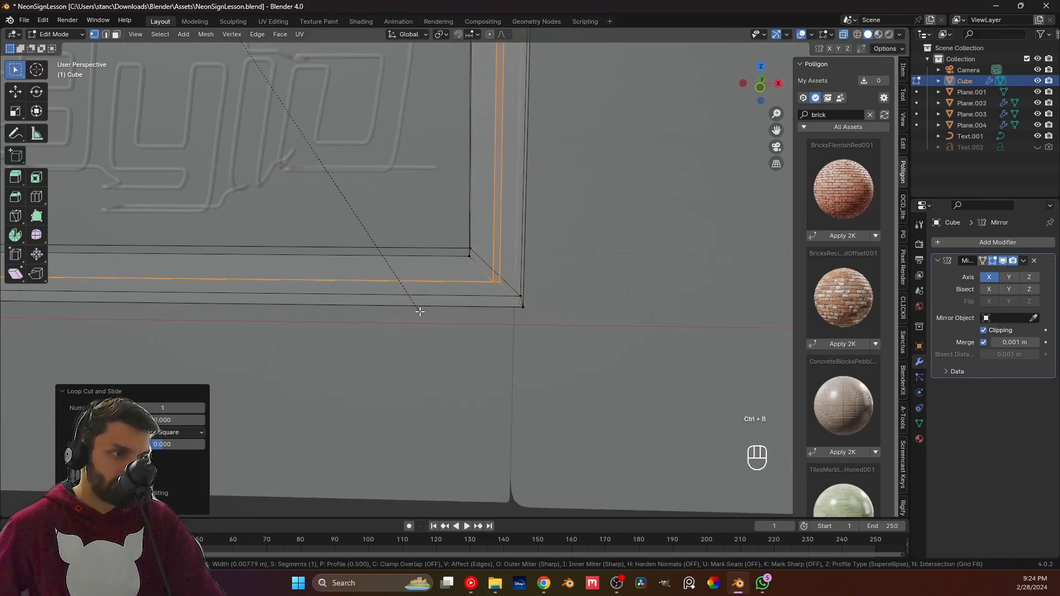
left_click(420, 311)
In front view, rotate the bevelled loop's vertices at the frame's lower corner 40° to spread the edges evenly.
middle_click_drag(420, 310, 431, 290)
left_click_drag(447, 275, 450, 276)
middle_click_drag(446, 279, 417, 279)
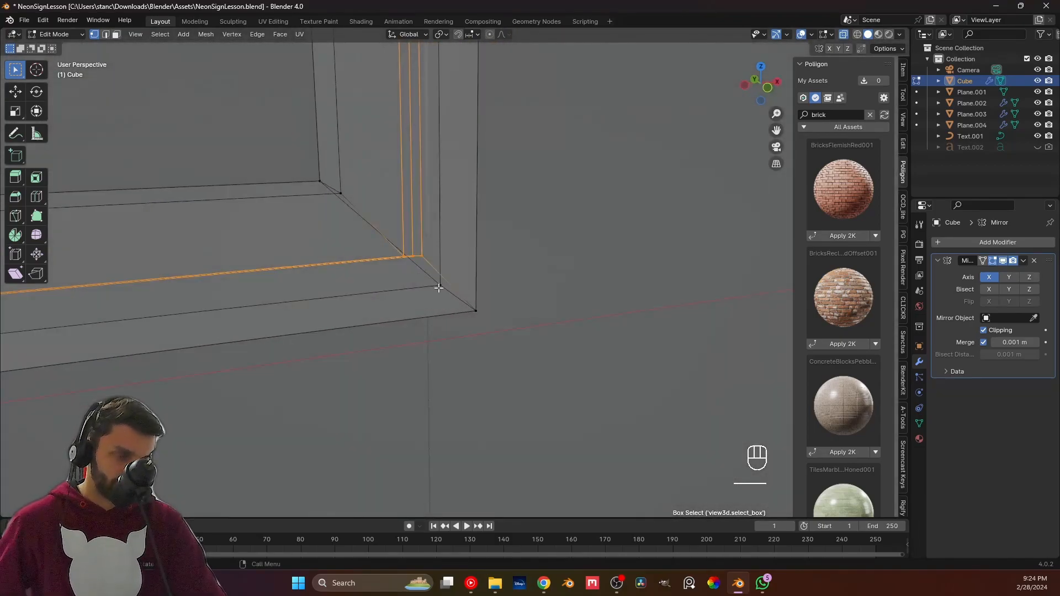
key("F3")
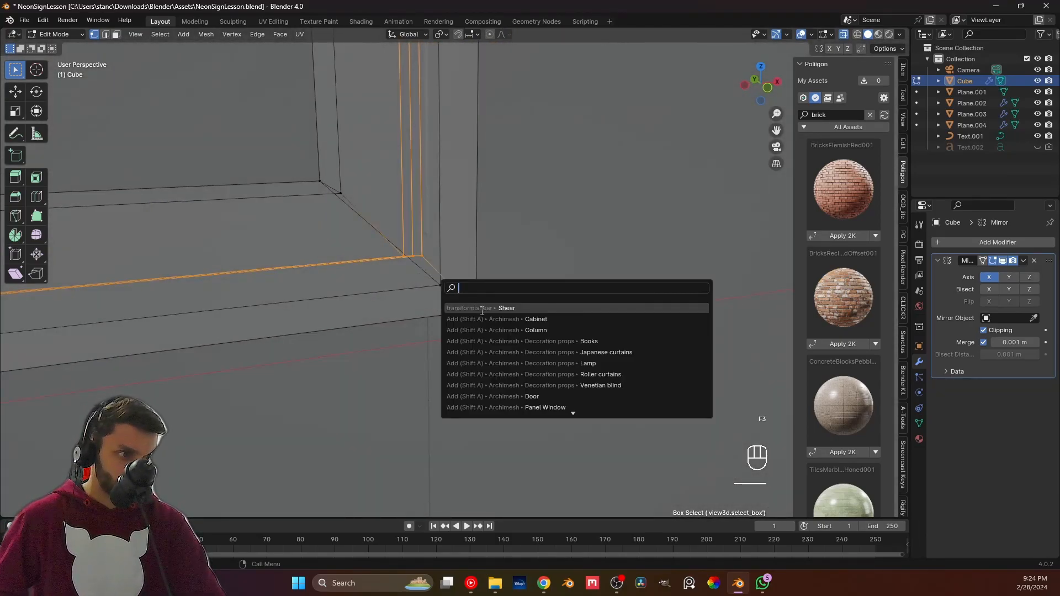
left_click(482, 309)
left_click(241, 284)
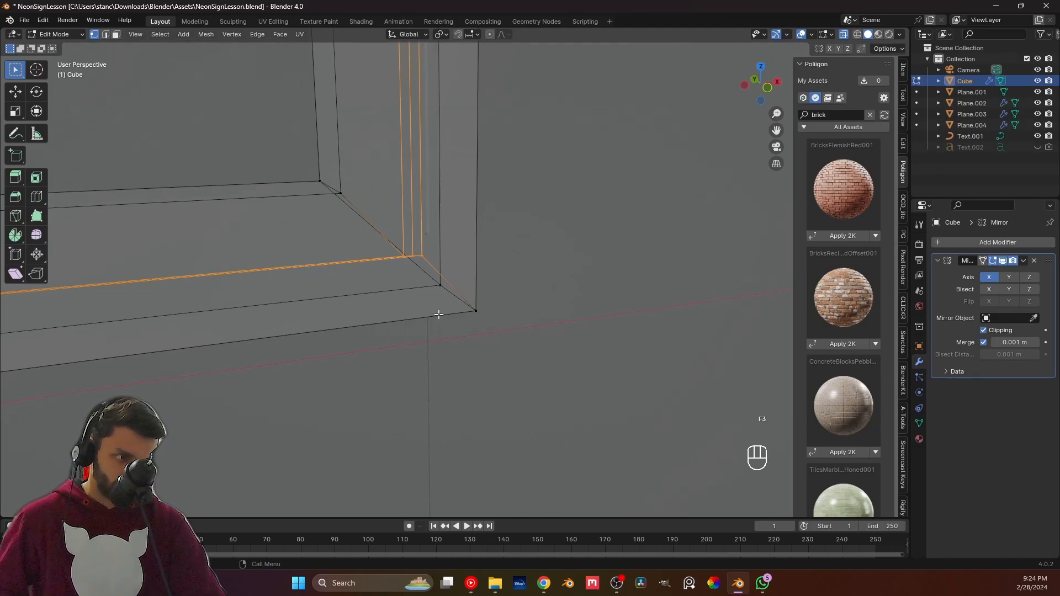
key("KP_1")
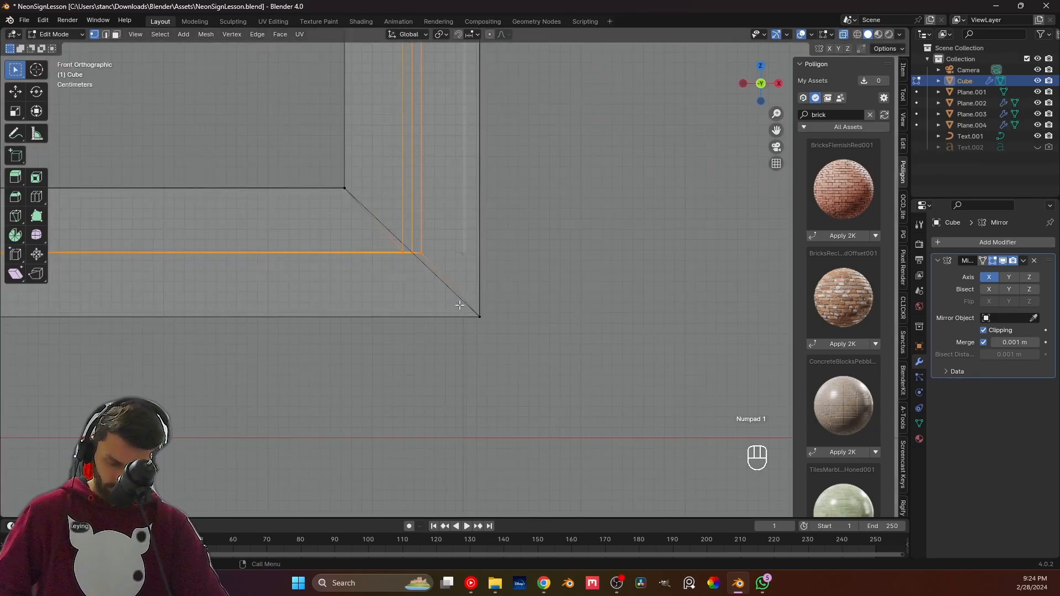
key("r")
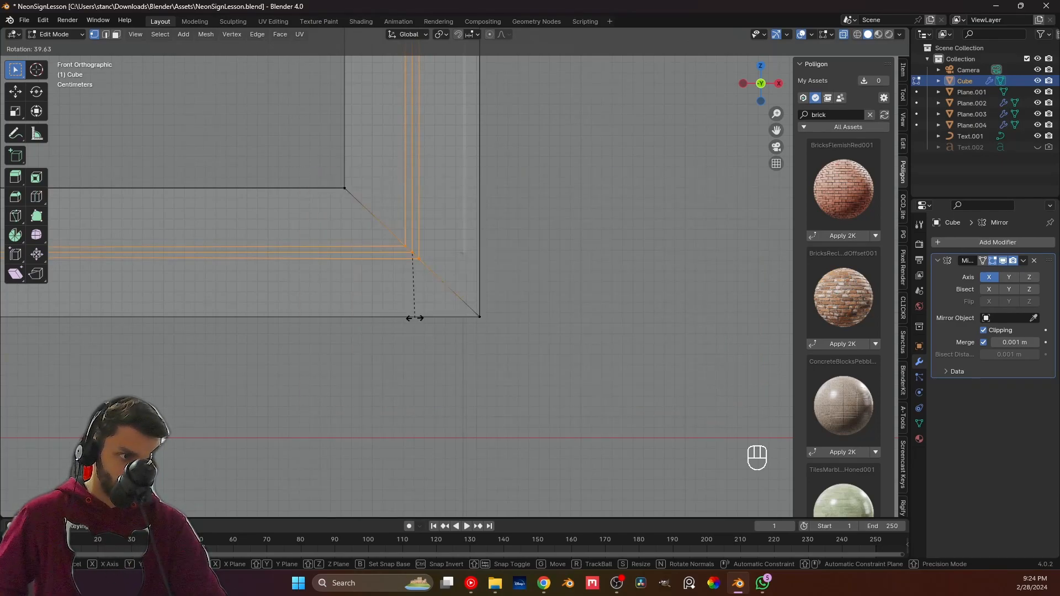
left_click(414, 318)
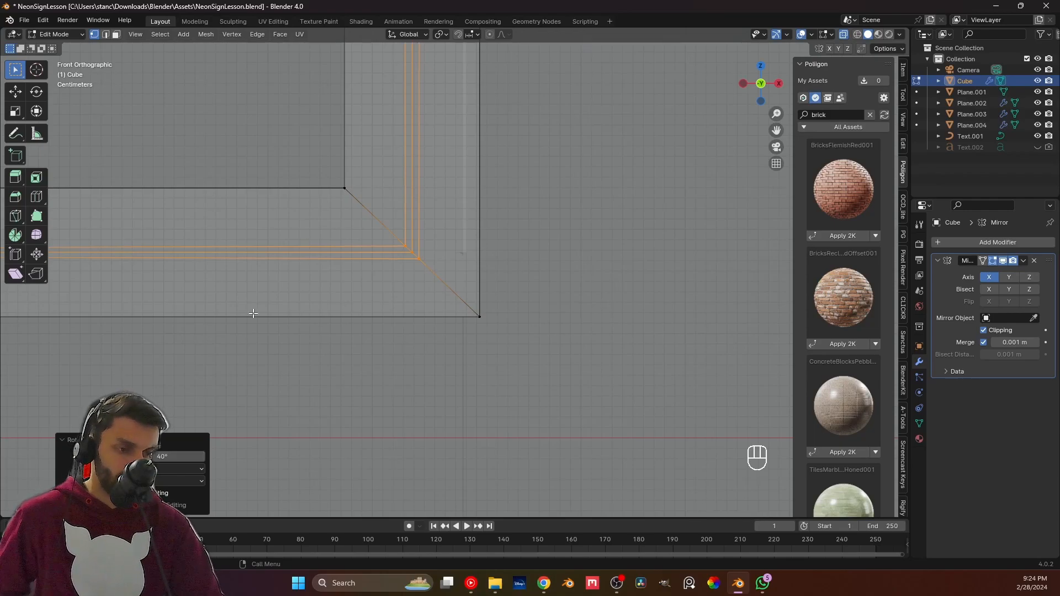
Examine the bevelled edges along the frame's lower bar towards the mirror centre.
scroll(254, 314, "down", 4)
middle_click_drag(258, 290, 497, 334, "shift")
scroll(554, 298, "down", 2)
middle_click_drag(411, 330, 596, 320, "shift")
scroll(263, 325, "up", 3)
middle_click_drag(263, 325, 182, 271, "shift")
scroll(547, 279, "up", 3)
scroll(504, 277, "up", 1)
left_click(482, 228)
key("KP_1")
scroll(496, 235, "down", 5)
scroll(338, 263, "up", 3)
scroll(388, 271, "down", 1)
scroll(276, 278, "down", 2)
scroll(447, 273, "down", 3)
Rotate the bevelled loop's vertices at the frame's upper corner -45° to spread the edges evenly.
middle_click_drag(624, 196, 308, 312, "shift")
scroll(309, 312, "down", 2)
middle_click_drag(330, 265, 267, 497, "shift")
middle_click_drag(350, 248, 294, 441, "shift")
scroll(327, 380, "down", 1)
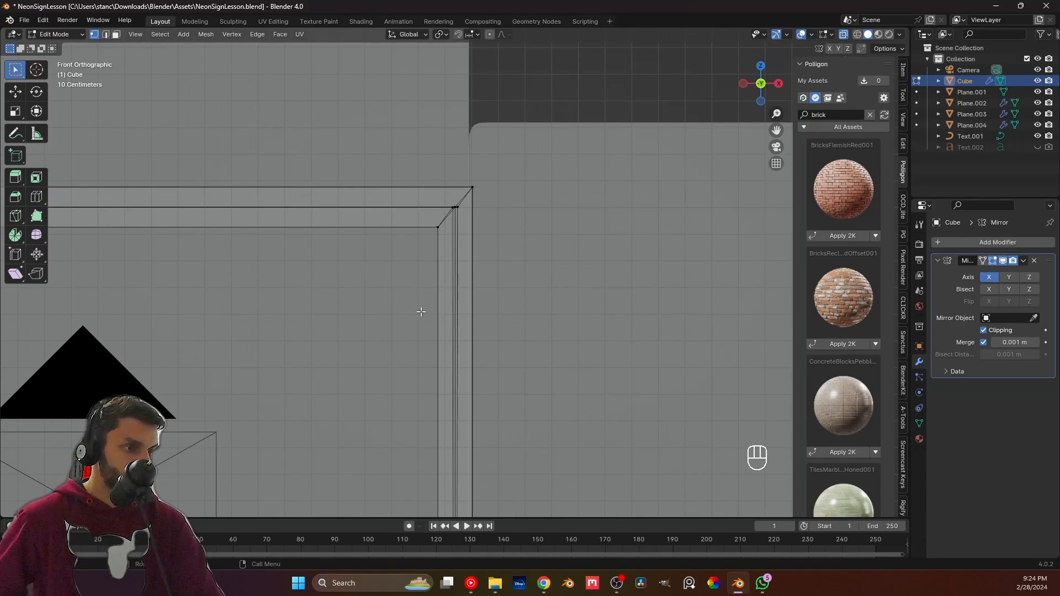
middle_click_drag(444, 288, 407, 358, "shift")
scroll(408, 358, "up", 8)
middle_click_drag(296, 308, 354, 288, "shift")
left_click_drag(335, 265, 407, 319)
key("r")
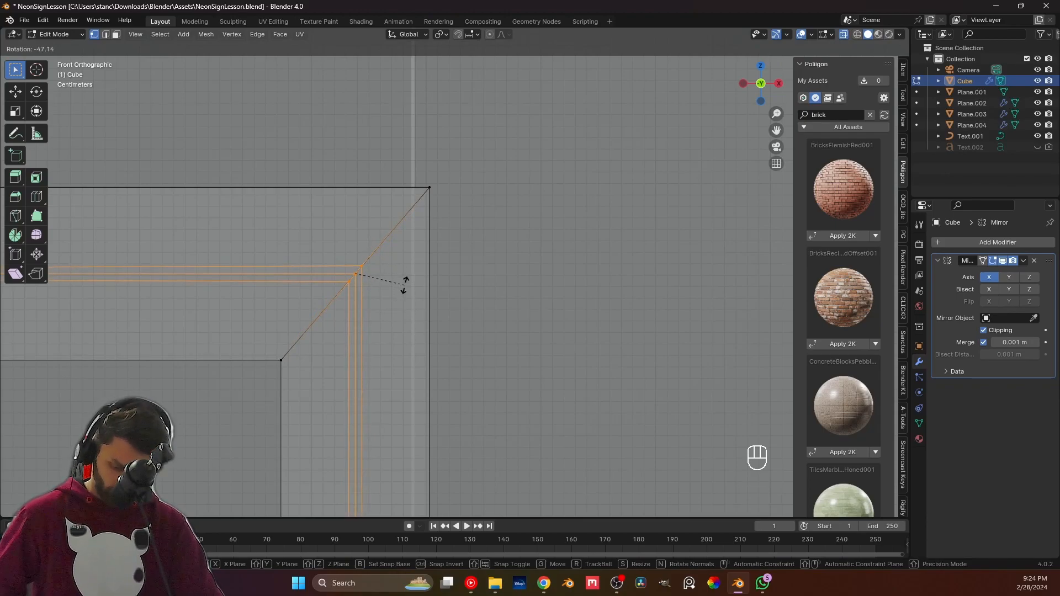
key("shift+y")
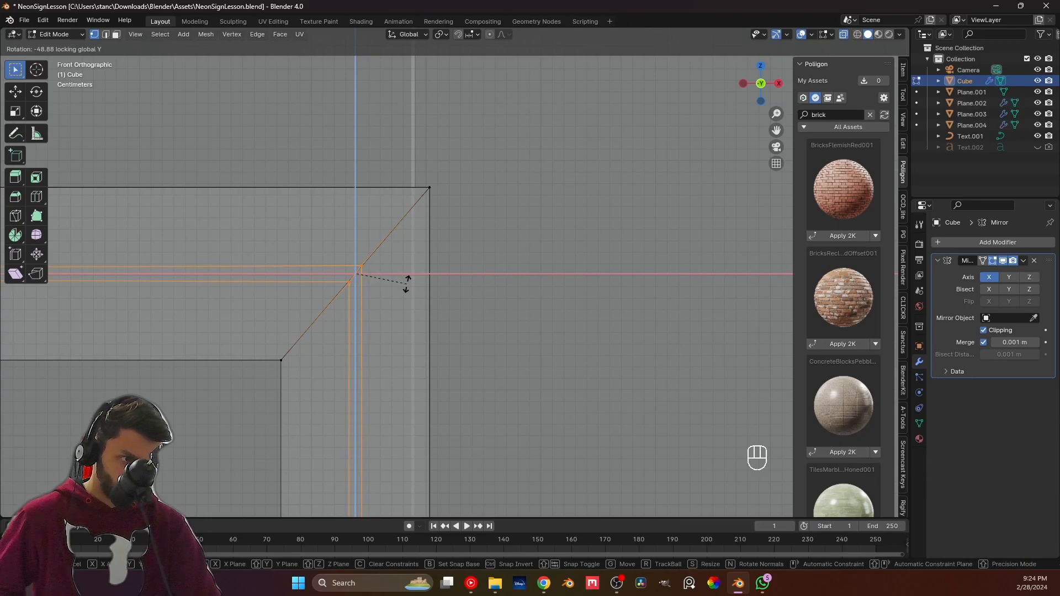
left_click(410, 287)
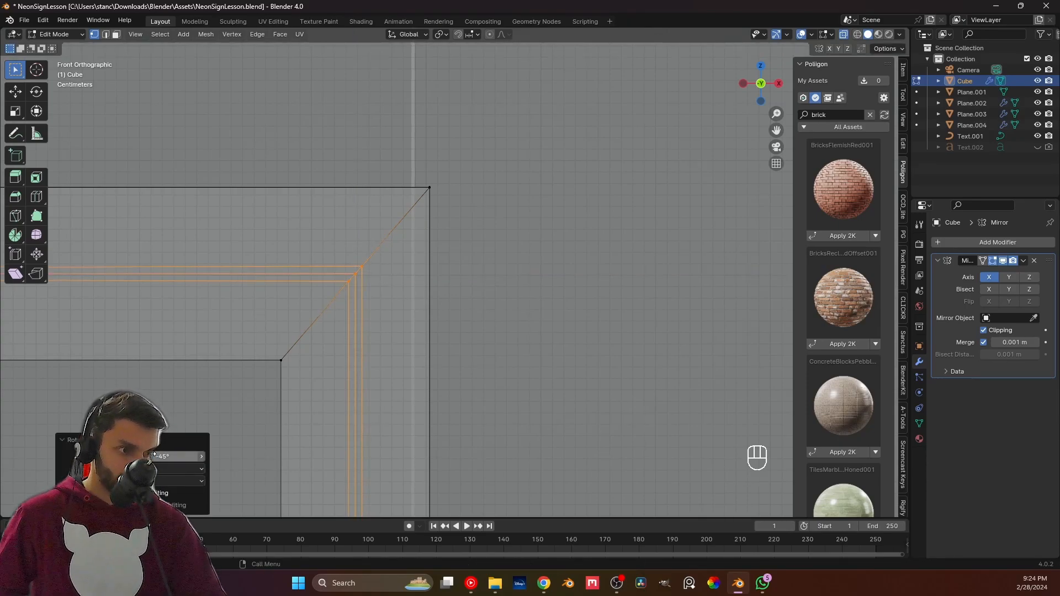
Slide one of the loop vertices at the upper bar's mirror centre upward along its edge.
middle_click_drag(245, 342, 333, 282, "shift")
scroll(334, 283, "up", 2)
middle_click_drag(279, 262, 521, 332, "shift")
scroll(461, 307, "up", 4)
left_click(443, 296)
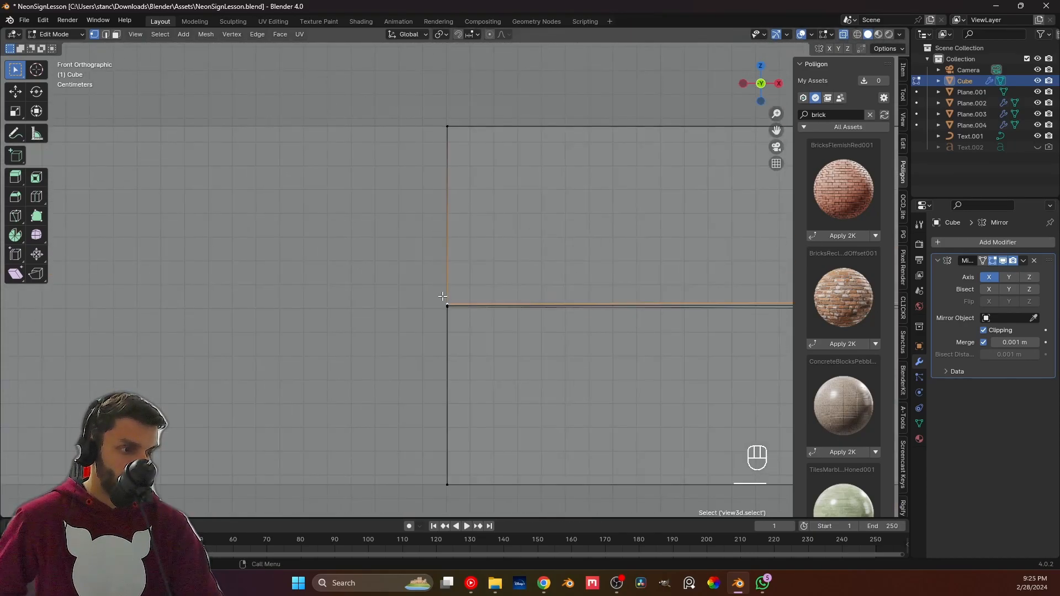
key("g")
key("g")
left_click(476, 299)
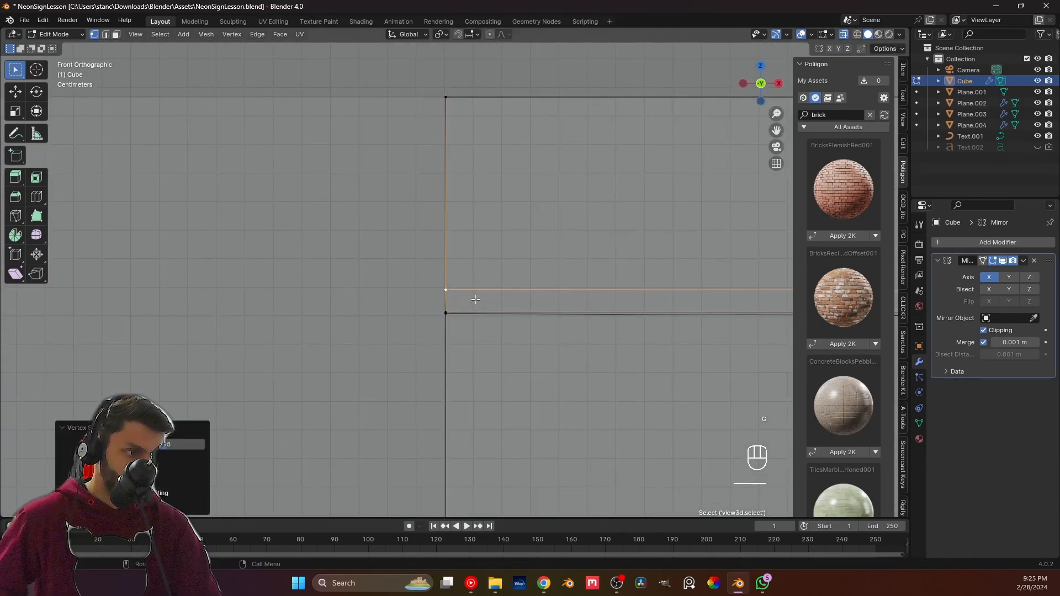
Slide another loop vertex at the upper bar's mirror centre downward along its edge to separate the loop's edges.
left_click(445, 315)
key("g")
key("g")
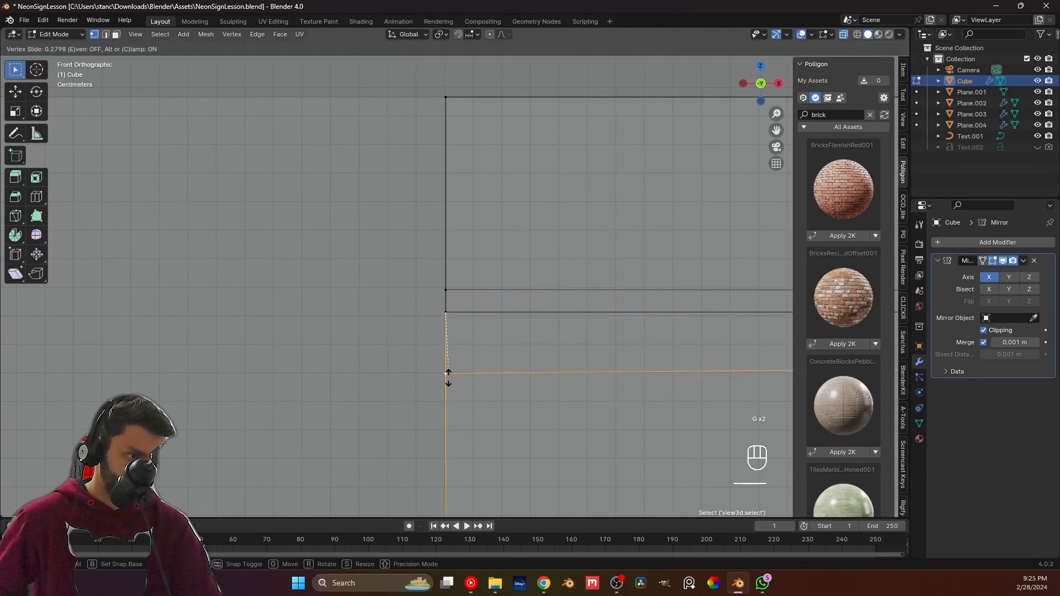
left_click(447, 348)
scroll(449, 348, "down", 7)
middle_click_drag(531, 346, 755, 297, "shift")
scroll(652, 305, "down", 3)
left_click(556, 272)
middle_click_drag(473, 317, 691, 313, "shift")
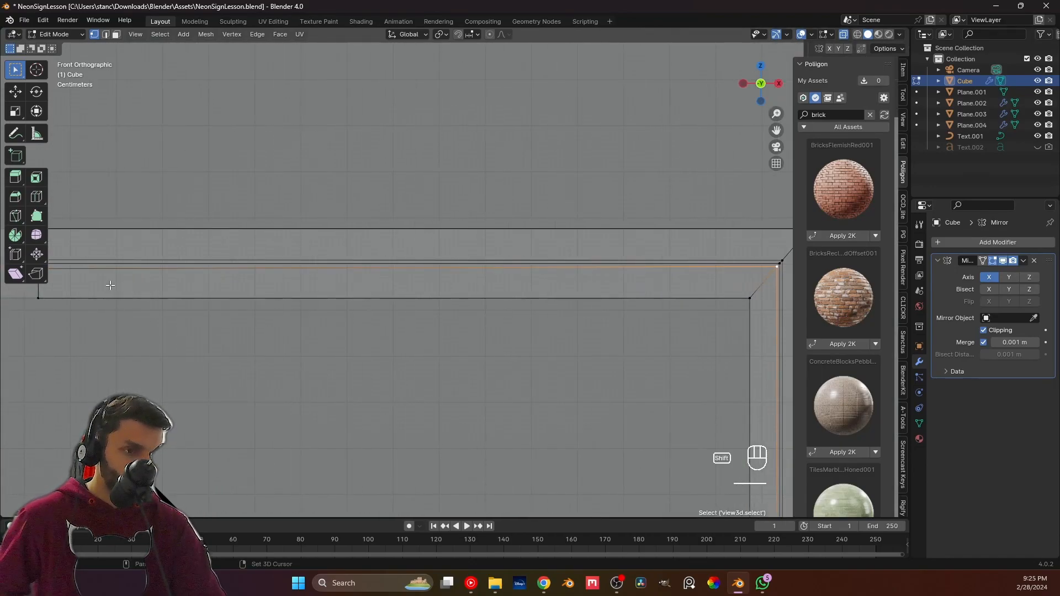
Try to scale the innermost loop edge of the frame's upper bar with the vertices at both of its ends selected.
middle_click_drag(111, 286, 243, 298, "shift")
left_click(170, 282, "shift")
key("s")
left_click(170, 282)
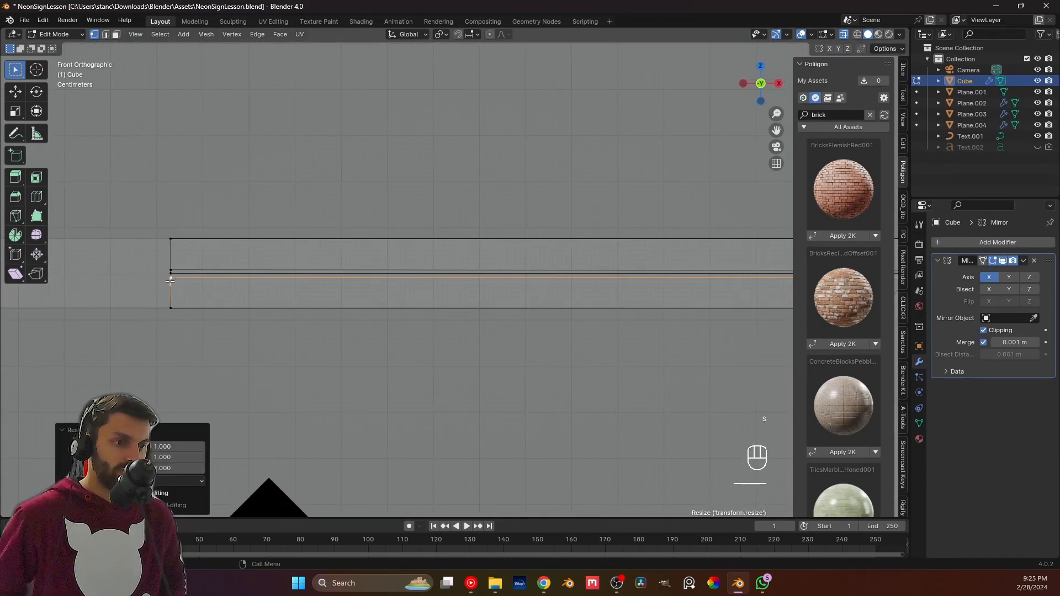
Select the outermost loop edge of the upper bar by its two end vertices and slide it outward towards the frame's outer edge.
left_click(172, 267)
middle_click_drag(652, 271, 328, 264, "shift")
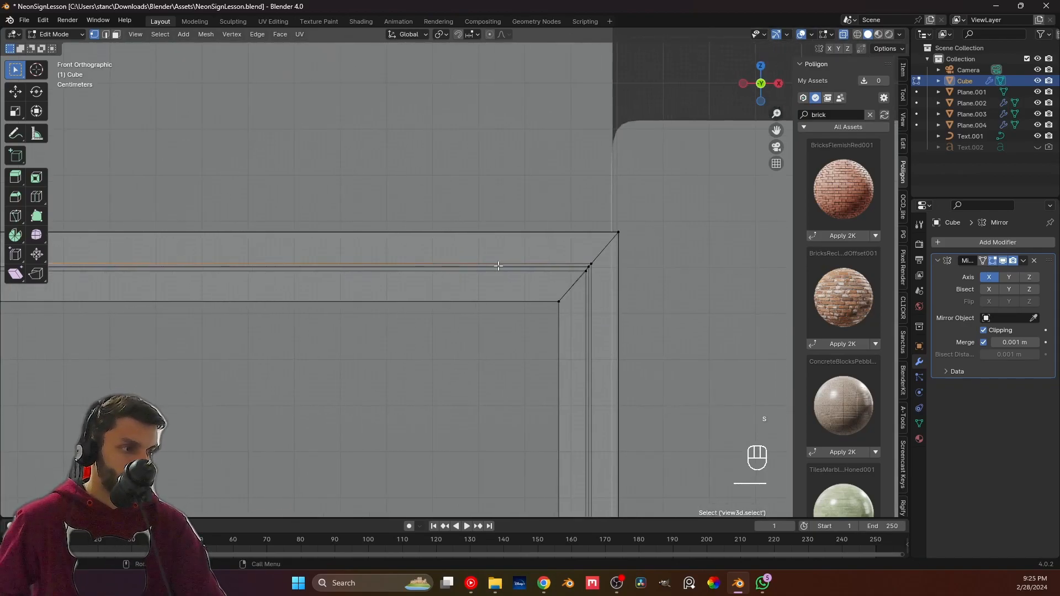
left_click(586, 260, "shift")
key("s")
left_click(586, 260)
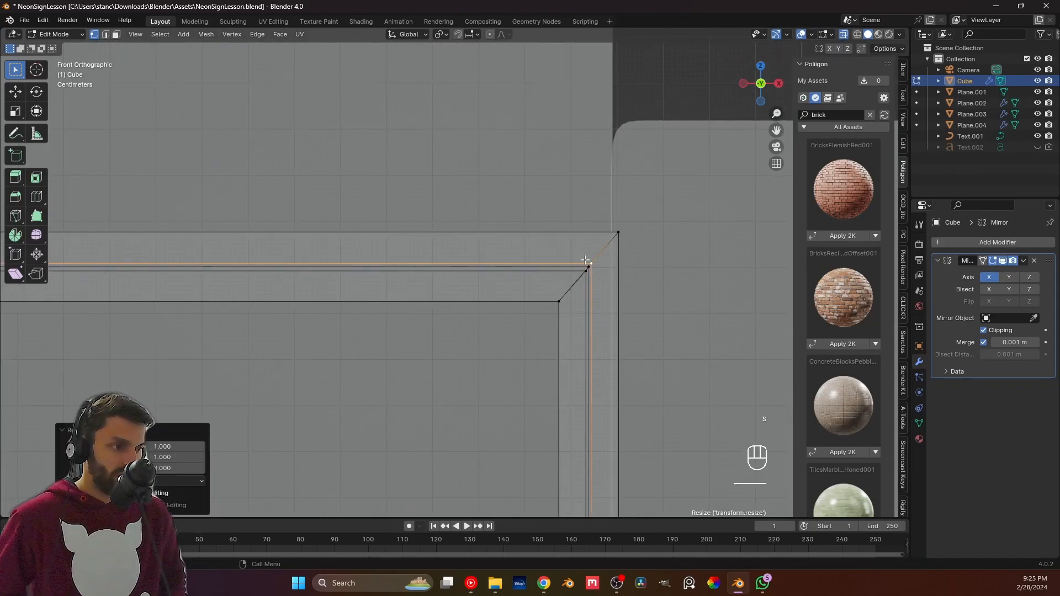
key("g")
key("g")
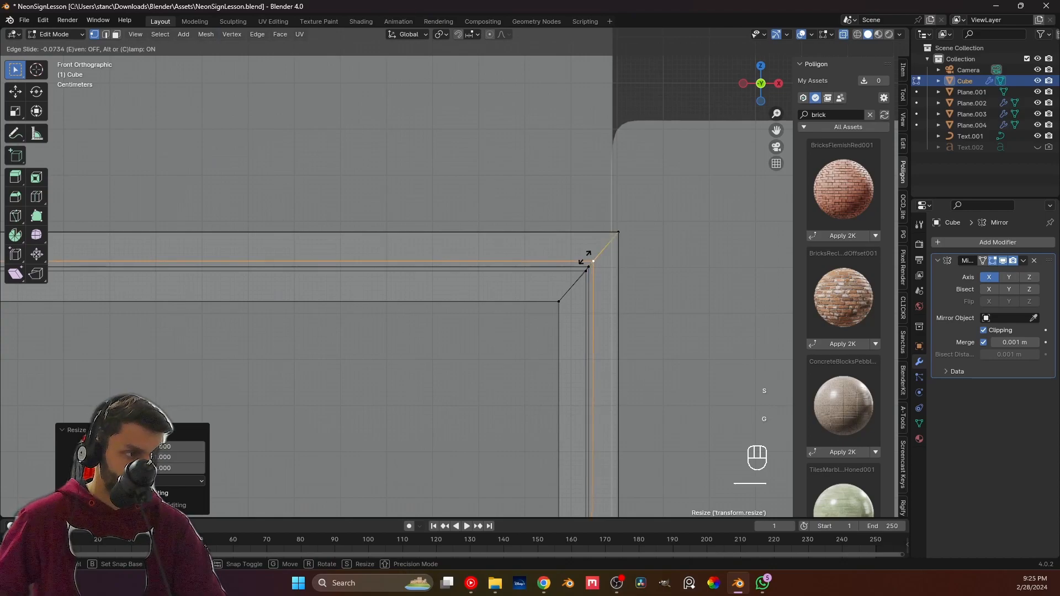
left_click(585, 257)
Slide the outermost loop edge slightly back towards its neighbour, spacing the three loop edges evenly at the mirror centre.
middle_click_drag(413, 280, 712, 274, "shift")
middle_click_drag(151, 317, 417, 327, "shift")
scroll(417, 327, "up", 6)
scroll(346, 290, "up", 3)
middle_click_drag(347, 290, 420, 315, "shift")
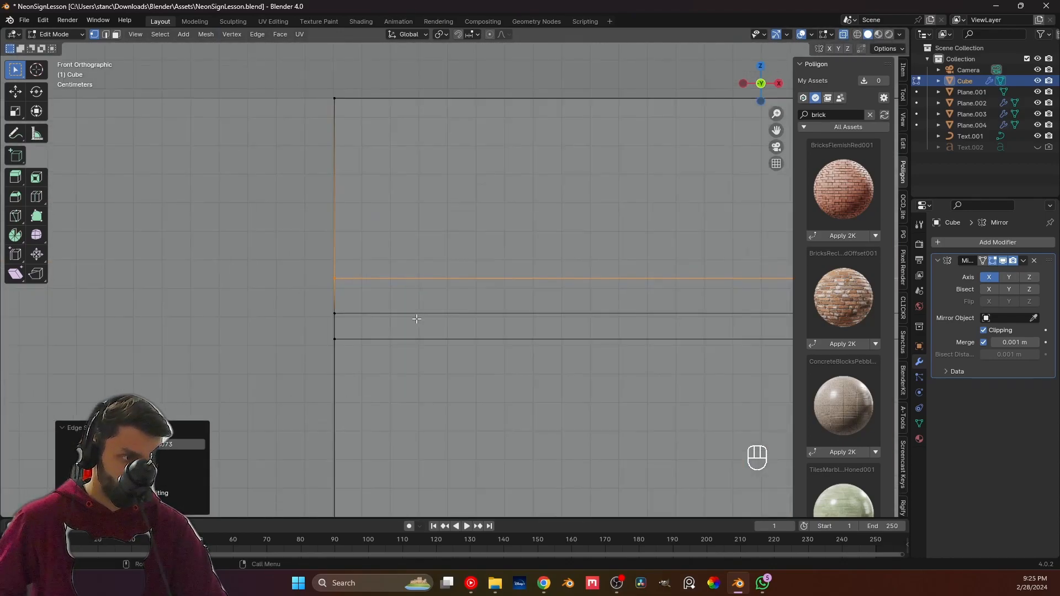
key("g")
key("g")
left_click(417, 350)
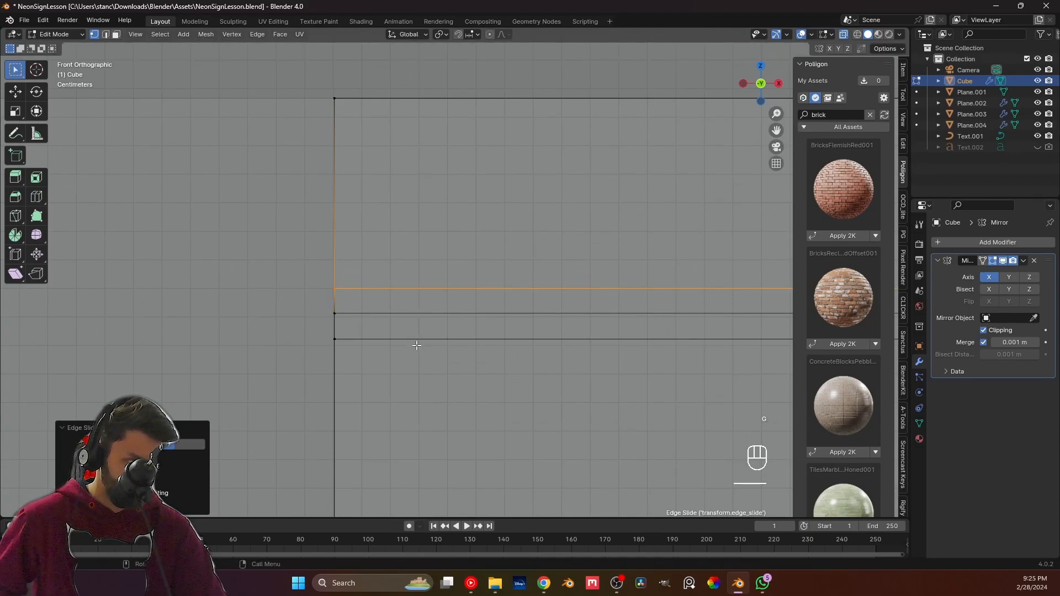
Slide the innermost of the three bevel vertices at the frame's upper corner about 0.001 along its diagonal edge.
scroll(413, 351, "down", 7)
scroll(413, 351, "down", 5)
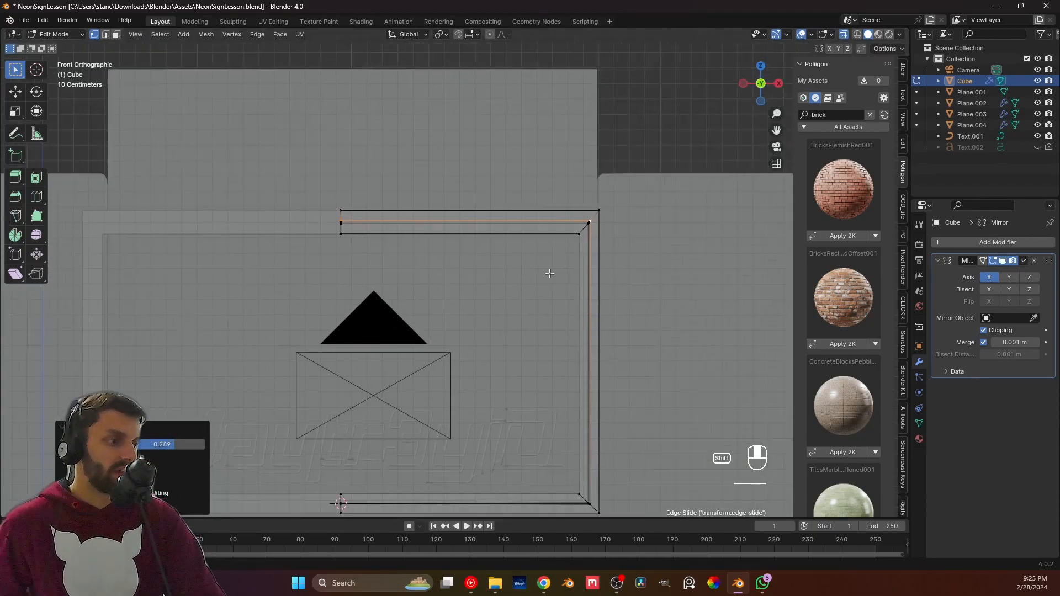
scroll(552, 310, "up", 4)
scroll(622, 345, "up", 4)
scroll(466, 310, "up", 1)
middle_click_drag(503, 207, 472, 349, "shift")
key("2")
middle_click_drag(460, 216, 406, 290, "shift")
scroll(406, 288, "up", 6)
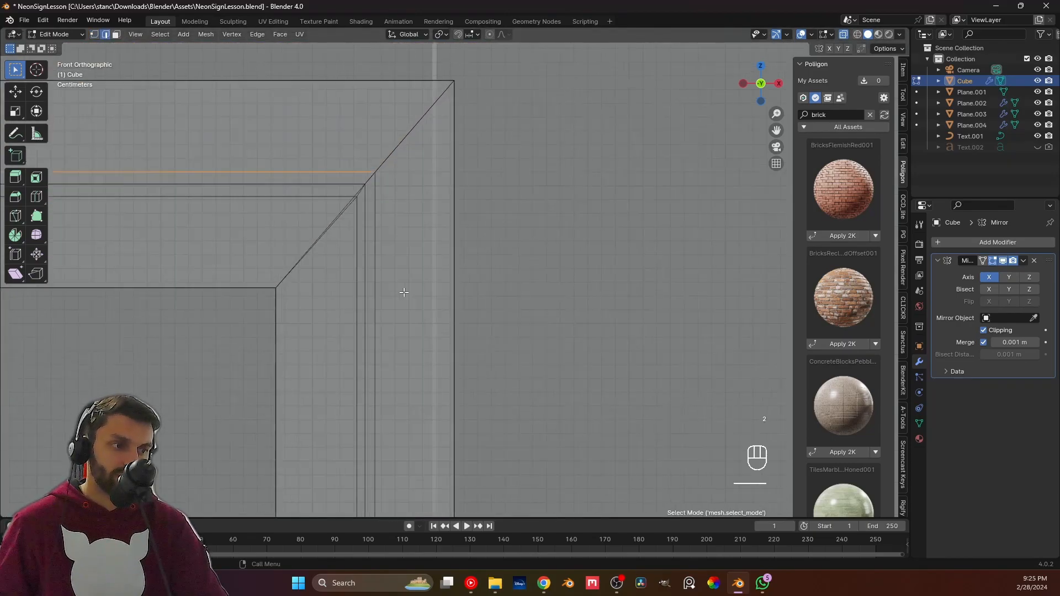
scroll(372, 236, "up", 3)
middle_click_drag(372, 236, 284, 211)
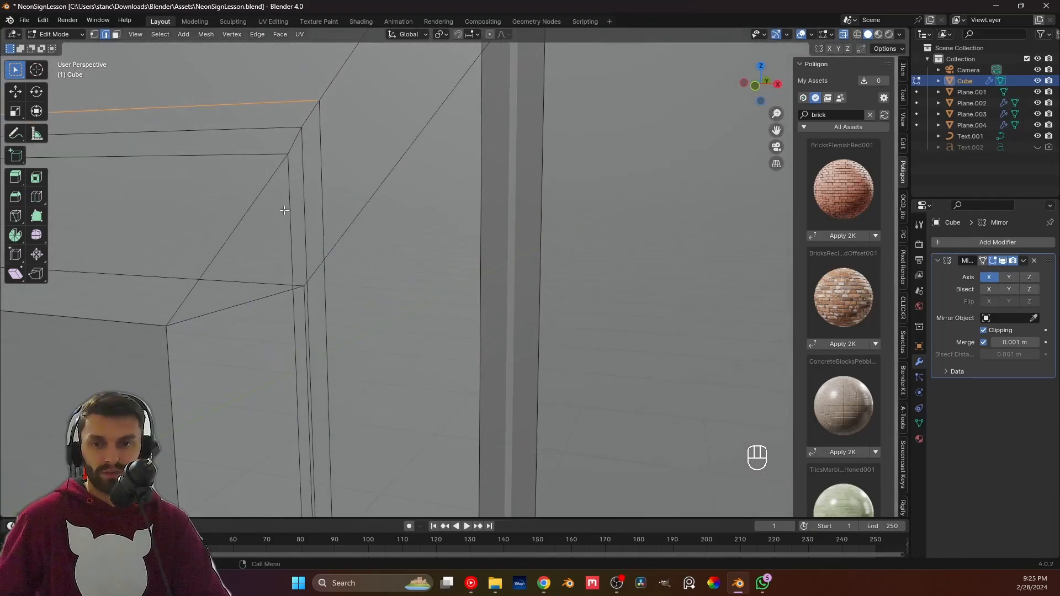
key("KP_1")
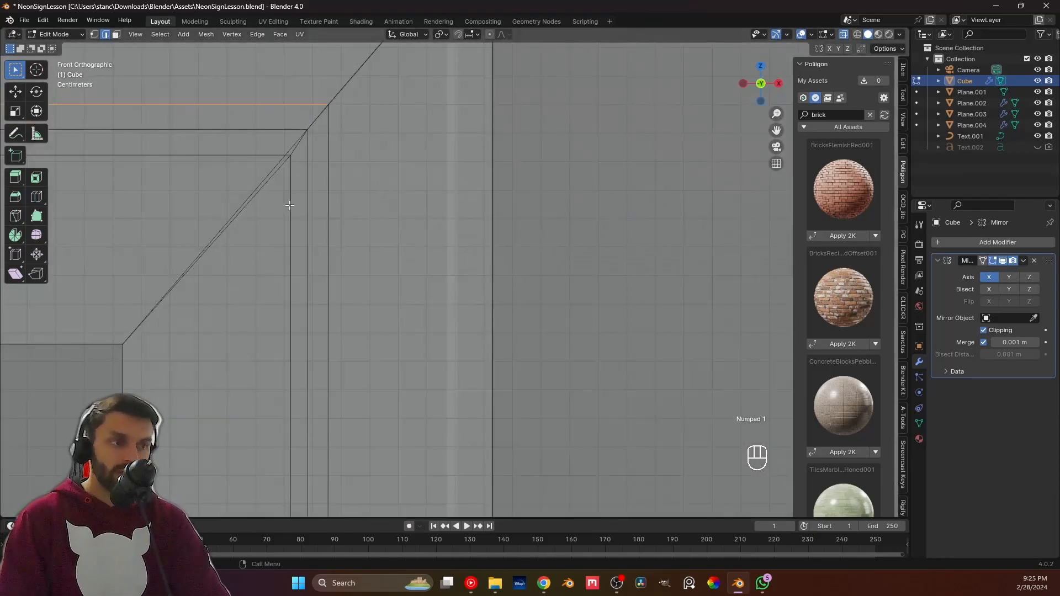
key("1")
left_click(289, 158)
key("g")
key("g")
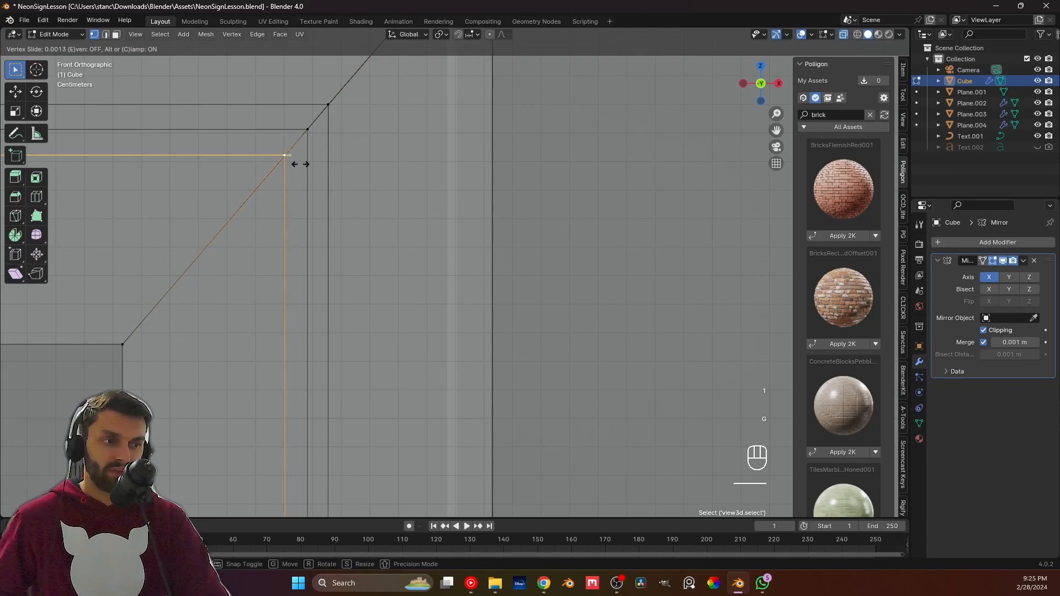
left_click(298, 164)
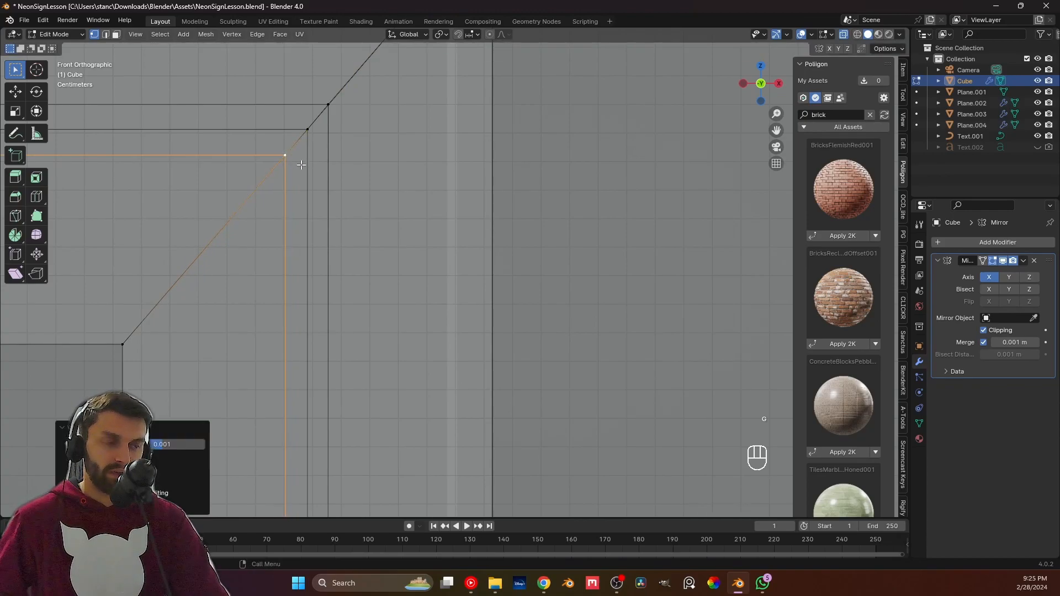
Spread the crowded vertices on the mirror line of the frame's lower bar, vertex-sliding the lowest one downward by about 0.1.
scroll(318, 235, "down", 1)
scroll(317, 235, "down", 5)
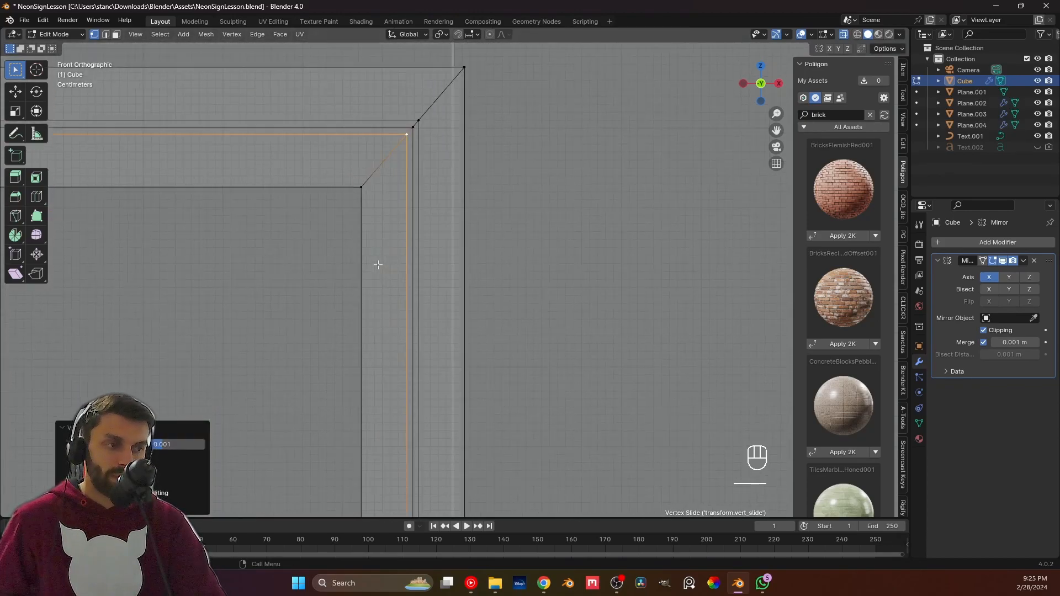
scroll(389, 357, "down", 1)
middle_click_drag(389, 357, 418, 190, "shift")
scroll(374, 336, "up", 5)
middle_click_drag(374, 336, 618, 203, "shift")
scroll(165, 263, "up", 4)
middle_click_drag(166, 264, 496, 295, "shift")
scroll(459, 273, "up", 7)
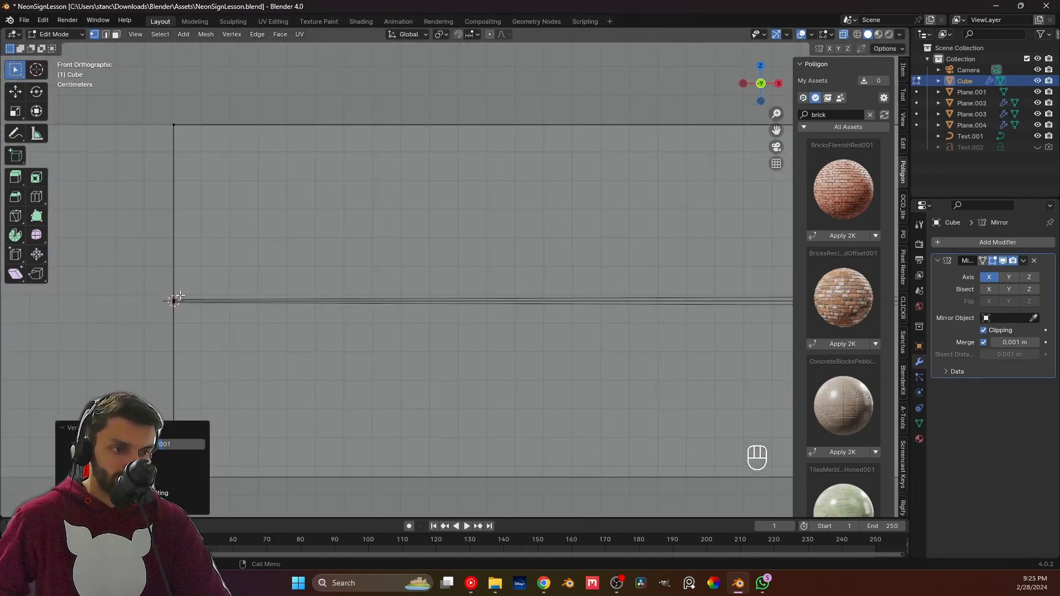
left_click(179, 296)
key("g")
key("g")
left_click(173, 302)
key("g")
key("g")
left_click(175, 322)
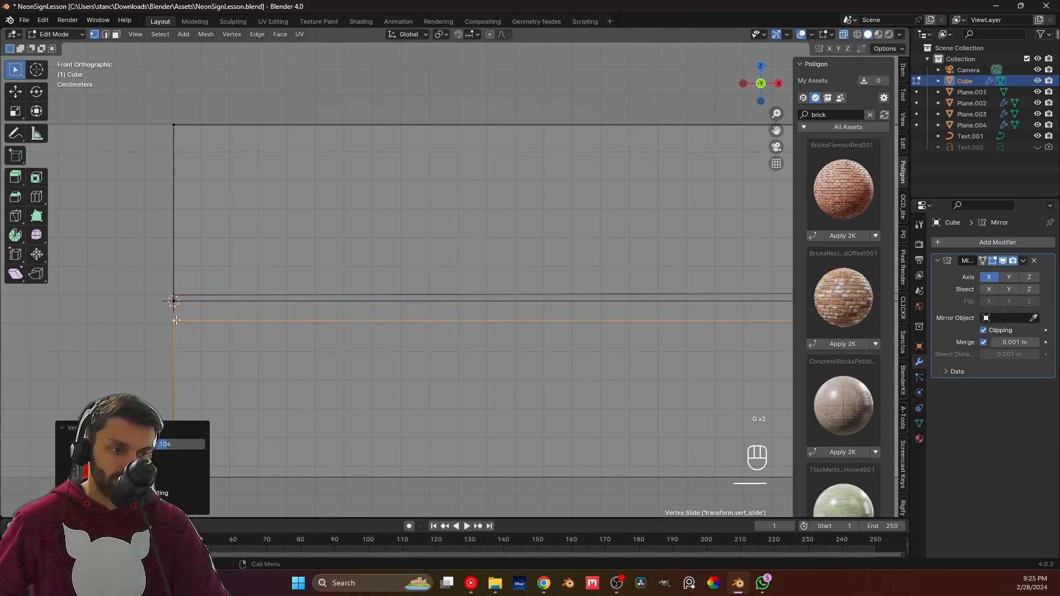
Flatten the lower bar's inner edge by scaling its mirror-line and corner vertices to 0 along Z.
left_click(174, 297)
scroll(196, 301, "down", 2)
middle_click_drag(354, 299, 11, 305, "shift")
middle_click_drag(554, 301, 552, 305, "shift")
middle_click_drag(69, 305, 454, 342, "shift")
scroll(656, 341, "down", 1)
middle_click_drag(658, 340, 405, 339, "shift")
left_click(593, 315)
key("s")
key("z")
key("0")
key("Return")
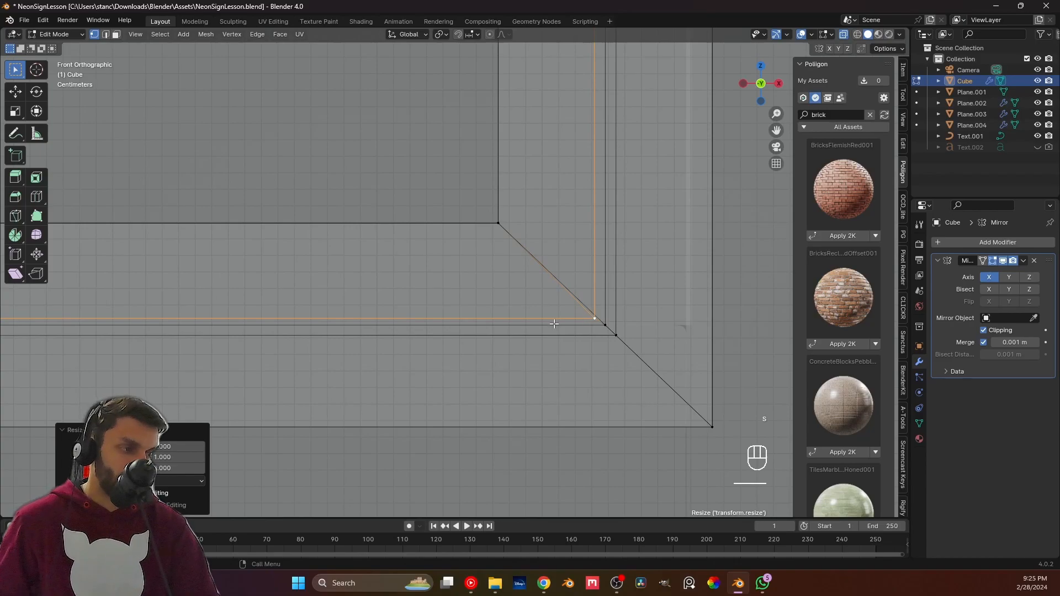
Edge-slide the flattened inner edge of the lower bar along the corner diagonal and nudge it slightly outward.
scroll(574, 317, "up", 3)
key("g")
key("g")
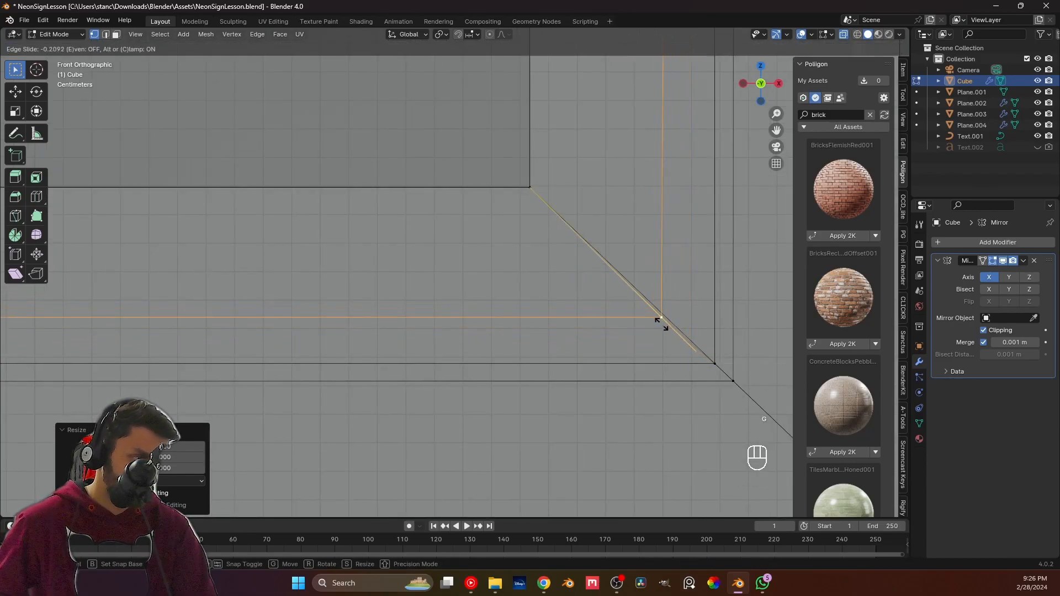
left_click(671, 331)
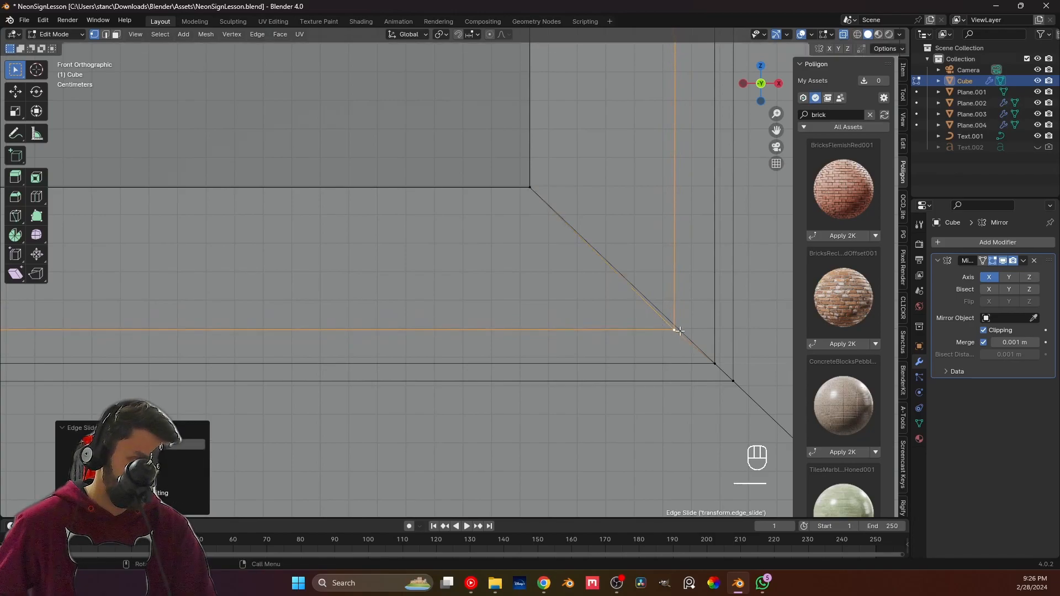
key("g")
left_click(677, 332)
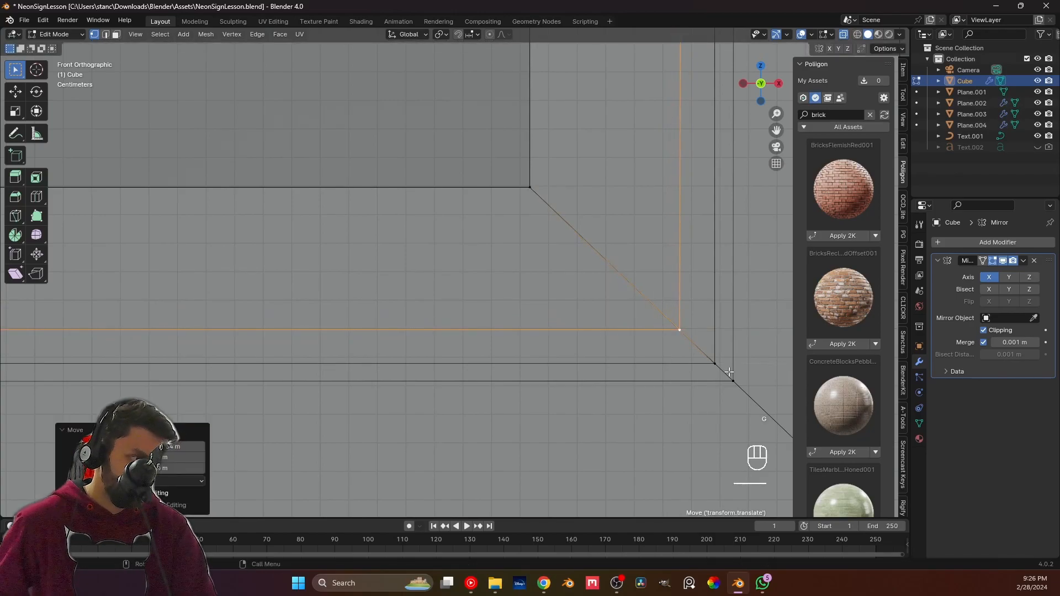
Flatten the outermost of the lower bar's three middle edges by scaling its end vertices to 0 along Z.
scroll(595, 378, "down", 3)
left_click(618, 338)
scroll(627, 348, "down", 5)
middle_click_drag(627, 331, 826, 328, "shift")
left_click(284, 308, "shift")
middle_click_drag(479, 323, 456, 322, "shift")
type("sz0")
key("Return")
Edge-slide the flattened outer edge about 0.06 toward the frame's outer corner.
middle_click_drag(674, 316, 301, 315, "shift")
scroll(353, 316, "up", 5)
key("g")
key("g")
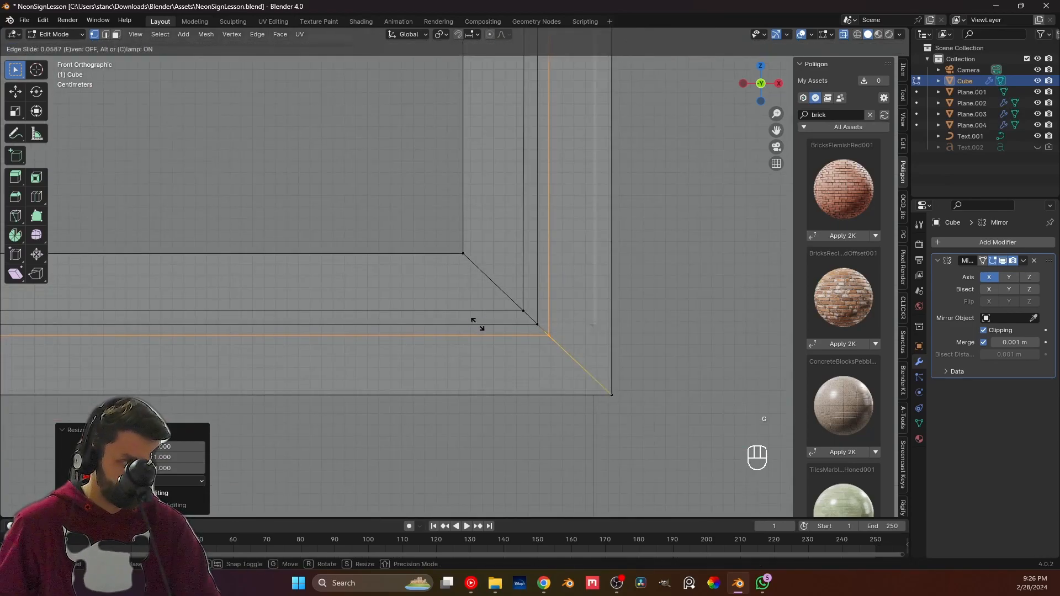
left_click(479, 325)
Select both narrow face loops around the frame's front in face mode with X-ray off.
key("3")
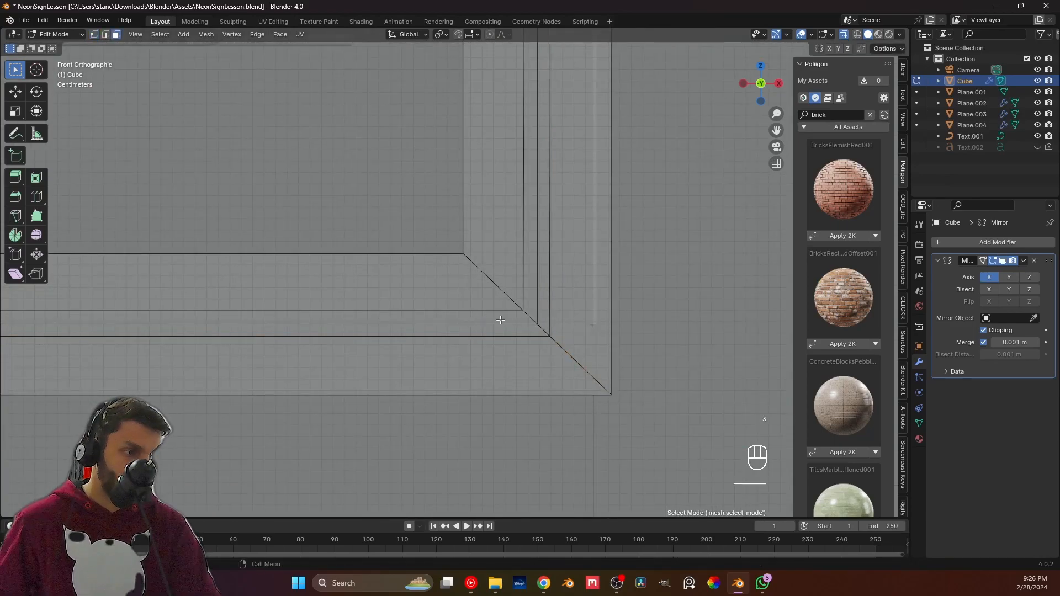
left_click(530, 319, "alt")
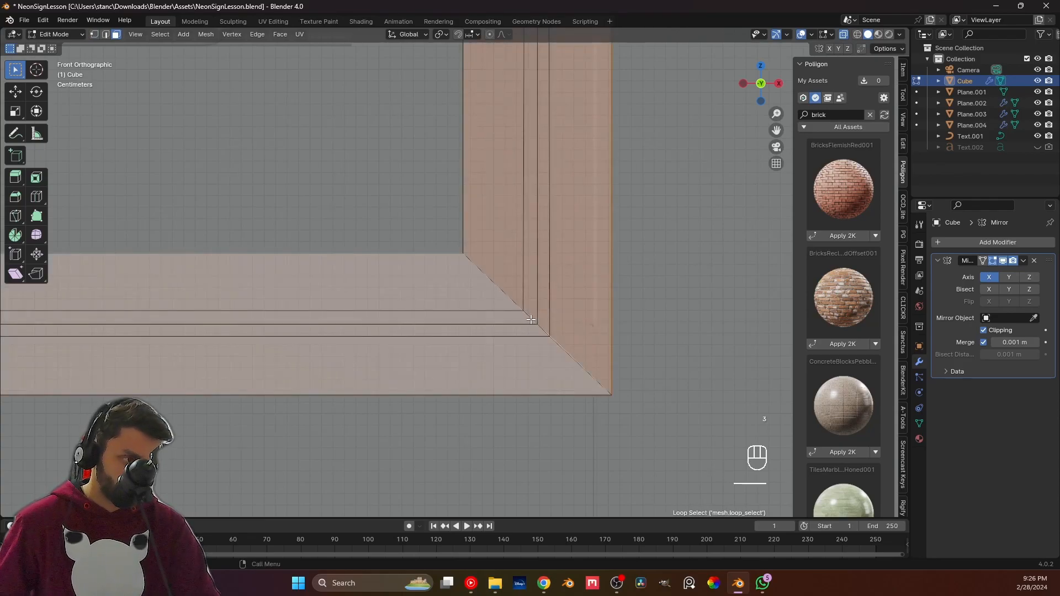
middle_click_drag(526, 319, 476, 322)
left_click(518, 319)
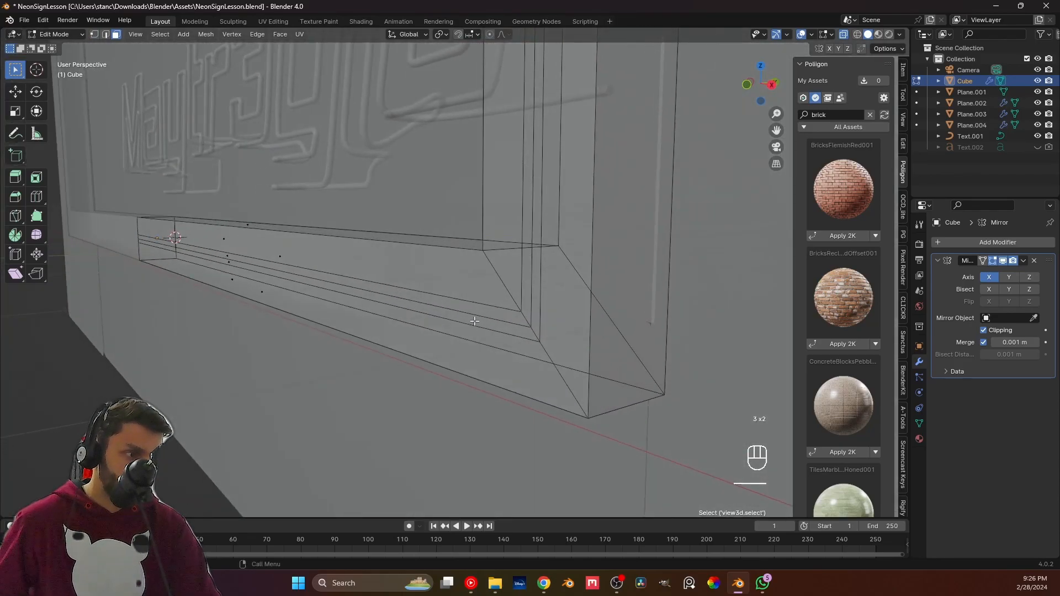
left_click(239, 259)
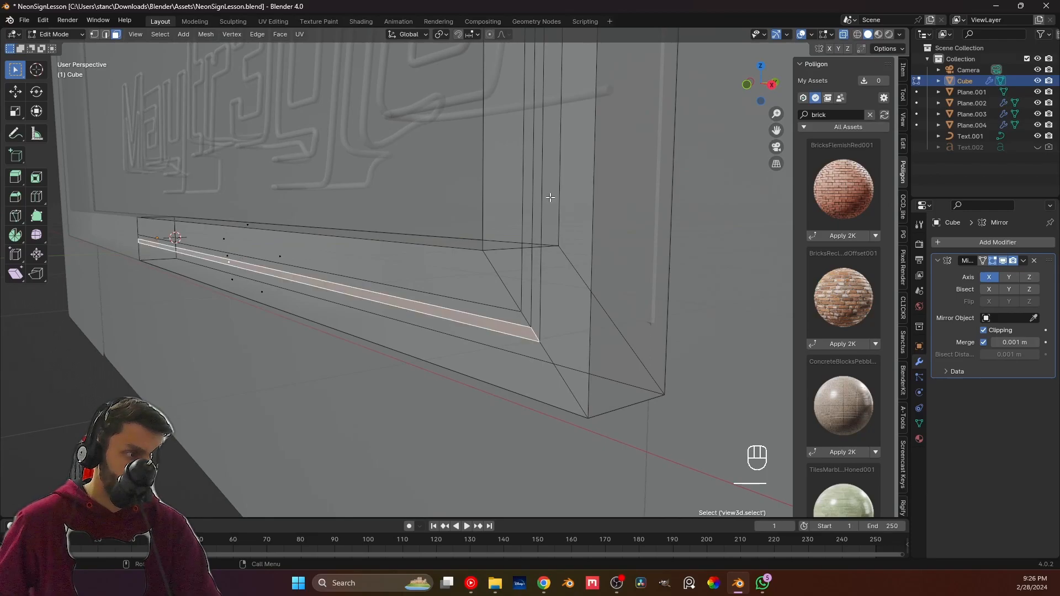
left_click(843, 33)
left_click(265, 260)
middle_click_drag(526, 319, 549, 320)
left_click(525, 322, "alt")
left_click(535, 332, "alt+shift")
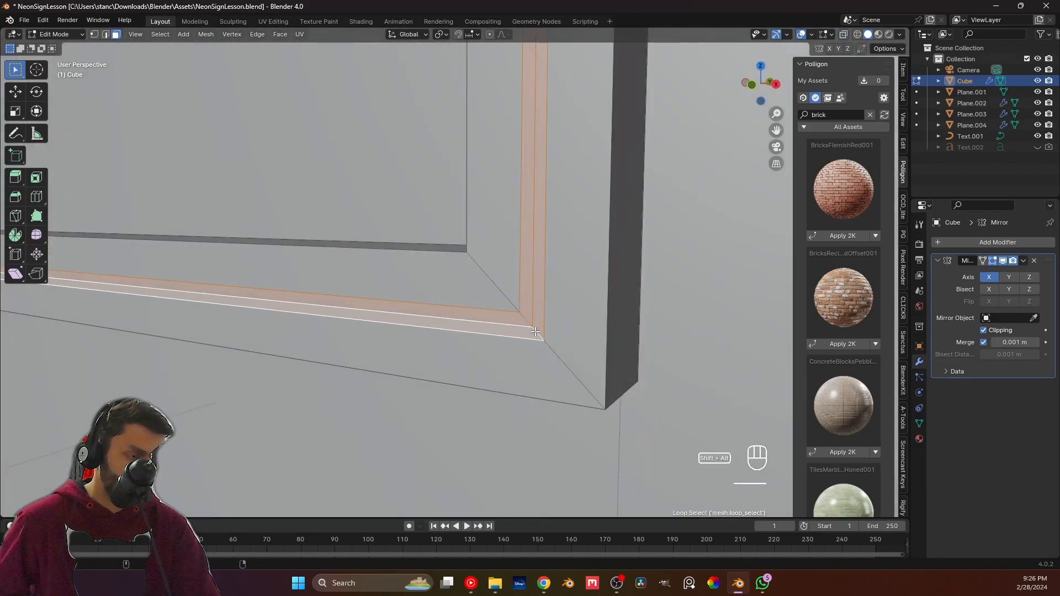
Try to extrude the inner and outer narrow face loops of the frame one at a time.
scroll(535, 332, "down", 8)
middle_click_drag(408, 212, 408, 277, "shift")
middle_click_drag(408, 277, 478, 281)
scroll(476, 336, "up", 1)
middle_click_drag(476, 336, 454, 372)
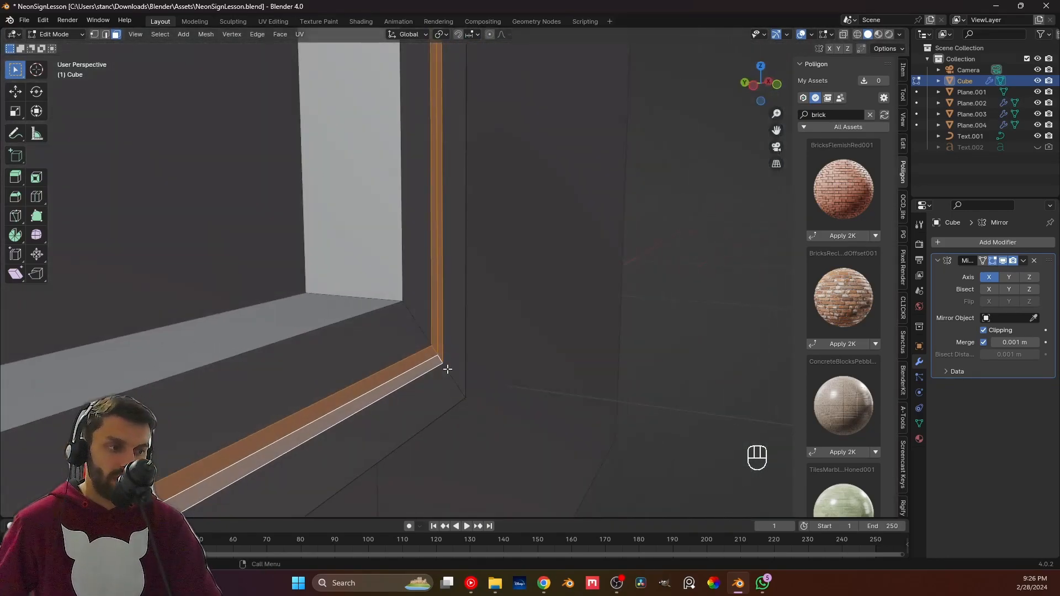
left_click(434, 351, "alt")
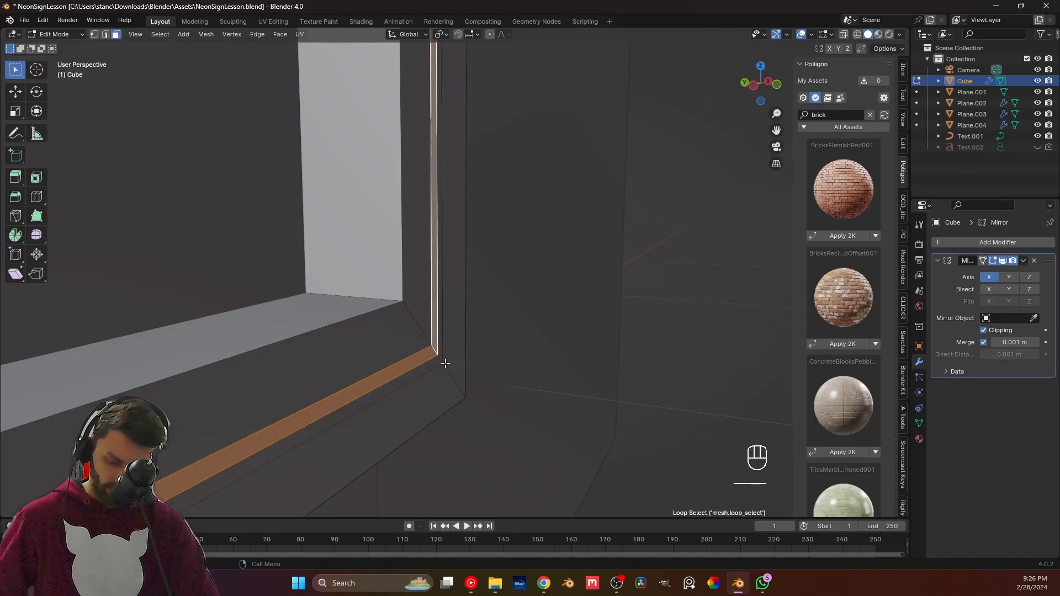
key("e")
left_click(441, 364)
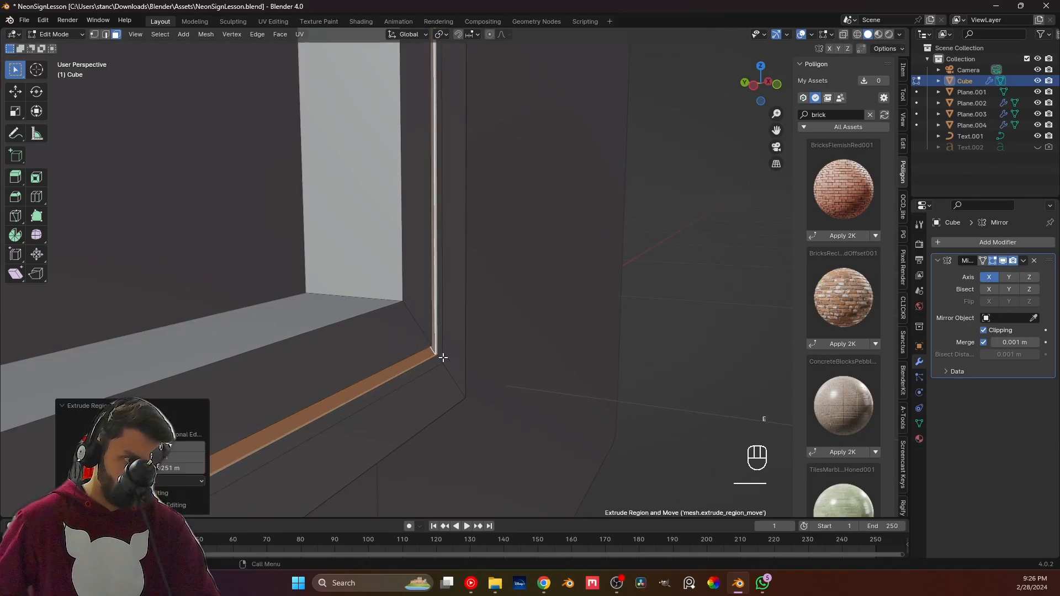
left_click(442, 358, "alt")
left_click(450, 372, "alt")
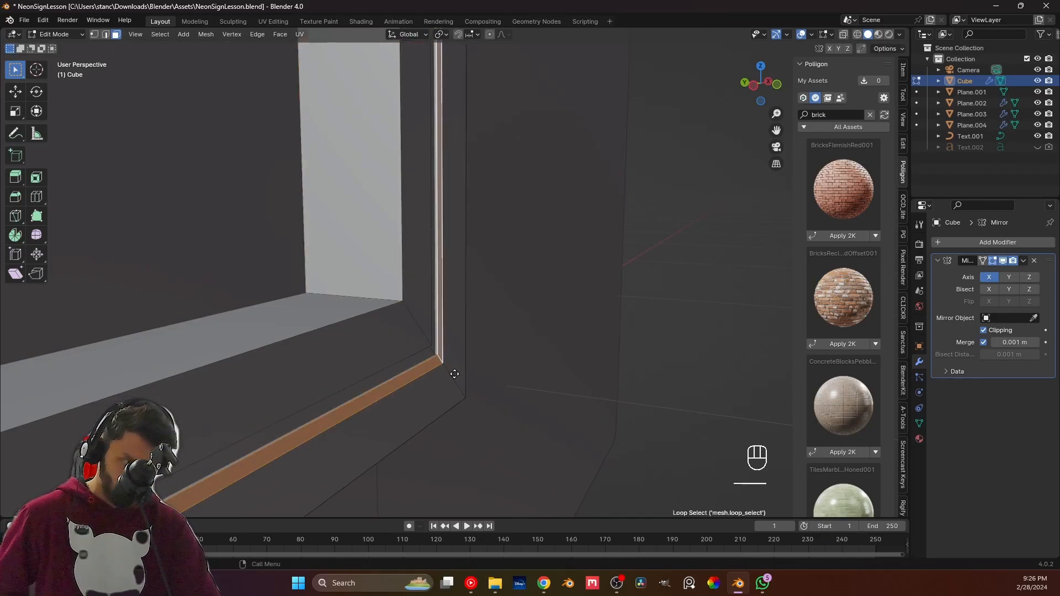
key("e")
left_click(449, 379)
Check the extruded frame in Object Mode and undo both face loop extrusions.
key("Tab")
middle_click_drag(450, 379, 420, 253)
key("ctrl+z")
key("ctrl+z")
key("ctrl+z")
key("ctrl+z")
key("ctrl+z")
middle_click_drag(465, 283, 378, 273)
middle_click_drag(463, 231, 440, 350)
key("Tab")
key("Tab")
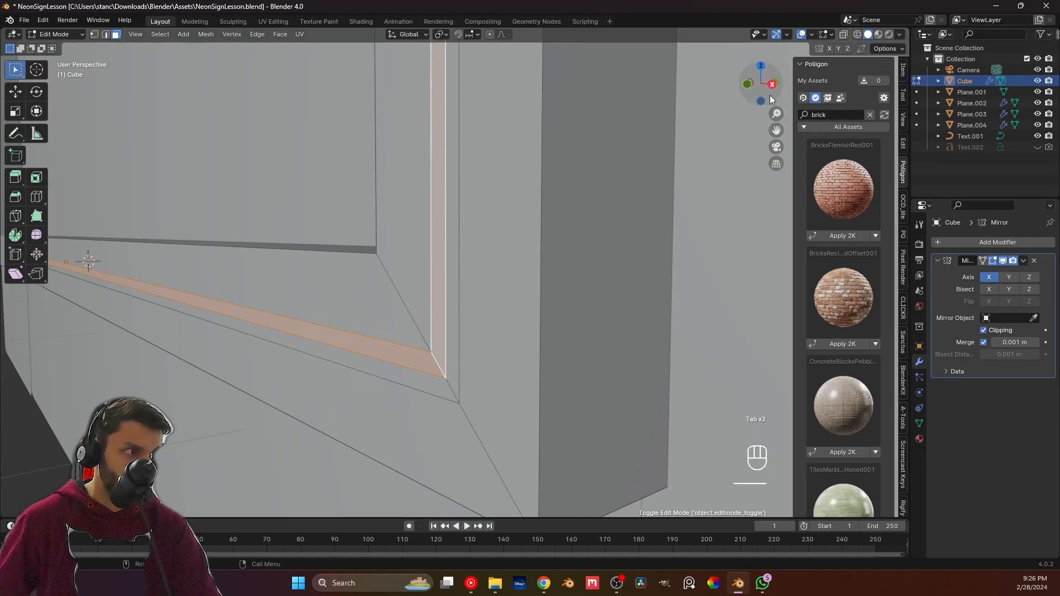
Turn on X-ray and try again to extrude the inner narrow face loop and the outer one separately.
left_click(843, 35)
middle_click_drag(455, 303, 523, 349)
key("e")
left_click(485, 318)
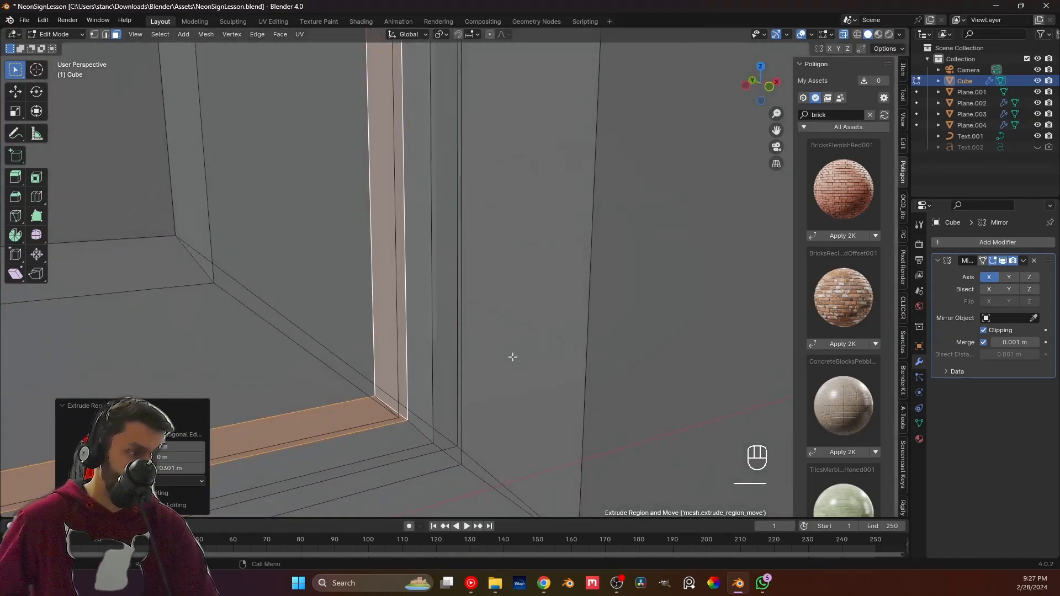
left_click(451, 437)
left_click(451, 444, "alt")
left_click(451, 453, "alt")
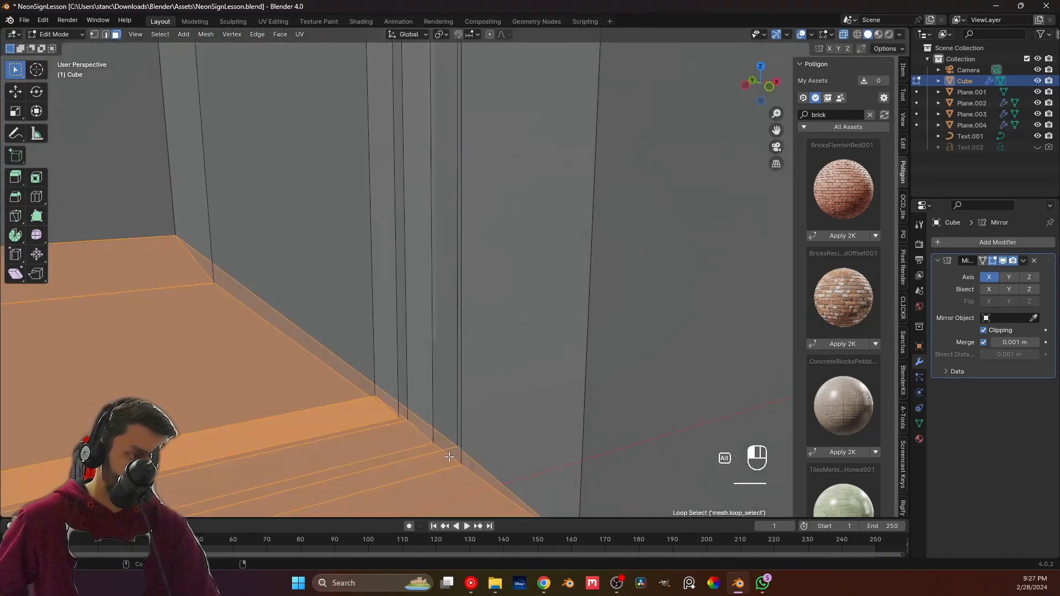
left_click(451, 459, "alt")
key("e")
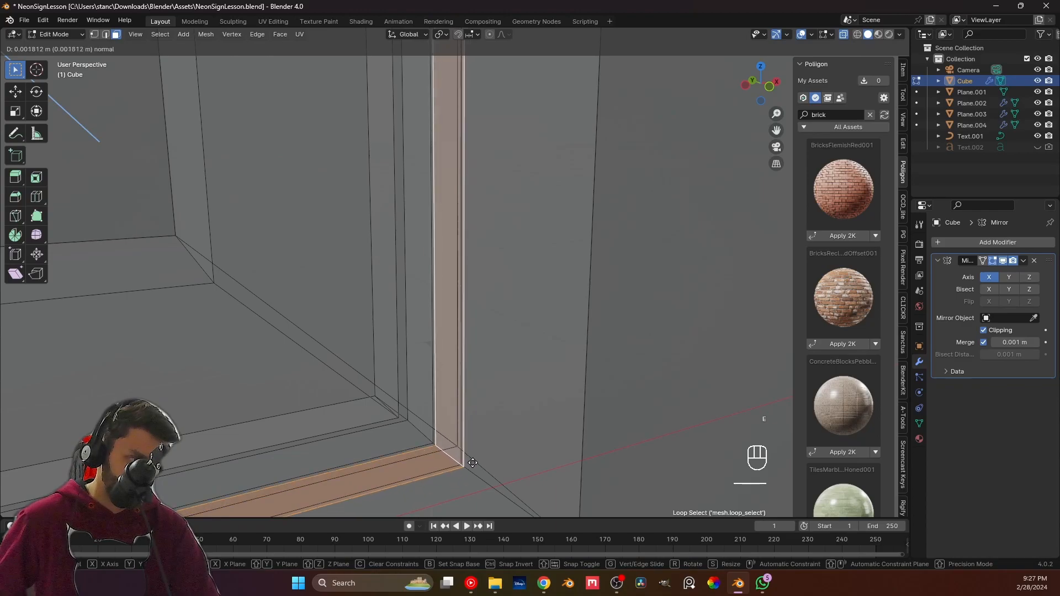
left_click(511, 506)
middle_click_drag(510, 506, 424, 445)
Undo the separate extrusions of the two narrow face loops.
key("ctrl+z")
key("ctrl+z")
key("ctrl+z")
key("ctrl+z")
key("ctrl+z")
key("ctrl+z")
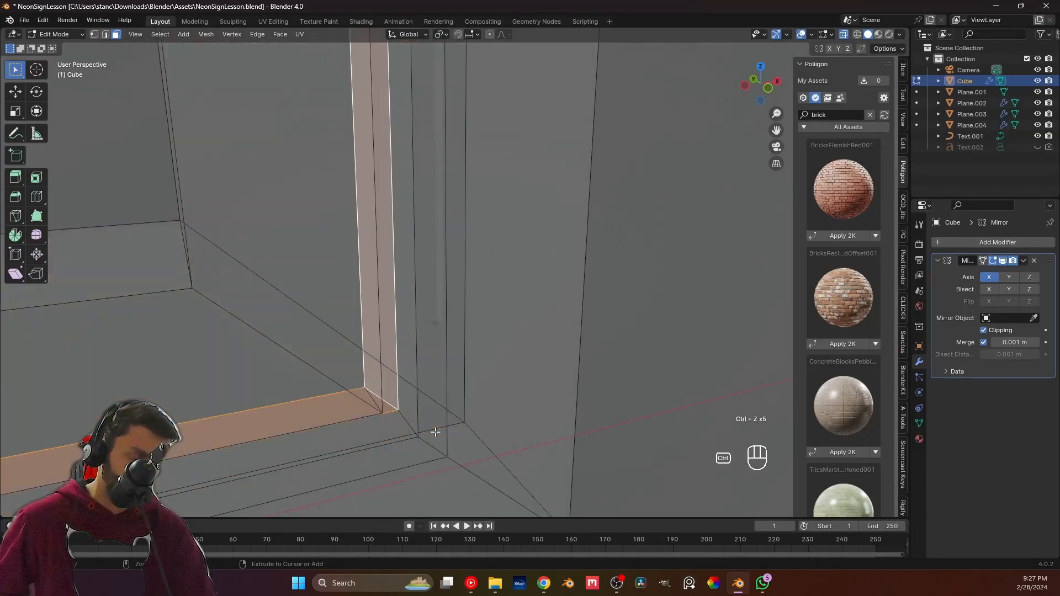
Select both narrow face loops together and extrude them slightly into the frame.
scroll(435, 432, "down", 1)
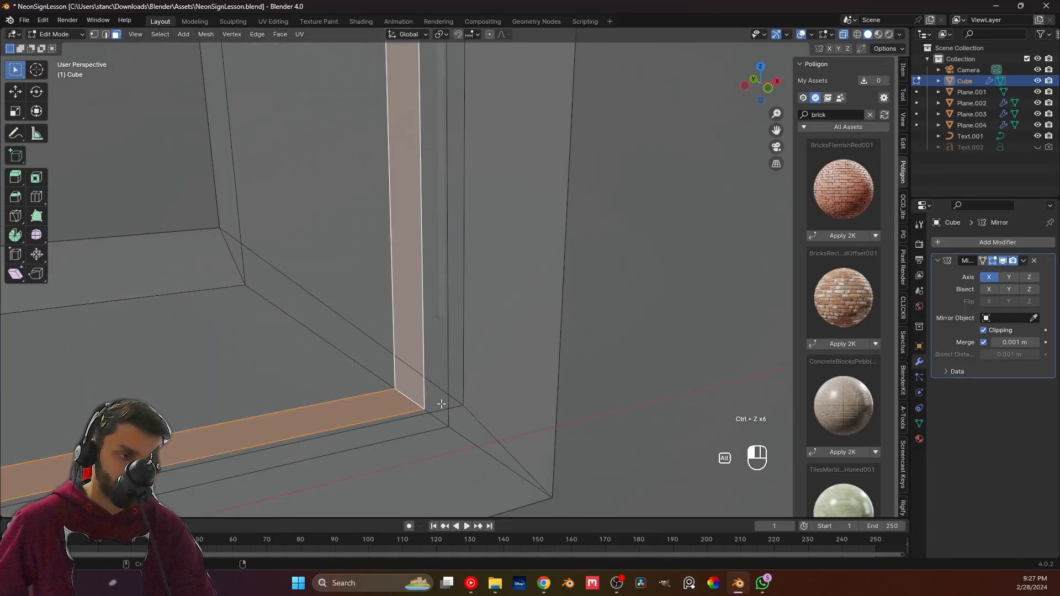
left_click(442, 405, "alt")
left_click(433, 417, "alt")
left_click(407, 398, "alt+shift")
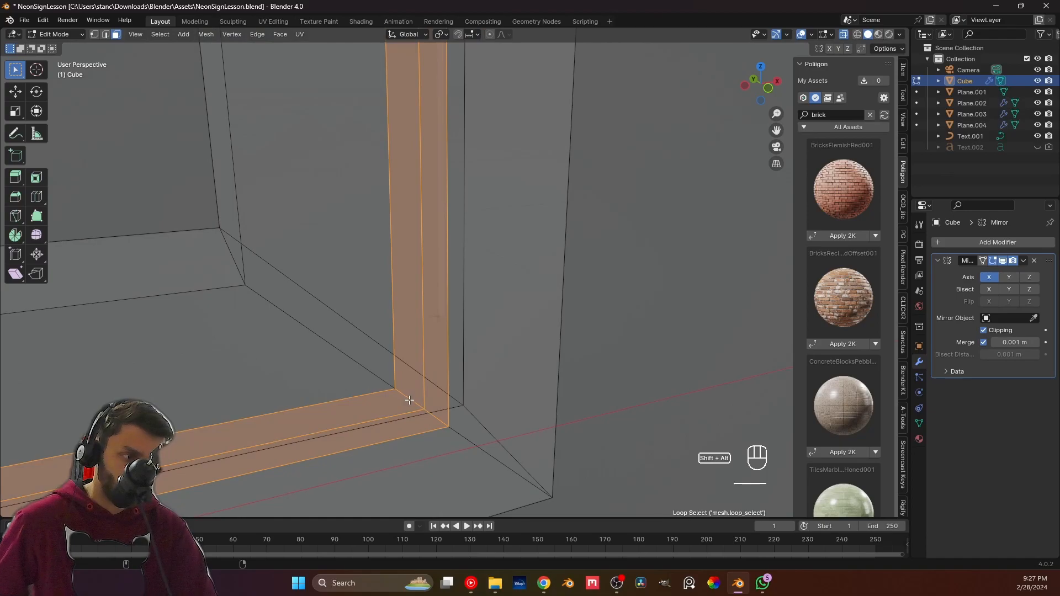
key("e")
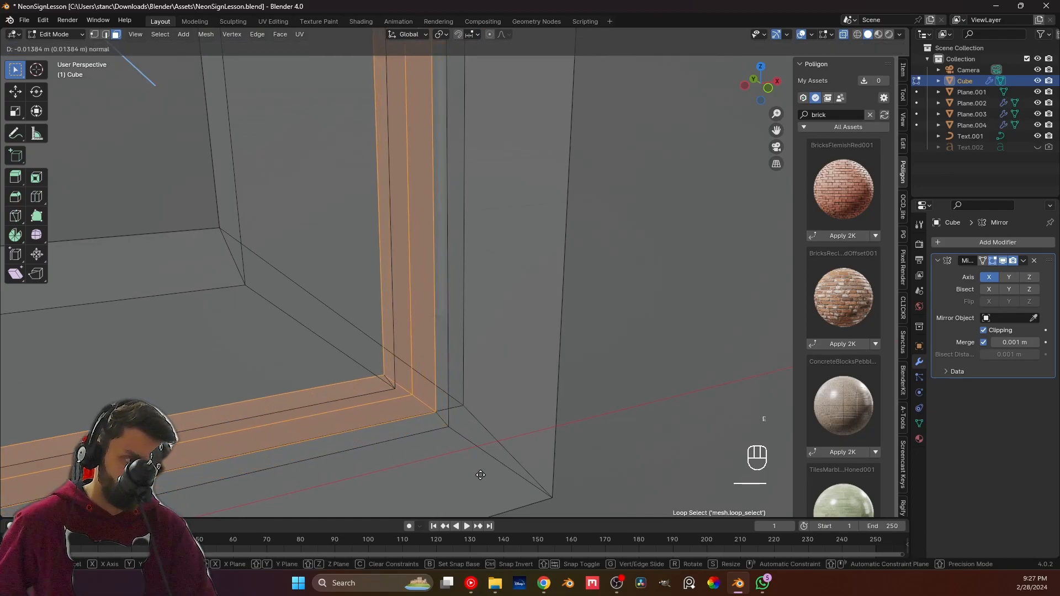
left_click(473, 464)
Extrude only the outer of the two recessed face loops again and leave Edit Mode.
left_click(425, 405, "alt")
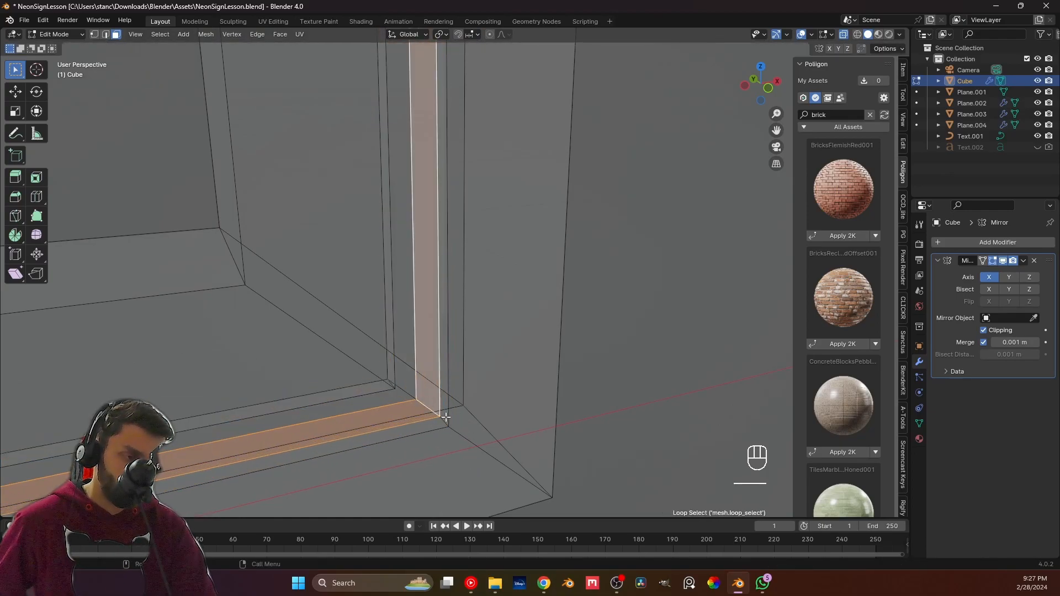
key("e")
left_click(448, 437)
middle_click_drag(449, 437, 755, 157)
scroll(393, 370, "down", 4)
key("Tab")
Enable Shadow in the solid viewport shading options, leaving X-Ray off.
middle_click_drag(854, 48, 501, 285)
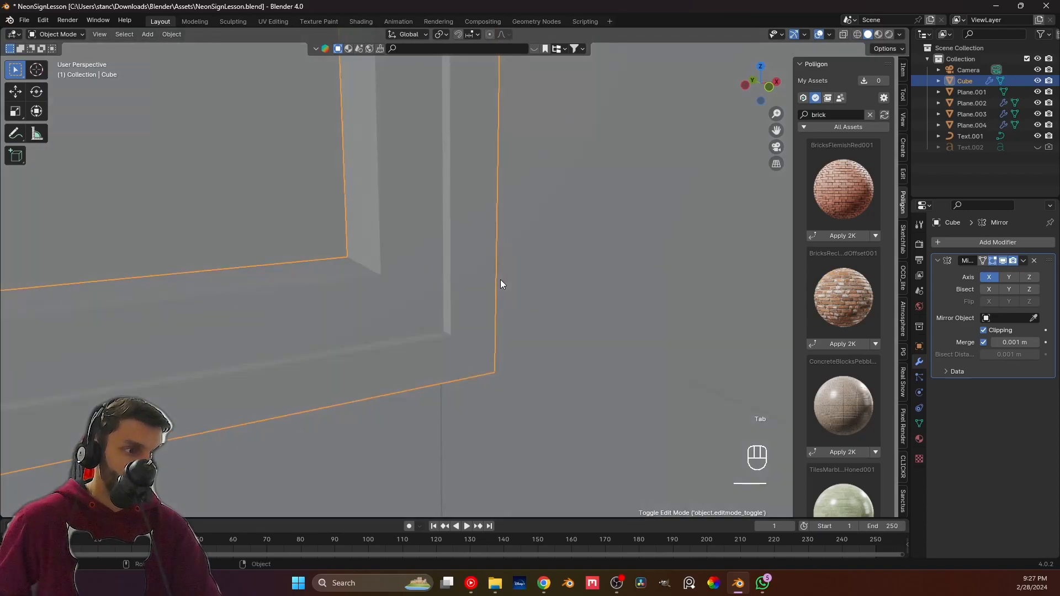
left_click(900, 36)
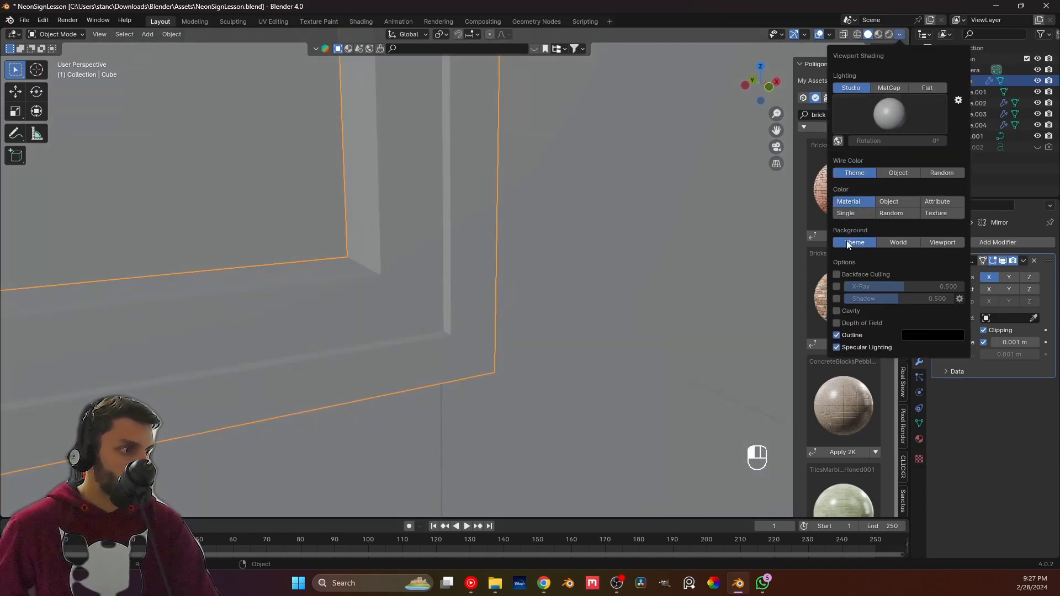
left_click(836, 287)
left_click(836, 287)
left_click(837, 298)
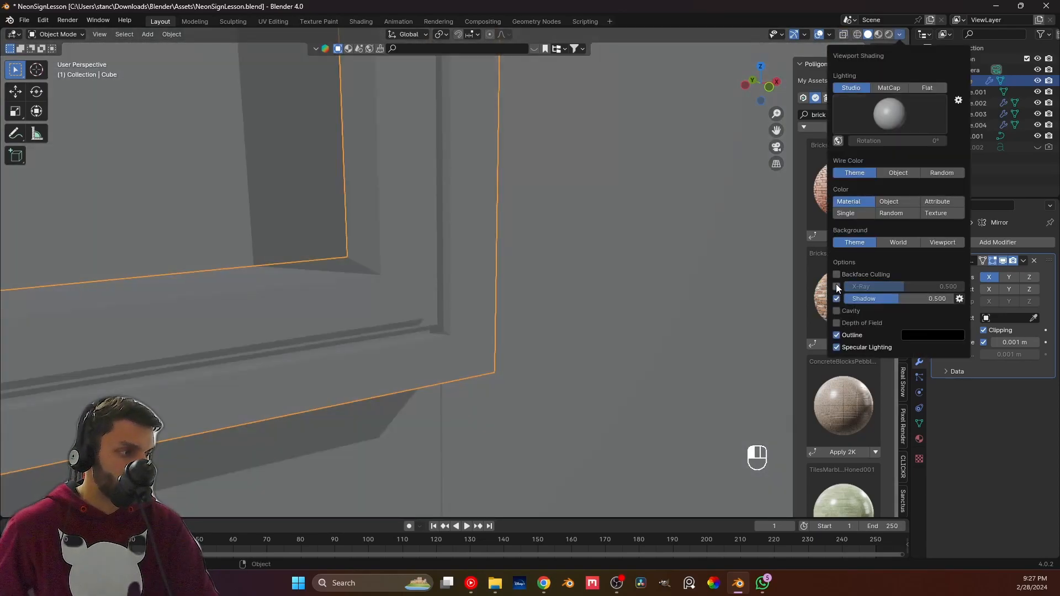
Return to editing the frame mesh and undo the earlier groove extrusions so the narrow face loops are flat again.
middle_click_drag(484, 302, 475, 340)
key("Tab")
left_click(550, 425)
middle_click_drag(369, 350, 391, 327)
scroll(390, 326, "up", 5)
middle_click_drag(489, 334, 443, 334, "shift")
scroll(691, 375, "up", 4)
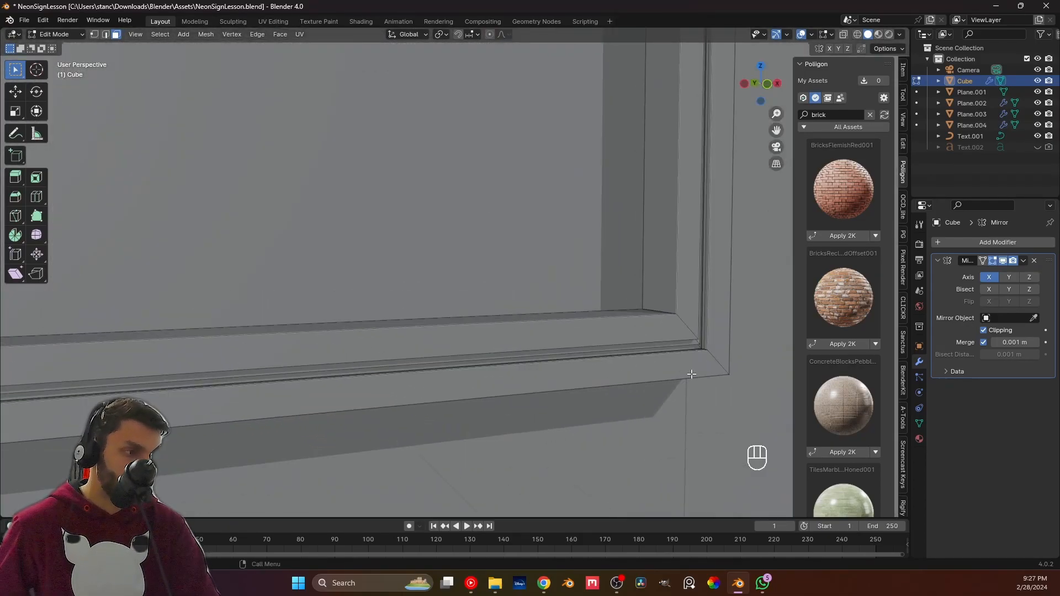
key("ctrl+z")
key("ctrl+z")
key("ctrl+z")
key("ctrl+z")
key("ctrl+z")
key("ctrl+z")
key("ctrl+z")
middle_click_drag(691, 375, 504, 440, "shift")
scroll(488, 381, "up", 4)
Extend the selection to the neighbouring narrow face loop and extrude the selected loops together along Y into the frame.
left_click(488, 395, "alt+shift")
key("e")
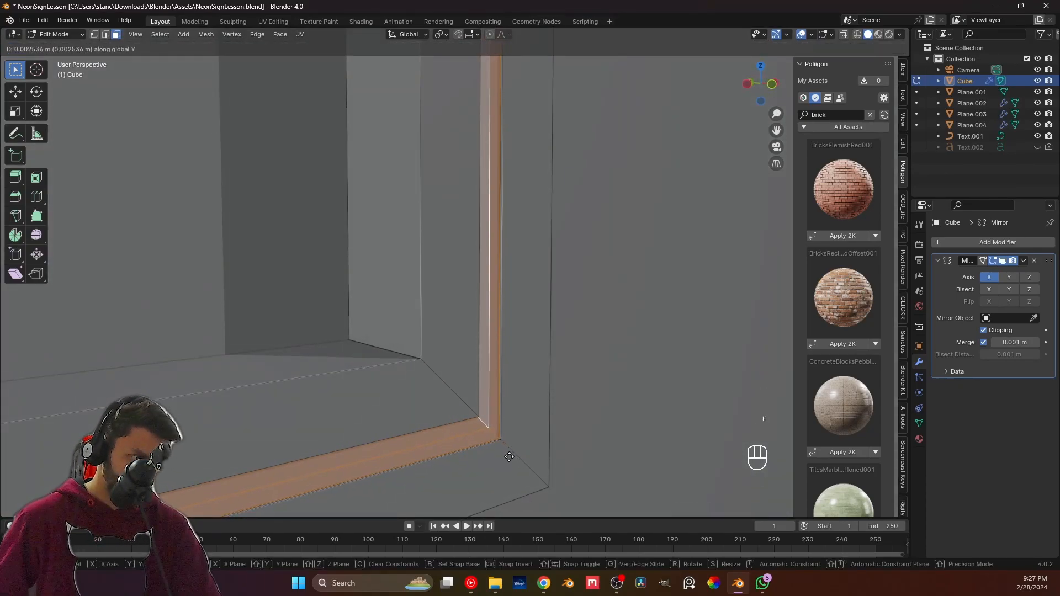
right_click(495, 448)
key("ctrl+z")
scroll(504, 433, "down", 2)
middle_click_drag(504, 433, 458, 373)
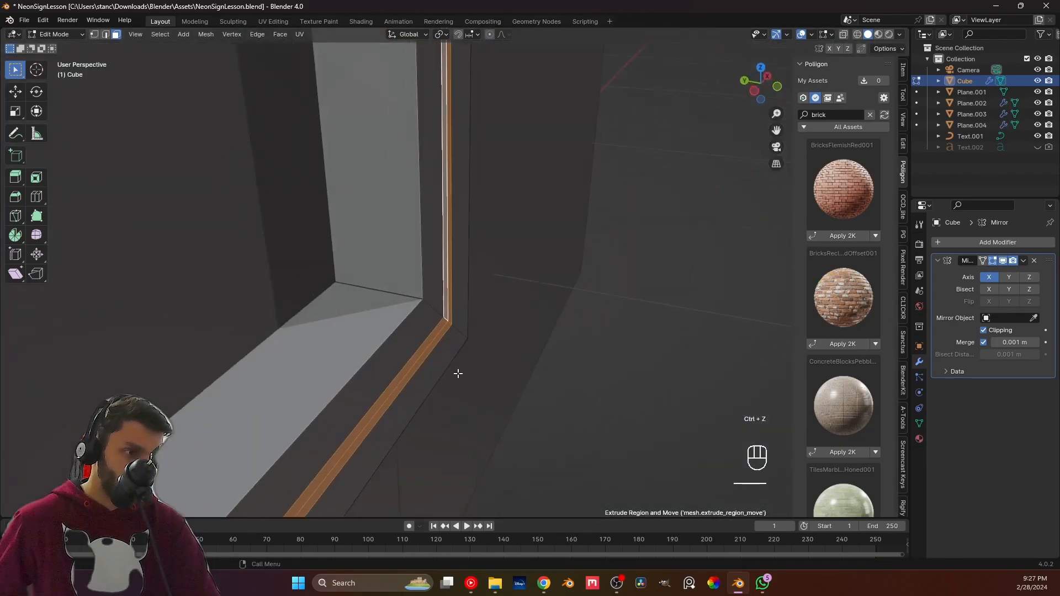
key("e")
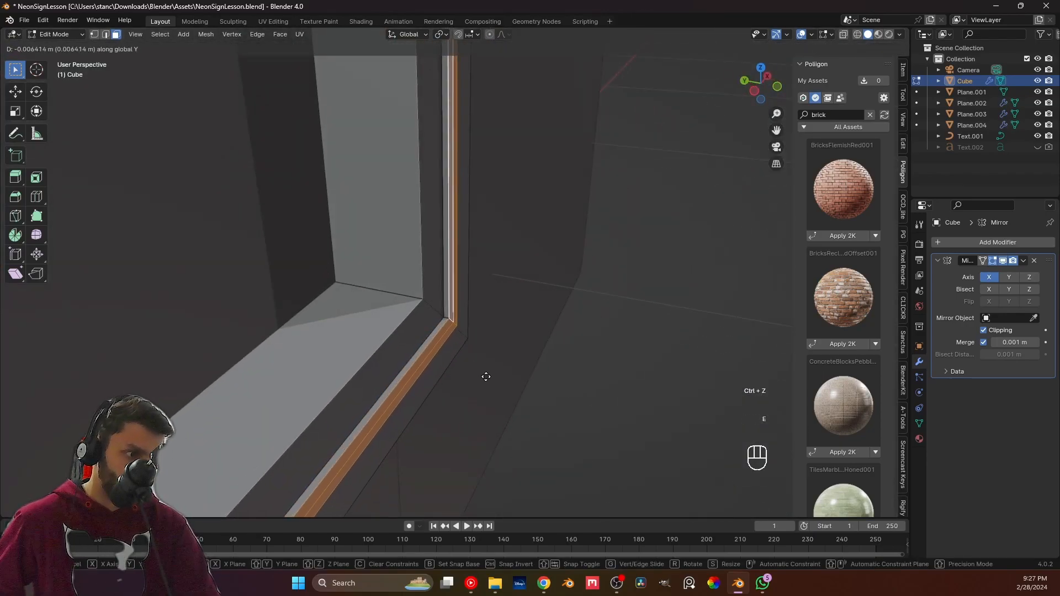
left_click(485, 376)
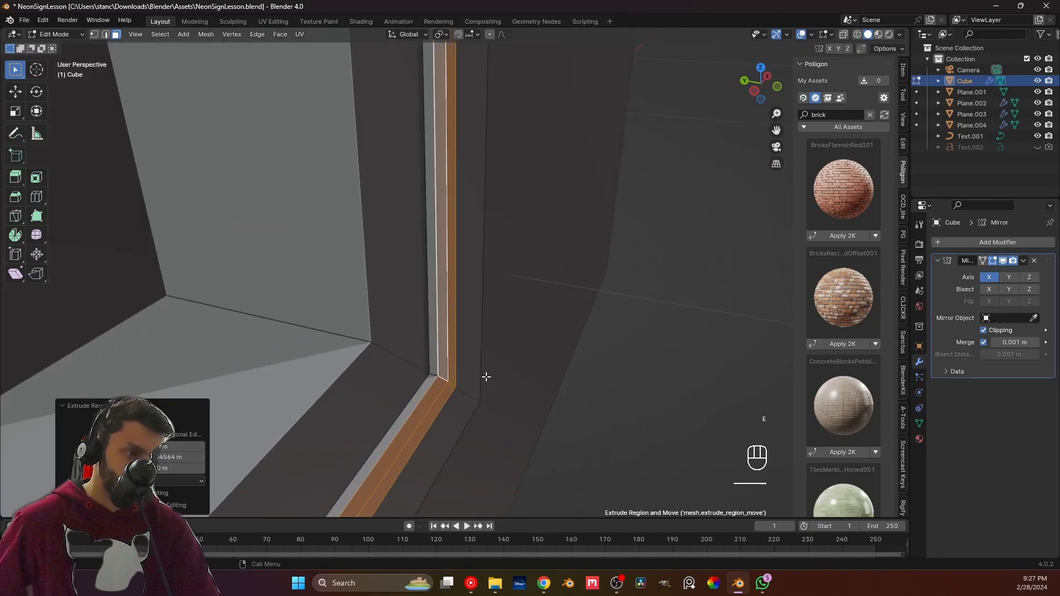
Select only the outer recessed face loop, extrude it slightly deeper for a second groove step, and clear the selection.
left_click(450, 390, "alt")
left_click(451, 387, "alt")
key("e")
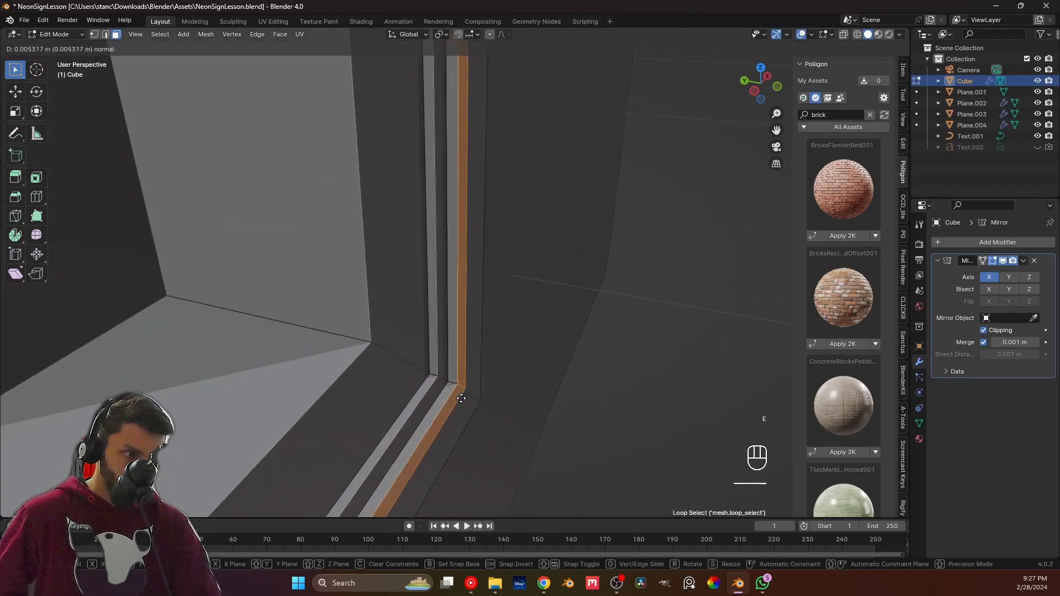
left_click(460, 398)
middle_click_drag(462, 389, 409, 353)
left_click(472, 412)
mouse_move(365, 297)
middle_mouse_down()
mouse_move(419, 300)
mouse_move(370, 295)
middle_mouse_up()
Switch to the camera view, leave Edit Mode with nothing selected, and save the file.
key("KP_0")
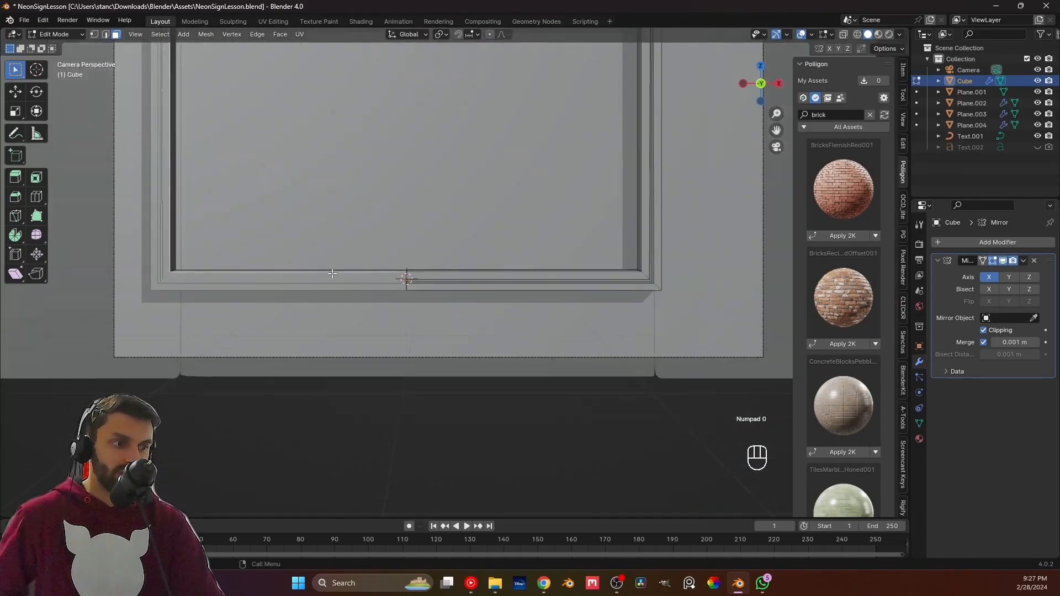
key("Tab")
middle_click_drag(385, 259, 398, 366, "shift")
scroll(359, 334, "up", 1)
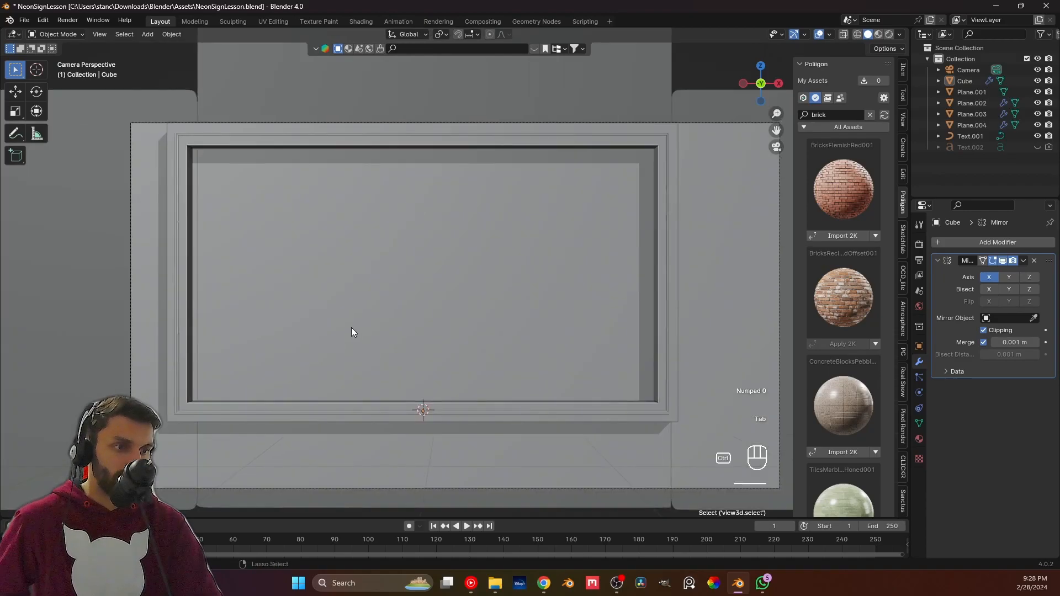
key("ctrl+s")
UV-map all faces of the frame with Smart UV Project at a 66° angle limit and 0.000 island margin.
left_click(643, 139)
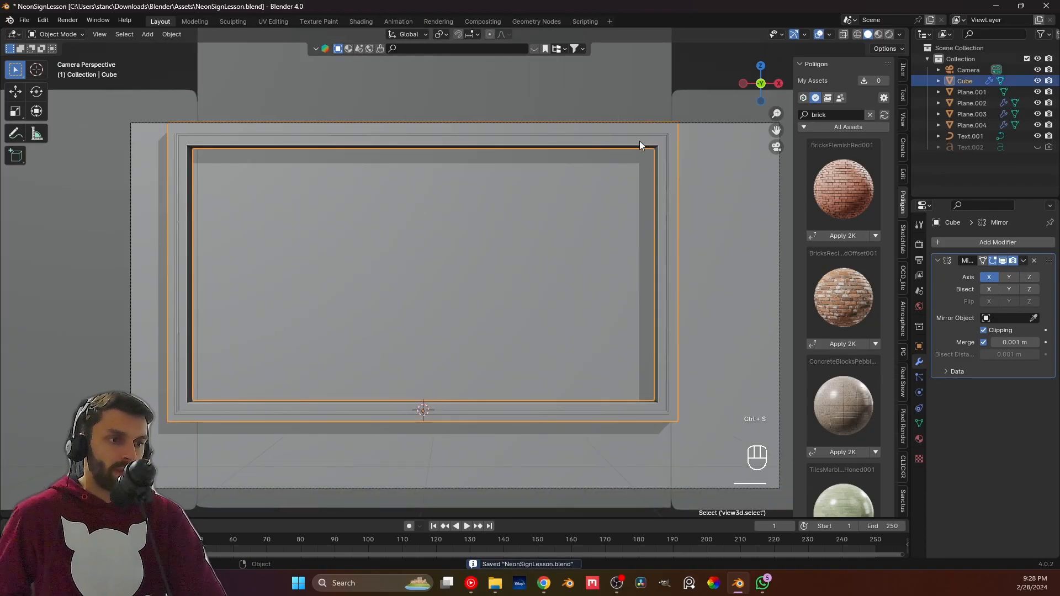
key("Tab")
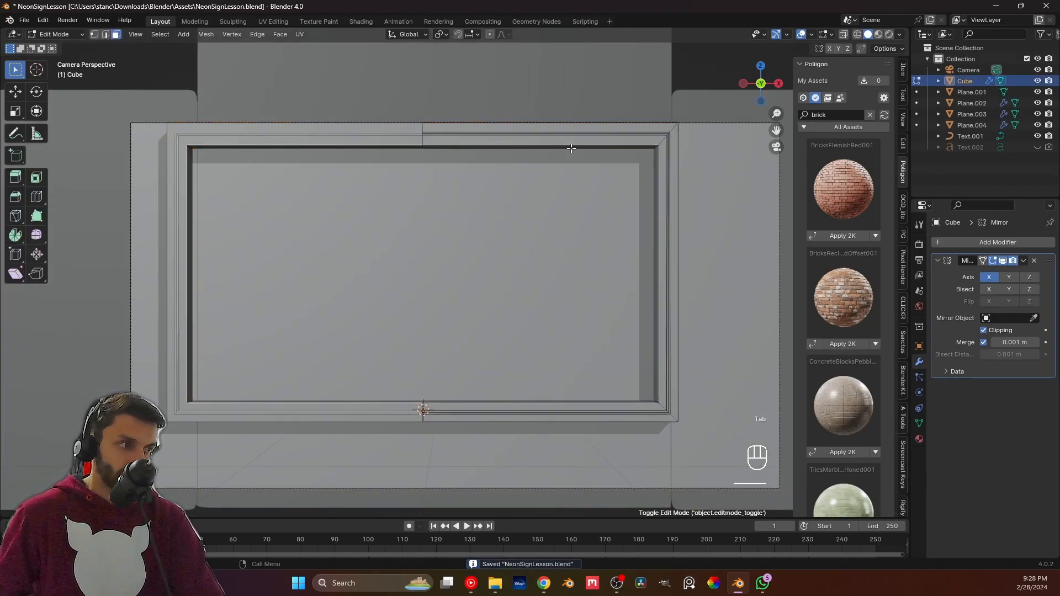
left_click(160, 37)
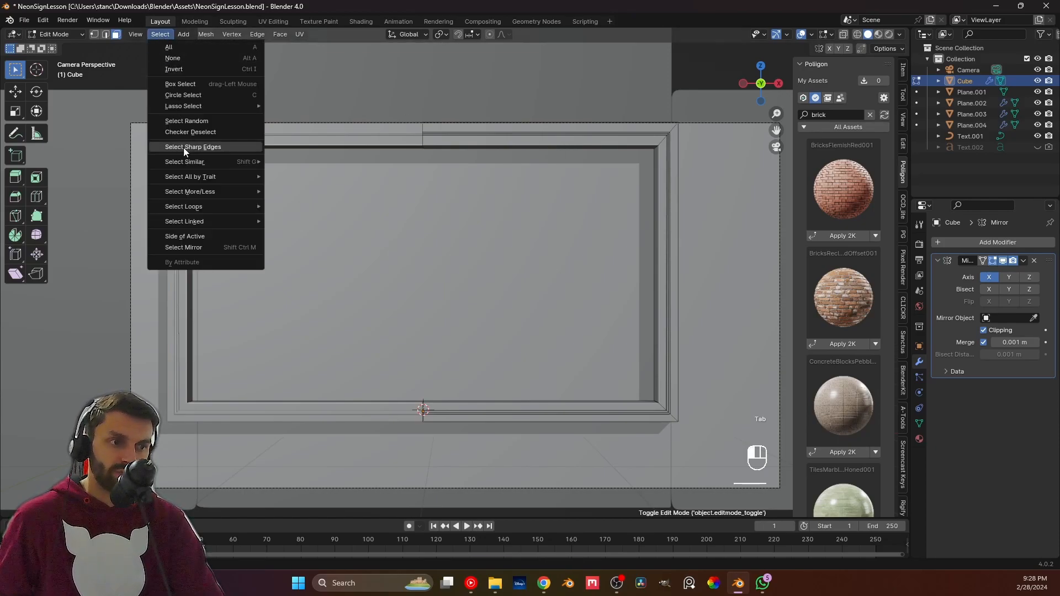
key("a")
key("u")
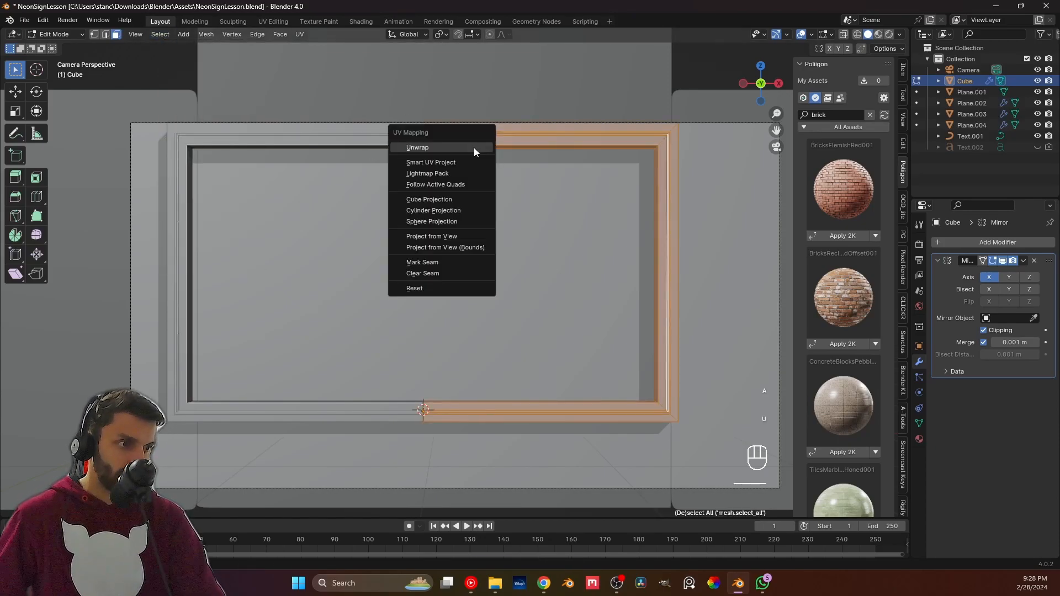
left_click(474, 148)
key("u")
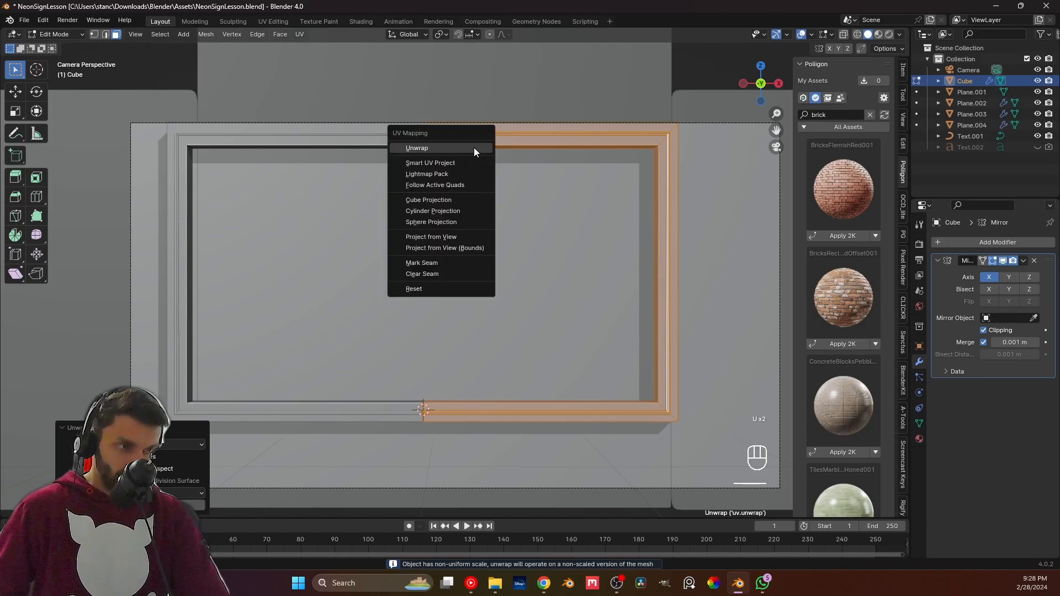
left_click(466, 162)
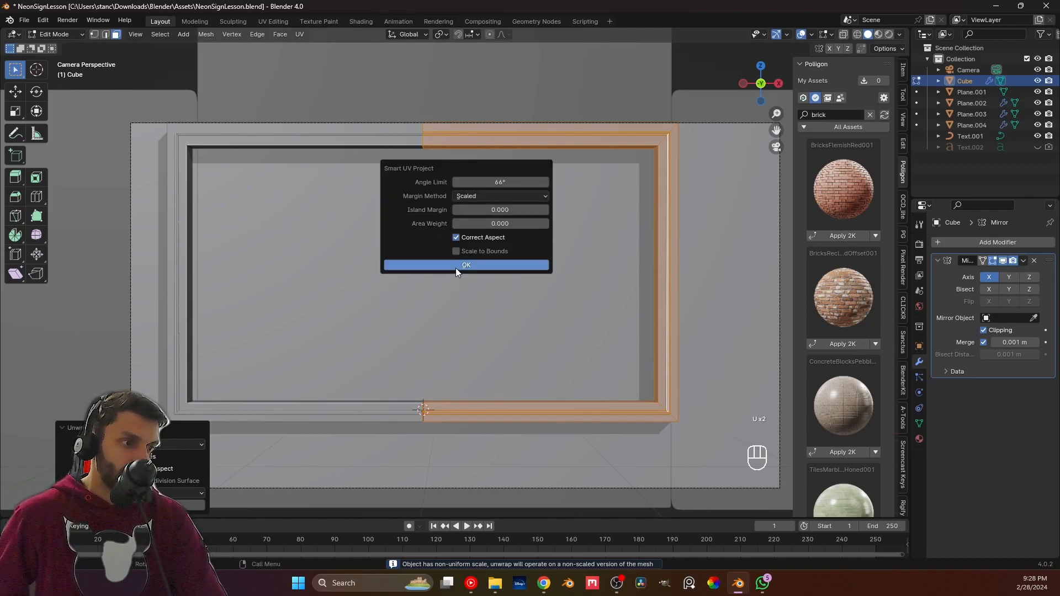
left_click(456, 267)
key("Tab")
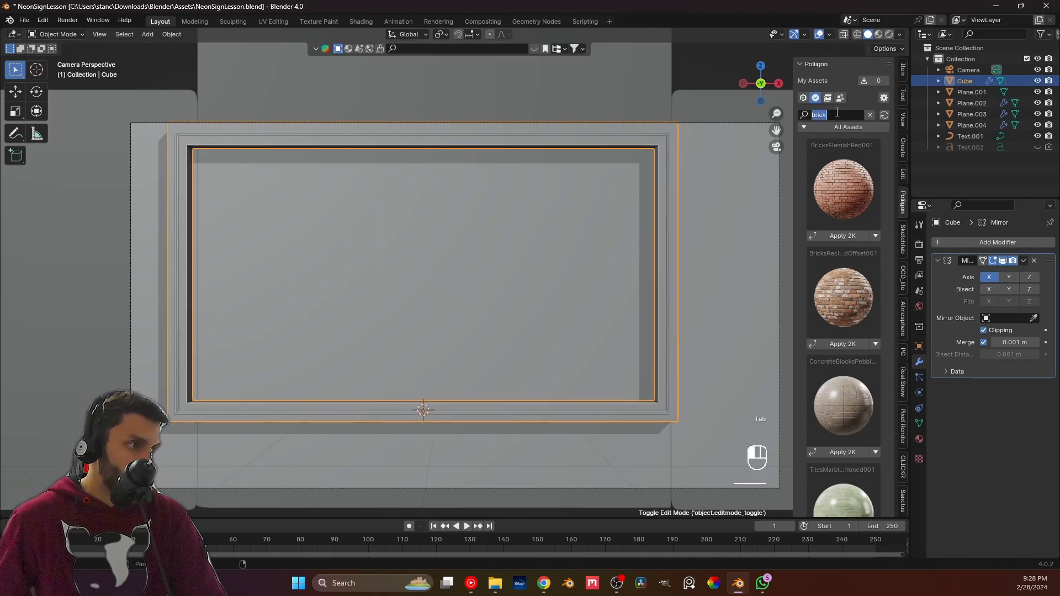
Search the Poliigon assets for "wood" and apply the WoodFineDark004 material at 2K to the frame.
left_click(837, 112)
type("wood")
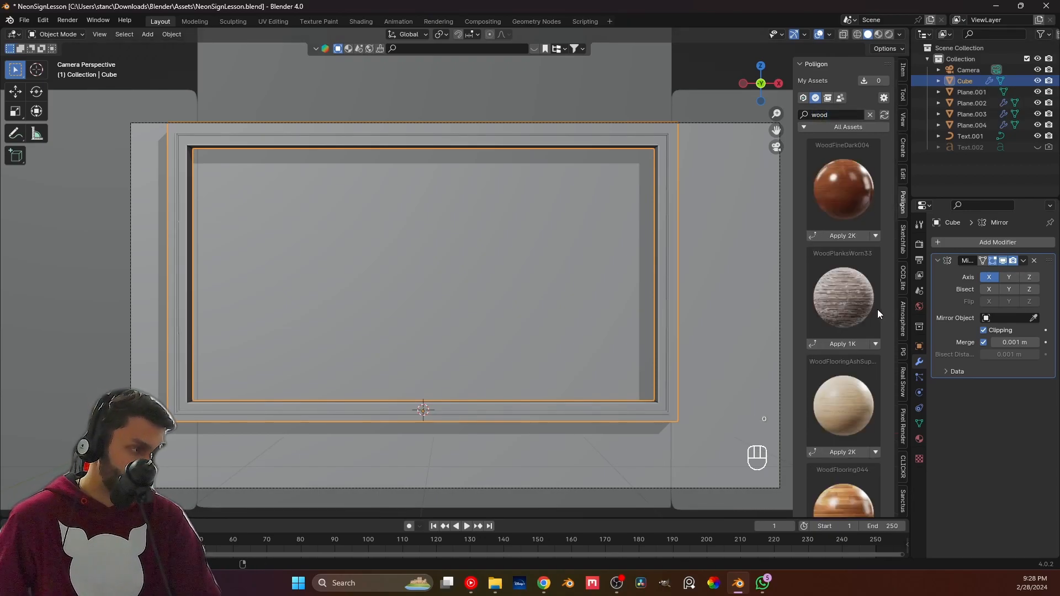
scroll(873, 315, "down", 8)
scroll(855, 344, "down", 10)
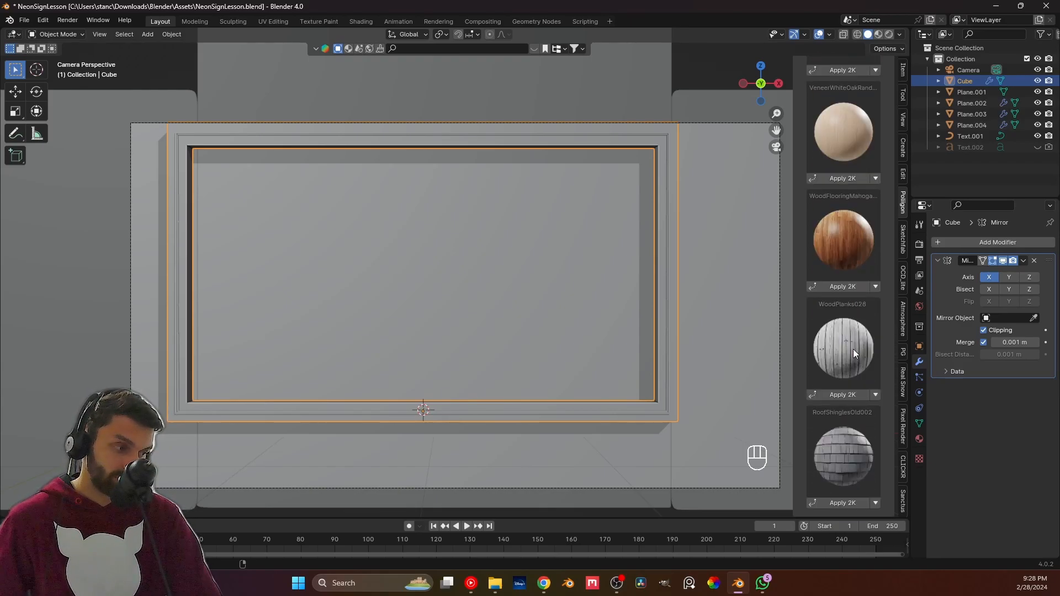
scroll(853, 350, "up", 10)
scroll(853, 359, "up", 3)
left_click(848, 147)
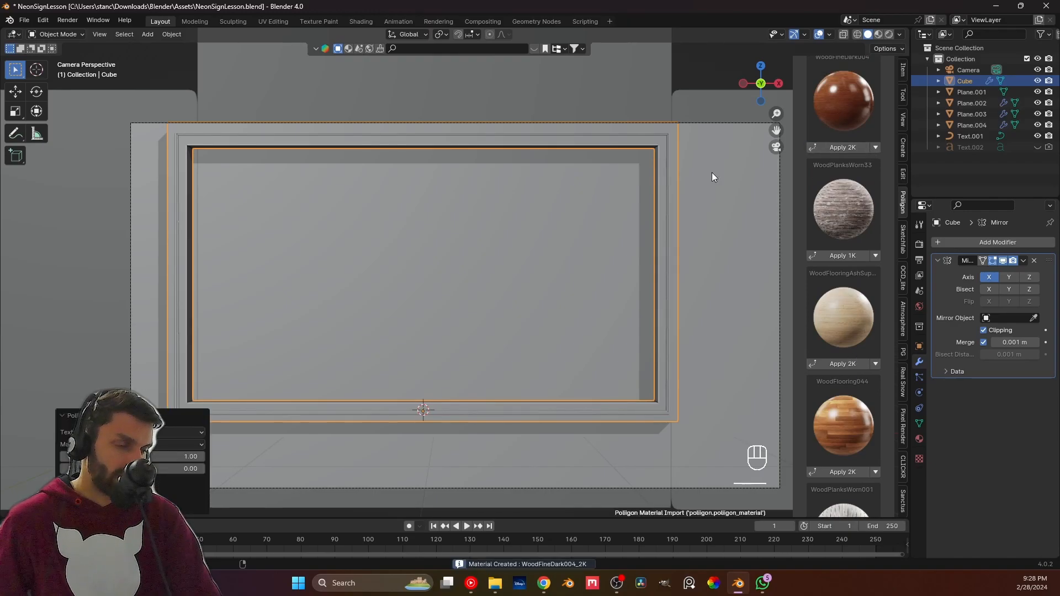
Deselect the frame and save the file.
key("Tab")
key("Tab")
left_click(736, 79)
key("ctrl+s")
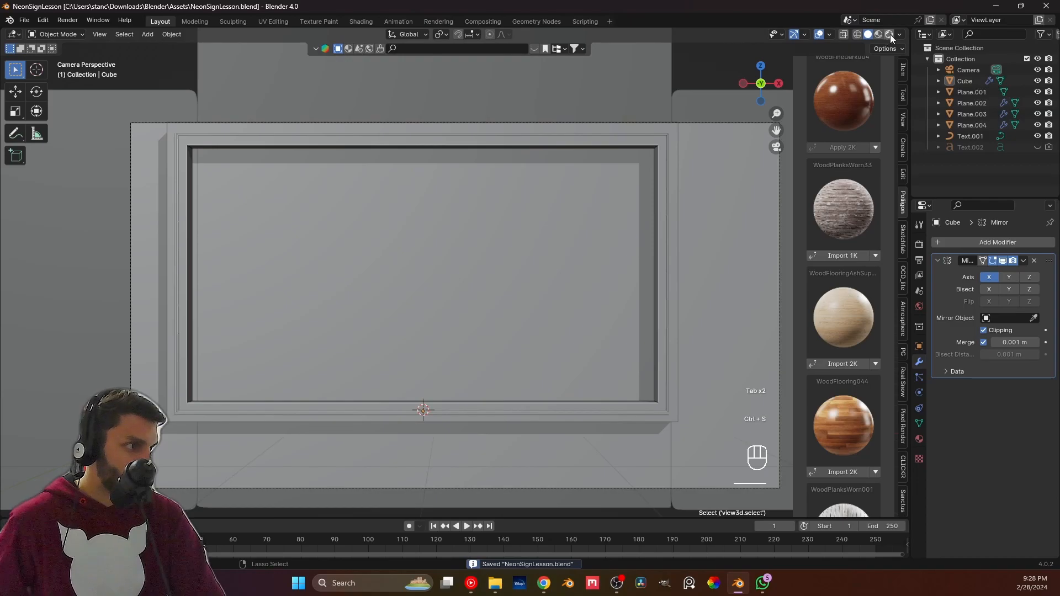
Switch the viewport to rendered shading and examine how the wooden frame sits against the brick walls.
left_click(890, 34)
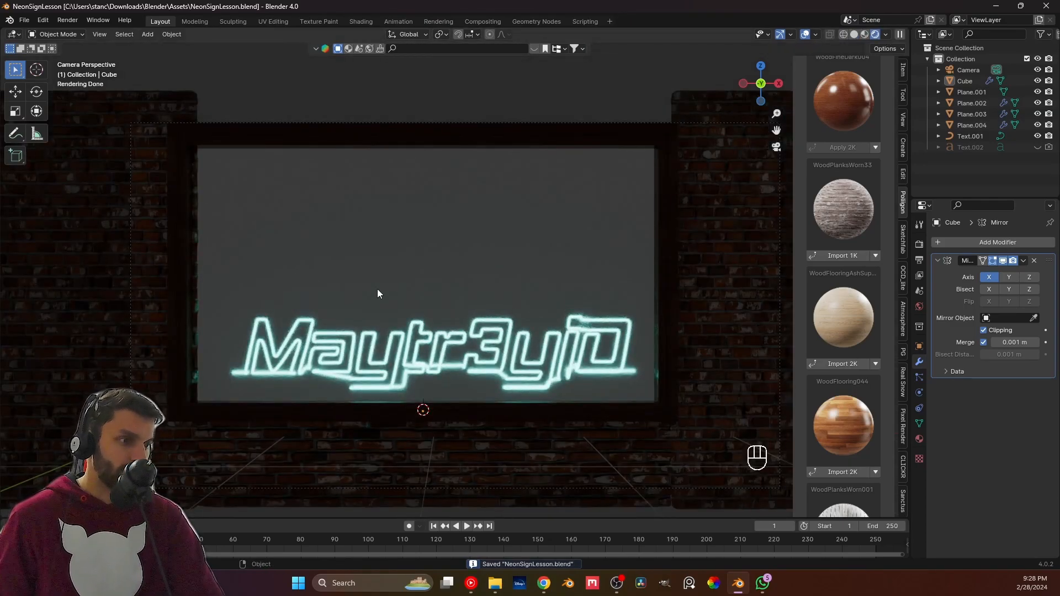
left_click(177, 231)
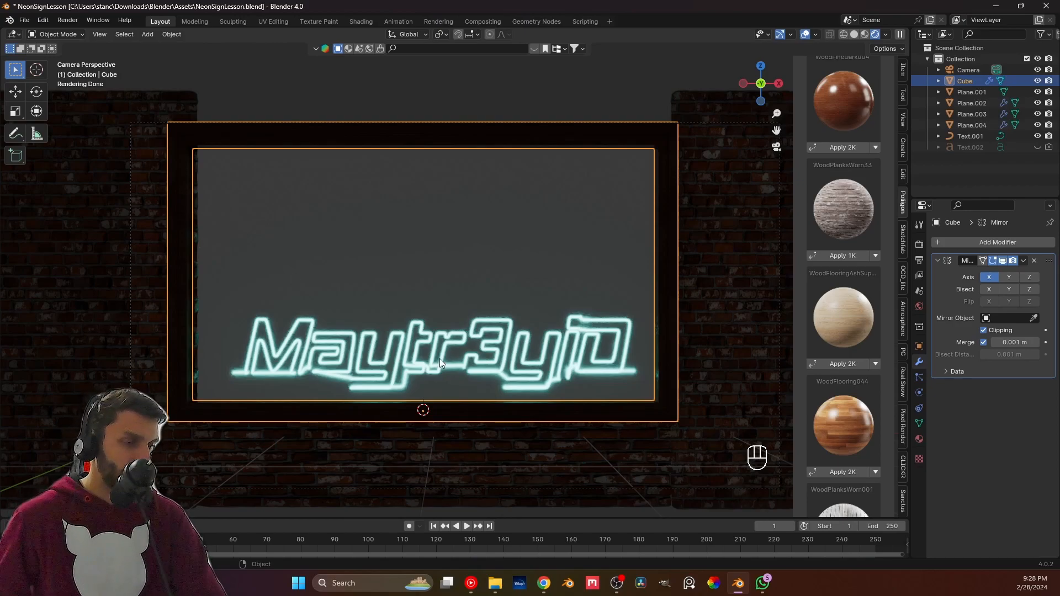
key("Tab")
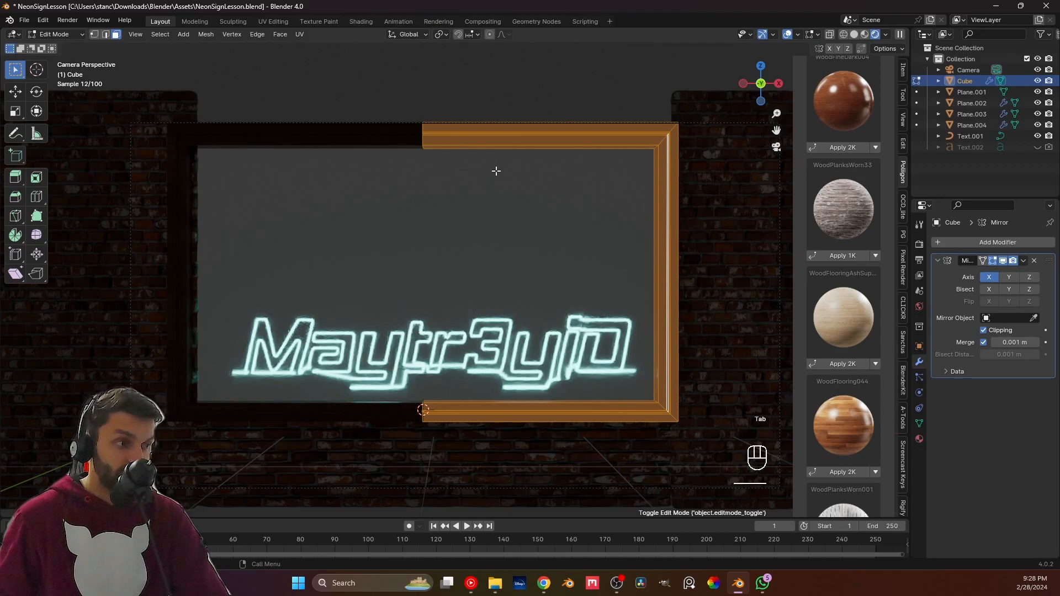
key("Tab")
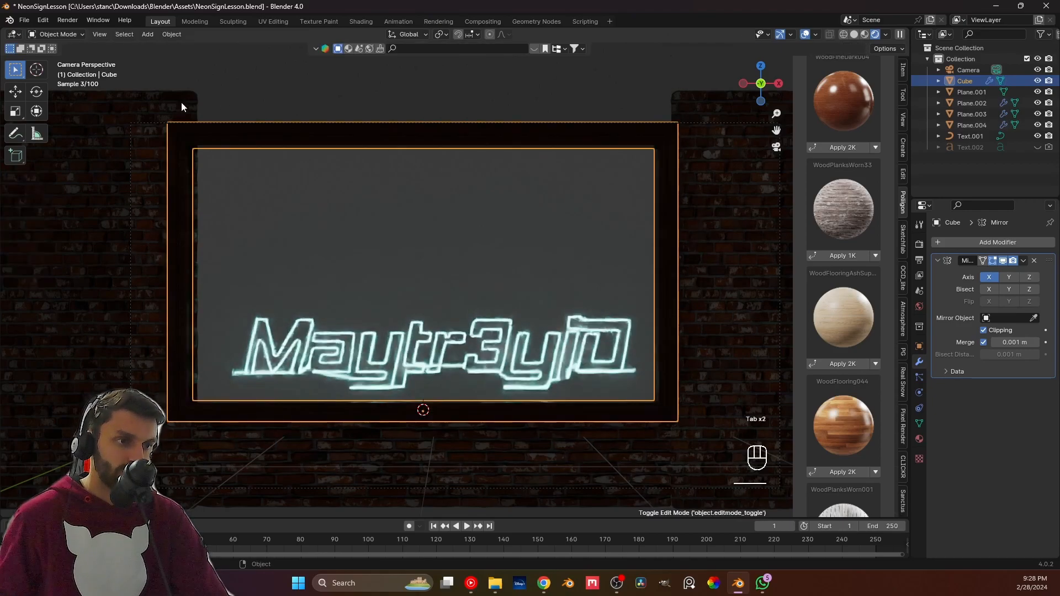
left_click(181, 101)
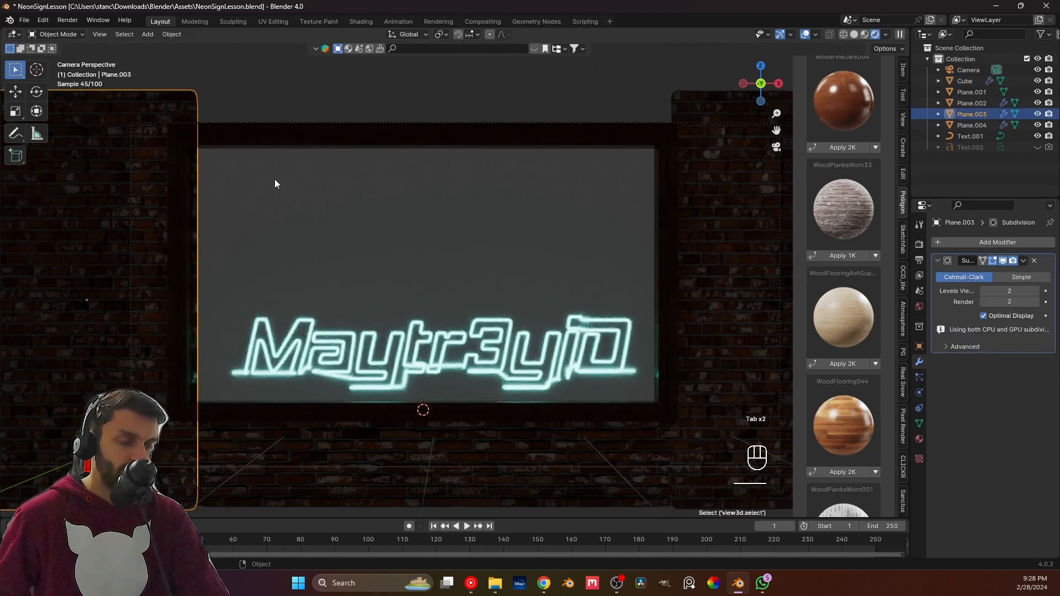
scroll(273, 178, "down", 2)
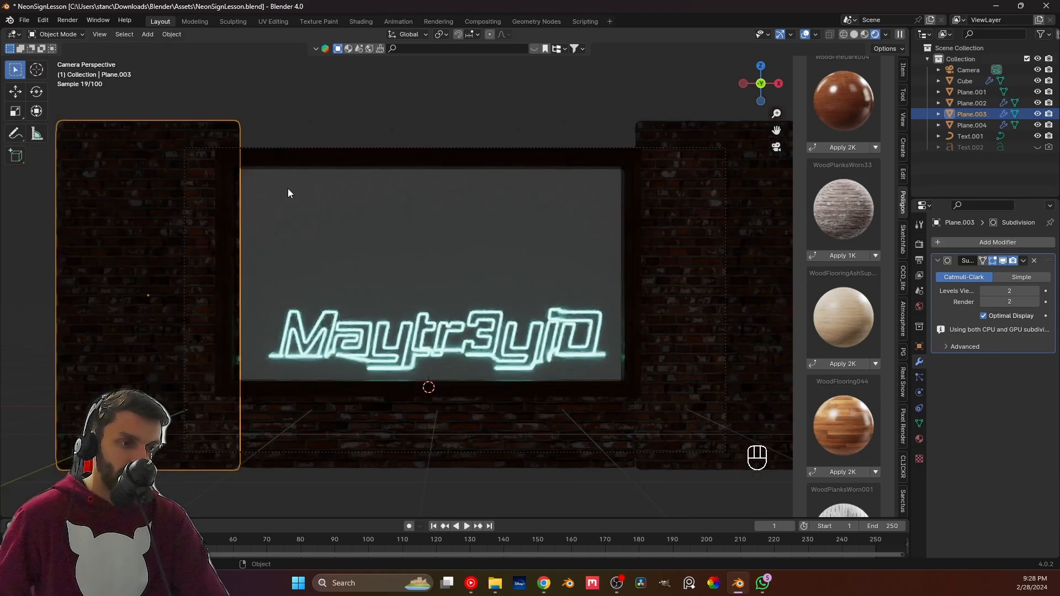
Move the frame about 0.023 m along X to centre it on the wall opening, and clear the selection.
left_click(222, 215)
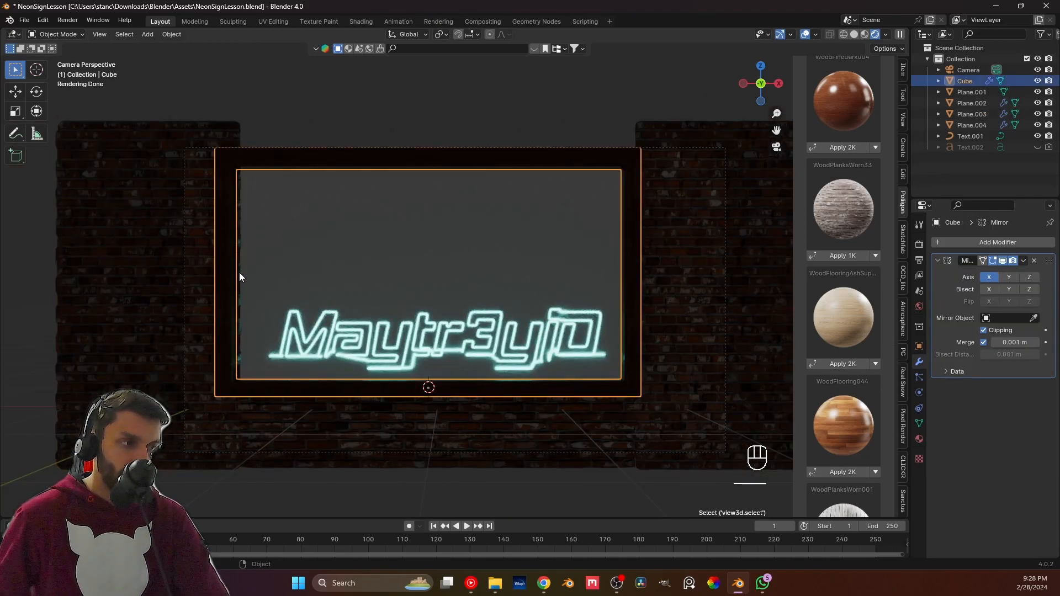
key("g")
key("x")
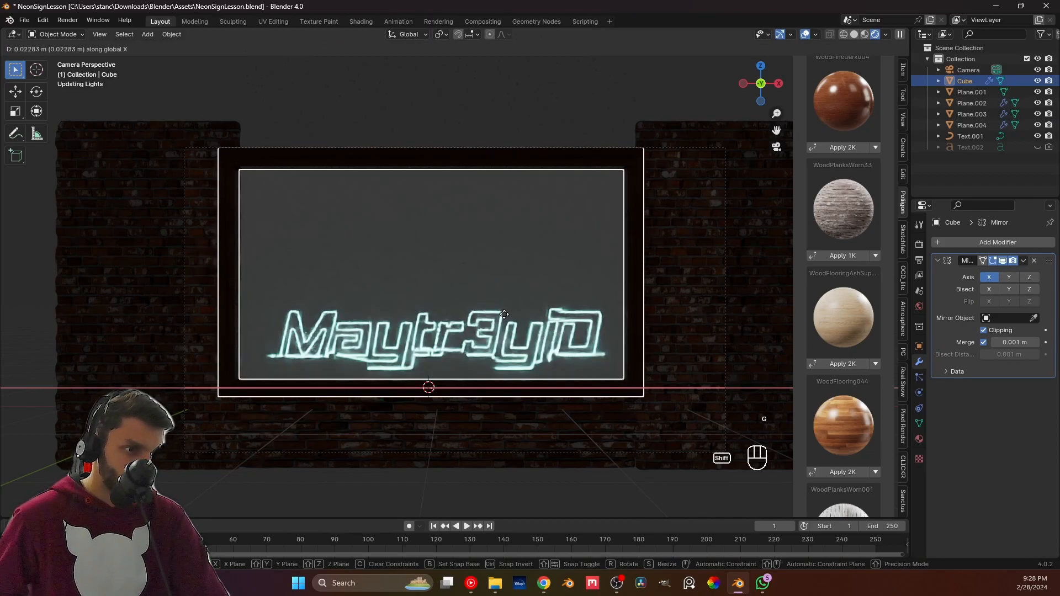
left_click(505, 314)
left_click(485, 294)
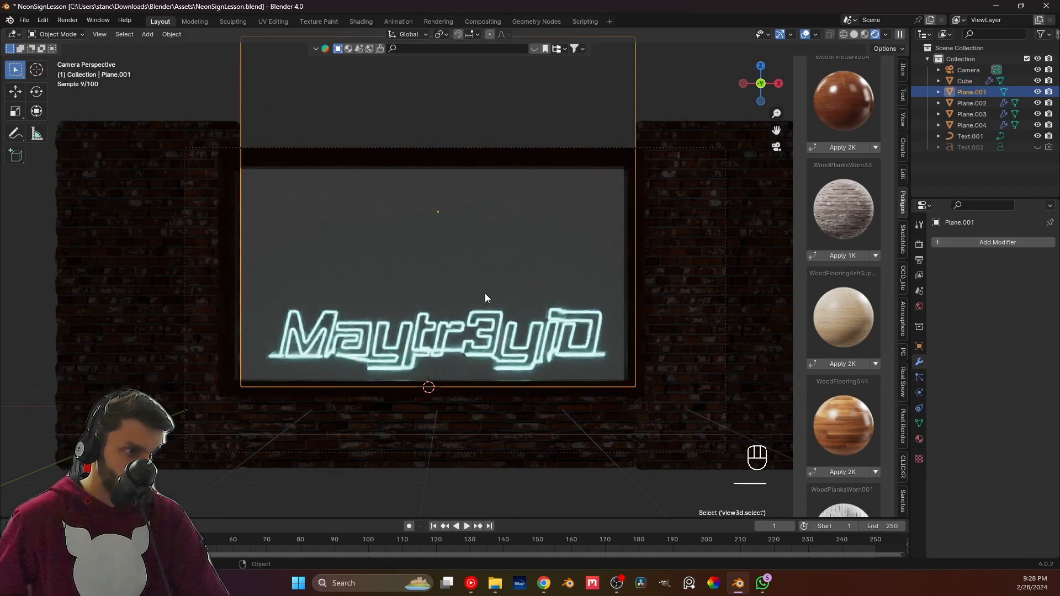
left_click(47, 223)
Check the frame's alignment up close and fine-tune its position slightly along X.
scroll(272, 287, "up", 3)
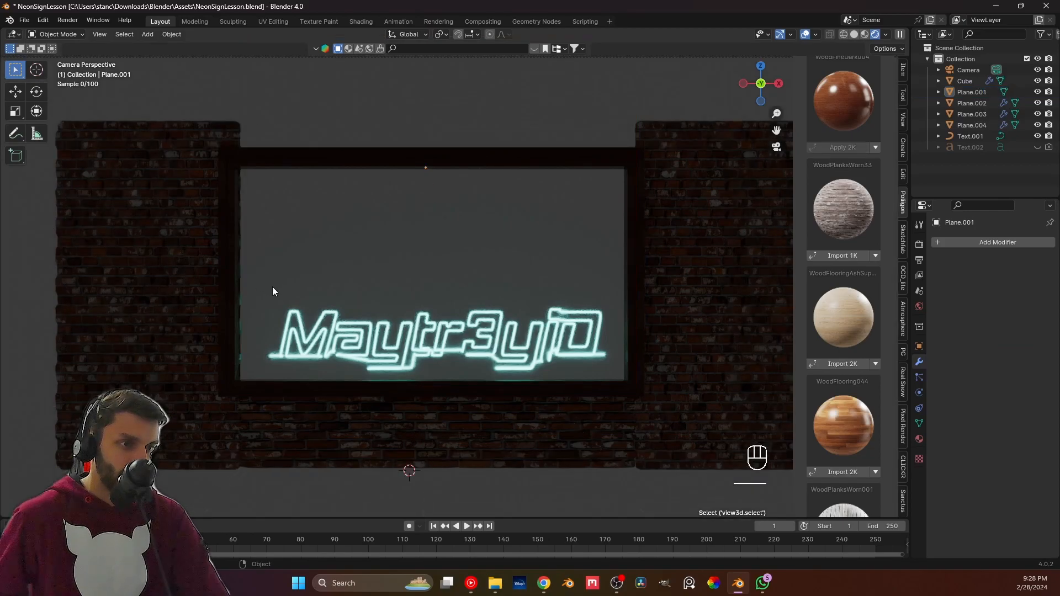
left_click(138, 473)
key("g")
key("x")
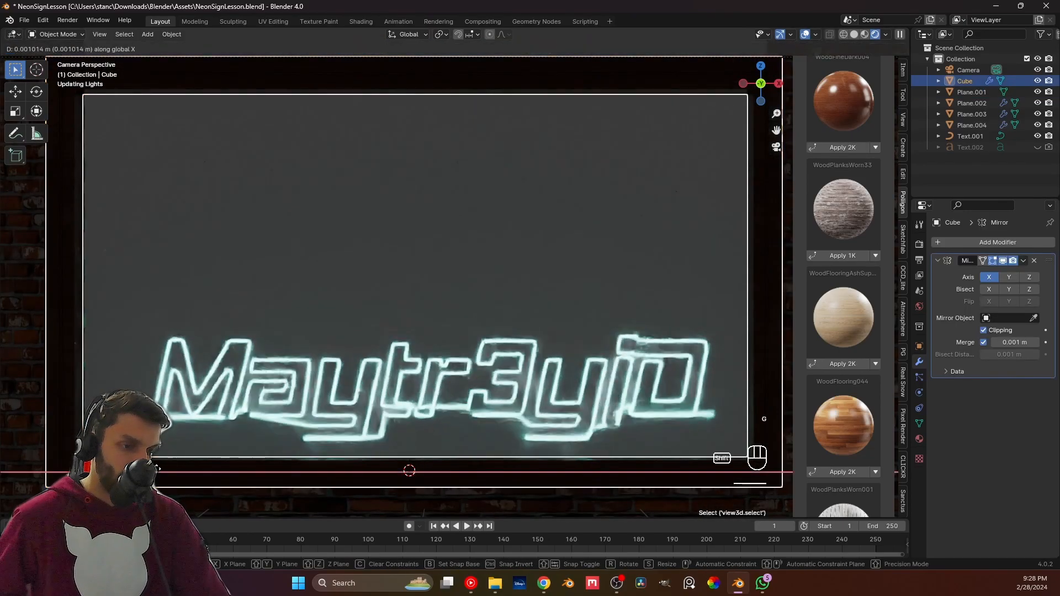
left_click(268, 362)
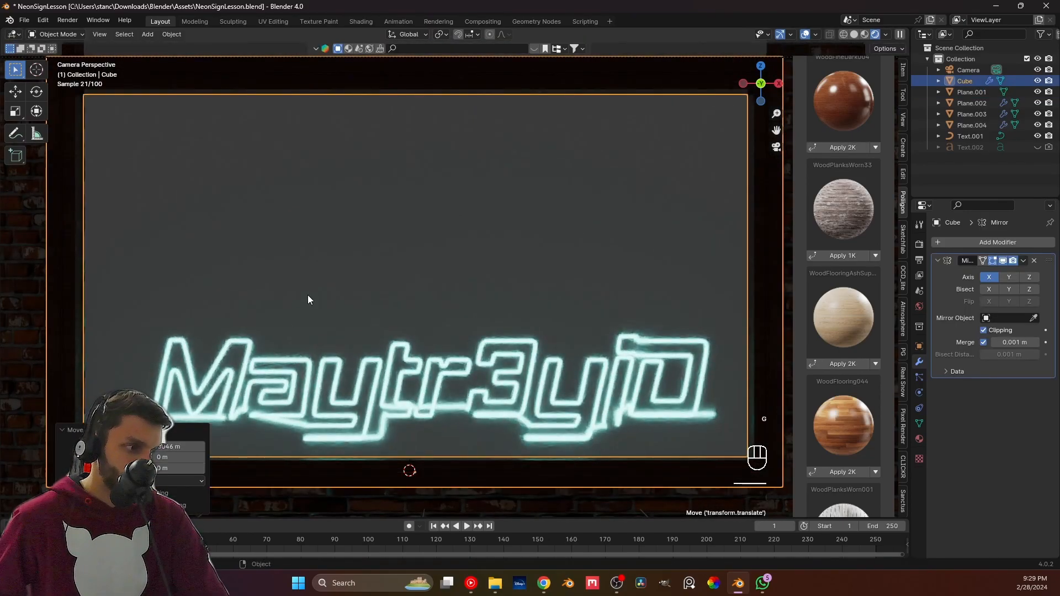
scroll(307, 295, "down", 4)
left_click(164, 327)
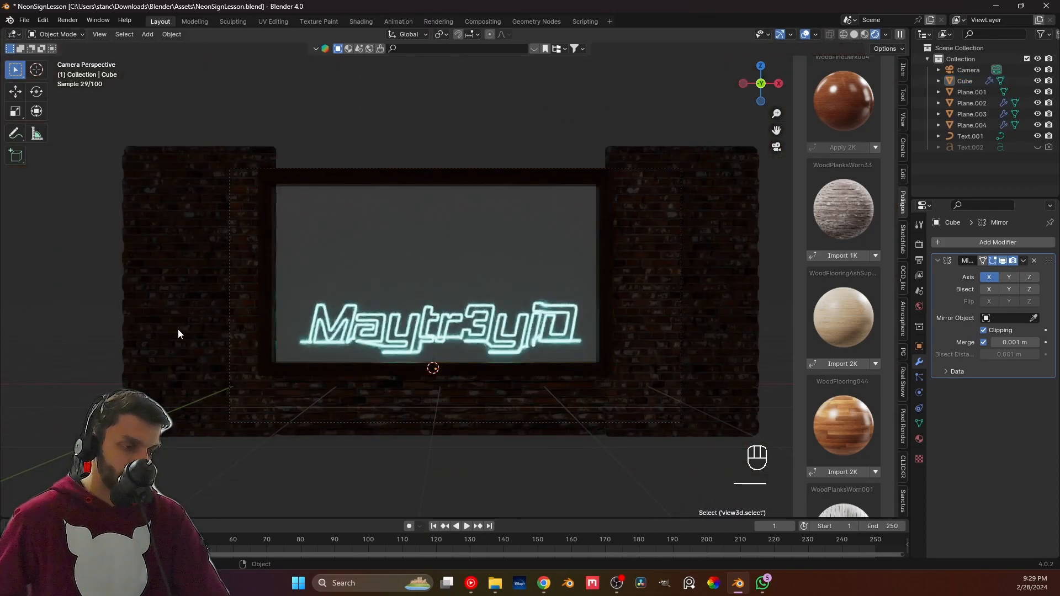
Nudge the frame a further 0.002 m or so along X, deselect it, and save the file.
left_click(260, 346)
key("g")
key("x")
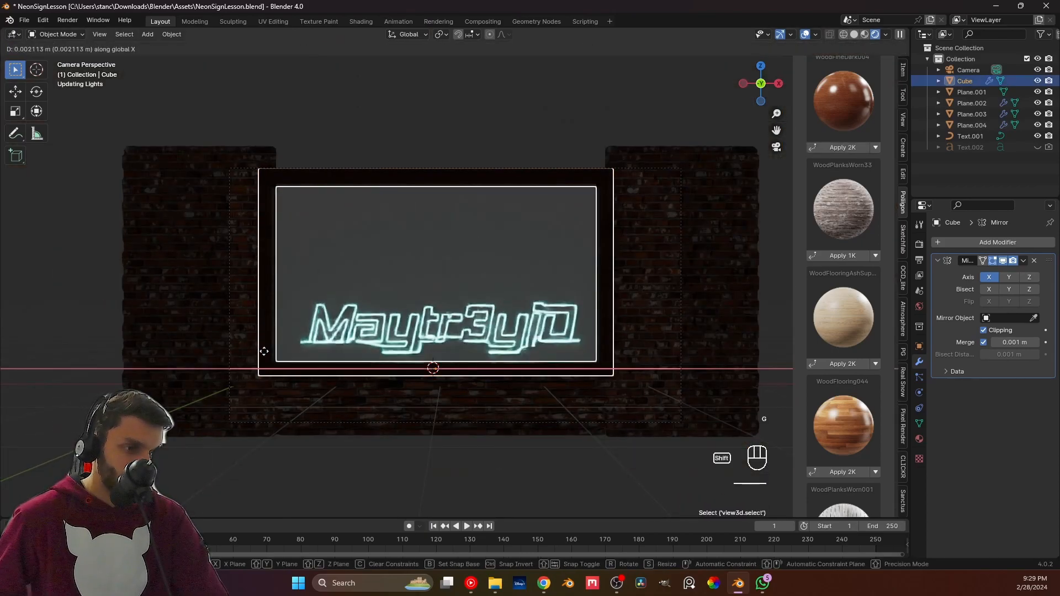
left_click(263, 352)
left_click(56, 333)
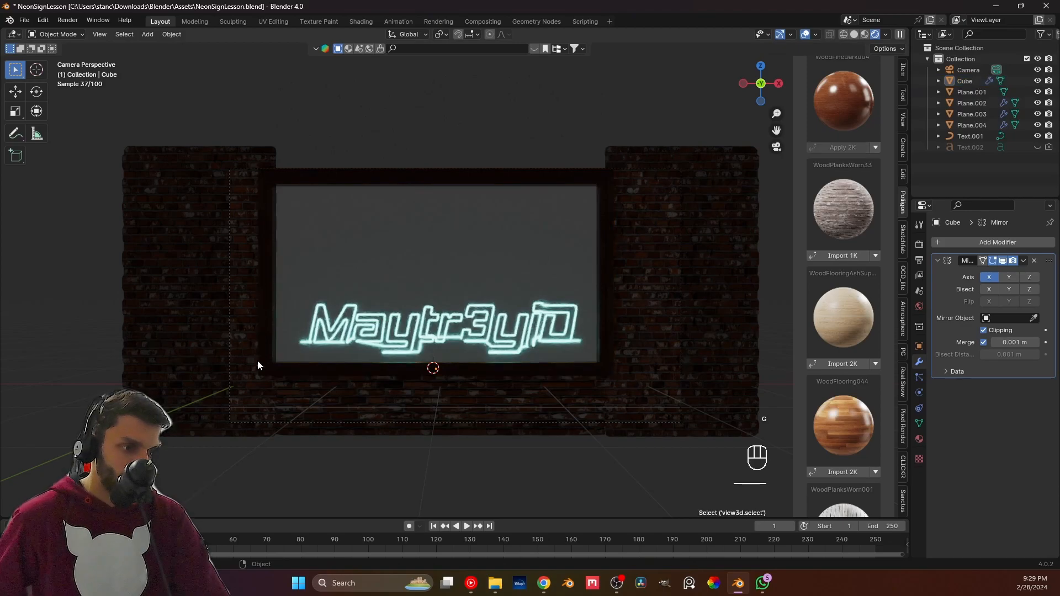
key("ctrl+s")
scroll(356, 392, "up", 4)
middle_click_drag(356, 392, 581, 349, "shift")
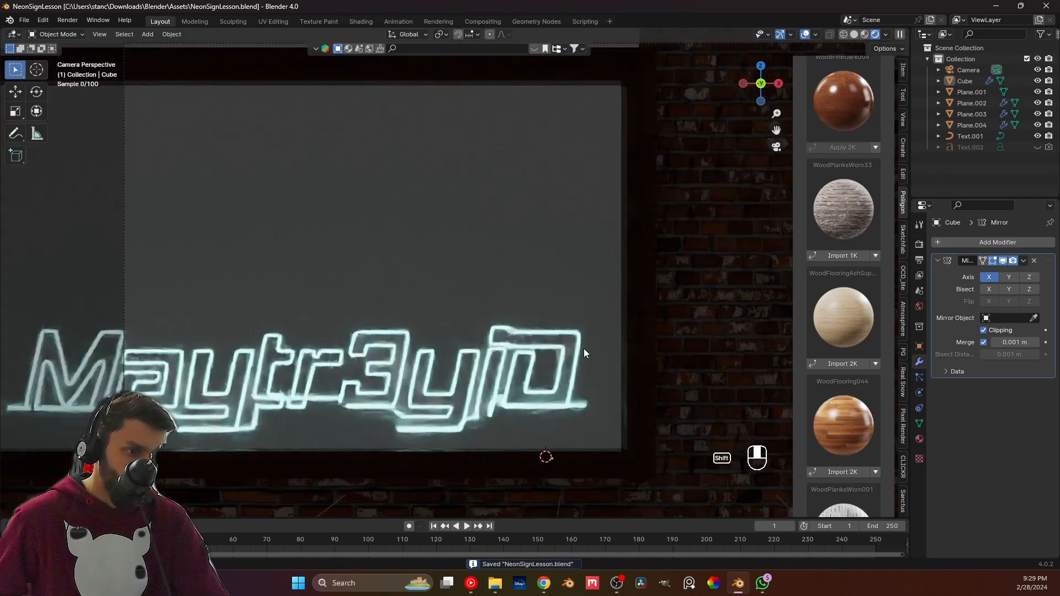
Nudge the wooden frame slightly further along X to refine its centring, deselect it, and save the file.
scroll(410, 447, "up", 2)
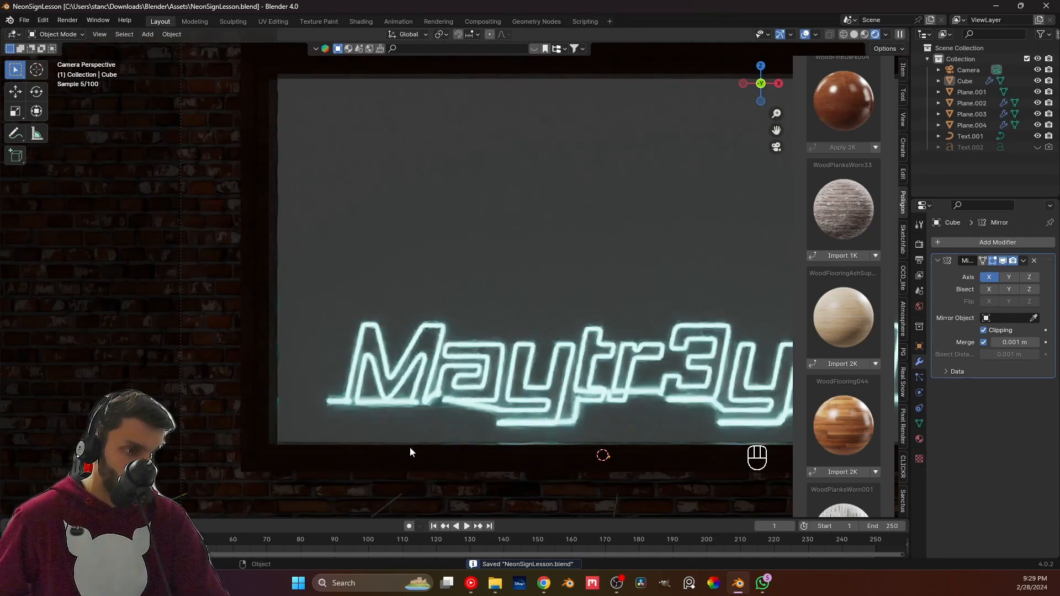
left_click(384, 450)
key("g")
key("x")
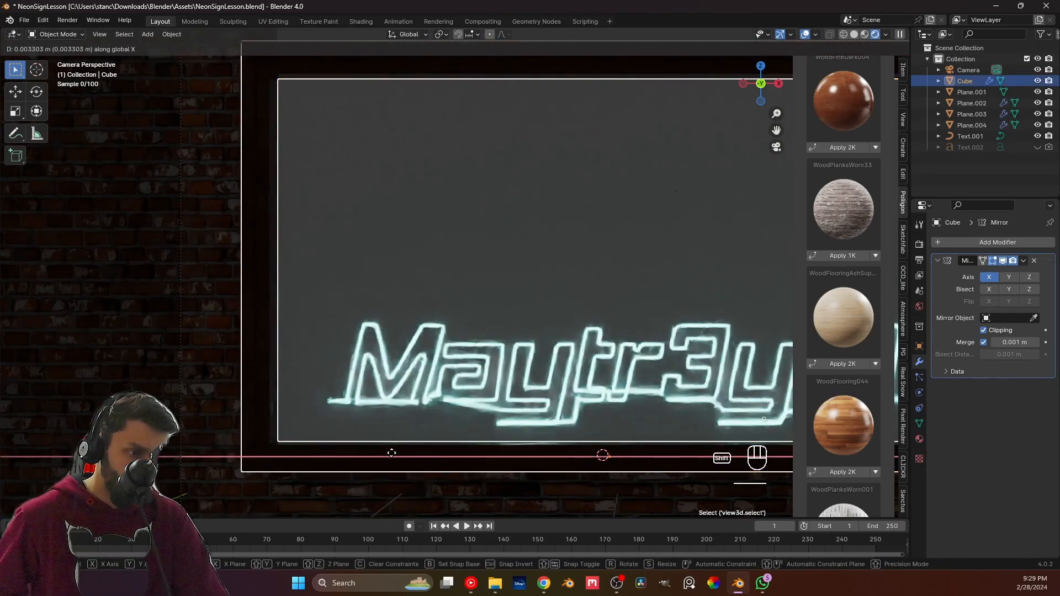
left_click(395, 454)
scroll(397, 451, "down", 3)
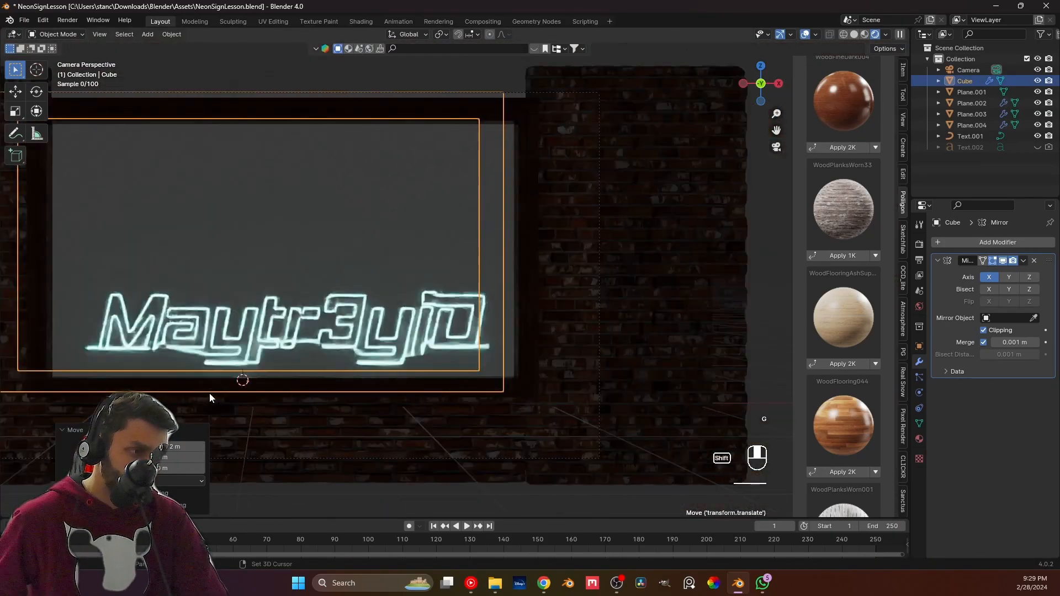
left_click(566, 337)
key("ctrl+s")
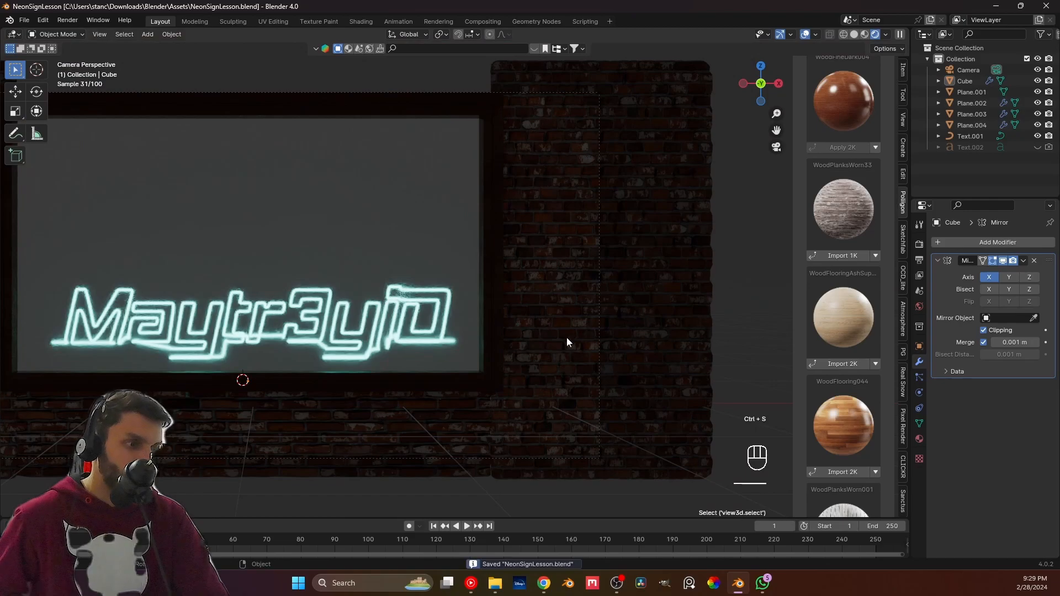
key("ctrl+s")
scroll(450, 307, "down", 2)
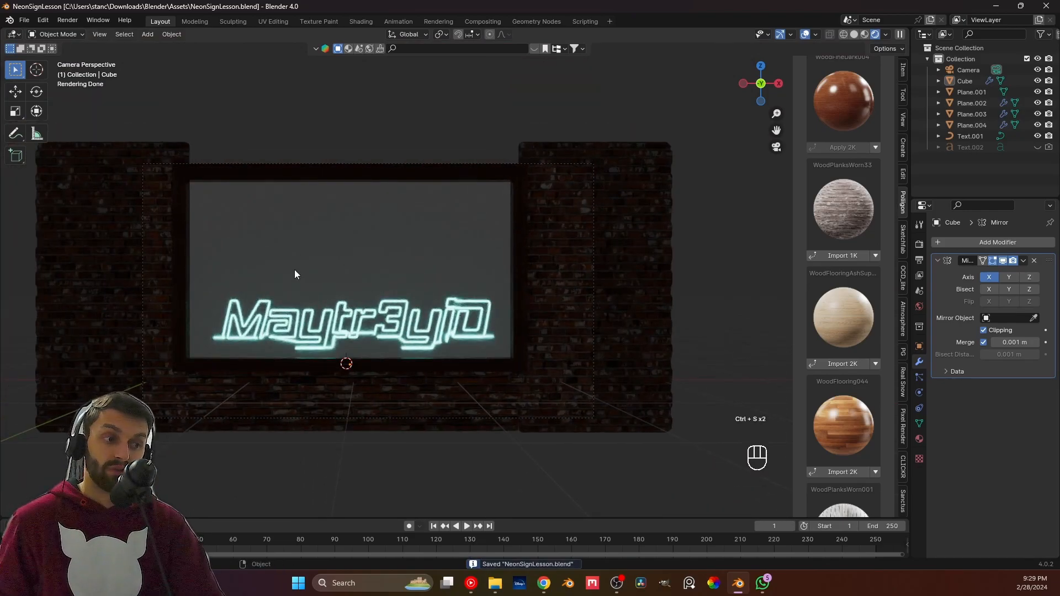
middle_click_drag(307, 280, 371, 302, "shift")
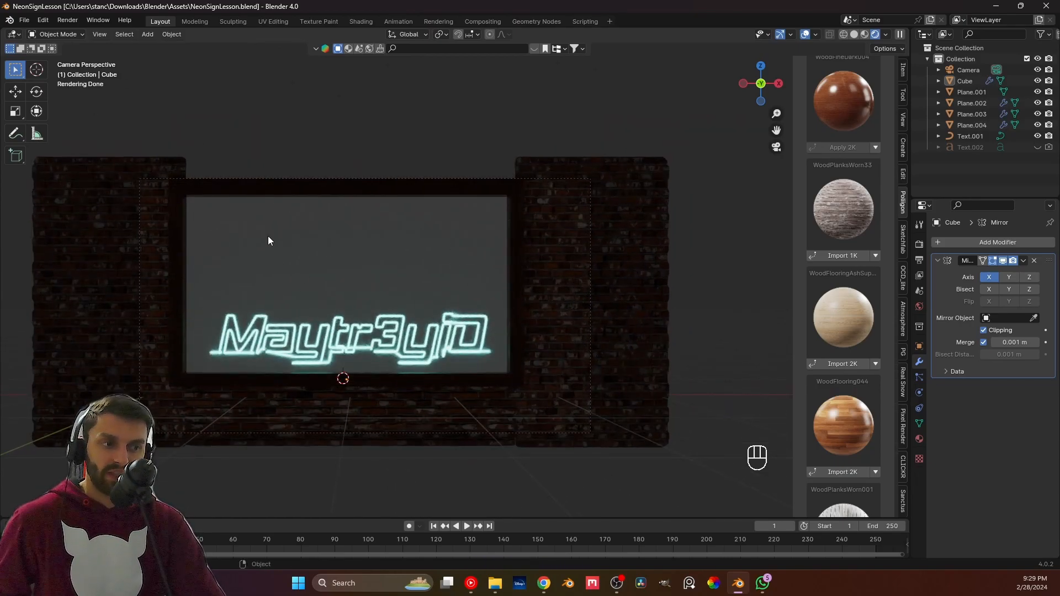
key("ctrl+s")
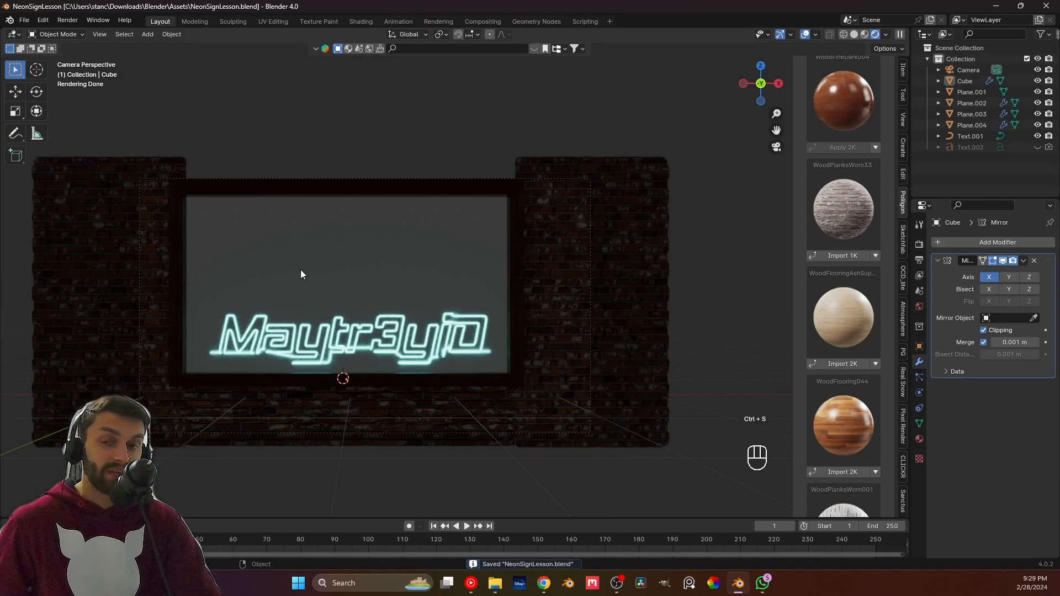
Select the plane behind the neon text, switch the viewport to solid shading, view it outside the camera, and save the file.
left_click(300, 274)
scroll(296, 282, "up", 2)
middle_click_drag(296, 283, 304, 274, "shift")
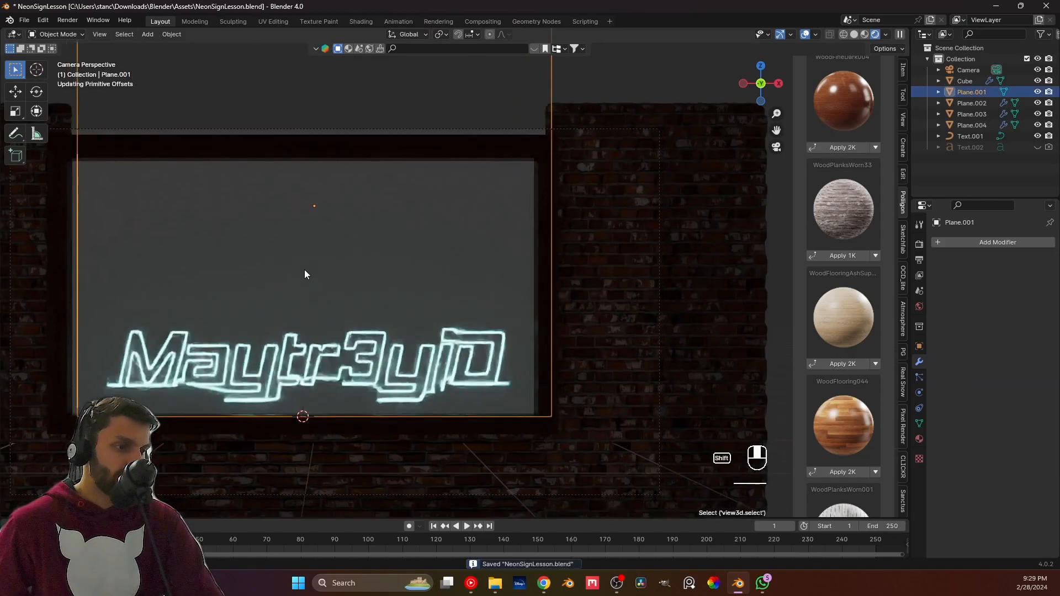
left_click(854, 34)
key("ctrl+s")
scroll(309, 286, "down", 5)
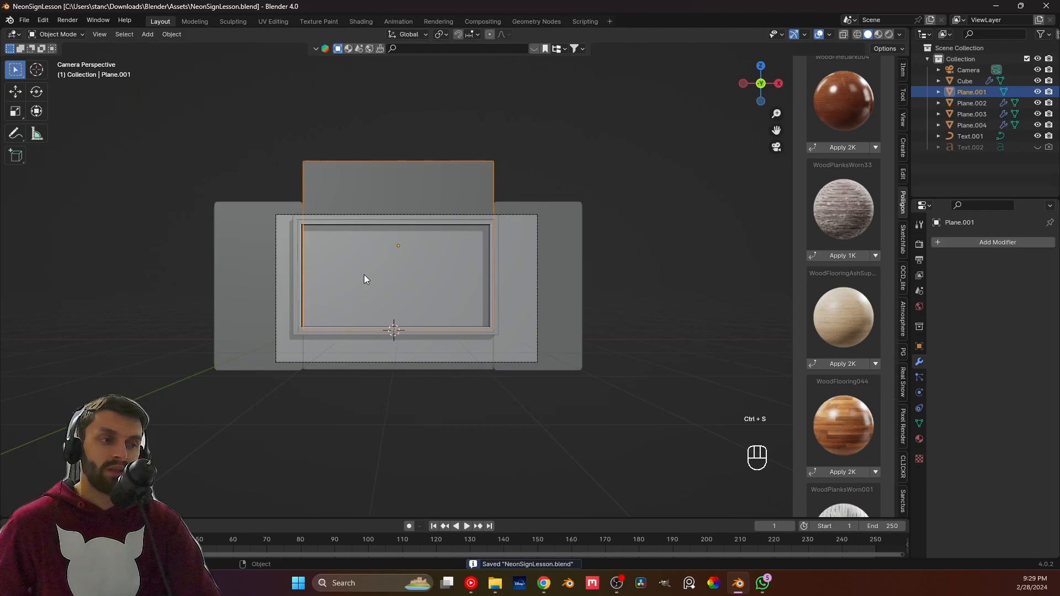
middle_click_drag(364, 246, 422, 252)
scroll(422, 251, "down", 4)
key("ctrl+s")
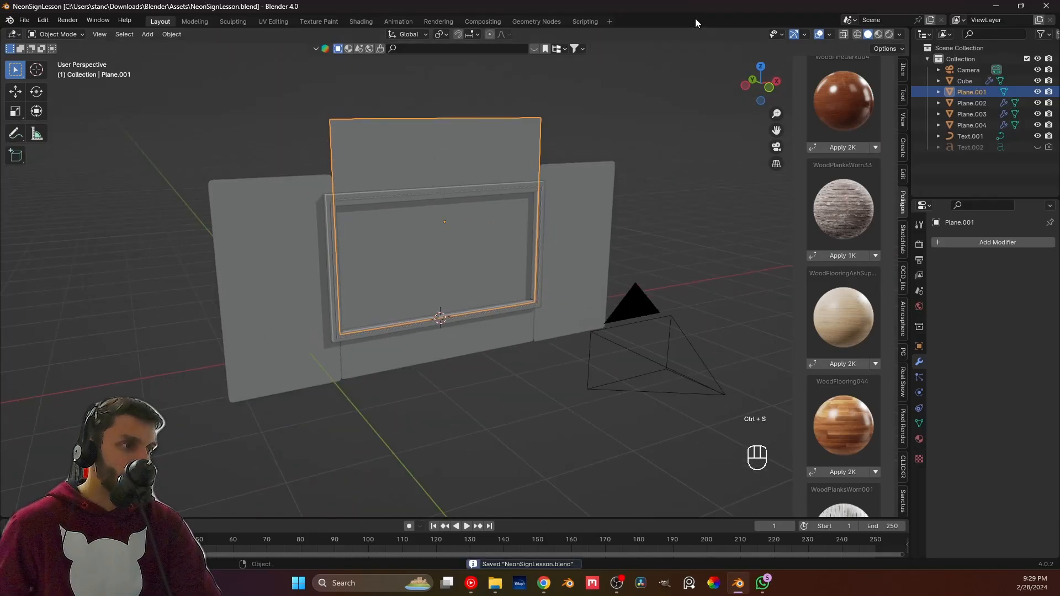
Switch to the Geometry Nodes workspace and widen its 3D viewport by narrowing the spreadsheet.
left_click(536, 22)
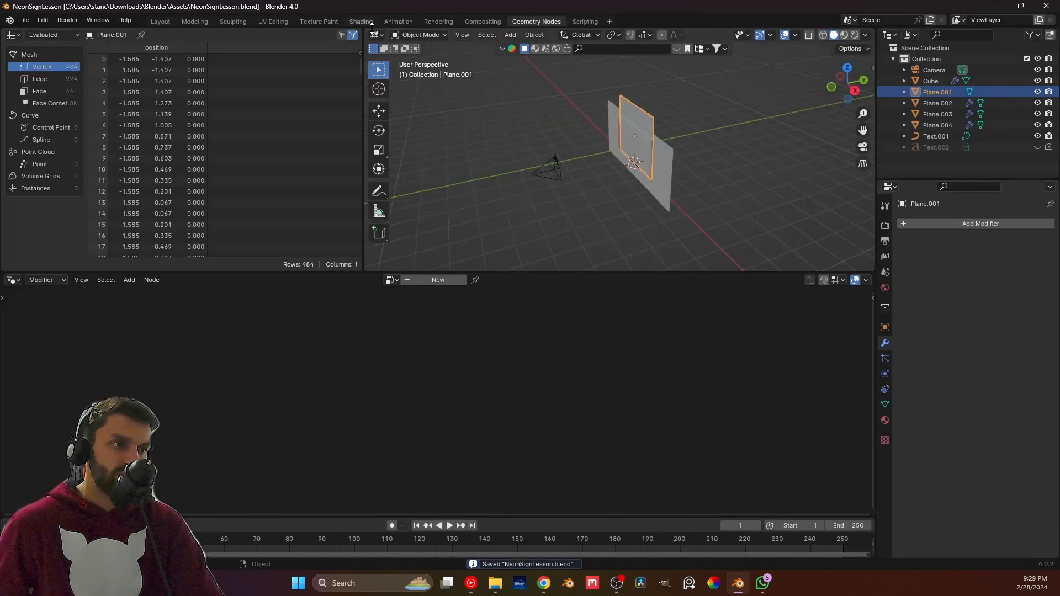
left_click_drag(362, 57, 147, 97)
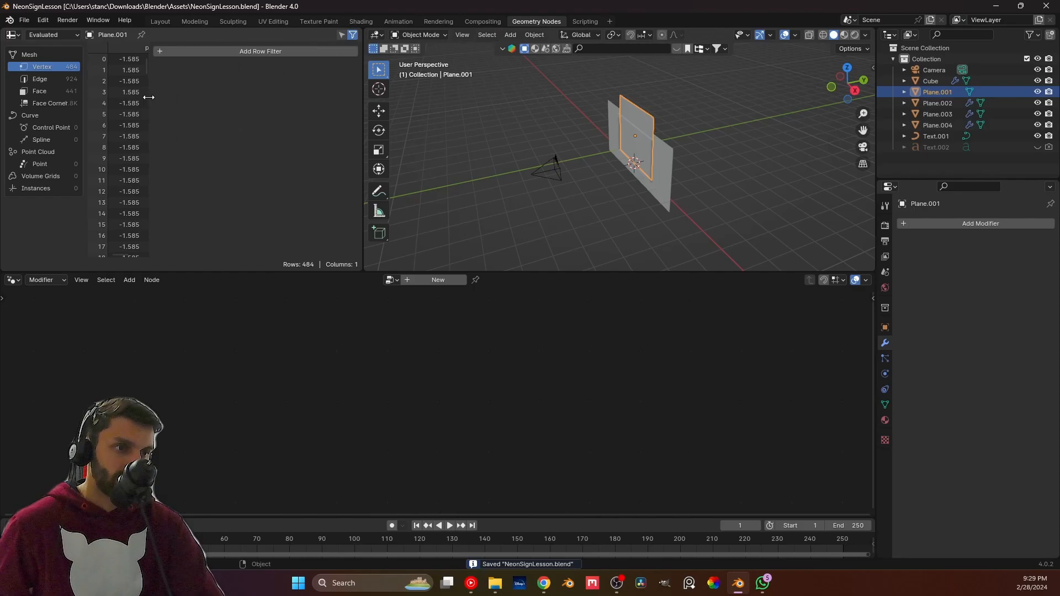
key("ctrl+z")
left_click_drag(363, 96, 187, 111)
middle_click_drag(401, 144, 489, 85)
left_click(485, 148)
Create a new geometry node group on the selected plane, name it "Droplets", and save the file.
left_click(432, 279)
double_click(430, 280)
type("Drop")
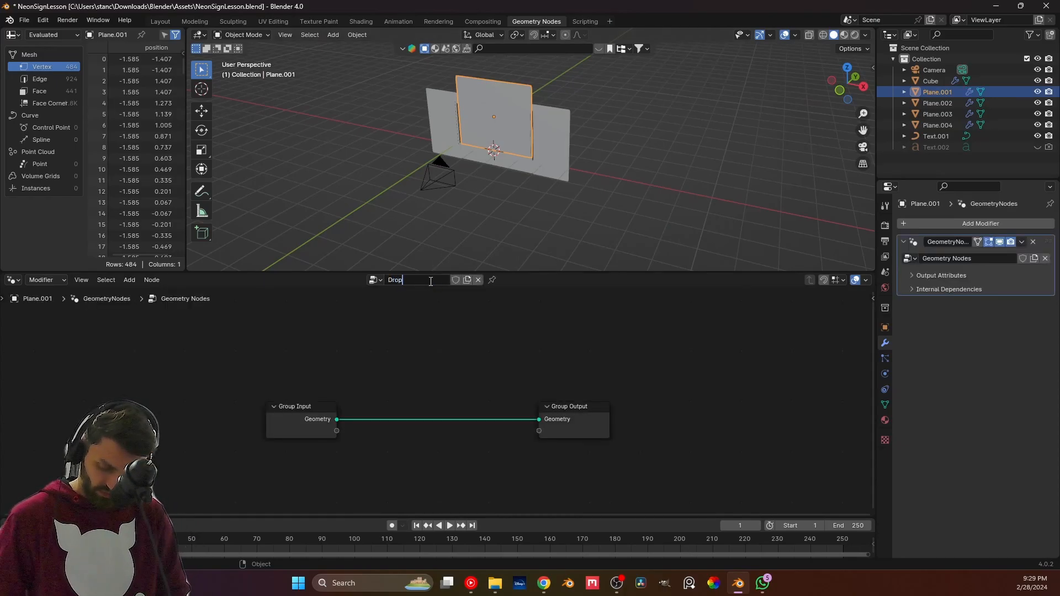
type("leys")
key("Return")
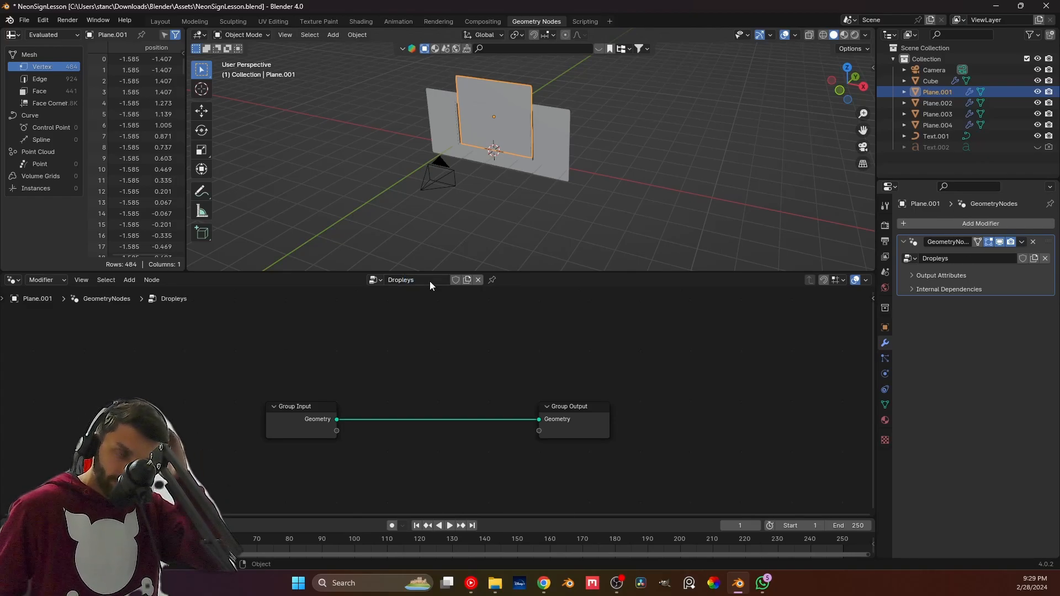
left_click(411, 282)
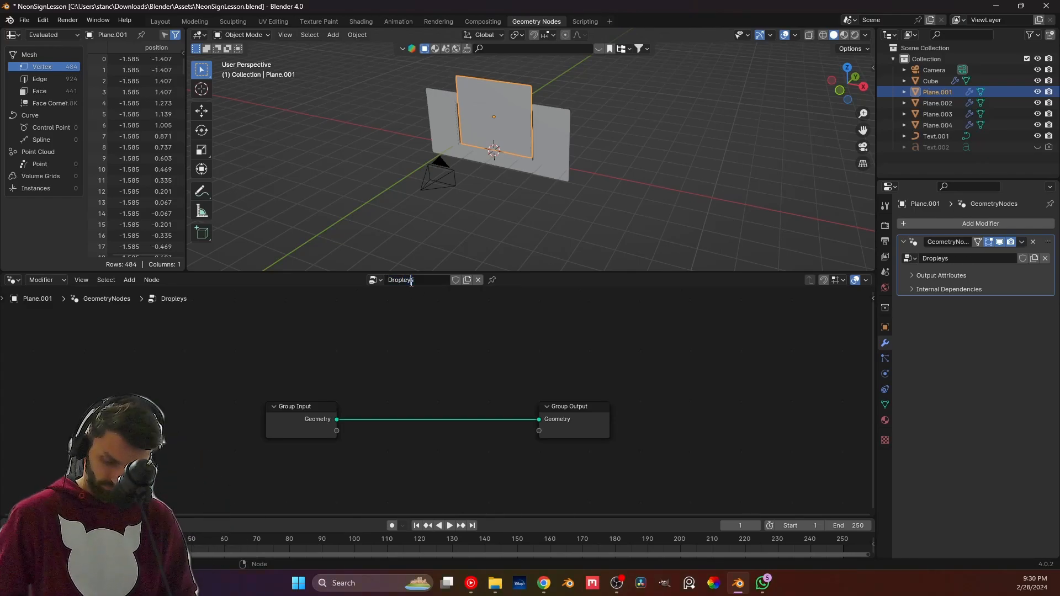
left_click(410, 282)
left_click(418, 282)
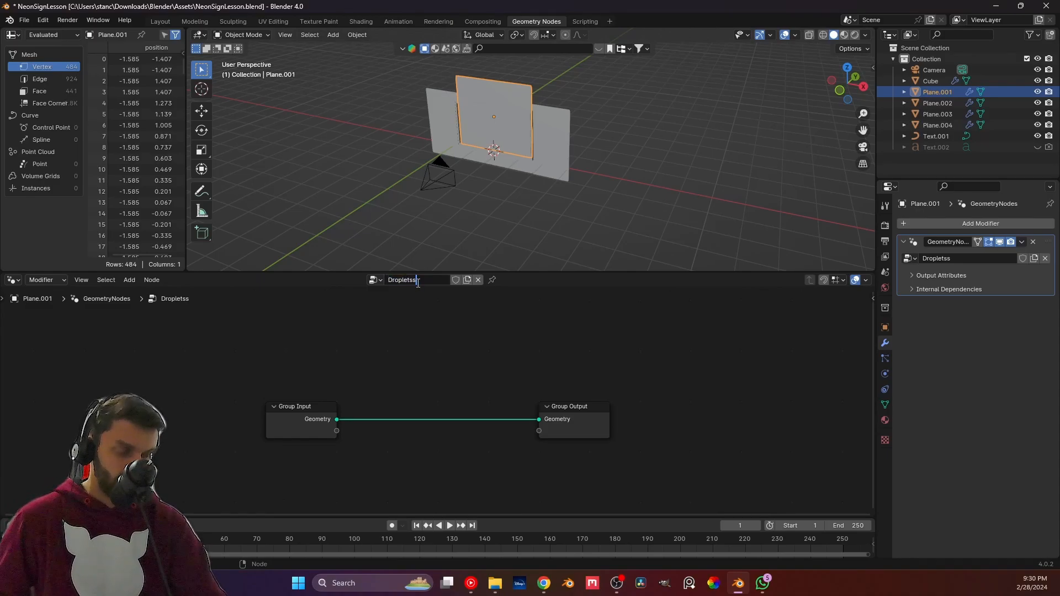
middle_click_drag(439, 137, 412, 150, "shift")
middle_click_drag(413, 149, 426, 124)
scroll(449, 136, "up", 2)
scroll(425, 123, "up", 1)
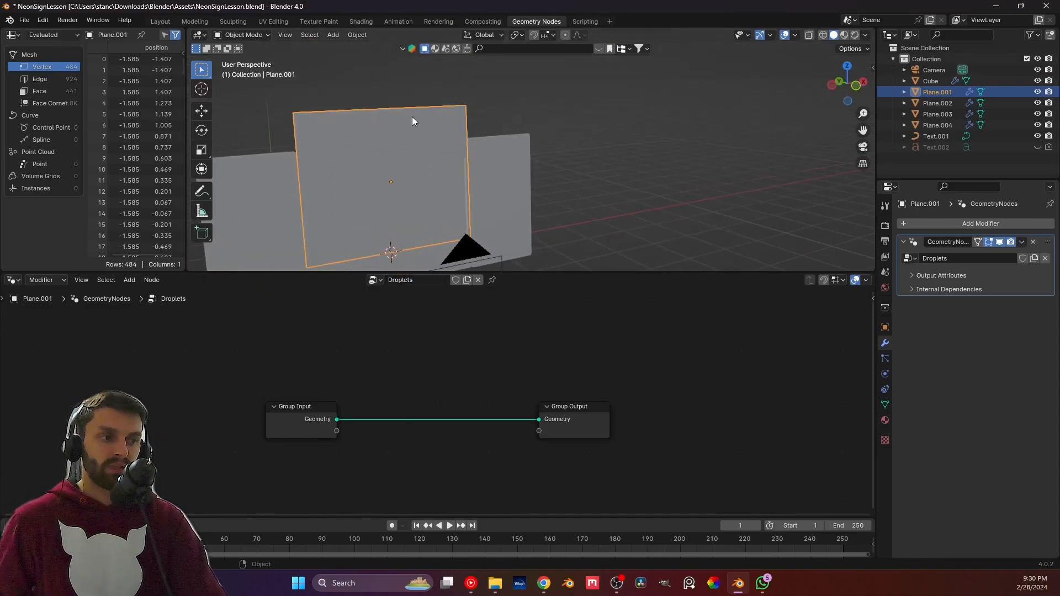
middle_click_drag(416, 238, 499, 188, "shift")
key("ctrl+s")
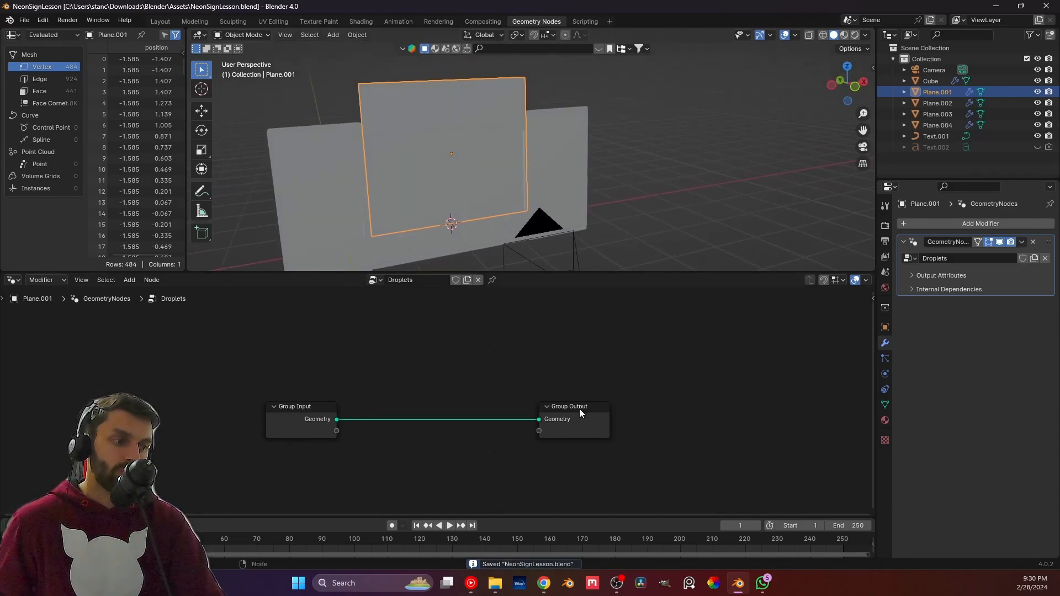
Make room before the Group Output and insert a Distribute Points on Faces node fed by the Group Input geometry.
left_click_drag(579, 409, 725, 416)
key("shift+a")
left_click(473, 337)
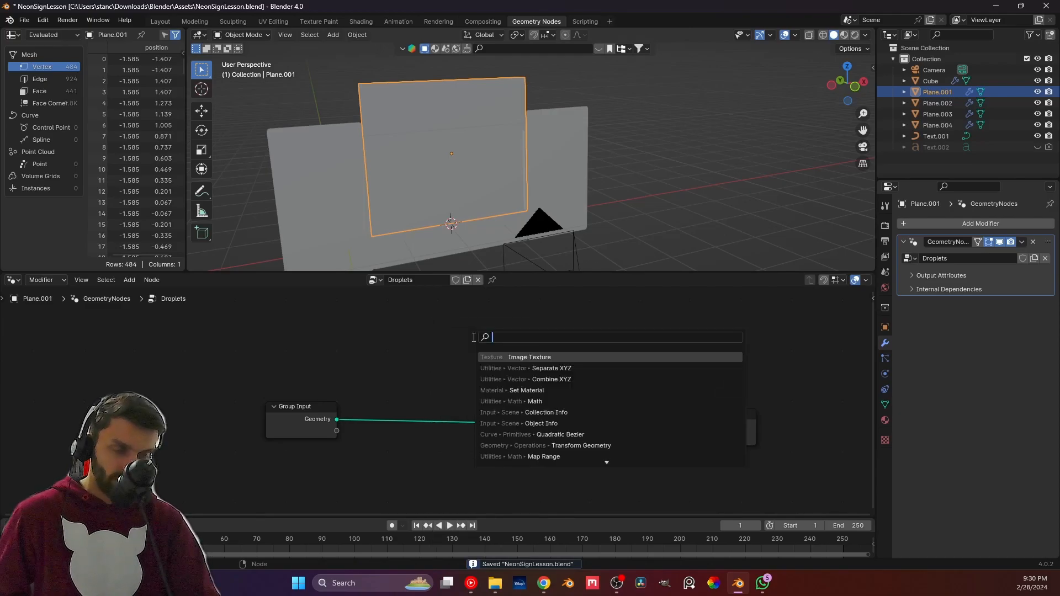
type("distrib")
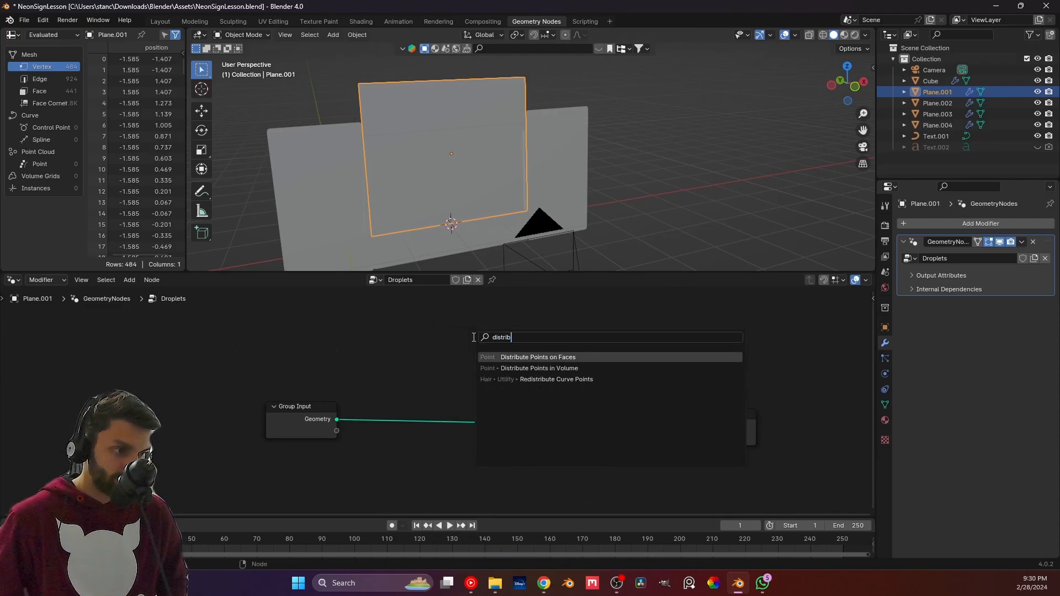
key("Return")
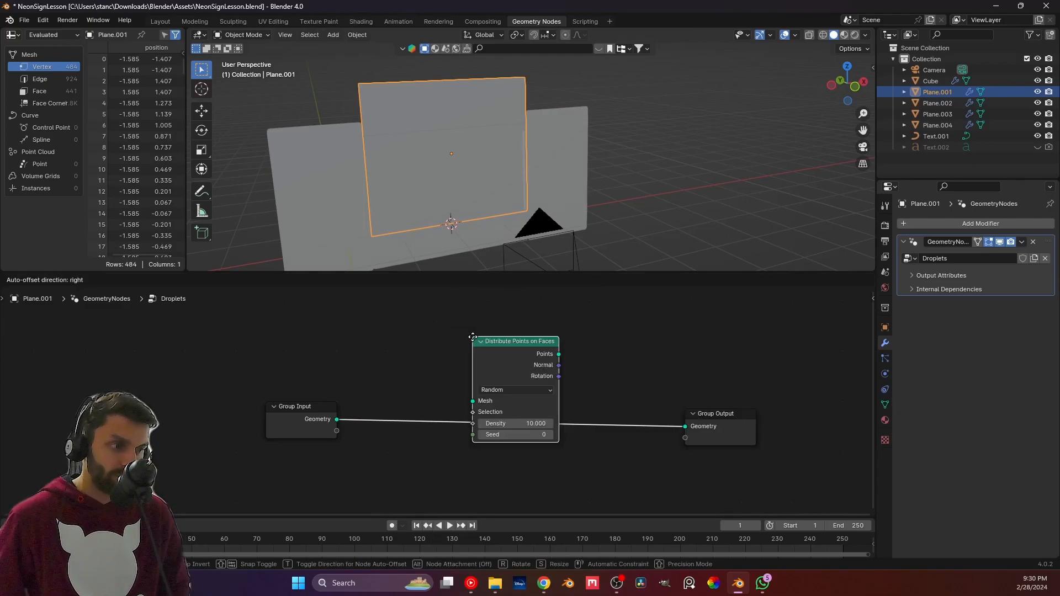
left_click(403, 377)
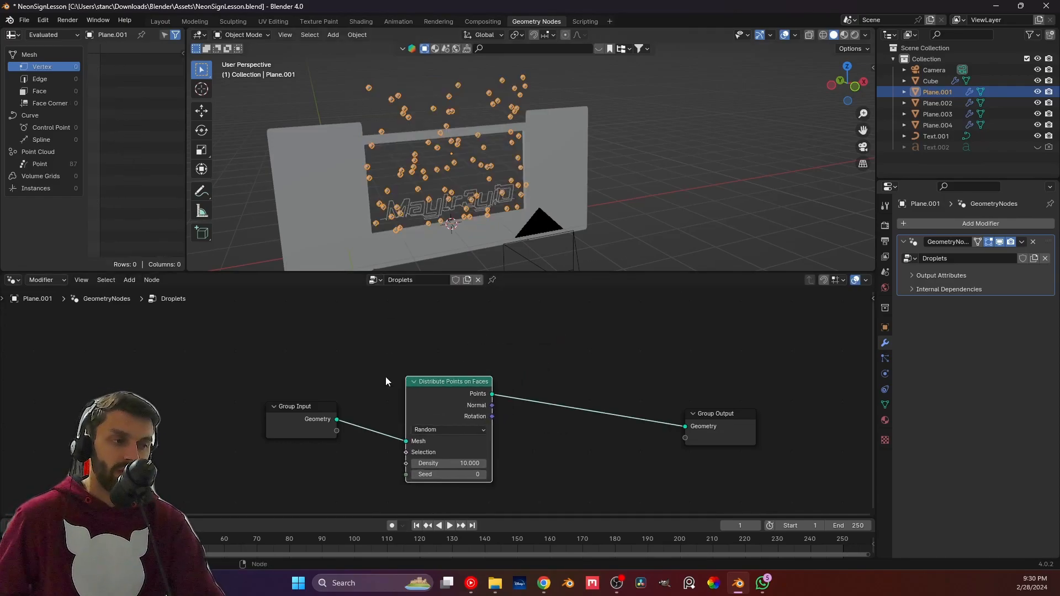
Insert a Join Geometry node after the distributed points and connect the Group Input geometry to it as well.
middle_click_drag(477, 386, 429, 352)
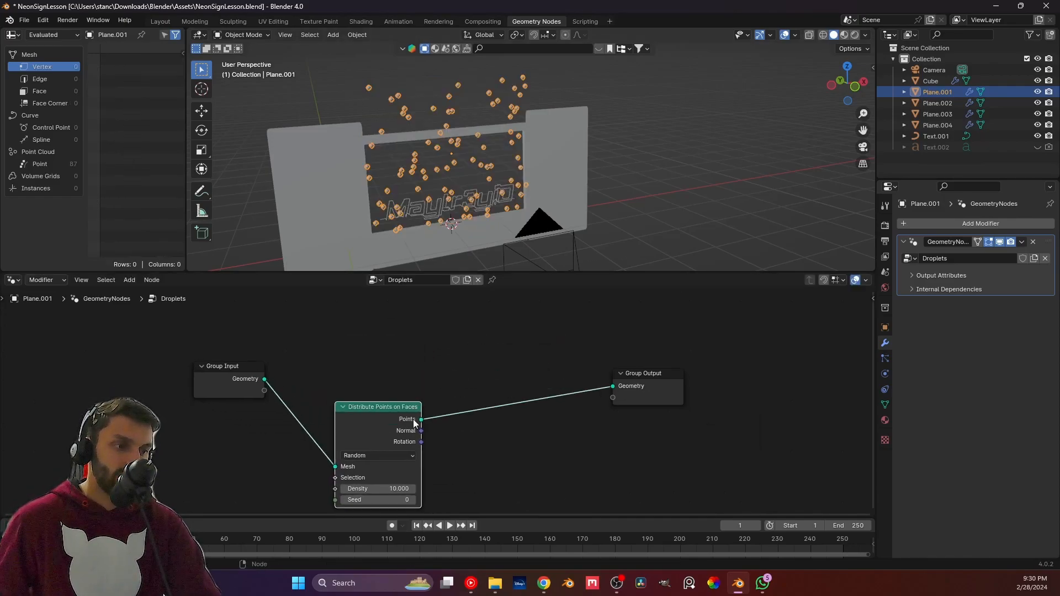
key("shift+a")
left_click(455, 345)
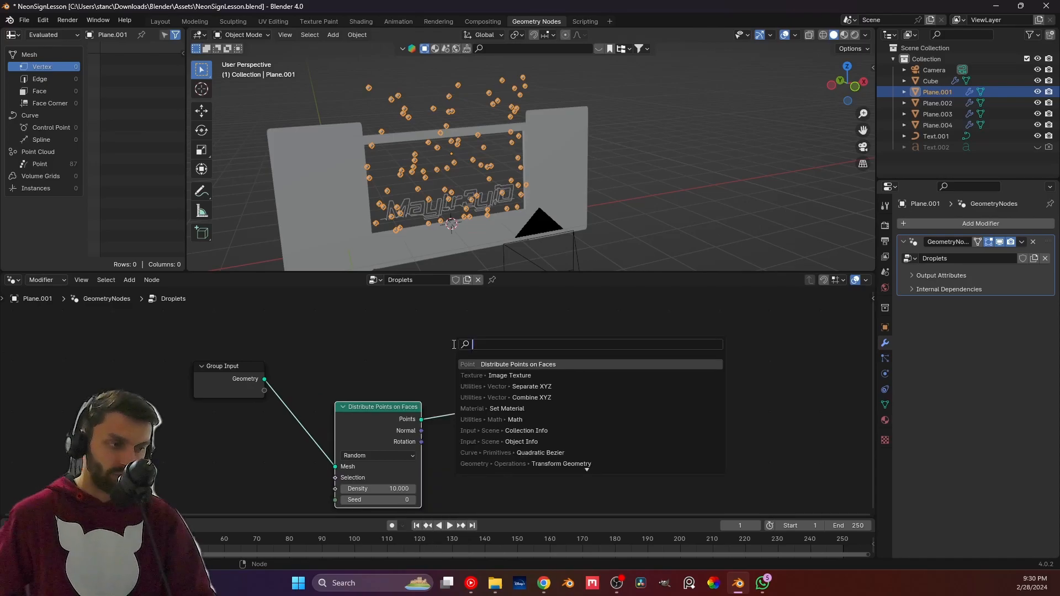
type("joi")
key("Down")
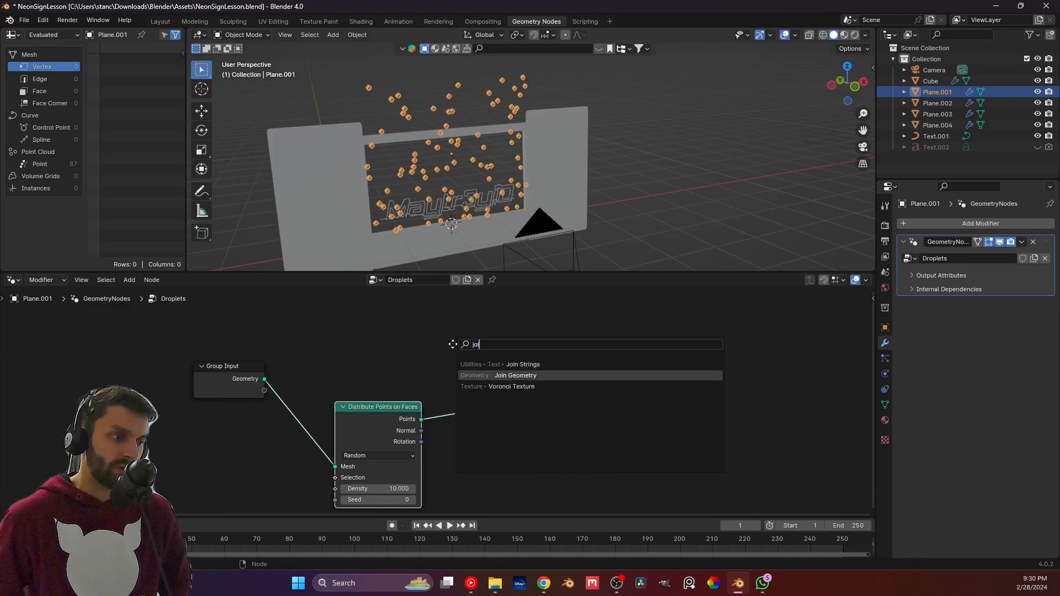
key("Return")
left_click(503, 361)
left_click_drag(264, 380, 501, 386)
left_click_drag(667, 379, 856, 379)
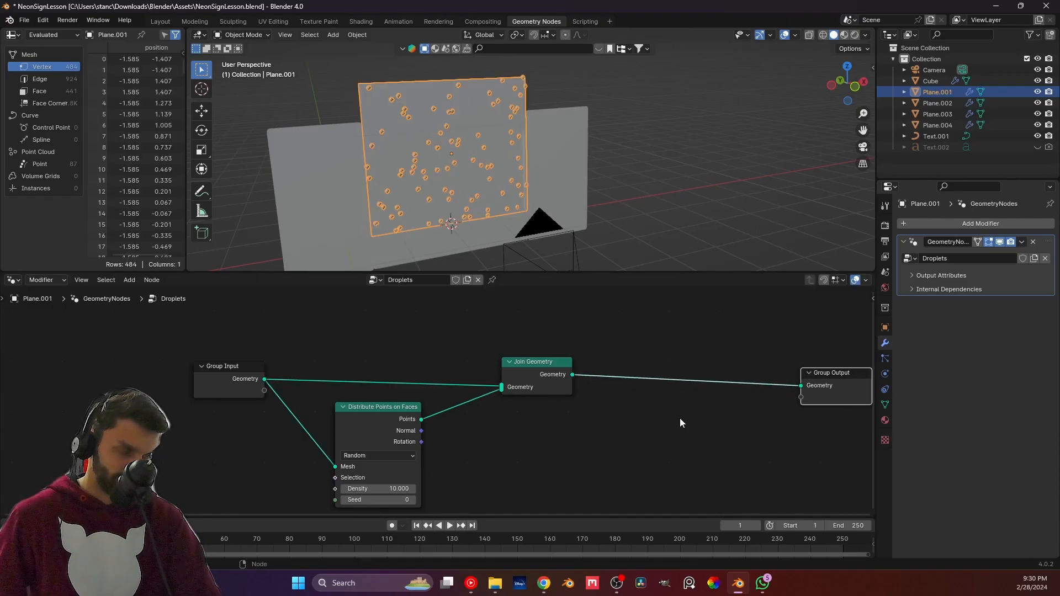
key("alt+a")
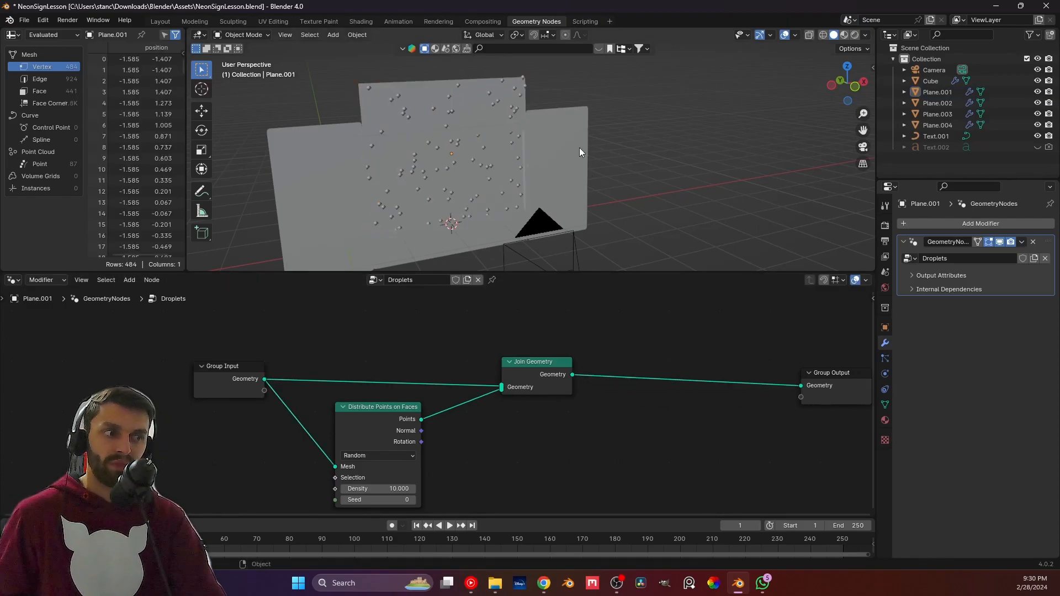
Spread out the Group Input, Distribute Points, Join Geometry and Group Output nodes to leave space after the distributed points.
left_click_drag(511, 388, 596, 356)
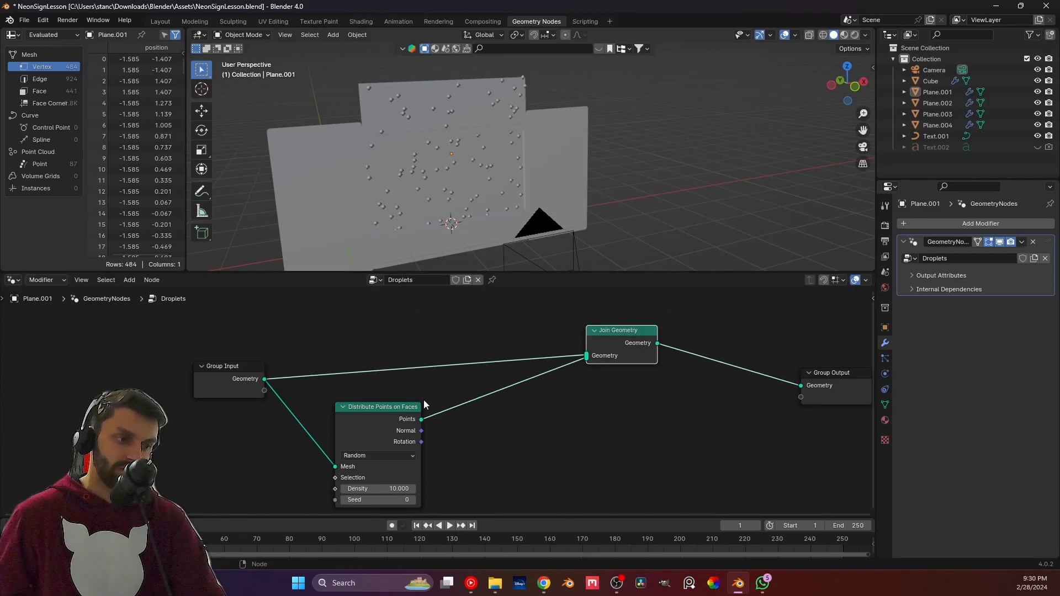
left_click_drag(242, 368, 188, 325)
left_click(597, 413)
left_click_drag(638, 330, 650, 298)
left_click(658, 412)
scroll(657, 412, "down", 2)
middle_click_drag(657, 412, 591, 380)
left_click_drag(724, 350, 744, 336)
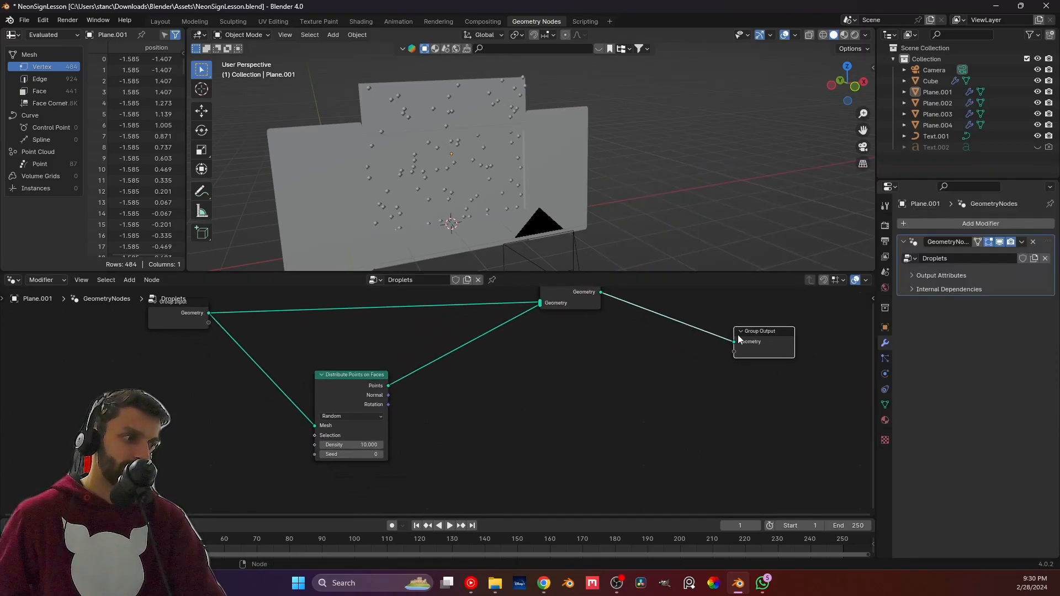
left_click_drag(598, 308, 627, 318)
middle_click_drag(606, 345, 601, 380)
left_click_drag(621, 323, 694, 329)
left_click(578, 425)
middle_click_drag(421, 432, 456, 366)
left_click_drag(378, 351, 330, 361)
Insert an Instance on Points node between Distribute Points on Faces and Join Geometry, and line up the point distribution node with it.
key("shift+a")
type("instace")
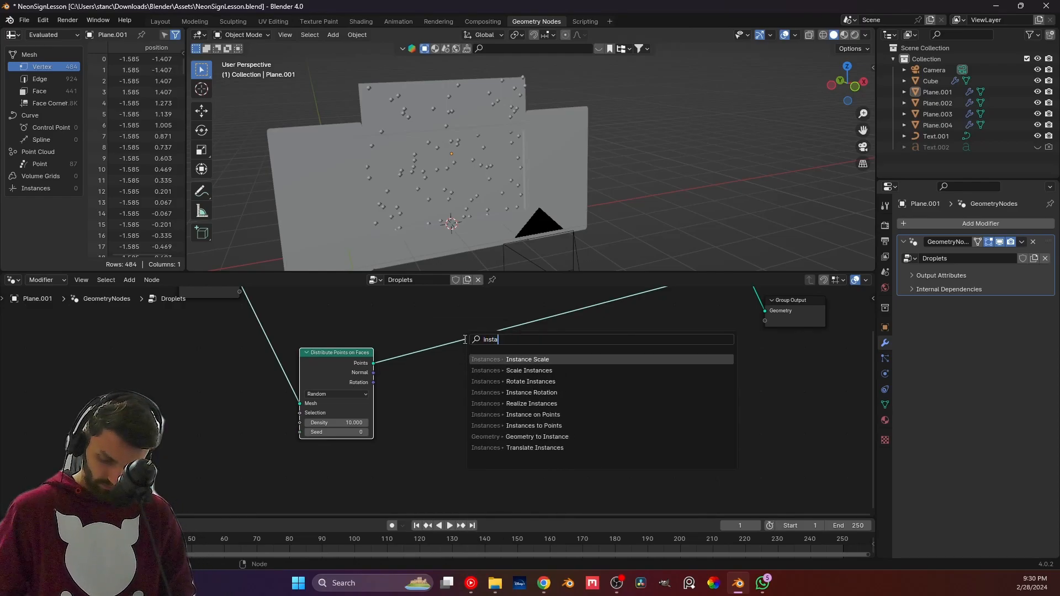
key("Down")
key("Down")
key("Down")
key("Down")
key("Down")
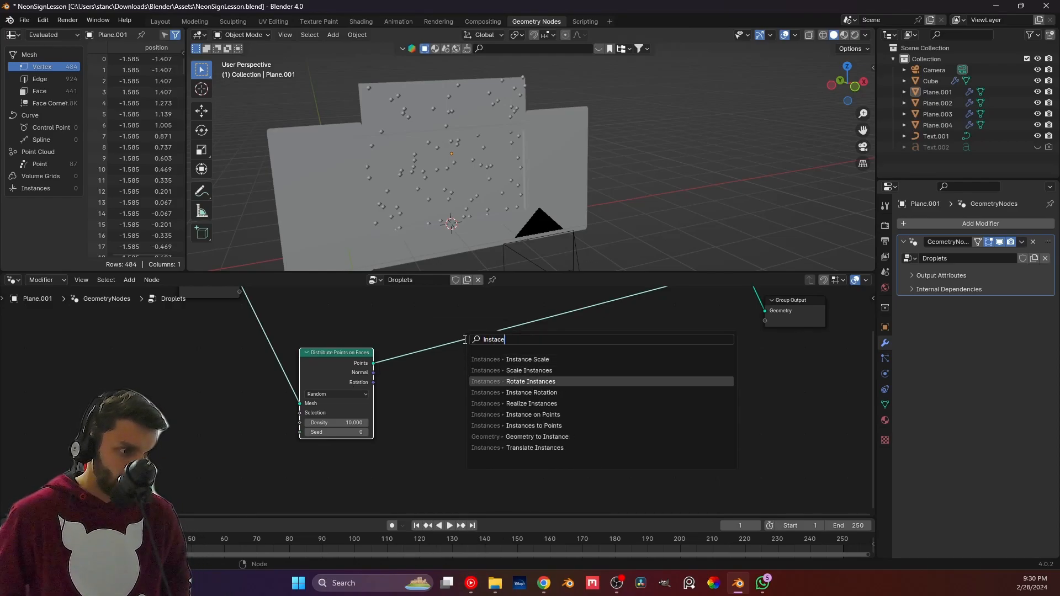
key("Return")
left_click(565, 294)
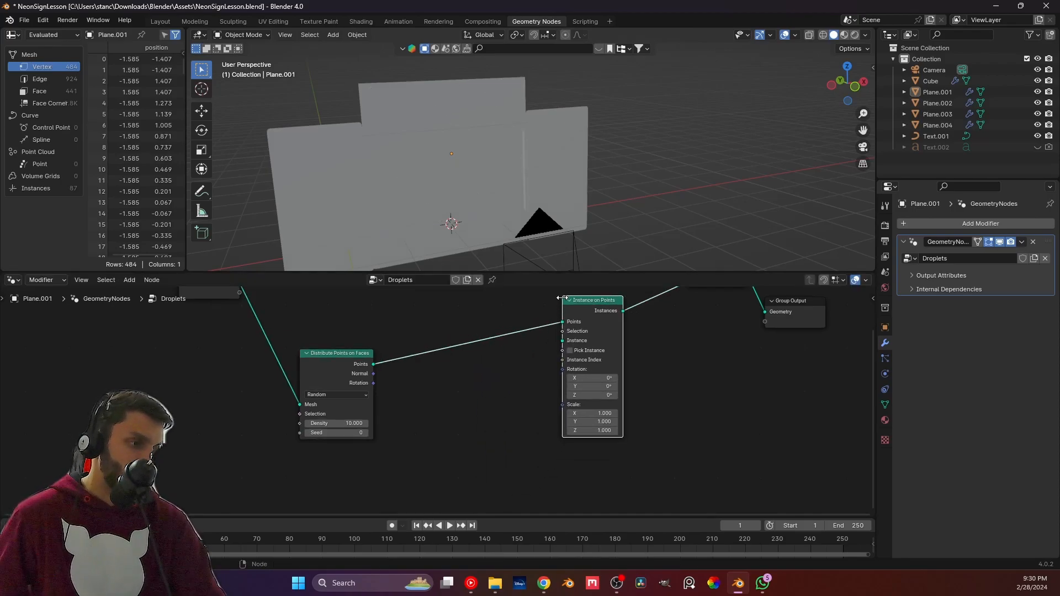
left_click_drag(336, 358, 342, 309)
left_click(549, 357)
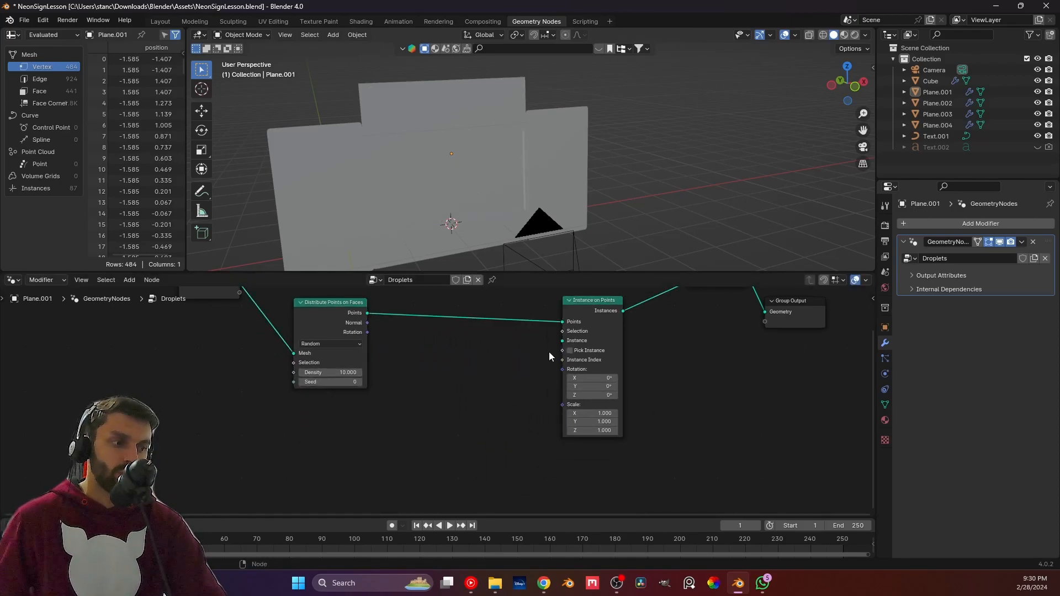
Add an Ico Sphere node connected to the Instance input of Instance on Points, placed below Distribute Points on Faces.
left_click_drag(561, 343, 454, 431)
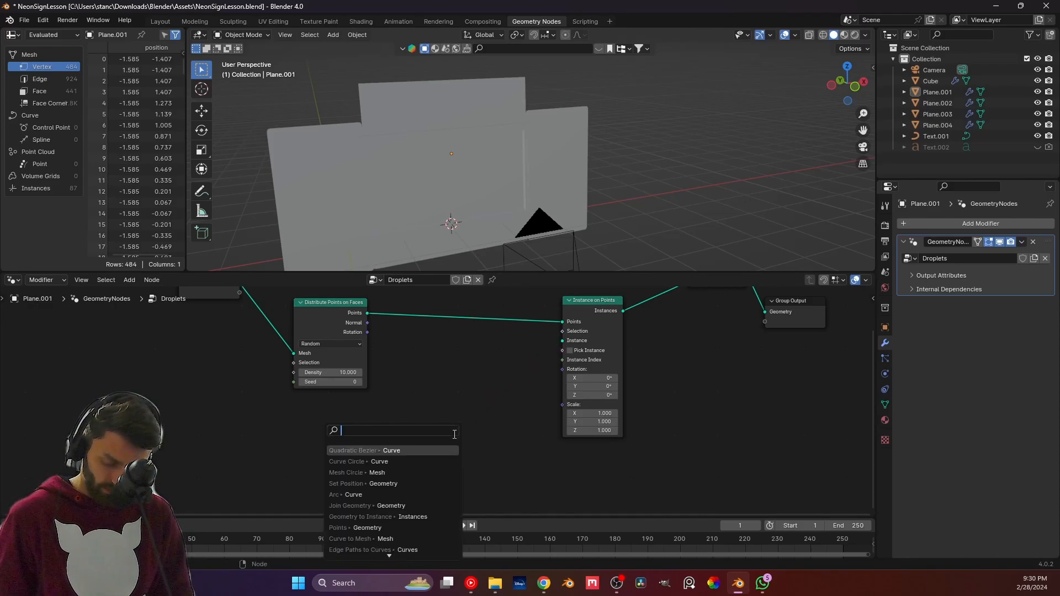
type("ic")
key("Return")
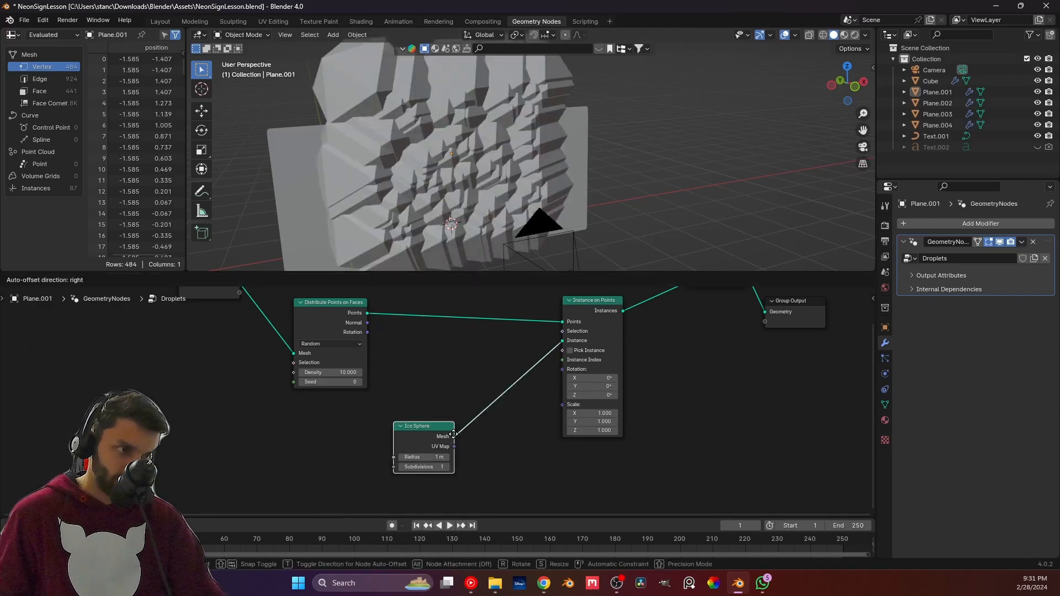
left_click(385, 417)
Reduce the Ico Sphere's radius to 0.02 m so the instances become small droplets on the back plane.
scroll(406, 414, "up", 4)
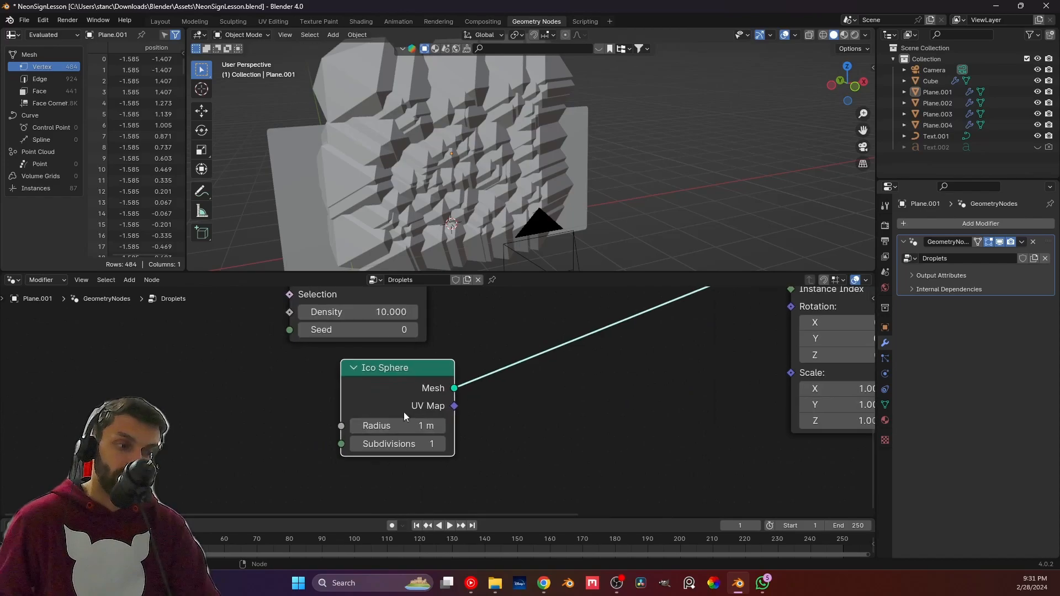
left_click_drag(400, 426, 342, 426)
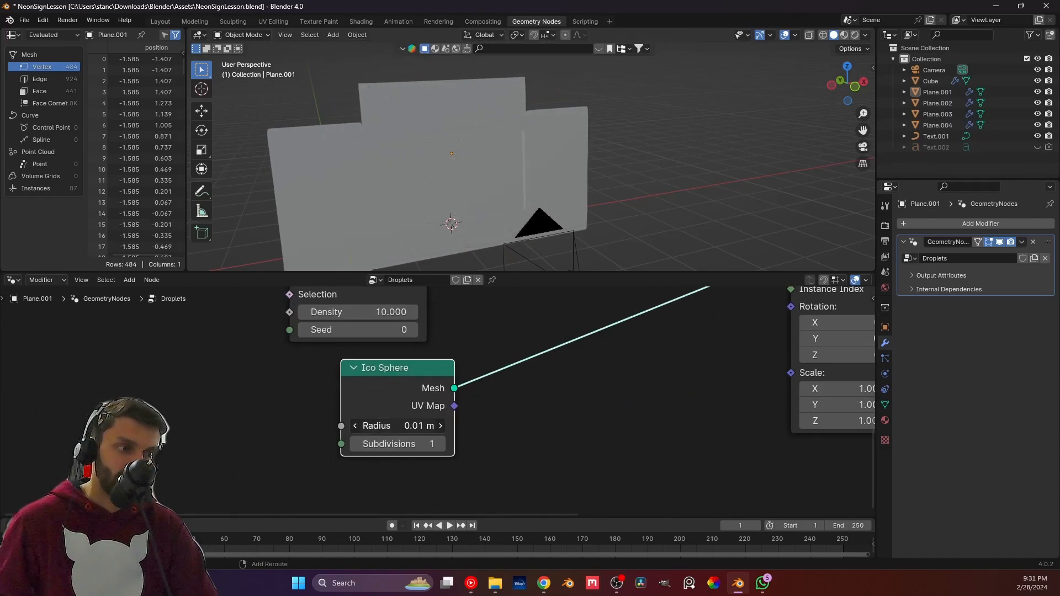
scroll(417, 230, "up", 1)
middle_click_drag(387, 196, 438, 165, "shift")
scroll(452, 136, "up", 3)
middle_click_drag(425, 168, 453, 161)
Try 7 and 5 subdivisions on the Ico Sphere and settle on 3.
left_click_drag(416, 444, 453, 444)
scroll(343, 171, "up", 6)
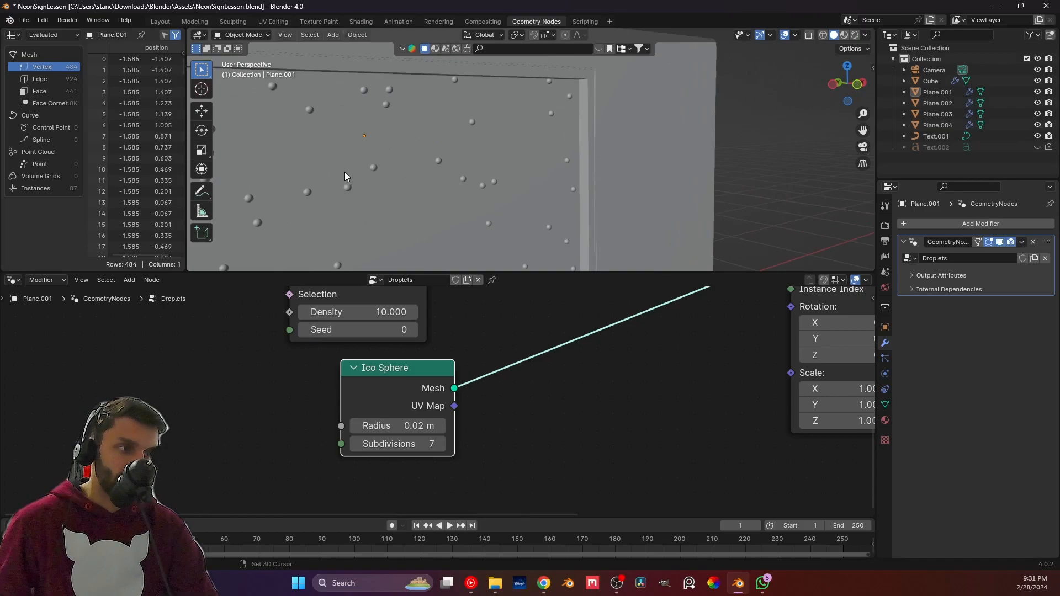
middle_click_drag(403, 199, 377, 199)
double_click(395, 444)
type("5")
key("Return")
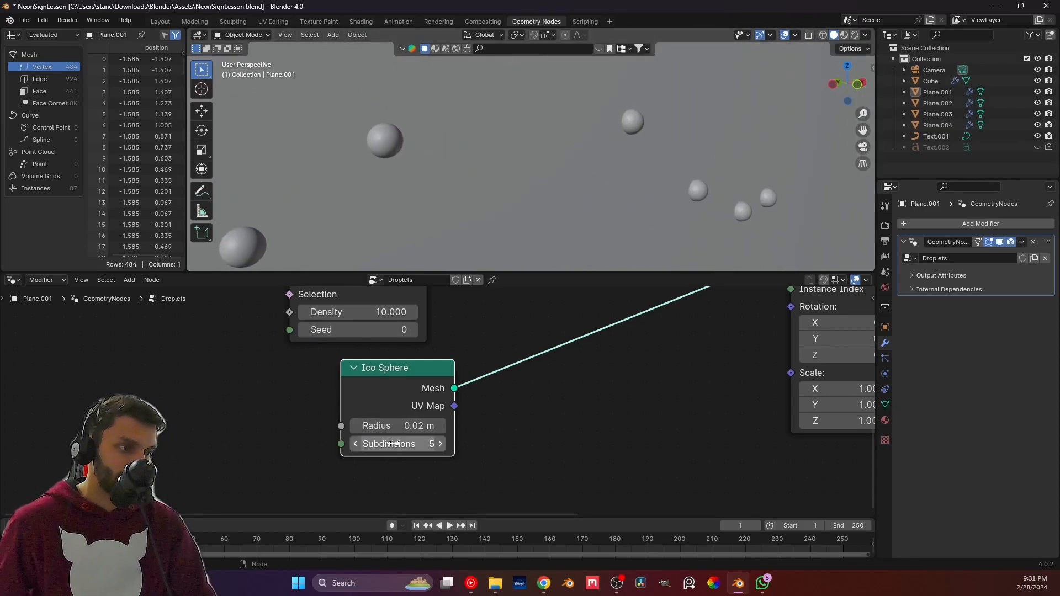
double_click(395, 444)
type("3")
key("Return")
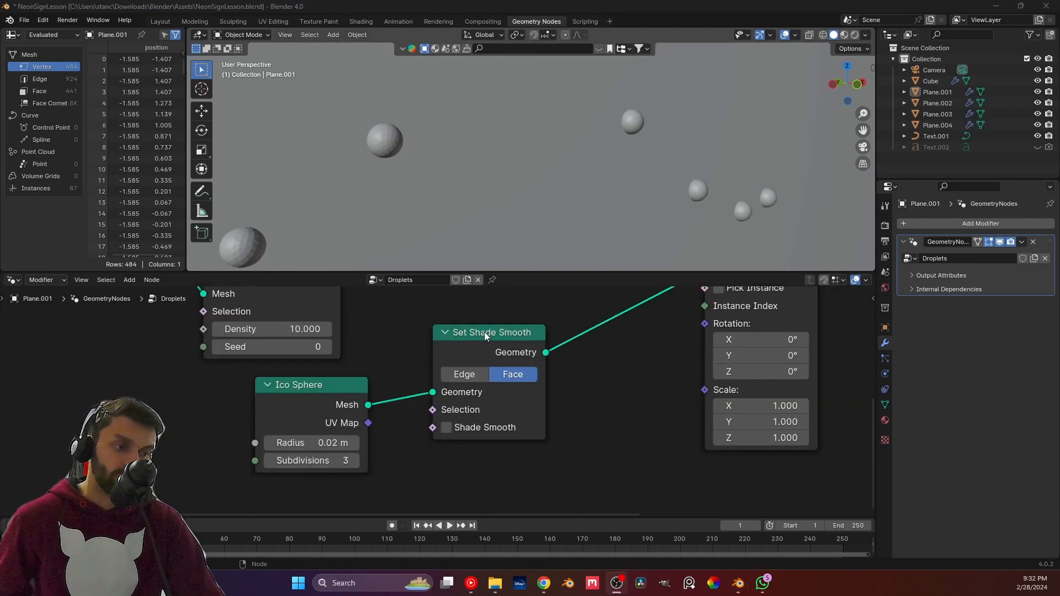
Keep the Set Shade Smooth node on Face, enable Shade Smooth, and check the droplets from the front view.
left_click(474, 375)
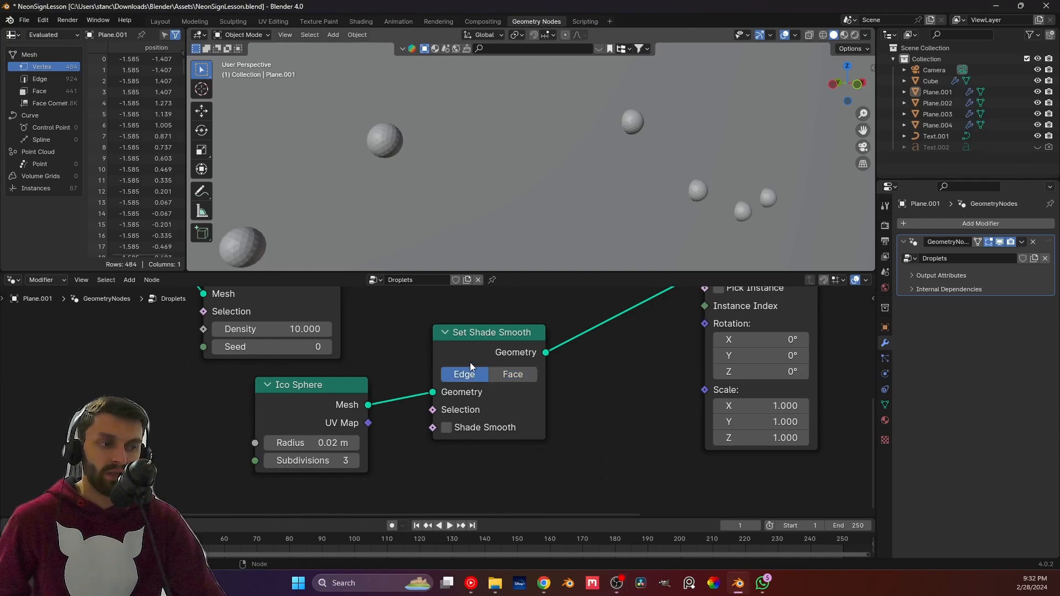
left_click(515, 376)
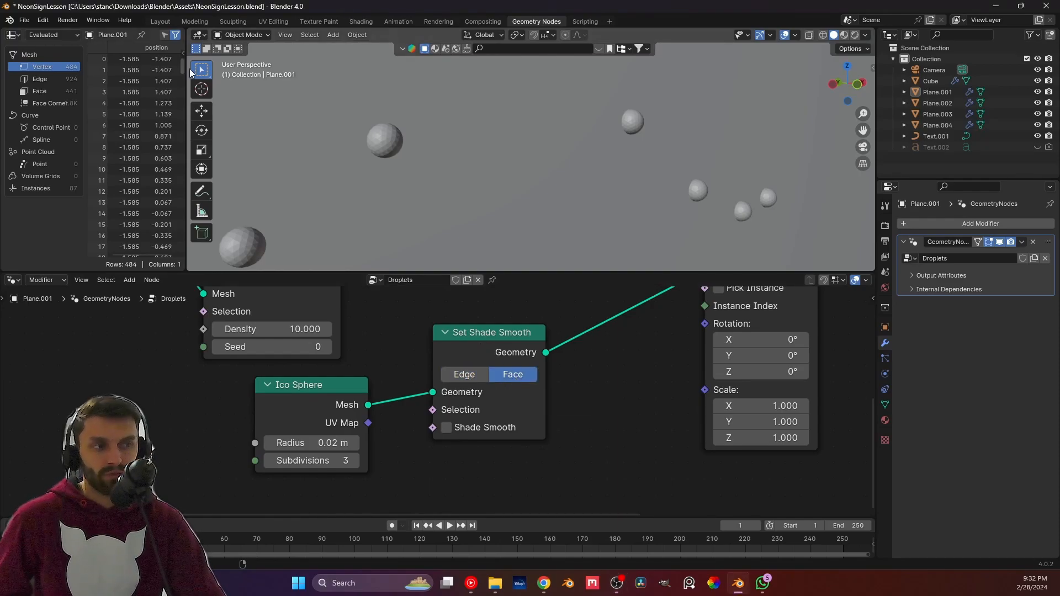
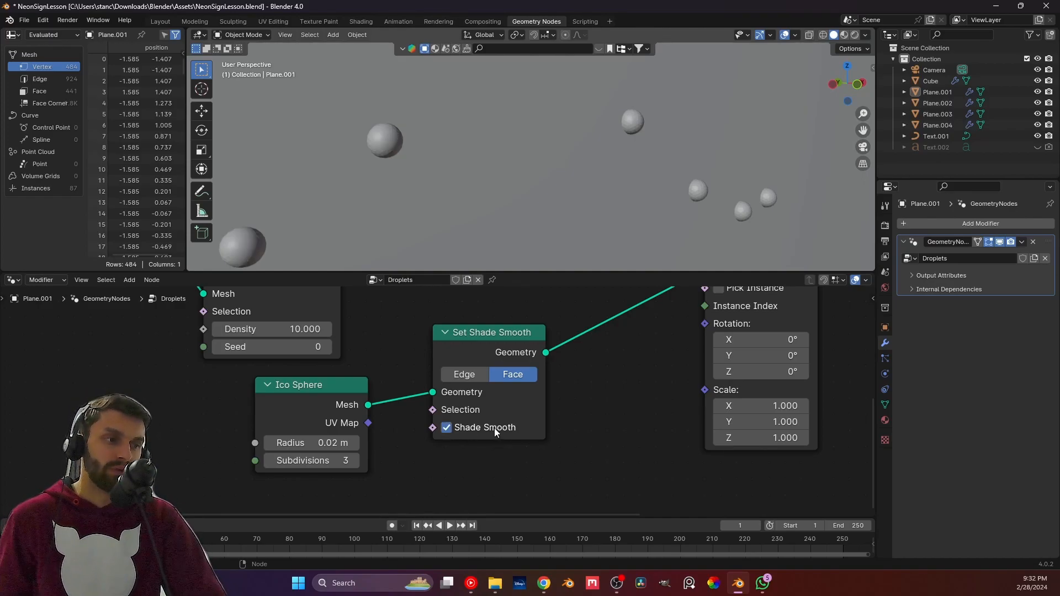
left_click(379, 139)
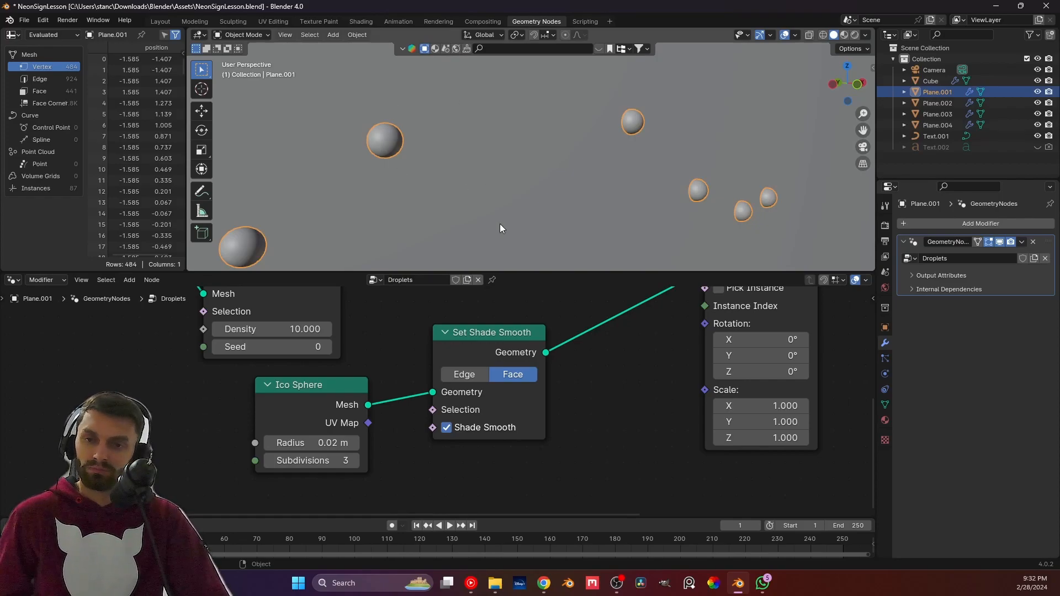
scroll(524, 234, "down", 2)
scroll(522, 233, "down", 6)
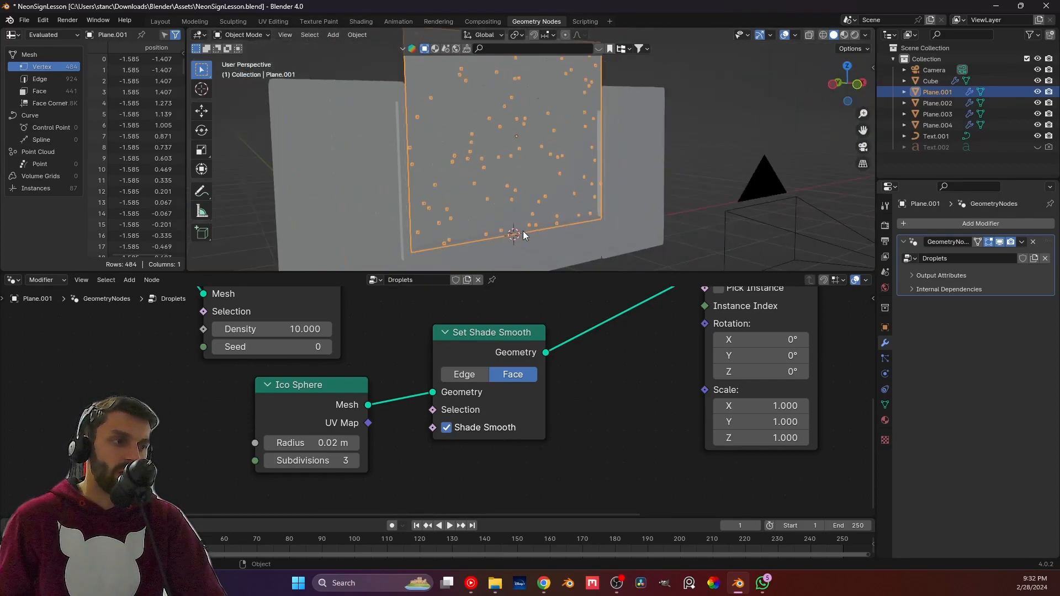
middle_click_drag(631, 115, 578, 97)
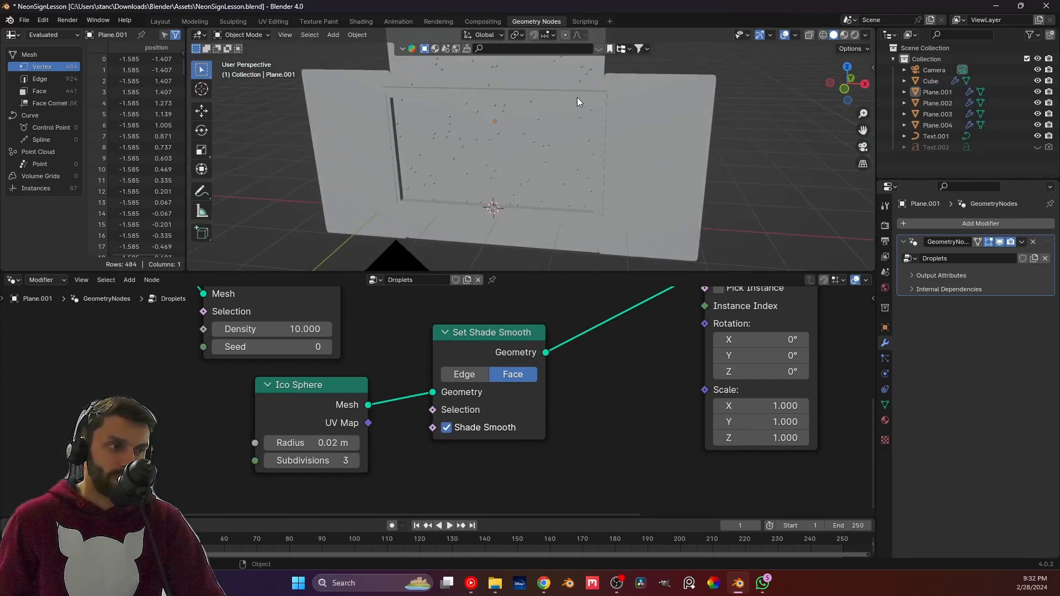
key("KP_1")
scroll(505, 148, "up", 3)
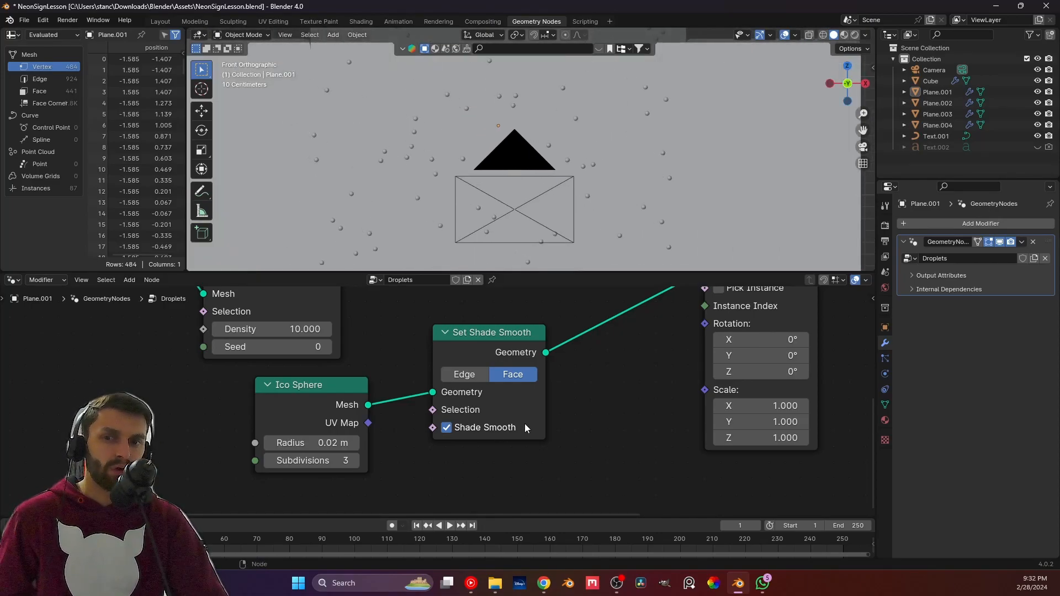
Move the Instance on Points node farther away from the Set Shade Smooth node.
scroll(525, 423, "down", 4)
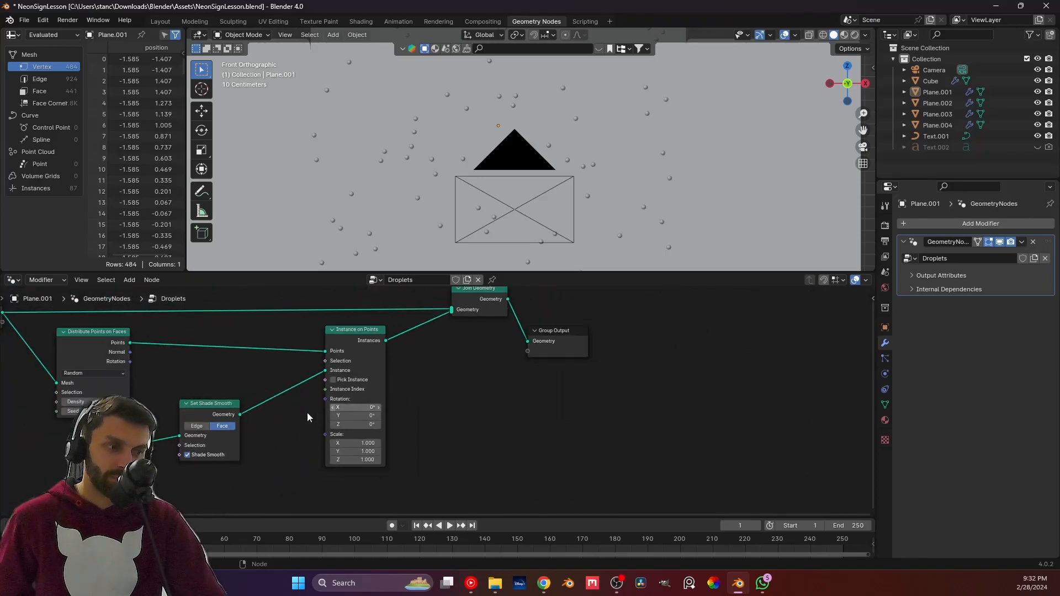
left_click_drag(339, 360, 371, 363)
middle_click_drag(371, 429, 414, 371)
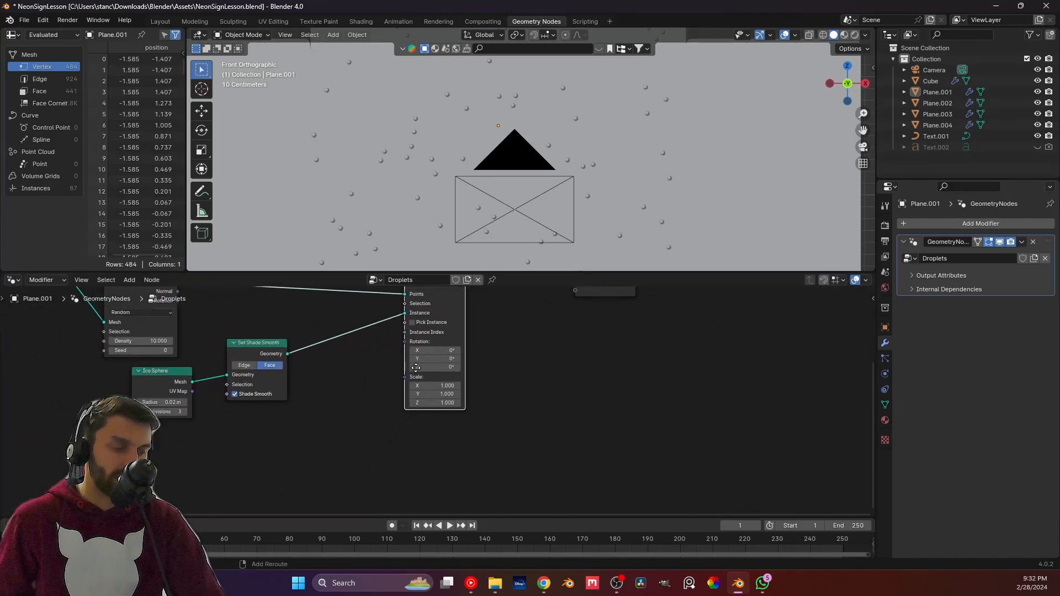
Try stretching the droplets with a Y scale of 1.900 on Instance on Points, and undo the scale change.
scroll(414, 371, "up", 2)
scroll(407, 164, "up", 5)
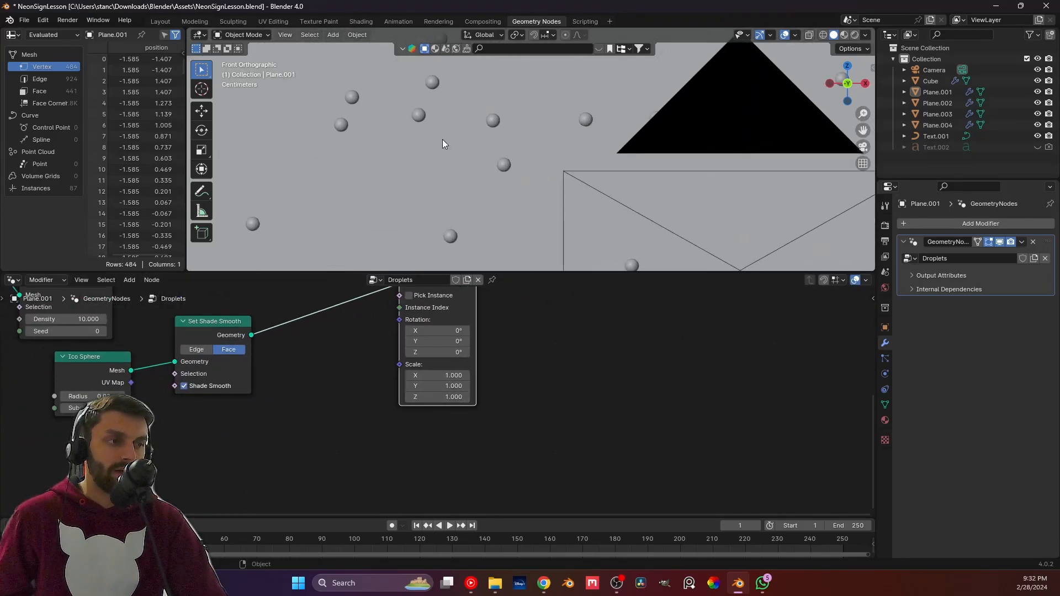
scroll(436, 138, "up", 6)
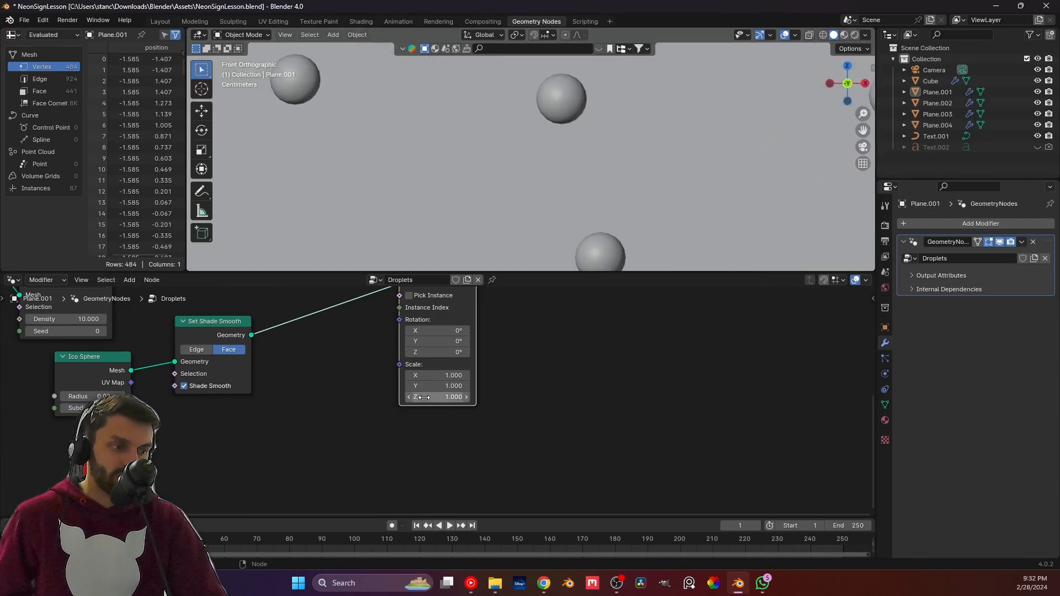
left_click_drag(425, 387, 478, 386)
key("ctrl+z")
key("ctrl+z")
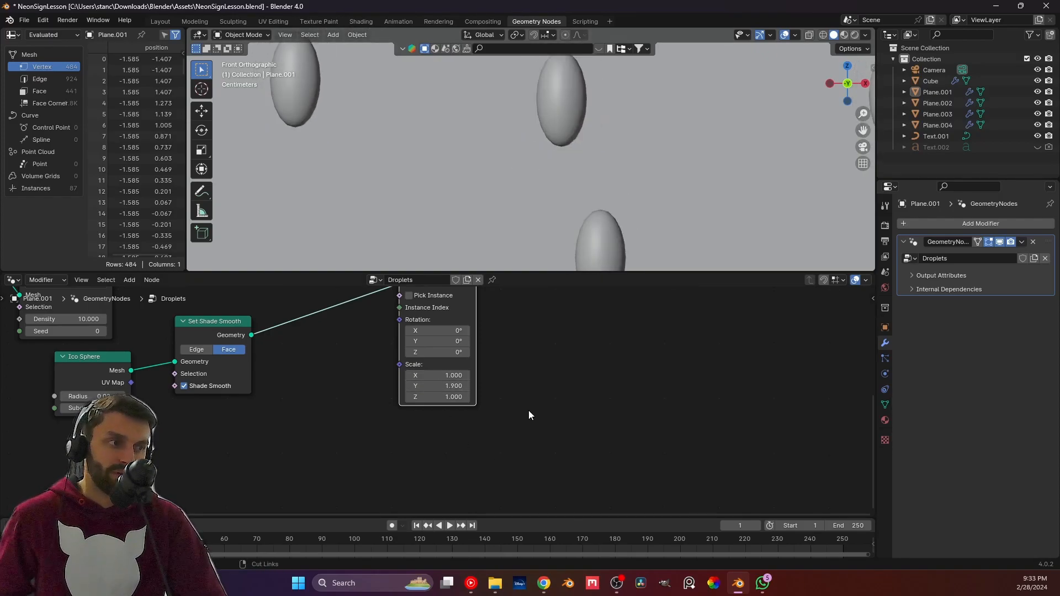
key("ctrl+z")
Shift the Instance on Points, Join Geometry and Group Output nodes together to widen the gap after Set Shade Smooth.
scroll(452, 397, "down", 1)
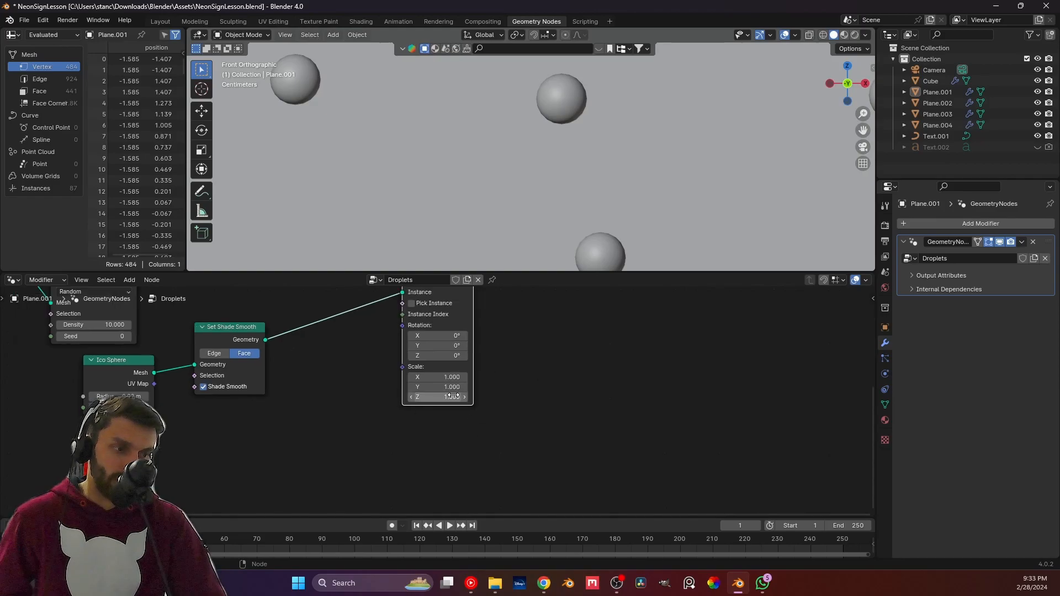
scroll(452, 396, "down", 3)
middle_click_drag(453, 396, 404, 465)
left_click_drag(687, 456, 575, 349)
Add a Combine XYZ node ahead of Instance on Points and delete it again.
key("shift+a")
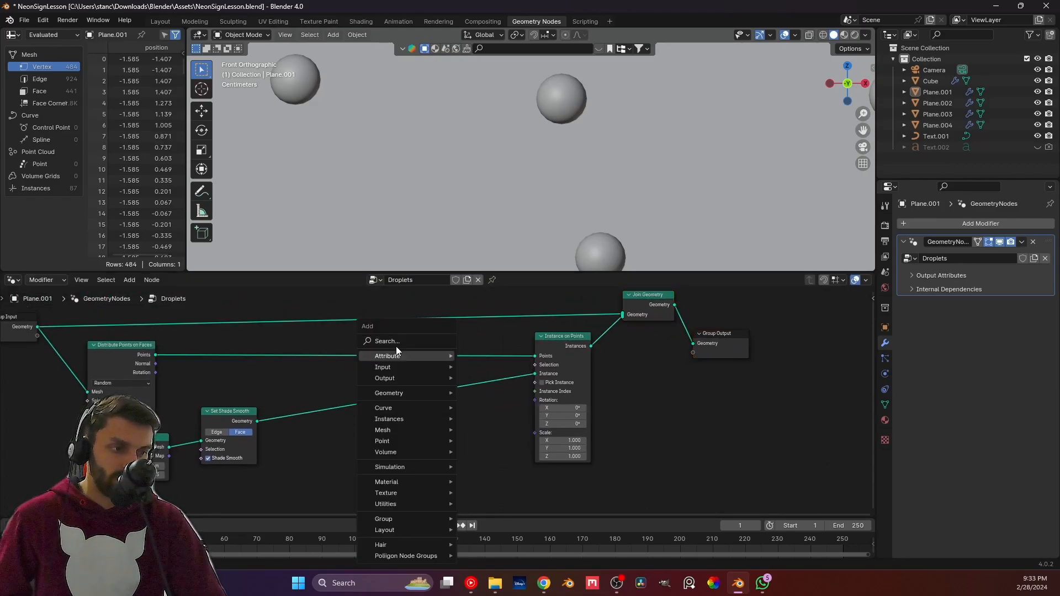
left_click(396, 344)
type("combine")
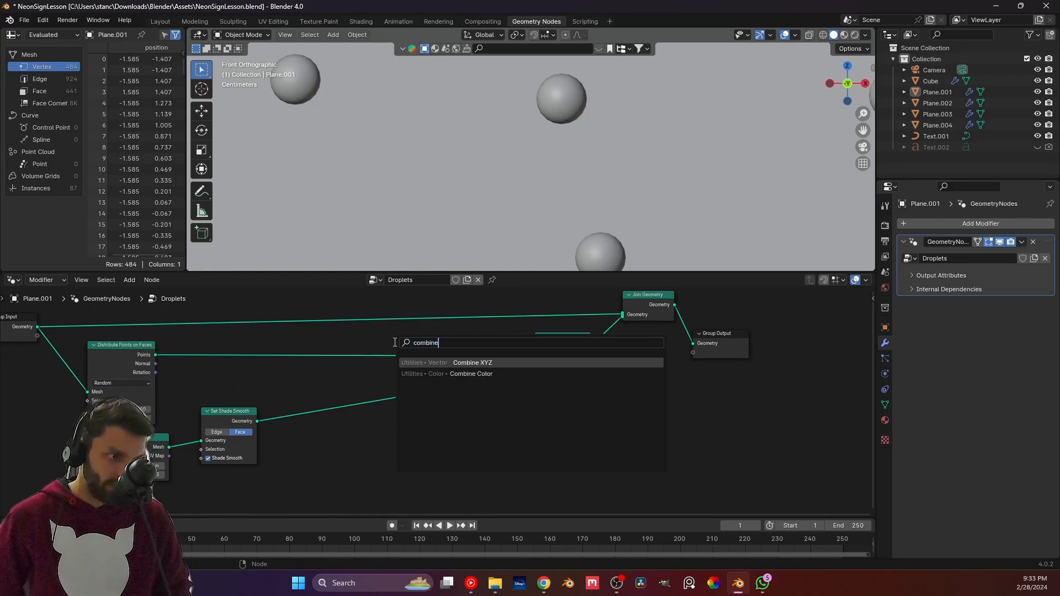
key("Return")
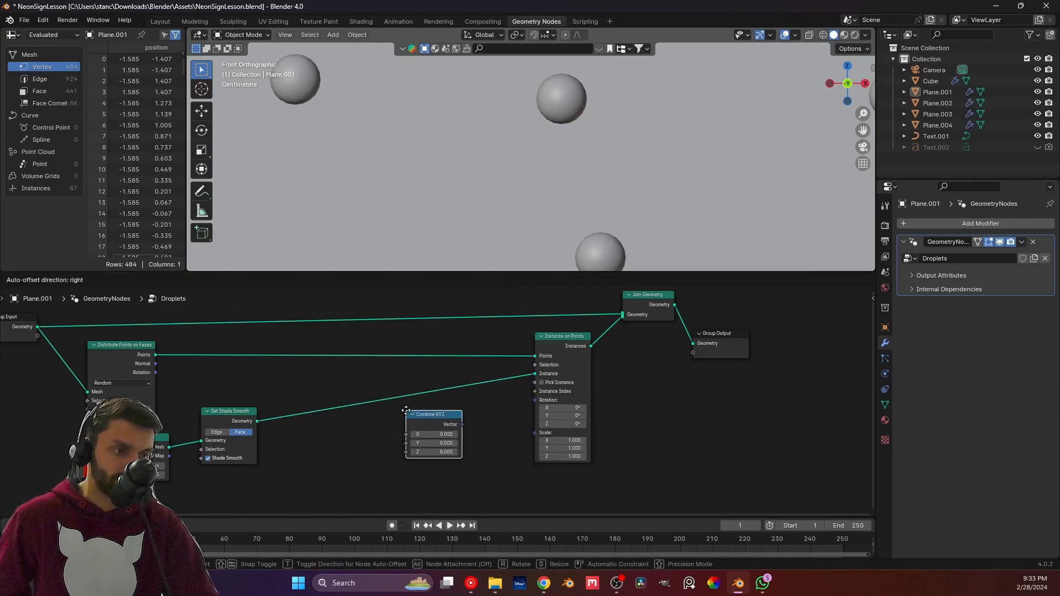
left_click(419, 415)
key("x")
Try feeding the Scale input of Instance on Points from a new Separate XYZ node, and remove that node.
key("shift+a")
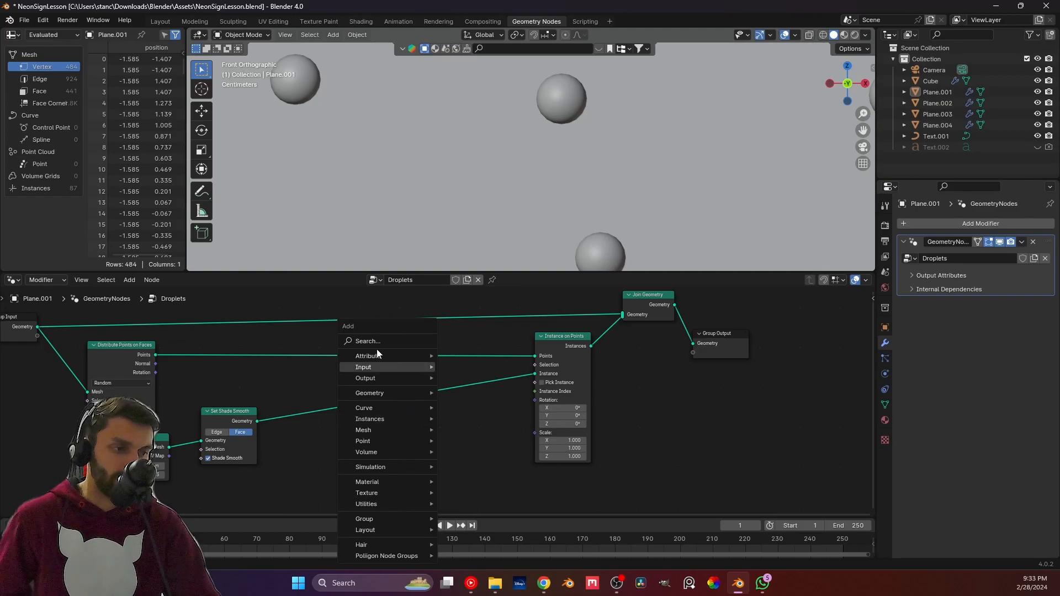
type("sep")
key("Return")
left_click(428, 399)
left_click_drag(447, 411, 448, 424)
left_click(489, 440)
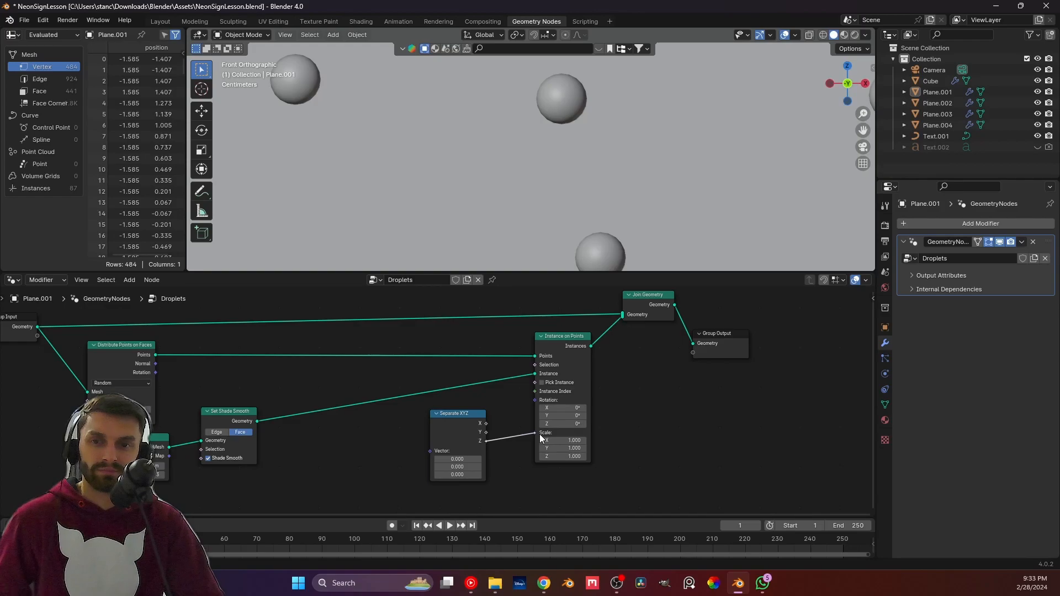
left_click_drag(539, 434, 539, 434)
left_click(446, 424)
key("x")
Add a Combine XYZ node and connect its Vector output to the Scale input of Instance on Points.
key("shift+a")
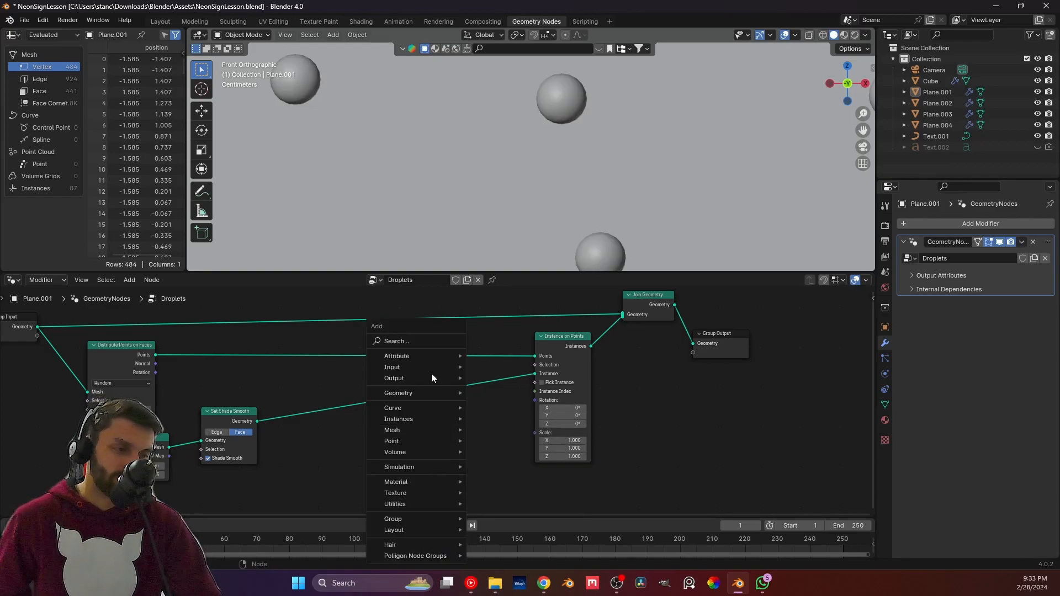
type("comb")
key("Return")
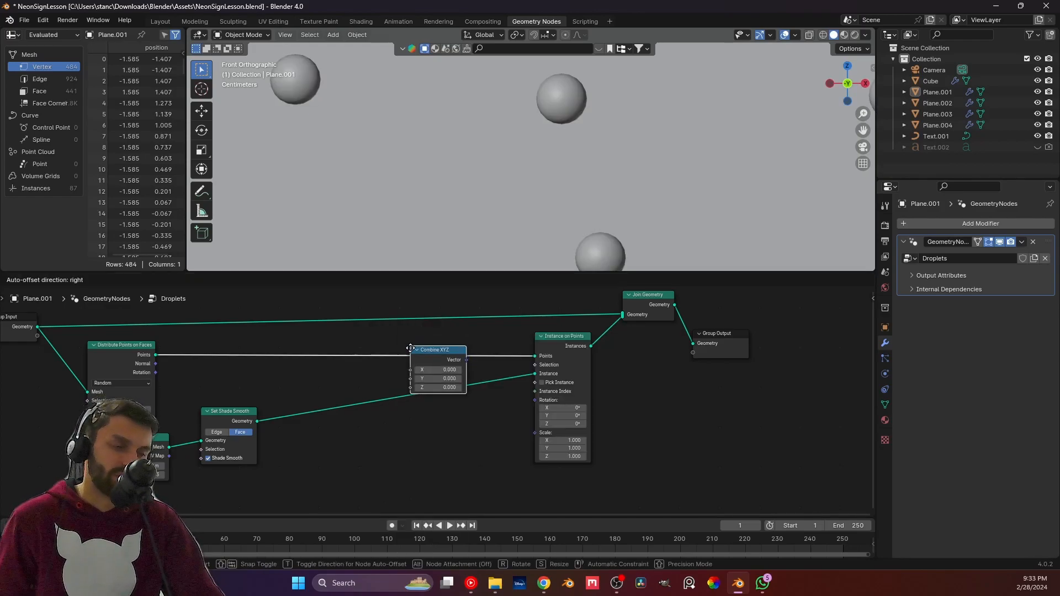
left_click(422, 438)
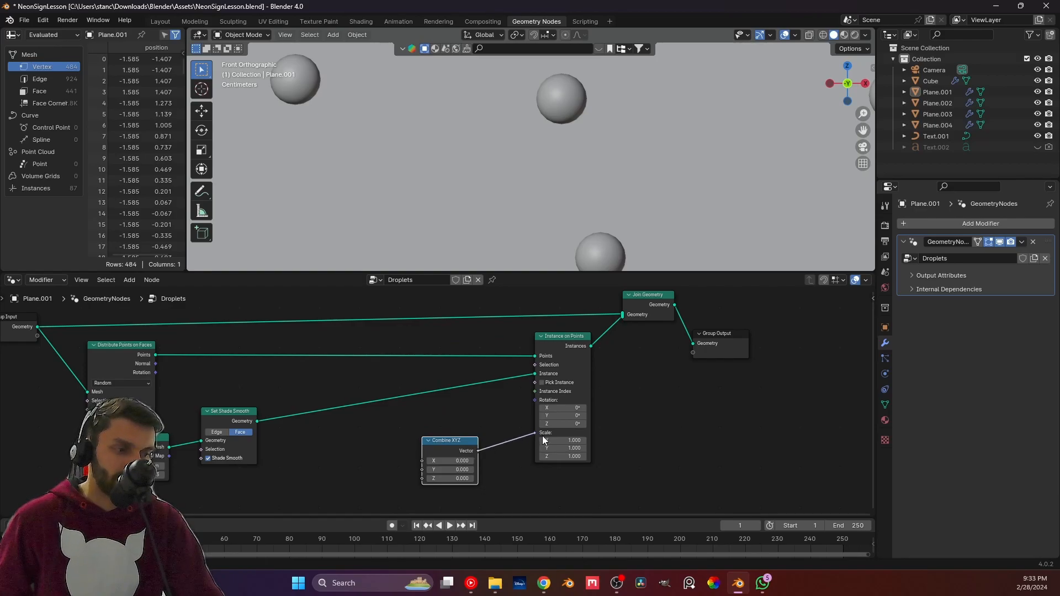
left_click_drag(543, 436, 542, 436)
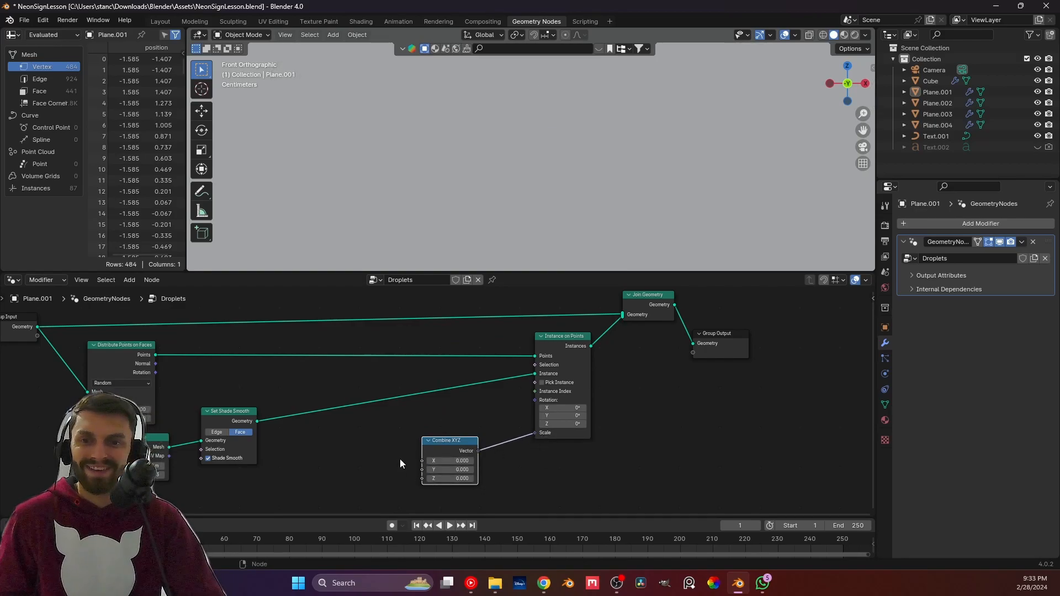
Add a Random Value node below Set Shade Smooth, ahead of the Combine XYZ node.
scroll(400, 459, "down", 1)
middle_click_drag(400, 460, 447, 403)
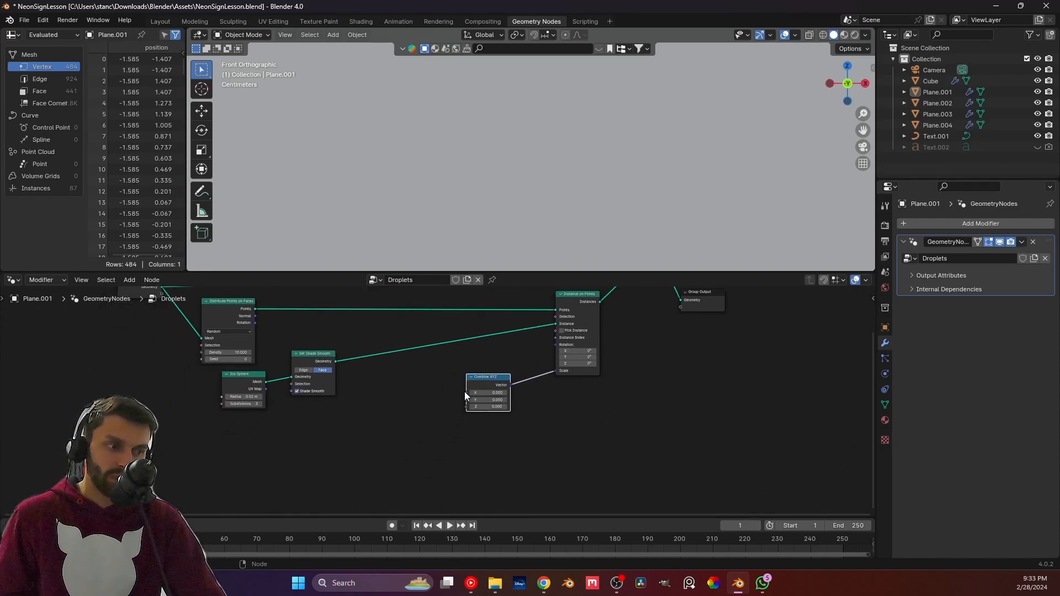
key("shift+a")
left_click(304, 342)
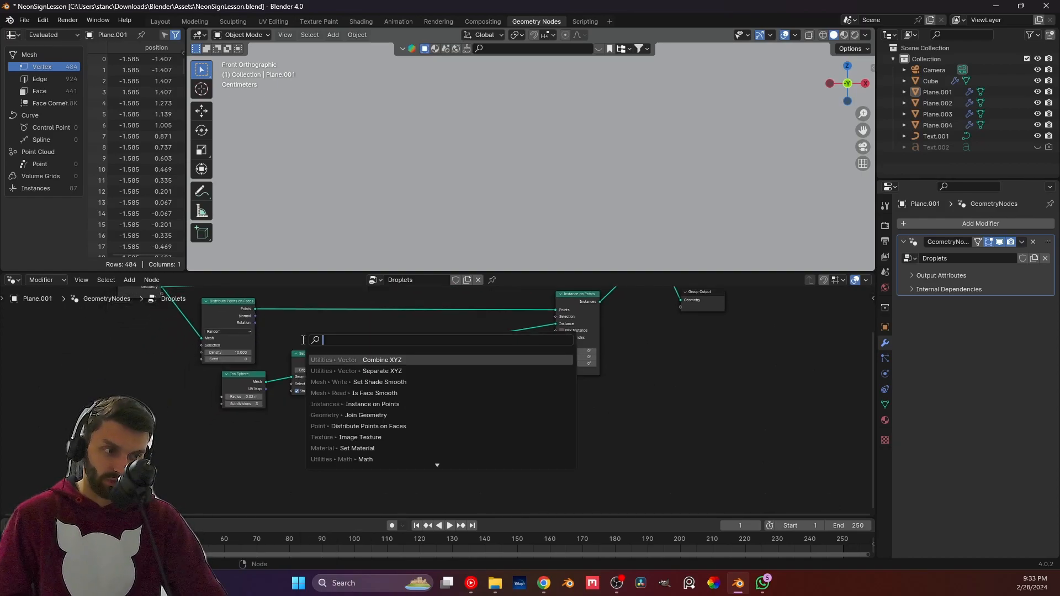
type("random")
key("Return")
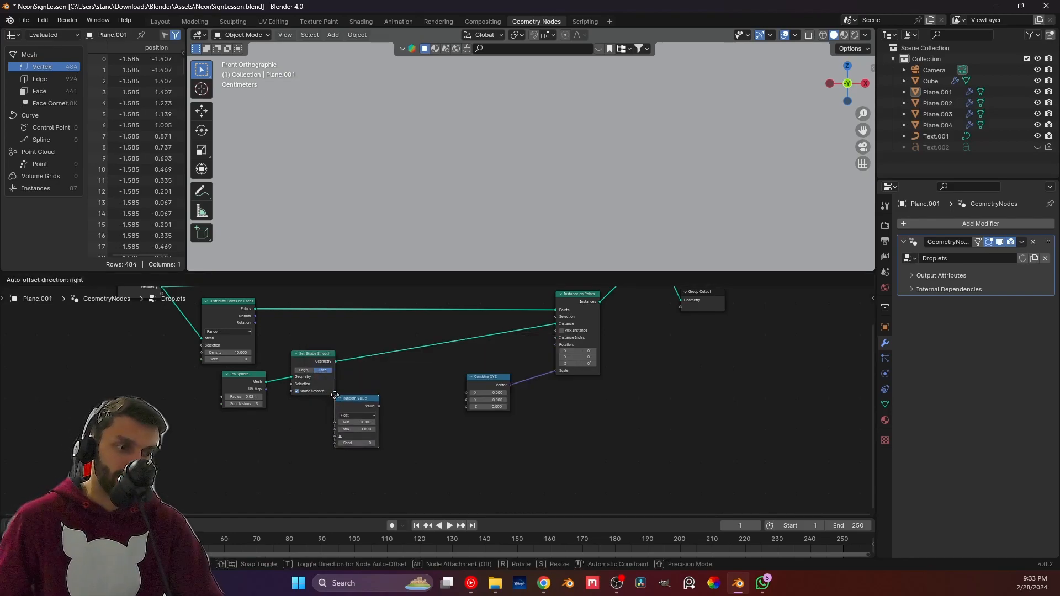
scroll(360, 403, "up", 2)
left_click(360, 420)
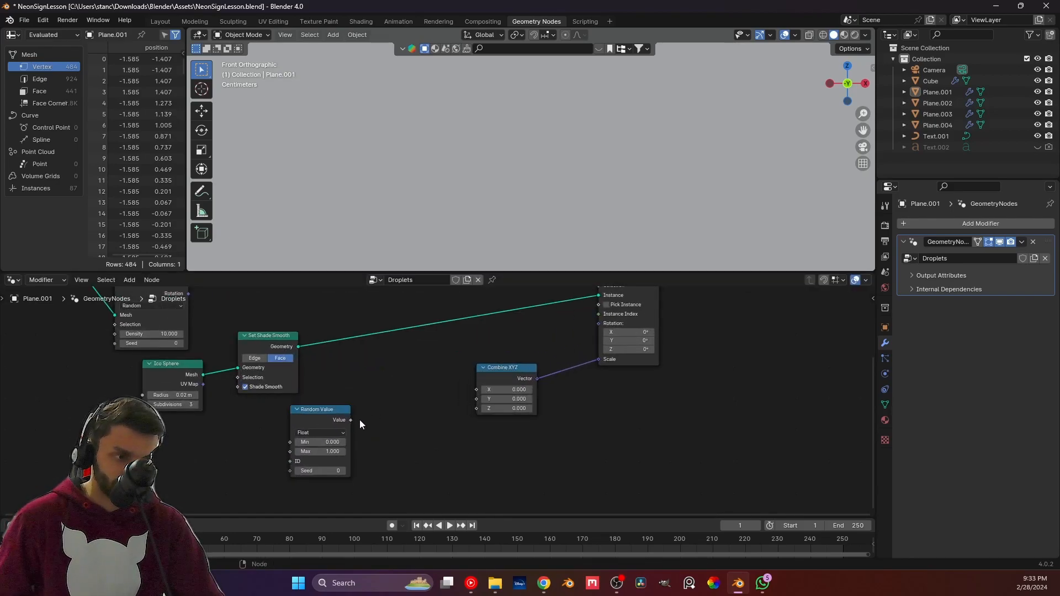
Connect the Random Value output to the X, Y and Z inputs of Combine XYZ and check the varied droplet sizes.
left_click_drag(459, 393, 476, 390)
left_click_drag(351, 420, 476, 399)
left_click_drag(351, 420, 477, 409)
scroll(499, 184, "down", 6)
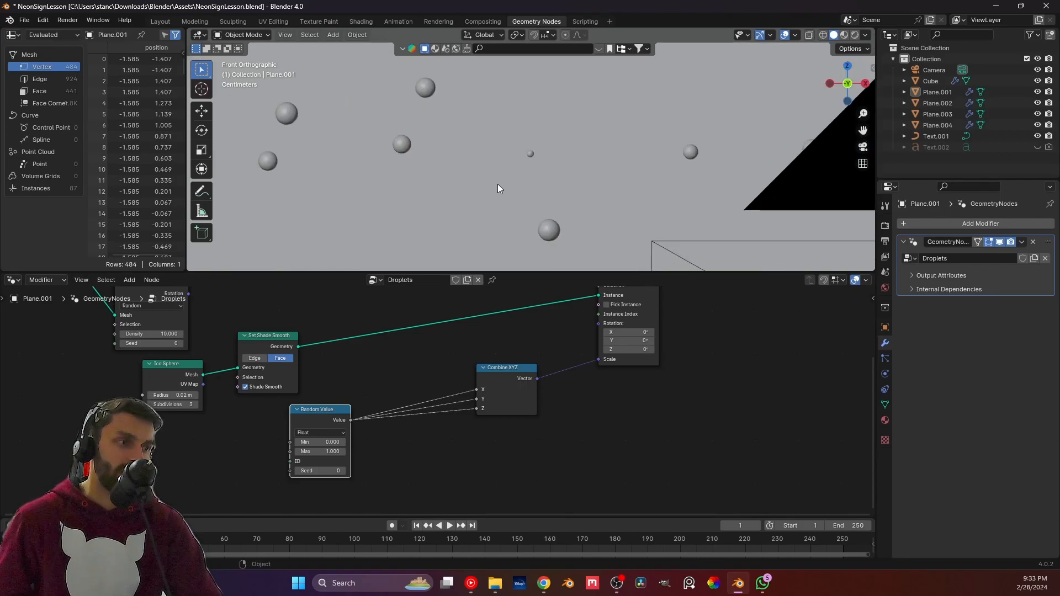
mouse_move(494, 174)
middle_mouse_down()
mouse_move(529, 174)
mouse_move(496, 190)
middle_mouse_up()
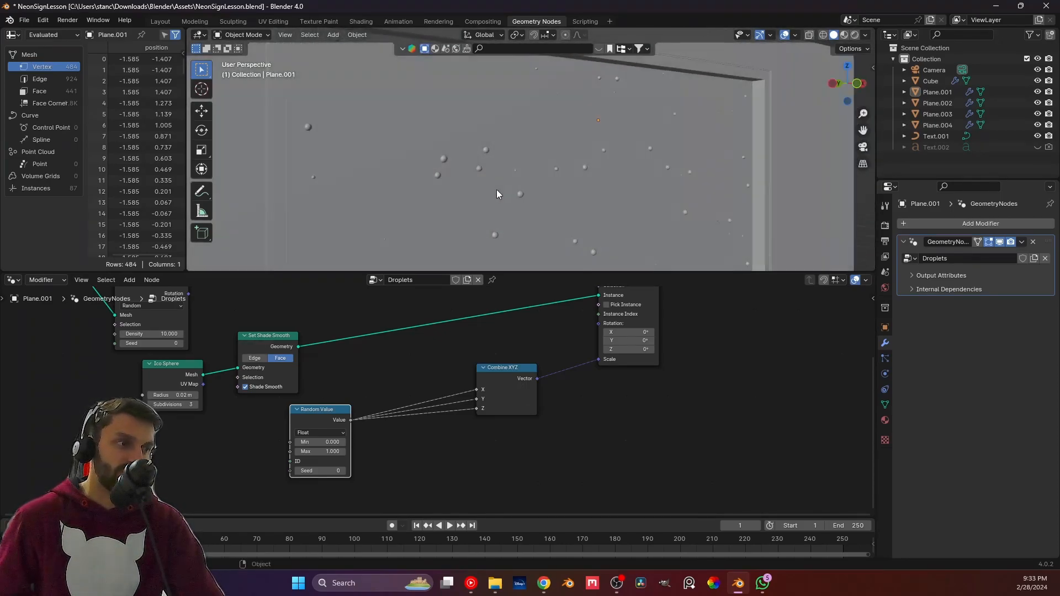
Check the droplet sizes and move the Random Value, Group Input and Distribute Points on Faces nodes further away from the other nodes.
scroll(575, 195, "up", 8)
middle_click_drag(569, 205, 530, 161)
scroll(415, 160, "up", 5)
middle_click_drag(417, 162, 431, 183)
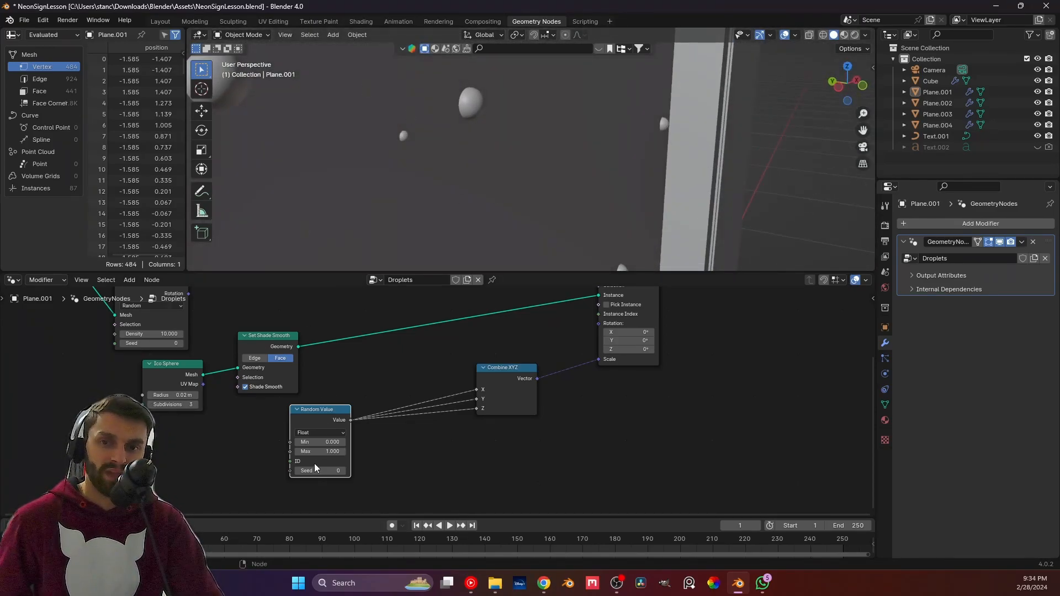
left_click_drag(319, 417, 243, 463)
middle_click_drag(444, 457, 462, 412)
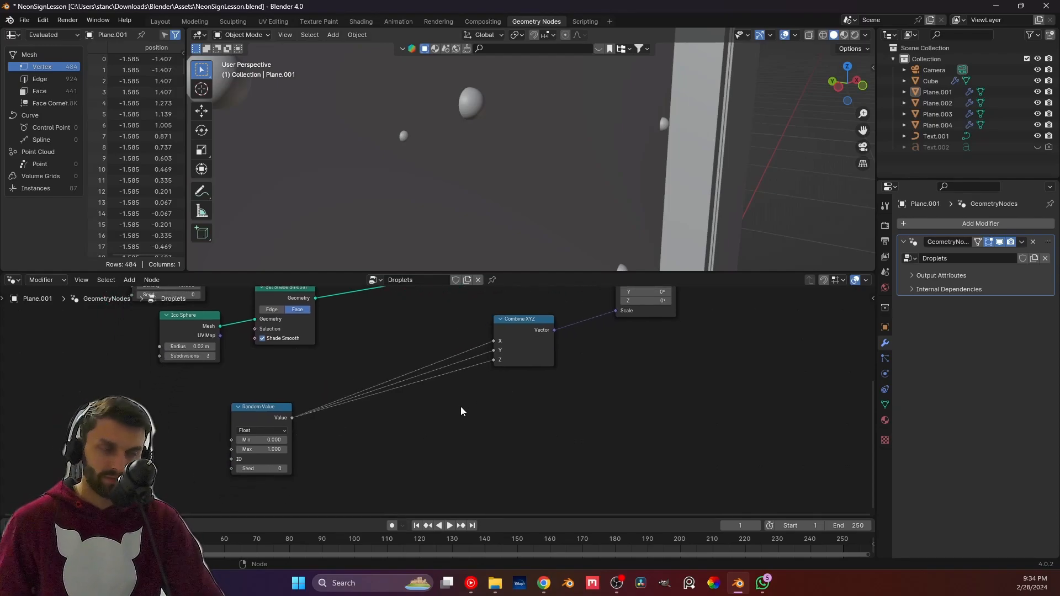
scroll(461, 411, "down", 2)
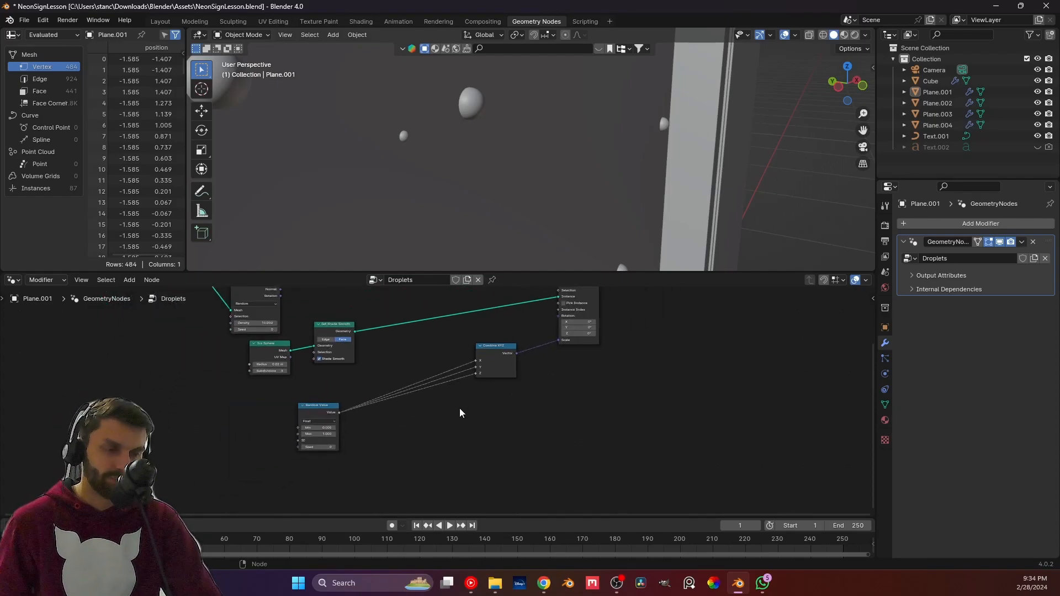
middle_click_drag(359, 348, 460, 450)
left_click_drag(274, 363, 181, 338)
left_click_drag(342, 381, 259, 354)
left_click(418, 397)
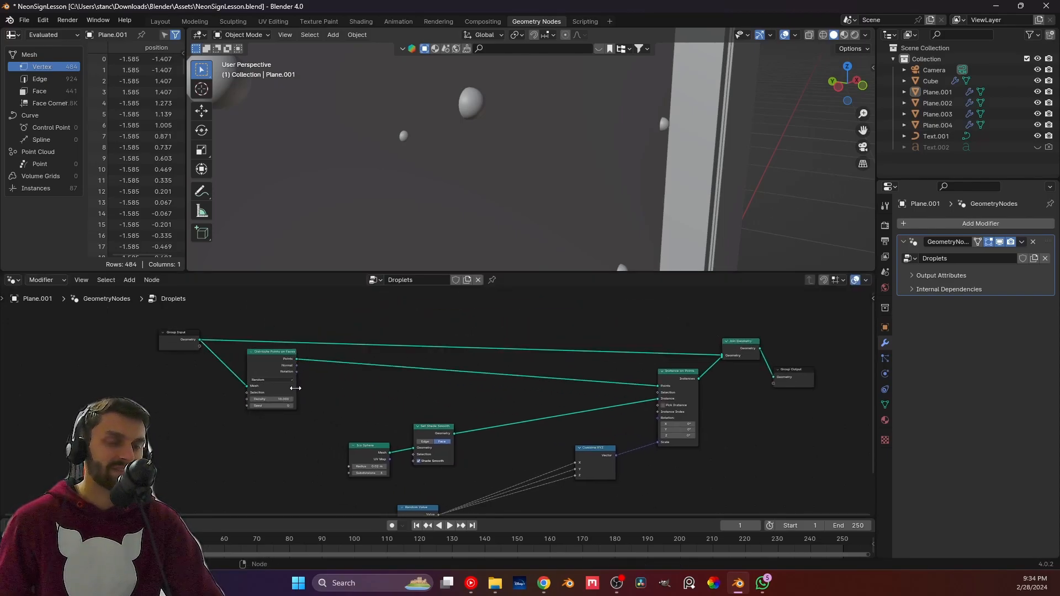
middle_click_drag(316, 402, 239, 295)
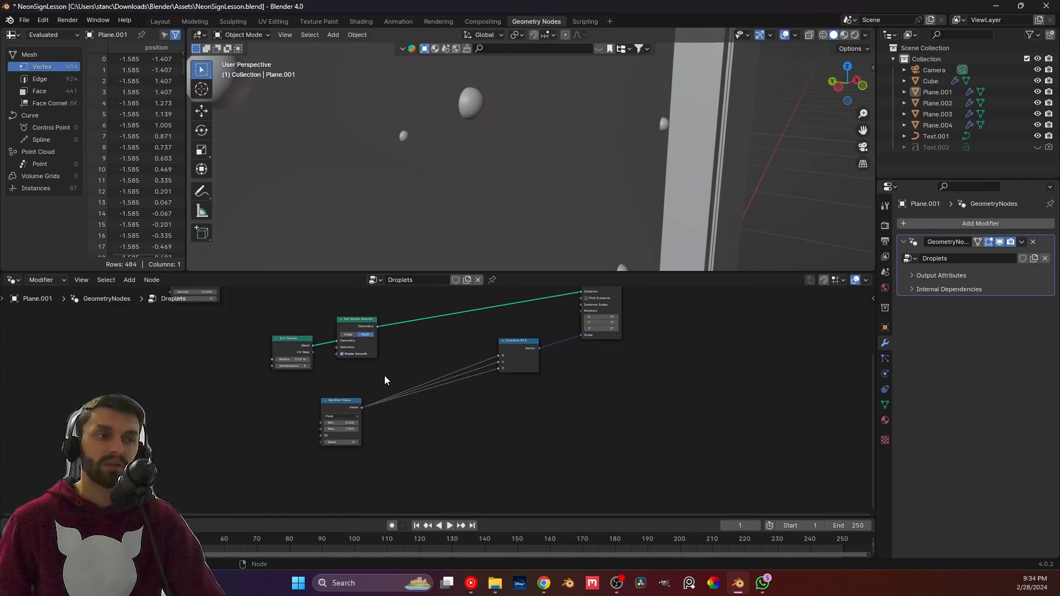
scroll(404, 346, "up", 4)
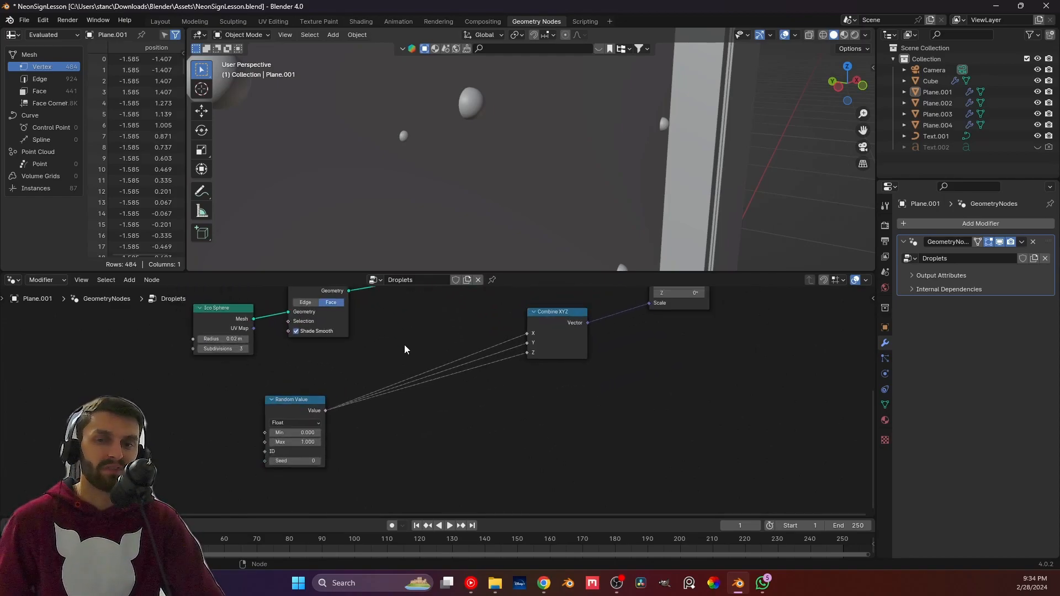
Try a Min of 0.600 on the Random Value node and undo the change.
mouse_move(465, 213)
middle_mouse_down()
mouse_move(419, 207)
mouse_move(450, 203)
middle_mouse_up()
scroll(336, 395, "up", 4)
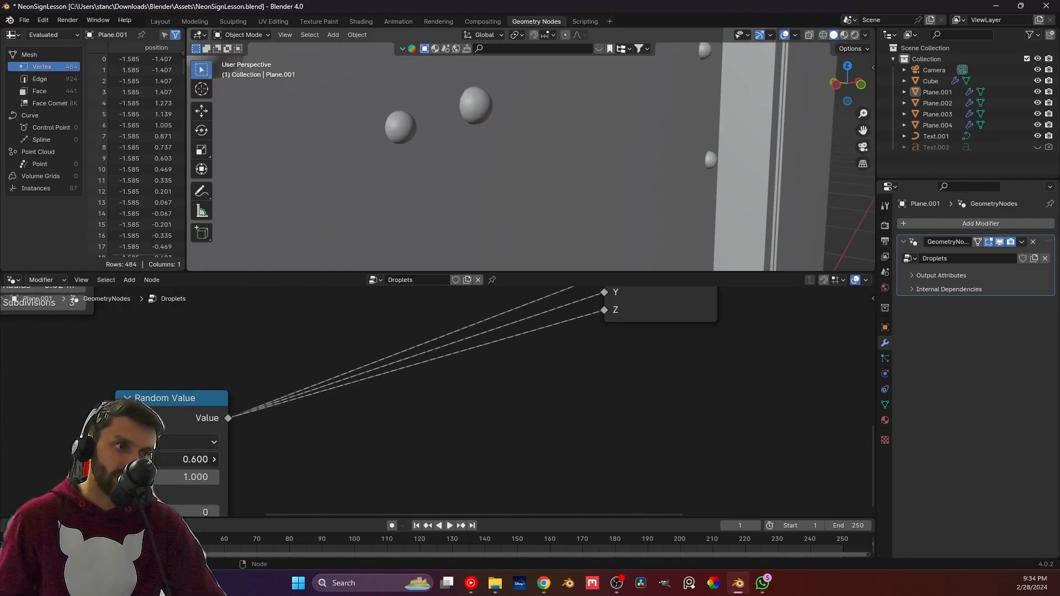
key("ctrl+z")
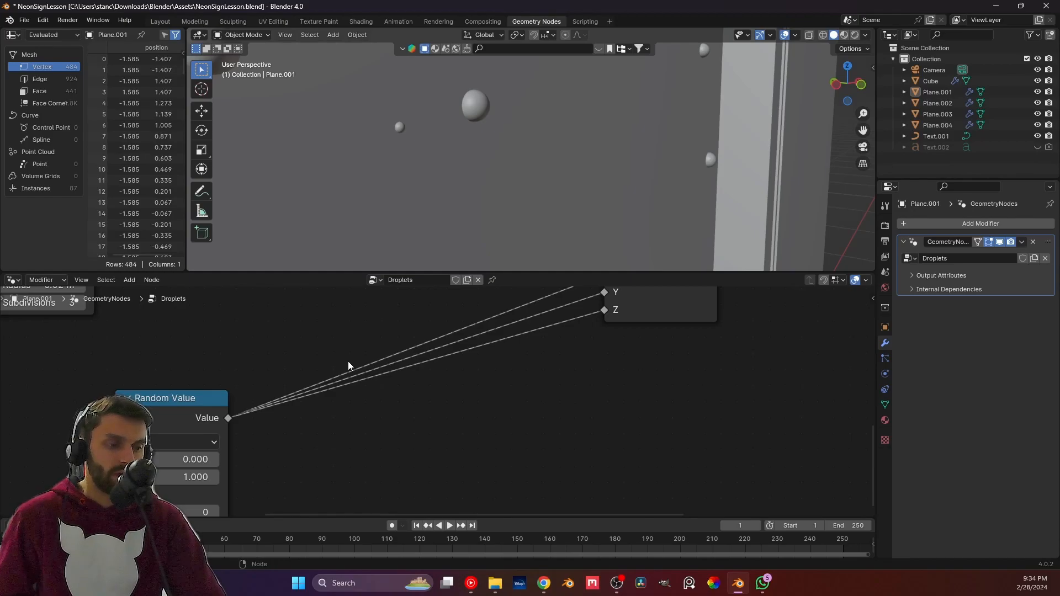
Duplicate the Random Value node twice and stack the three nodes in a column below Set Shade Smooth.
middle_click_drag(348, 361, 358, 424)
left_click(196, 470)
scroll(223, 478, "down", 4)
middle_click_drag(282, 474, 290, 403)
key("shift+d")
left_click(292, 459)
scroll(286, 426, "down", 1)
left_click_drag(286, 426, 288, 462)
left_click_drag(257, 376, 260, 308)
left_click_drag(260, 461, 261, 396)
scroll(320, 420, "down", 1)
key("shift+d")
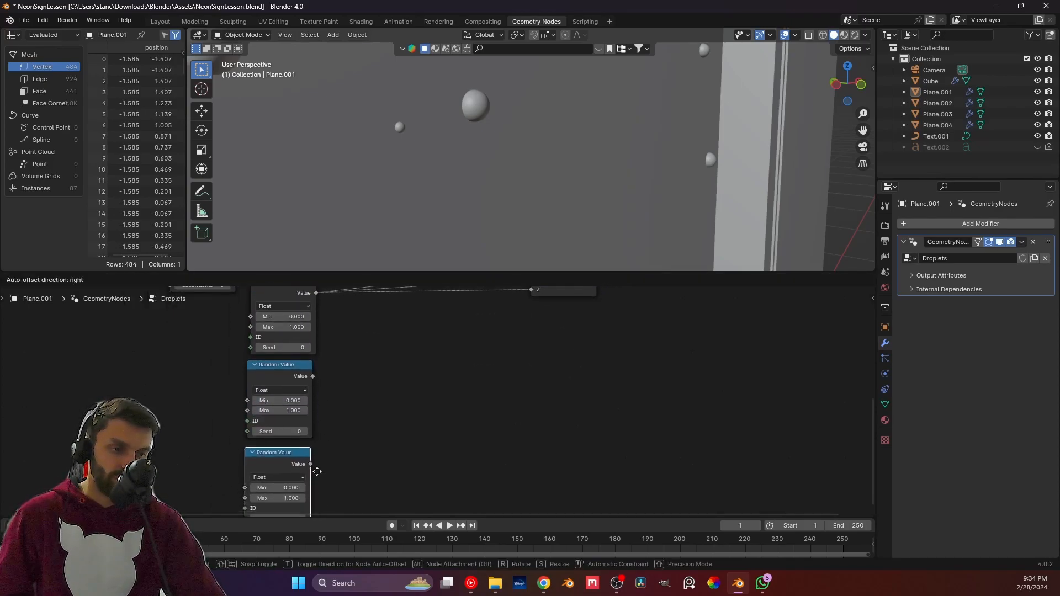
left_click(320, 465)
Cut the first Random Value's links to Y and Z, and connect the second node to Y and the third to Z of Combine XYZ.
middle_click_drag(393, 340, 315, 427)
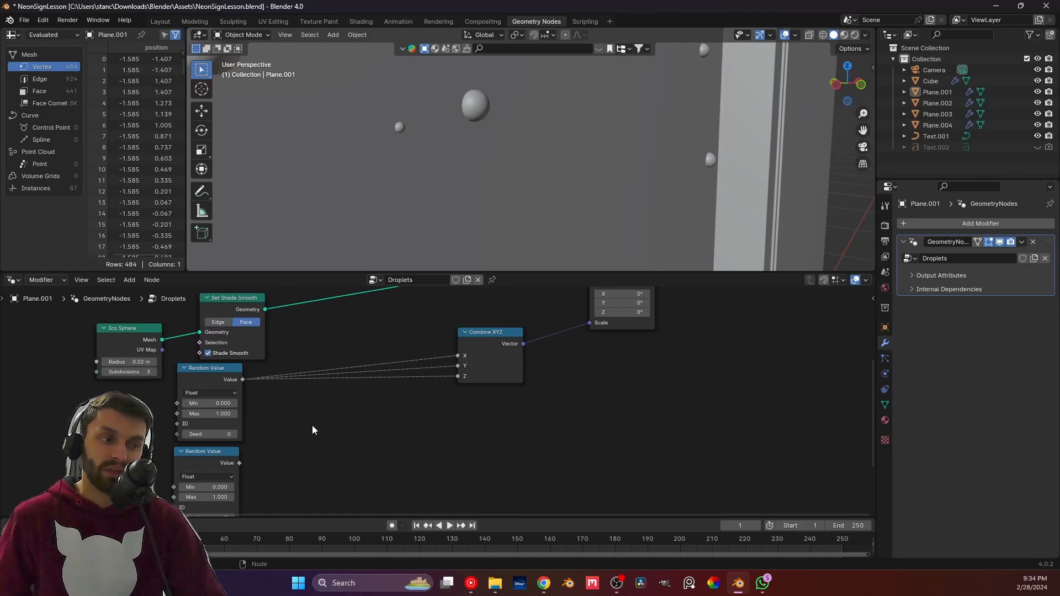
right_click_drag(422, 372, 429, 414, "ctrl")
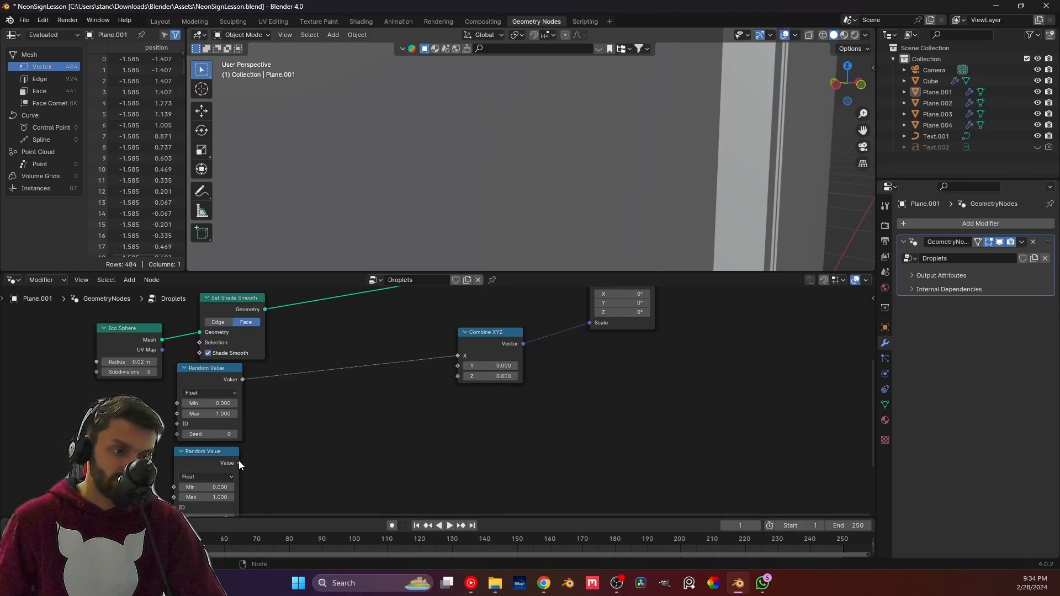
left_click_drag(413, 381, 454, 366)
middle_click_drag(349, 481, 331, 376)
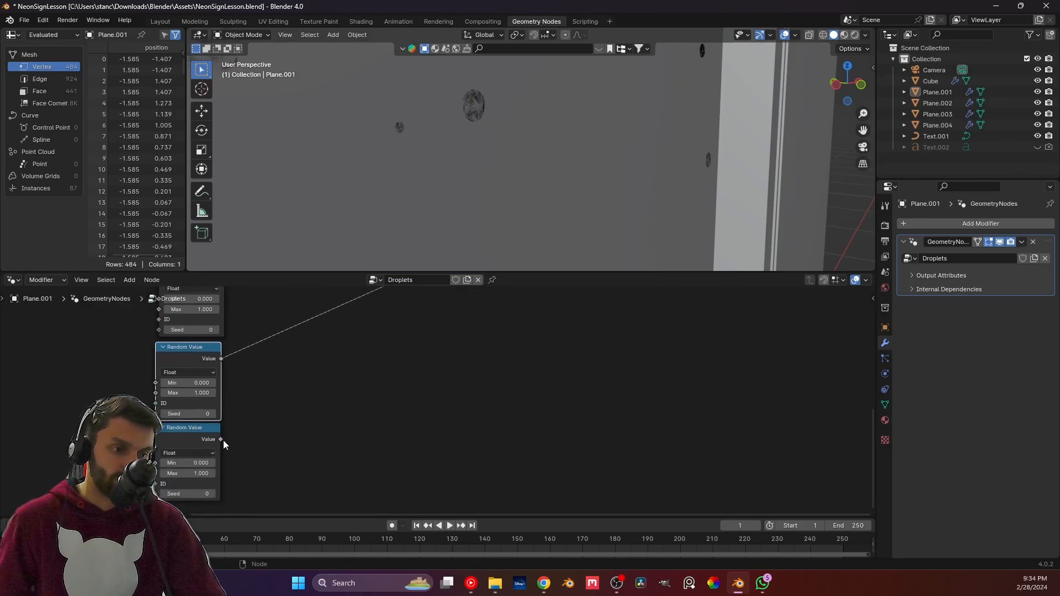
left_click_drag(466, 332, 440, 323)
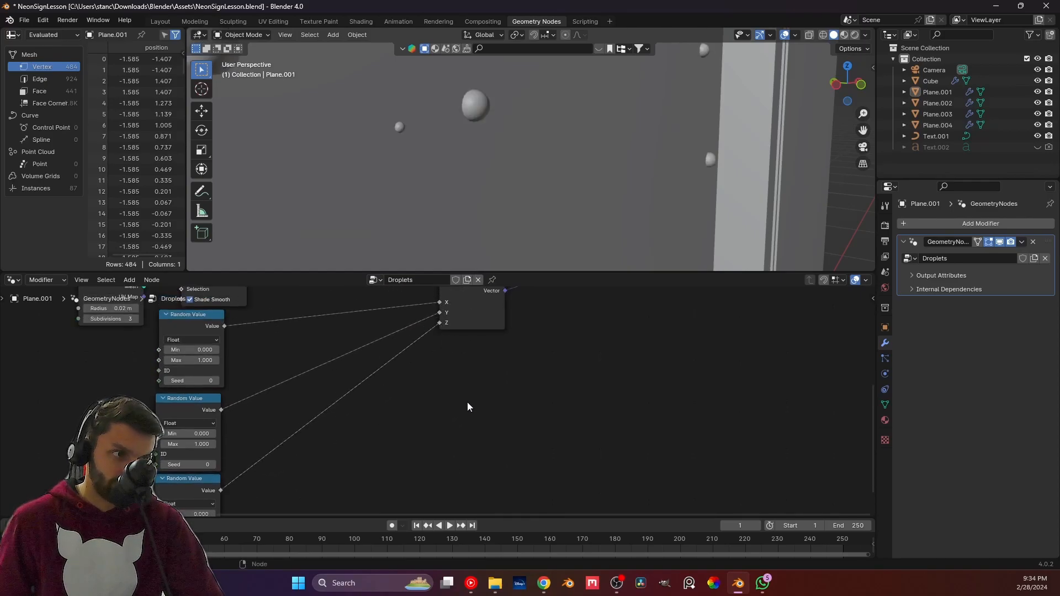
Add a Map Range node and insert it between the third Random Value and the Z input of Combine XYZ.
scroll(475, 348, "down", 3)
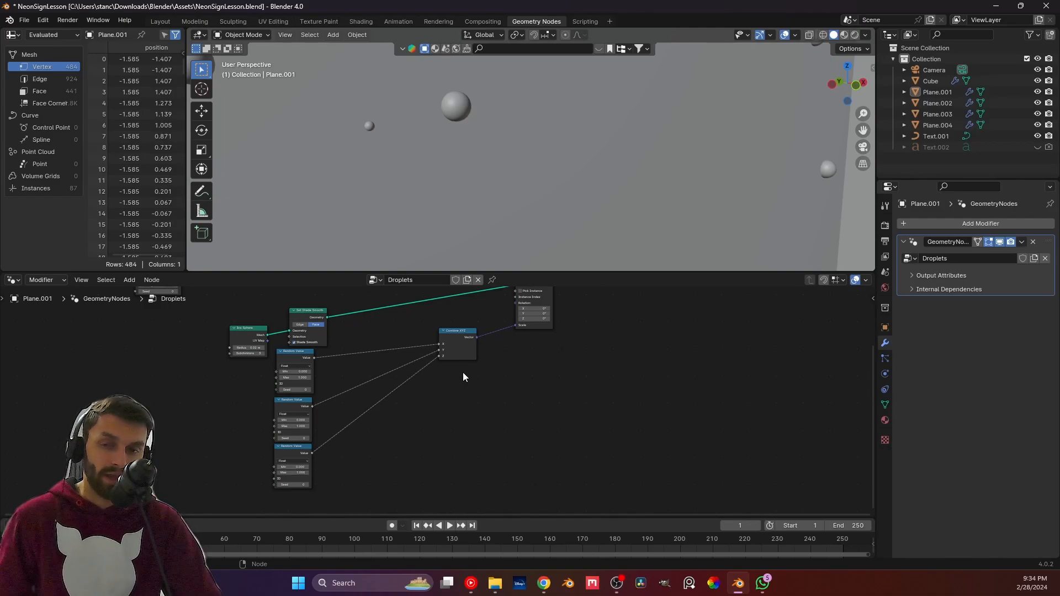
scroll(426, 389, "up", 2)
key("shift+a")
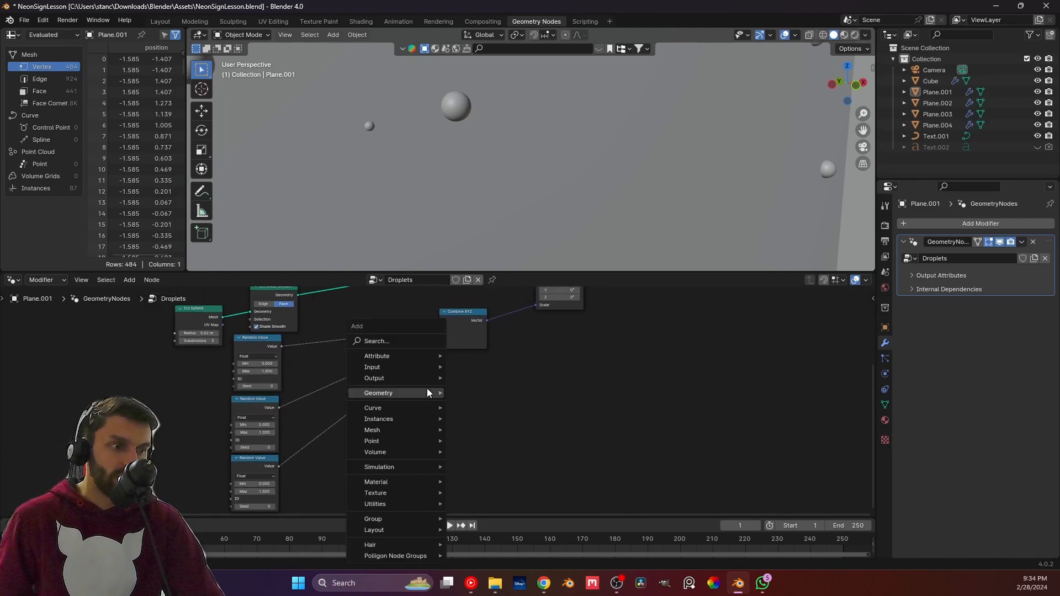
left_click(406, 338)
type("map")
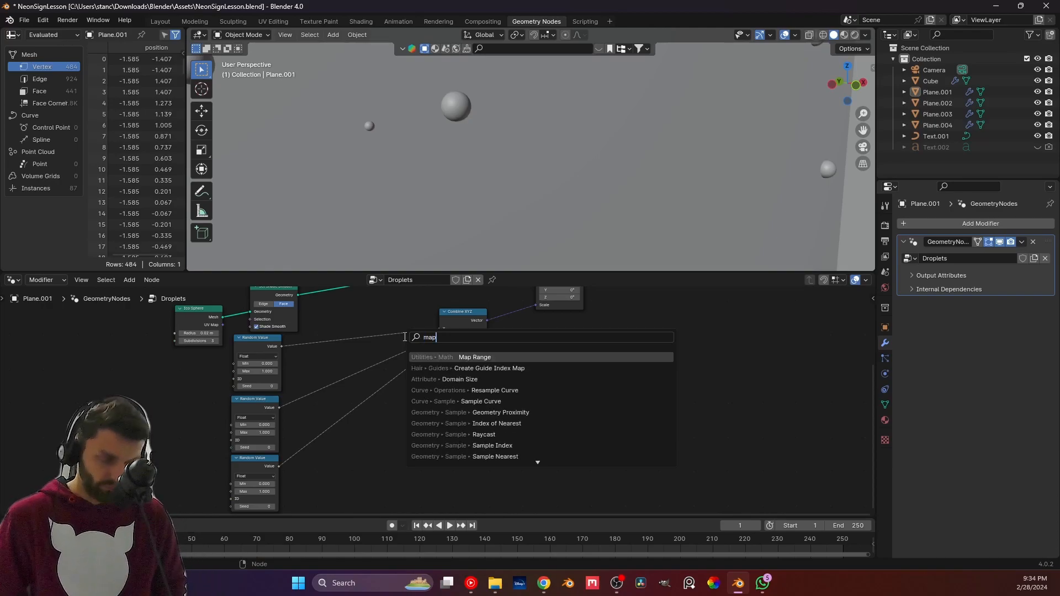
left_click(415, 357)
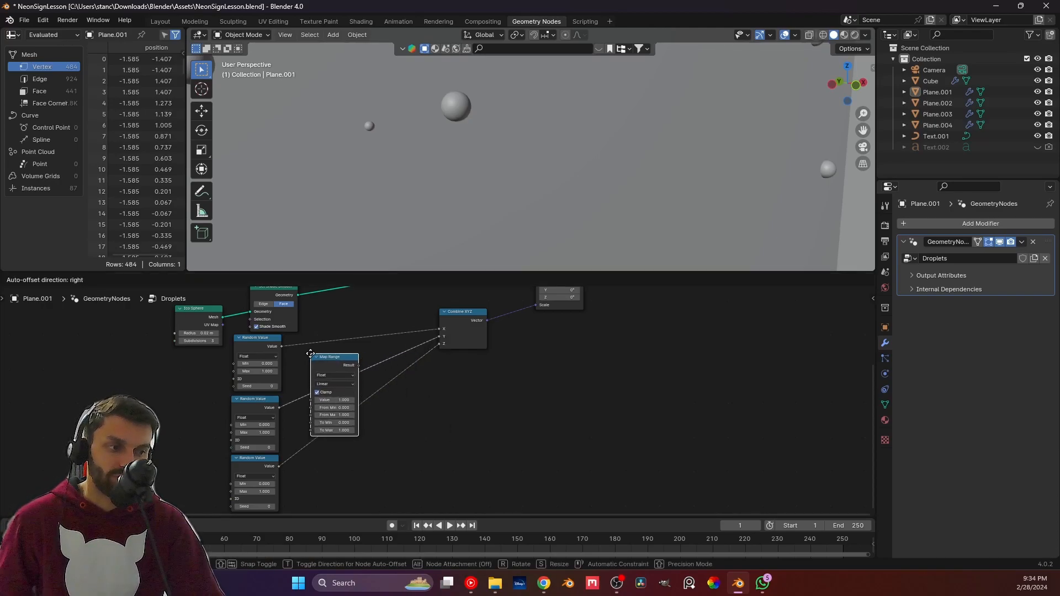
left_click(365, 404)
left_click_drag(365, 404, 368, 447)
Duplicate the Map Range node twice and insert the copies on the Y and X links of Combine XYZ.
key("shift+d")
left_click(349, 378)
left_click_drag(351, 378, 317, 383)
key("shift+d")
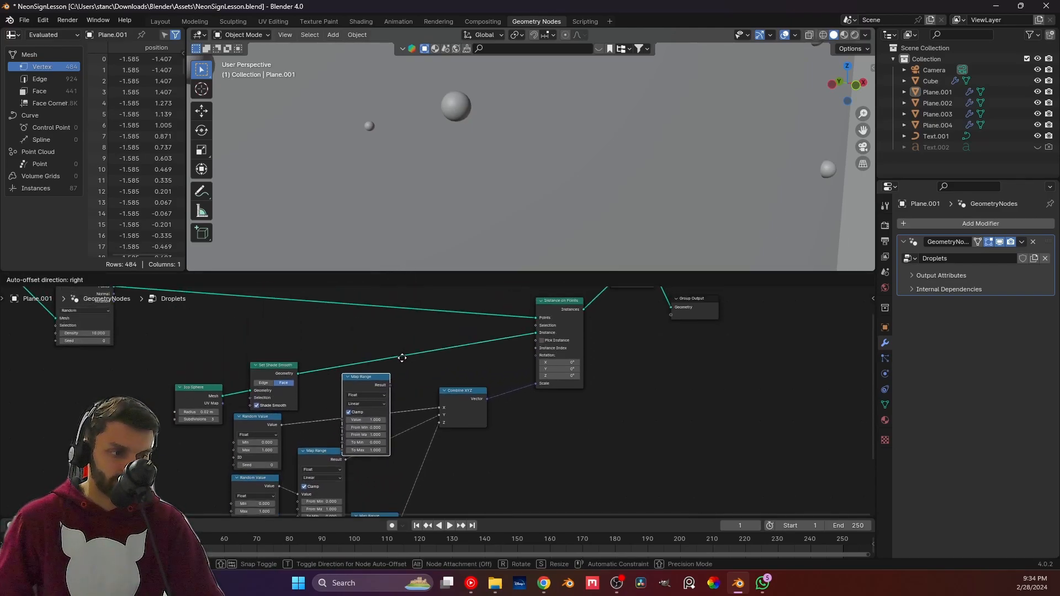
left_click(404, 363)
Arrange the Map Range nodes beside their Random Value nodes, moving the Y and Z pairs below the X pair.
scroll(379, 443, "down", 2)
middle_click_drag(379, 444, 374, 305)
left_click_drag(385, 473, 237, 362)
left_click_drag(321, 325, 355, 364)
middle_click_drag(378, 331, 377, 406)
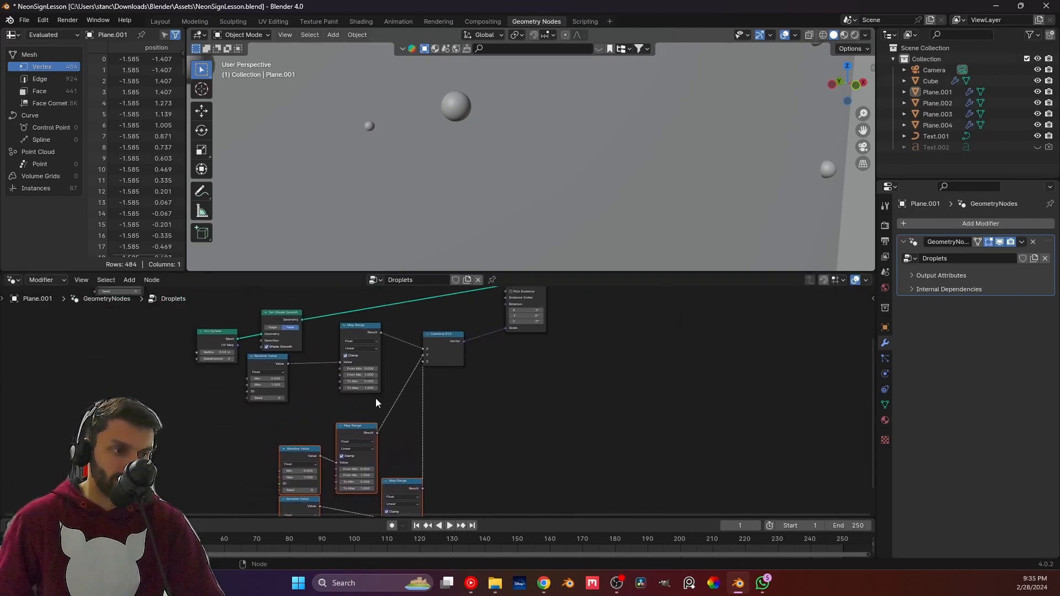
mouse_move(365, 331)
left_mouse_down()
mouse_move(359, 364)
mouse_move(354, 346)
left_mouse_up()
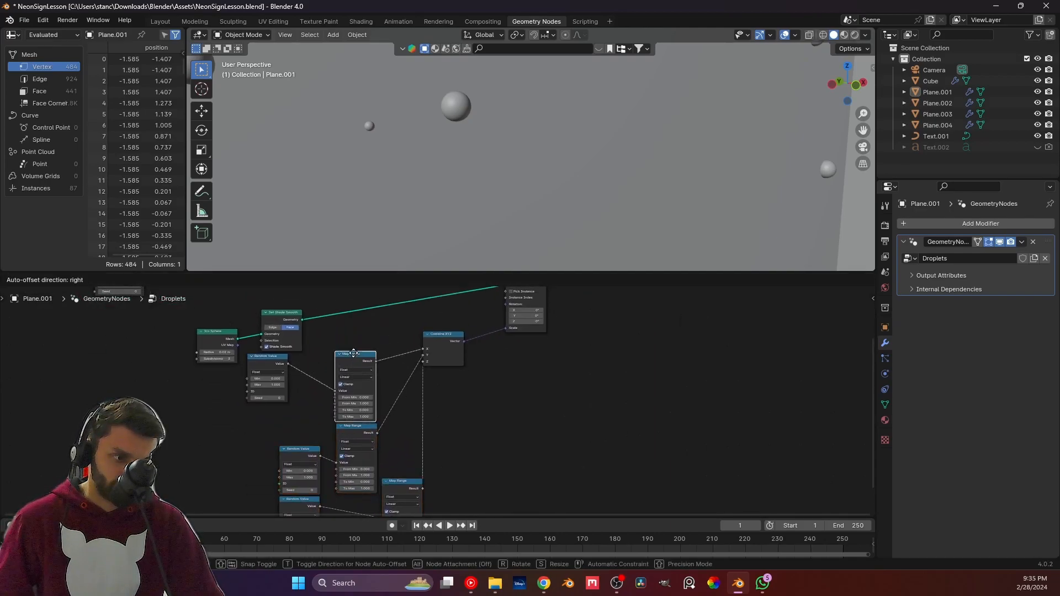
left_click_drag(277, 363, 299, 372)
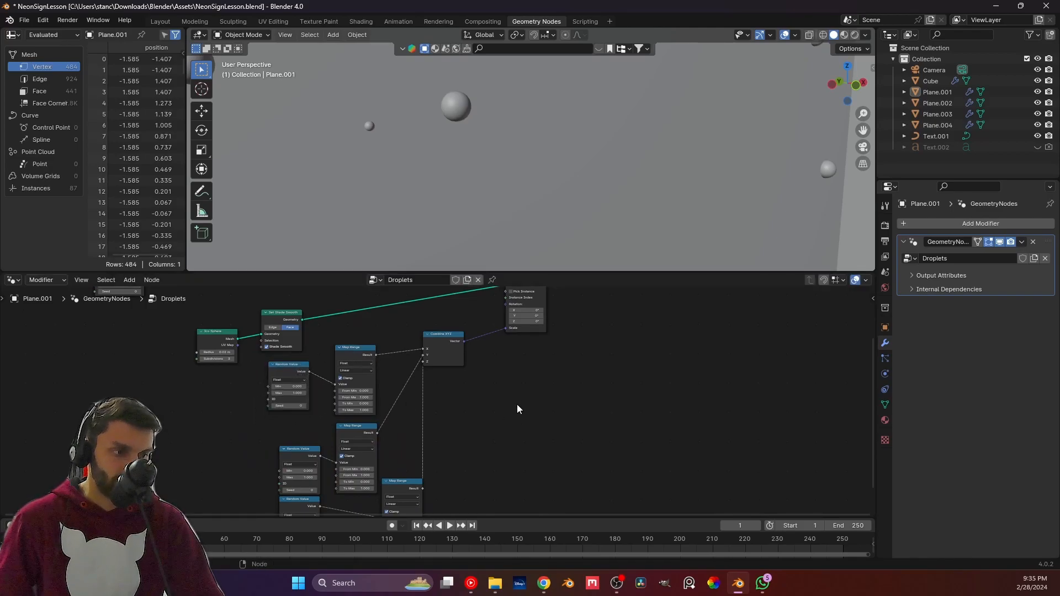
Inspect the droplets and set To Min to 0.300 on the Map Range node feeding the Y input.
scroll(445, 223, "down", 11)
middle_click_drag(459, 211, 505, 194)
scroll(504, 199, "up", 10)
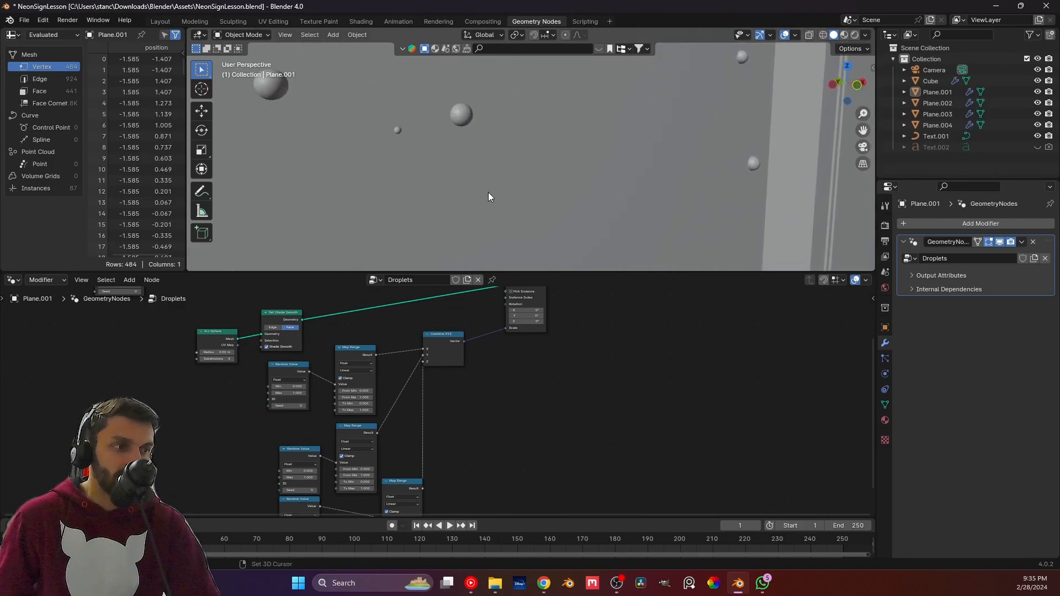
scroll(359, 509, "up", 2)
scroll(317, 426, "up", 4)
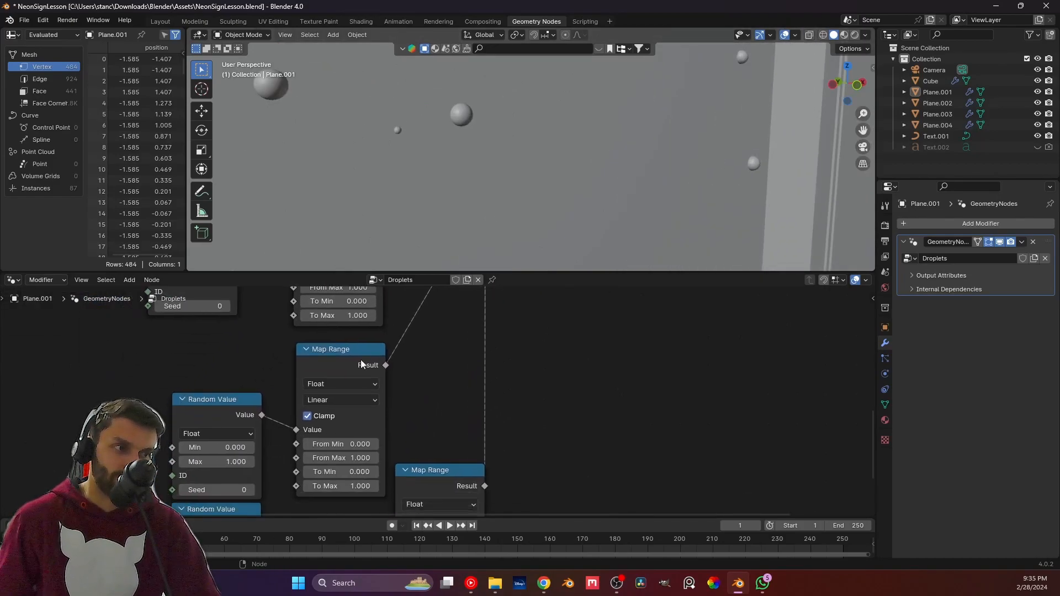
middle_click_drag(322, 418, 393, 299)
middle_click_drag(335, 356, 392, 385)
scroll(399, 381, "up", 4)
left_click(387, 411)
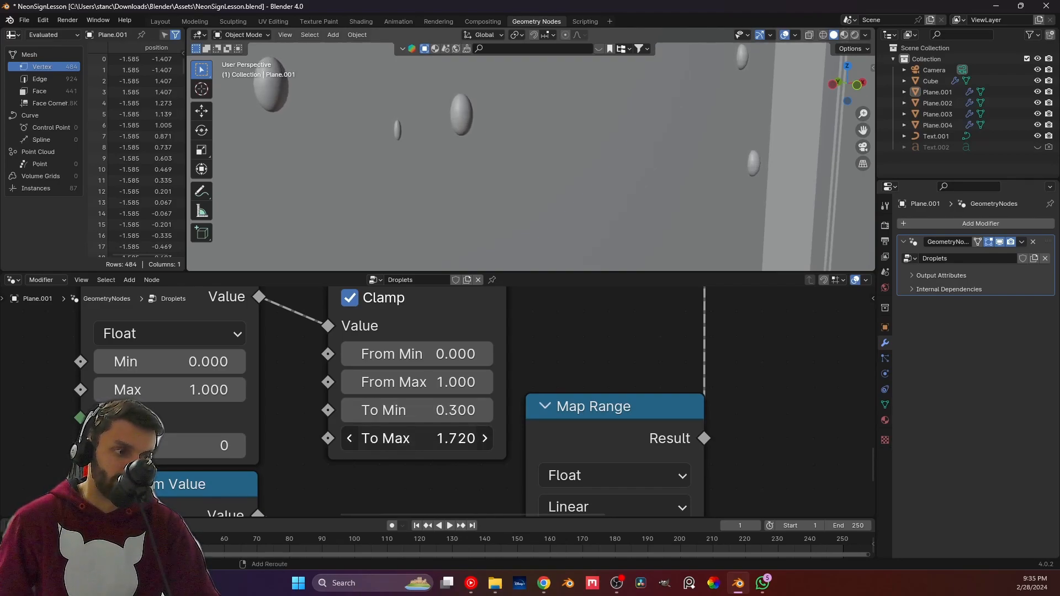
Try a To Max of 1.200 on the Map Range node feeding Y, and settle on 1.500.
left_click_drag(433, 446, 431, 446)
left_click(432, 446)
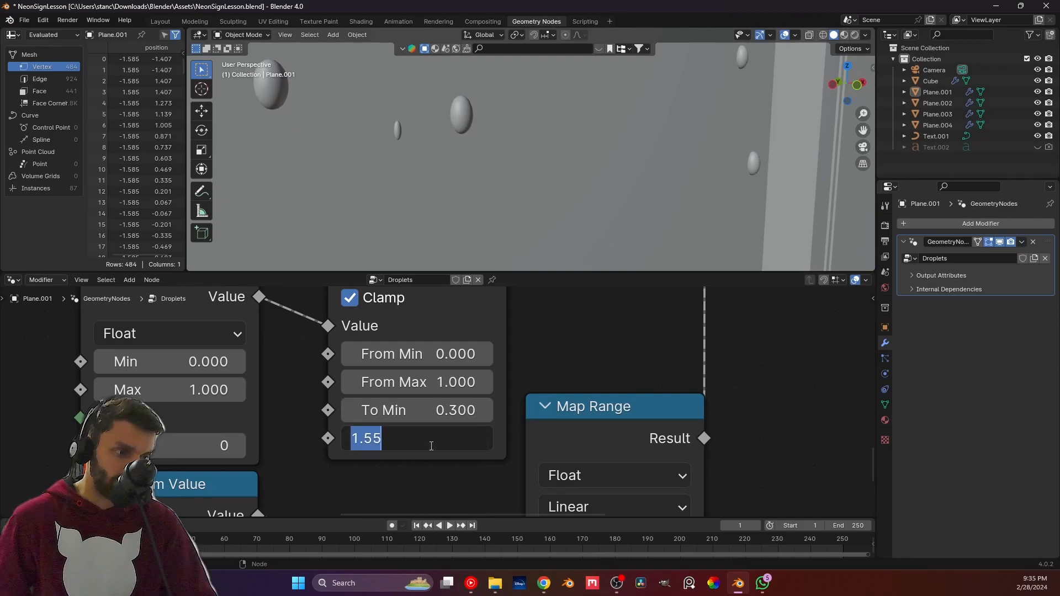
type("1.2")
key("Return")
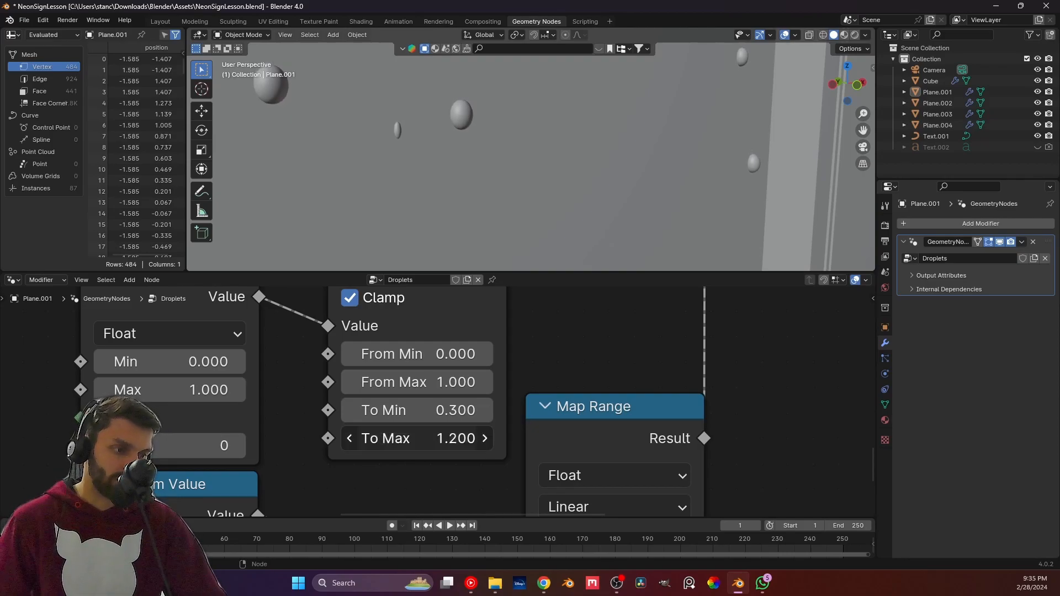
key("Return")
scroll(371, 222, "down", 9)
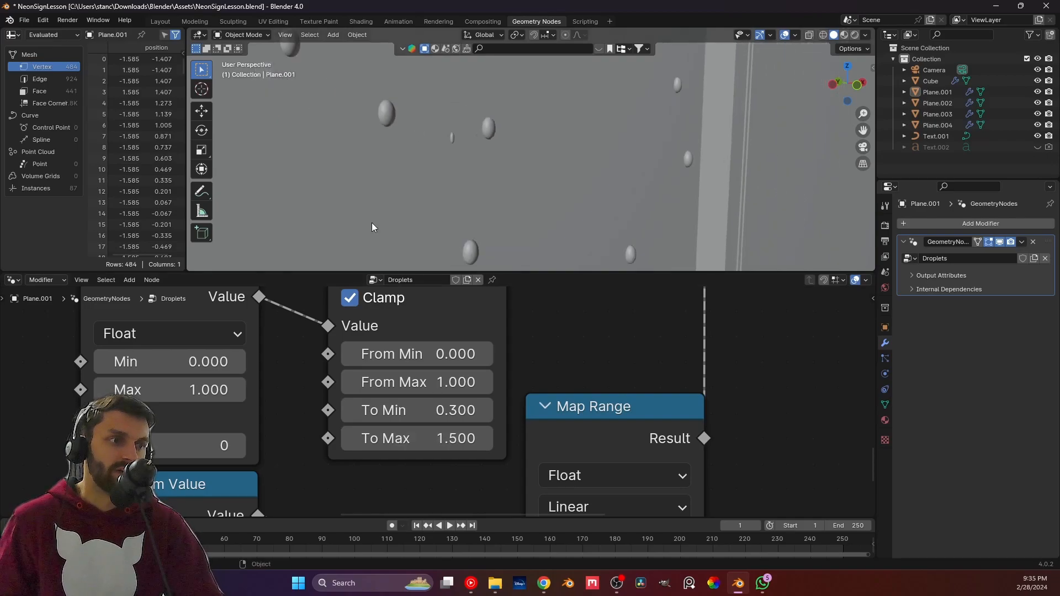
On the Map Range feeding X, try a To Min of 0.050, undo it, and set To Max to 0.840.
middle_click_drag(432, 393, 370, 447)
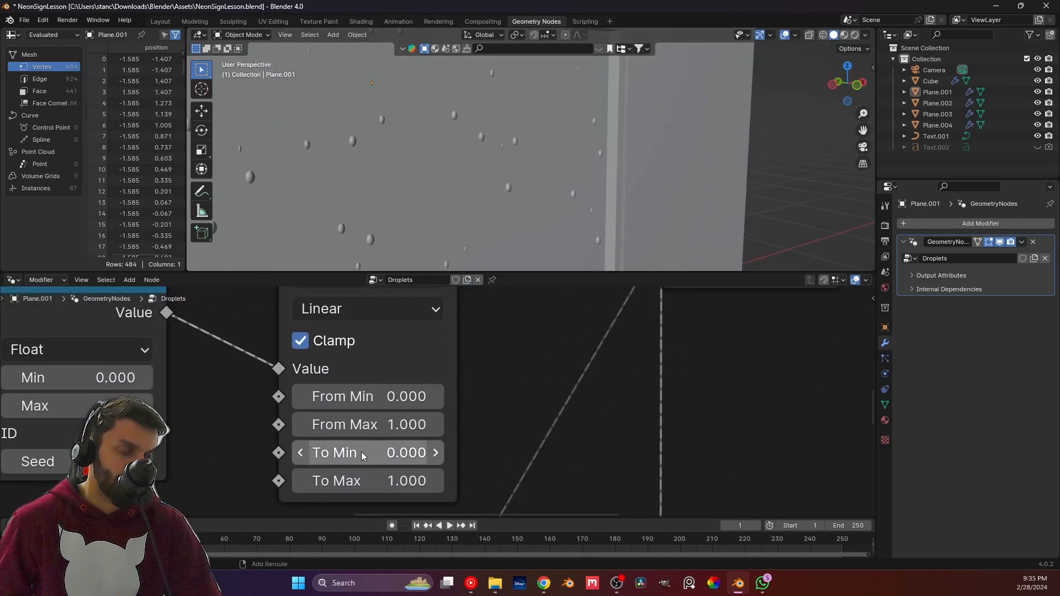
left_click(362, 457)
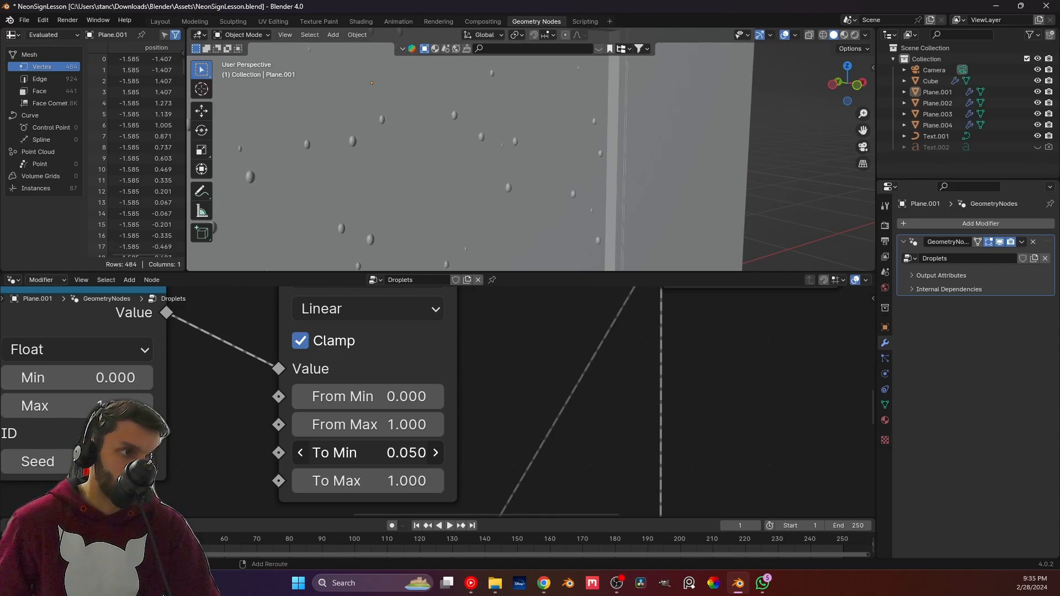
left_click_drag(362, 457, 376, 482, "shift")
key("ctrl+z")
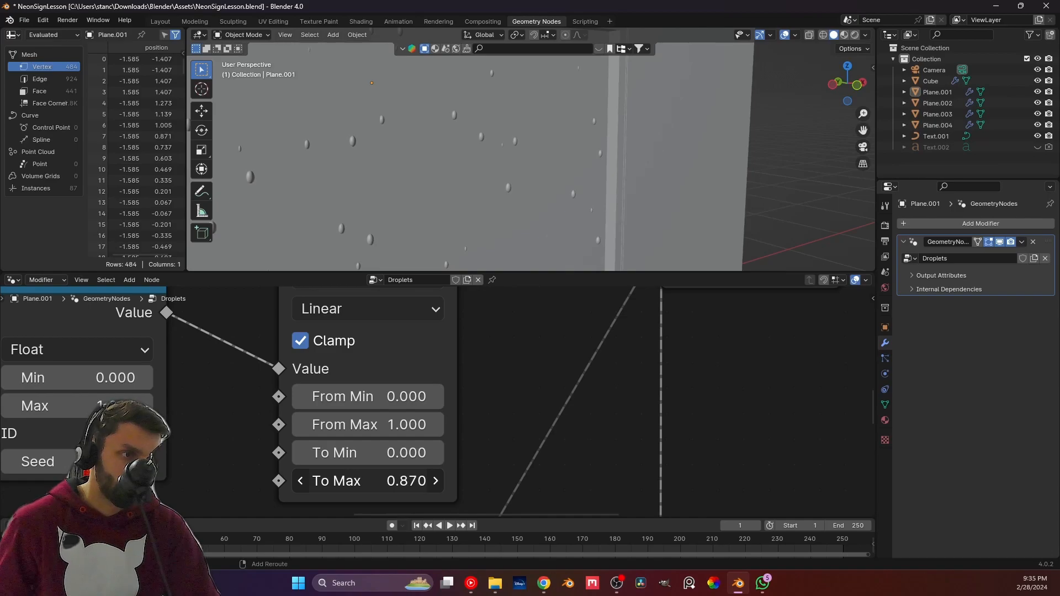
middle_click_drag(390, 263, 375, 148)
scroll(442, 145, "up", 3)
scroll(476, 414, "down", 5)
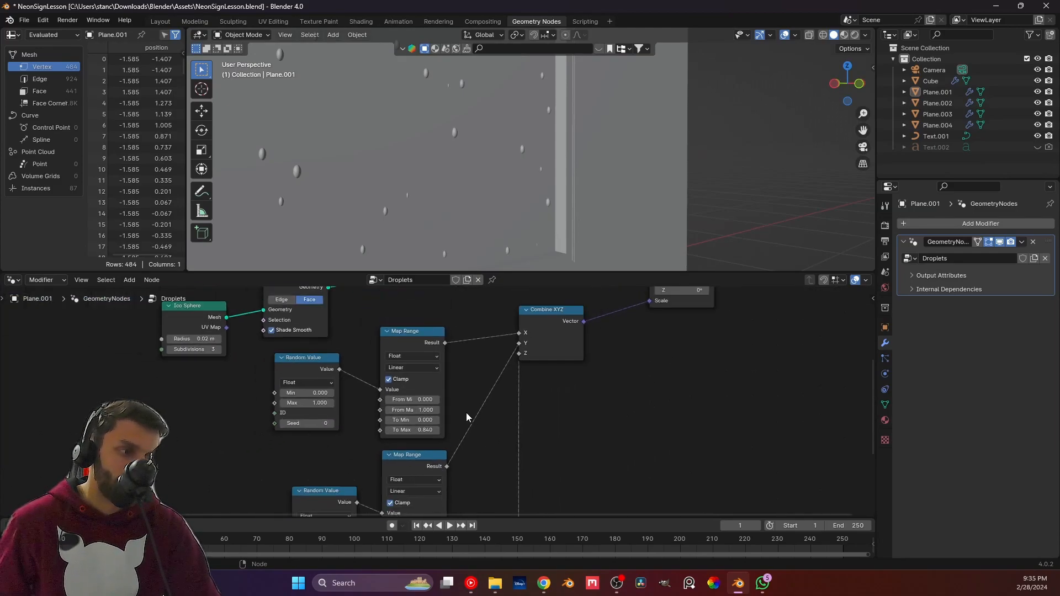
Set Max to 0.700 on the Random Value node that drives the X scale.
middle_click_drag(519, 365, 372, 279)
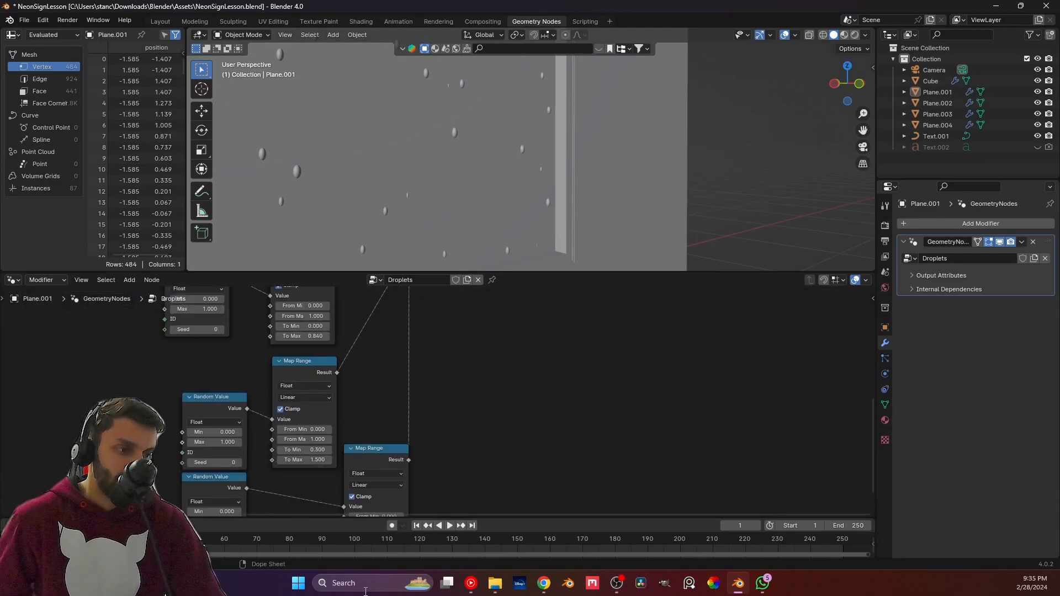
scroll(187, 434, "up", 2)
middle_click_drag(184, 431, 379, 406, "shift")
middle_click_drag(345, 333, 337, 442, "shift")
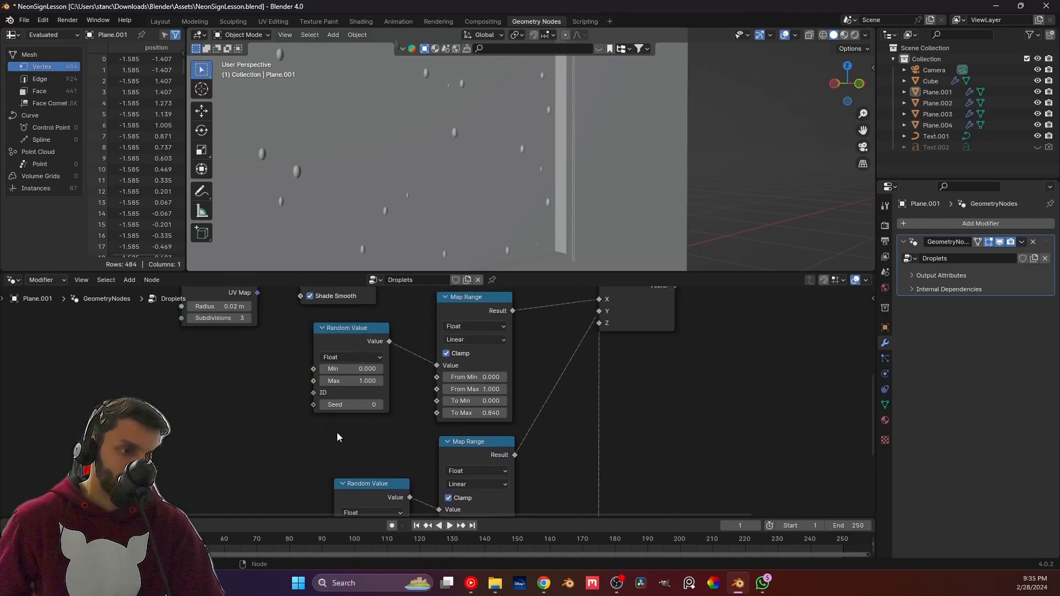
scroll(338, 430, "up", 5)
middle_click_drag(343, 399, 352, 403, "shift")
scroll(355, 398, "up", 1)
left_click(355, 395)
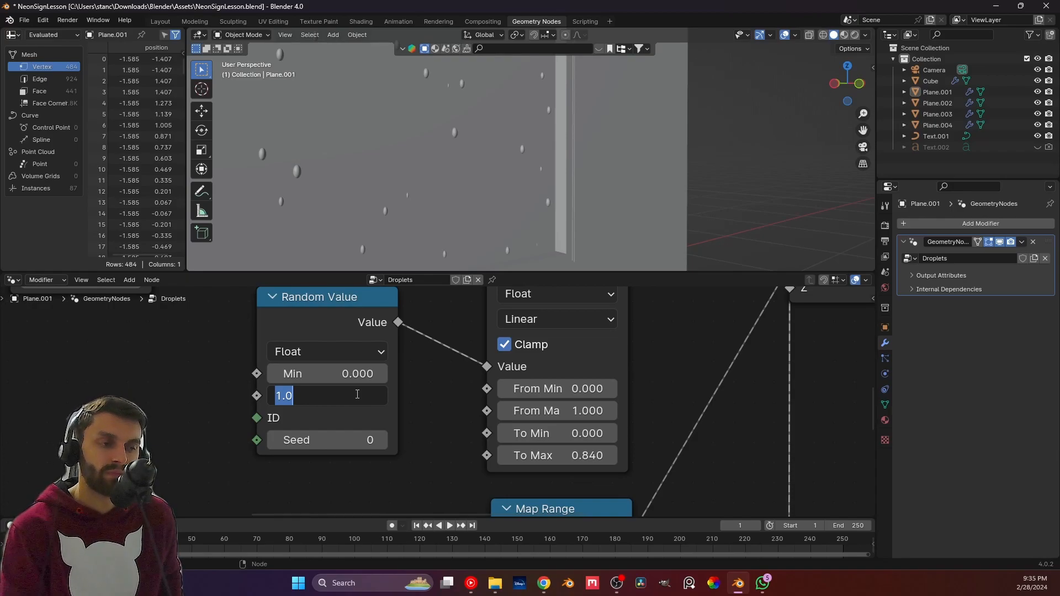
type("0.7")
key("Return")
scroll(355, 394, "down", 5)
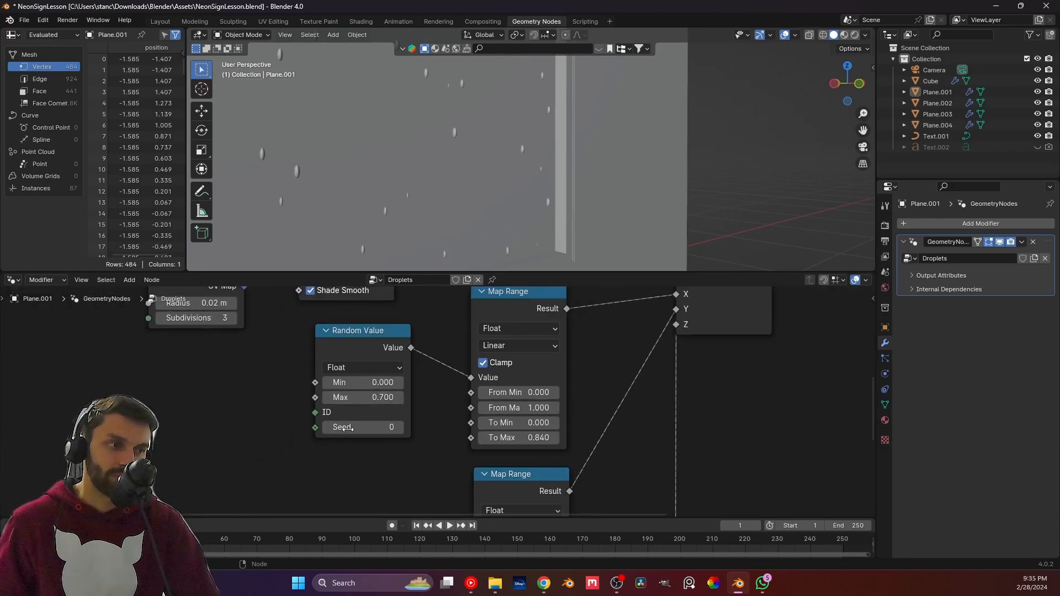
Set Max to 0.700 on the two Random Value nodes that drive the Y and Z scale.
middle_click_drag(375, 500, 392, 371)
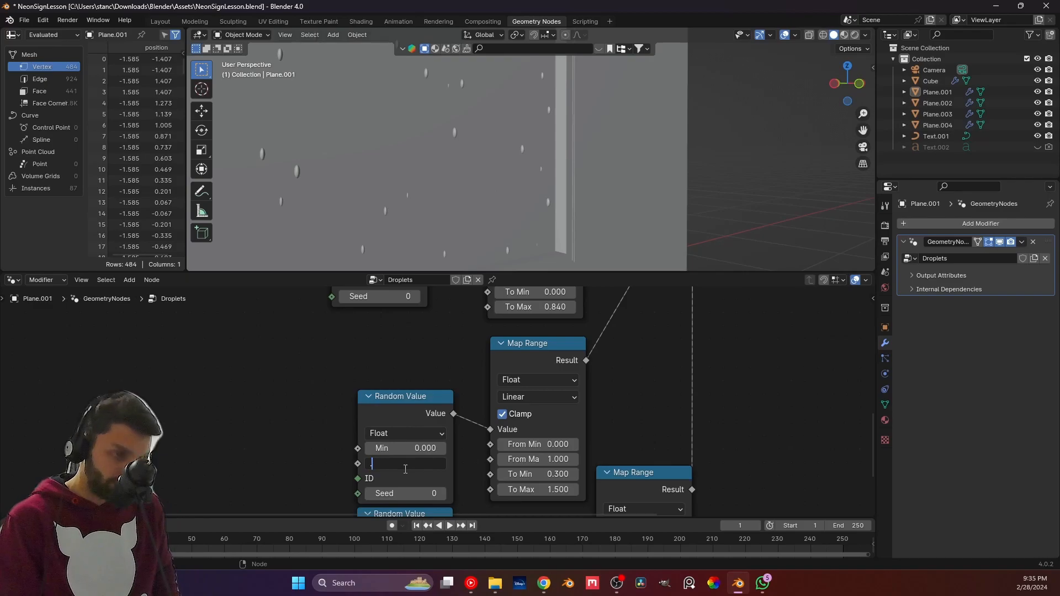
scroll(404, 469, "down", 1)
middle_click_drag(407, 487, 412, 358)
middle_click_drag(411, 417, 404, 345)
left_click(402, 343)
key("Tab")
type("0.7")
key("Return")
scroll(393, 164, "down", 5)
middle_click_drag(448, 150, 475, 154)
scroll(417, 155, "up", 5)
scroll(446, 163, "down", 6)
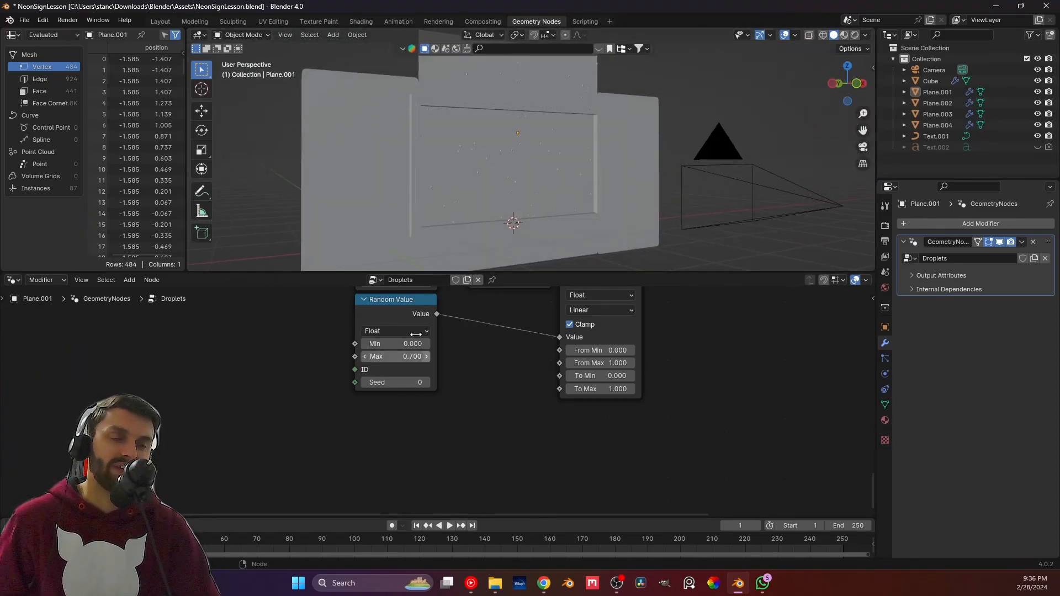
Change the distribution method of the Distribute Points on Faces node to Poisson Disk.
middle_click_drag(427, 347, 410, 435)
middle_click_drag(397, 291, 390, 381)
middle_click_drag(370, 326, 374, 438)
middle_click_drag(305, 306, 325, 458)
scroll(291, 383, "down", 4)
middle_click_drag(281, 347, 361, 411)
scroll(348, 429, "up", 3)
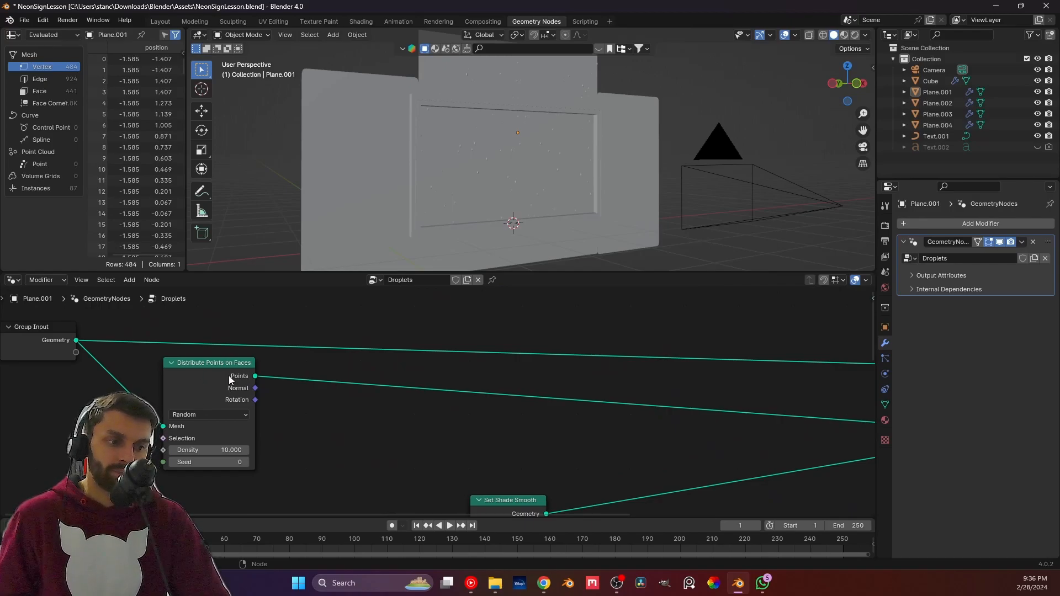
left_click(196, 414)
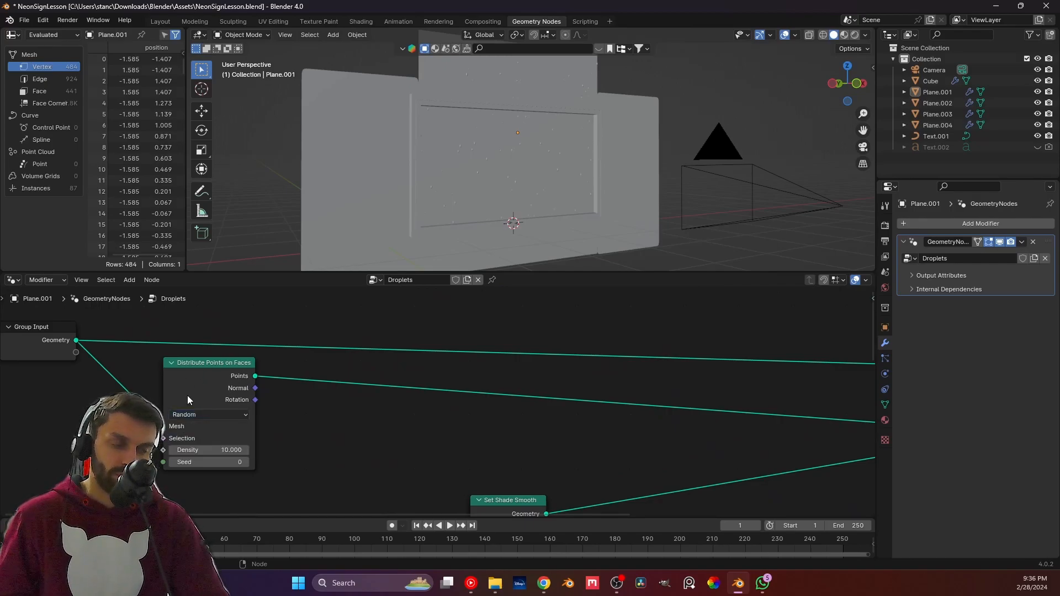
left_click(206, 415)
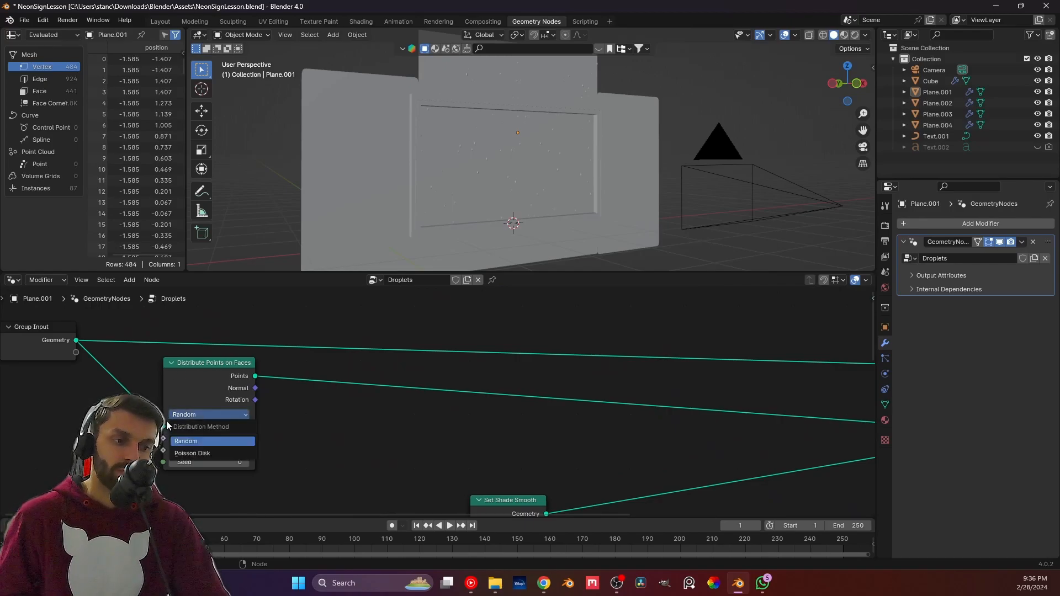
left_click(195, 438)
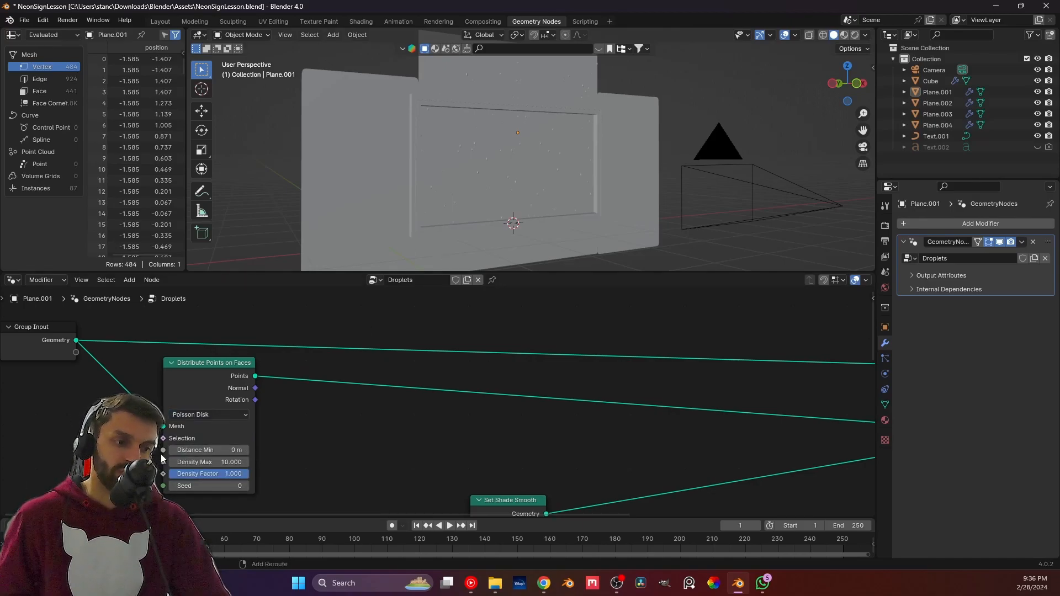
Set Distance Min to 5 mm and Density Max to about 97.3 on the Distribute Points on Faces node.
middle_click_drag(160, 454, 207, 424)
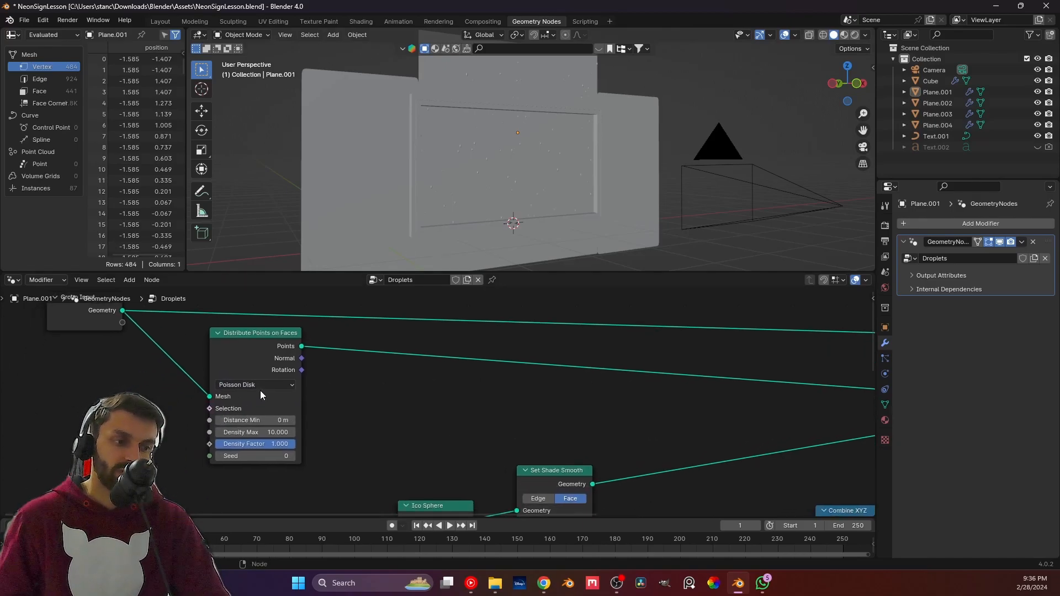
left_click(252, 420)
type("5m")
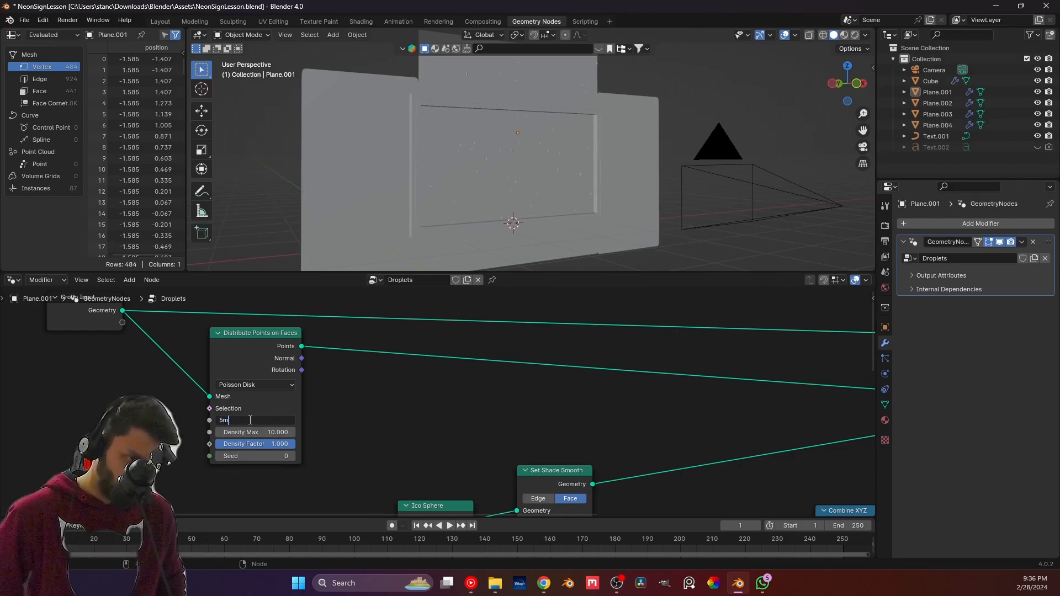
key("Return")
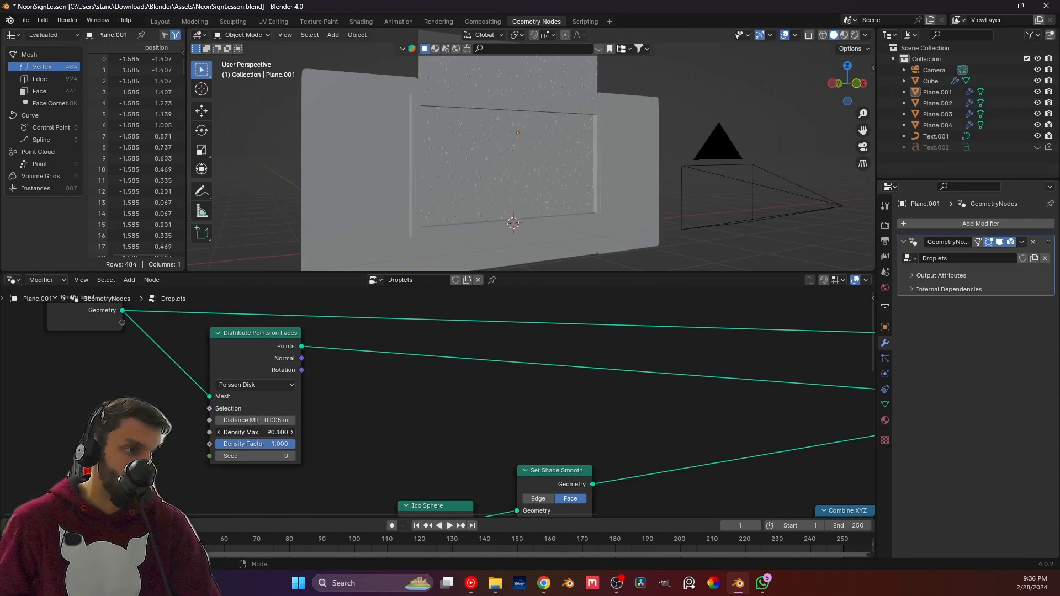
left_click_drag(254, 433, 276, 433)
middle_click_drag(659, 81, 512, 143)
scroll(512, 143, "up", 5)
middle_click_drag(500, 180, 516, 118, "shift")
Set Max to 0.500 on all three Random Value nodes driving the droplet scale.
scroll(519, 358, "down", 4)
middle_click_drag(518, 363, 431, 232)
scroll(450, 466, "down", 3)
scroll(462, 409, "up", 2)
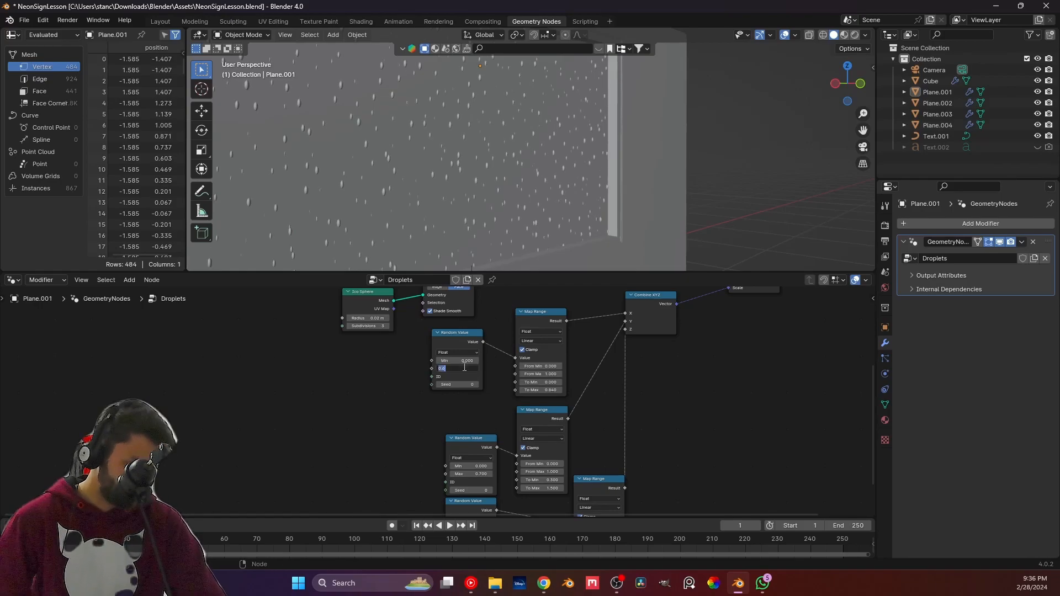
middle_click_drag(475, 493, 436, 403)
scroll(437, 403, "up", 2)
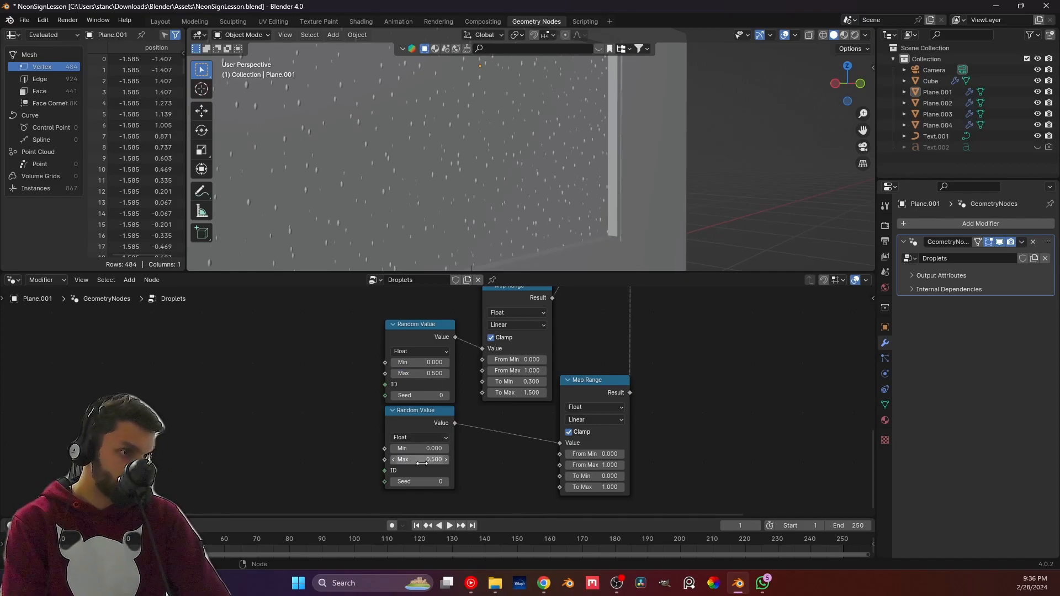
Reselect the droplet plane Plane.001 and space out the Random Value nodes in its Droplets node tree.
left_click(684, 194)
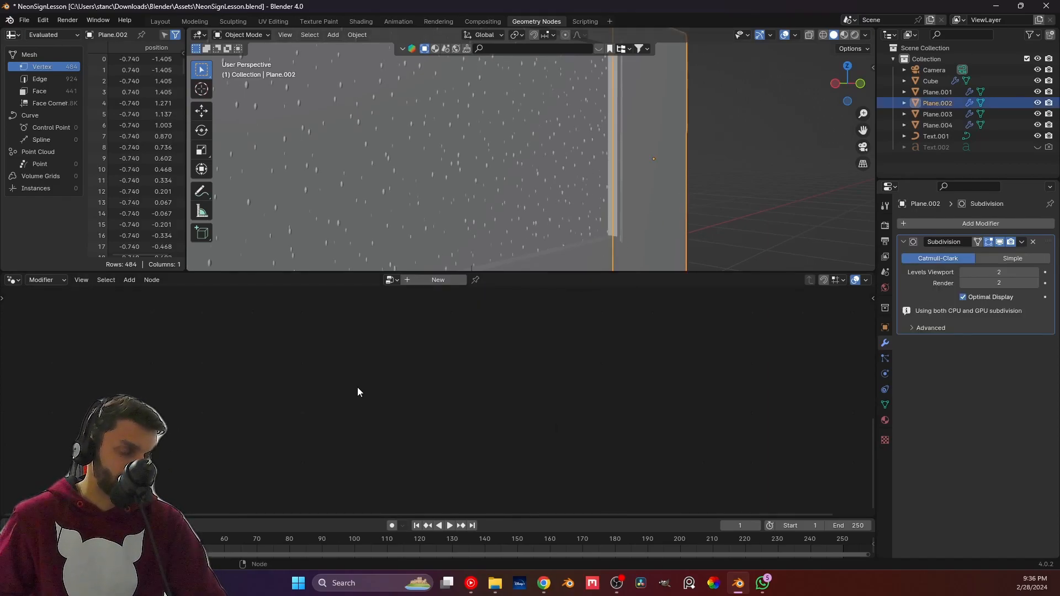
left_click(391, 199)
middle_click_drag(389, 416, 425, 390)
left_click_drag(449, 395, 443, 370)
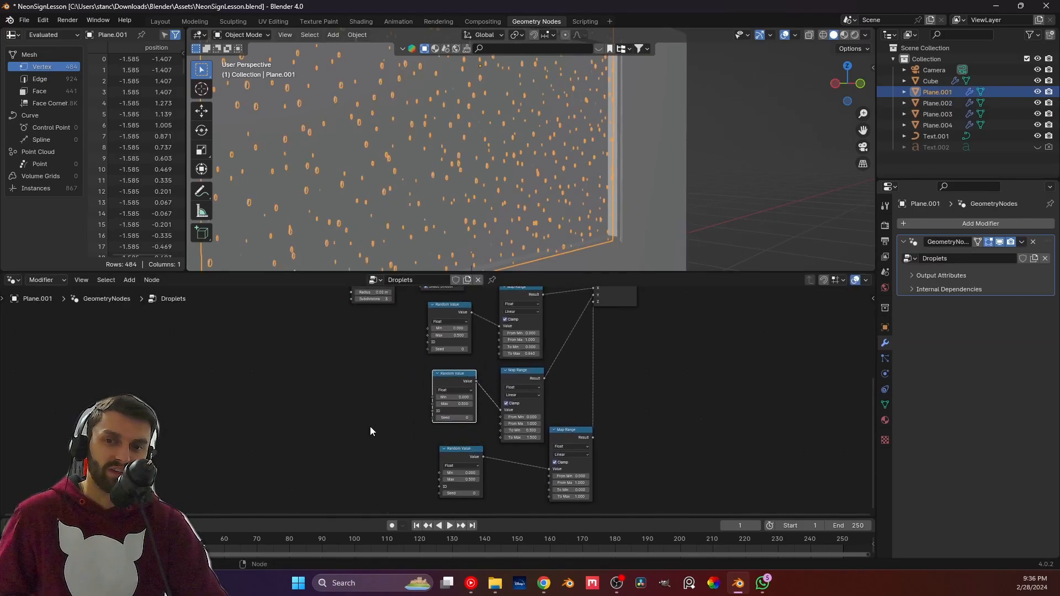
Add a Value node and connect it to the Max input of all three Random Value nodes.
middle_click_drag(372, 431, 425, 408)
key("shift+a")
left_click(365, 341)
type("va")
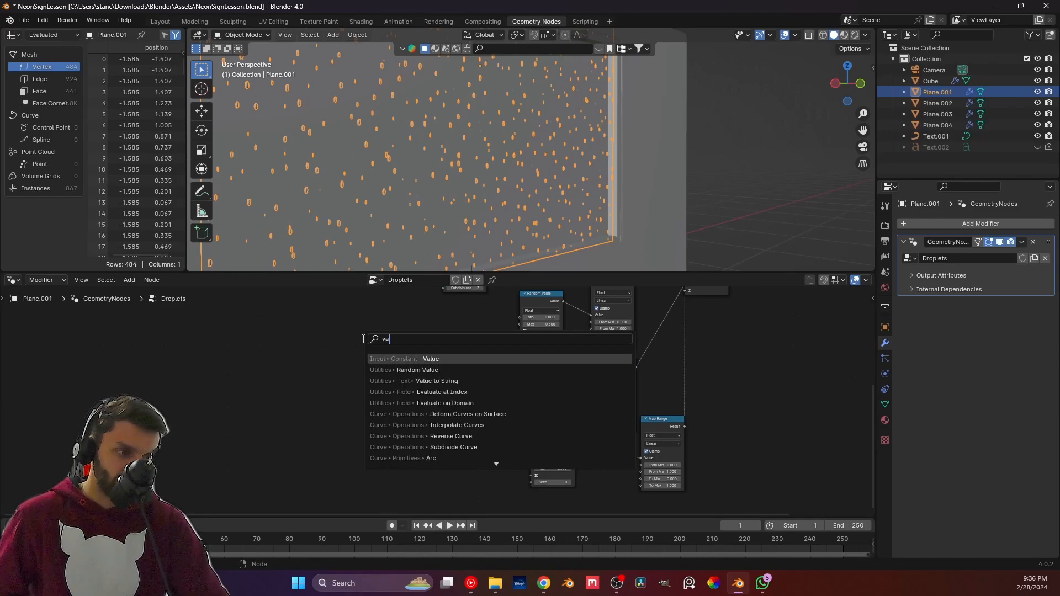
left_click(409, 360)
left_click(392, 371)
left_click_drag(437, 382, 520, 324)
left_click_drag(436, 387, 523, 392)
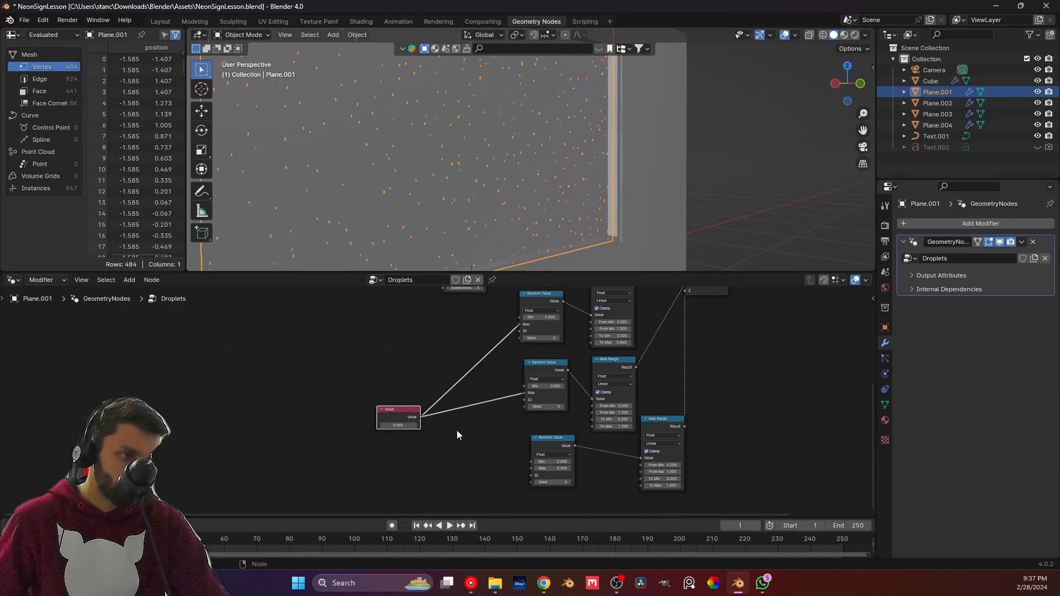
left_click_drag(421, 418, 530, 468)
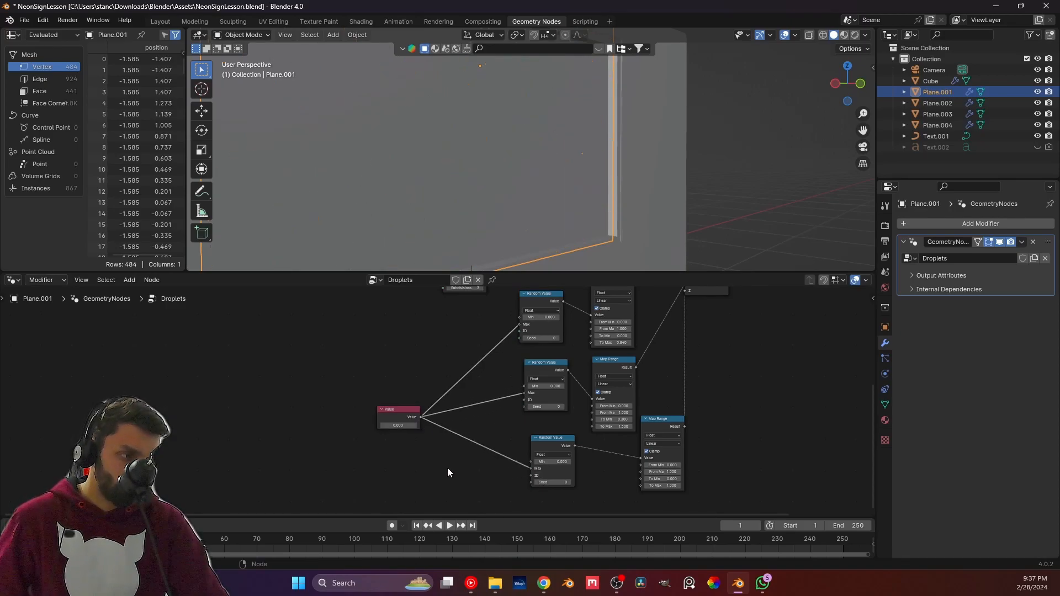
Set the shared Value node to 0.100.
scroll(413, 453, "up", 3)
left_click(367, 448)
type(".1")
key("Return")
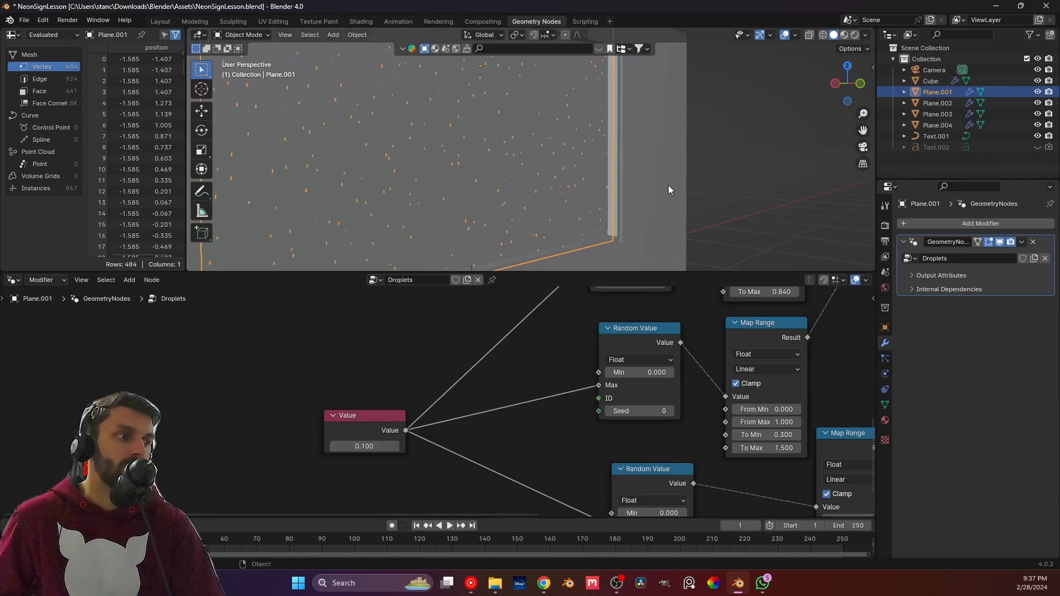
Examine the size and density of the droplets on the plane from other angles.
middle_click_drag(694, 187, 450, 111)
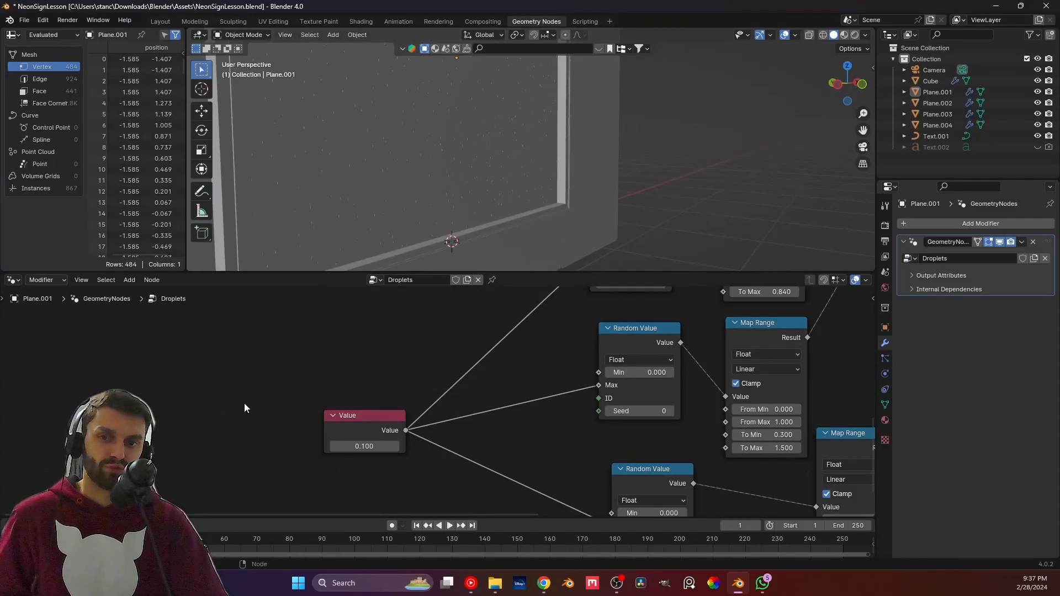
scroll(241, 432, "down", 9)
middle_click_drag(564, 374, 409, 453)
scroll(410, 452, "down", 5)
middle_click_drag(335, 417, 218, 449)
scroll(425, 424, "up", 3)
scroll(425, 424, "up", 1)
middle_click_drag(338, 227, 425, 219)
scroll(279, 391, "up", 4)
Rearrange the nodes to make room between Set Shade Smooth and Instance on Points, leaving Set Shade Smooth expanded.
middle_click_drag(356, 382, 410, 376)
scroll(381, 377, "up", 5)
mouse_move(235, 336)
middle_mouse_down()
mouse_move(313, 342)
mouse_move(330, 374)
middle_mouse_up()
scroll(265, 348, "down", 2)
left_click_drag(336, 379, 220, 422)
left_click_drag(315, 394, 257, 340)
left_click_drag(367, 373, 266, 427)
left_click_drag(347, 400, 243, 390)
left_click(344, 365)
middle_click_drag(347, 365, 242, 390)
left_click(148, 402)
key("h")
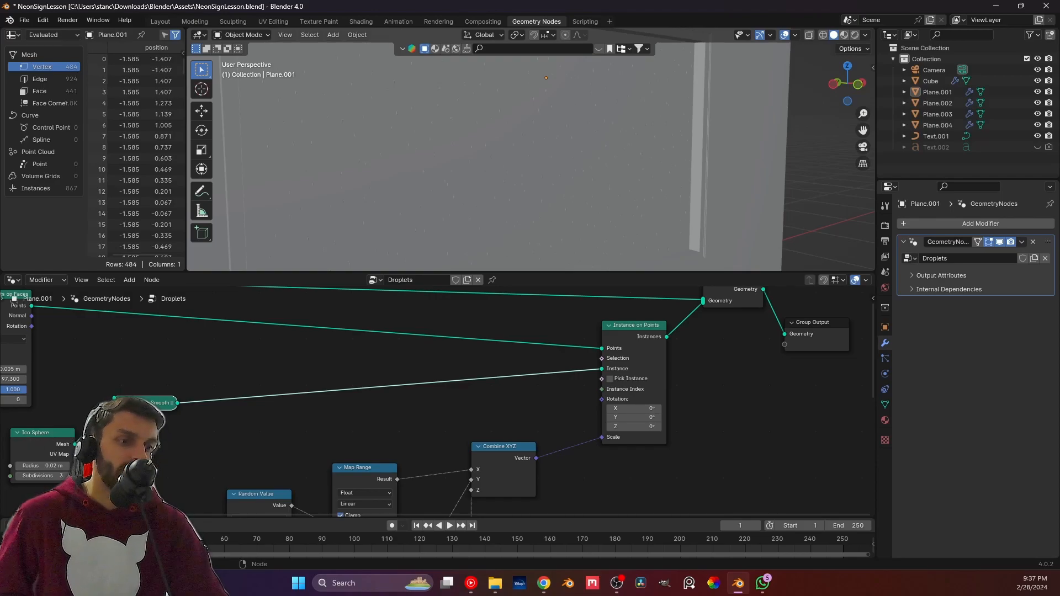
key("h")
Insert a Set Material node between Set Shade Smooth and Instance on Points, and choose the material named Material.
key("shift+a")
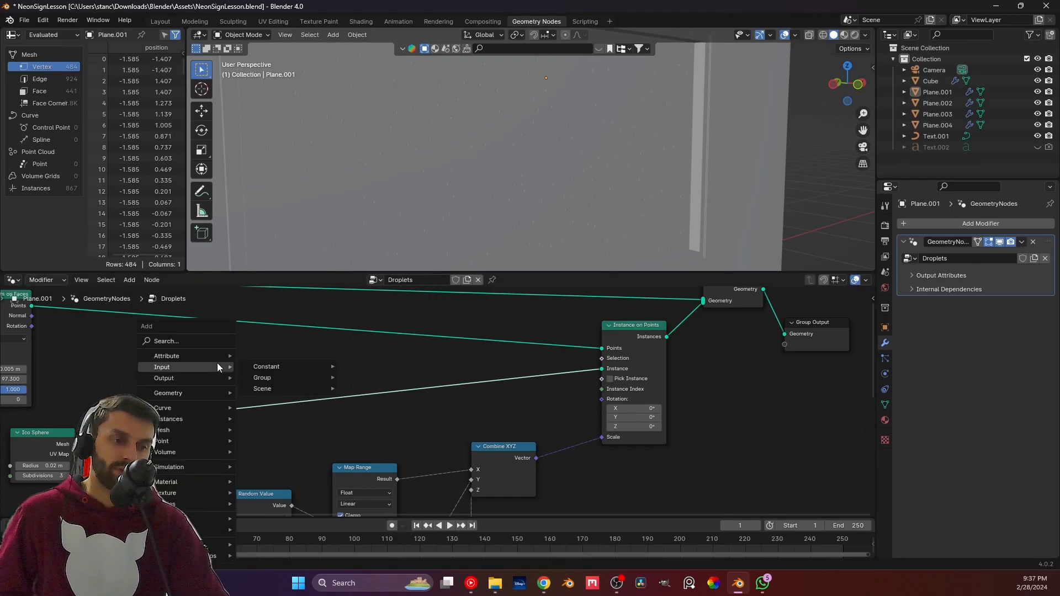
left_click(186, 339)
type("set mater")
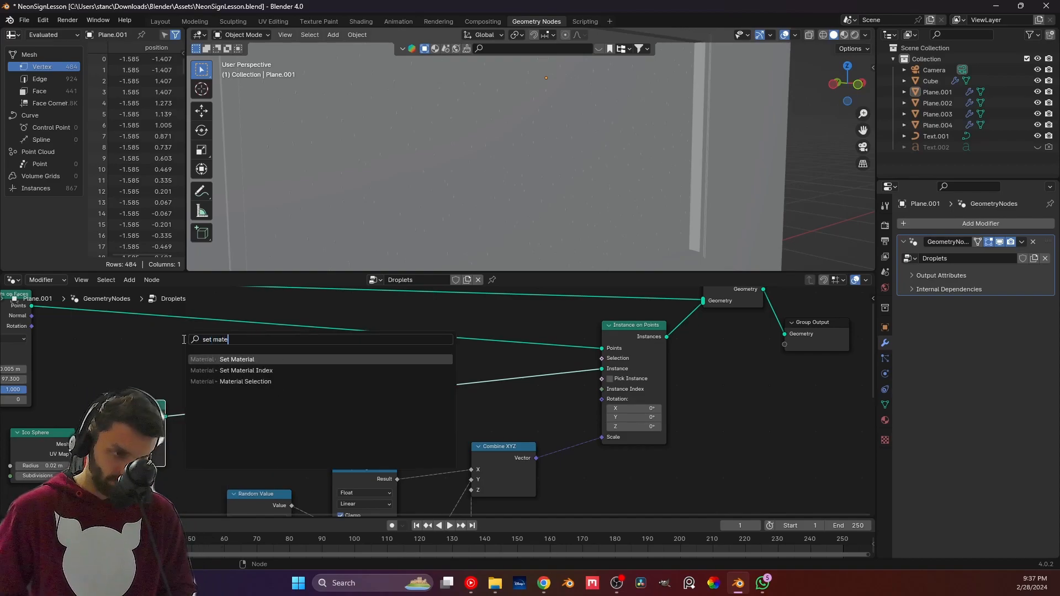
key("Return")
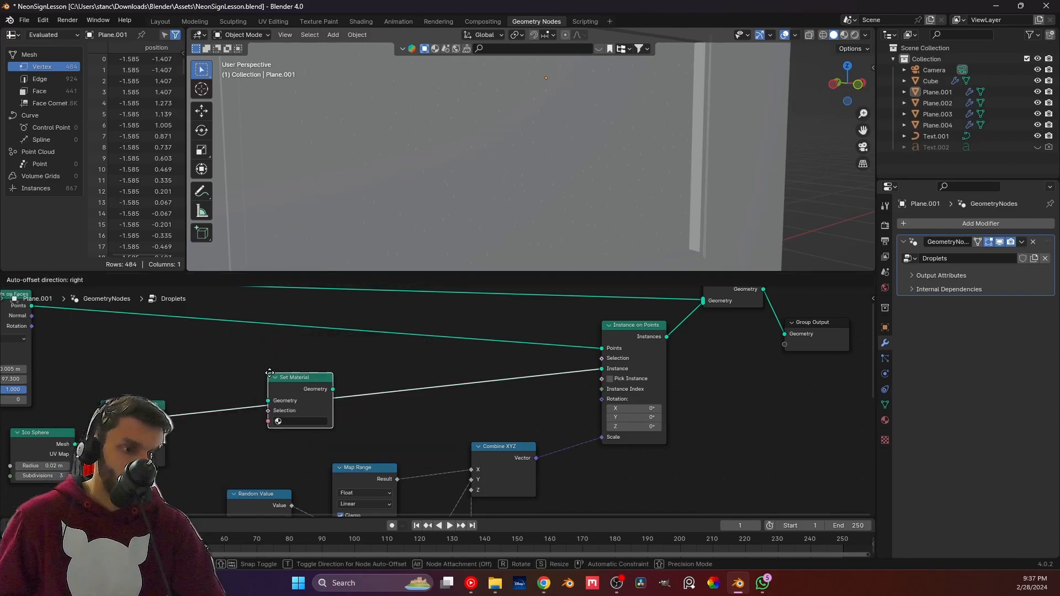
left_click(284, 394)
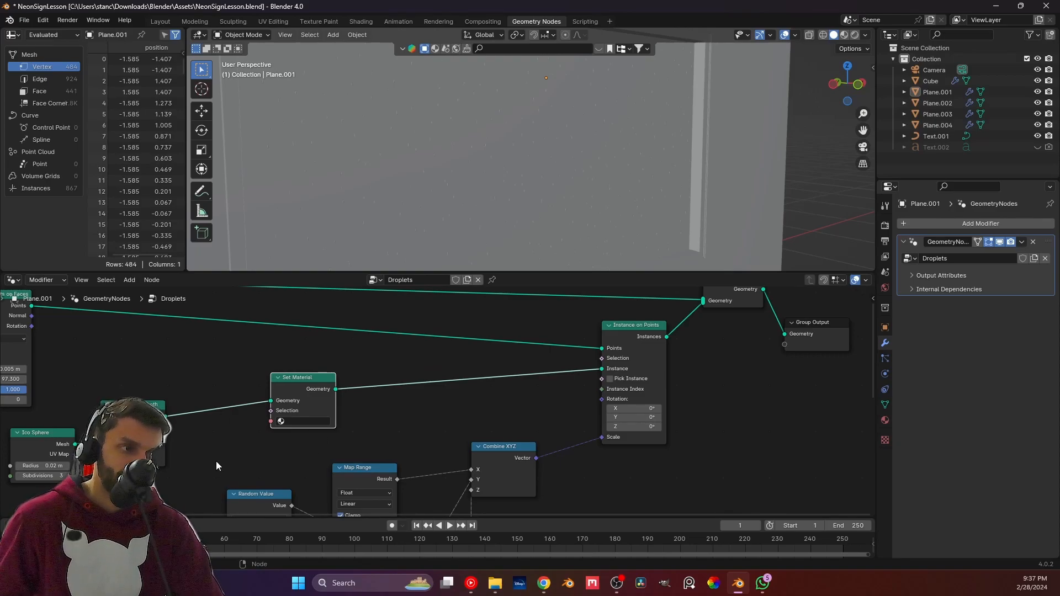
left_click(311, 421)
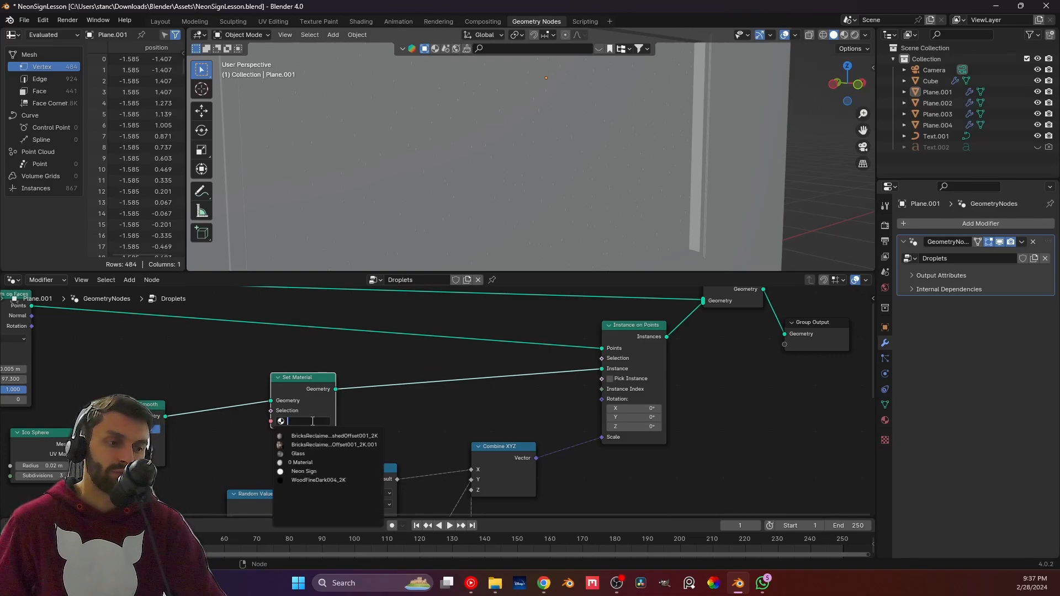
left_click(322, 464)
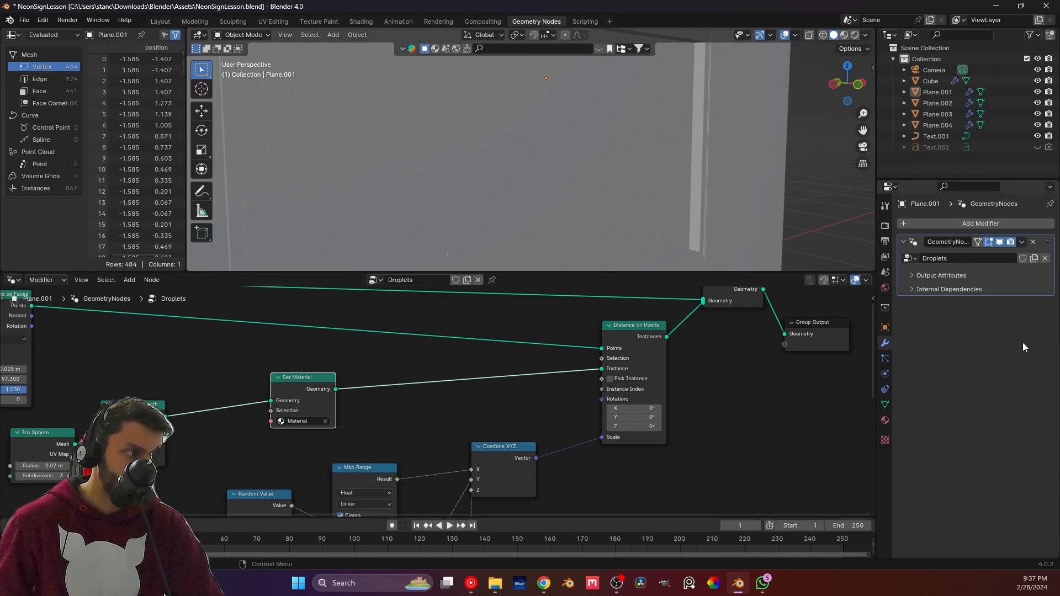
Switch to the Shading workspace, save the file, and select the glass plane with the droplets.
left_click(359, 22)
key("ctrl+s")
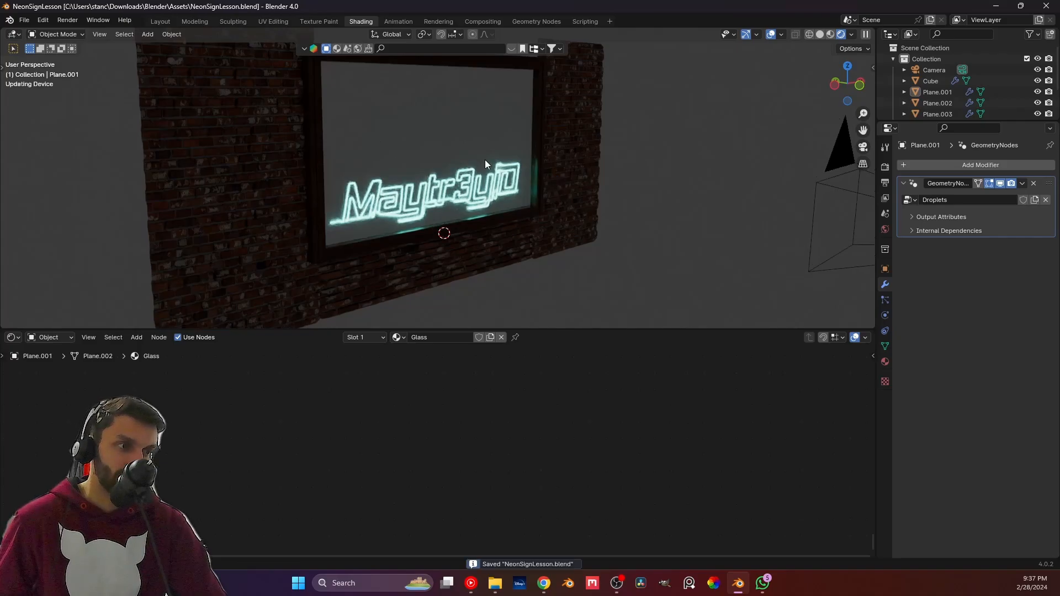
middle_click_drag(482, 172, 482, 174)
scroll(482, 174, "up", 5)
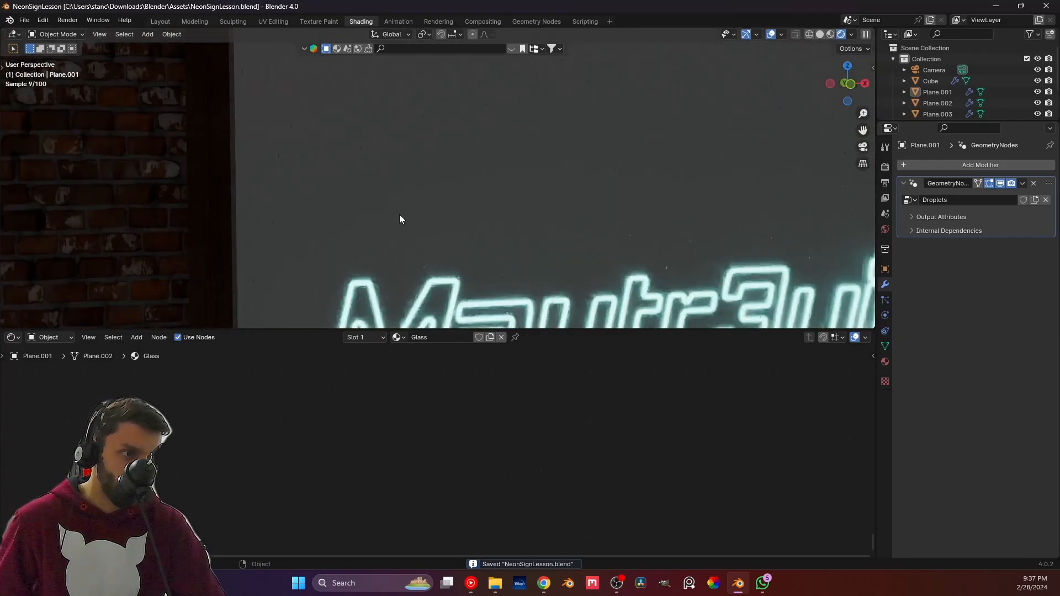
left_click(360, 146)
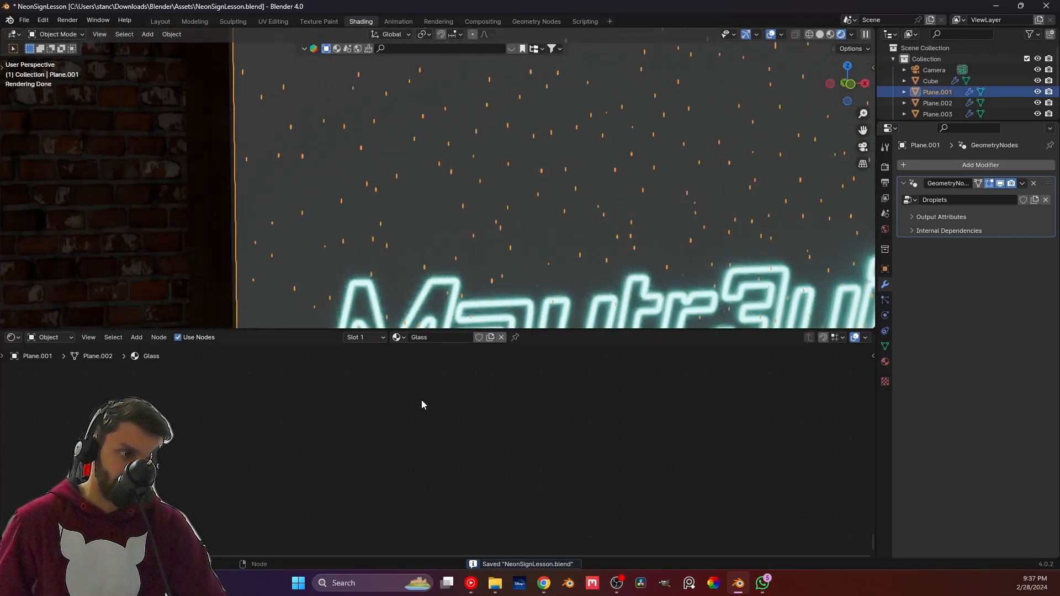
Load the material named Material on the plane, rename it Droplets, and reassign Glass to the plane.
left_click(404, 339)
left_click(431, 387)
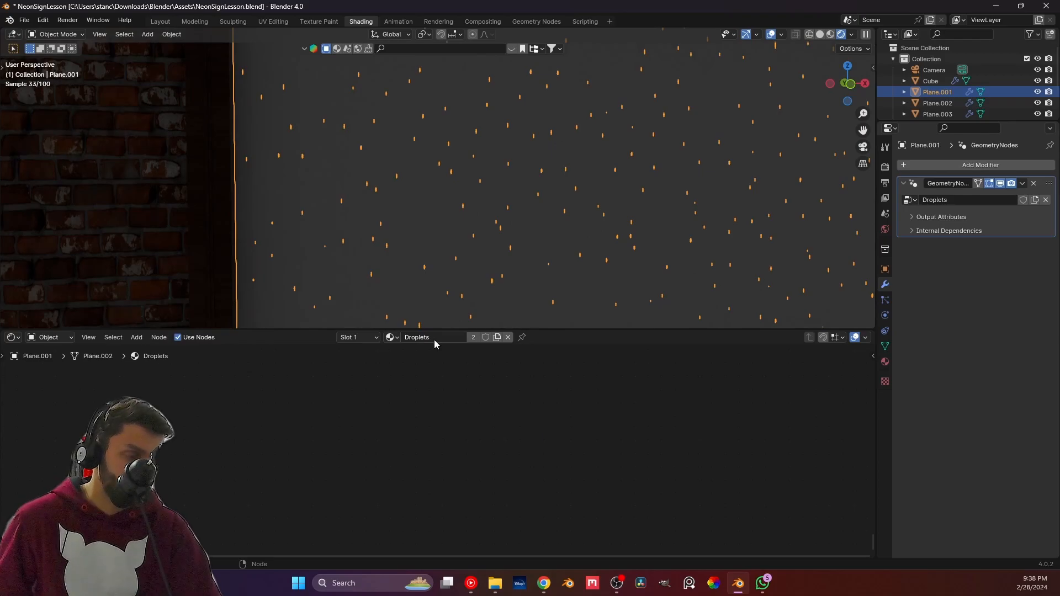
left_click(391, 339)
left_click(421, 386)
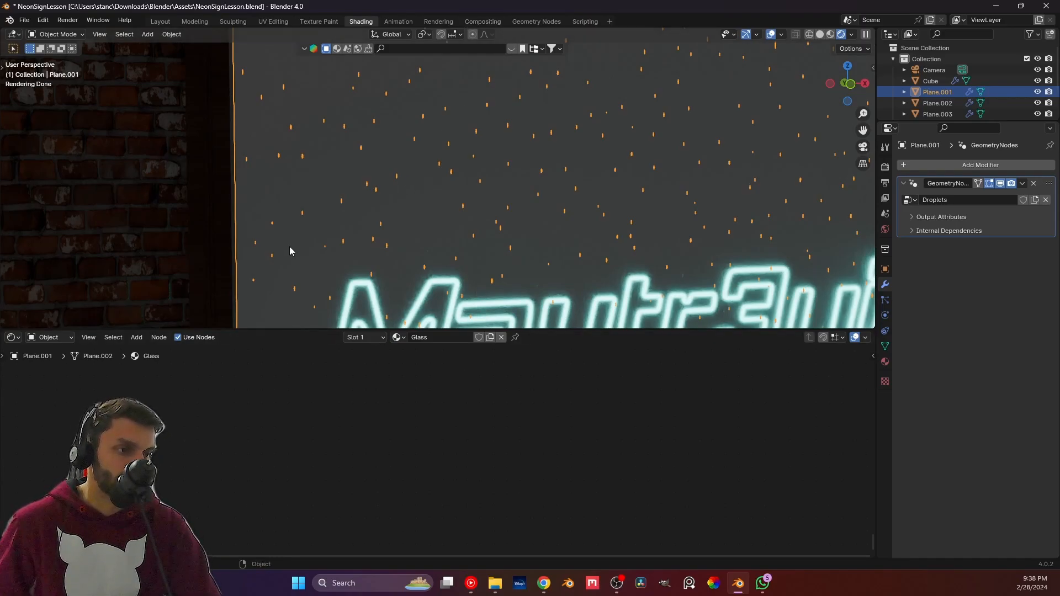
Try the Droplets and Neon Sign materials in the plane's material slot, and restore Glass.
scroll(289, 247, "down", 6)
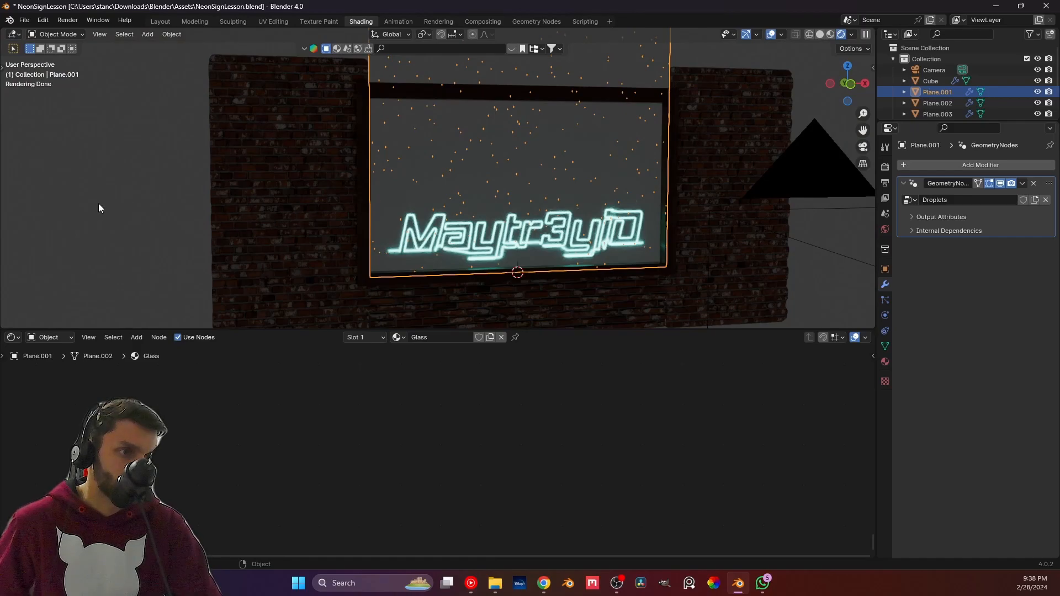
left_click(98, 208)
left_click(398, 338)
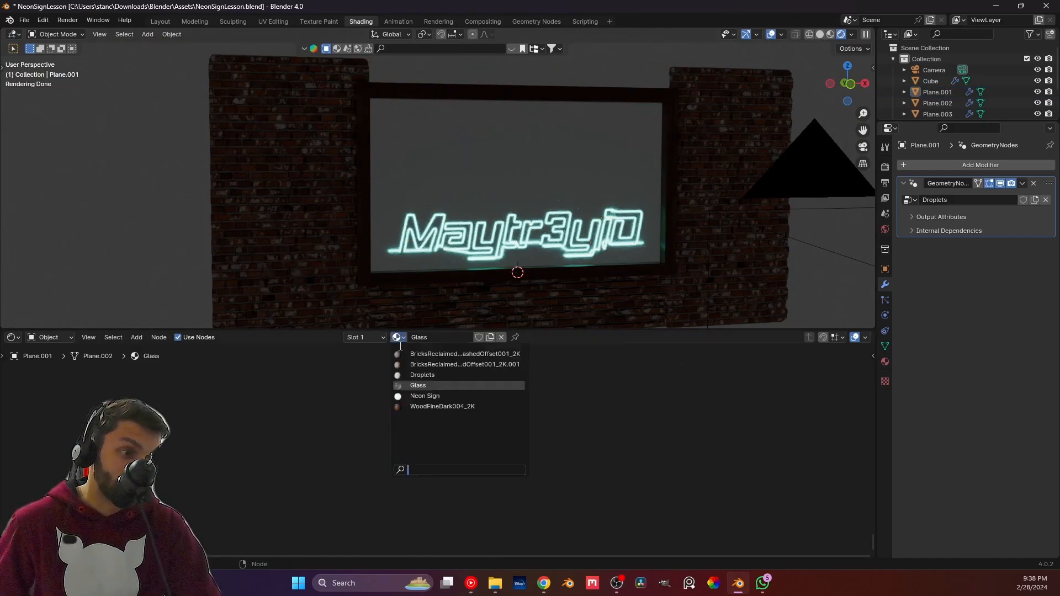
left_click(423, 375)
scroll(396, 211, "up", 4)
scroll(396, 211, "down", 5)
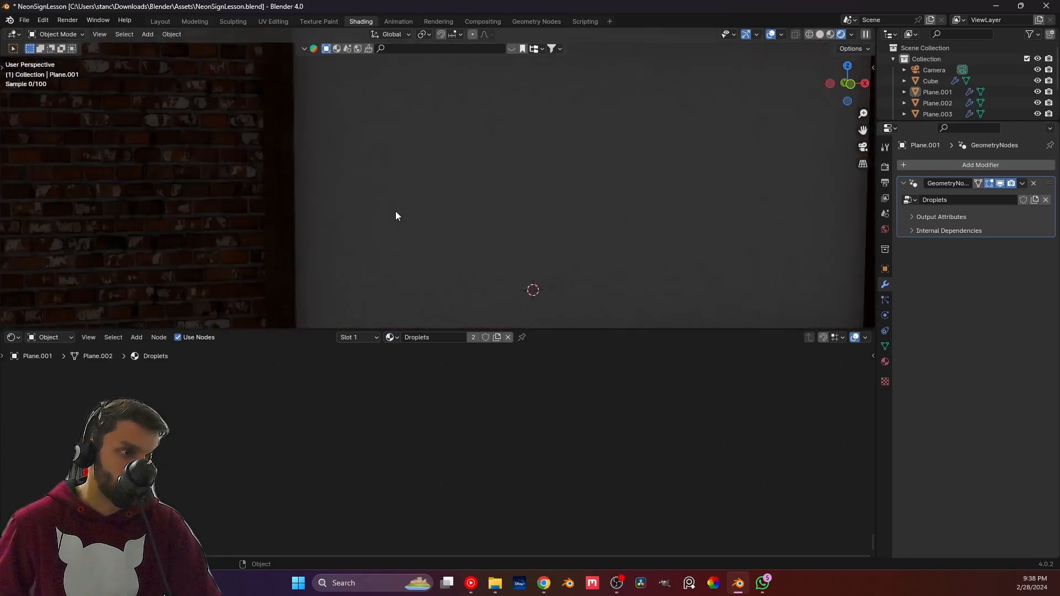
left_click(390, 339)
left_click(416, 393)
left_click(389, 338)
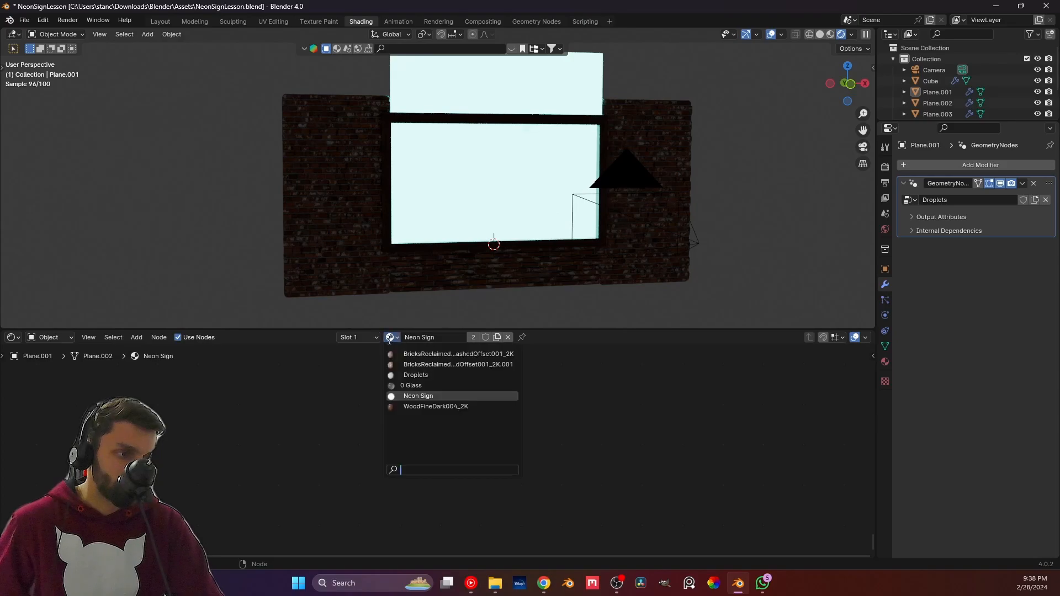
left_click(417, 388)
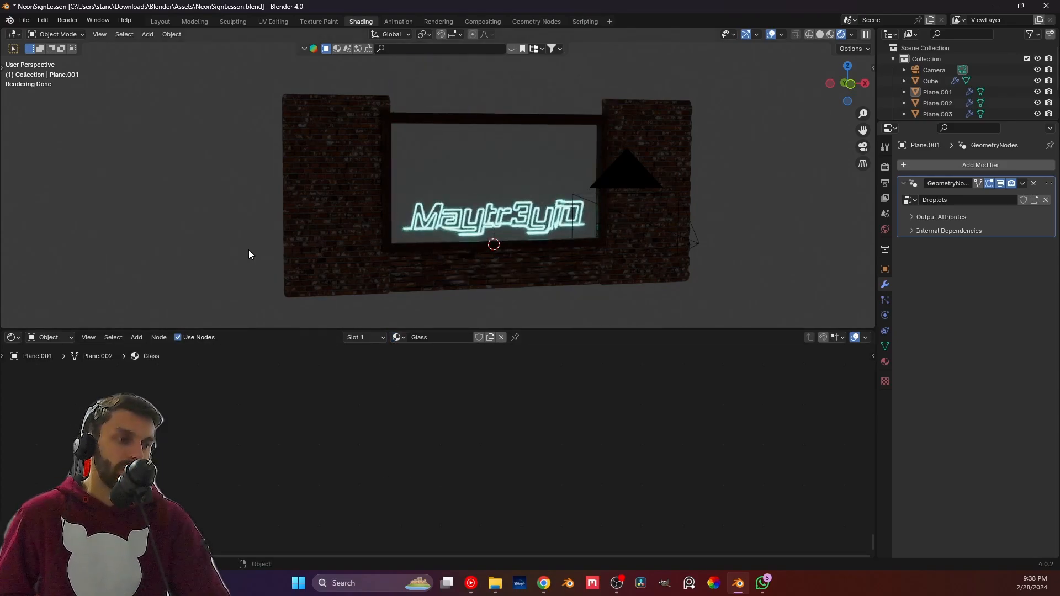
Select the droplet-covered glass plane and load the Droplets material into its slot to show its nodes.
scroll(311, 229, "up", 10)
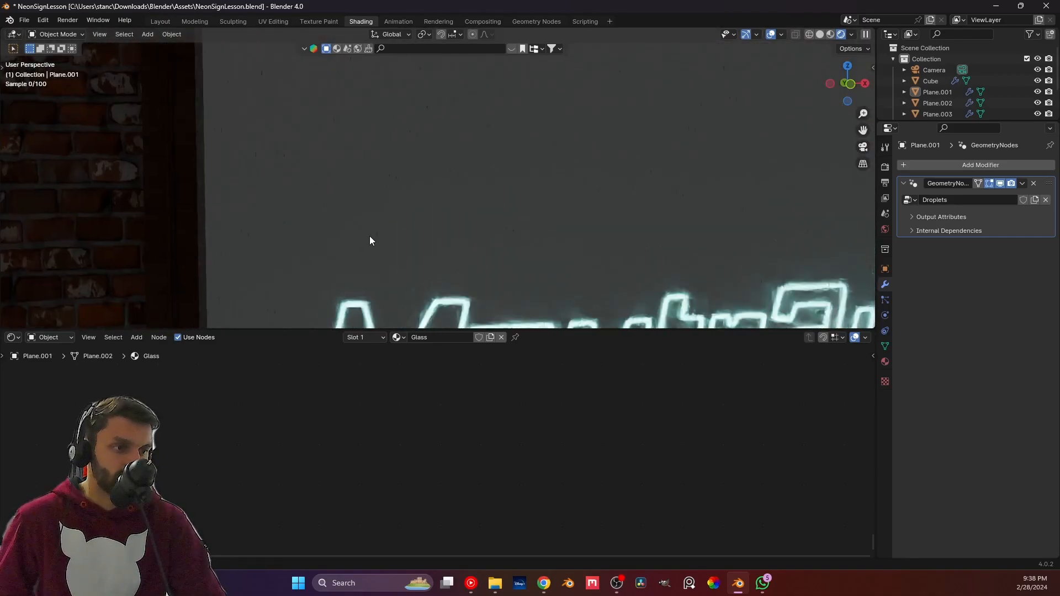
scroll(359, 220, "up", 2)
left_click(303, 164)
middle_click_drag(323, 179, 423, 242, "shift")
scroll(343, 200, "up", 1)
scroll(374, 184, "up", 5)
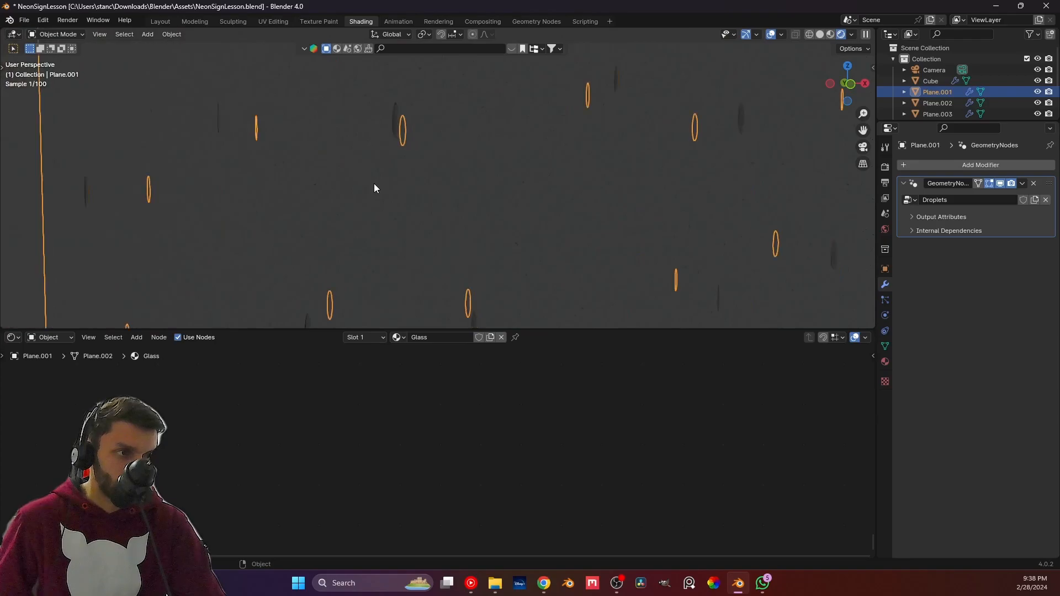
scroll(387, 196, "up", 4)
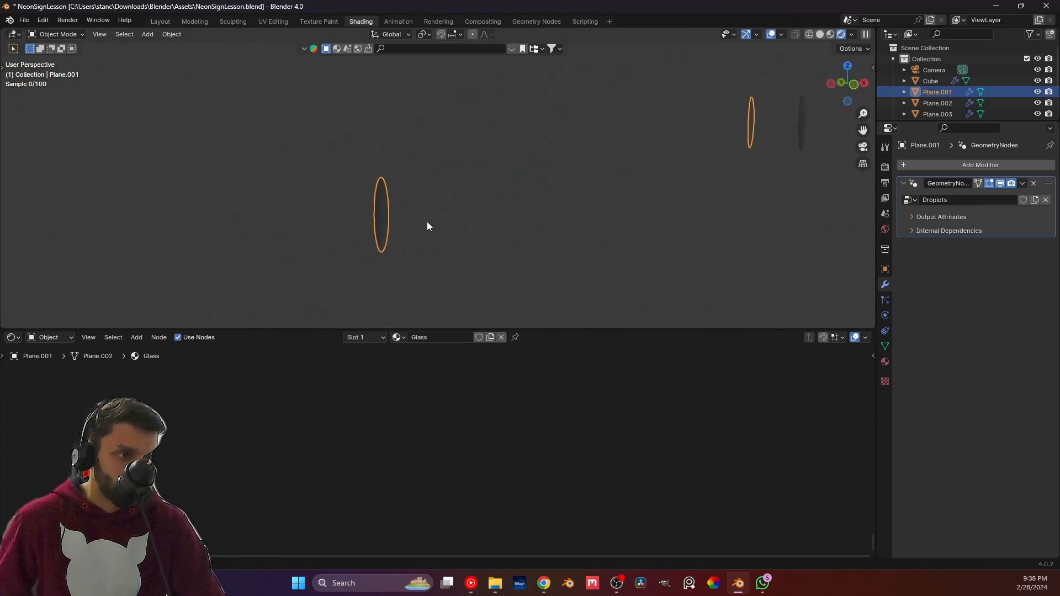
middle_click_drag(442, 225, 421, 227)
left_click(397, 338)
left_click(421, 386)
left_click(397, 337)
left_click(417, 376)
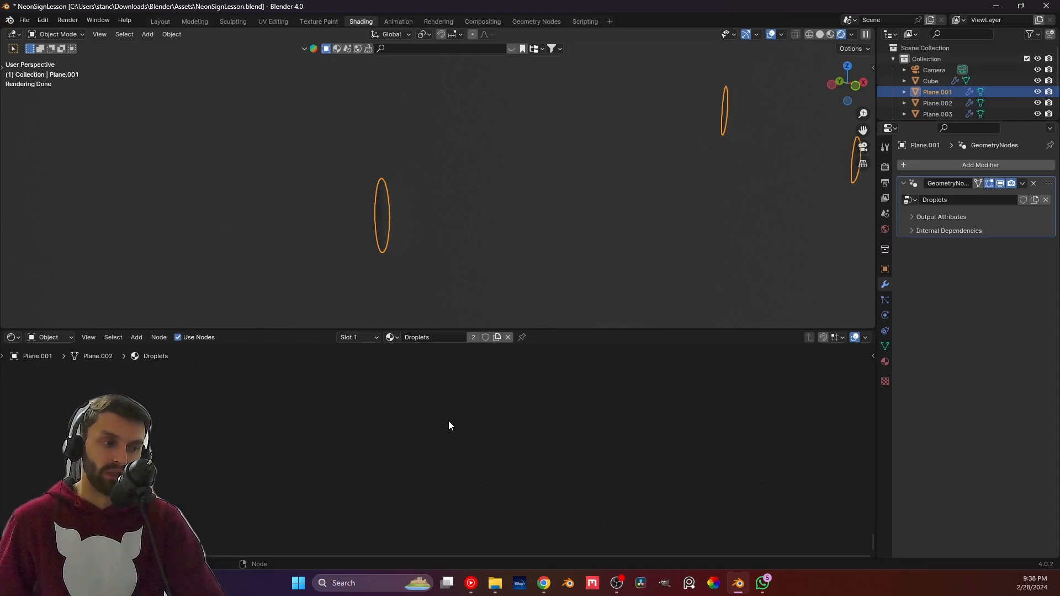
key("Home")
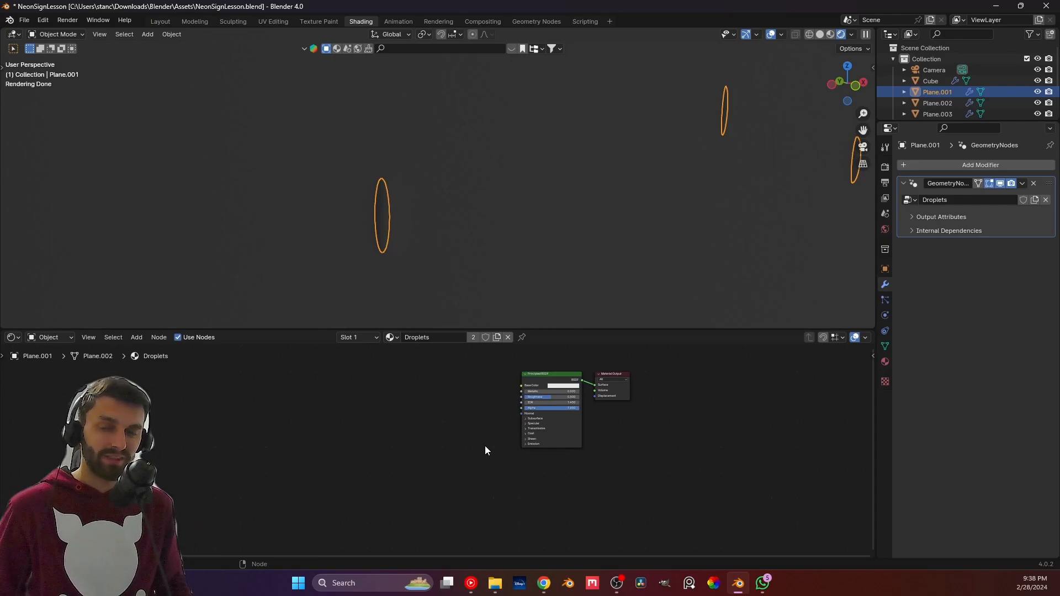
Move the Material Output node well away from the Principled BSDF to make room between them.
scroll(486, 446, "up", 3)
middle_click_drag(531, 387, 338, 429)
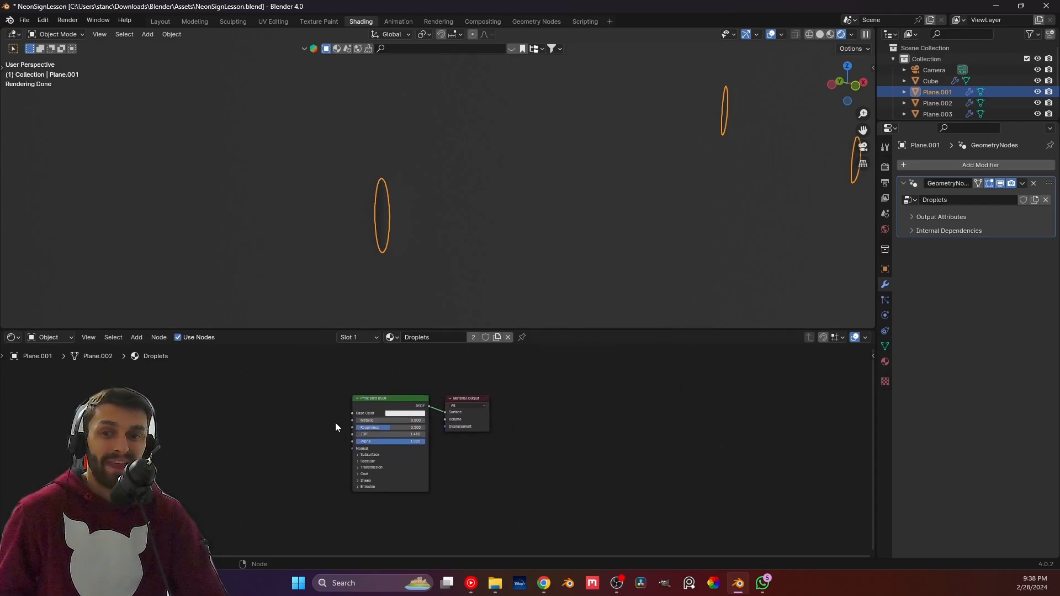
middle_click_drag(435, 420, 373, 430)
scroll(331, 431, "up", 3)
scroll(332, 427, "up", 1)
left_click_drag(389, 391, 655, 417)
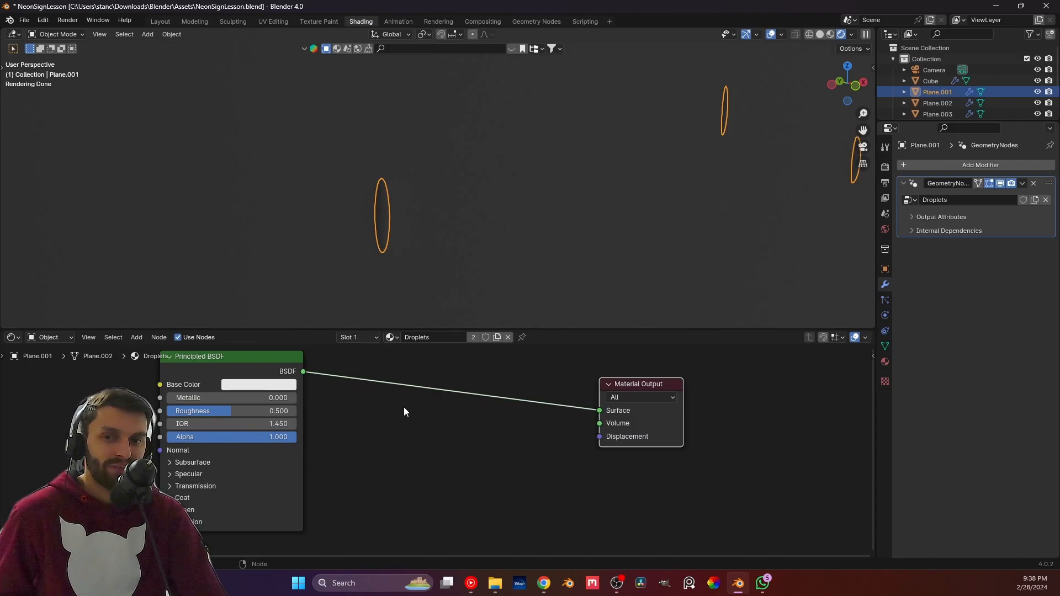
Set the Roughness of the Droplets material's Principled BSDF to 0.
scroll(404, 407, "down", 2)
middle_click_drag(349, 408, 480, 377)
scroll(348, 385, "up", 4)
left_click(360, 376)
type("0")
key("Return")
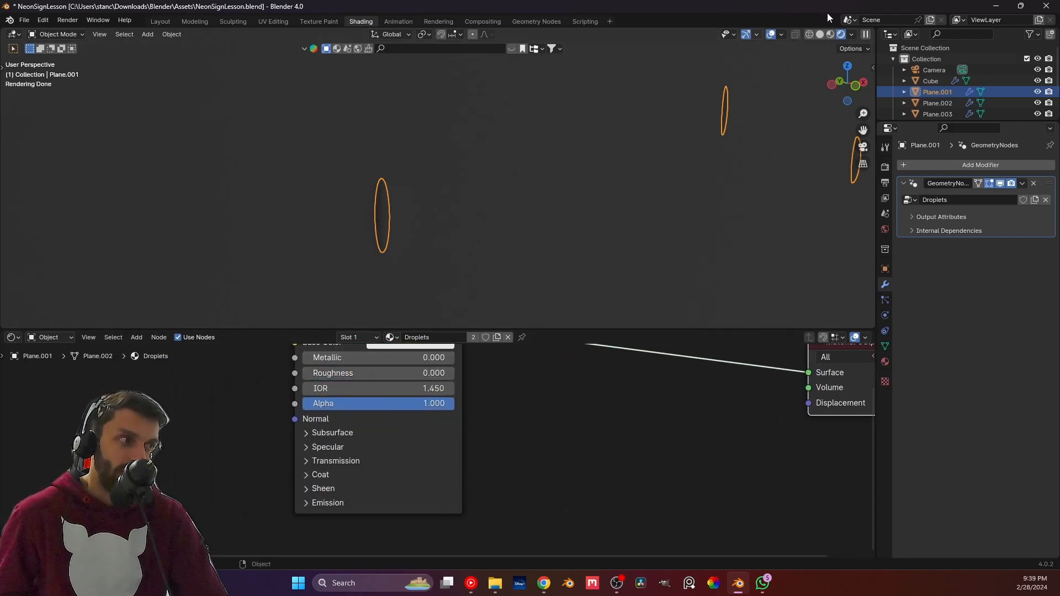
Switch the viewport to Material Preview, save the file, and set the Principled BSDF's Metallic to 1.
left_click(832, 34)
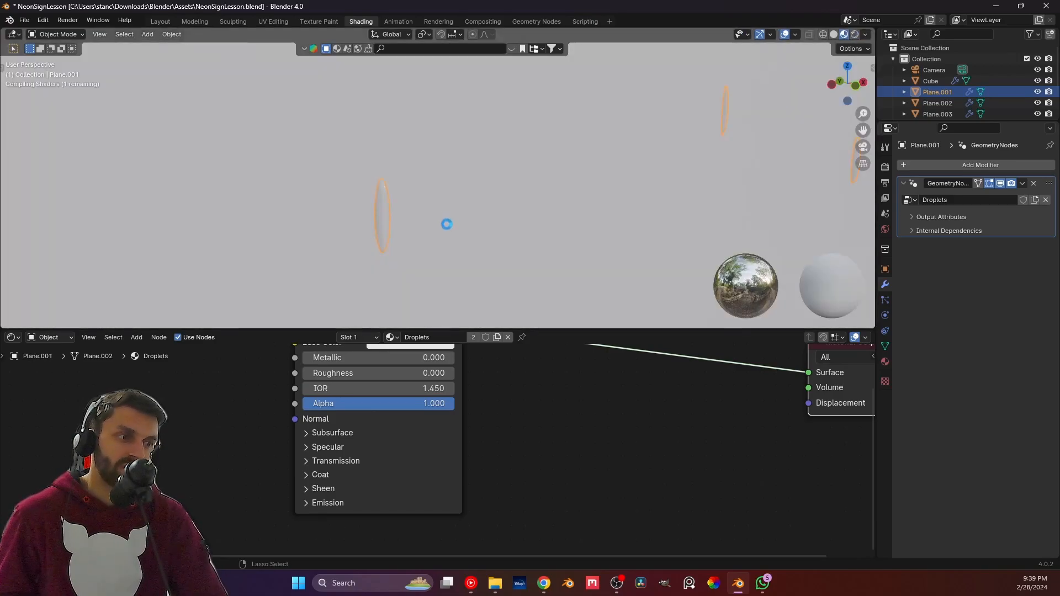
key("ctrl+s")
left_click_drag(354, 358, 495, 371)
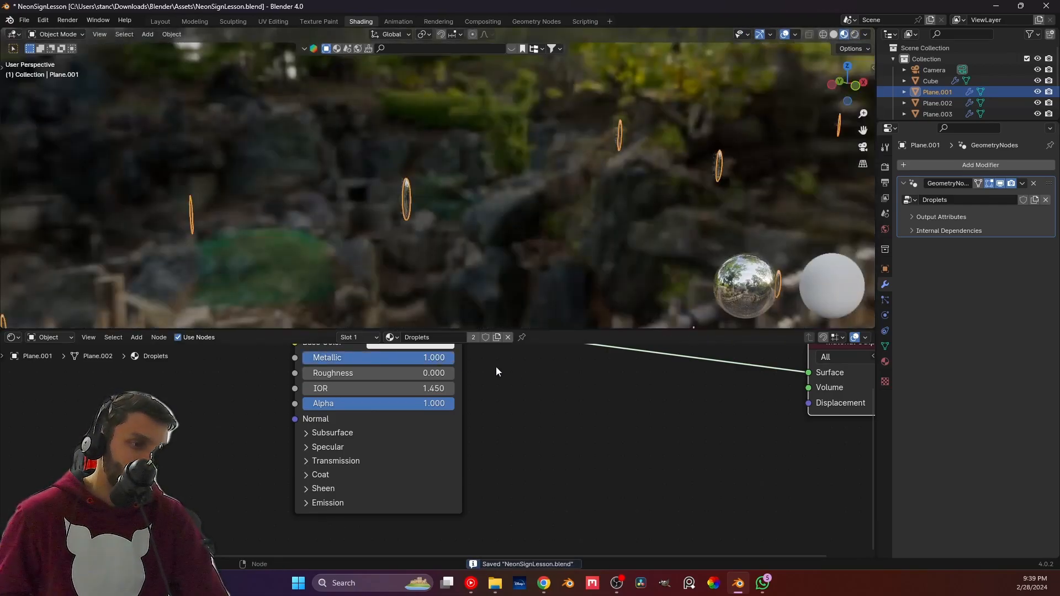
left_click(496, 368)
middle_click_drag(422, 230, 413, 181)
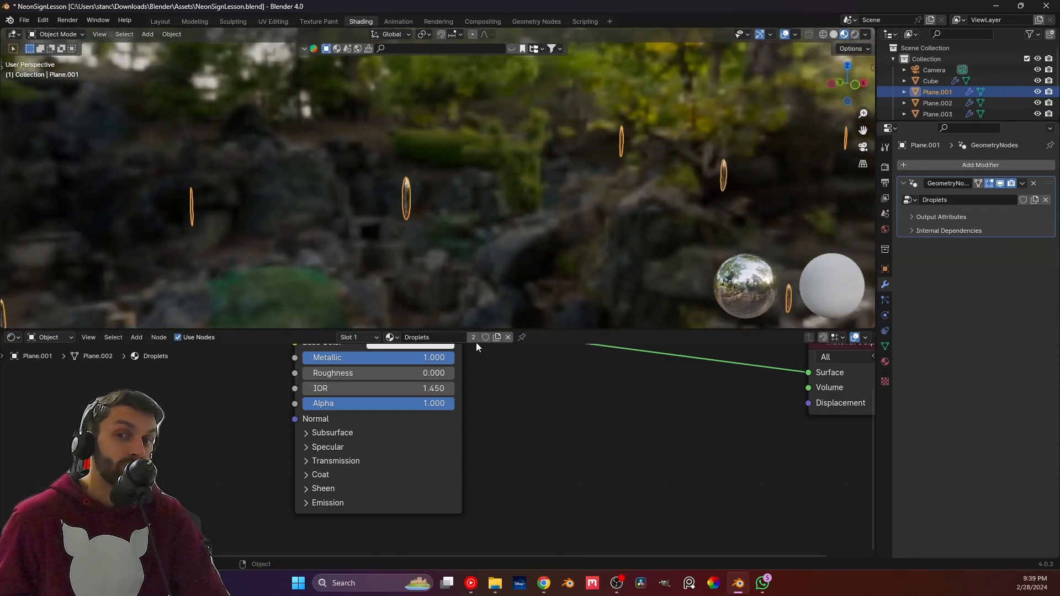
Add a Transparent BSDF node below the Principled BSDF.
scroll(485, 429, "down", 3)
key("shift+a")
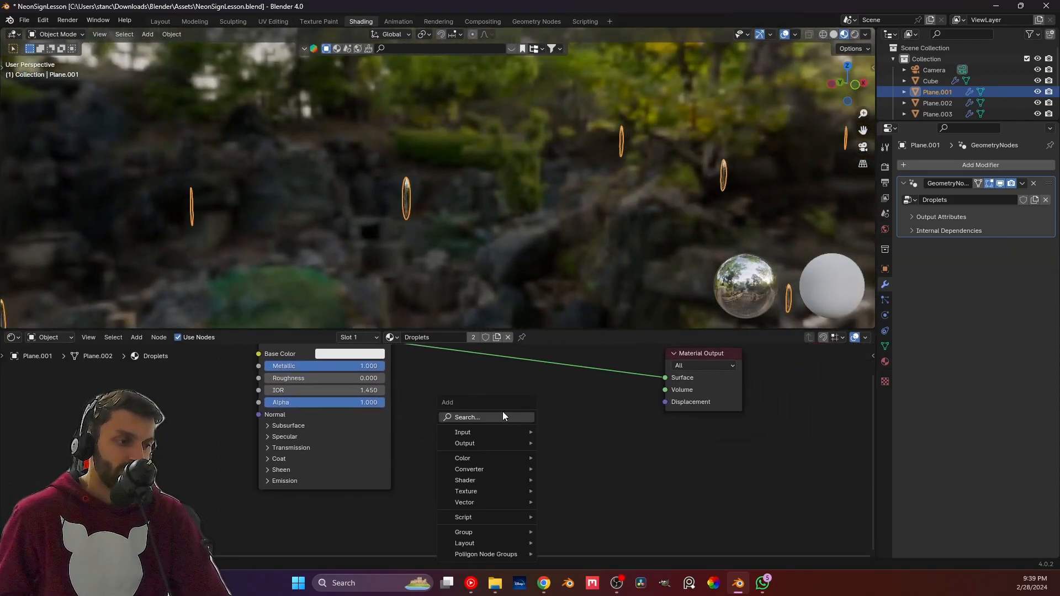
left_click(506, 413)
type("trans")
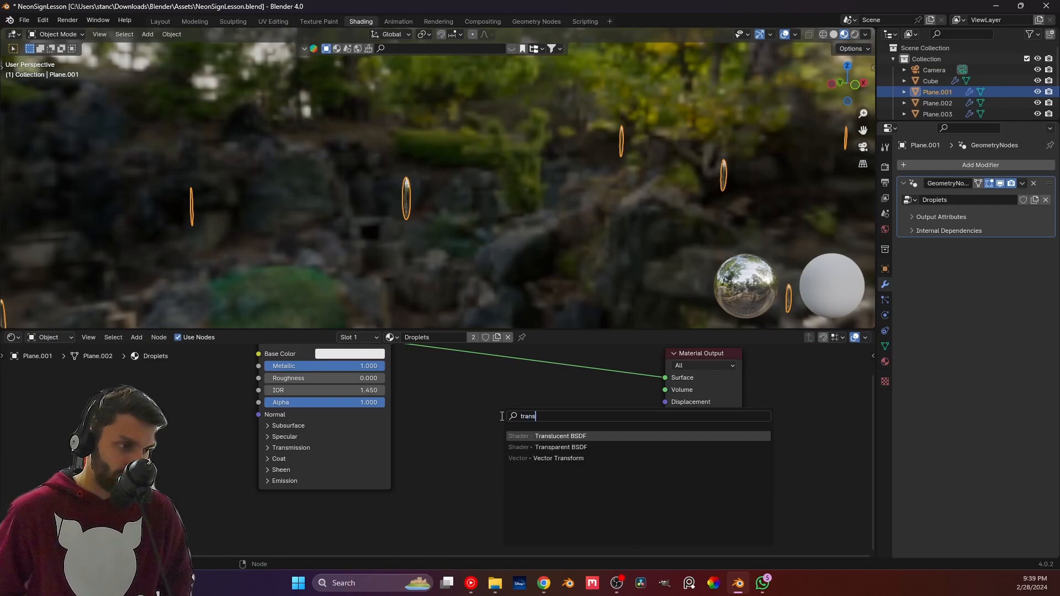
key("Down")
key("Return")
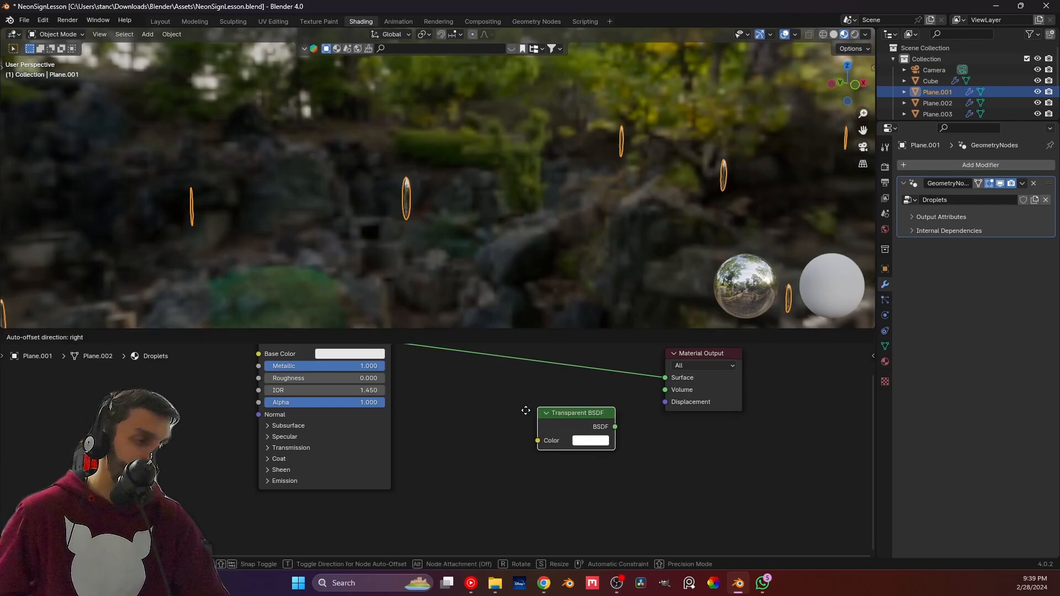
left_click(328, 499)
Insert a Mix Shader between the Principled BSDF and Material Output, and connect the Transparent BSDF to its second Shader input.
key("shift+a")
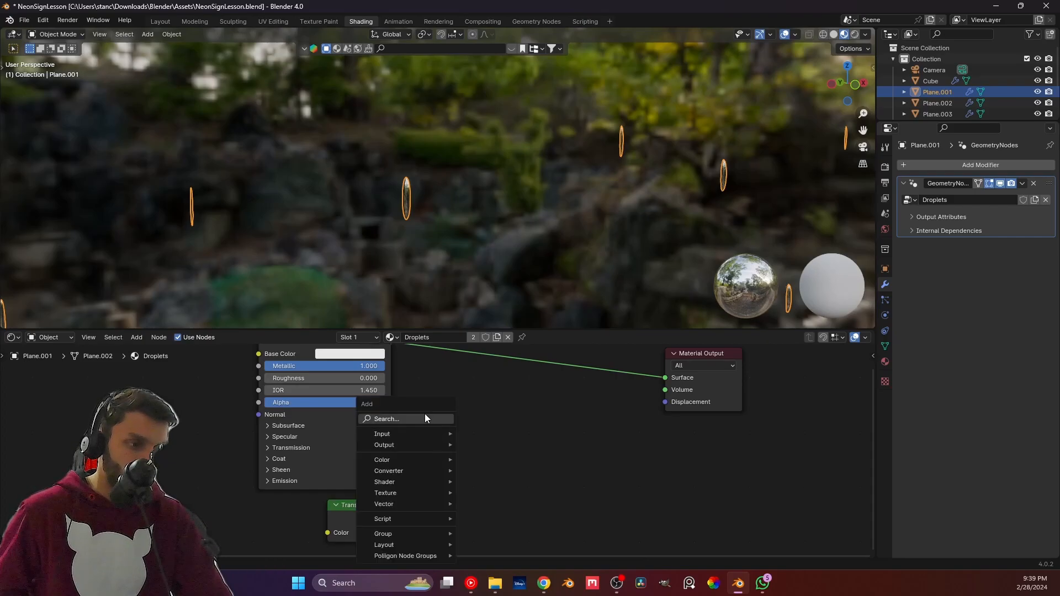
type("mix sha")
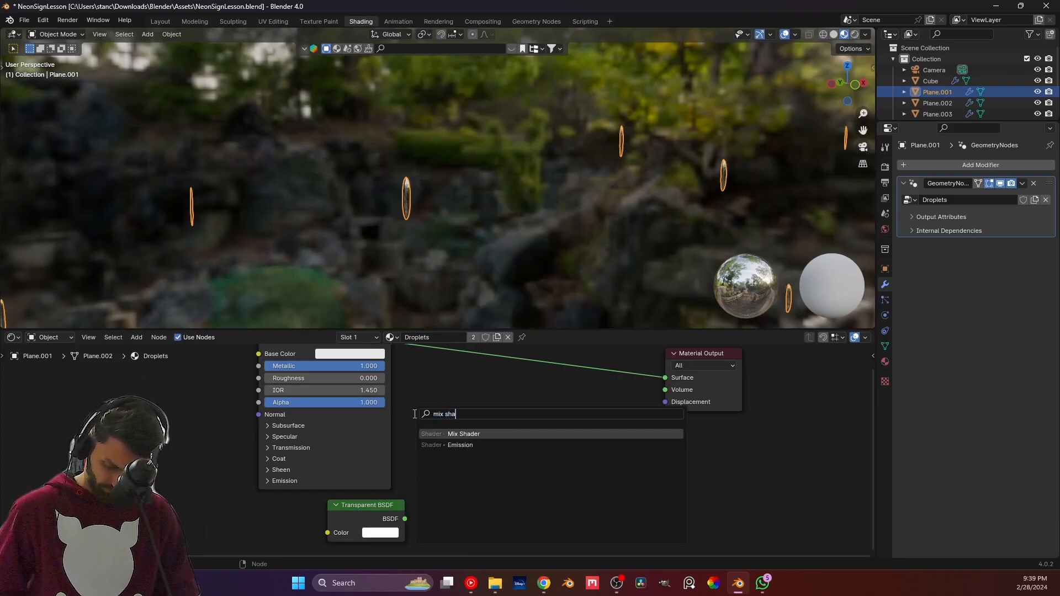
key("Return")
left_click(546, 363)
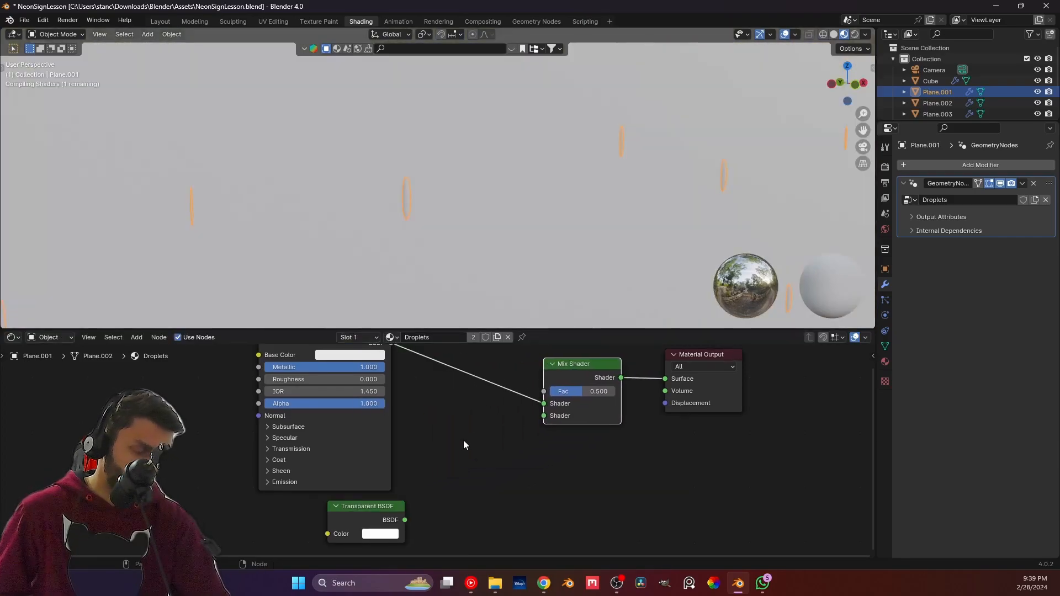
left_click_drag(406, 520, 544, 416)
middle_click_drag(481, 498, 505, 433)
scroll(434, 453, "up", 1)
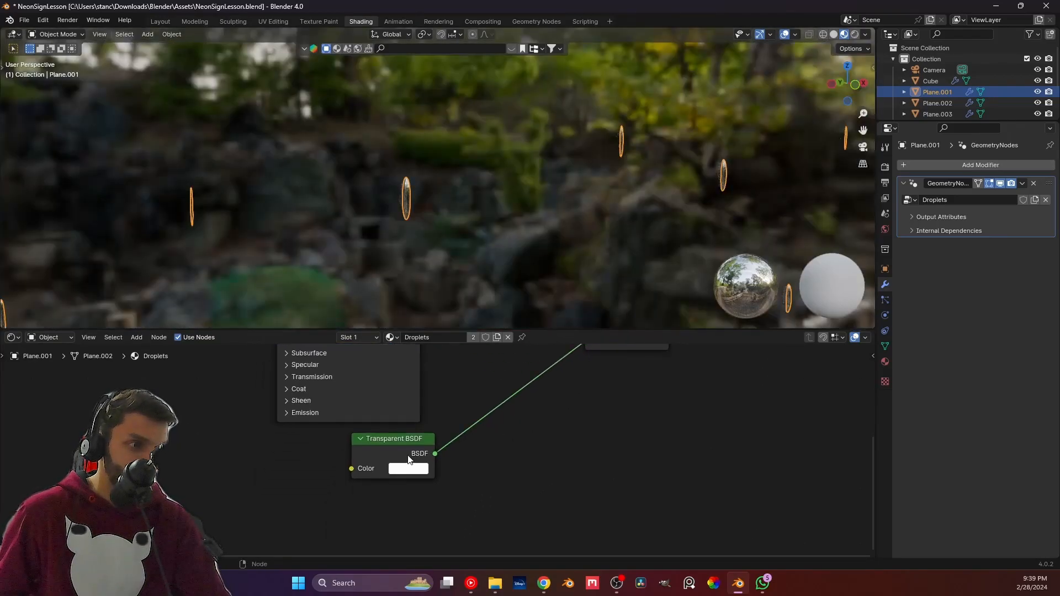
middle_click_drag(375, 319, 358, 225)
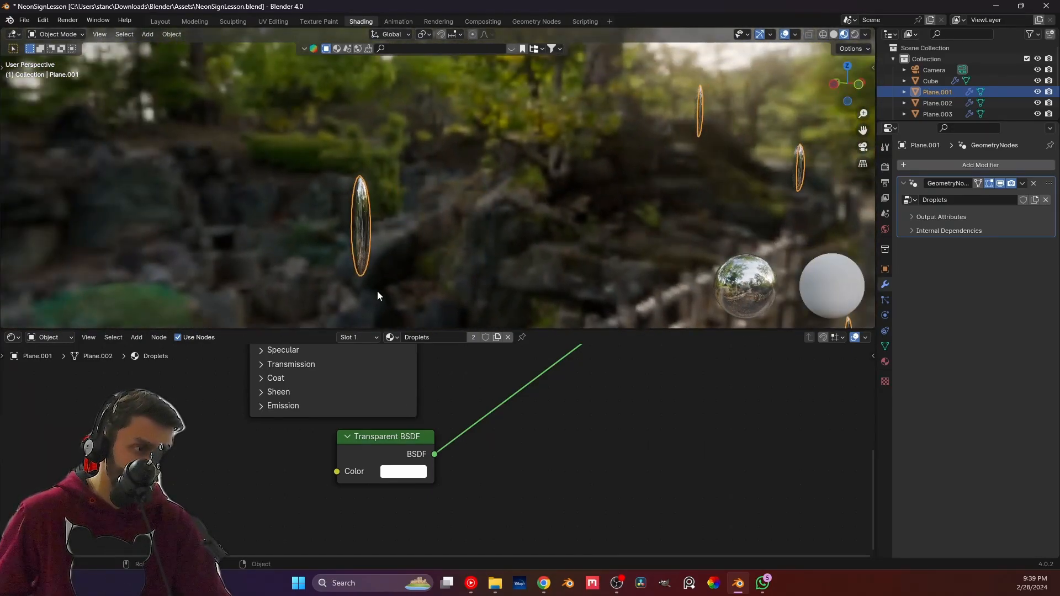
left_click(395, 473)
left_click_drag(499, 301, 449, 316)
scroll(522, 482, "down", 5)
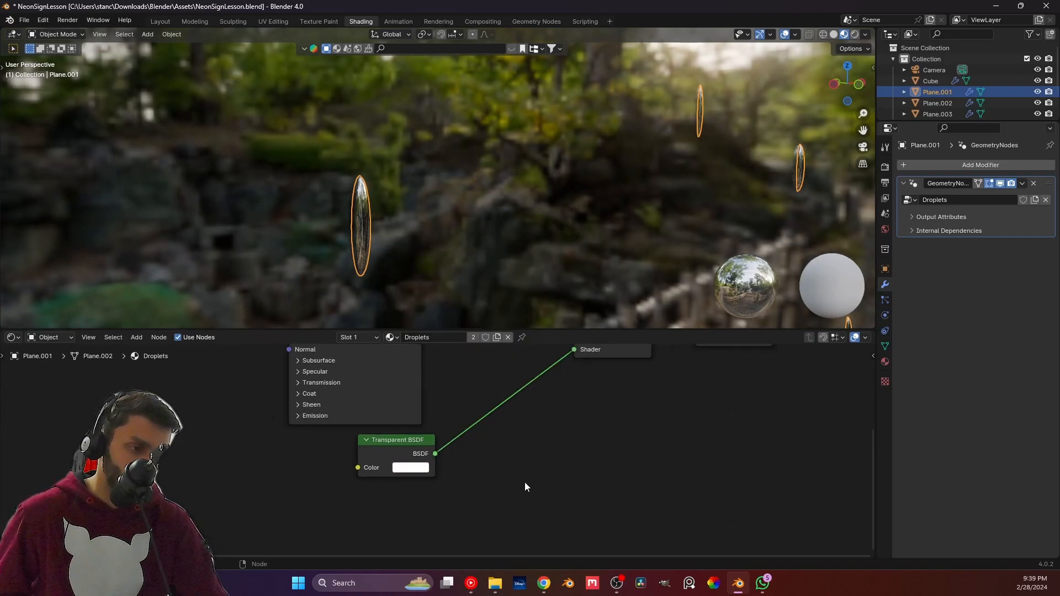
Place the Principled BSDF farther from the Mix Shader with the Transparent BSDF directly beneath it, and save the file.
middle_click_drag(464, 408, 366, 414)
left_click_drag(304, 370, 255, 346)
mouse_move(418, 401)
left_mouse_down()
mouse_move(435, 400)
mouse_move(407, 400)
left_mouse_up()
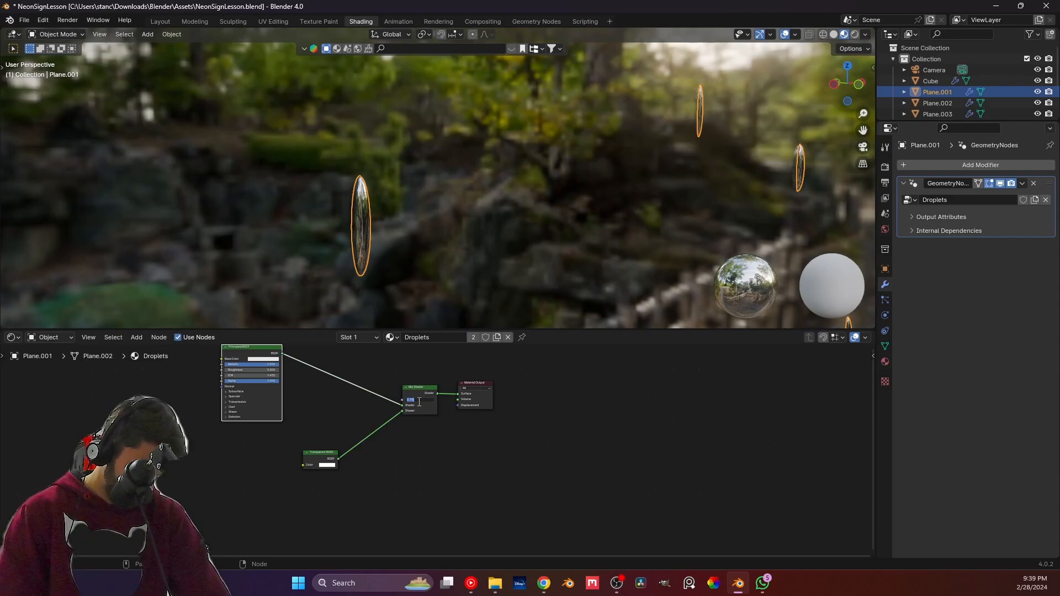
key("Return")
left_click(446, 461)
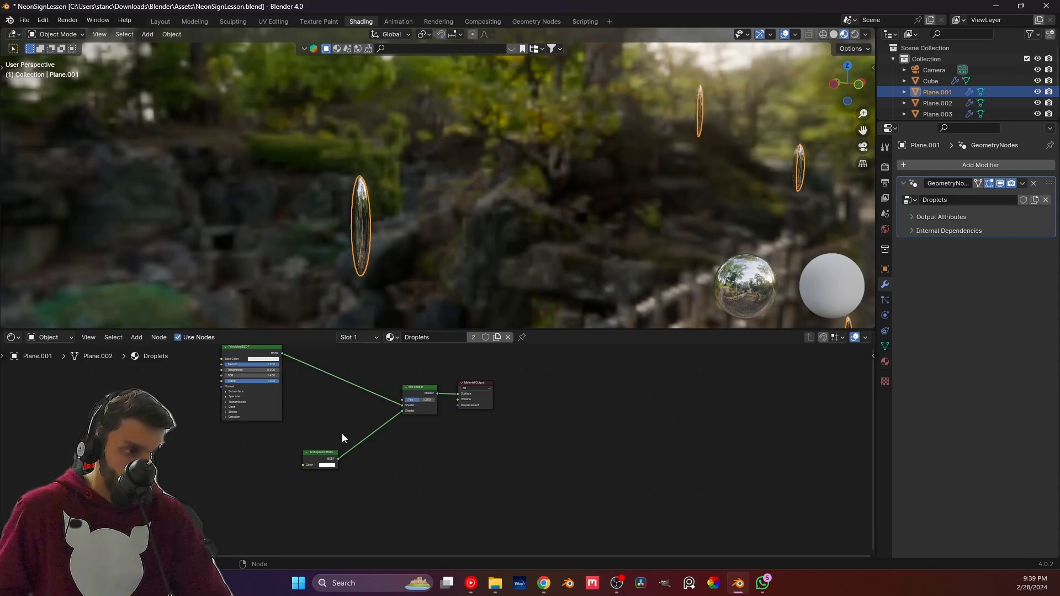
left_click_drag(323, 459, 251, 438)
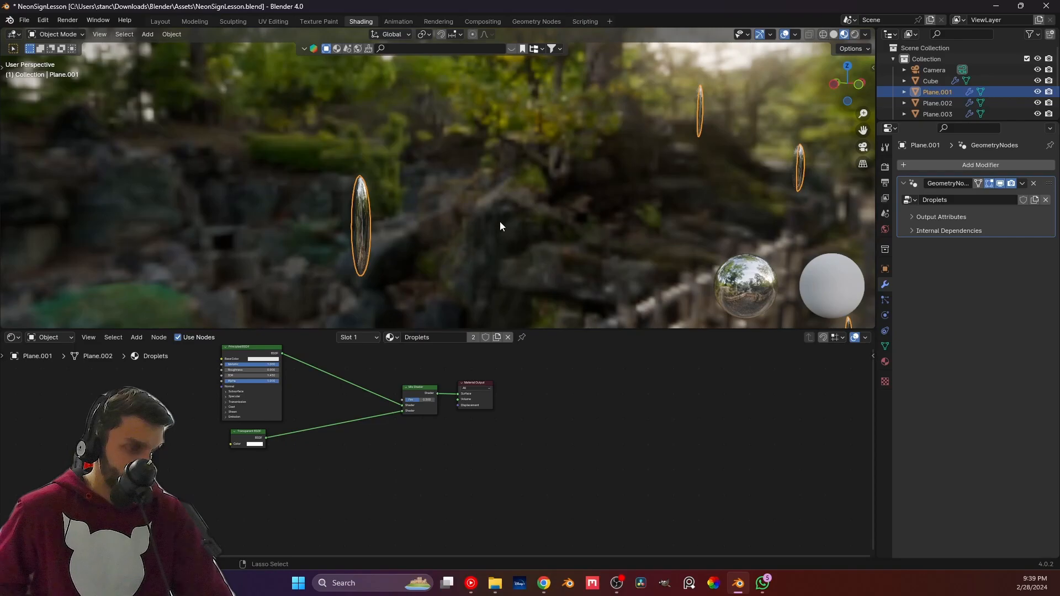
key("ctrl+s")
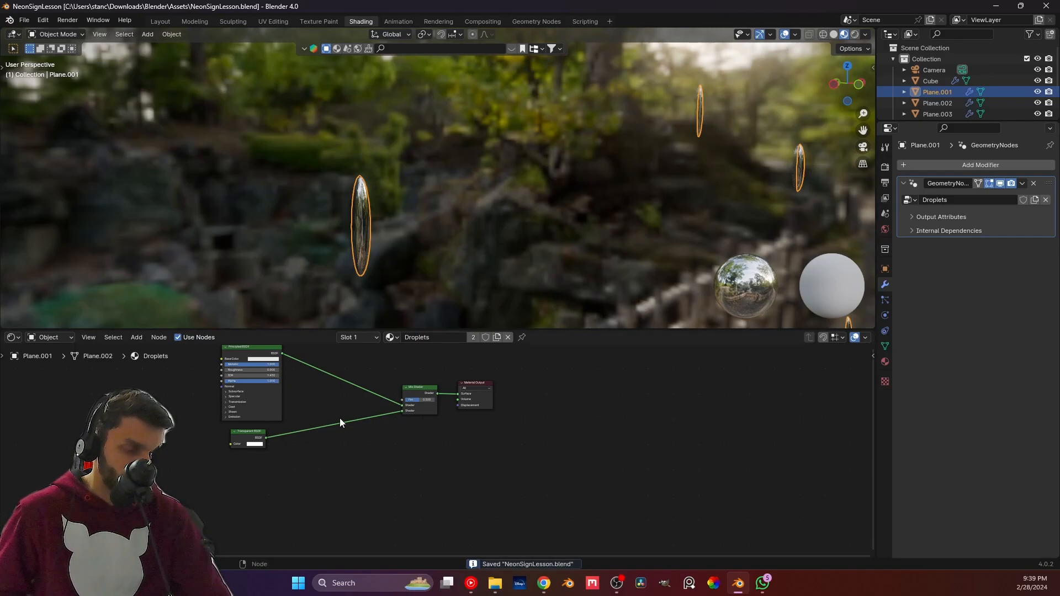
Add a Translucent BSDF node and place it below the Mix Shader.
middle_click_drag(340, 419, 417, 427)
scroll(399, 439, "up", 2)
scroll(396, 441, "up", 1)
key("shift+a")
left_click(367, 417)
type("trn")
key("Return")
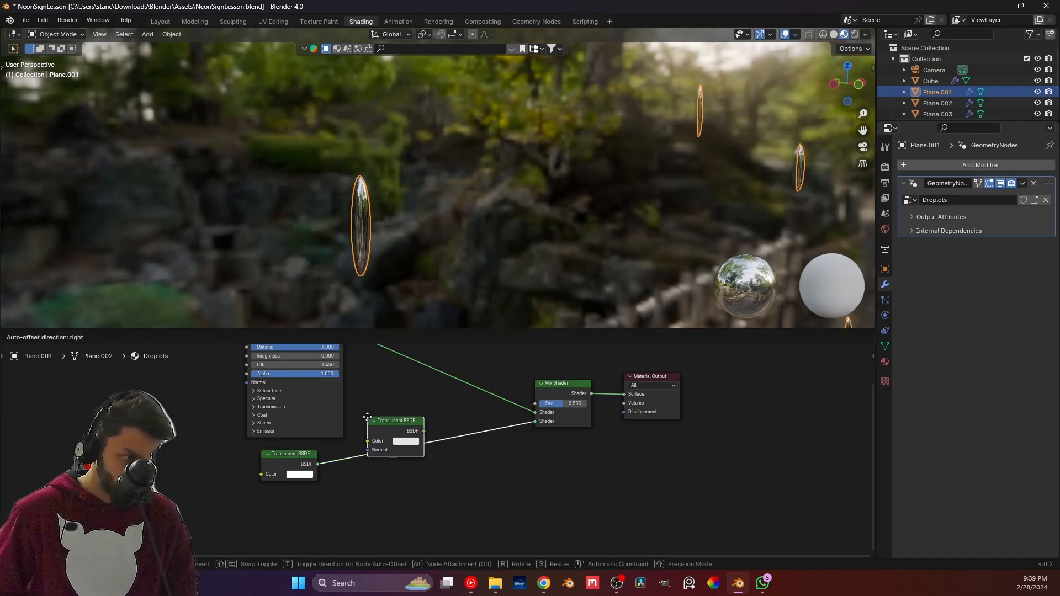
left_click(539, 463)
Insert a duplicate Mix Shader before the Material Output and connect the Translucent BSDF to its second Shader input.
left_click_drag(664, 374, 754, 375)
key("shift+d")
left_click(667, 404)
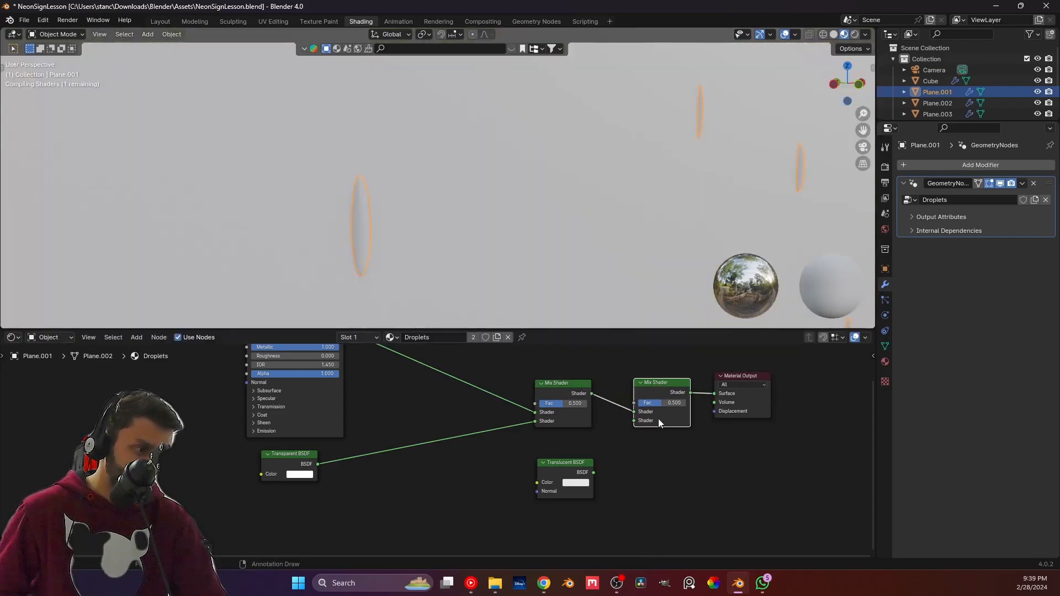
scroll(635, 450, "up", 2)
middle_click_drag(615, 477, 491, 463)
scroll(491, 464, "up", 1)
left_click_drag(493, 468, 513, 446)
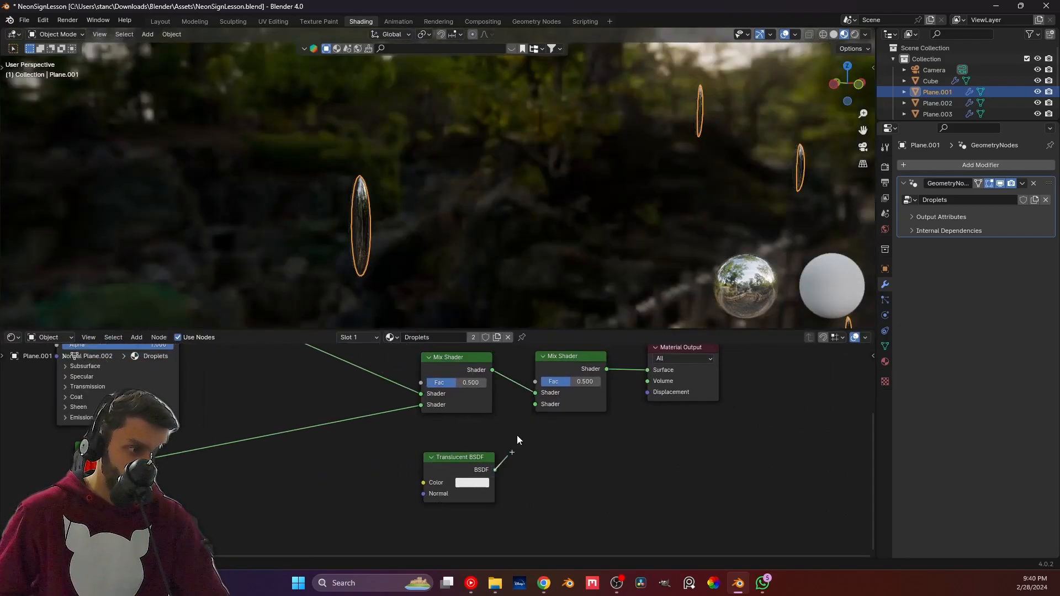
left_click_drag(538, 406, 535, 405)
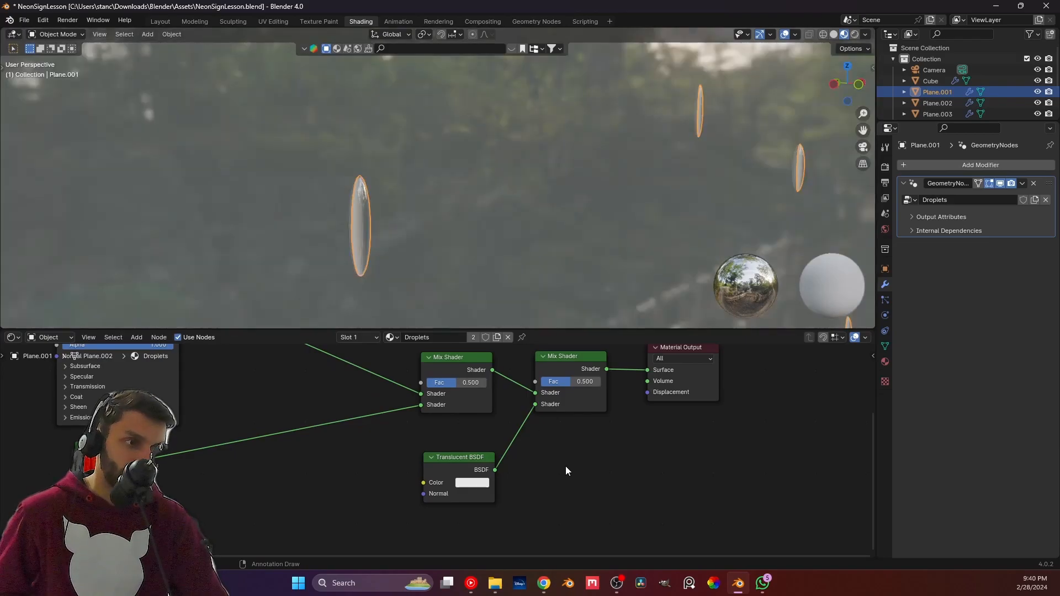
Set the Principled BSDF's IOR to 1.330.
scroll(467, 486, "up", 2)
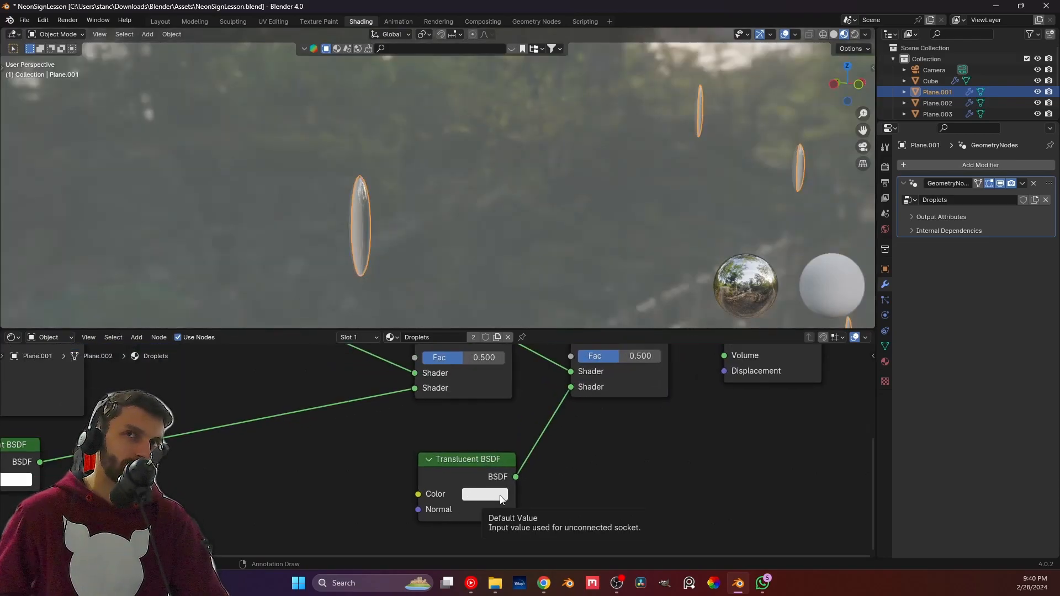
middle_click_drag(442, 478, 625, 511)
middle_click_drag(348, 424, 584, 495)
scroll(362, 397, "up", 1)
scroll(426, 389, "up", 1)
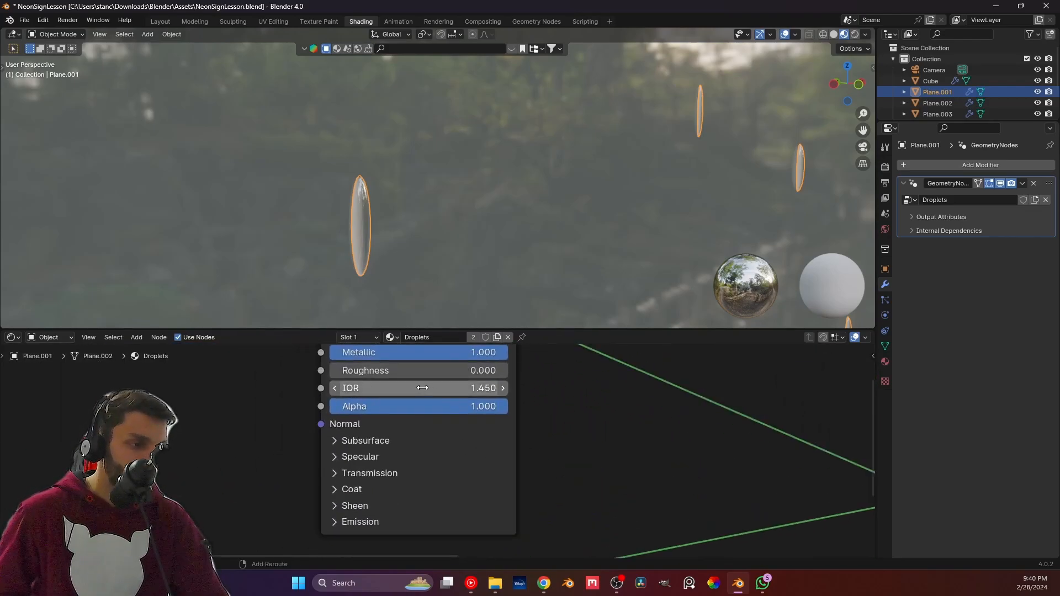
left_click_drag(423, 388, 412, 389, "shift")
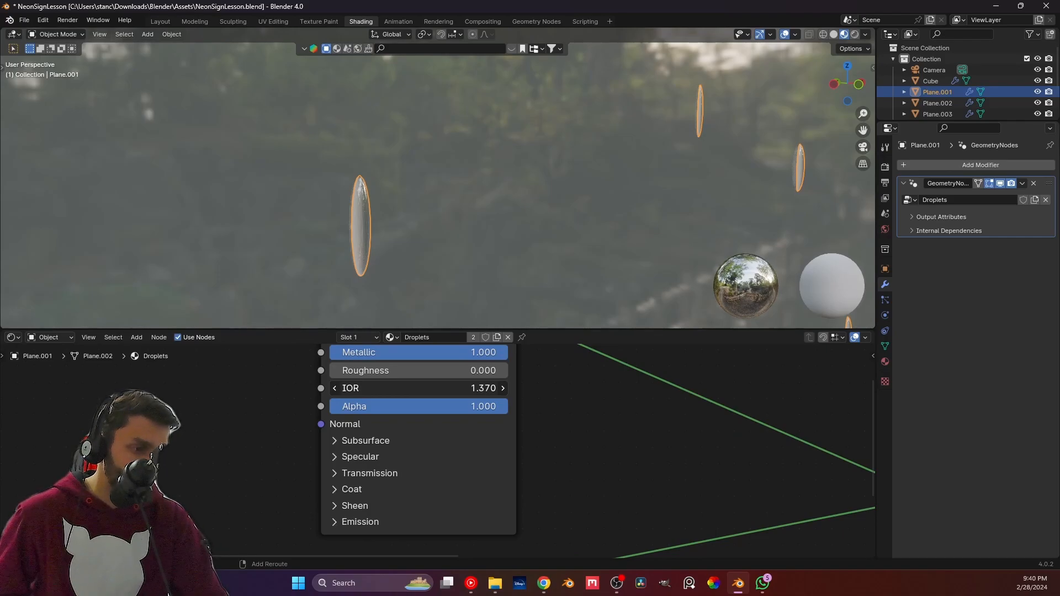
Expand the Principled BSDF's Specular settings and lower the IOR Level to 0.405.
left_click(334, 457)
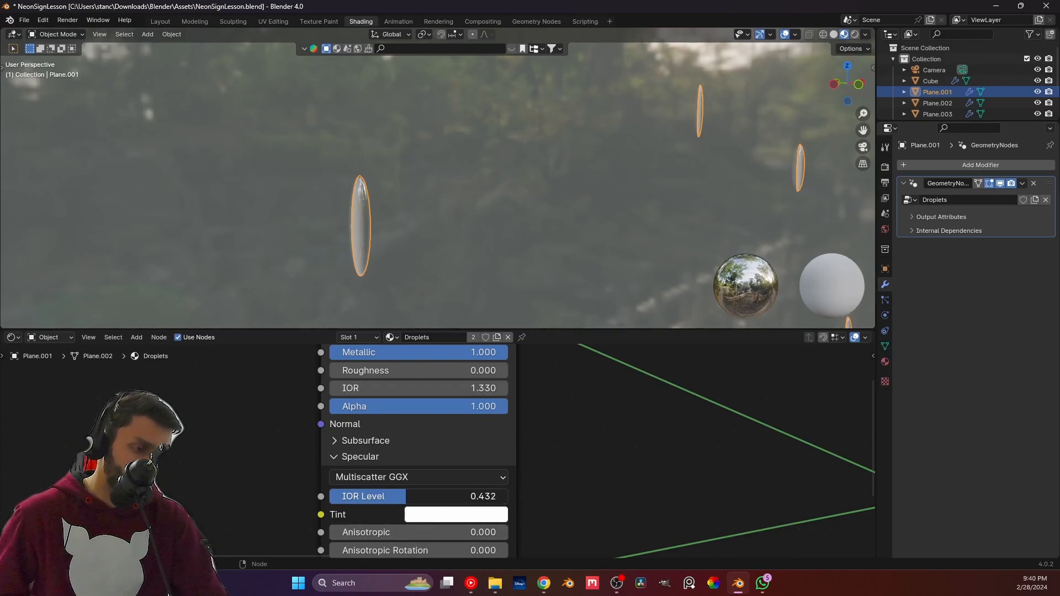
left_click_drag(399, 496, 413, 500)
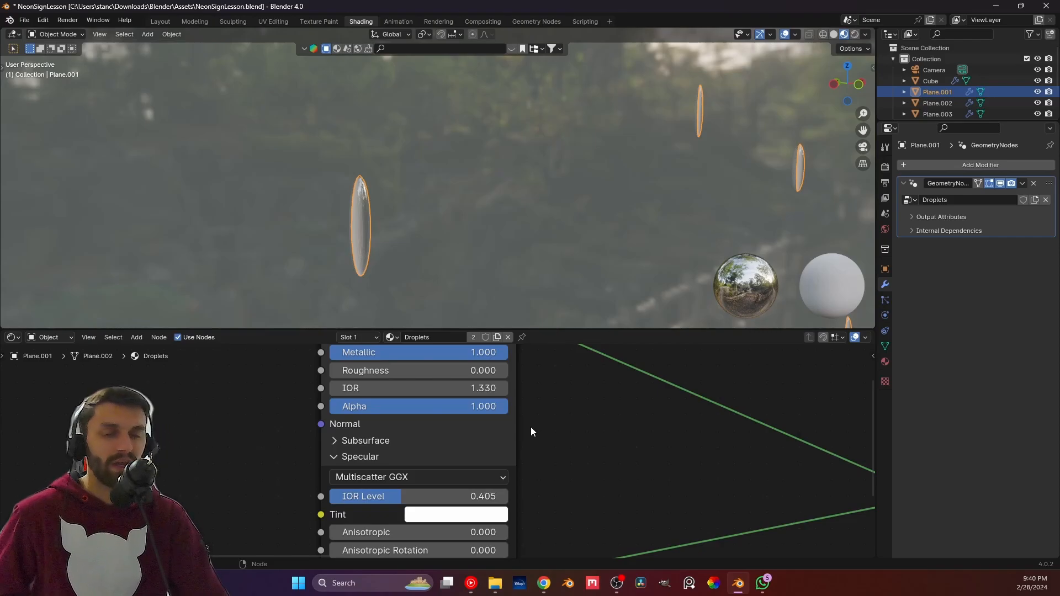
scroll(504, 246, "down", 8)
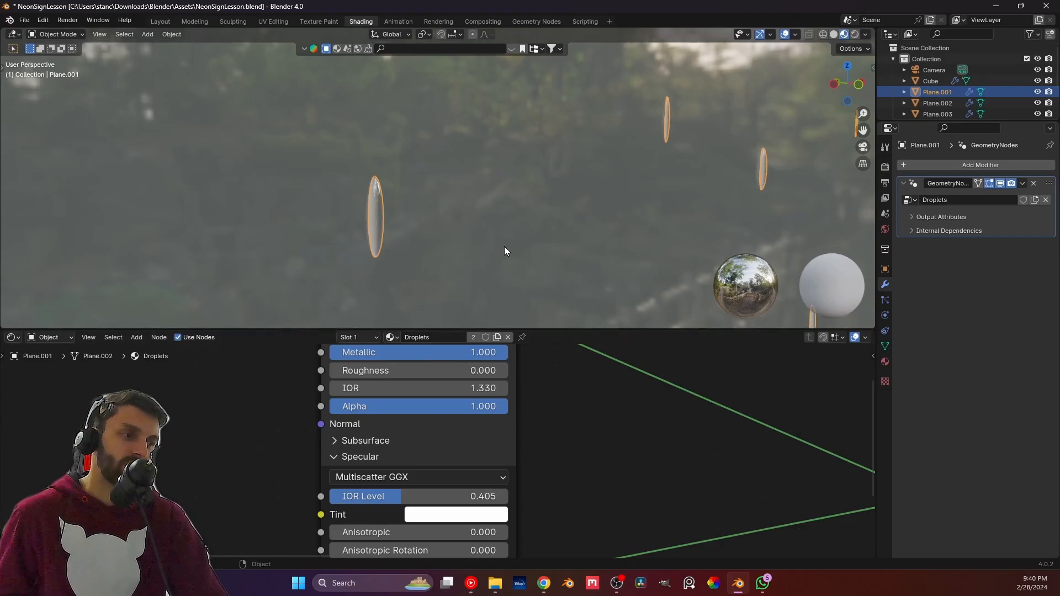
scroll(342, 206, "down", 10)
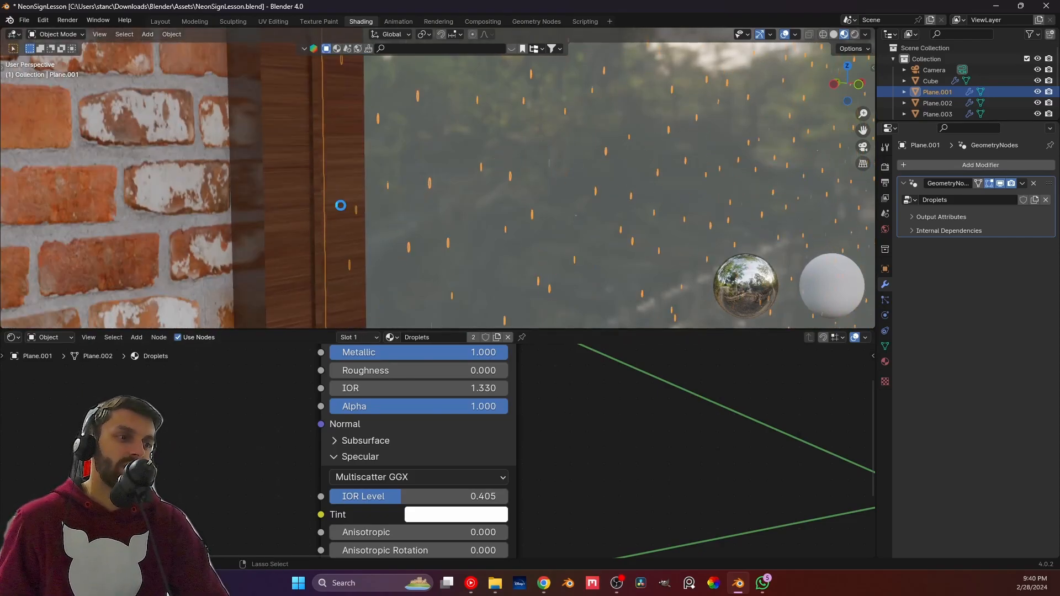
Check the wooden frame's mesh in Edit Mode and save the scene file with nothing selected.
key("ctrl+s")
left_click(227, 179)
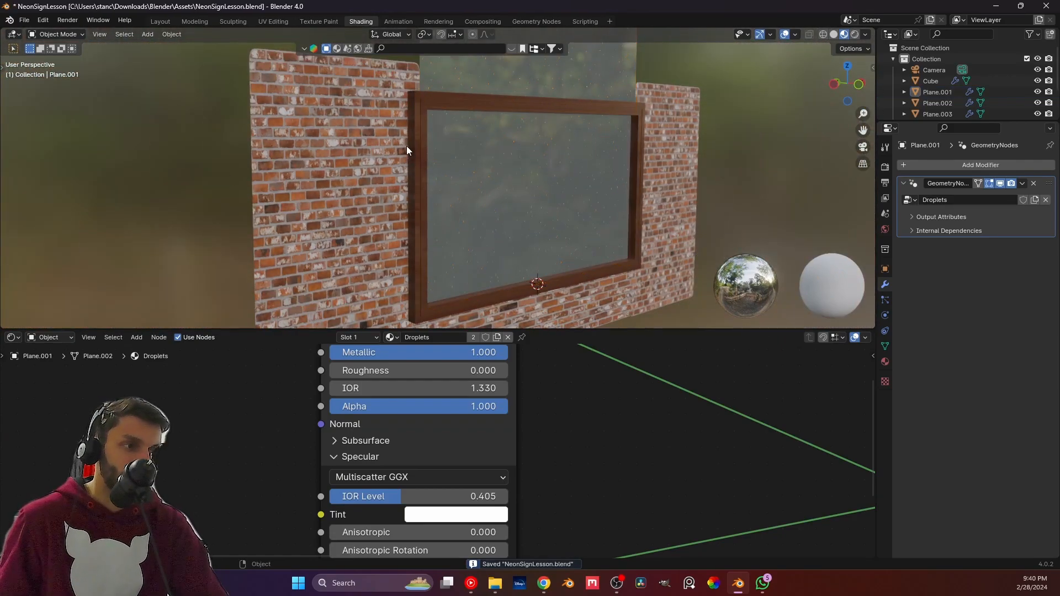
left_click(420, 164)
key("Tab")
middle_click_drag(434, 166, 352, 198)
key("Tab")
key("alt+a")
key("ctrl+s")
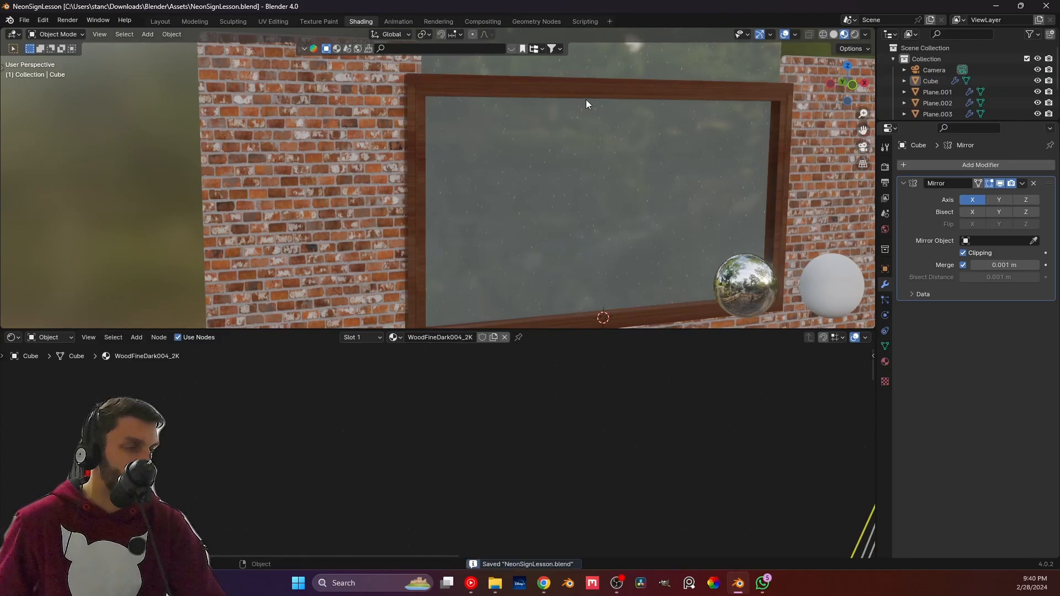
Switch to the Layout workspace and show the scene through the camera with Rendered shading.
left_click(532, 23)
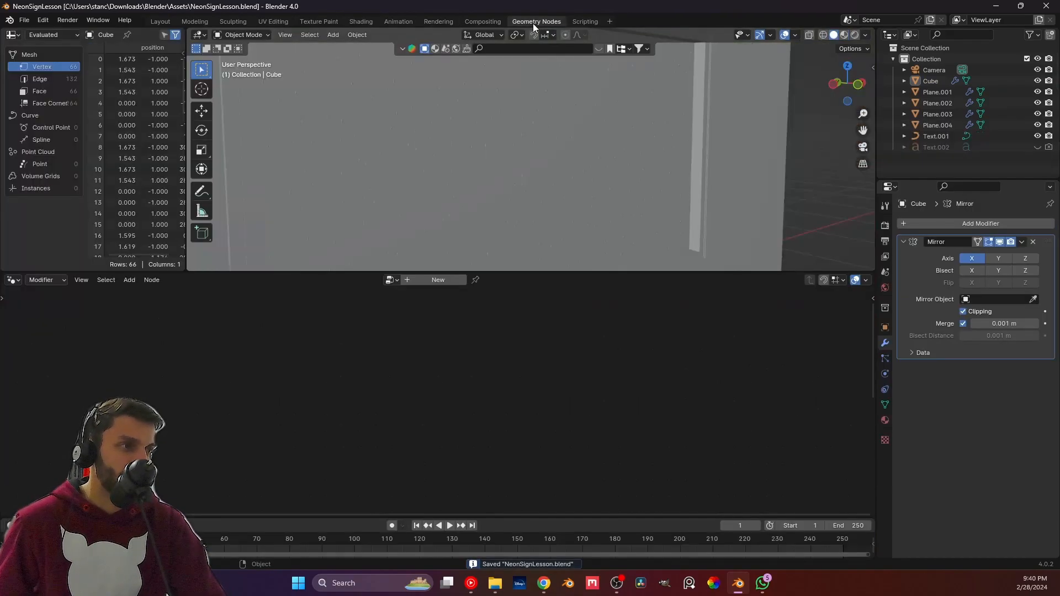
left_click(472, 22)
left_click(436, 21)
left_click(160, 21)
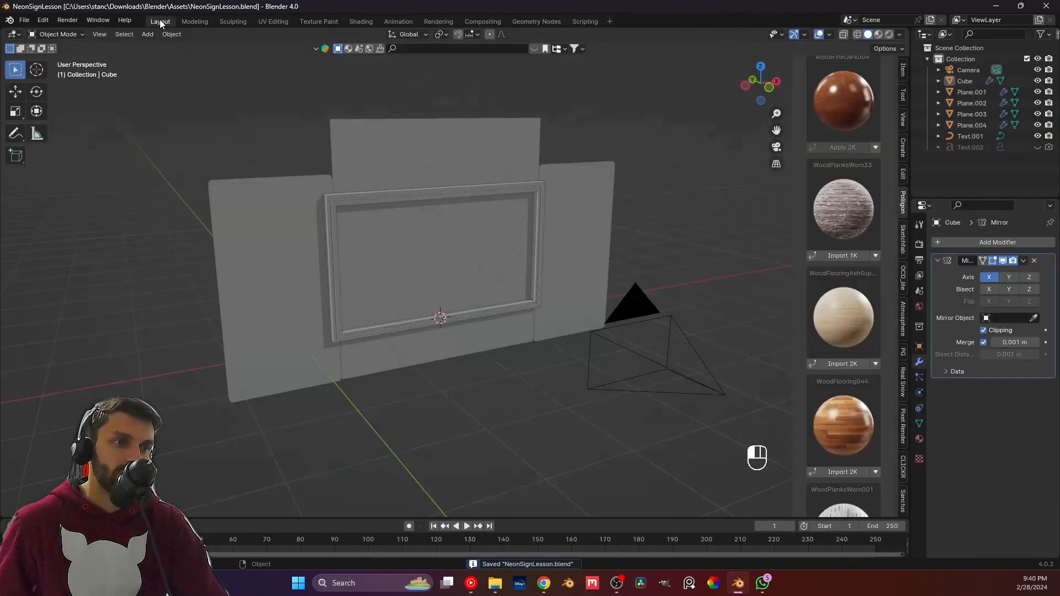
left_click(507, 199)
left_click(679, 56)
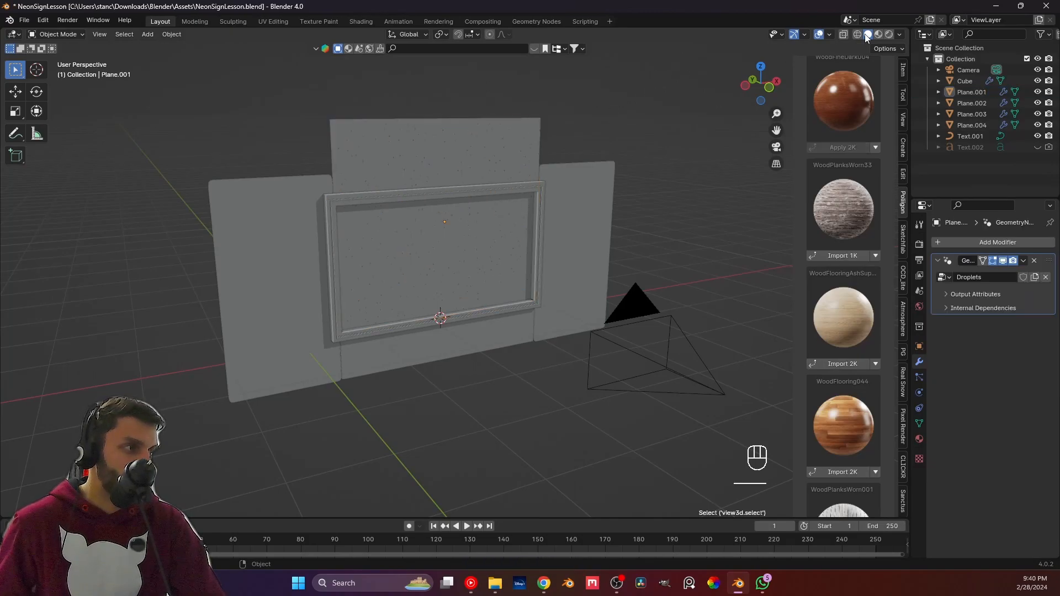
left_click(890, 34)
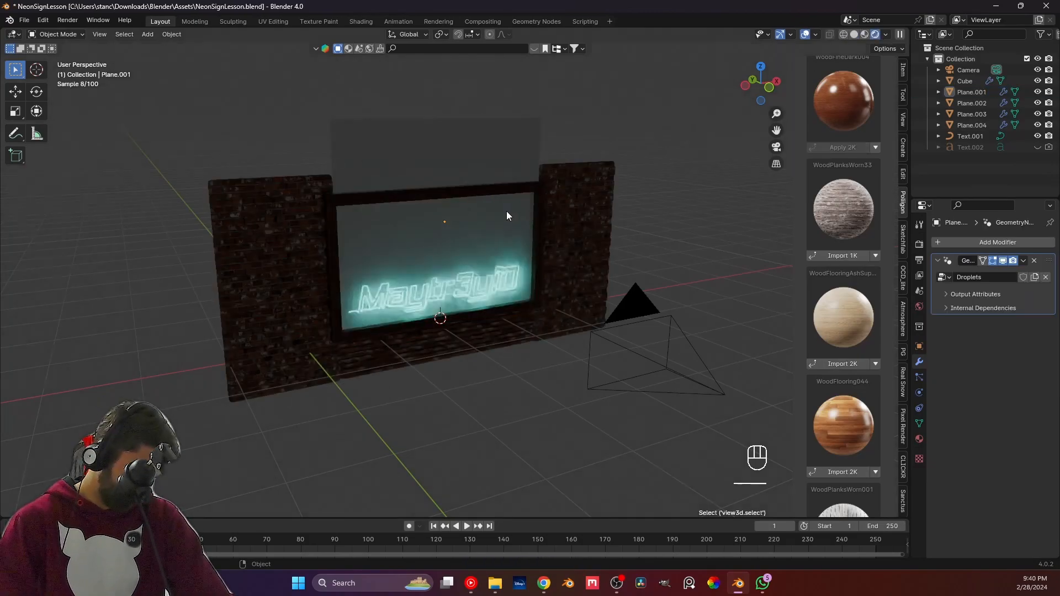
key("KP_0")
scroll(374, 238, "up", 2)
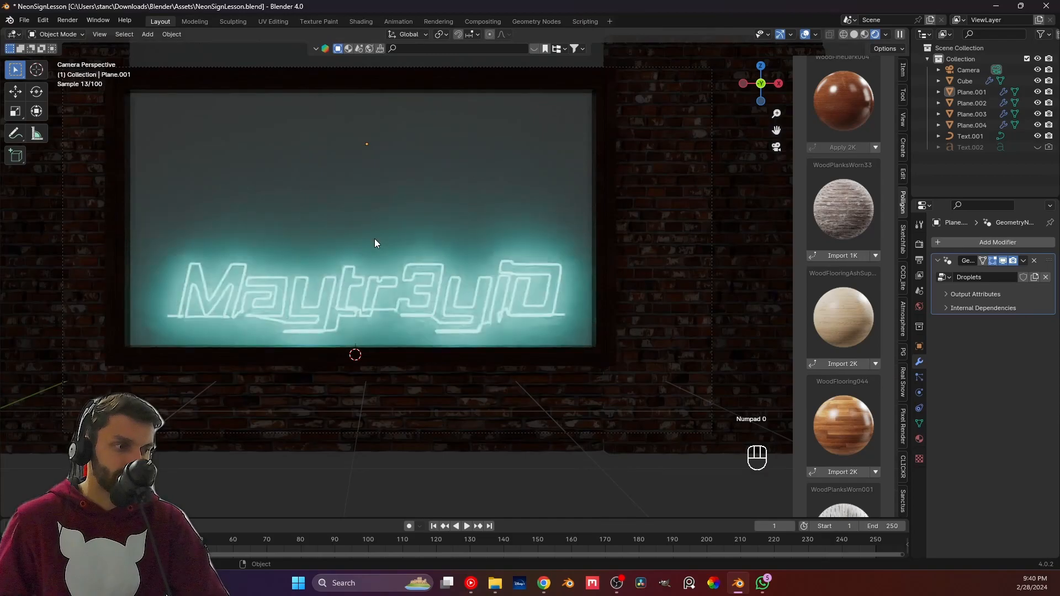
middle_click_drag(417, 164, 472, 213, "shift")
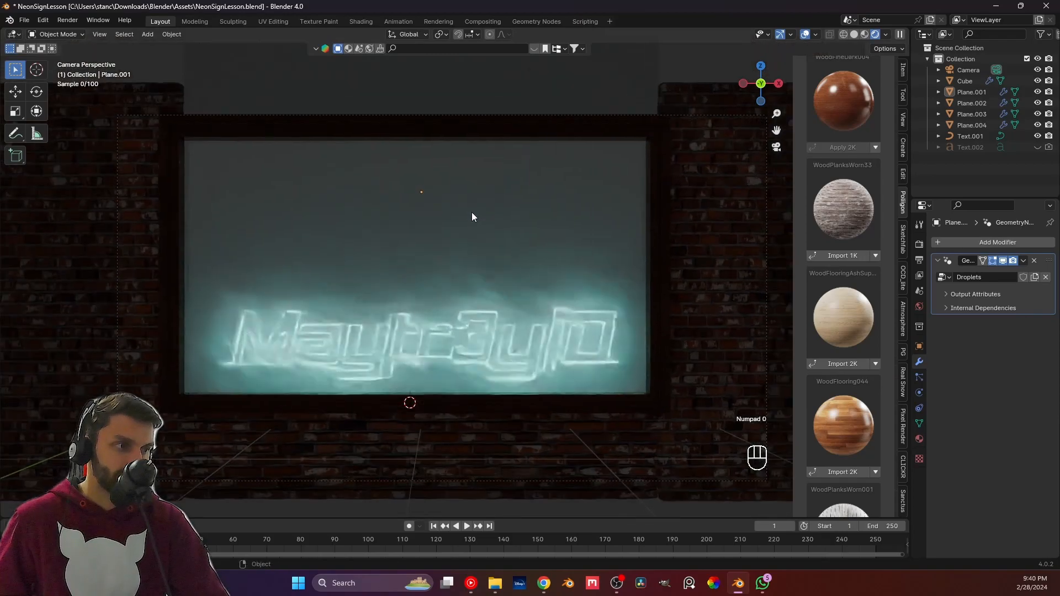
Assign the Glass material to the glass plane that carries the droplets, replacing its Droplets material, and deselect it.
left_click(625, 101)
left_click(920, 440)
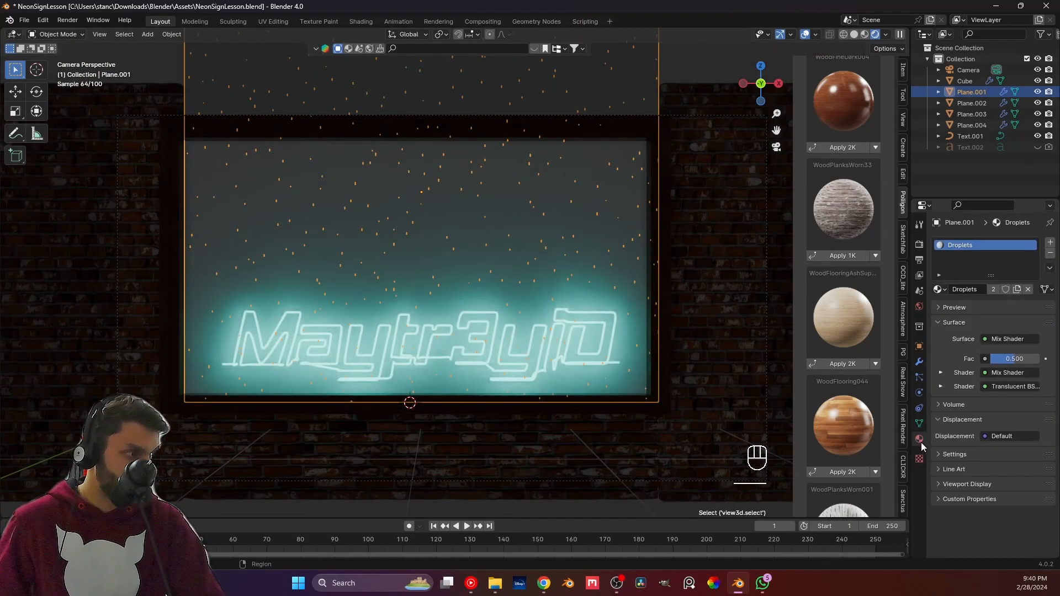
left_click(941, 290)
left_click(854, 338)
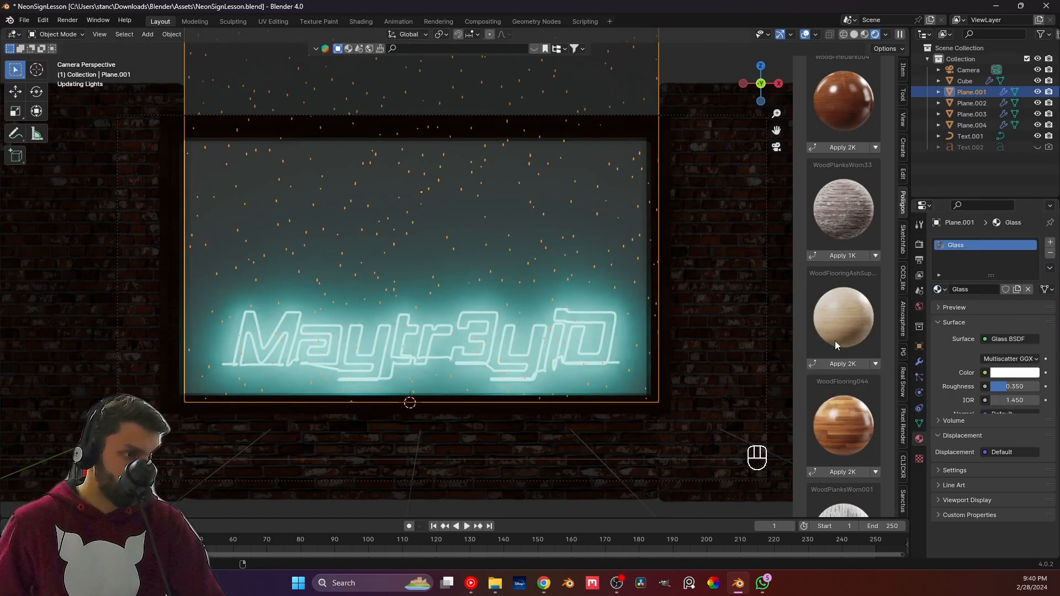
scroll(604, 339, "down", 2)
left_click(96, 306)
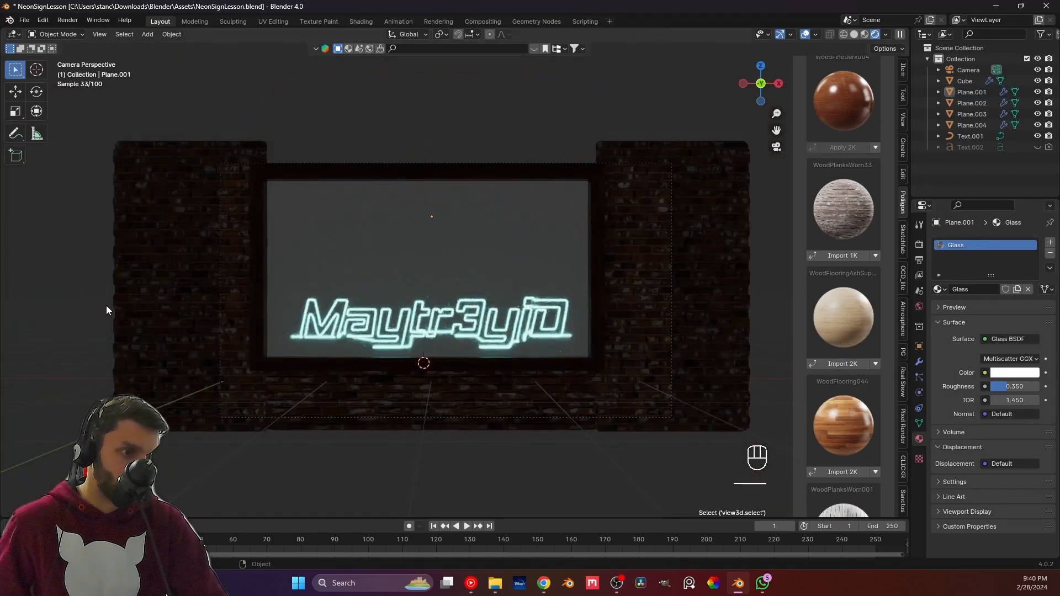
Check the droplets around the neon lettering in the rendered camera view and save the file.
scroll(392, 262, "up", 6)
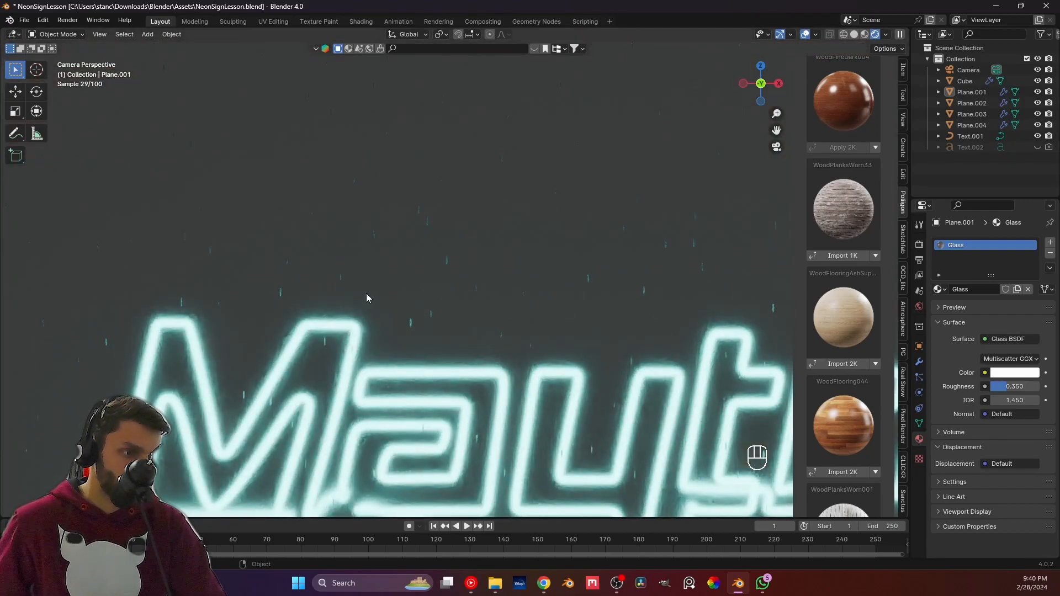
scroll(366, 293, "down", 6)
scroll(523, 282, "up", 4)
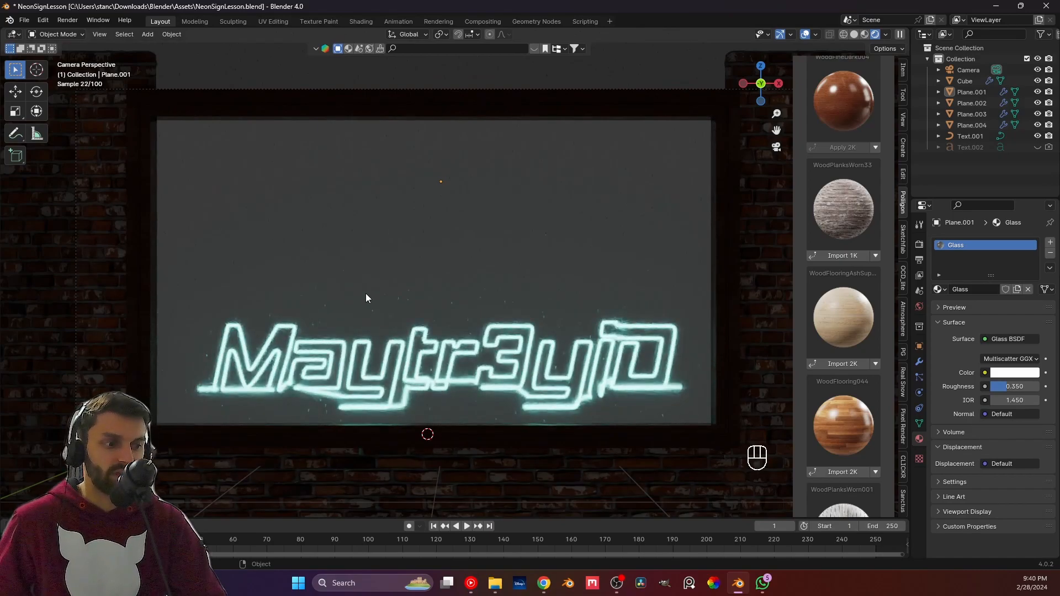
middle_click_drag(389, 283, 417, 292, "shift")
key("ctrl+s")
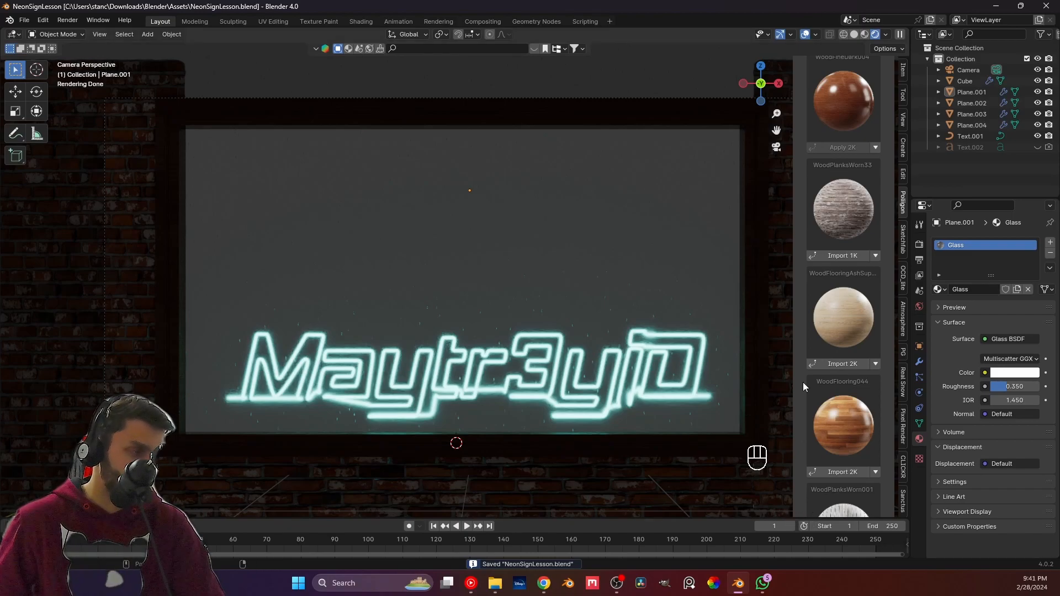
Split the 3D viewport vertically and turn the new area into a Geometry Node Editor.
left_click_drag(907, 31, 453, 321)
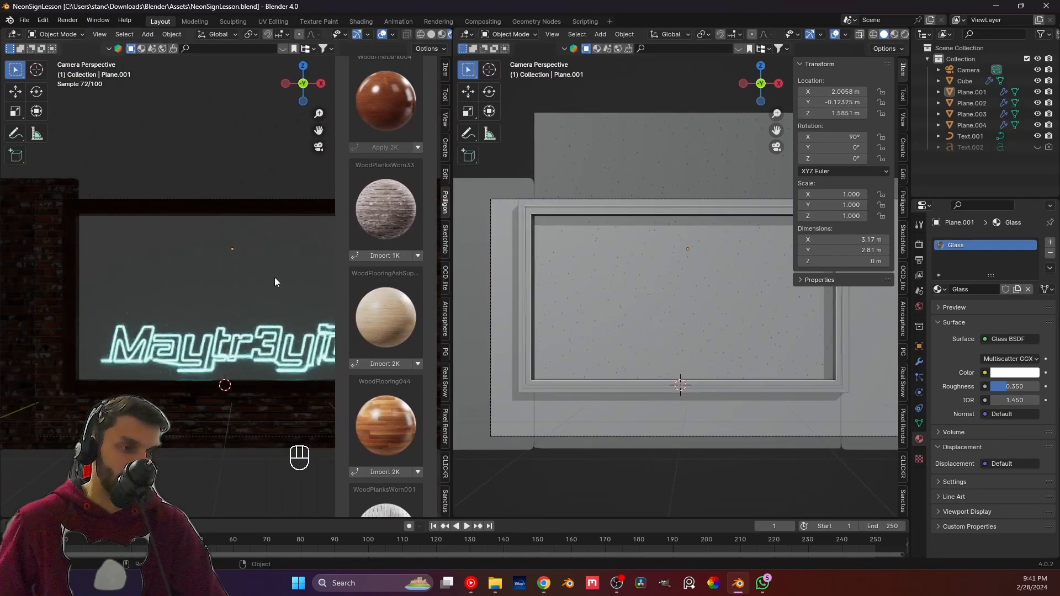
key("n")
middle_click_drag(274, 282, 296, 341)
key("KP_0")
scroll(333, 332, "down", 1)
scroll(298, 340, "up", 3)
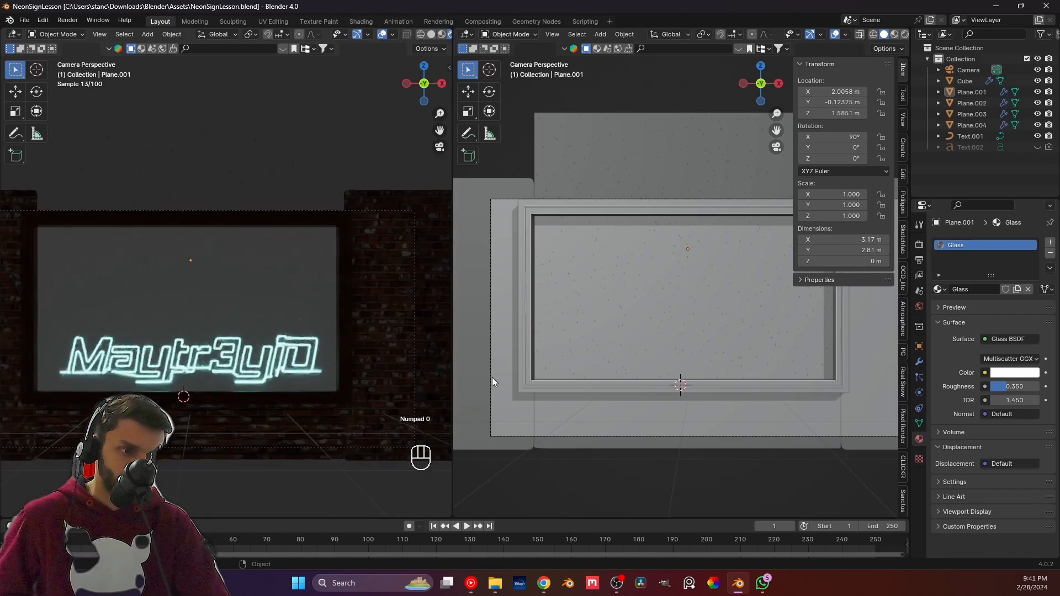
scroll(590, 287, "down", 2)
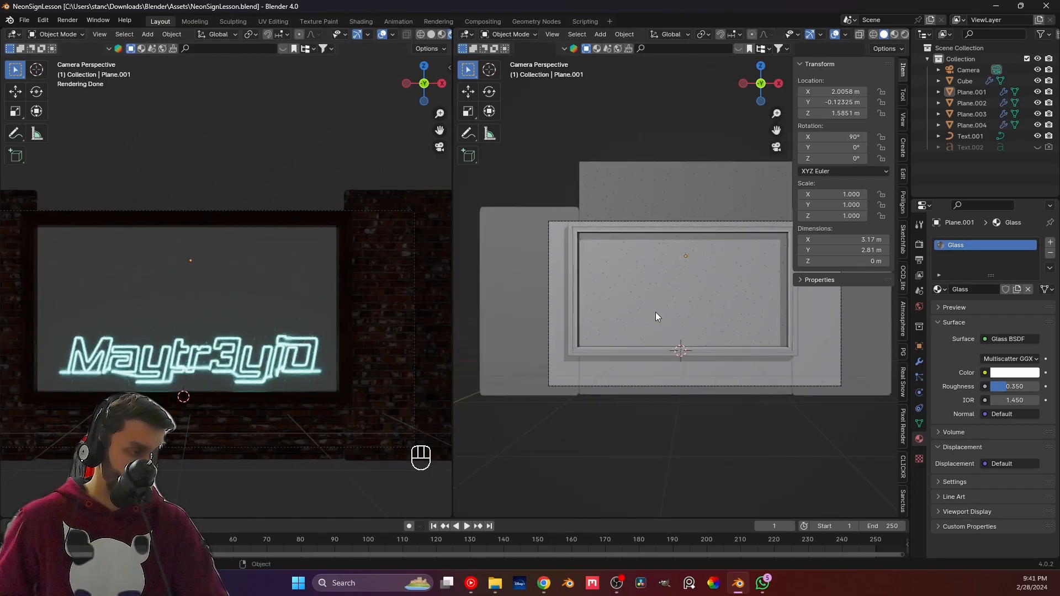
left_click(474, 33)
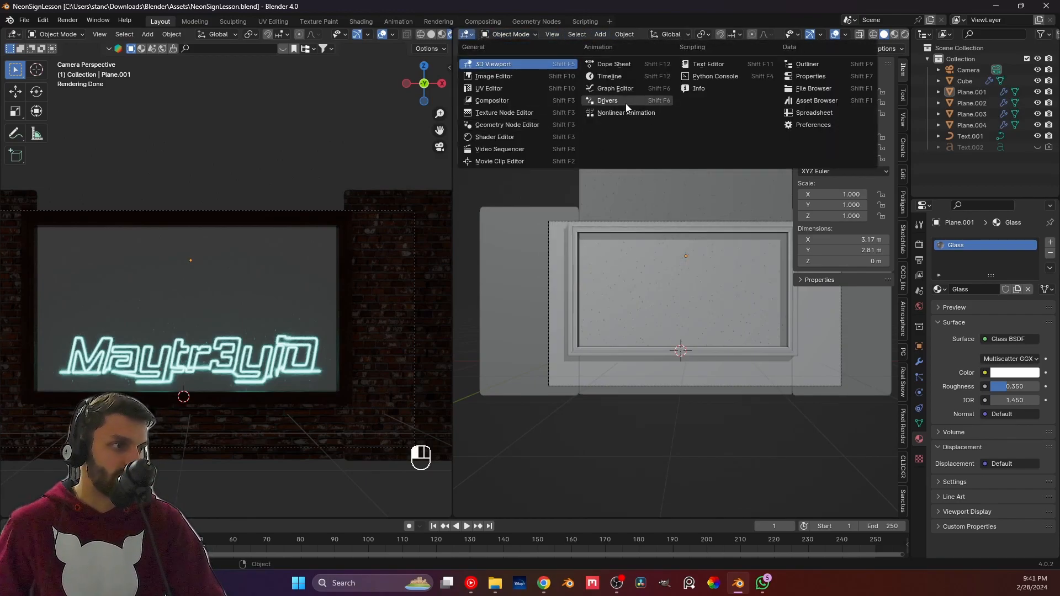
left_click(535, 127)
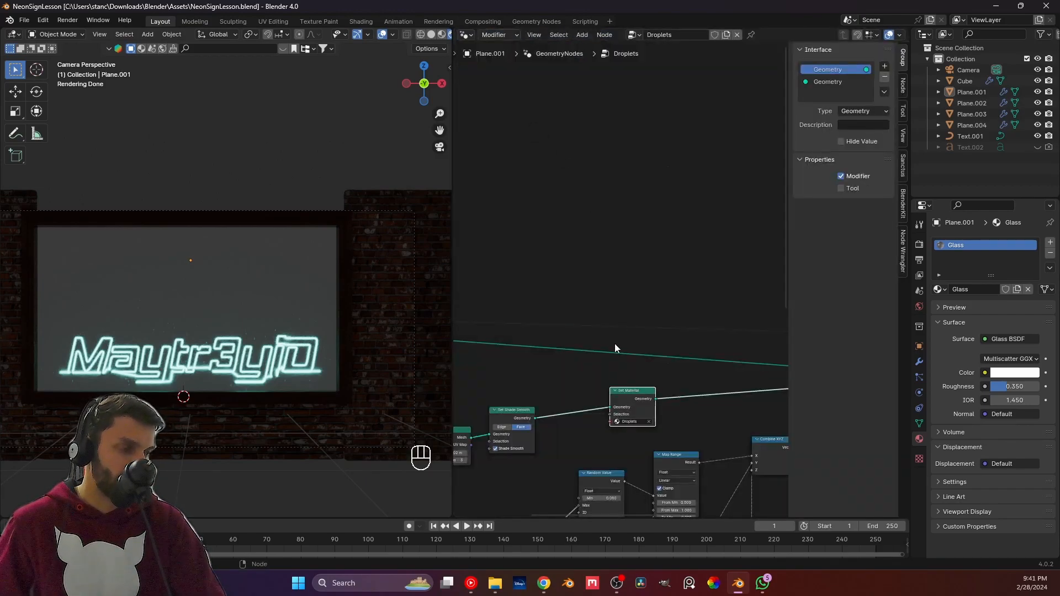
Hide the node editor's sidebar and set the Value node that feeds the Random Value nodes' Max inputs to 0.35.
scroll(604, 398, "down", 3)
scroll(605, 388, "down", 4)
key("n")
mouse_move(655, 379)
middle_mouse_down()
mouse_move(512, 390)
mouse_move(663, 343)
mouse_move(707, 315)
middle_mouse_up()
scroll(619, 383, "up", 6)
scroll(620, 382, "up", 2)
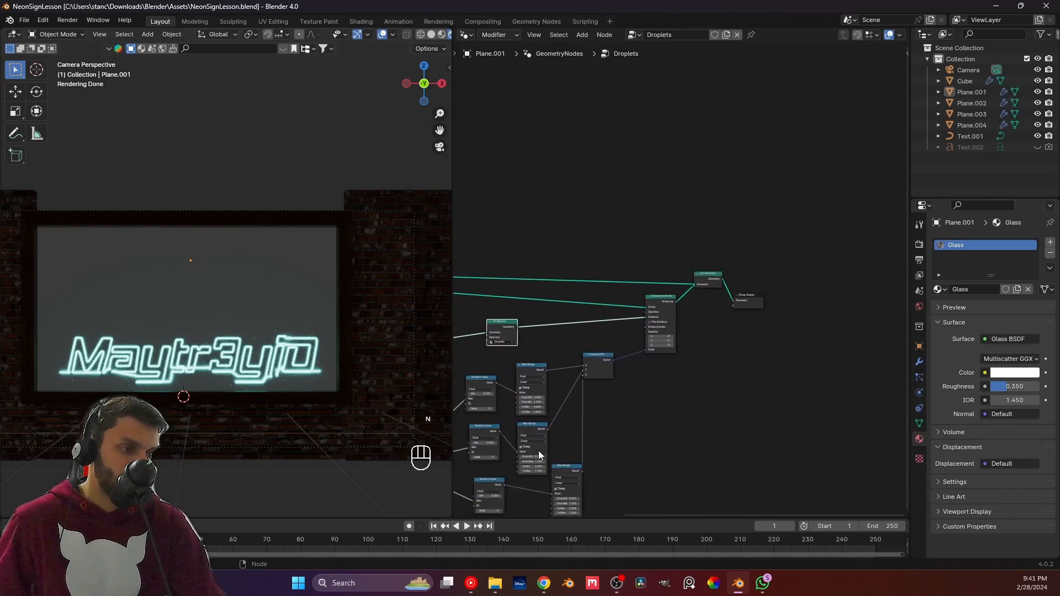
middle_click_drag(539, 451, 719, 355)
scroll(579, 418, "up", 3)
middle_click_drag(564, 379, 644, 333)
scroll(558, 390, "up", 10)
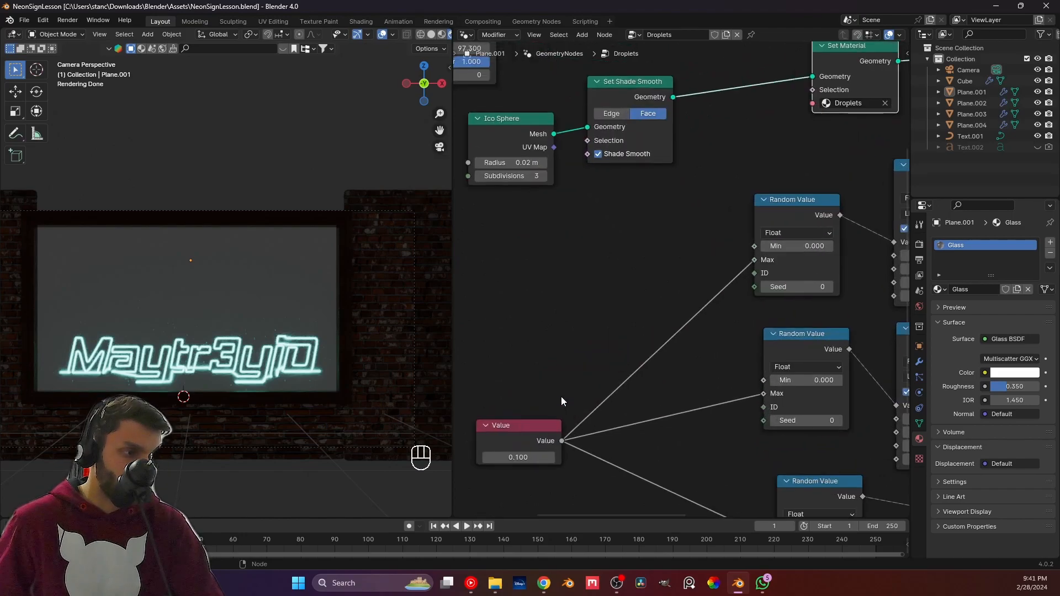
middle_click_drag(561, 397, 693, 310)
scroll(643, 367, "up", 4)
mouse_move(630, 416)
left_mouse_down("shift")
mouse_move(663, 416)
mouse_move(620, 416)
left_mouse_up("shift")
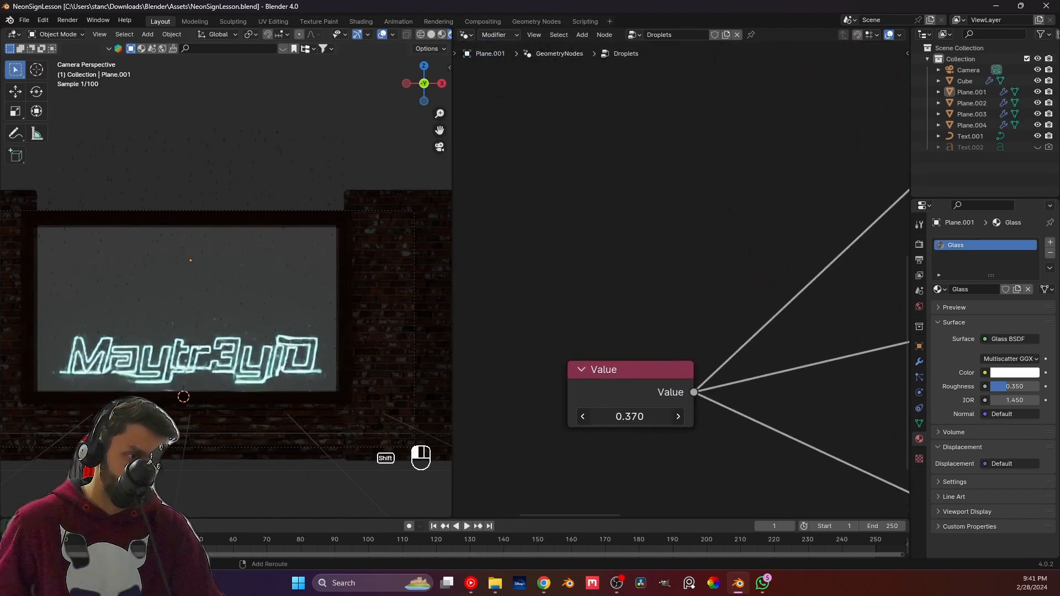
left_click(621, 417)
type(".3")
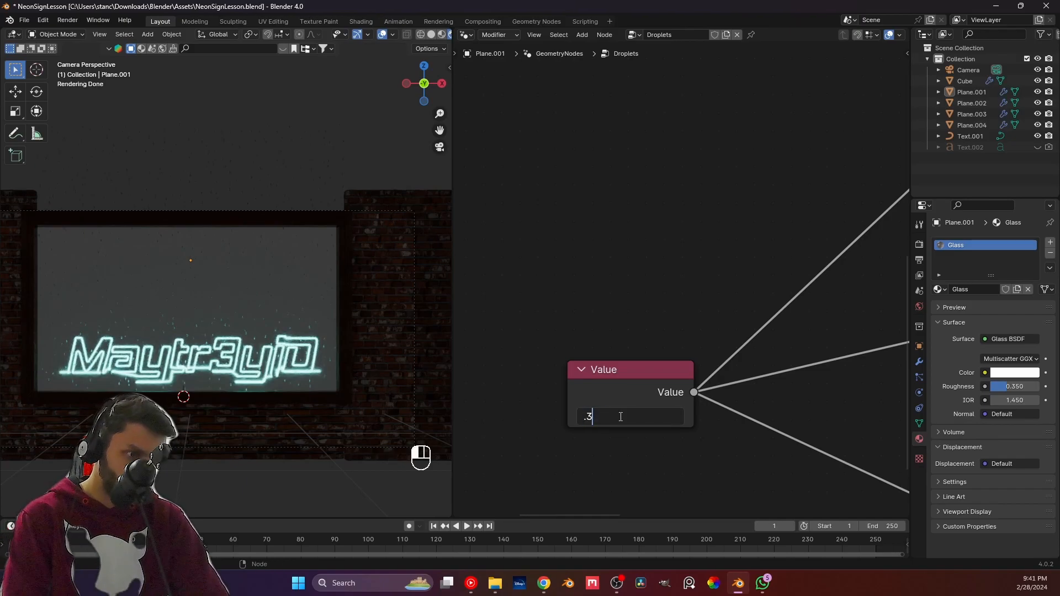
type("5")
key("Return")
Examine the enlarged droplets in the rendered view and the settings of the Map Range nodes that control their scale.
scroll(274, 391, "up", 3)
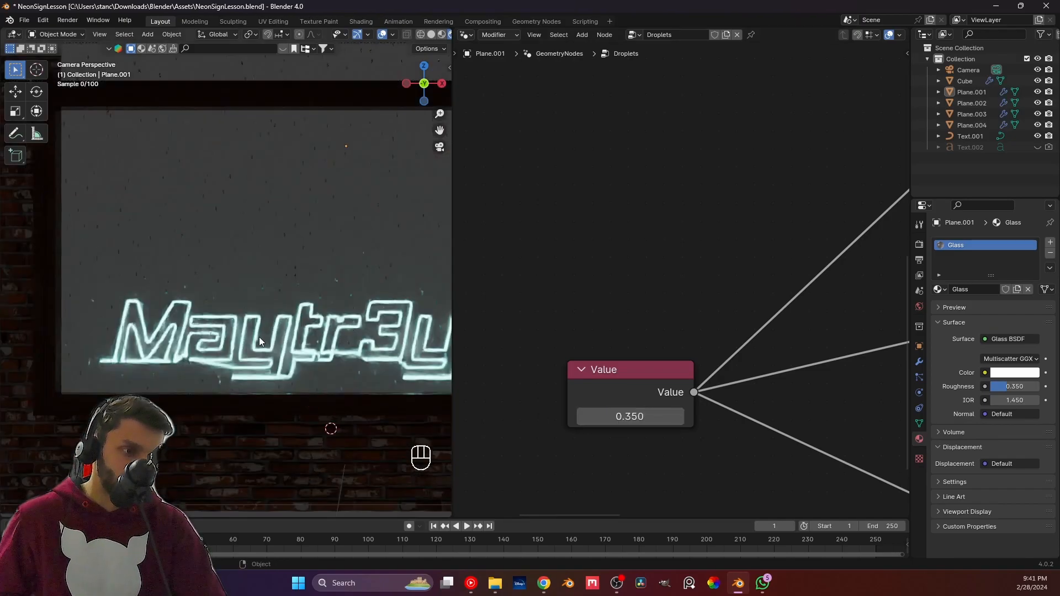
scroll(260, 336, "up", 2)
scroll(260, 337, "down", 4)
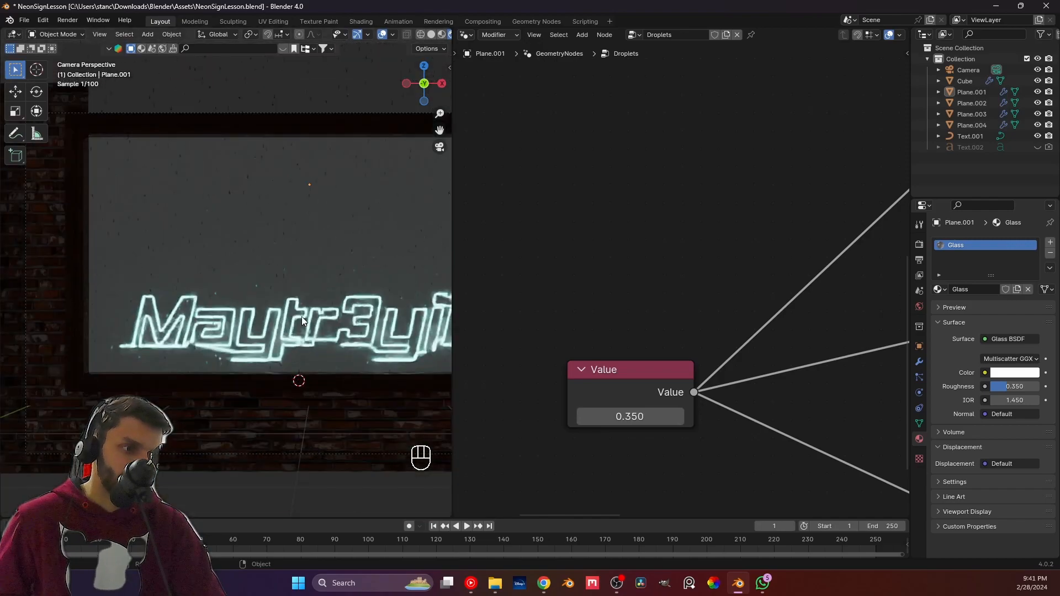
middle_click_drag(338, 278, 187, 332, "shift")
middle_click_drag(264, 363, 332, 358, "shift")
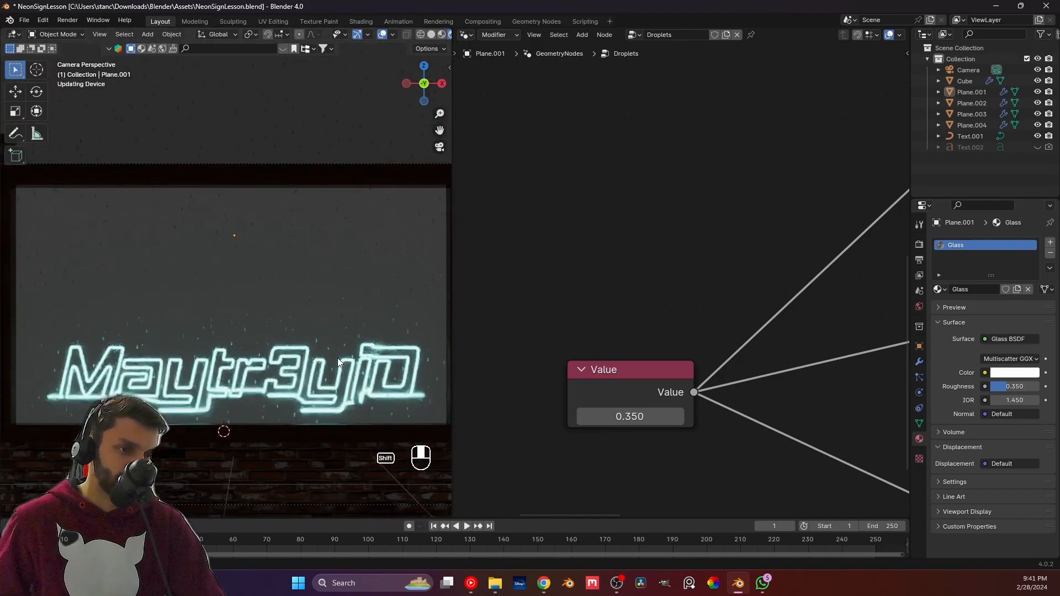
middle_click_drag(823, 469, 407, 465)
scroll(777, 434, "down", 1)
middle_click_drag(777, 433, 699, 291)
middle_click_drag(746, 345, 468, 343)
scroll(594, 450, "up", 3)
middle_click_drag(592, 420, 699, 393, "shift")
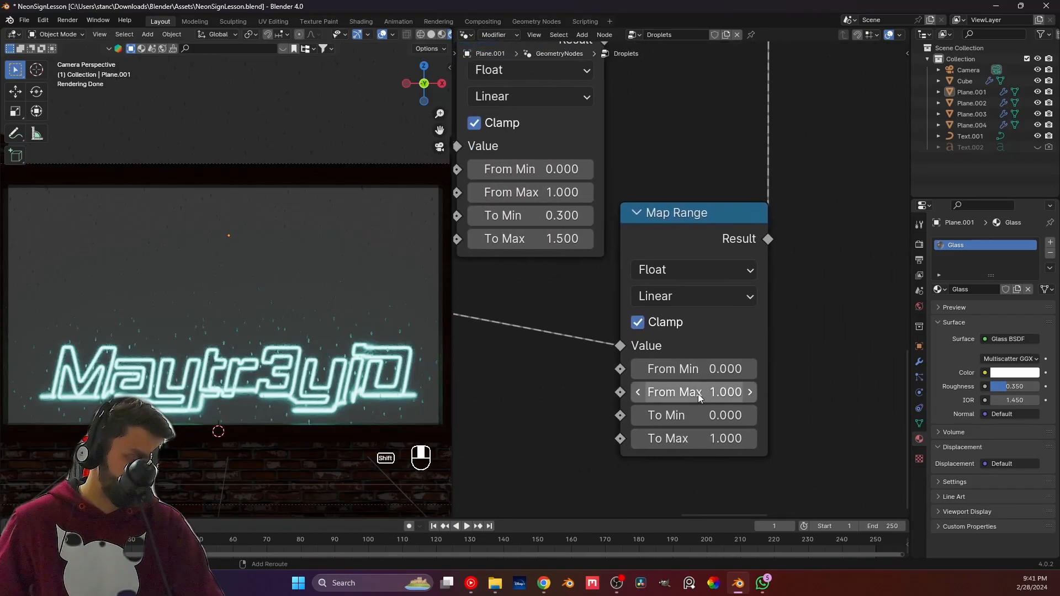
scroll(693, 414, "down", 5)
middle_click_drag(707, 255, 742, 217)
scroll(348, 316, "up", 4)
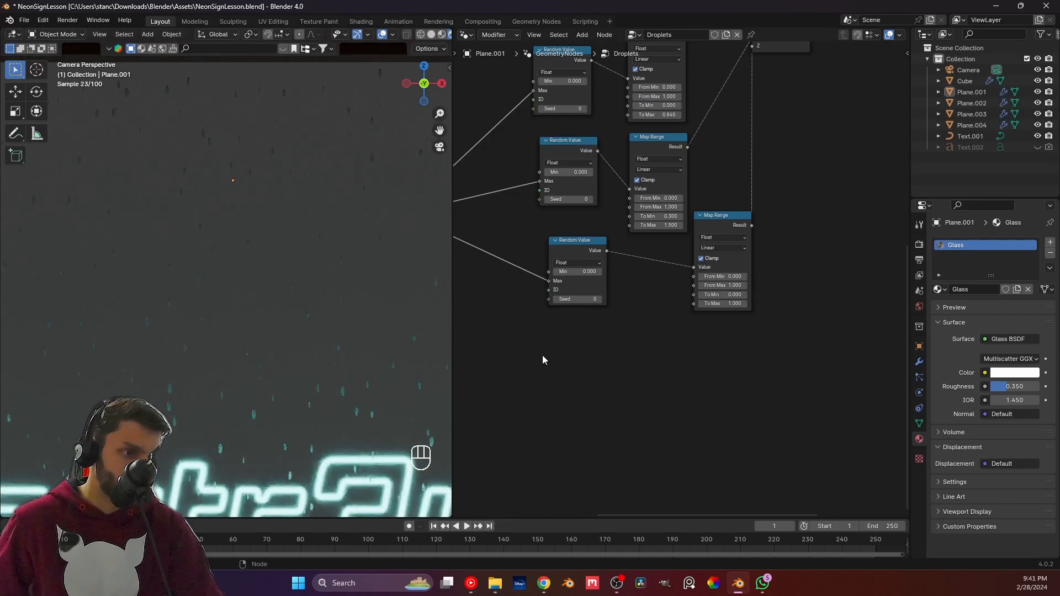
Try larger To Max values on the Map Range node for the droplets' Z scale, ending at 3.970.
scroll(681, 279, "up", 2)
left_click_drag(740, 316, 749, 315, "shift")
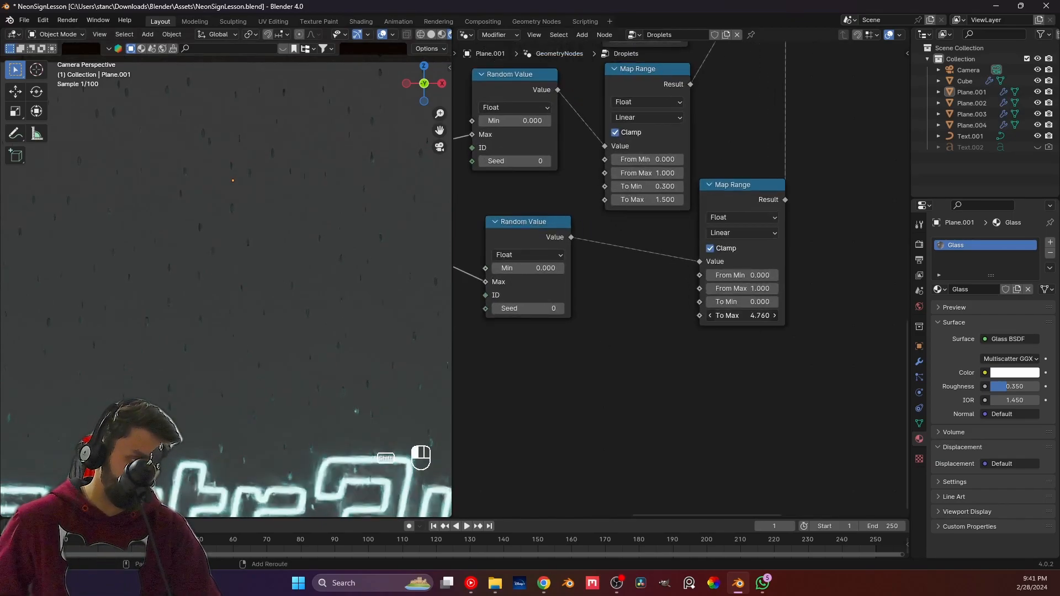
left_click_drag(743, 316, 735, 315, "shift")
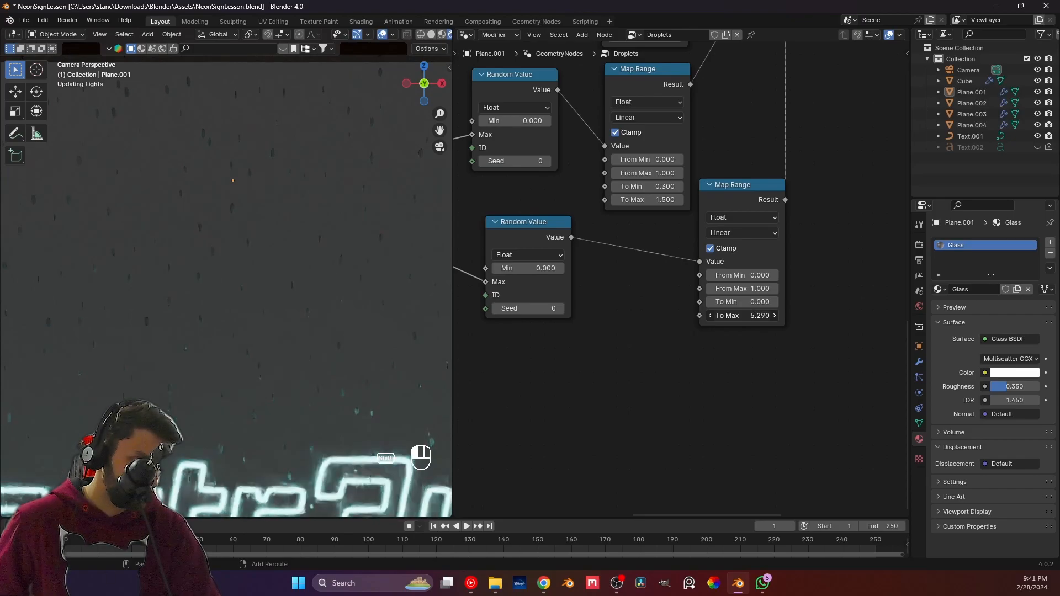
left_click(729, 305)
left_click(741, 314)
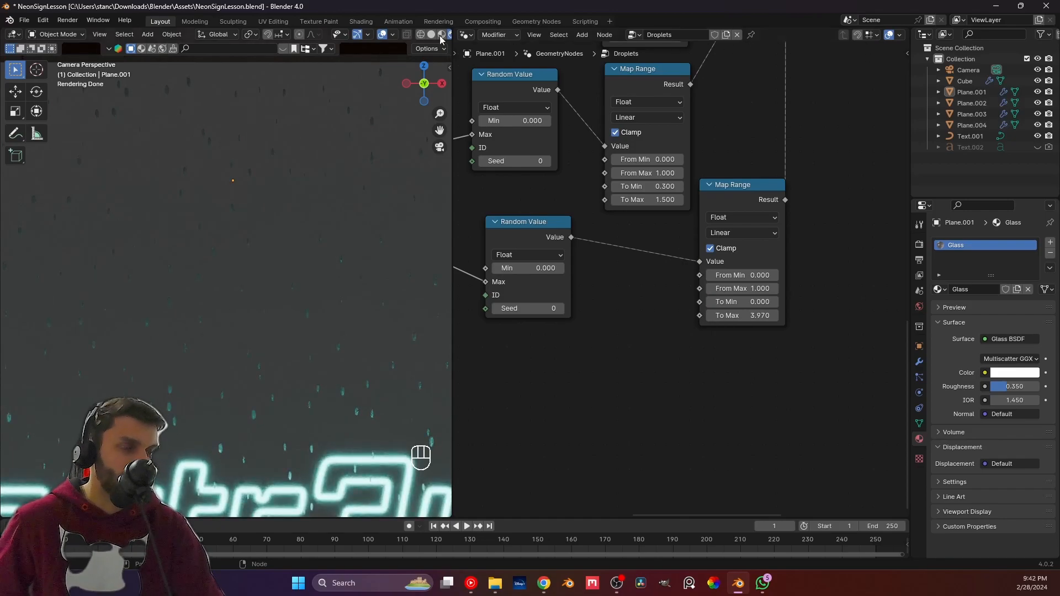
Switch the viewport to Solid shading and lower the lowest Map Range node's To Max to 0.050, checking the droplets from an angle.
scroll(445, 40, "down", 2)
left_click(396, 34)
mouse_move(276, 287)
middle_mouse_down("shift")
mouse_move(271, 249)
mouse_move(248, 267)
mouse_move(206, 271)
middle_mouse_up("shift")
scroll(270, 250, "up", 4)
scroll(241, 268, "up", 6)
left_click_drag(745, 317, 729, 317, "shift")
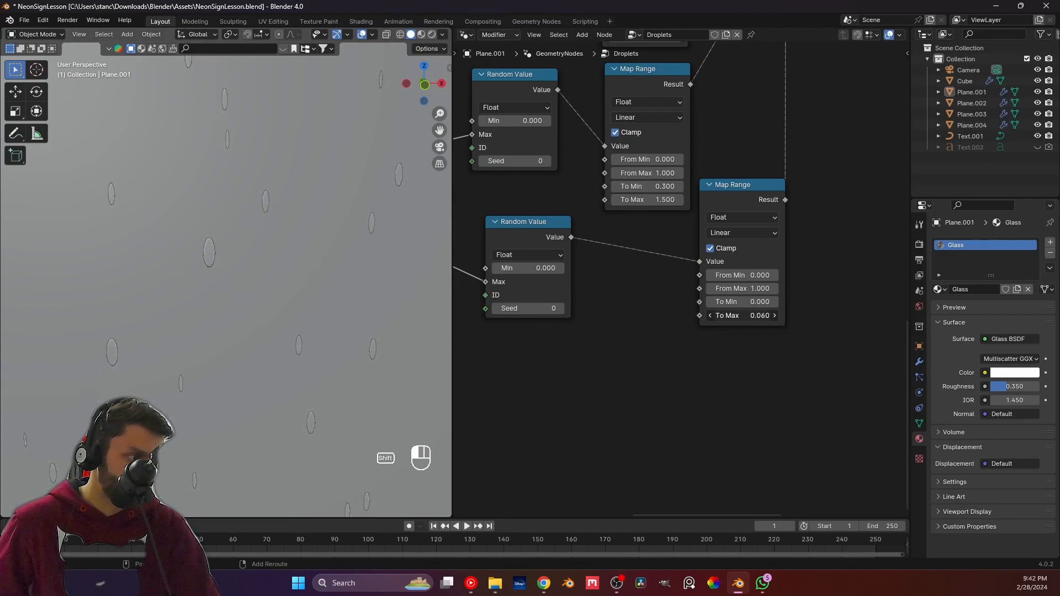
middle_click_drag(411, 263, 438, 263)
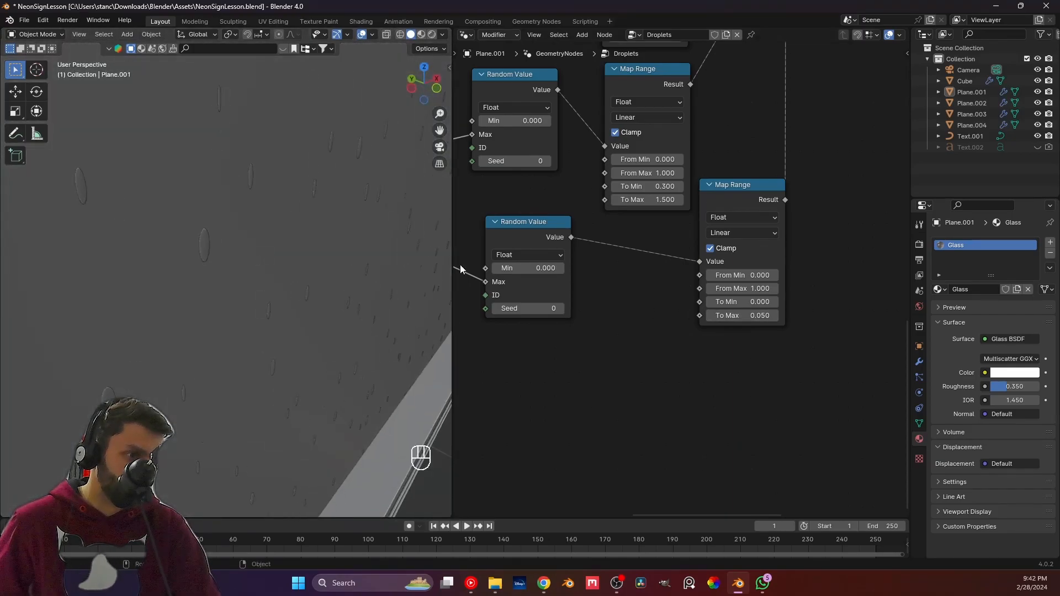
Try a To Max of 0.2 on the lowest Map Range node and settle on 0.5.
left_click_drag(742, 315, 743, 316, "shift")
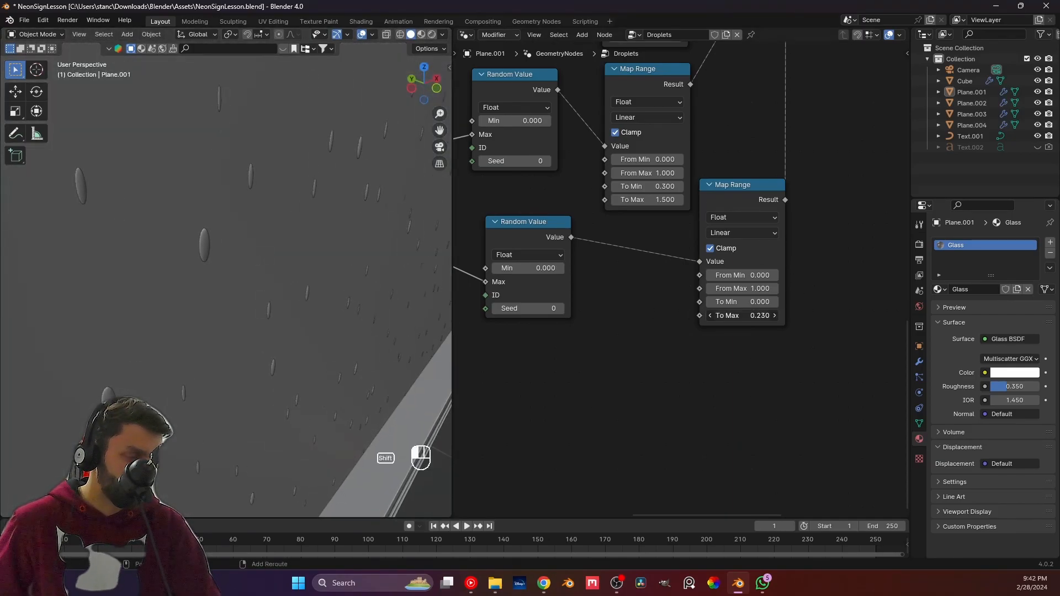
left_click(741, 315)
type("0.2")
key("Return")
middle_click_drag(385, 264, 341, 251)
left_click(726, 316)
type("0.5")
key("Return")
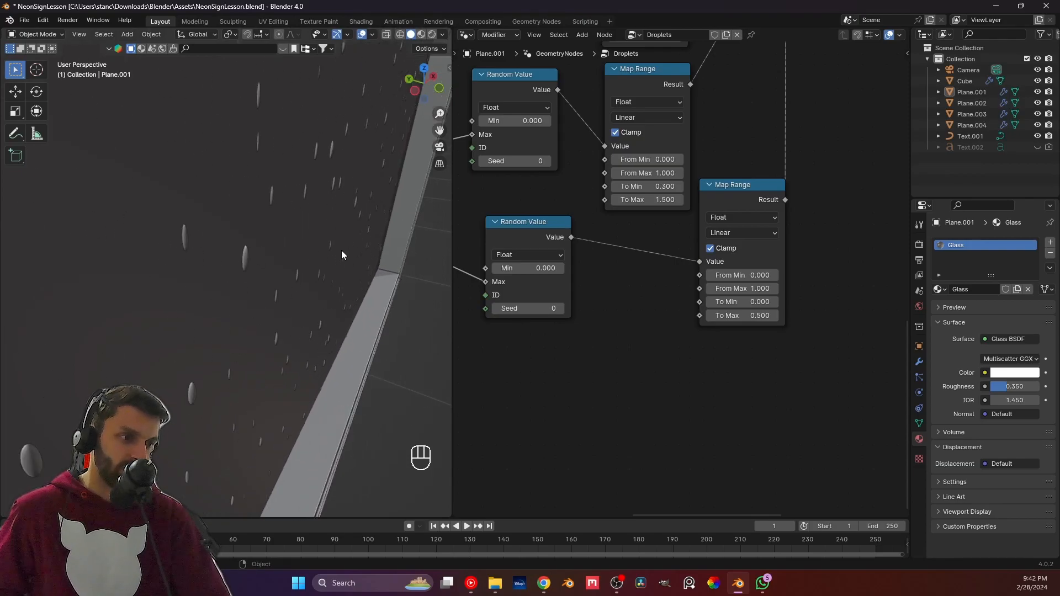
Examine the droplets on the glass up close and from farther away, along with the nodes that scale and instance them.
middle_click_drag(646, 229, 645, 324)
scroll(645, 323, "down", 1)
scroll(642, 321, "up", 5)
scroll(641, 321, "up", 1)
middle_click_drag(255, 276, 216, 253)
scroll(252, 300, "down", 8)
scroll(252, 300, "down", 5)
scroll(638, 412, "down", 5)
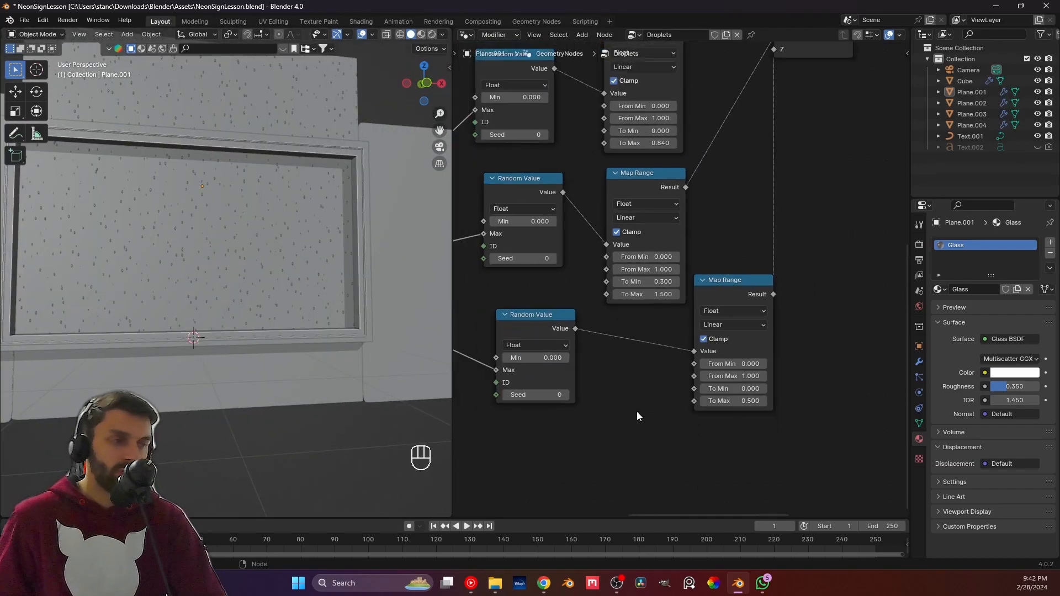
middle_click_drag(620, 418, 538, 465)
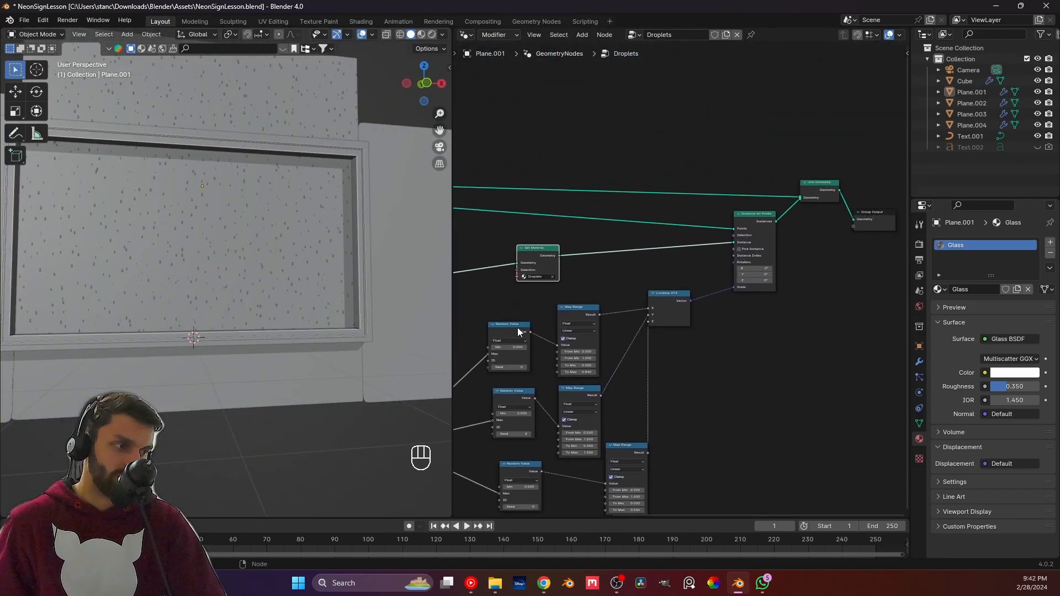
middle_click_drag(569, 325, 525, 384)
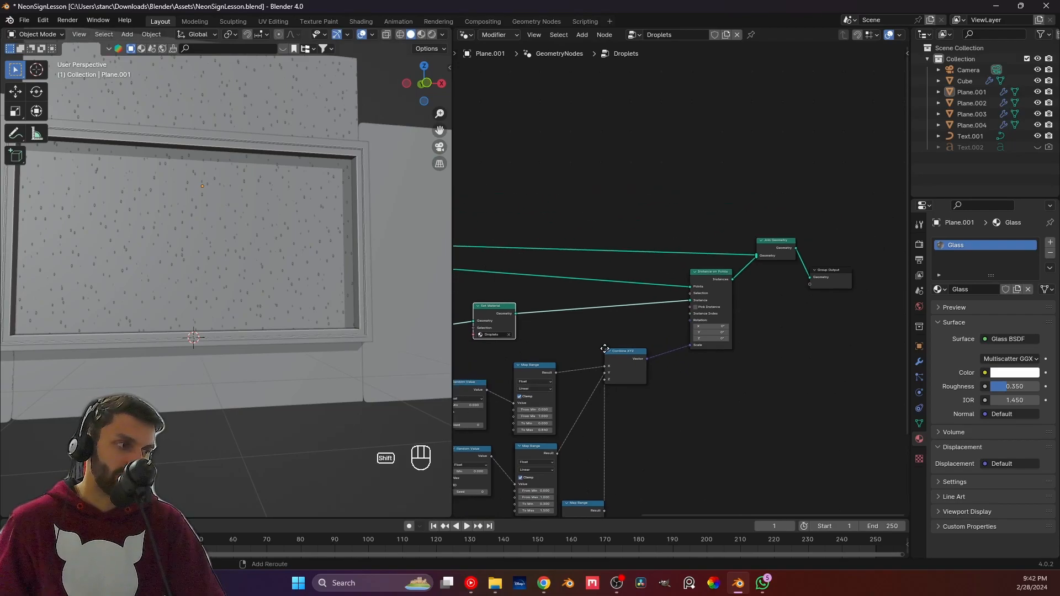
scroll(648, 359, "up", 2)
scroll(648, 359, "up", 2)
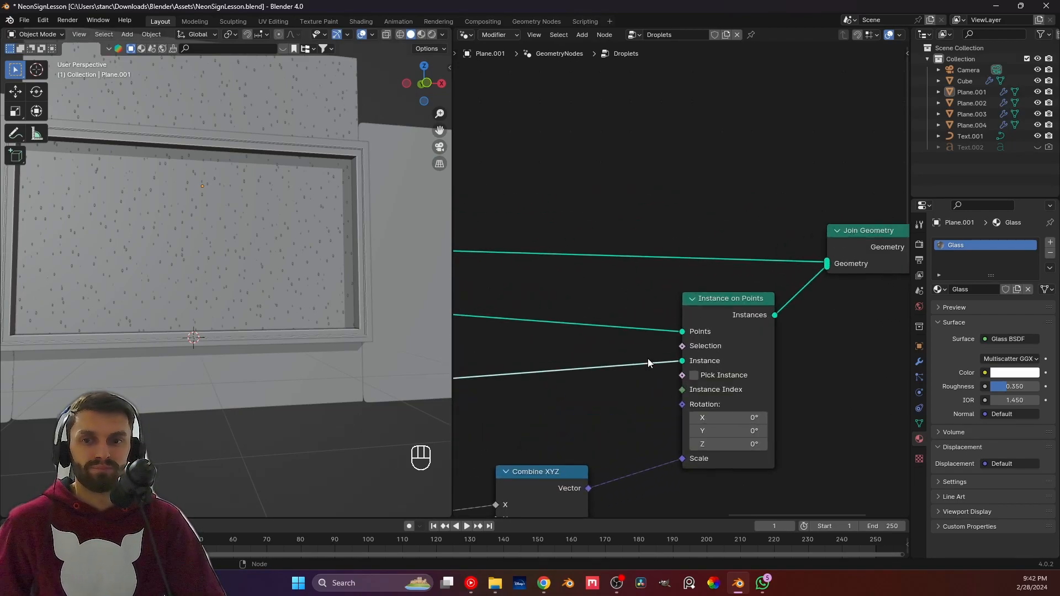
Insert a Set Position node on the geometry link after the Set Material node.
middle_click_drag(585, 358, 757, 312)
middle_click_drag(576, 332, 670, 332)
key("shift+a")
left_click(666, 327)
type("set")
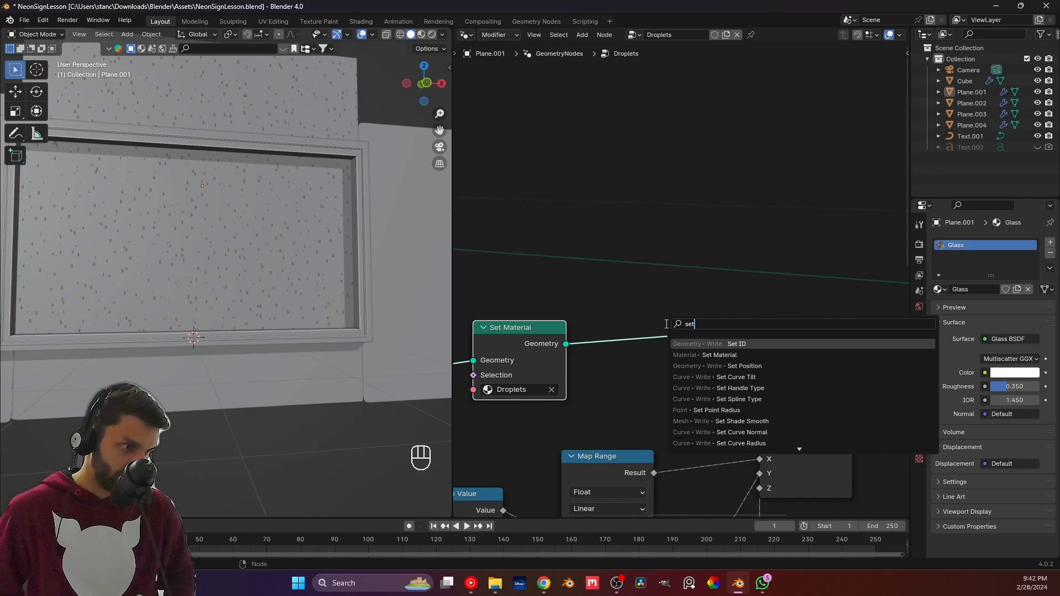
type(" posti")
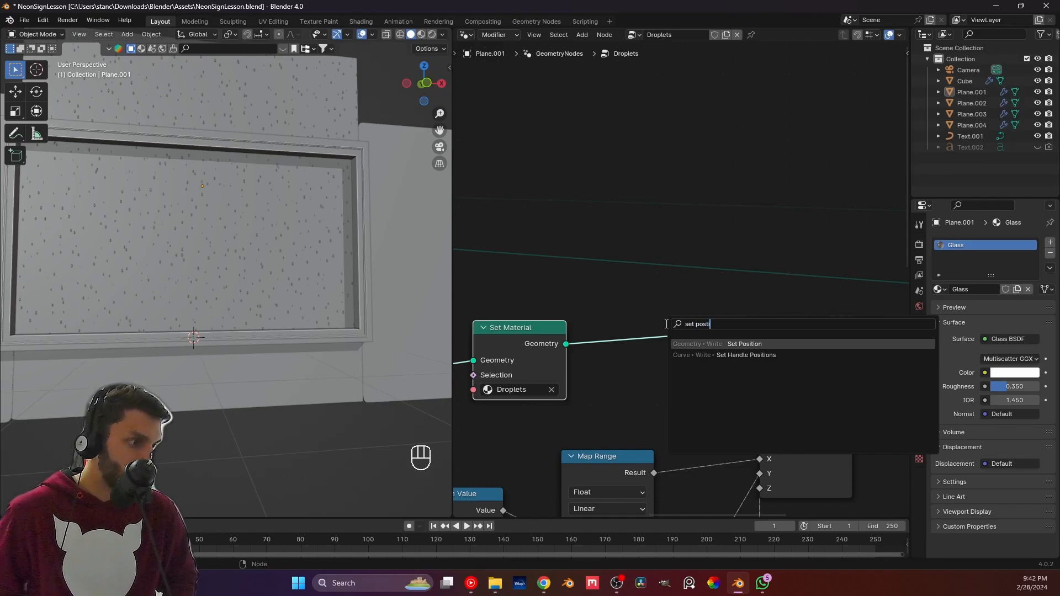
key("Return")
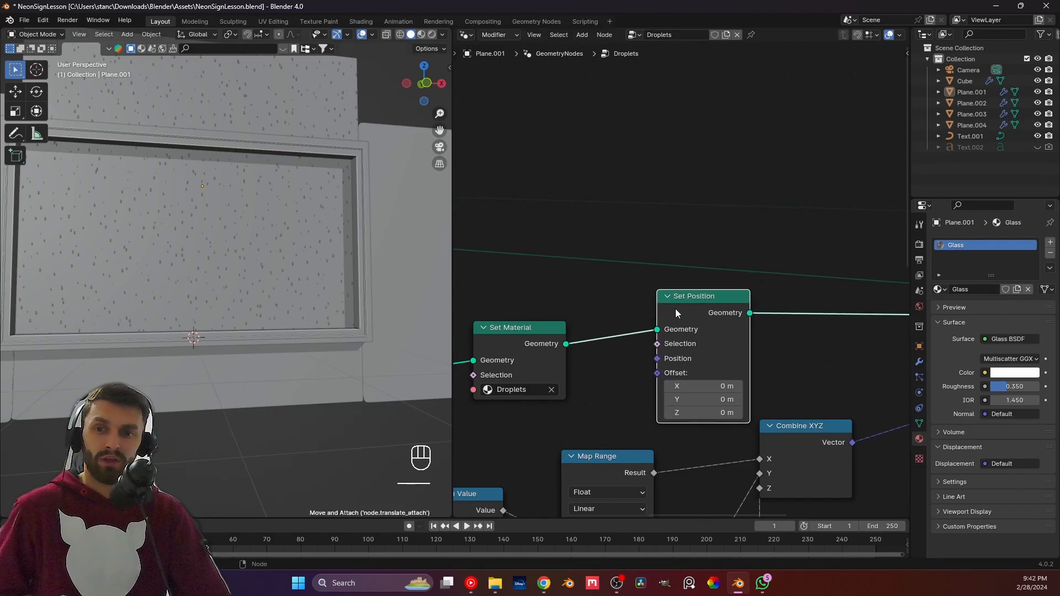
left_click(597, 356)
middle_click_drag(598, 355, 632, 331)
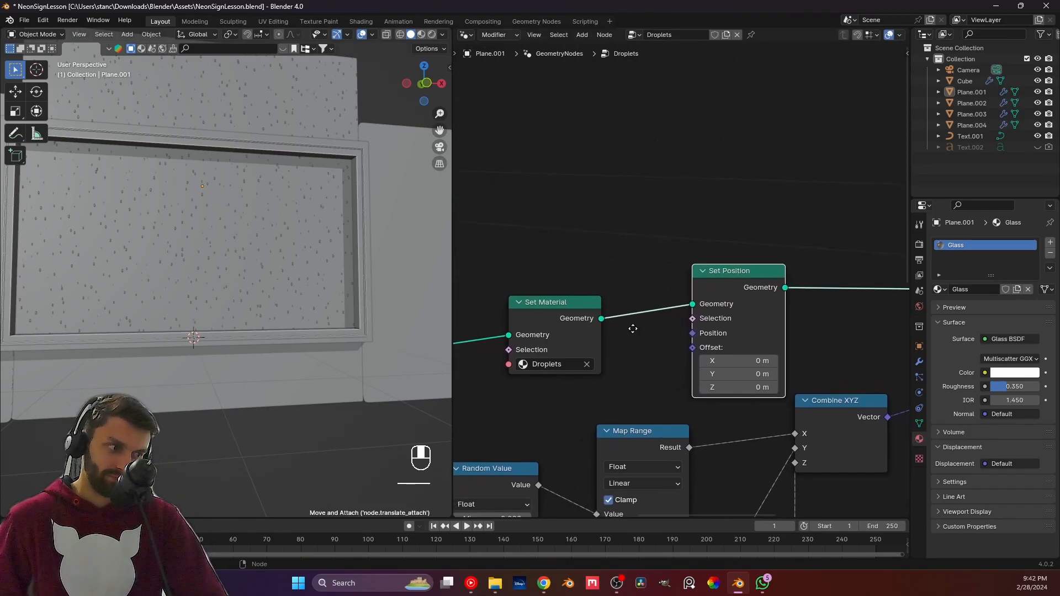
Rearrange the Set Material and Set Position nodes to leave more room between them.
scroll(634, 327, "down", 2)
left_click_drag(650, 331, 647, 243)
scroll(557, 313, "down", 2)
middle_click_drag(557, 314, 683, 333)
left_click(624, 353)
left_click_drag(705, 391, 649, 263)
middle_click_drag(723, 302, 522, 354)
scroll(562, 382, "up", 4)
middle_click_drag(562, 382, 738, 370)
middle_click_drag(835, 364, 707, 374)
scroll(780, 373, "up", 4)
middle_click_drag(793, 382, 712, 331)
scroll(710, 347, "down", 1)
scroll(711, 348, "up", 3)
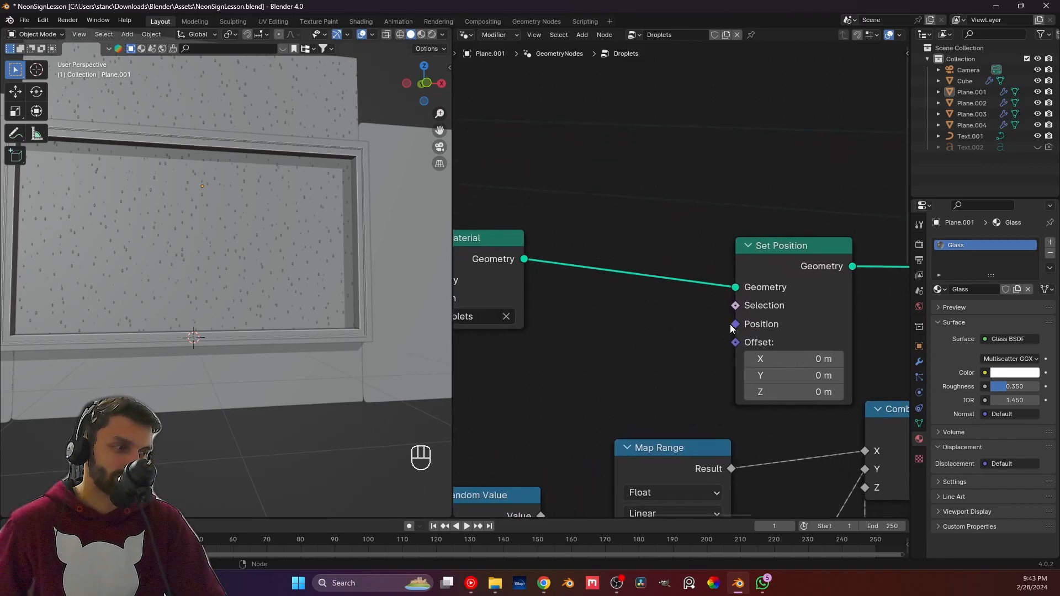
Try driving the Set Position node's Offset with a Noise Texture's Fac output and check the droplets up close.
left_click_drag(737, 342, 378, 413)
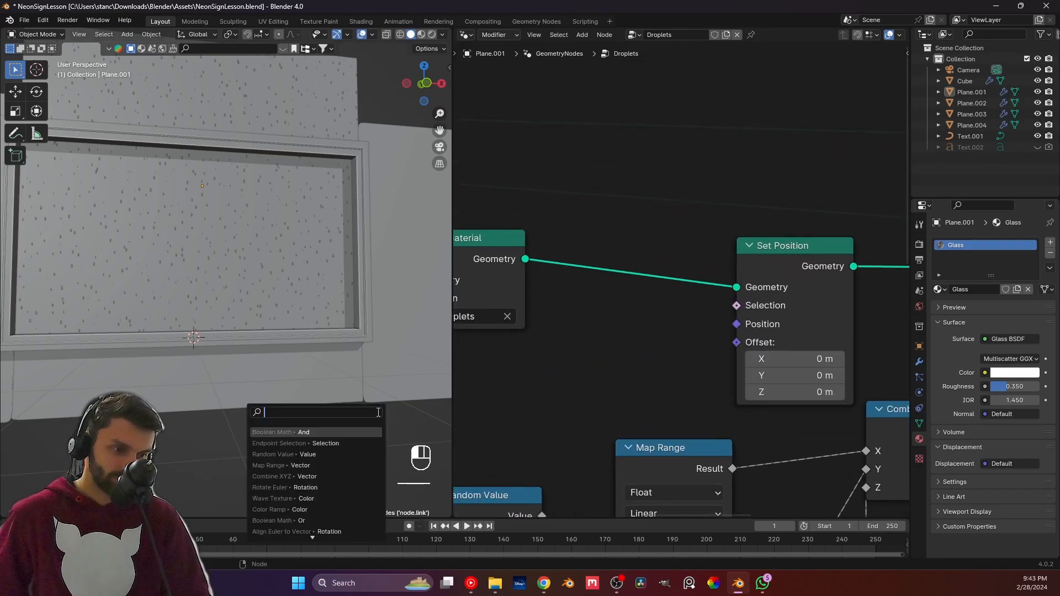
type("noise")
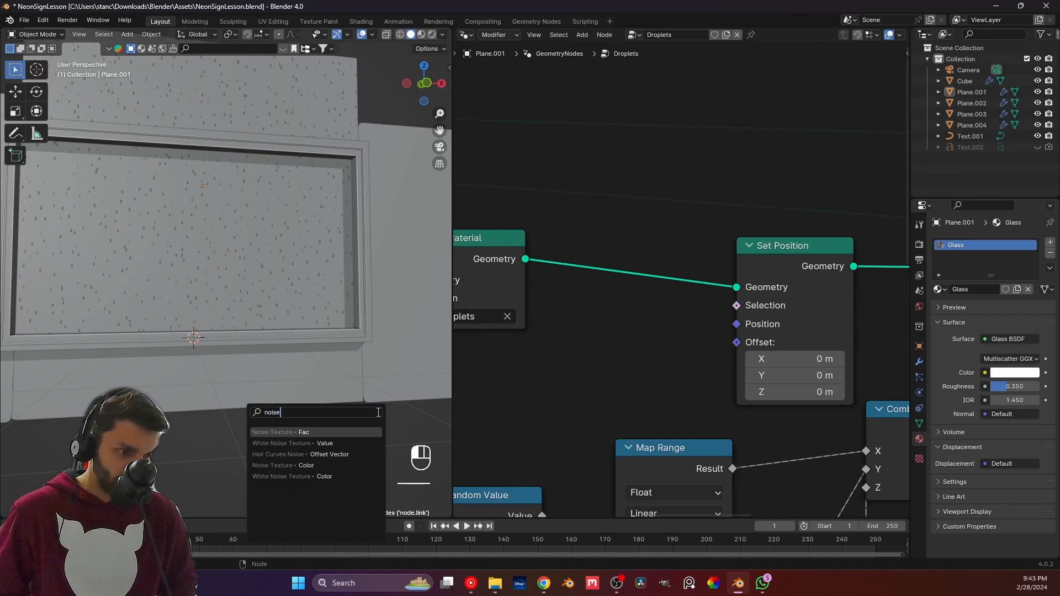
key("Return")
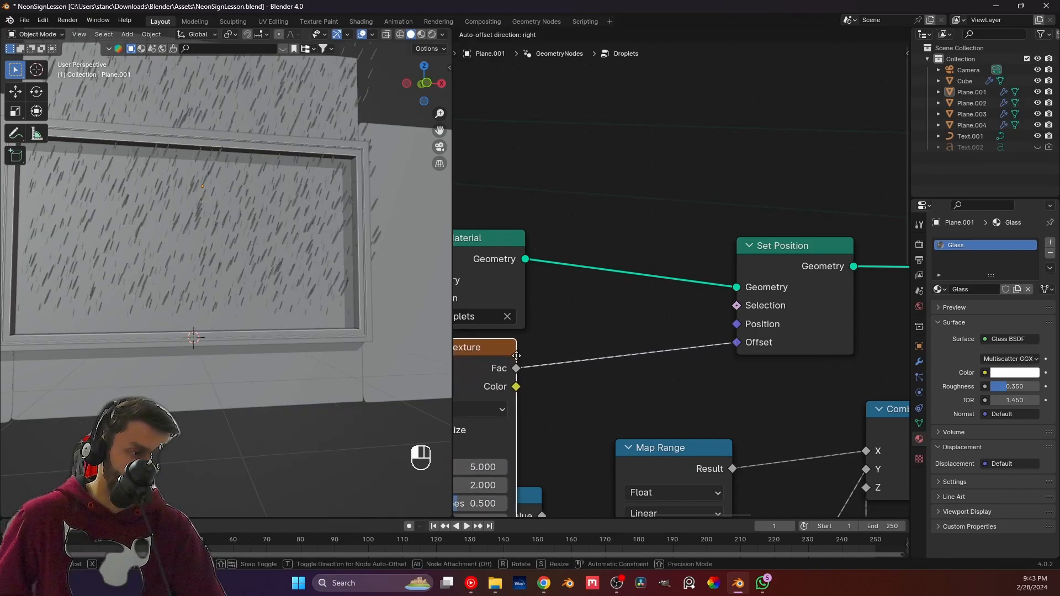
left_click(539, 356)
scroll(221, 284, "up", 5)
middle_click_drag(200, 280, 269, 298)
scroll(568, 386, "down", 2)
Delete the Noise Texture and Set Position nodes, keeping the Set Material output linked onward.
middle_click_drag(579, 379, 733, 282)
left_click_drag(621, 356, 673, 356)
middle_click_drag(631, 328, 598, 335)
key("x")
middle_click_drag(829, 240, 648, 282)
left_click(688, 222)
left_click_drag(689, 224, 687, 233, "alt")
key("x")
Insert a Transform Geometry node after Set Material, try an X scale of 2.100 on the droplets and undo that scale.
key("shift+a")
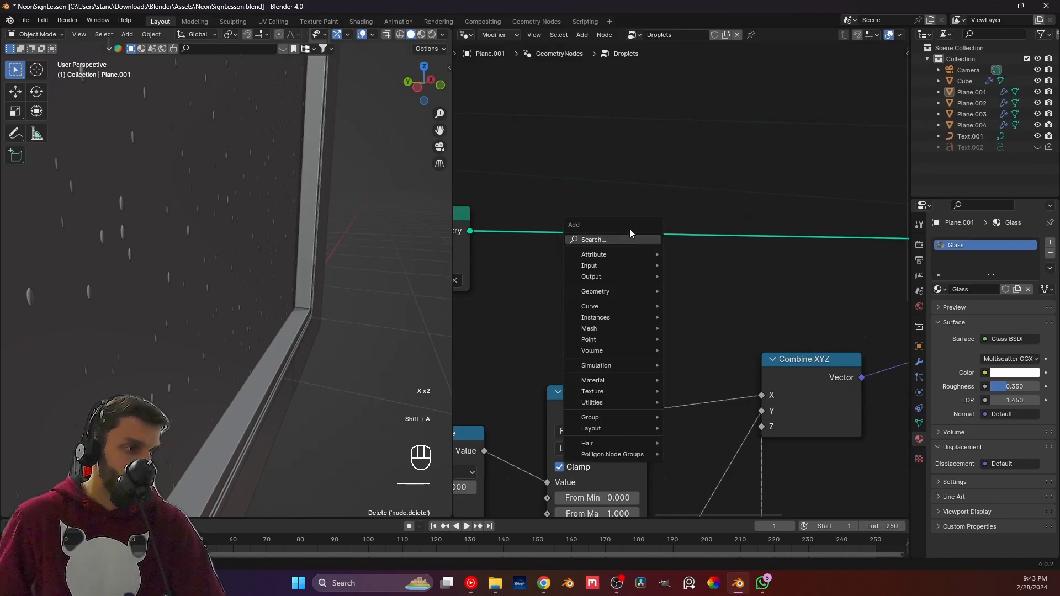
type("tra")
key("Return")
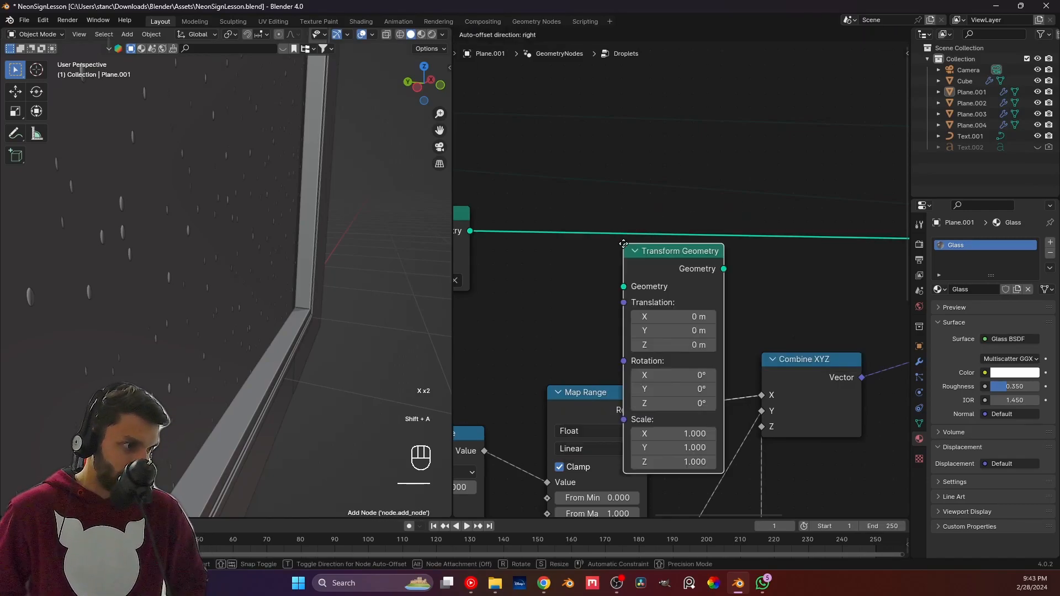
left_click(683, 143)
left_click_drag(733, 156, 685, 144)
middle_click_drag(199, 284, 144, 276)
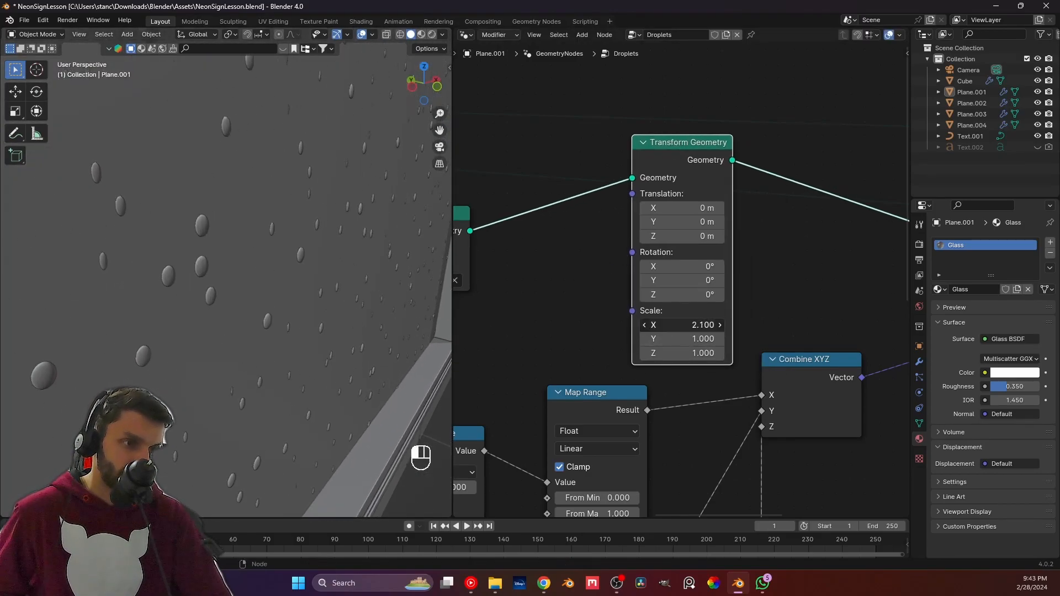
key("ctrl+z")
Try a Noise Texture on the Transform Geometry node's Scale, and delete both nodes again.
left_click_drag(633, 311, 563, 312)
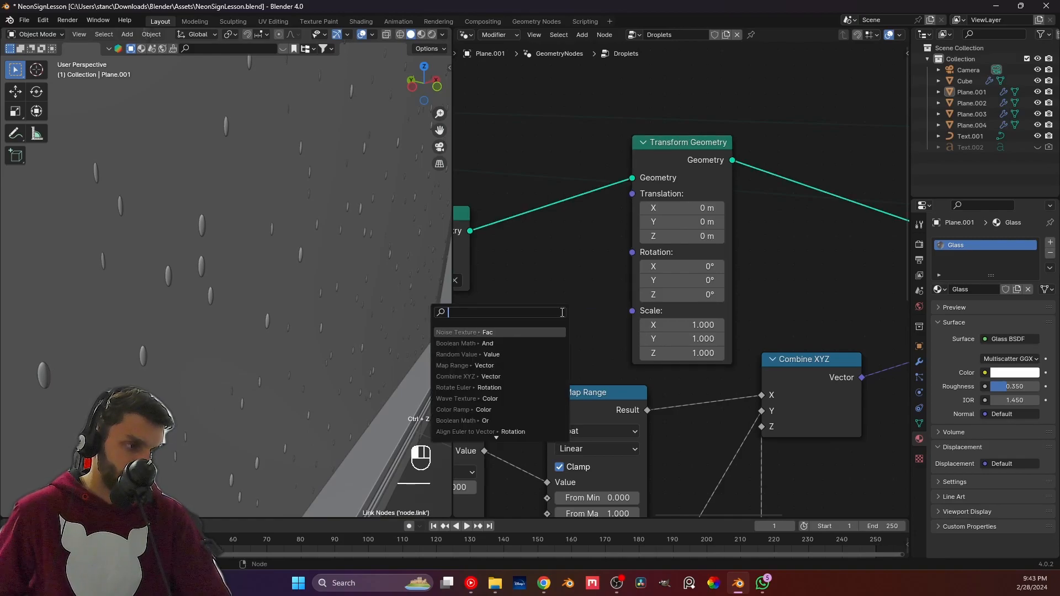
type("nois")
key("Return")
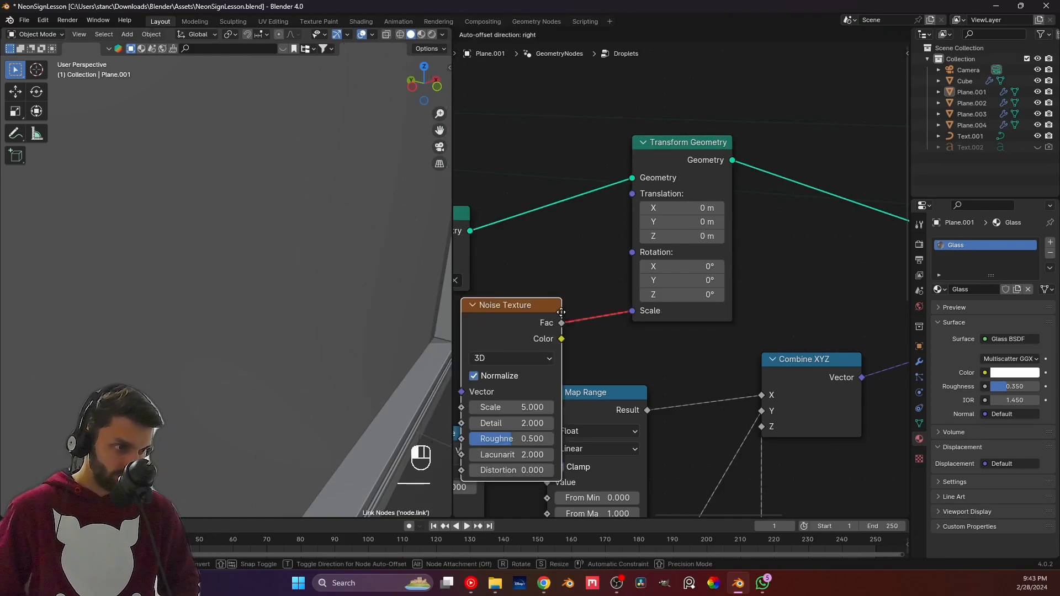
left_click(607, 240)
key("x")
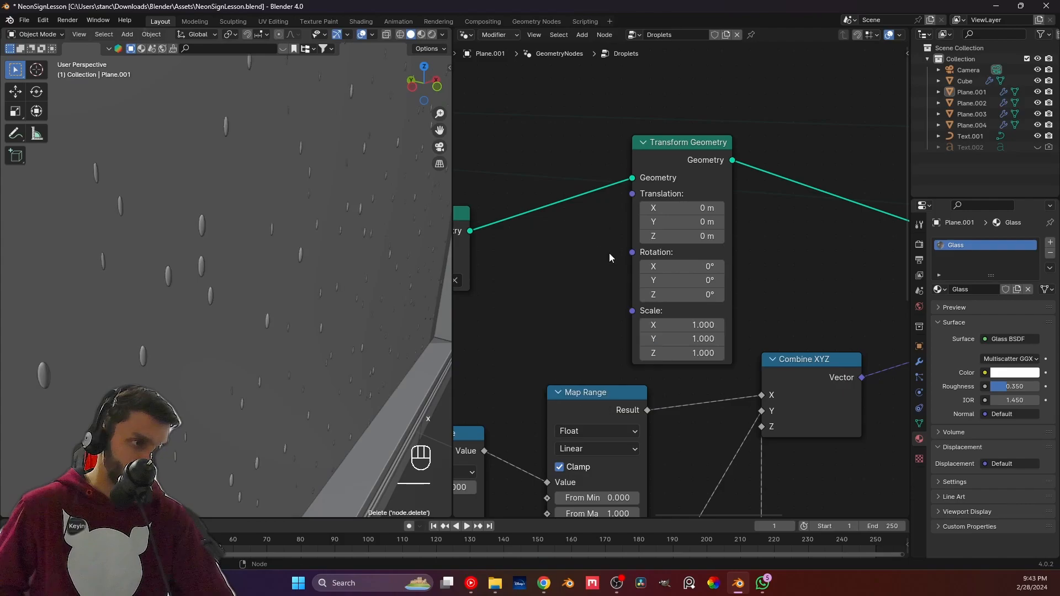
left_click_drag(683, 151, 683, 142, "alt")
key("x")
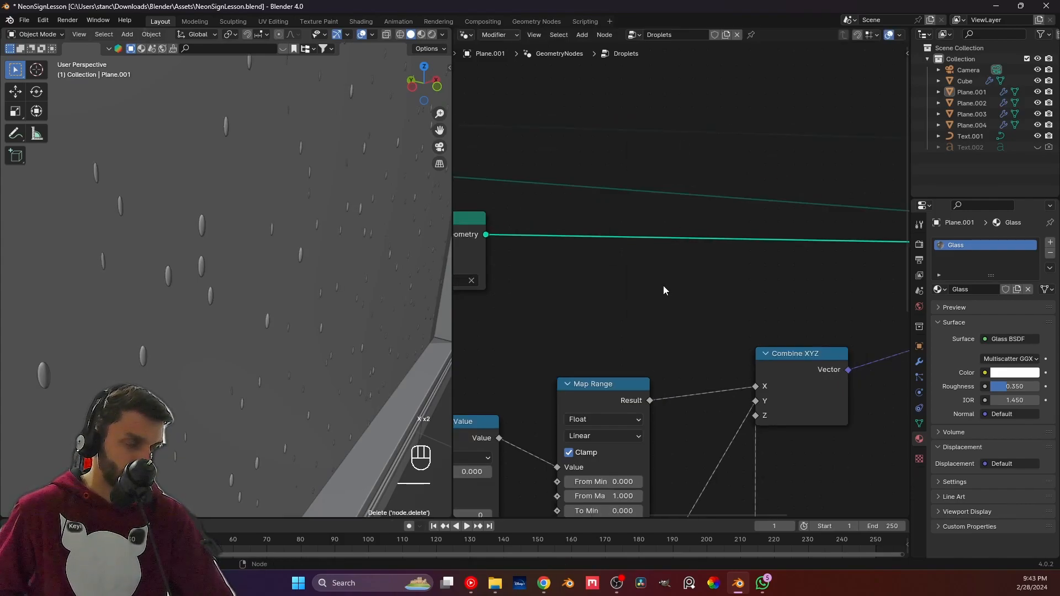
Try driving the Ico Sphere's Radius with a Noise Texture and delete that texture node again.
scroll(664, 286, "down", 4)
left_click(625, 305)
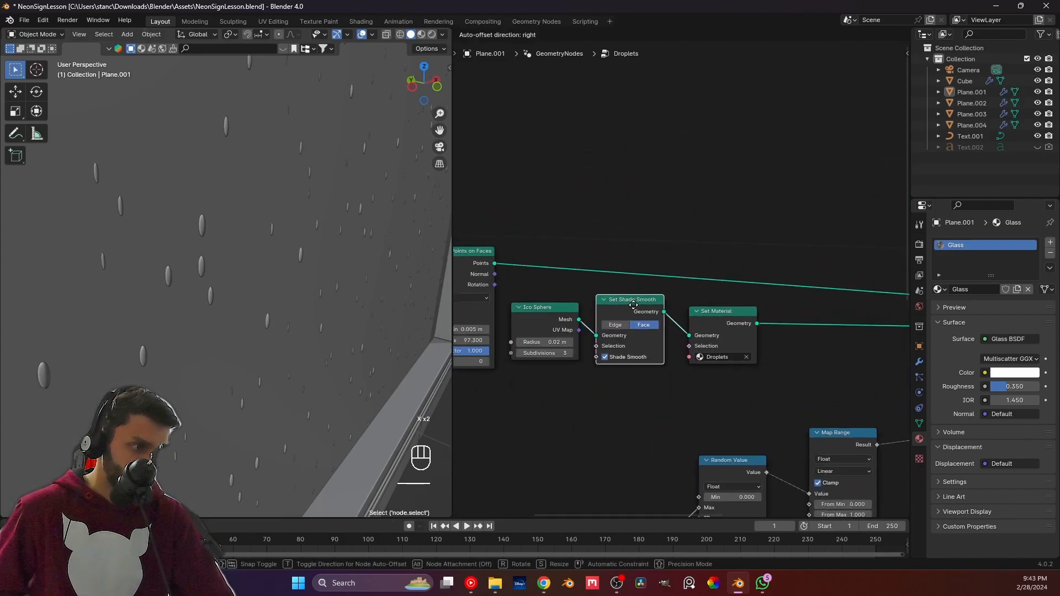
left_click(534, 307)
scroll(637, 387, "up", 2)
middle_click_drag(637, 385, 720, 352)
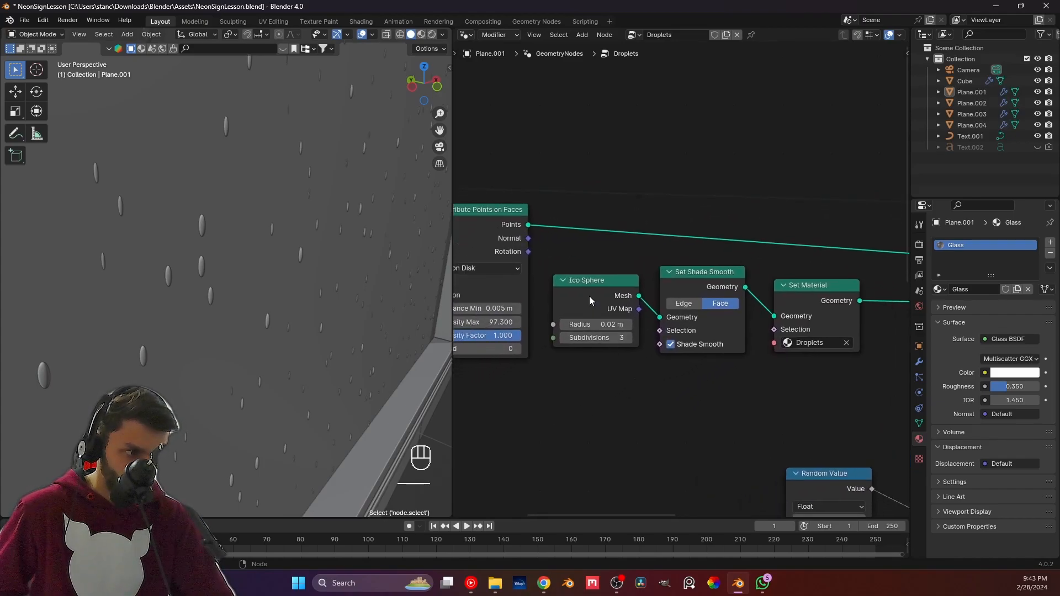
left_click_drag(589, 296, 590, 381)
middle_click_drag(691, 444, 751, 350)
left_click_drag(615, 316, 543, 354)
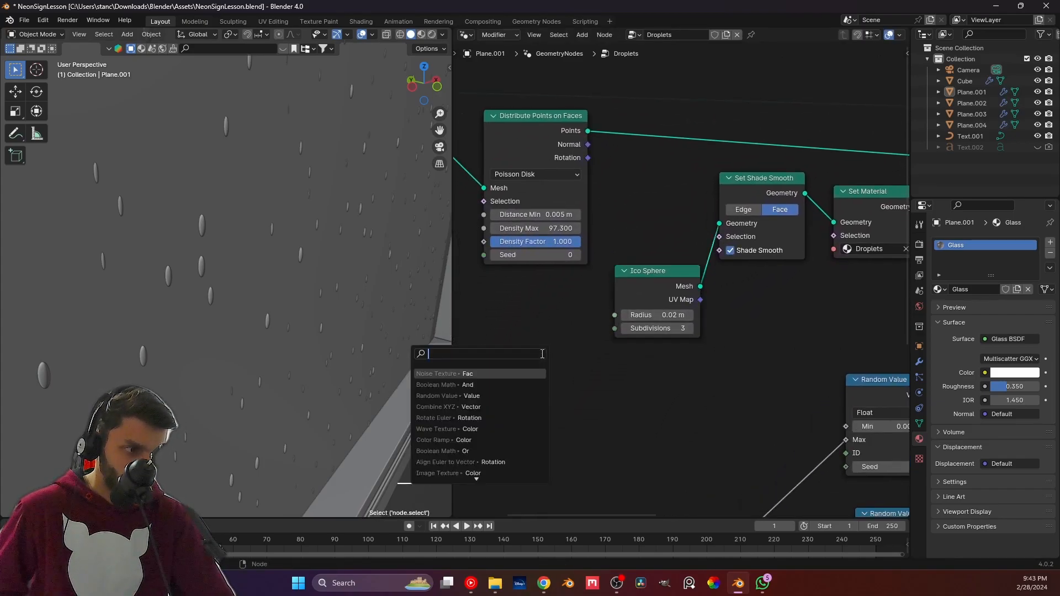
type("noise")
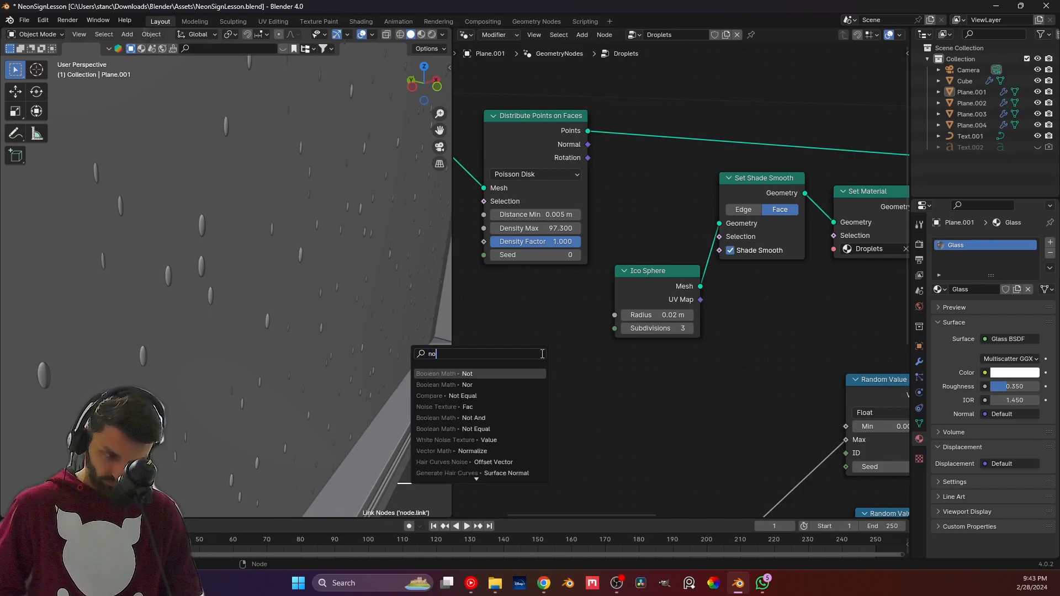
key("Return")
left_click(534, 325)
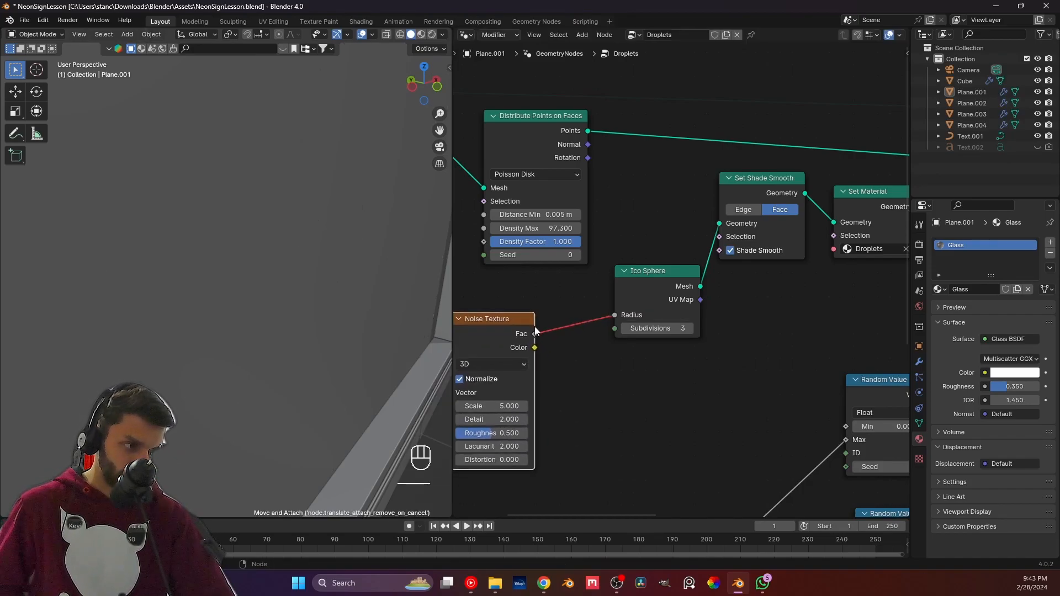
key("x")
Arrange the Ico Sphere, Set Shade Smooth and Set Material nodes in a tidy row.
middle_click_drag(905, 293, 657, 315)
middle_click_drag(791, 282, 770, 314)
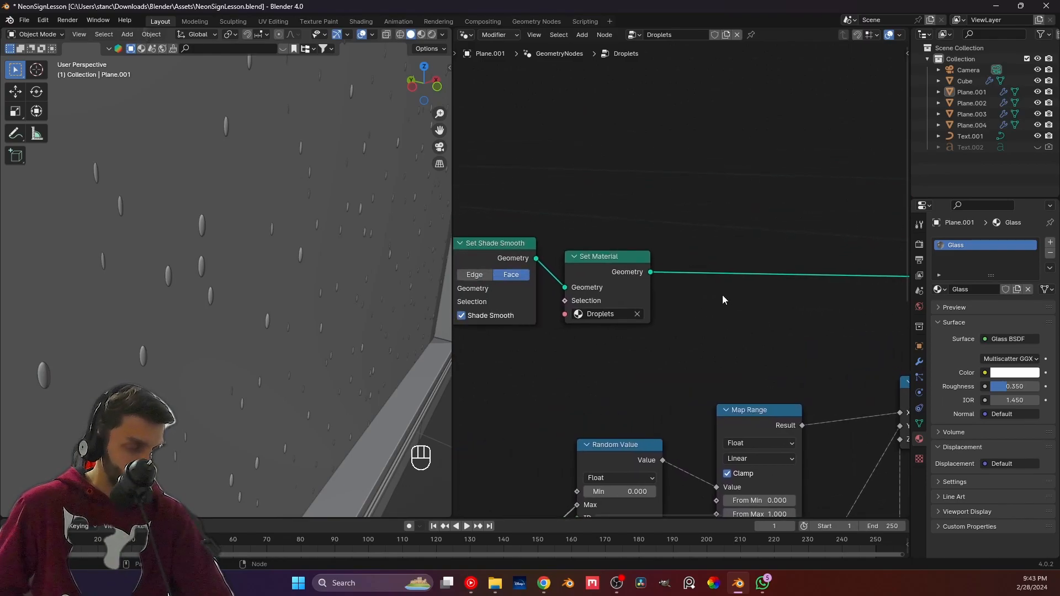
left_click_drag(614, 258, 743, 224)
scroll(680, 291, "down", 1)
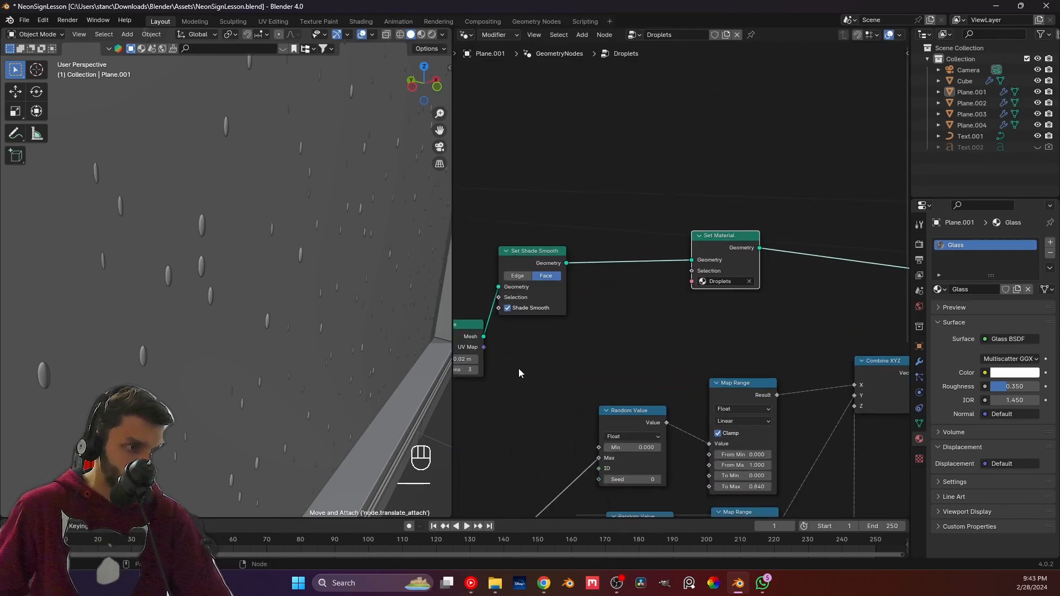
middle_click_drag(518, 268, 618, 290)
left_click_drag(617, 289, 671, 302)
left_click_drag(535, 359, 529, 271)
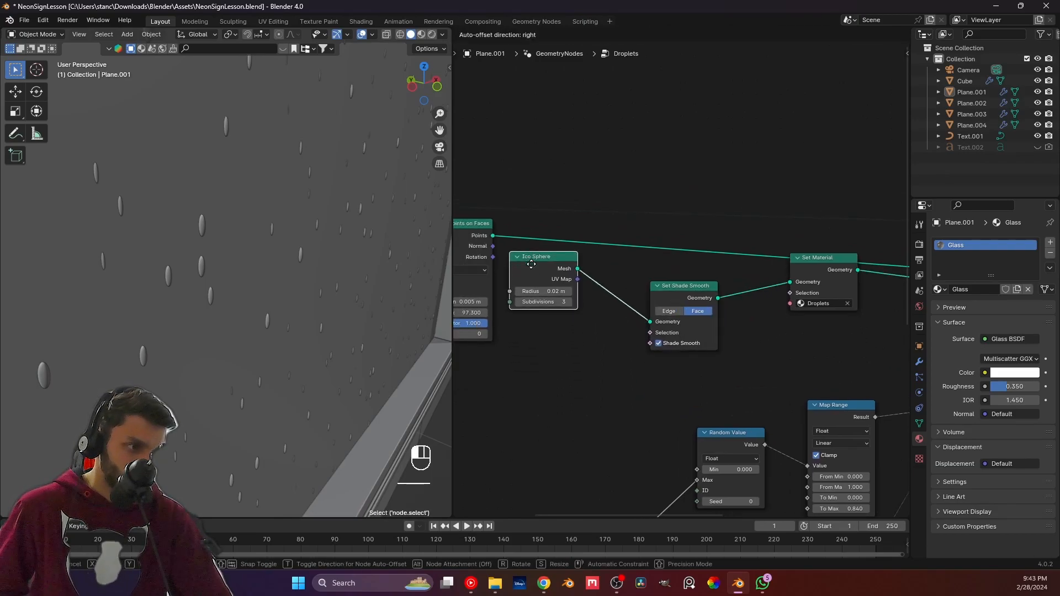
left_click_drag(657, 300, 593, 283)
middle_click_drag(759, 329, 590, 370)
left_click_drag(644, 316, 558, 332)
Move the Group Output and Join Geometry nodes farther away from the Instance on Points node.
scroll(568, 339, "down", 4)
middle_click_drag(248, 297, 334, 315)
scroll(595, 391, "down", 3)
middle_click_drag(648, 379, 461, 360)
scroll(580, 346, "up", 3)
middle_click_drag(584, 341, 656, 343)
scroll(560, 362, "up", 4)
scroll(655, 343, "up", 3)
scroll(580, 341, "up", 1)
middle_click_drag(580, 340, 486, 324)
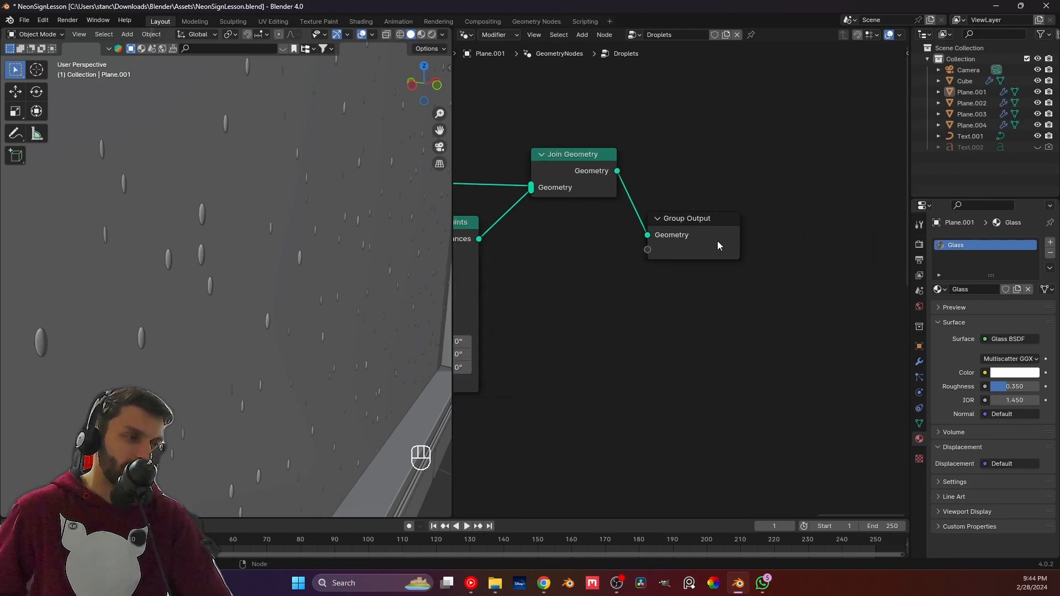
left_click_drag(717, 241, 858, 207)
left_click_drag(609, 194, 709, 216)
Add a Rotate Euler node fed by the Distribute Points on Faces node's Rotation output.
middle_click_drag(541, 297, 817, 334)
scroll(727, 313, "down", 7)
scroll(508, 283, "up", 5)
middle_click_drag(508, 274, 650, 257)
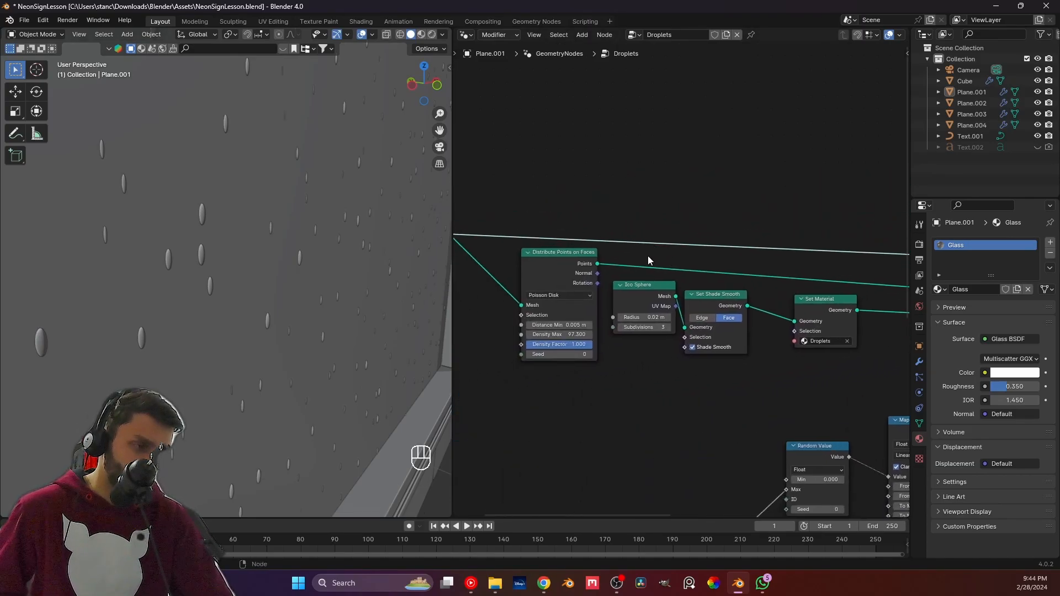
left_click_drag(596, 284, 763, 353)
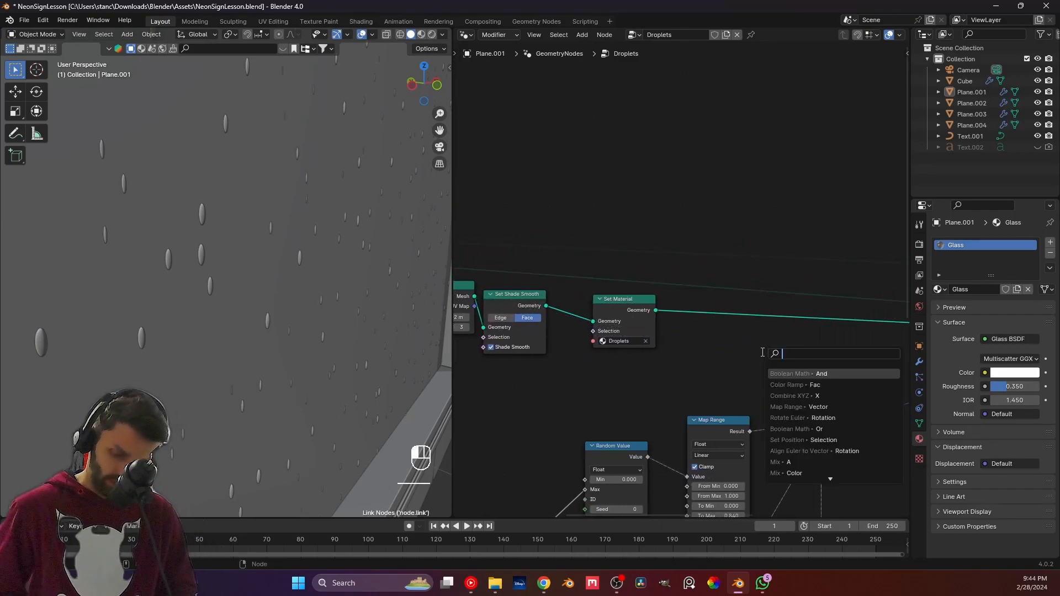
type("rotate")
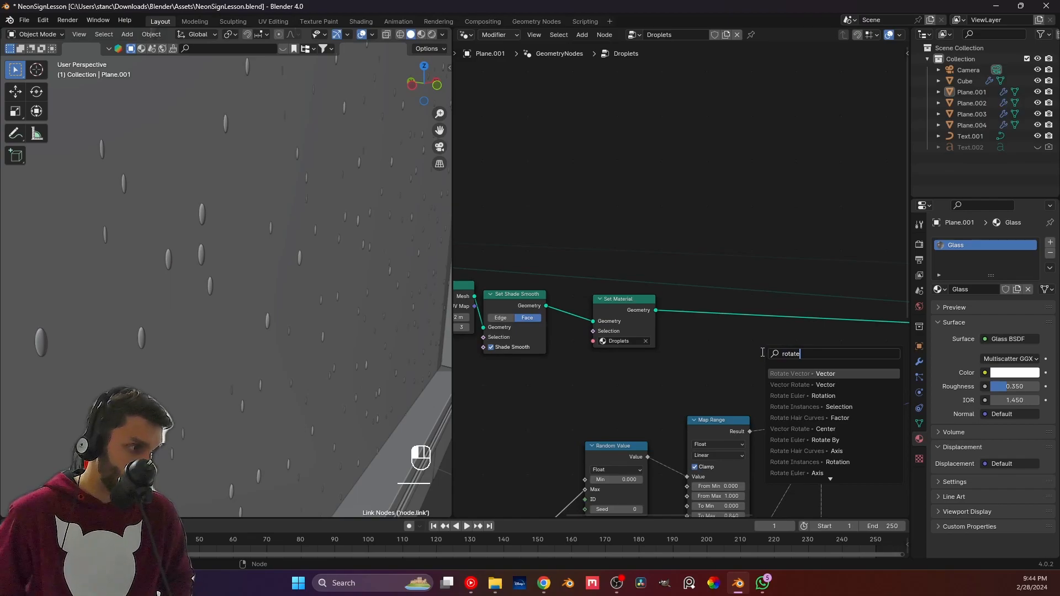
key("Down")
key("Down")
key("Return")
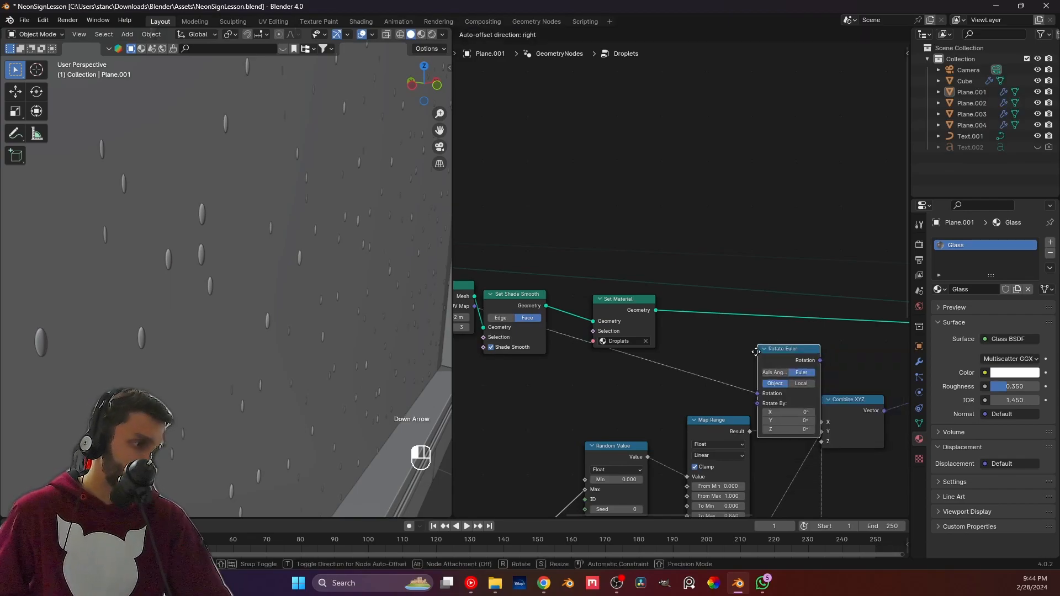
left_click(669, 323)
Place the Rotate Euler node near the Instance on Points node and add a Combine XYZ node fed by its Rotation output.
middle_click_drag(769, 352, 332, 324)
scroll(408, 351, "down", 8)
middle_click_drag(496, 354, 623, 347)
scroll(540, 345, "up", 2)
left_click_drag(590, 327, 589, 326)
middle_click_drag(623, 343, 601, 342)
left_click_drag(581, 335, 722, 358)
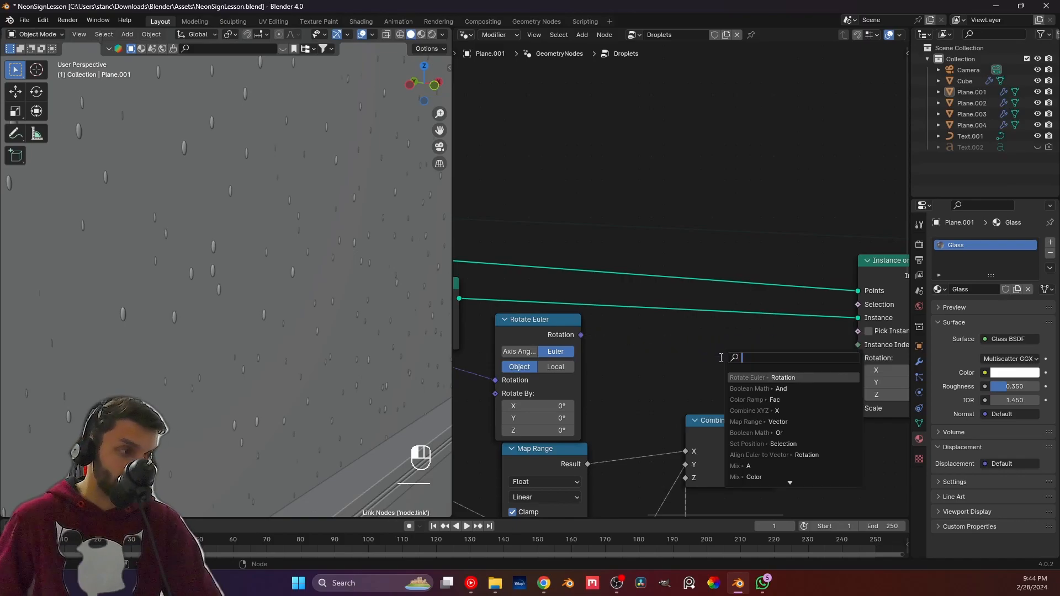
type("co")
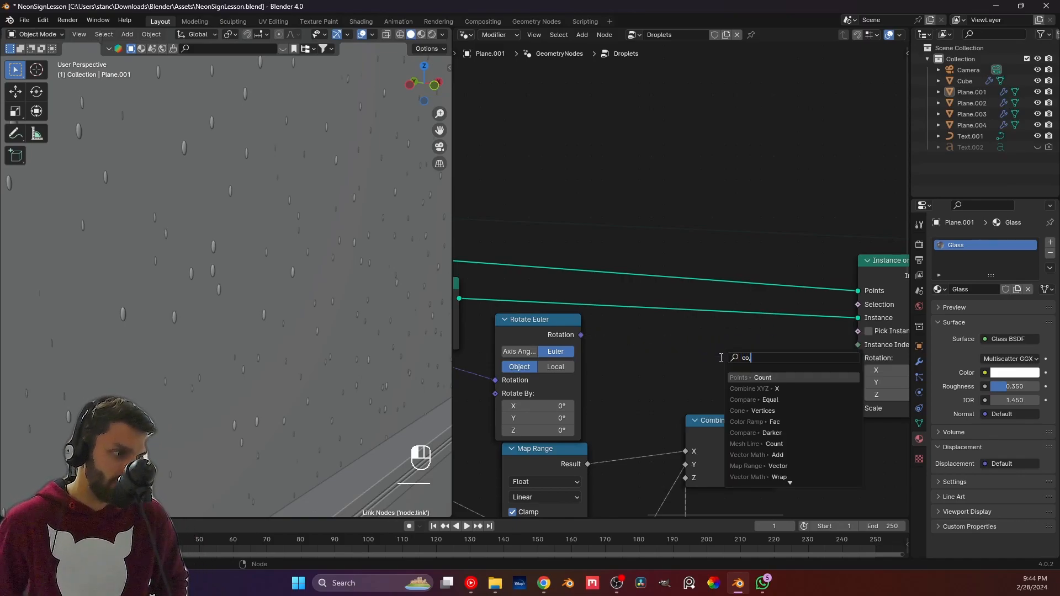
key("Down")
key("Down")
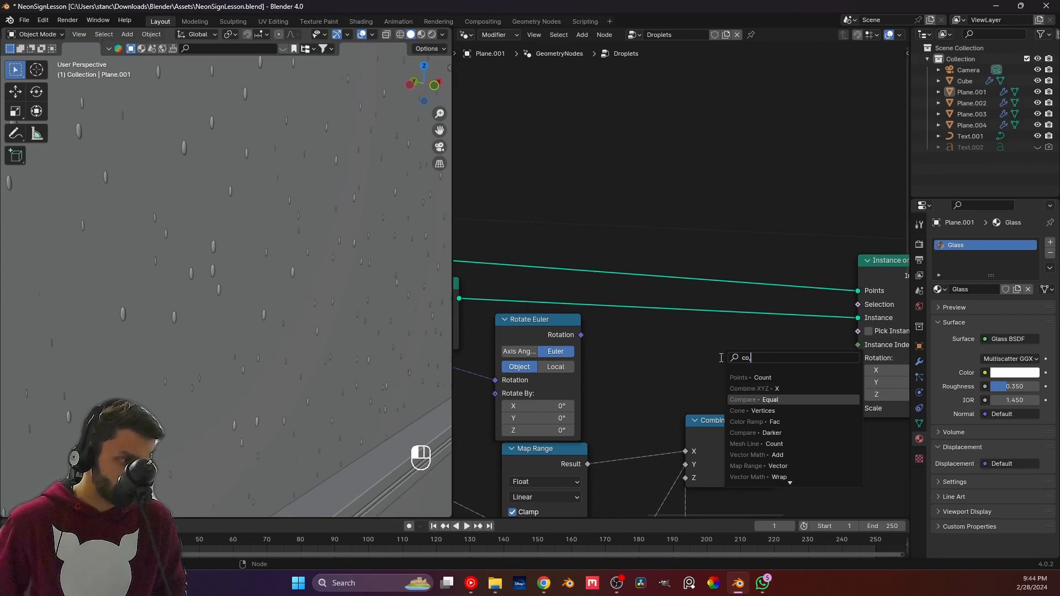
key("Up")
key("Return")
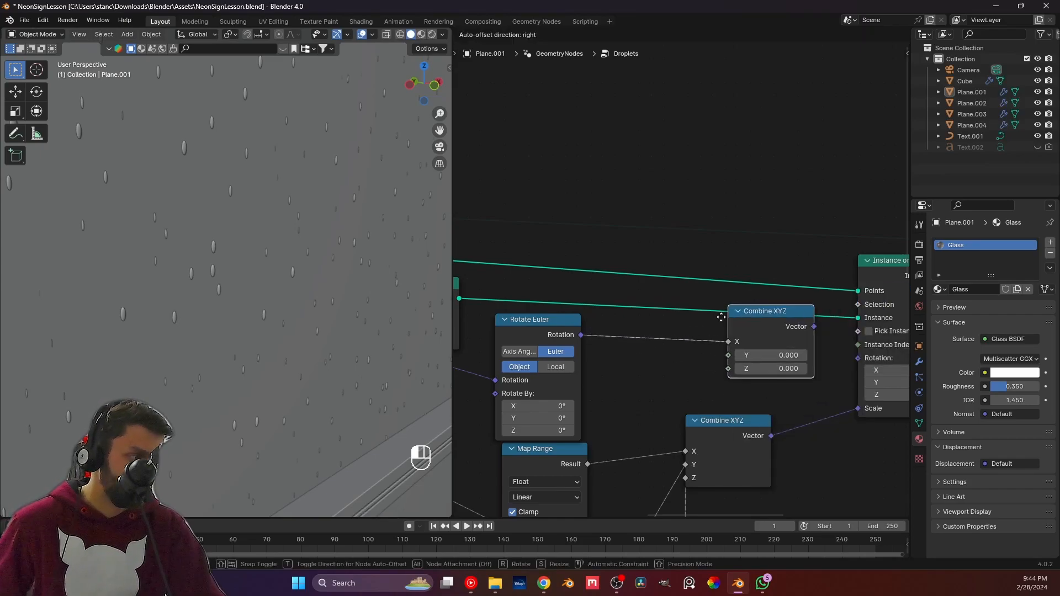
left_click(662, 337)
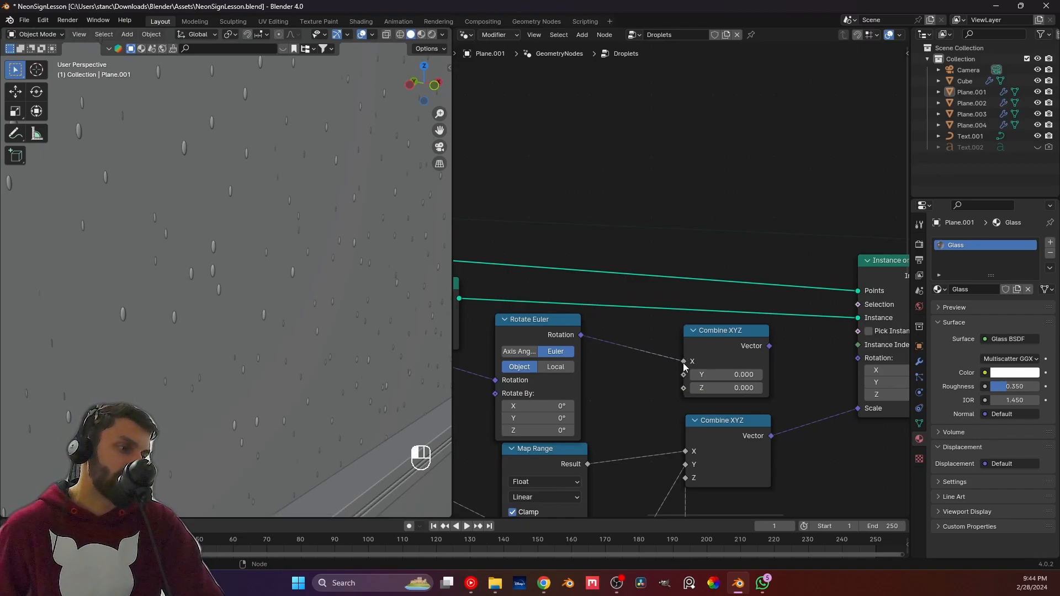
Feed the Rotate Euler output into the new Combine XYZ's Y input and connect its Vector to the Instance on Points Rotation.
left_click_drag(684, 362, 684, 375)
left_click_drag(865, 360, 862, 359)
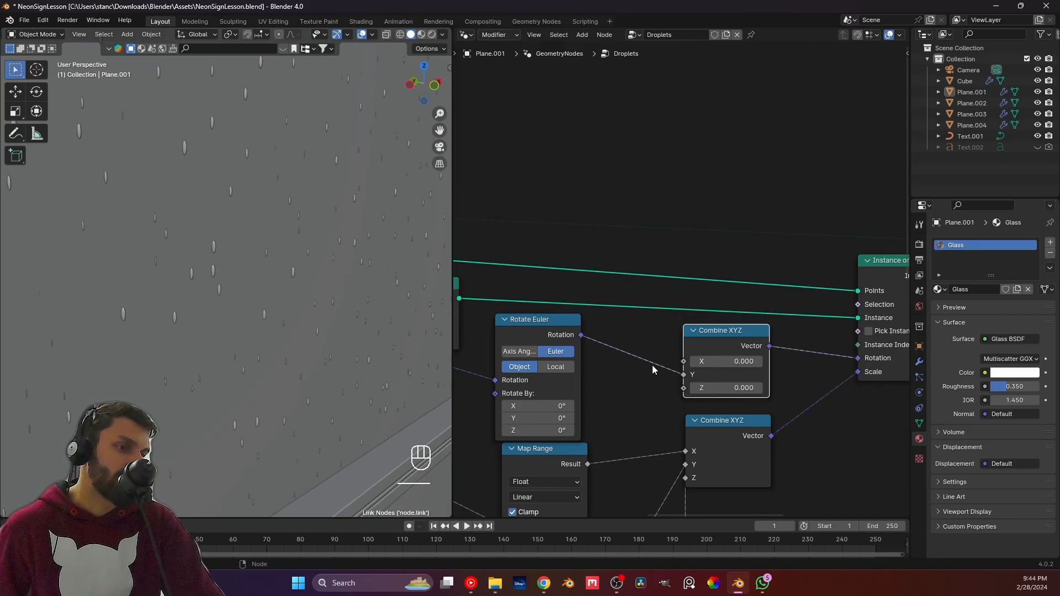
middle_click_drag(294, 290, 324, 297, "shift")
scroll(323, 297, "up", 8)
middle_click_drag(179, 308, 175, 264, "shift")
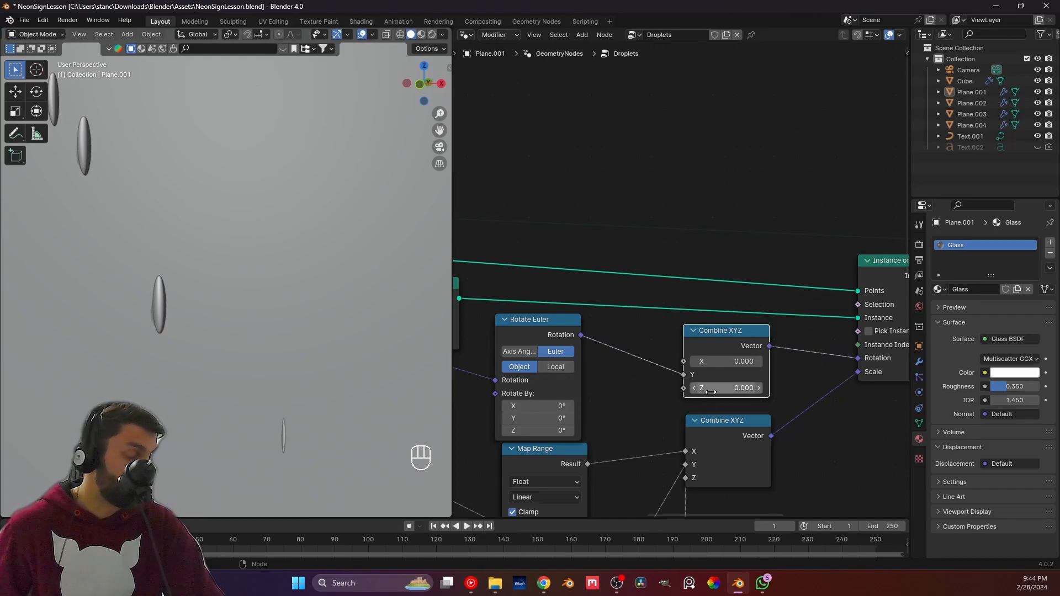
Reroute the Rotate Euler link to the Combine XYZ's Z input and check the droplets on the glass.
left_click_drag(684, 375, 683, 388)
middle_click_drag(151, 303, 280, 327)
scroll(243, 329, "down", 5)
scroll(512, 441, "down", 1)
scroll(298, 386, "down", 5)
Switch the Rotate Euler node's rotation space to Local.
middle_click_drag(497, 403, 725, 368)
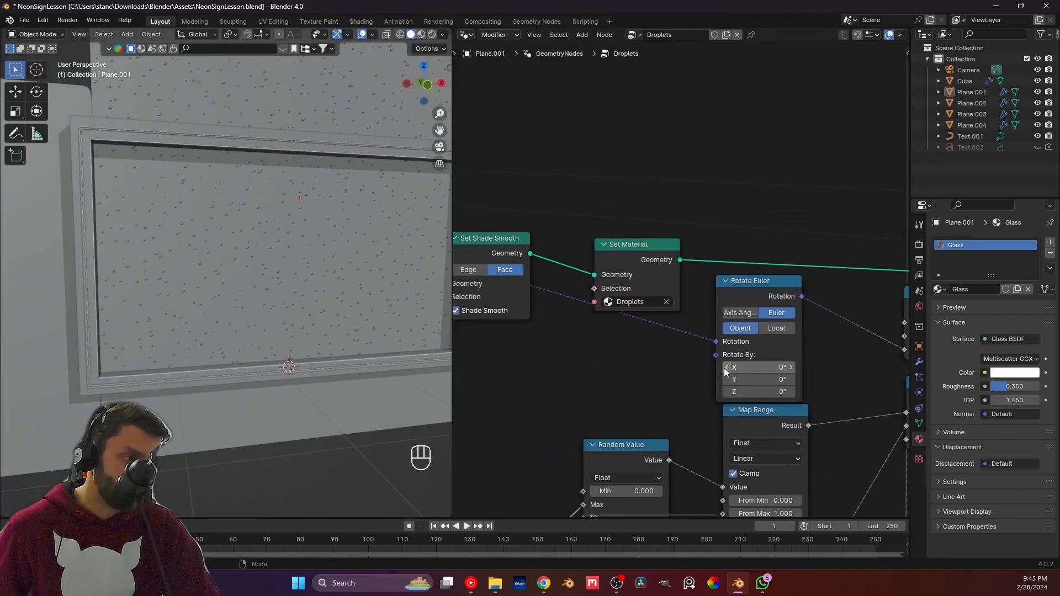
scroll(834, 339, "up", 2)
scroll(824, 346, "up", 1)
left_click(824, 346)
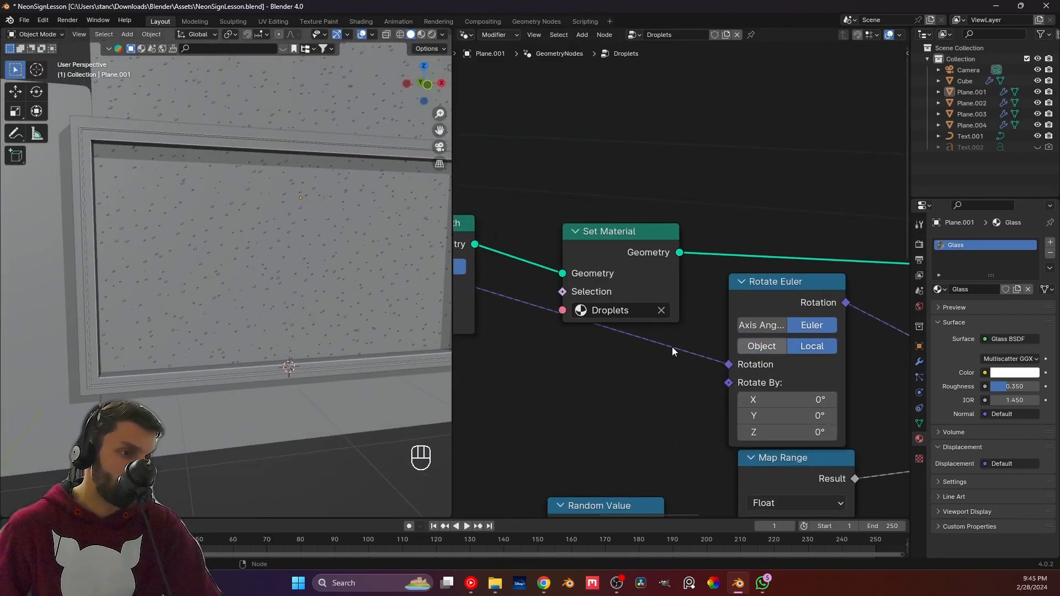
Add a Random Value node driving the Rotate Euler node's Rotate By input and check the droplets.
scroll(247, 296, "up", 6)
middle_click_drag(620, 401, 639, 371)
left_click_drag(645, 362, 512, 374)
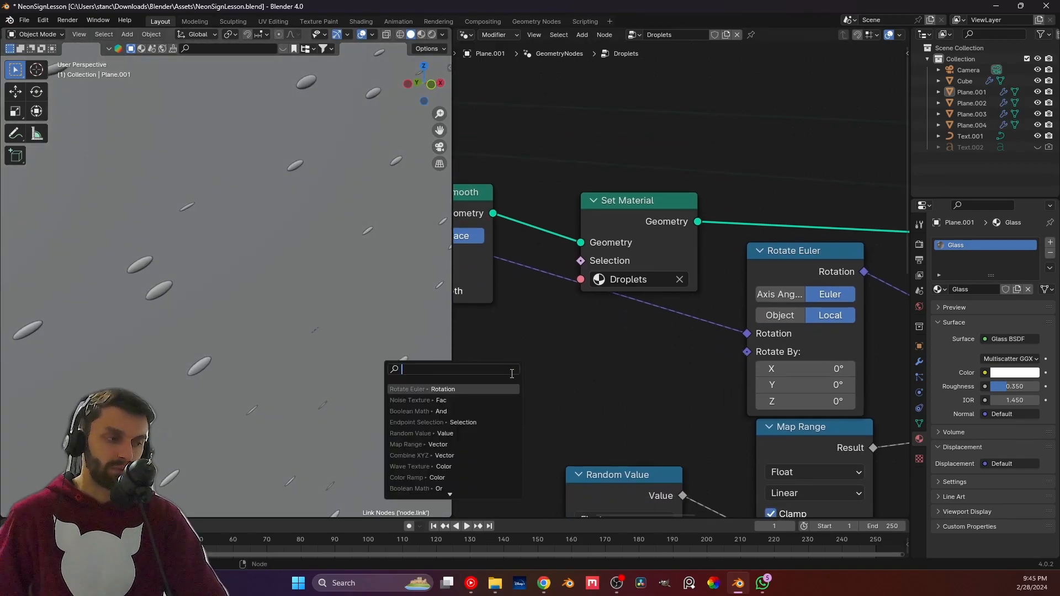
type("random")
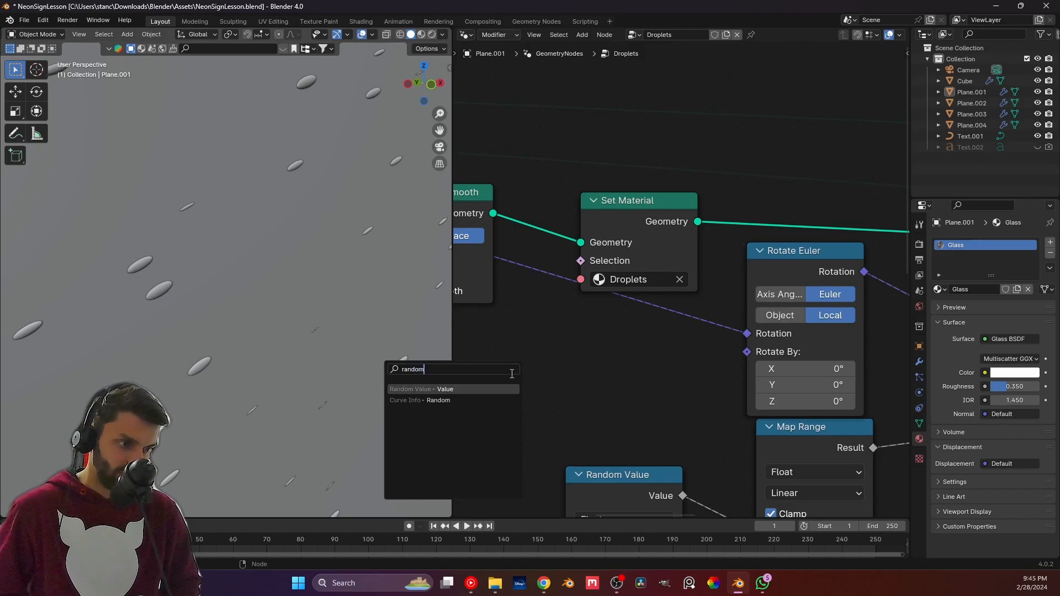
key("Return")
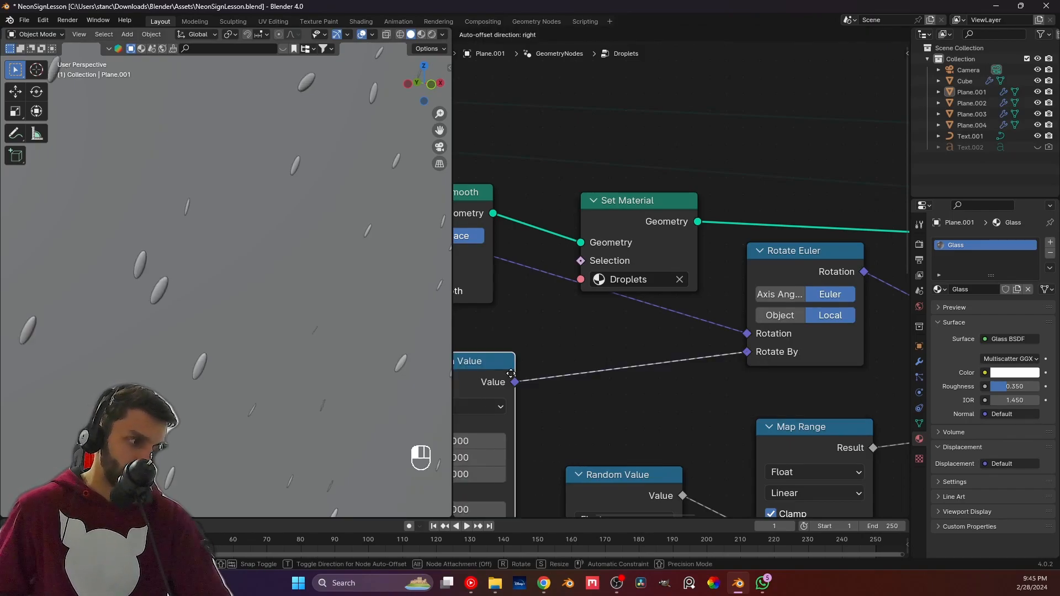
left_click(500, 347)
scroll(198, 322, "down", 3)
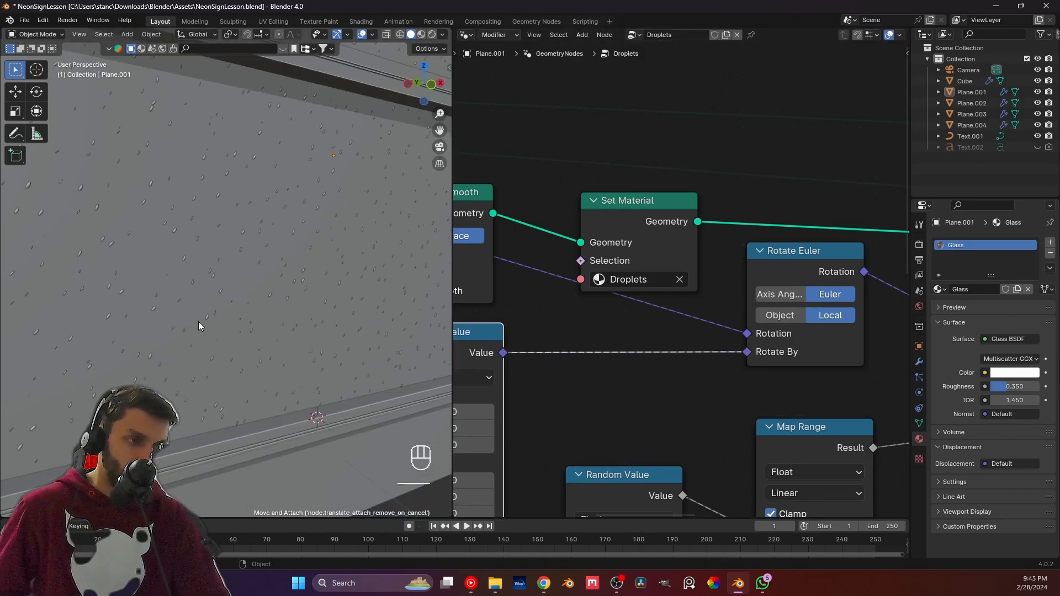
scroll(198, 322, "down", 3)
scroll(354, 360, "up", 5)
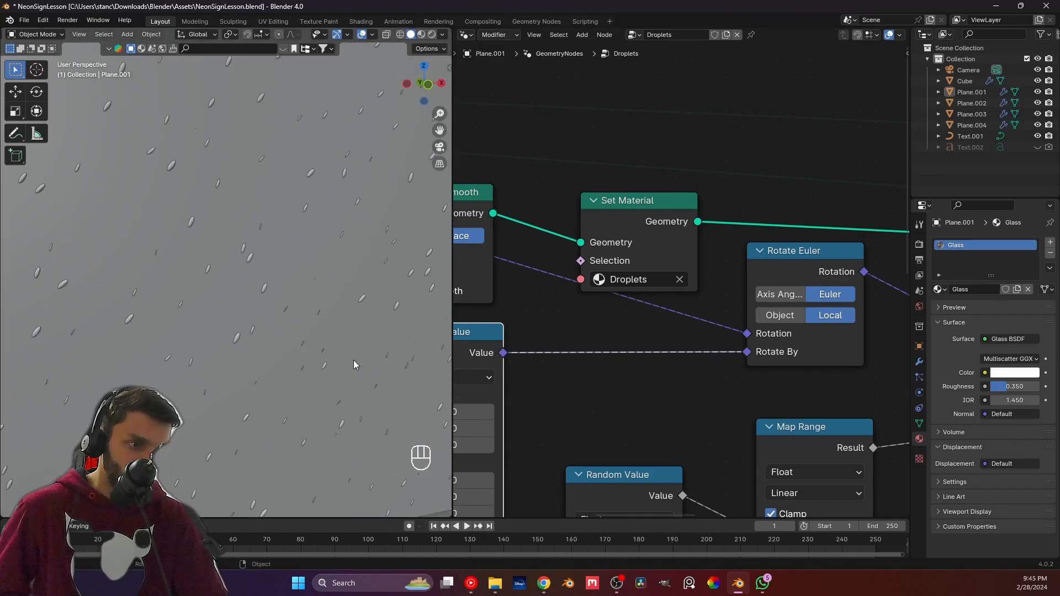
Insert a duplicate of the Map Range node between the vector Random Value and Rotate By, spacing the nodes apart.
middle_click_drag(525, 400, 663, 333)
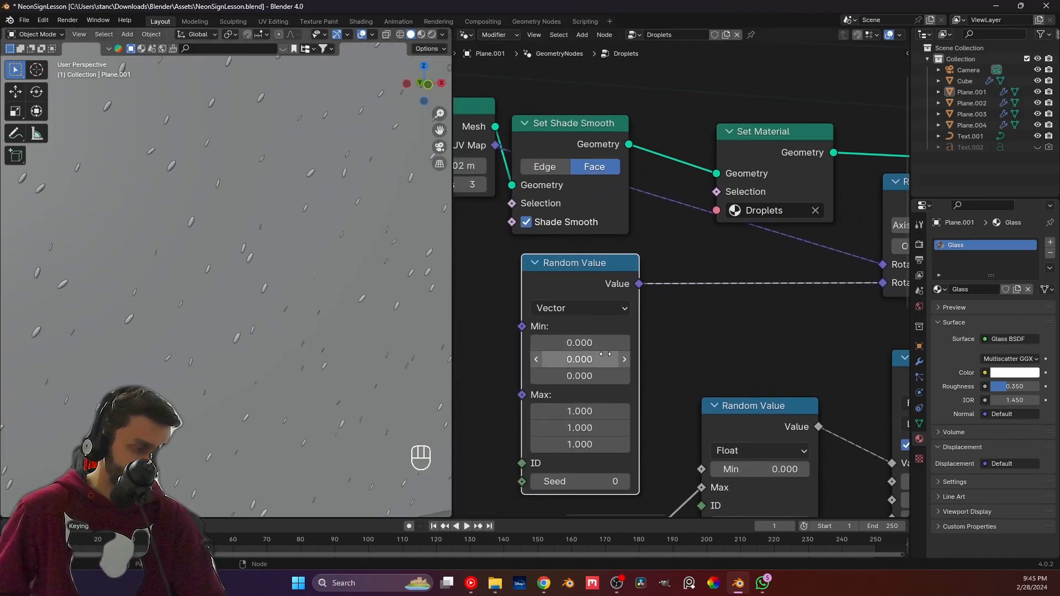
left_click_drag(551, 283, 482, 309)
scroll(635, 346, "down", 1)
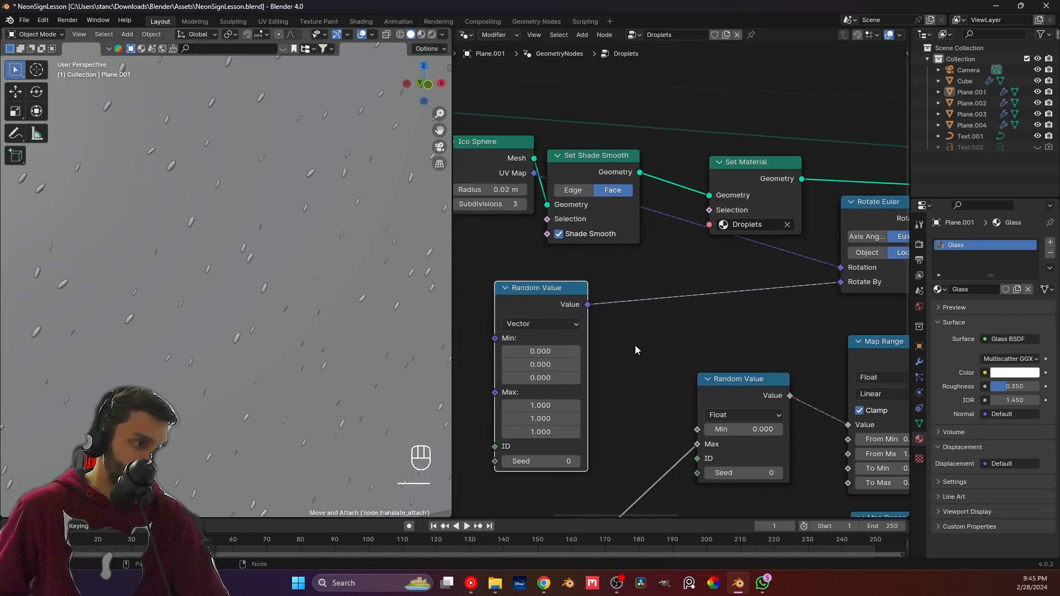
middle_click_drag(635, 346, 529, 338)
left_click(770, 353)
key("shift+d")
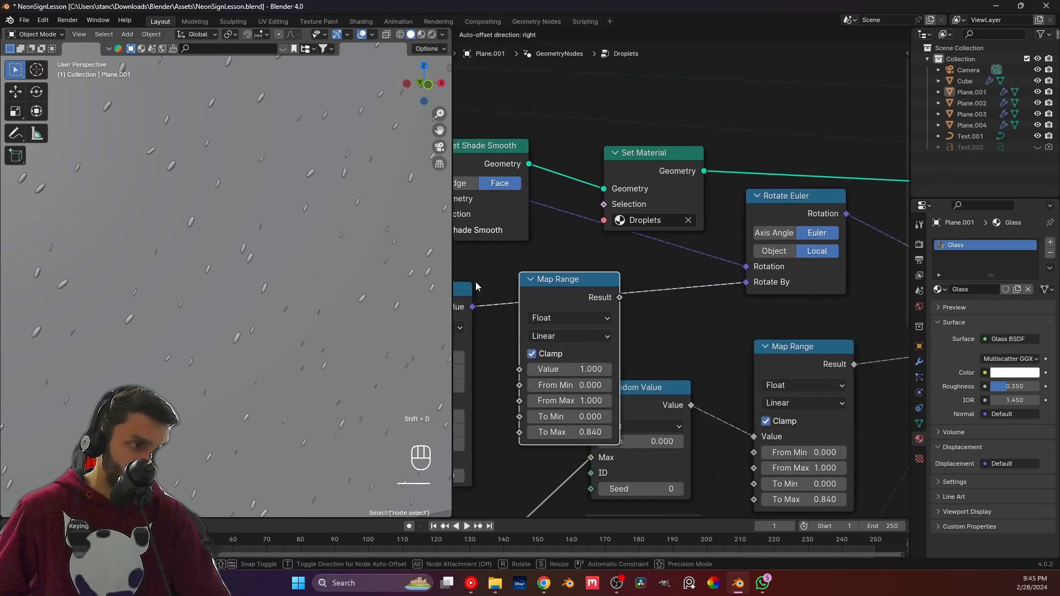
left_click(459, 304)
middle_click_drag(459, 304, 582, 260)
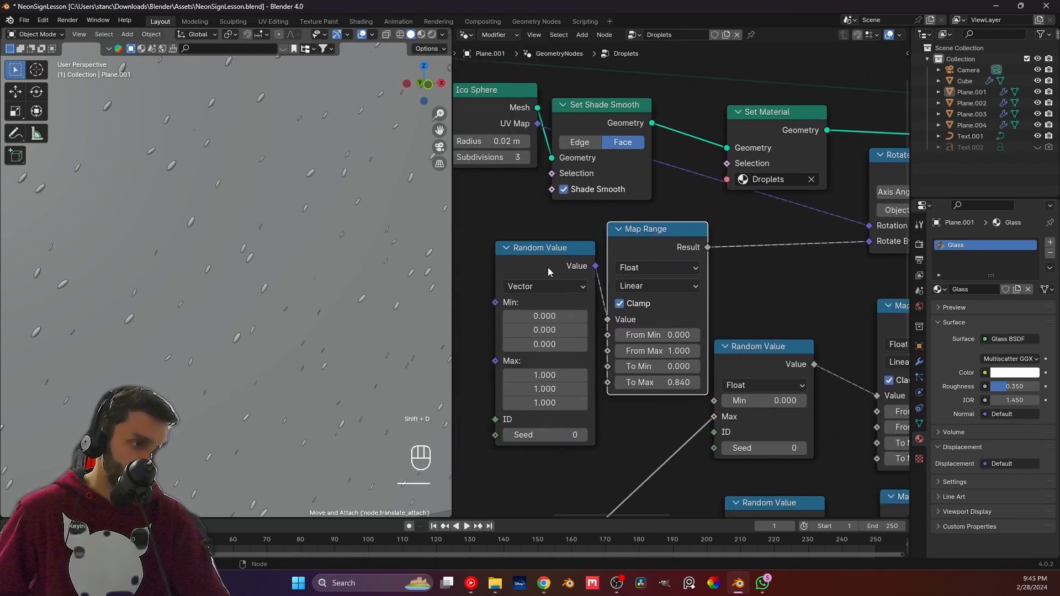
left_click_drag(551, 271, 500, 269)
left_click_drag(630, 244, 595, 251)
scroll(652, 273, "up", 3)
scroll(607, 313, "up", 3)
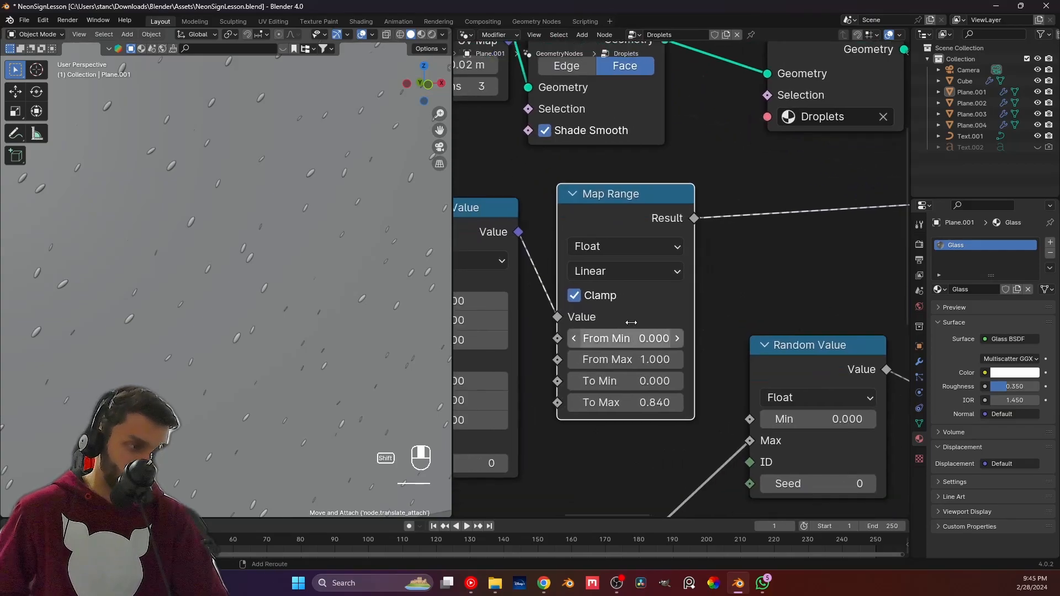
Set the duplicated Map Range node's To Max to 1 and To Min to -1.
left_click(607, 419)
type("1")
key("Return")
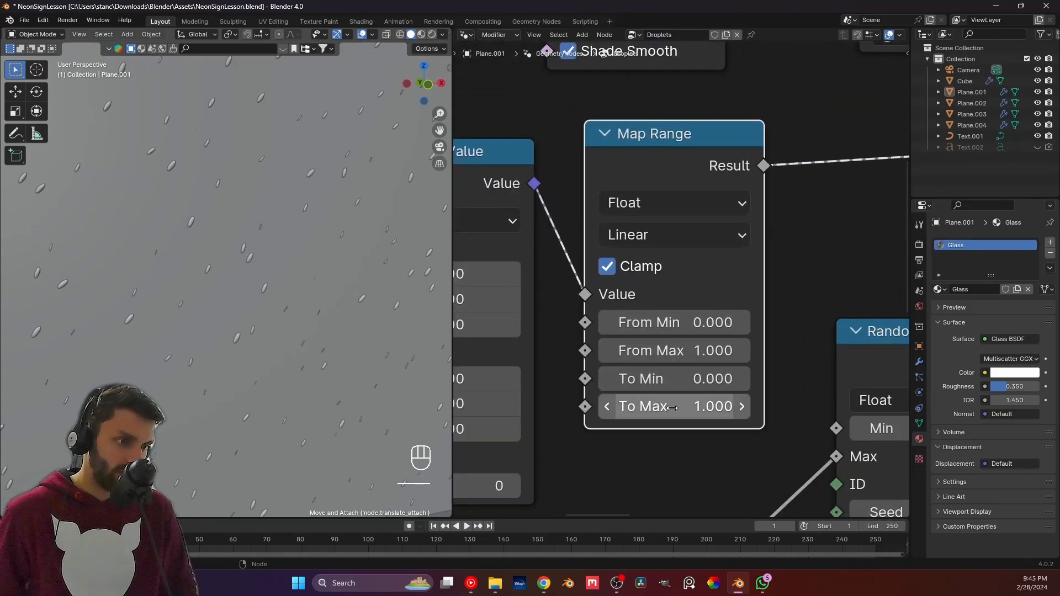
left_click_drag(669, 379, 636, 379)
left_click(662, 381)
type("-1")
key("Return")
scroll(285, 274, "down", 5)
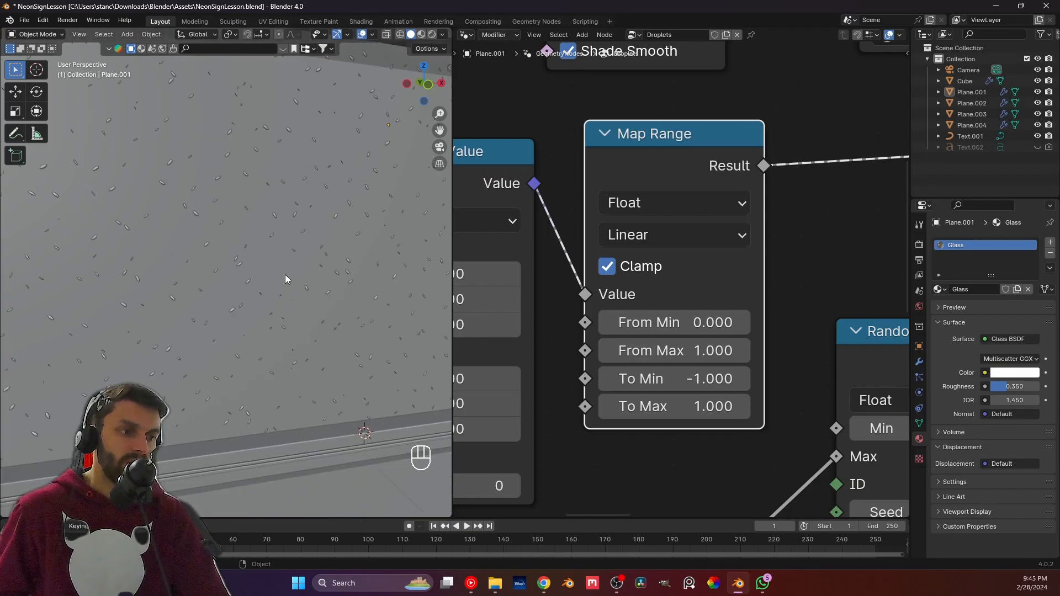
Save the file and view the droplets in front orthographic view.
middle_click_drag(286, 273, 269, 304, "shift")
key("ctrl+s")
scroll(246, 274, "down", 2)
scroll(267, 307, "down", 3)
key("ctrl+s")
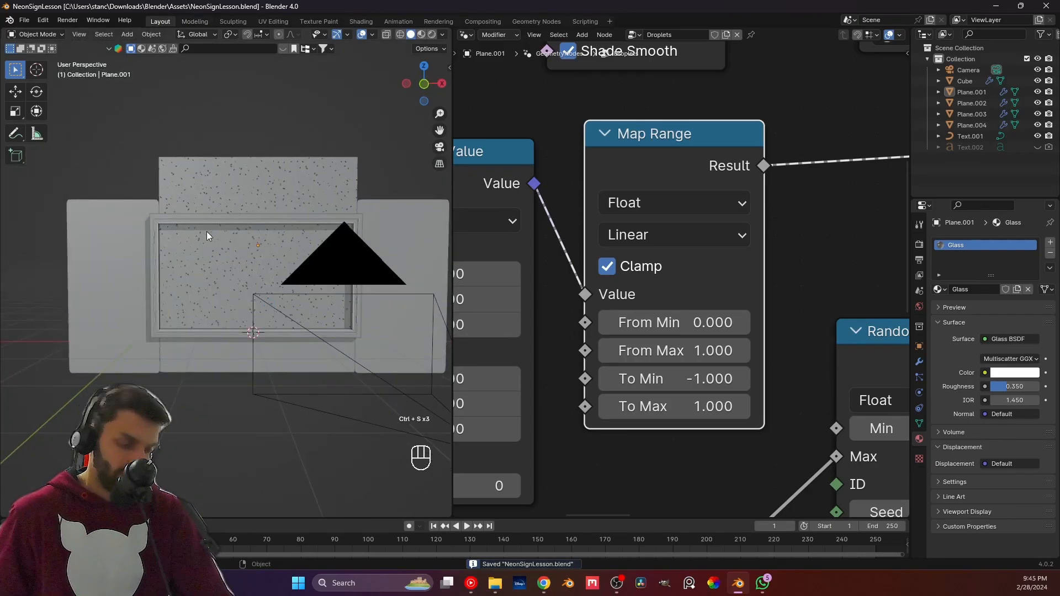
key("KP_1")
scroll(204, 255, "up", 4)
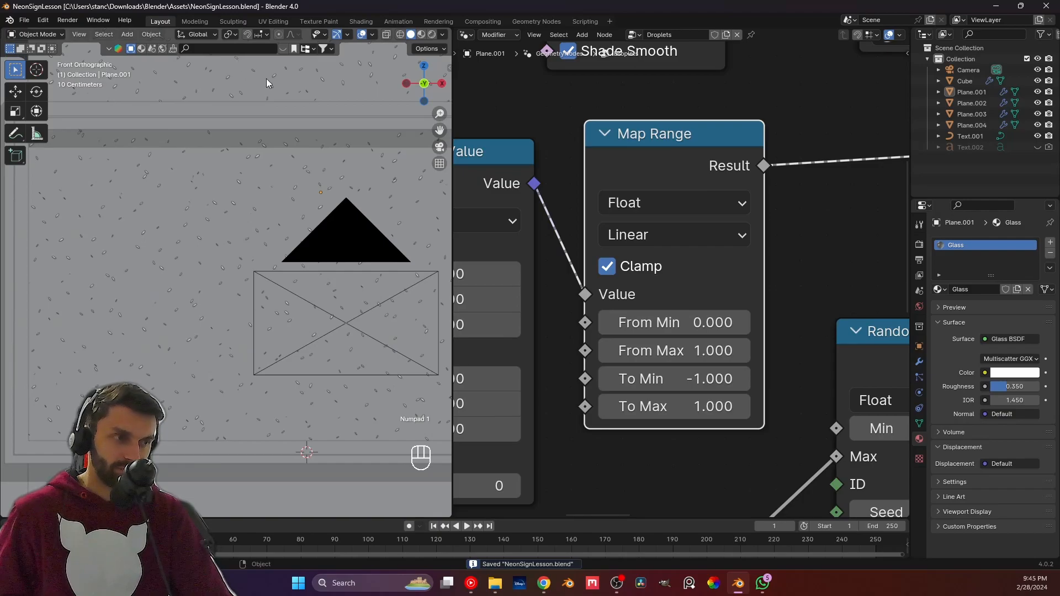
left_click(866, 102)
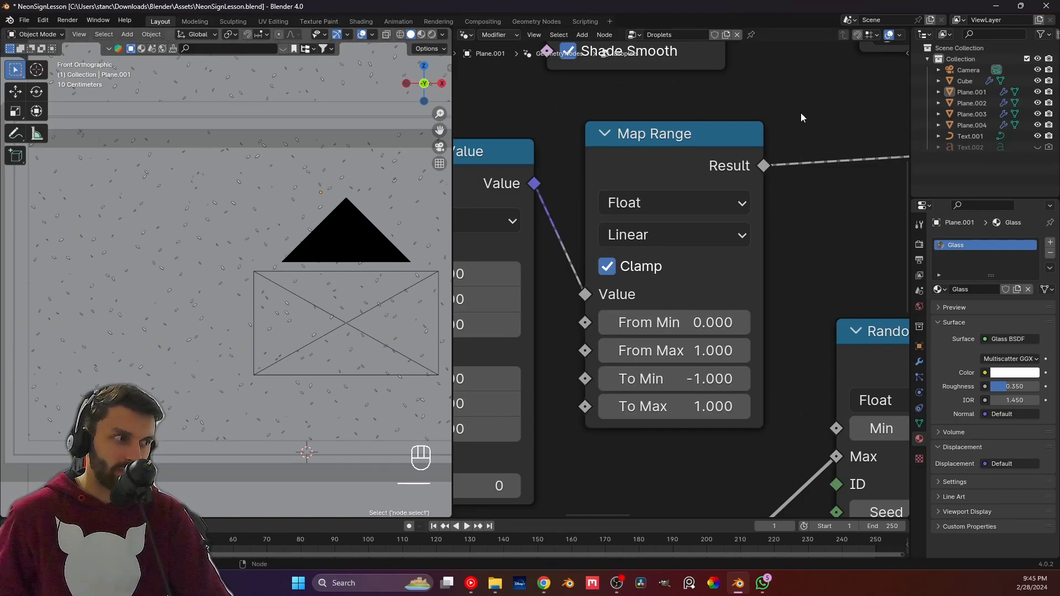
key("n")
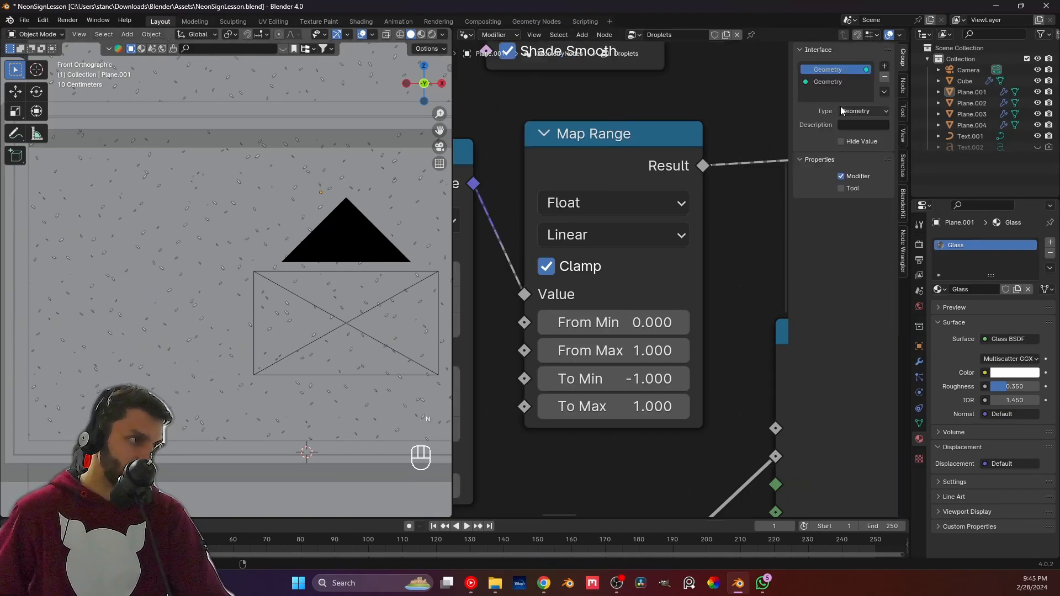
key("n")
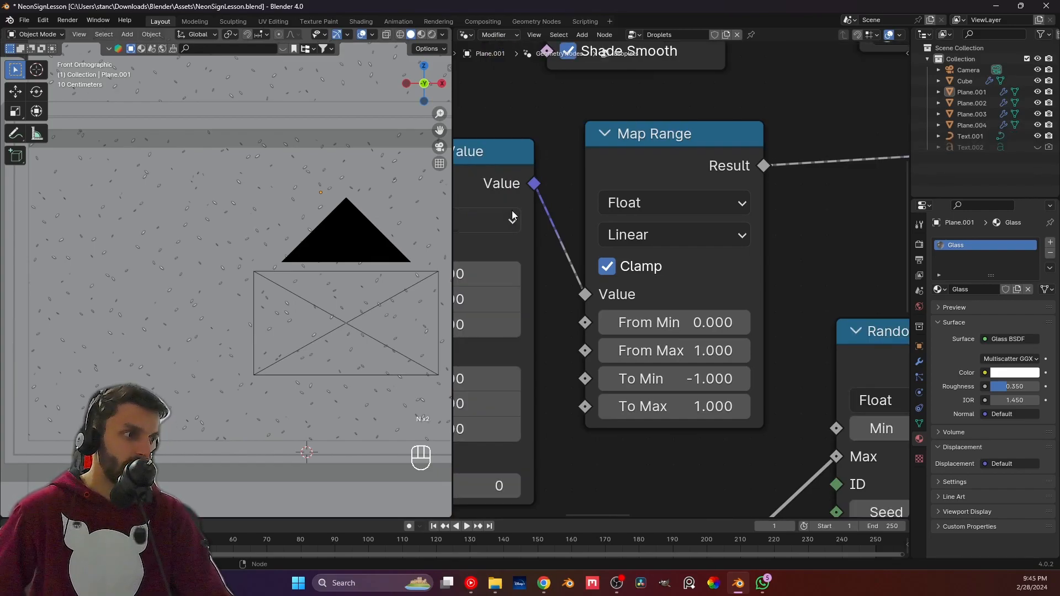
Expand the 3D viewport over the node editor area and save the file.
left_click_drag(449, 27, 461, 42)
scroll(602, 185, "down", 8)
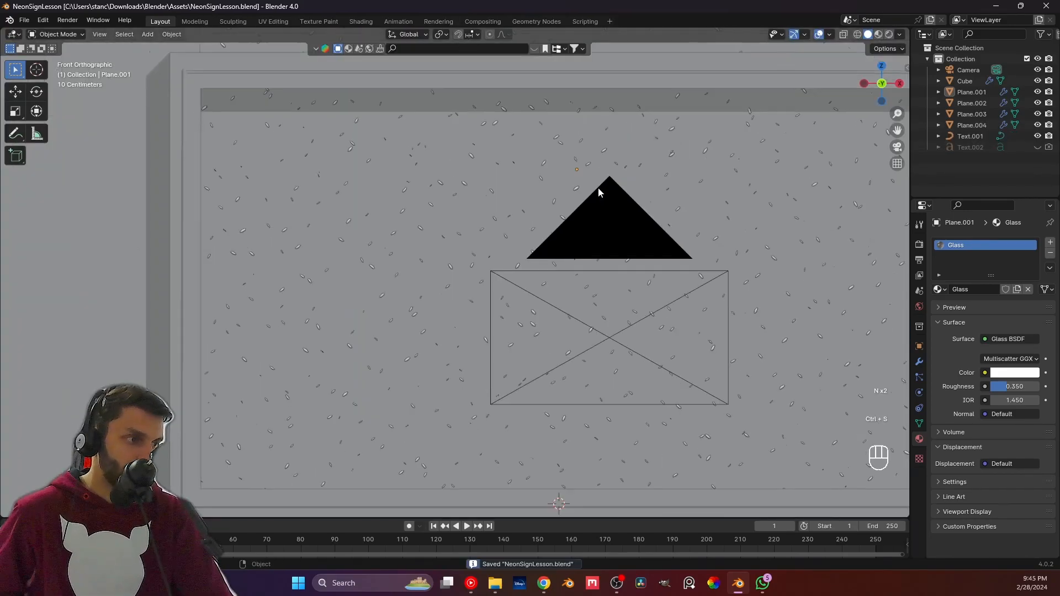
key("ctrl+s")
Show the scene through the camera in Material Preview shading and save the file.
key("KP_0")
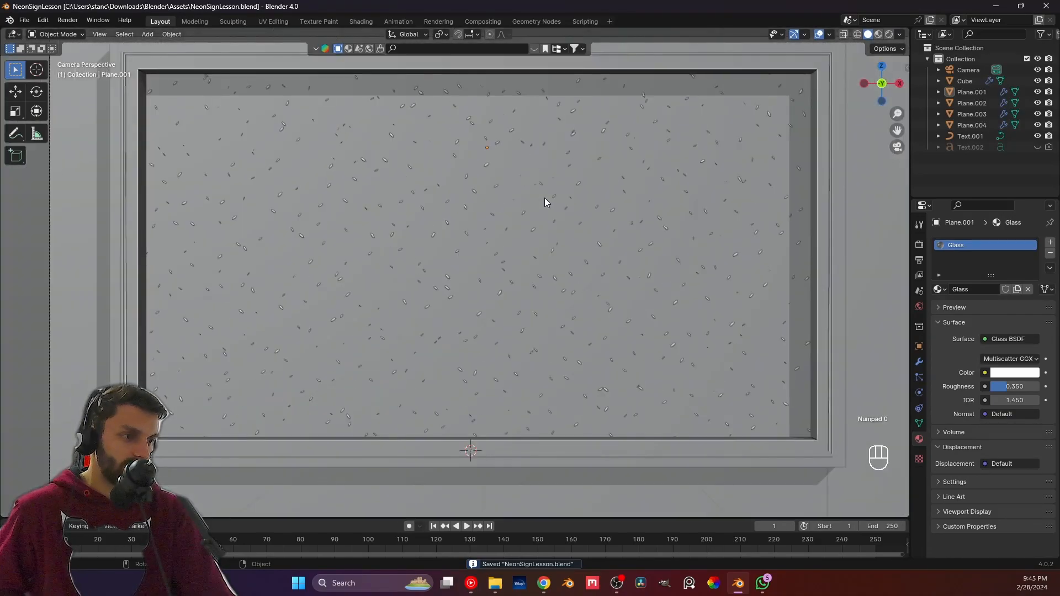
left_click(508, 197)
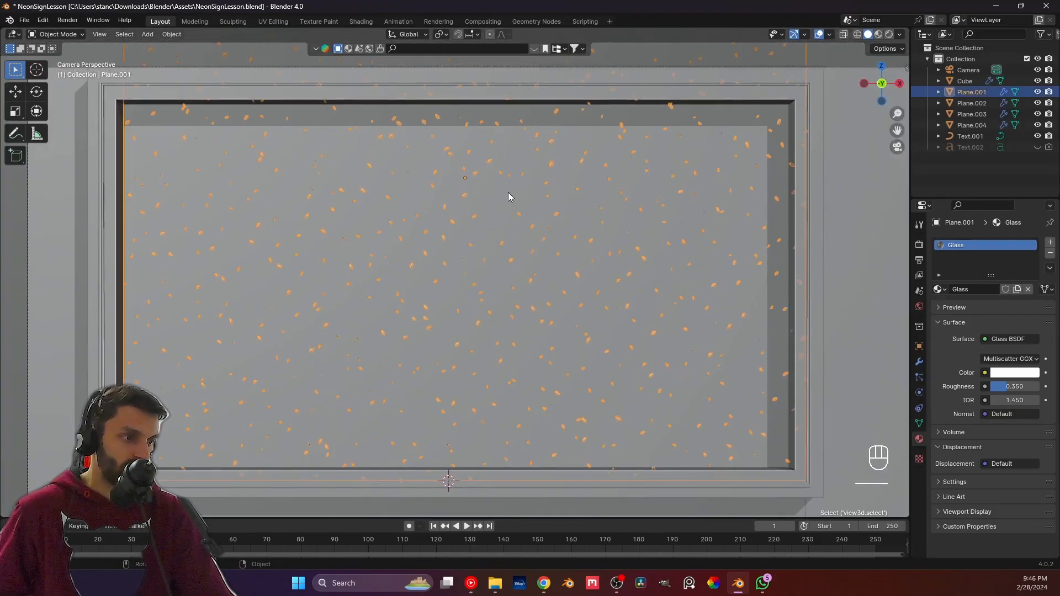
left_click(879, 35)
key("ctrl+s")
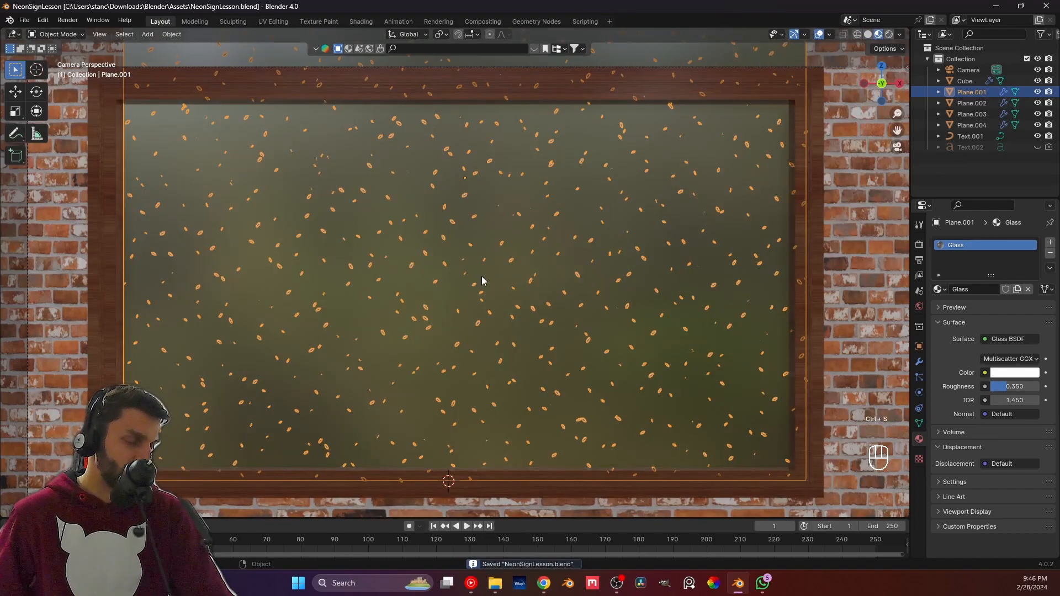
Examine the droplets' shape, rotation and distribution on the glass, both close up and across the whole window.
scroll(510, 252, "down", 3)
middle_click_drag(517, 276, 501, 266, "shift")
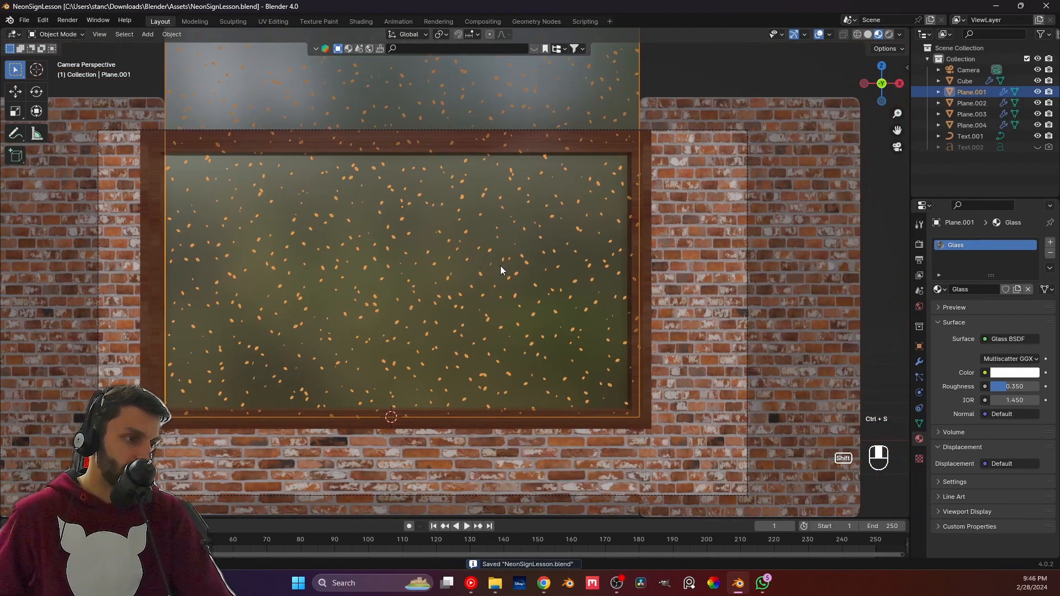
left_click(701, 102)
scroll(426, 298, "up", 10)
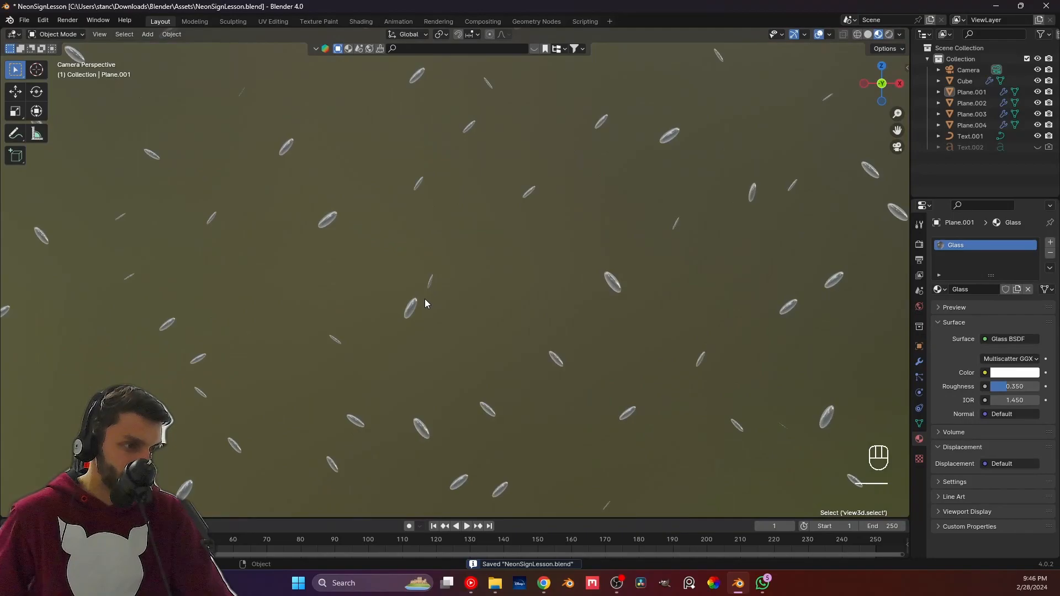
scroll(425, 299, "up", 6)
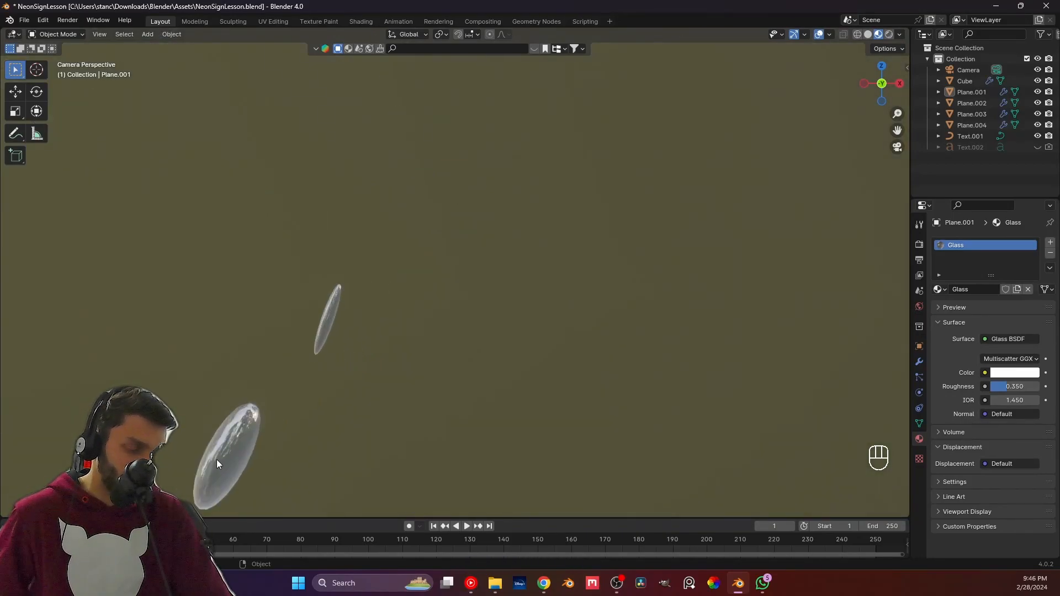
scroll(298, 365, "down", 10)
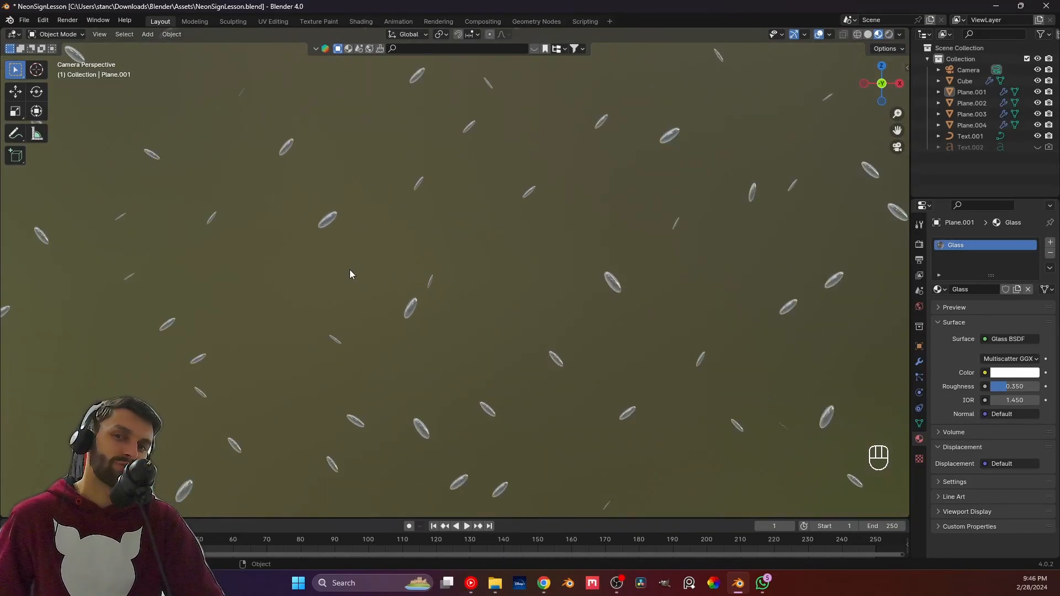
scroll(350, 271, "down", 10)
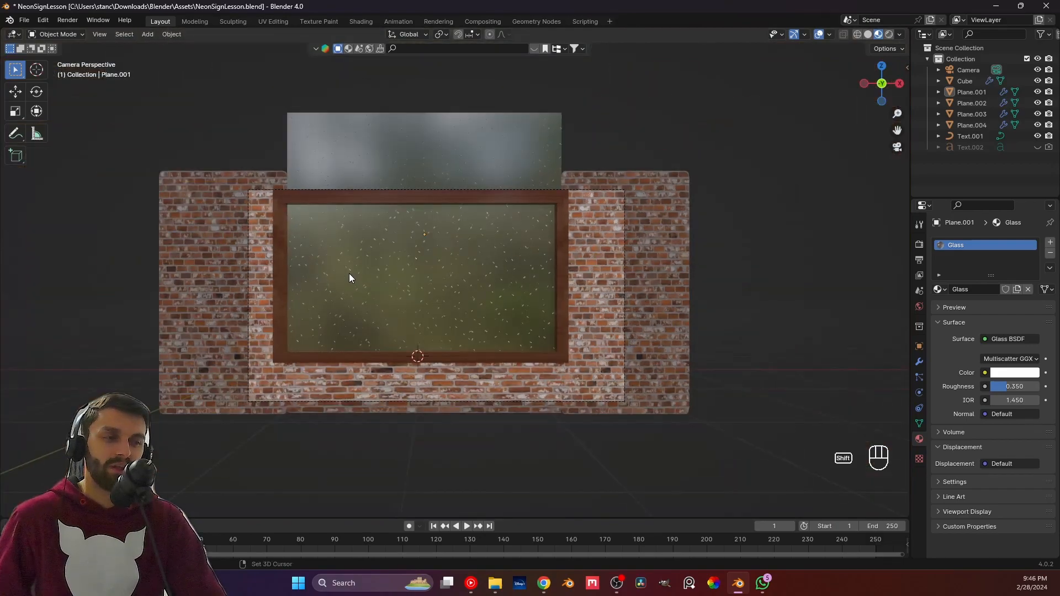
scroll(365, 292, "up", 3)
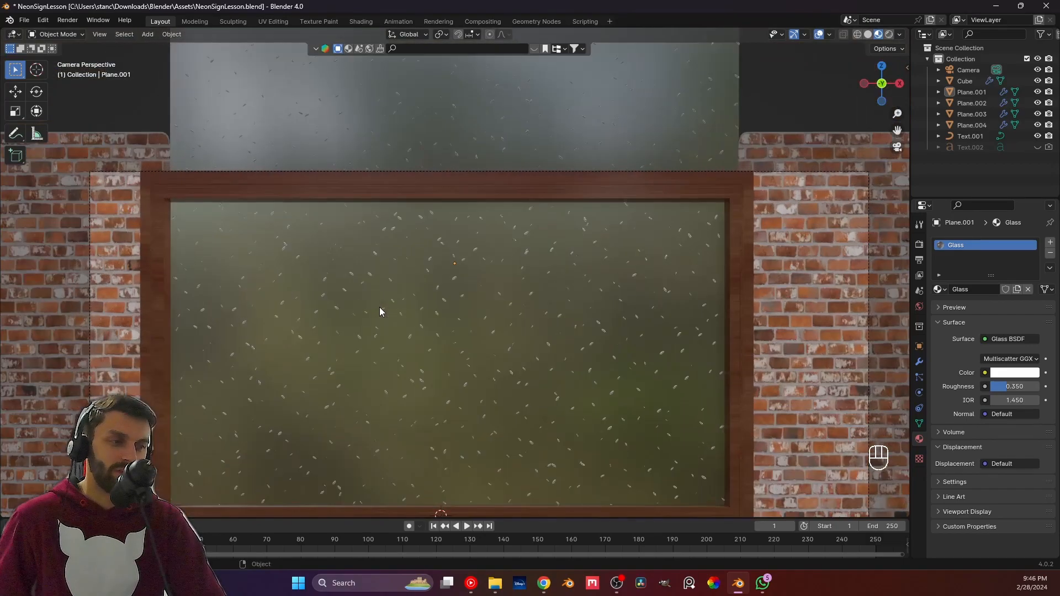
middle_click_drag(379, 308, 364, 252, "shift")
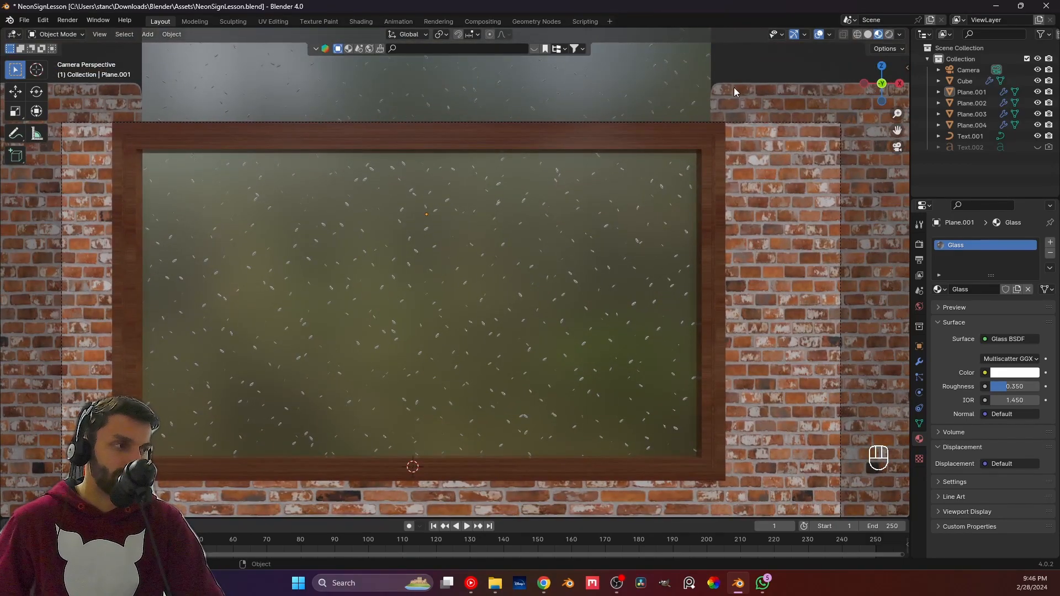